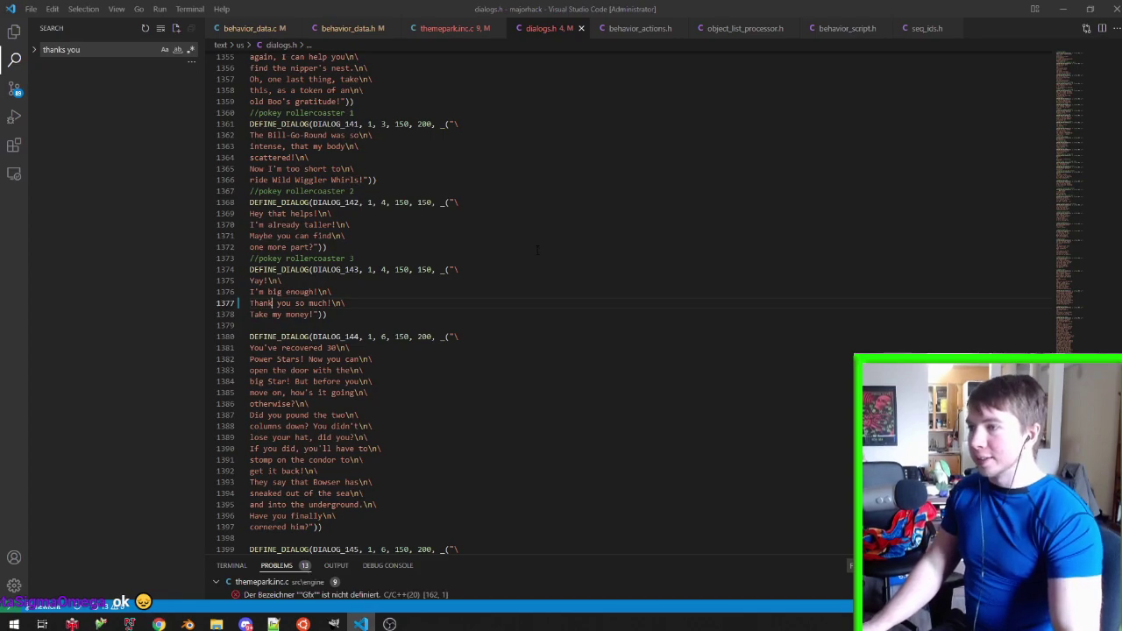
Close dialogs.h in VS Code and boot the YOSHIS ISLAND 64 ROM in Project64
{"action": "key", "text": "ctrl+w"}
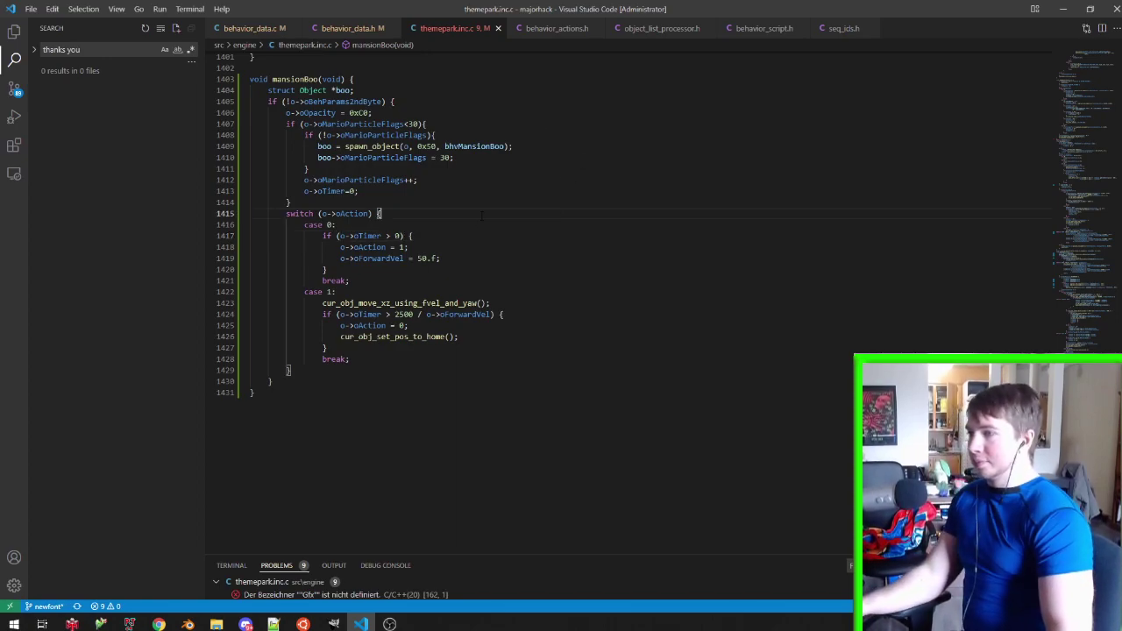
{"action": "left_click", "coordinate": [306, 622]}
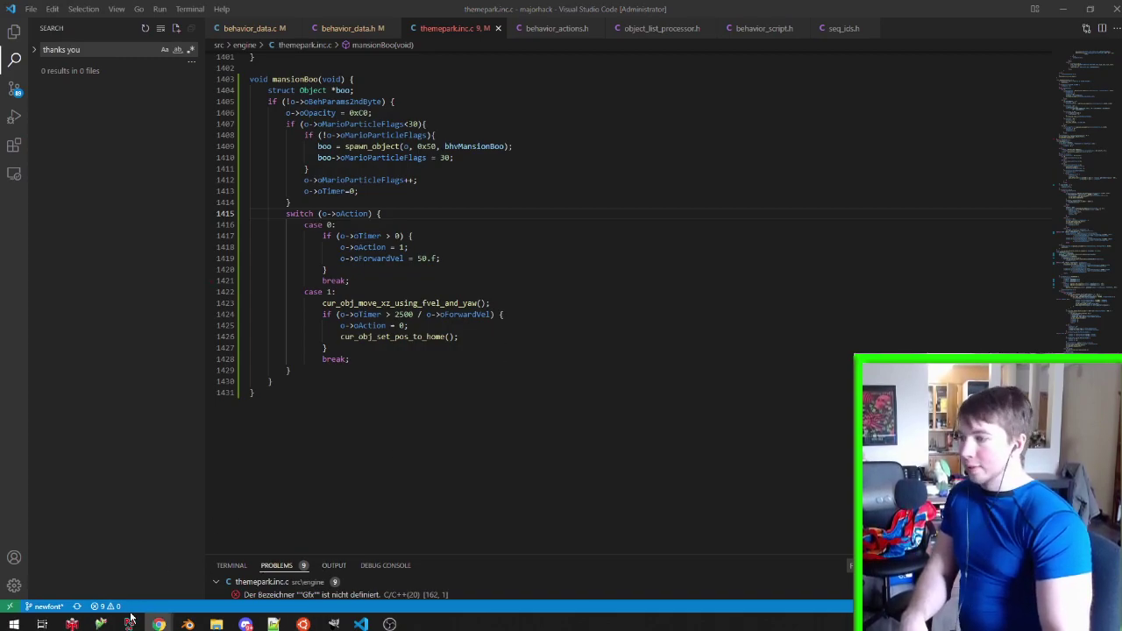
{"action": "double_click", "coordinate": [372, 123]}
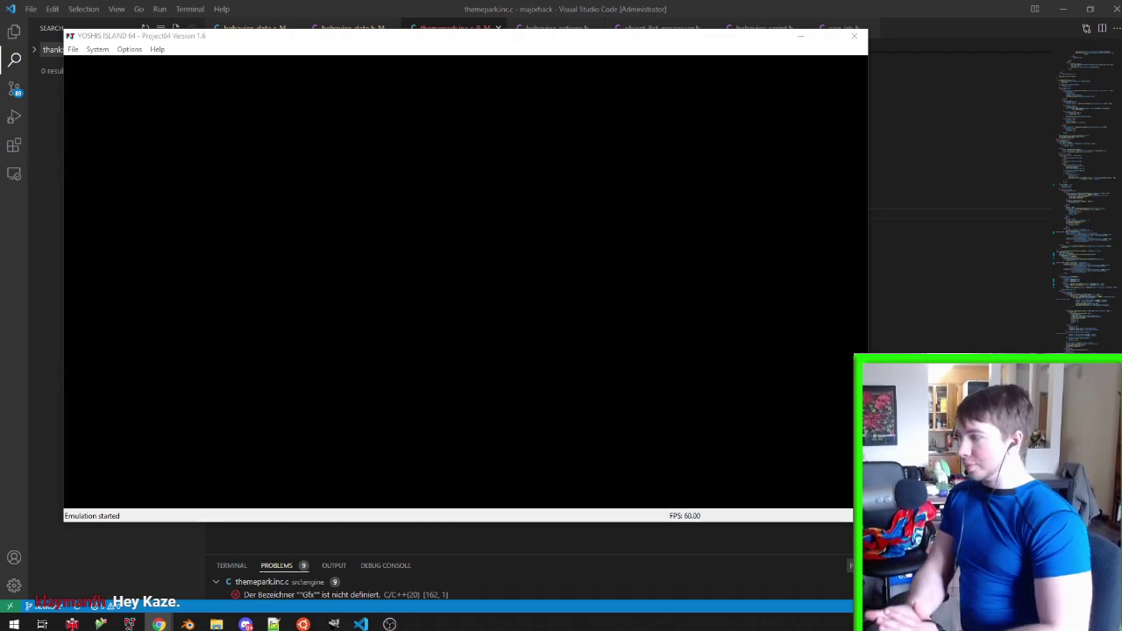
Check Project64's audio plugin settings, playtest the level, then minimize the emulator
{"action": "left_click", "coordinate": [302, 265]}
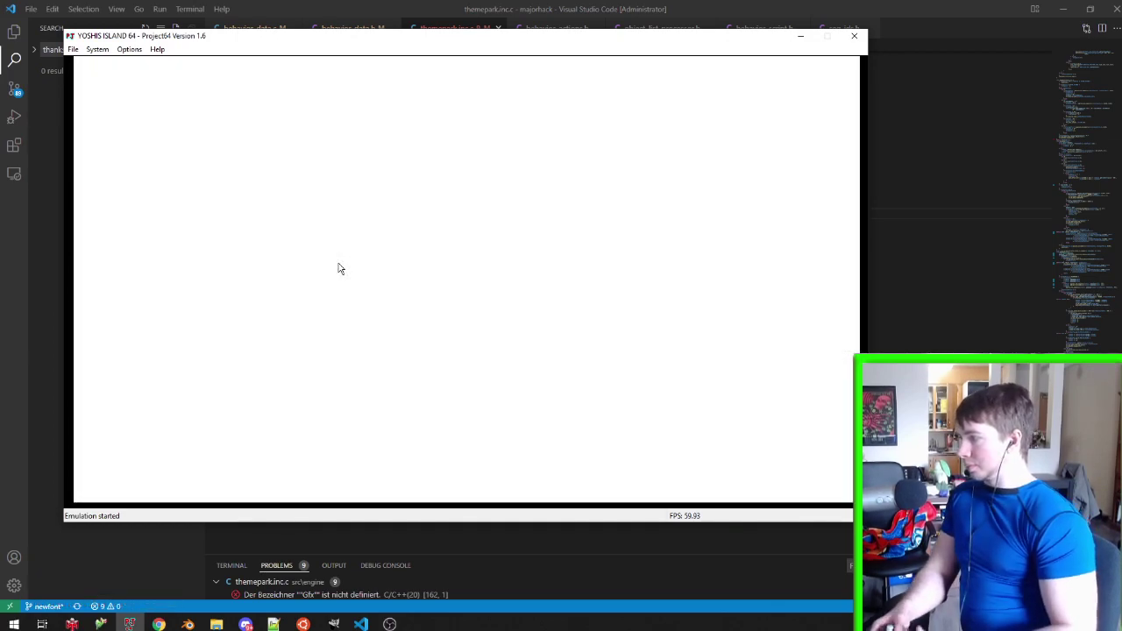
{"action": "left_click", "coordinate": [129, 50]}
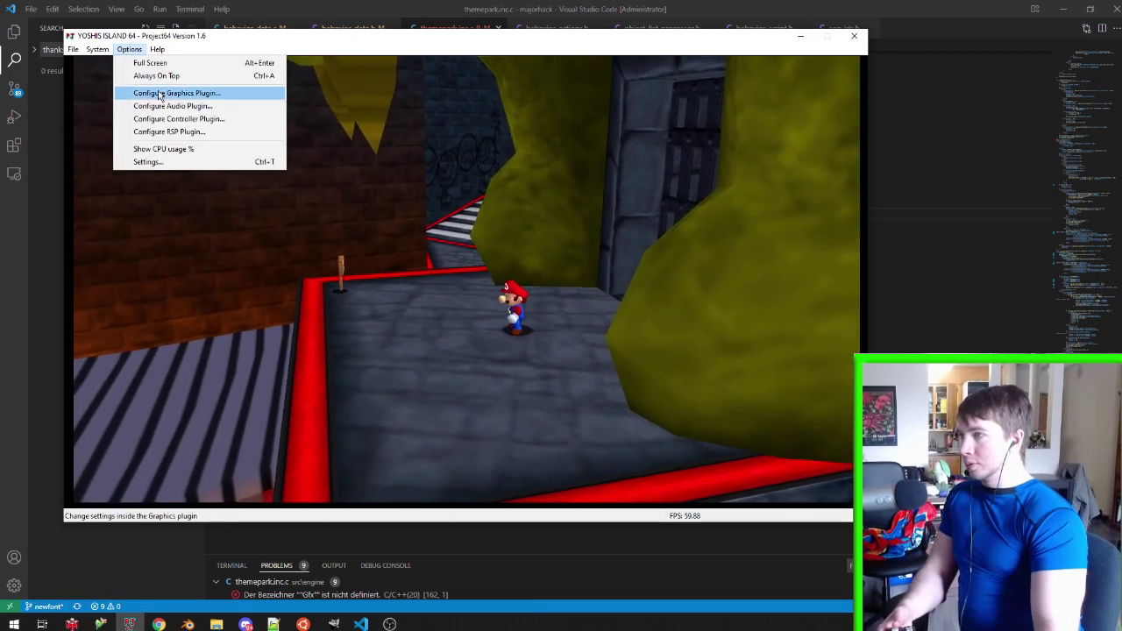
{"action": "left_click", "coordinate": [172, 105]}
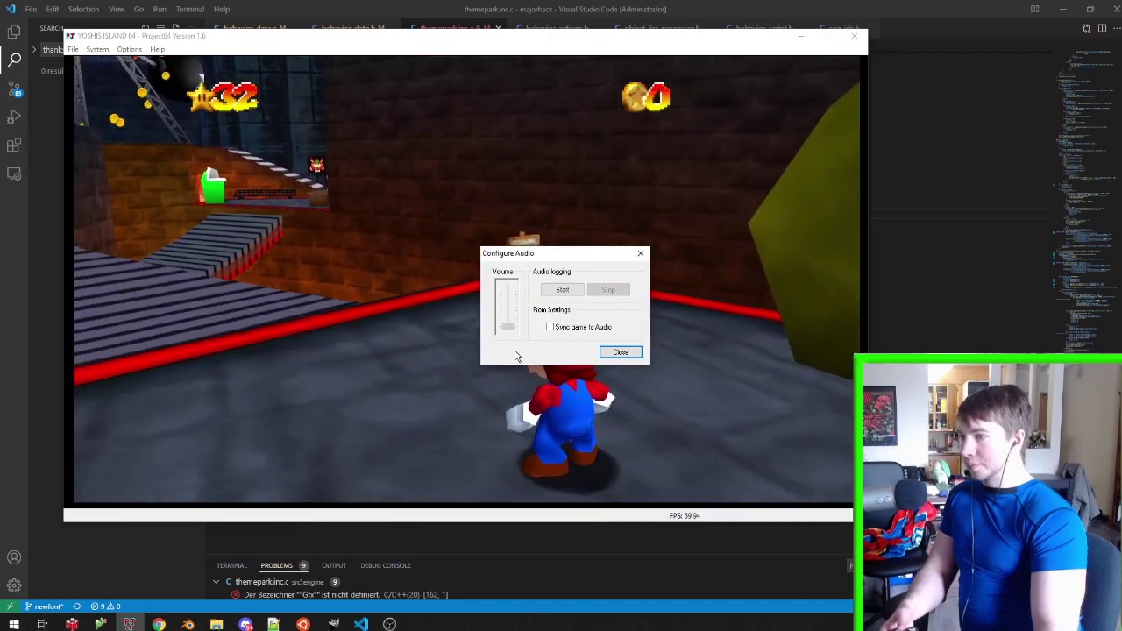
{"action": "left_click", "coordinate": [620, 352]}
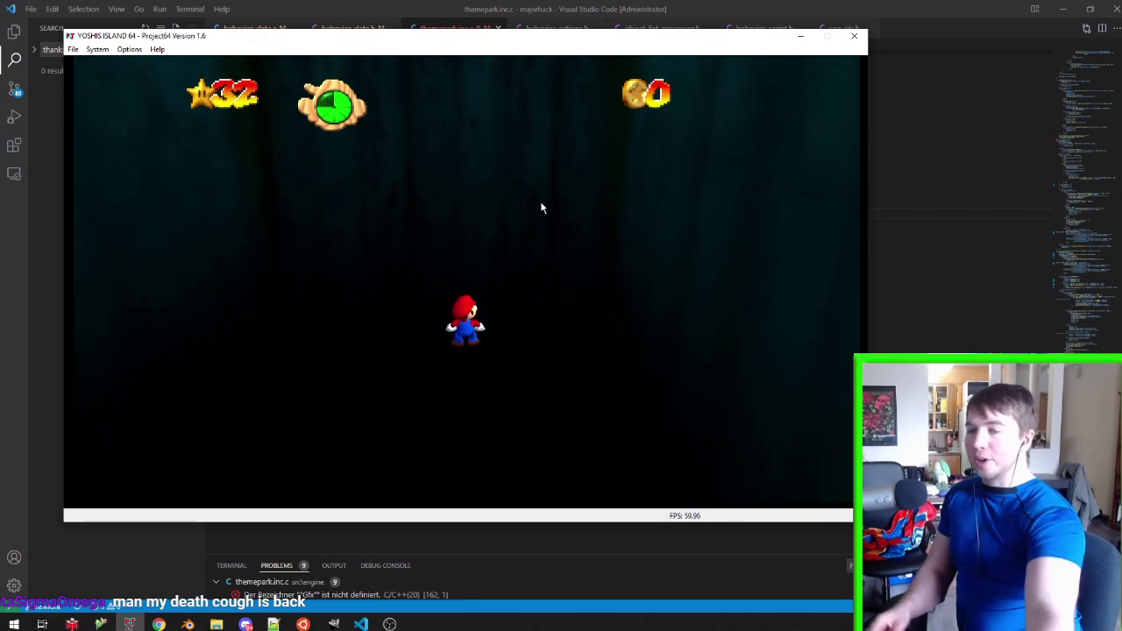
{"action": "left_click", "coordinate": [188, 624]}
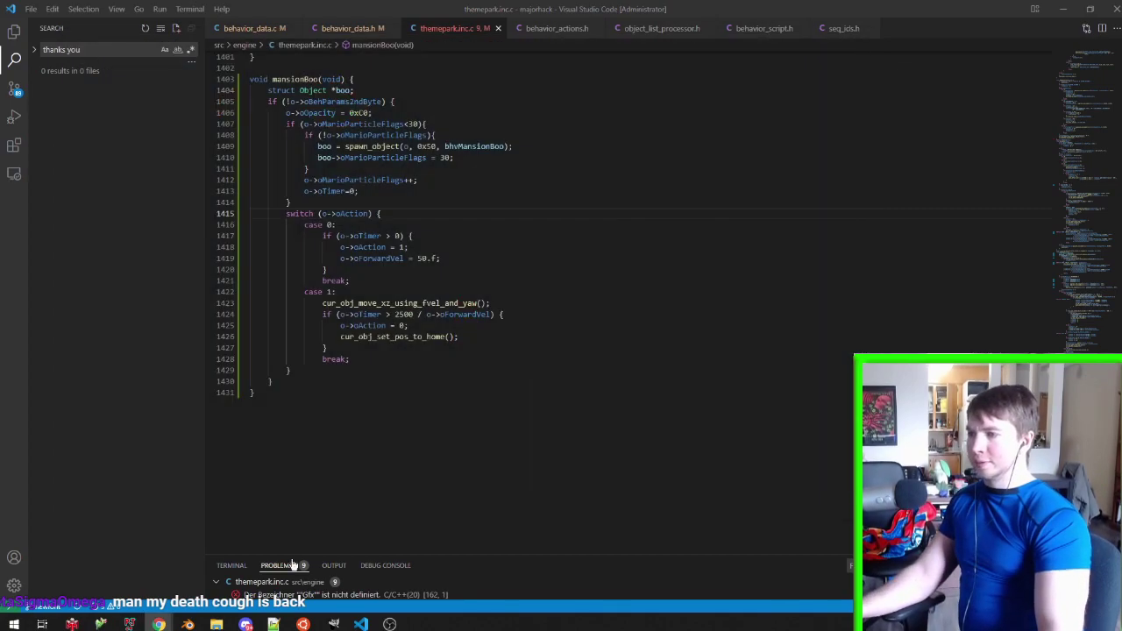
Select the right half of the Boo mesh and scale its UVs in UV Editing
{"action": "mouse_move", "coordinate": [187, 624]}
{"action": "left_click", "coordinate": [132, 583]}
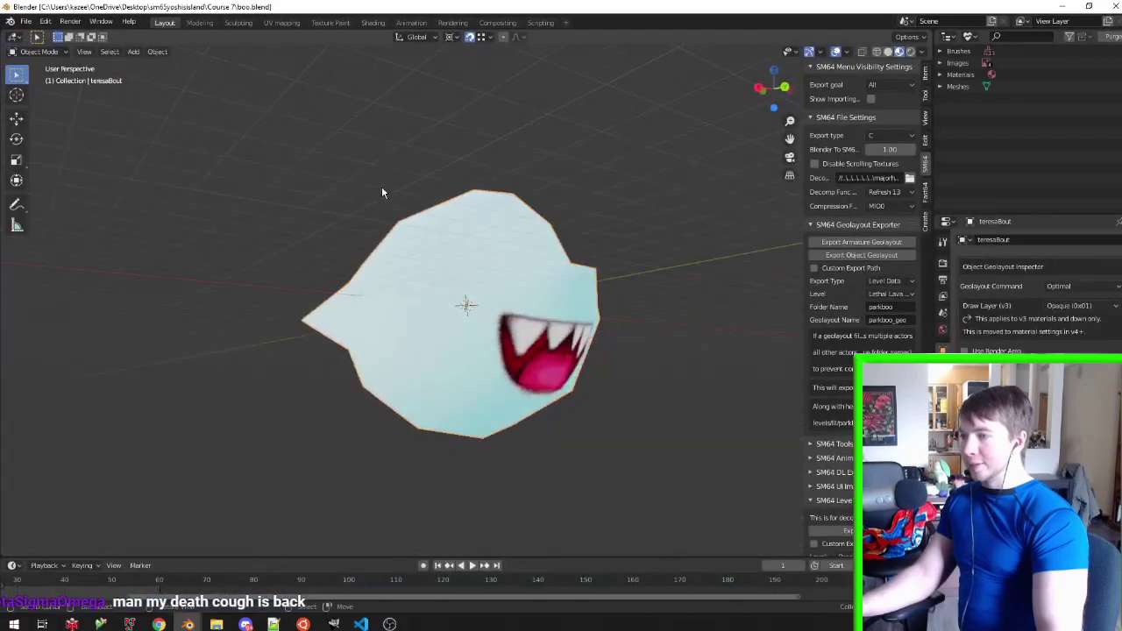
{"action": "key", "text": "Tab"}
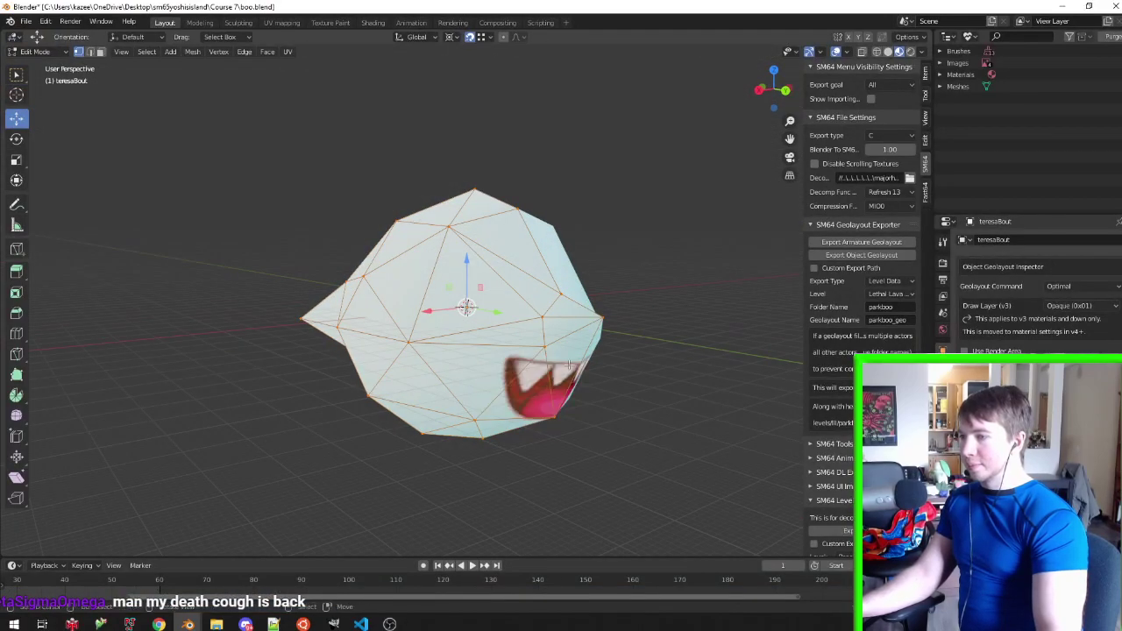
{"action": "middle_click_drag", "start_coordinate": [551, 329], "coordinate": [508, 368]}
{"action": "left_click", "coordinate": [501, 371]}
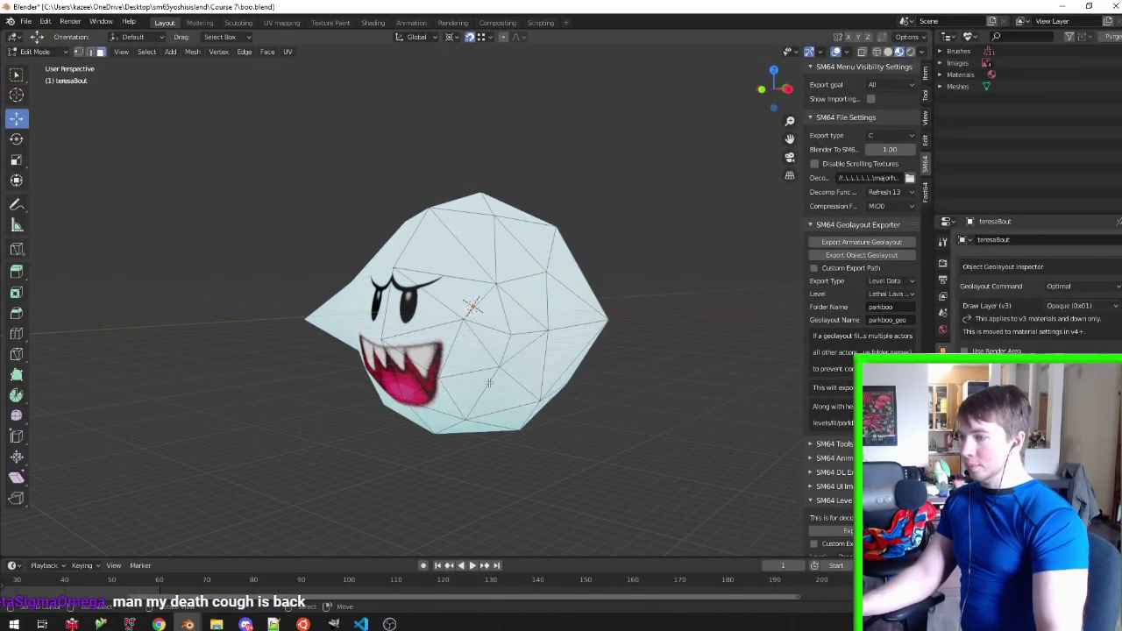
{"action": "key", "text": "l"}
{"action": "middle_click_drag", "start_coordinate": [505, 380], "coordinate": [502, 318]}
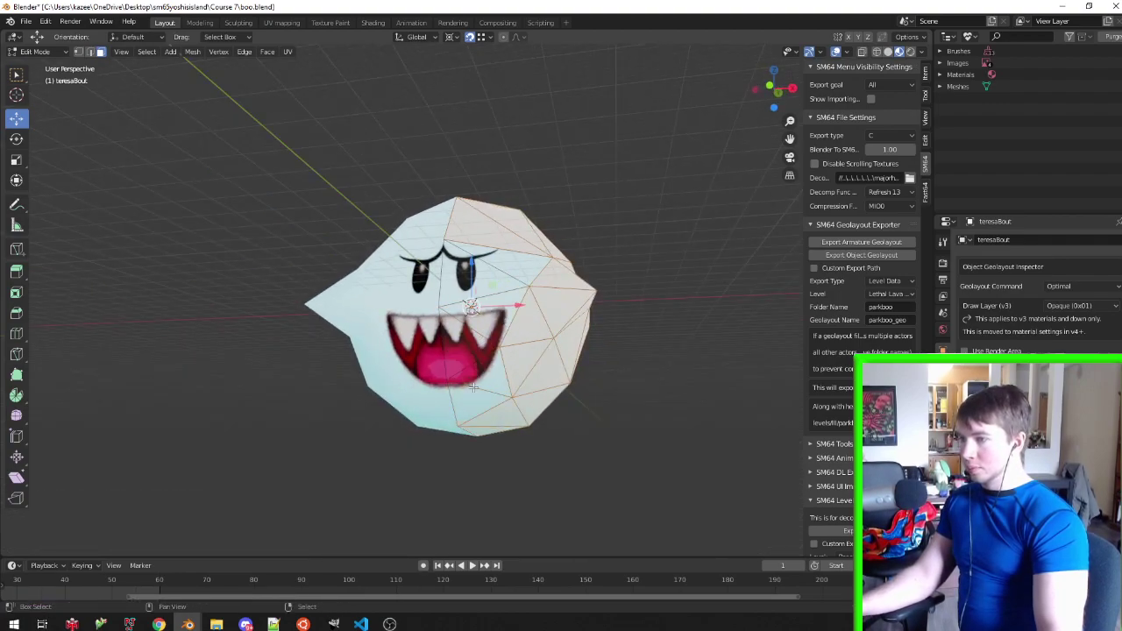
{"action": "middle_click_drag", "start_coordinate": [473, 387], "coordinate": [435, 213]}
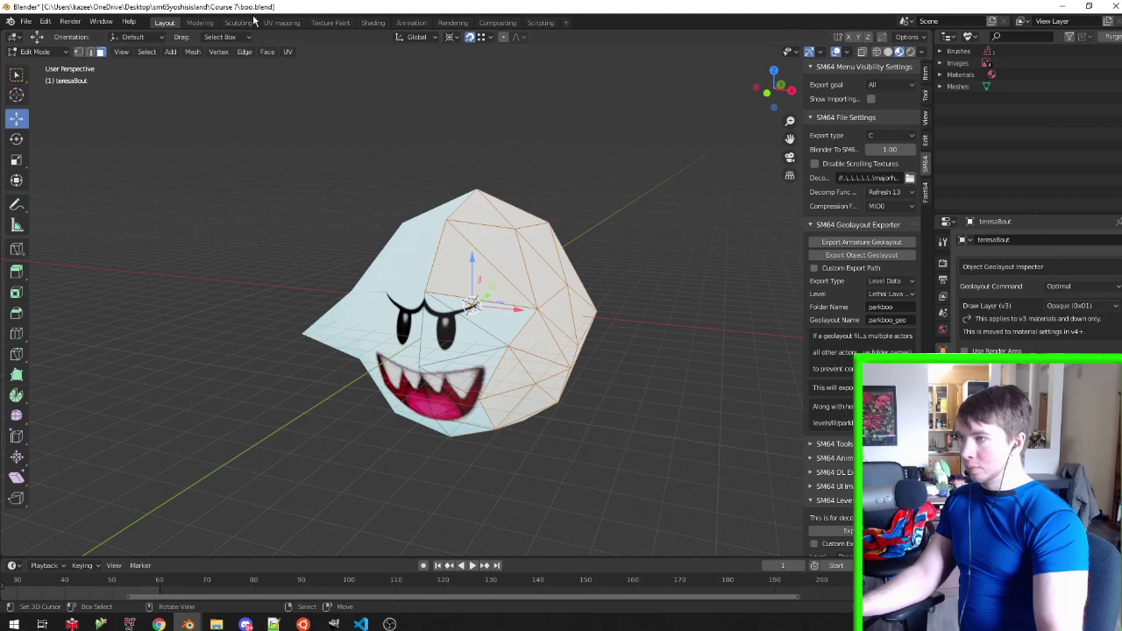
{"action": "left_click", "coordinate": [282, 22]}
{"action": "key", "text": "s"}
{"action": "left_click", "coordinate": [345, 313]}
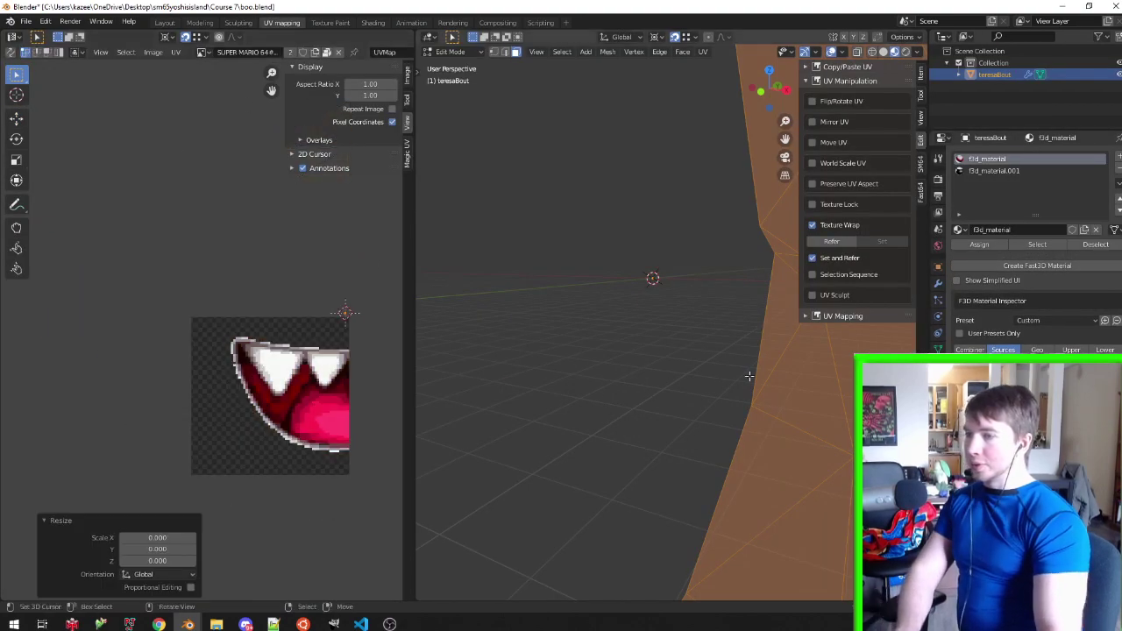
Return to Object Mode and save boo.blend
{"action": "key", "text": "Tab"}
{"action": "scroll", "coordinate": [596, 307], "scroll_direction": "down", "scroll_amount": 3}
{"action": "scroll", "coordinate": [666, 315], "scroll_direction": "down", "scroll_amount": 3}
{"action": "scroll", "coordinate": [704, 321], "scroll_direction": "up", "scroll_amount": 2}
{"action": "key", "text": "ctrl+s"}
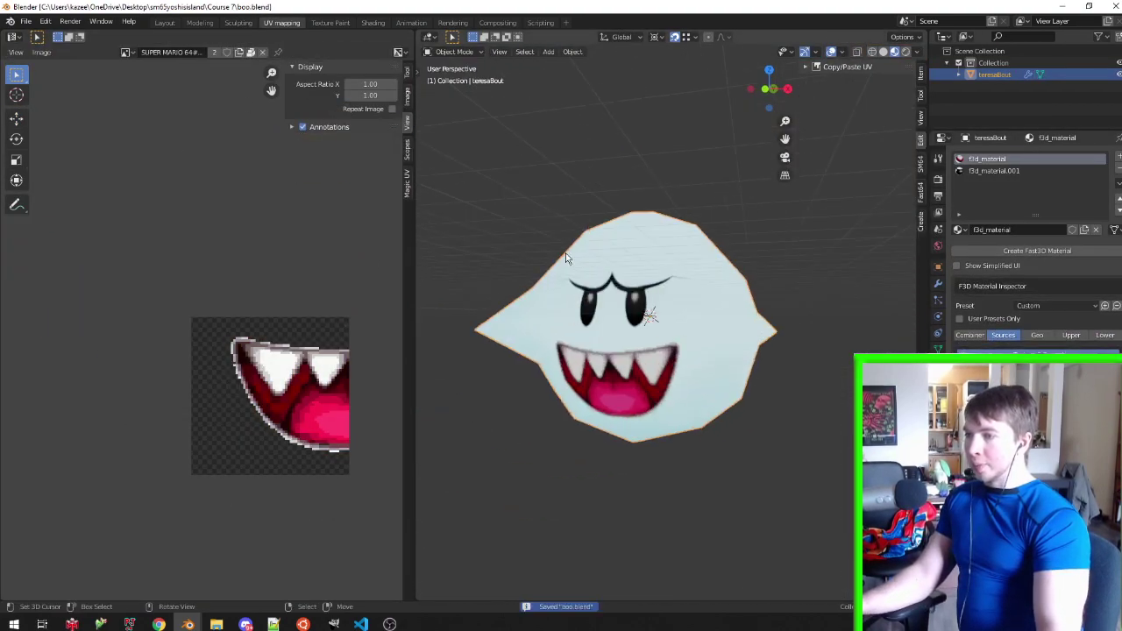
Export the Boo's parkboo object geolayout and save boo.blend again
{"action": "left_click", "coordinate": [164, 22]}
{"action": "middle_click_drag", "start_coordinate": [572, 222], "coordinate": [604, 229]}
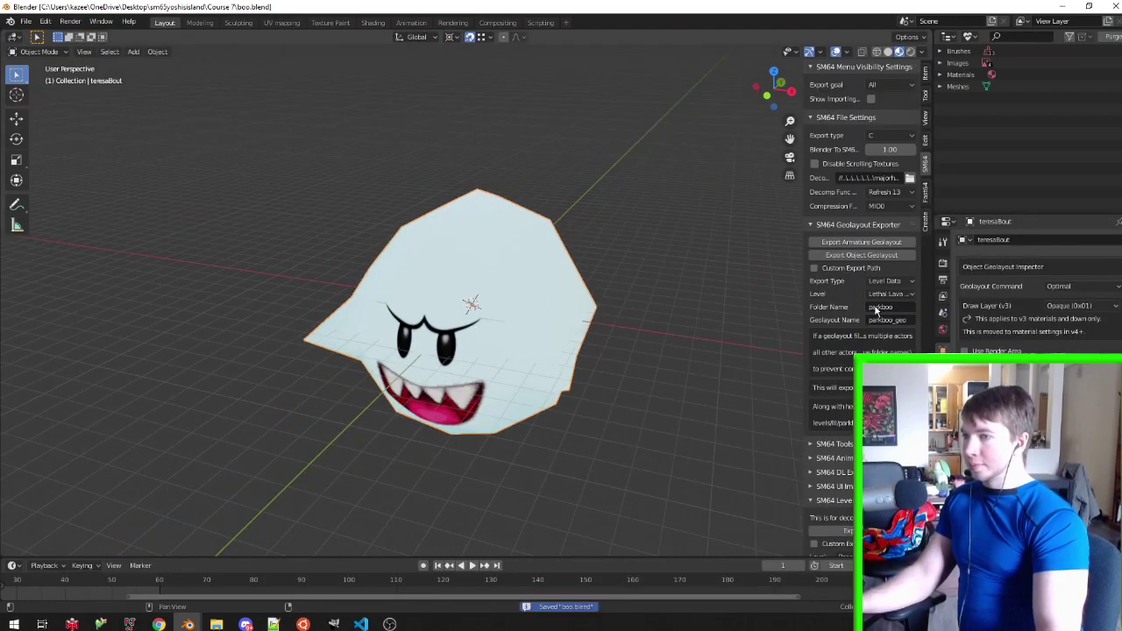
{"action": "left_click", "coordinate": [896, 254]}
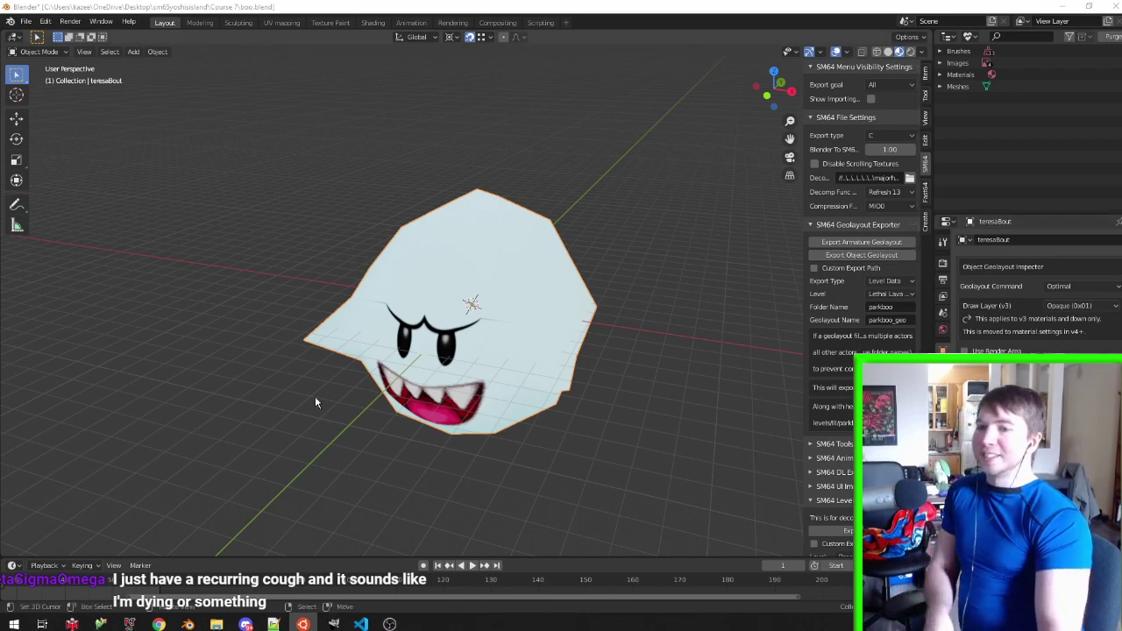
{"action": "key", "text": "alt+Tab"}
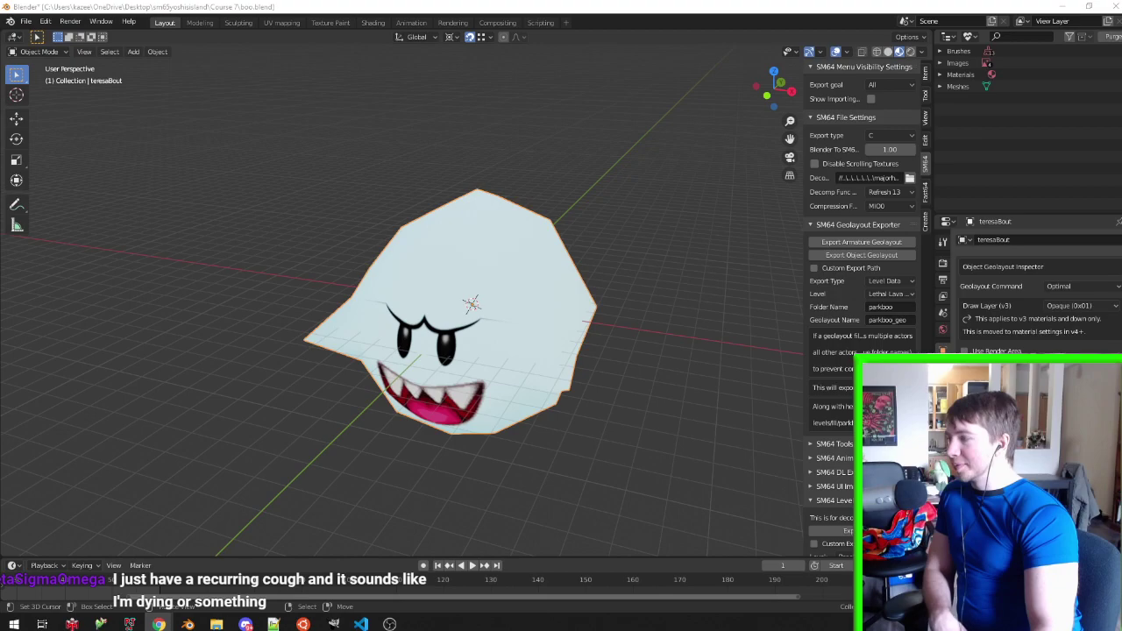
{"action": "middle_click_drag", "start_coordinate": [245, 275], "coordinate": [488, 234]}
{"action": "key", "text": "ctrl+s"}
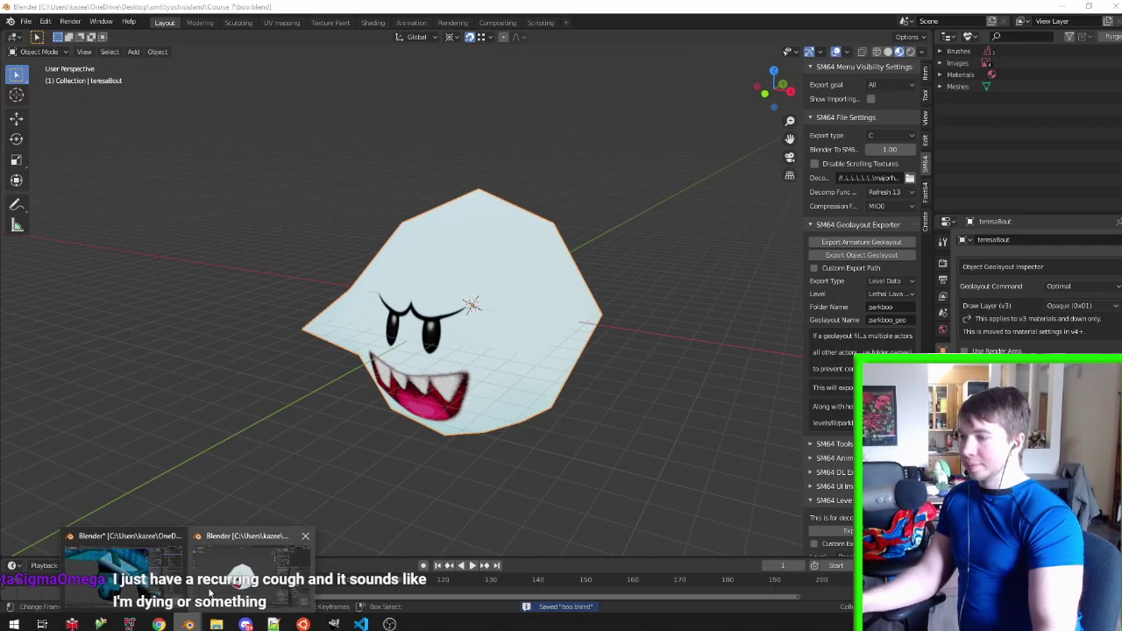
{"action": "left_click", "coordinate": [252, 570]}
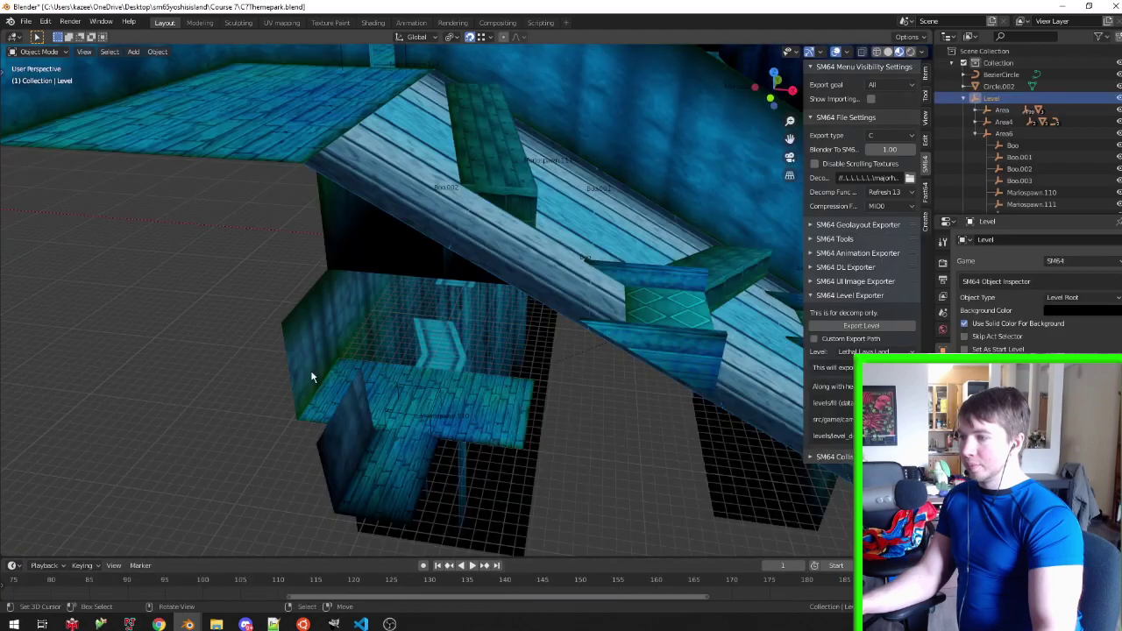
Orbit the C7Themepark level's wavy walls, save the file, and bring up Project64
{"action": "middle_click_drag", "start_coordinate": [311, 377], "coordinate": [411, 336]}
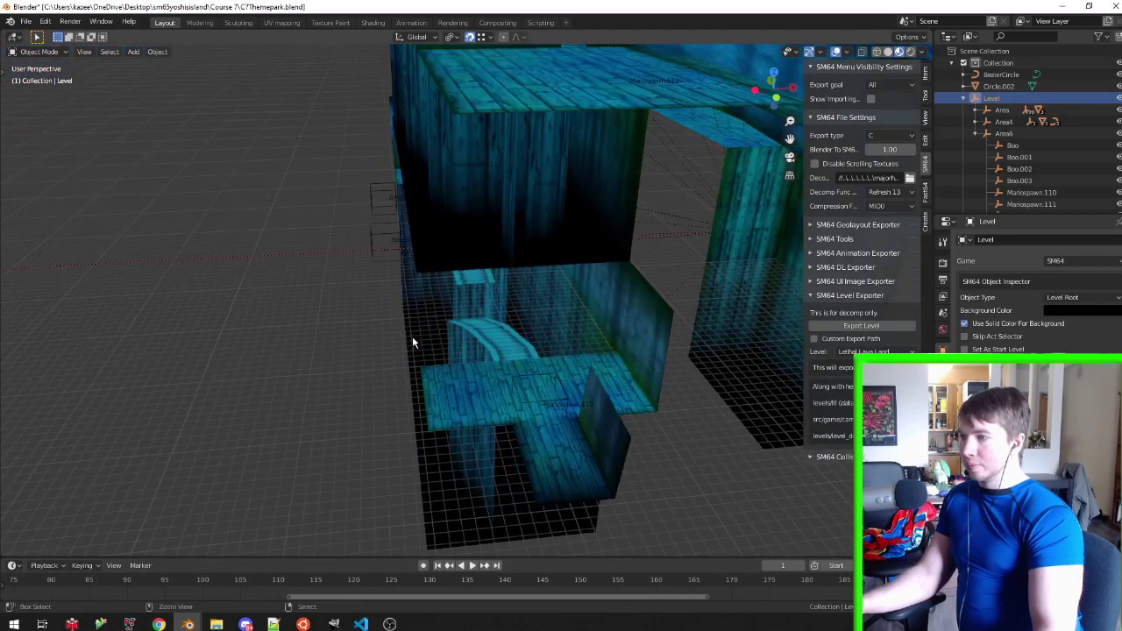
{"action": "key", "text": "ctrl+s"}
{"action": "scroll", "coordinate": [518, 242], "scroll_direction": "down", "scroll_amount": 5}
{"action": "scroll", "coordinate": [518, 242], "scroll_direction": "up", "scroll_amount": 5}
{"action": "mouse_move", "coordinate": [336, 215]}
{"action": "middle_mouse_down"}
{"action": "mouse_move", "coordinate": [392, 211]}
{"action": "mouse_move", "coordinate": [336, 320]}
{"action": "mouse_move", "coordinate": [358, 296]}
{"action": "middle_mouse_up"}
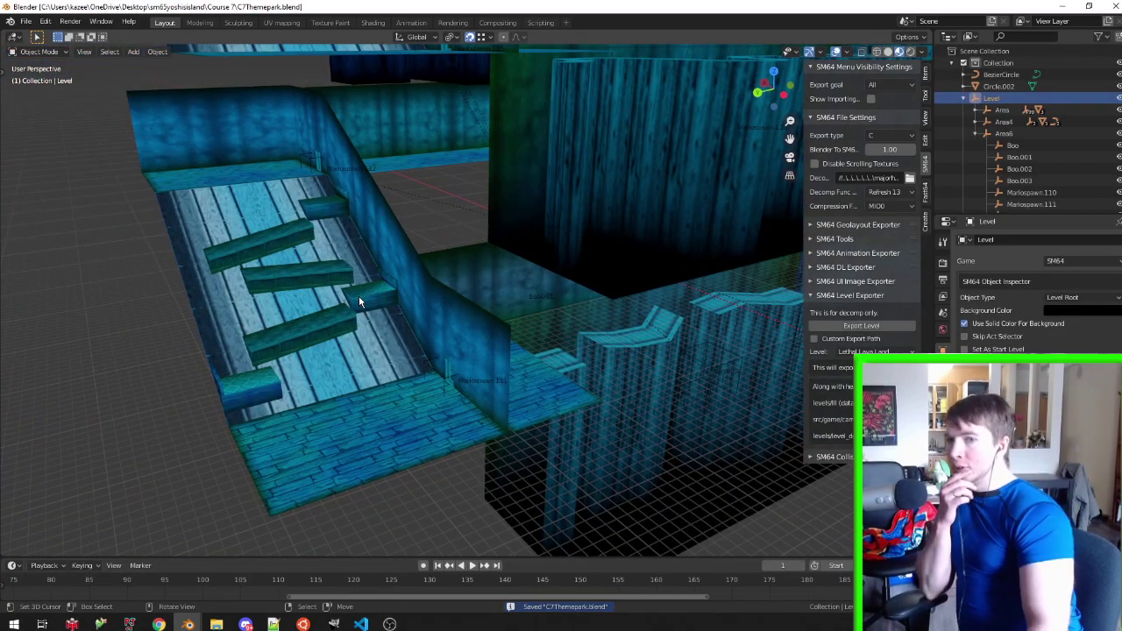
{"action": "scroll", "coordinate": [291, 268], "scroll_direction": "up", "scroll_amount": 2}
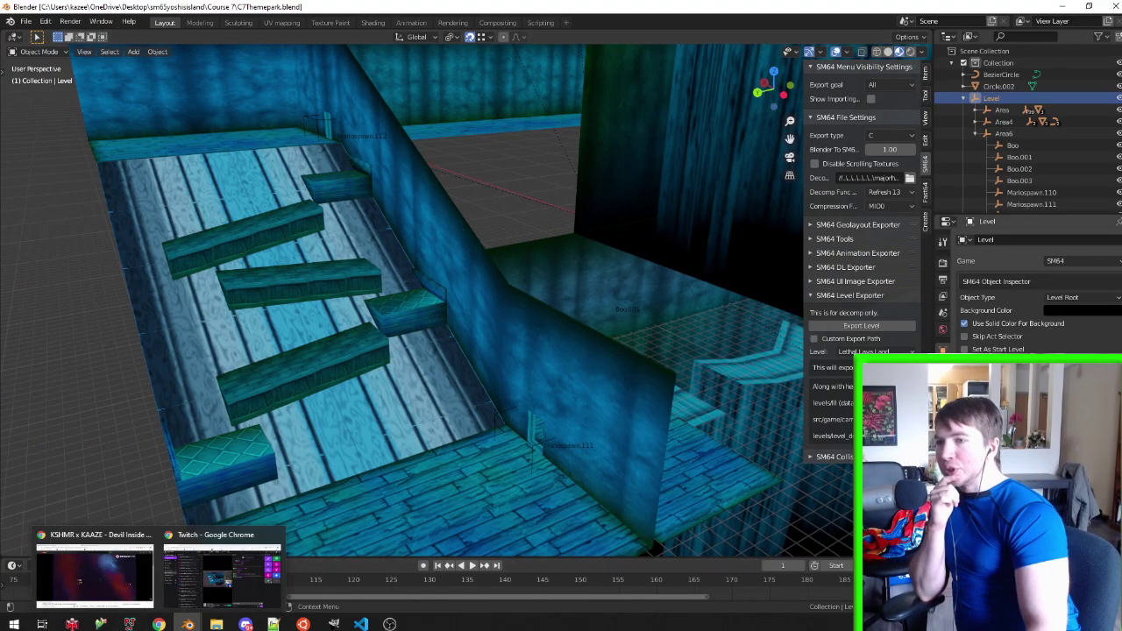
{"action": "left_click", "coordinate": [302, 624]}
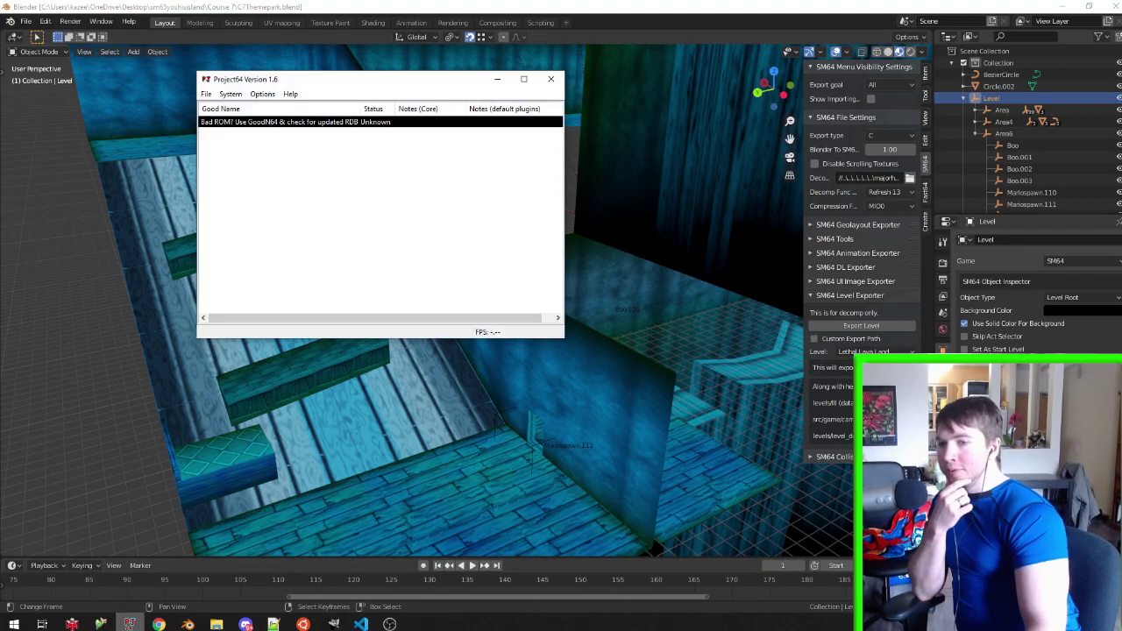
Launch the YOSHIS ISLAND 64 ROM, store an F5 save state while playing, then leave the emulator
{"action": "double_click", "coordinate": [351, 122]}
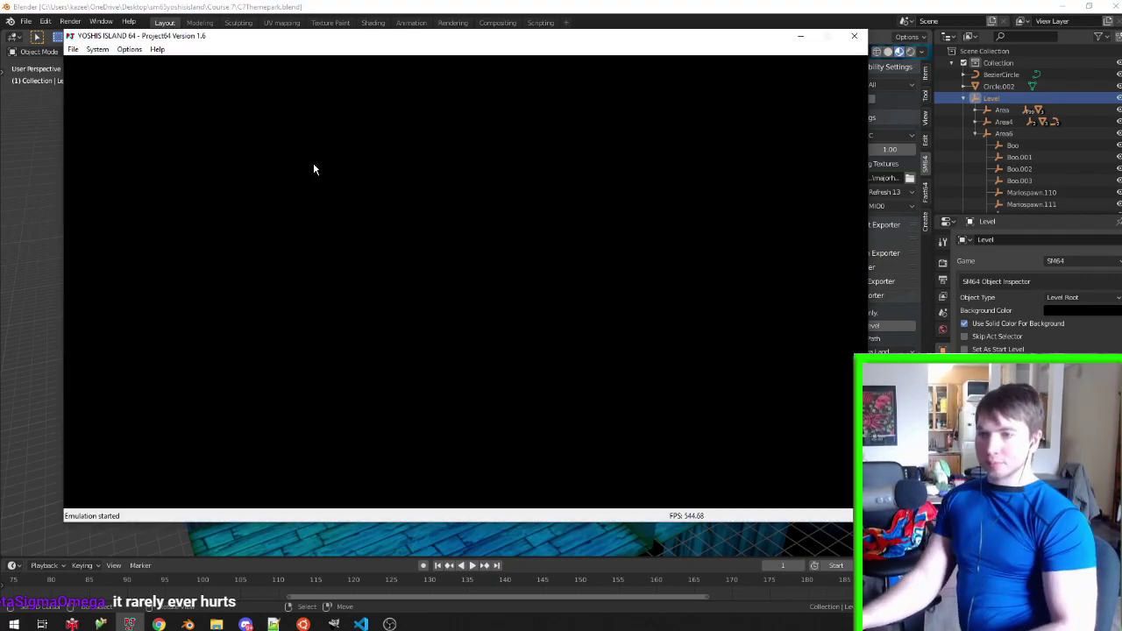
{"action": "key", "text": "F5"}
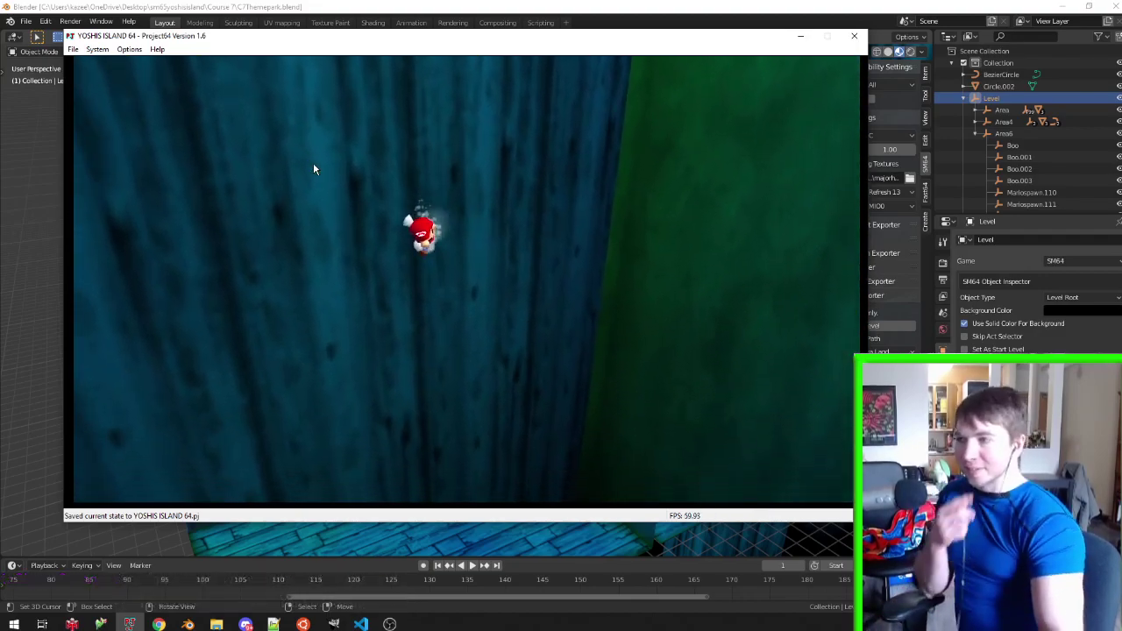
{"action": "key", "text": "alt+Tab"}
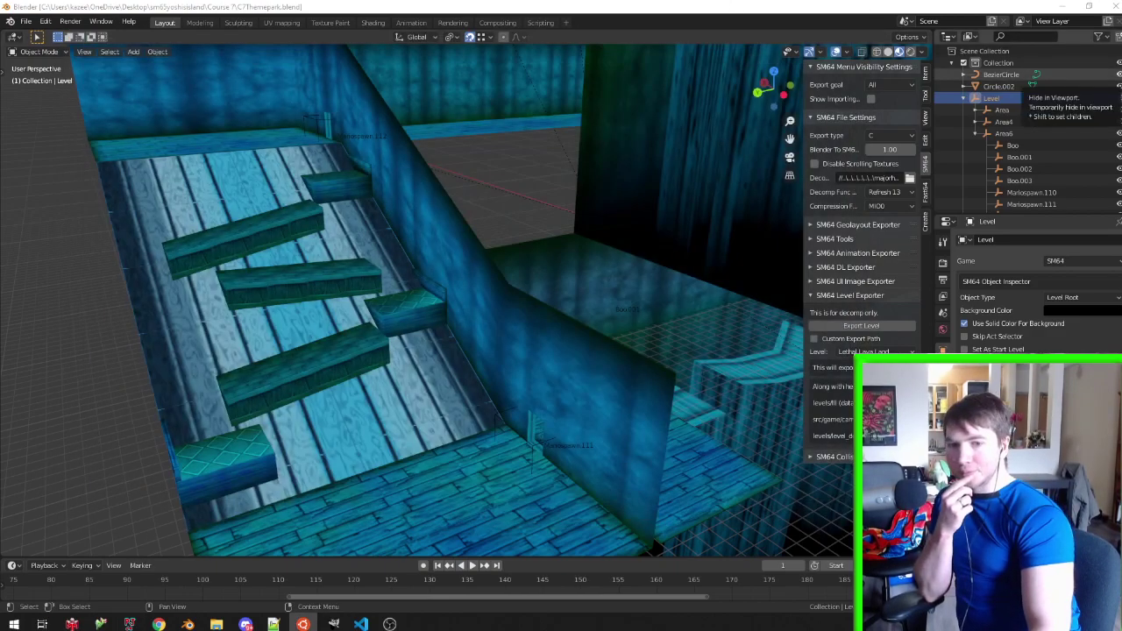
Zoom in and out of the reference image in Chrome, then close the browser
{"action": "key", "text": "alt+Tab"}
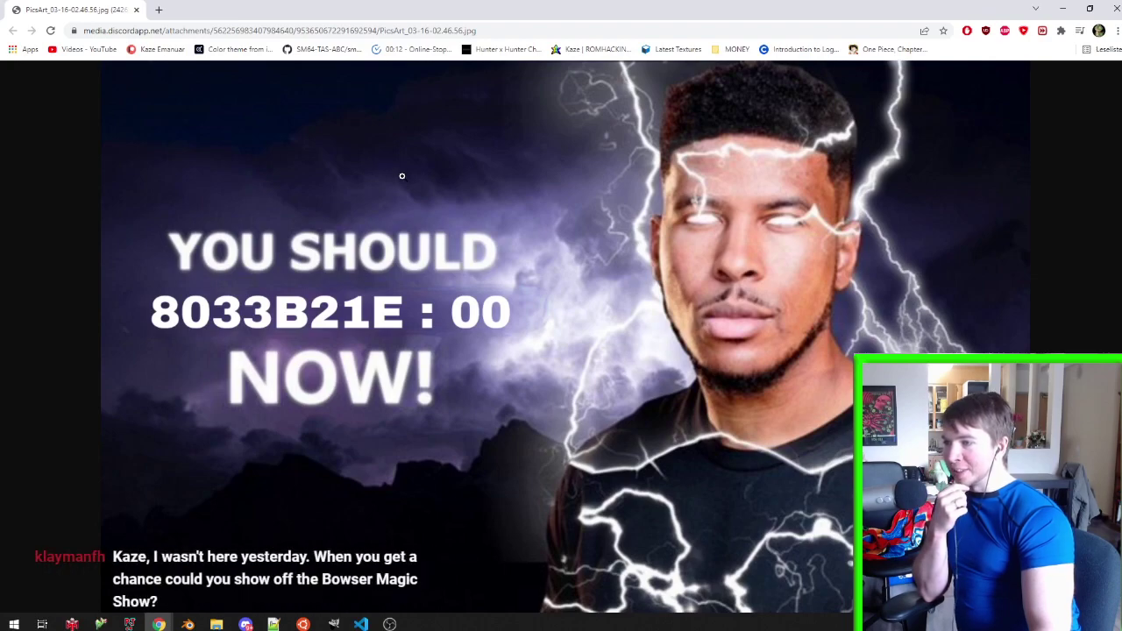
{"action": "left_click", "coordinate": [395, 307]}
{"action": "left_click", "coordinate": [431, 328]}
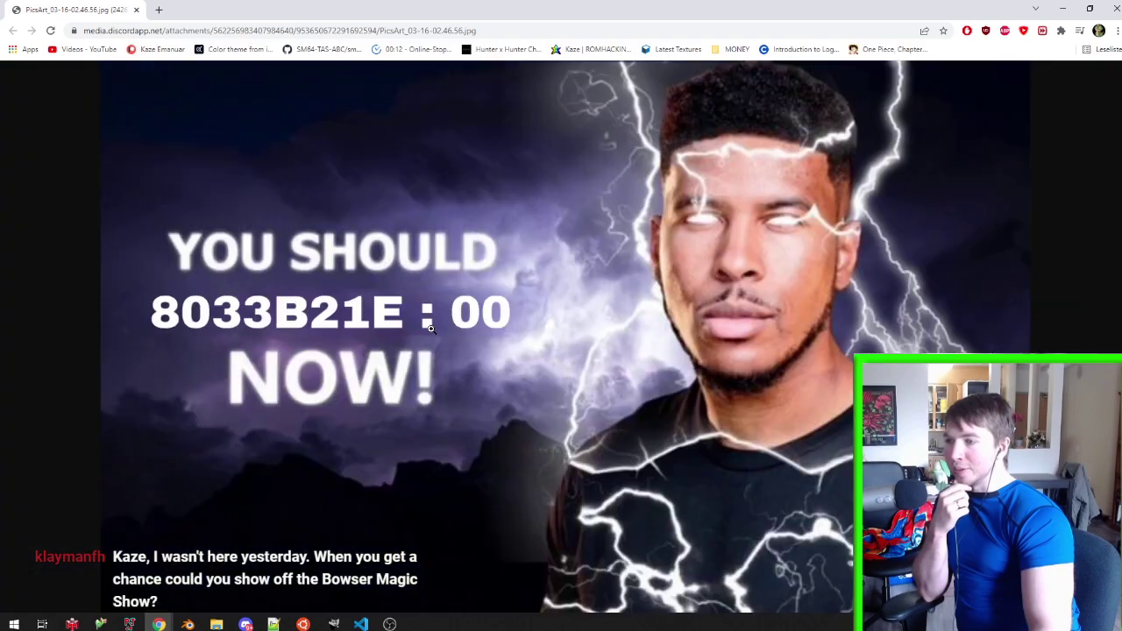
{"action": "left_click", "coordinate": [1117, 7]}
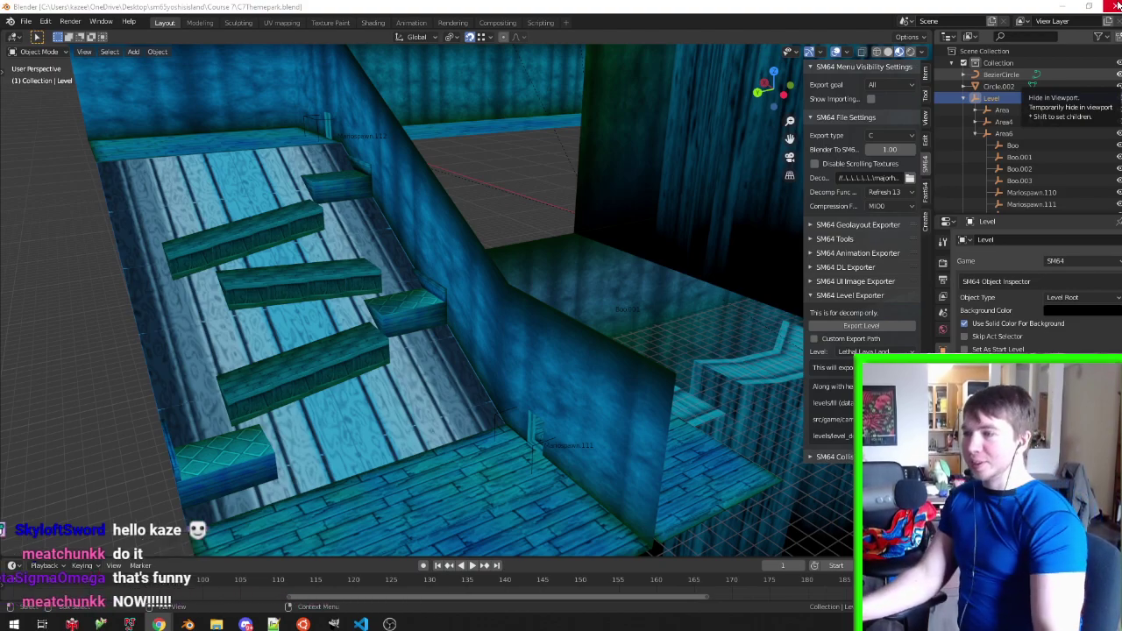
Select Mariospawn.120 and Mariospawn.121 and move them -500 m along Y
{"action": "key", "text": "ctrl+s"}
{"action": "mouse_move", "coordinate": [473, 191]}
{"action": "middle_mouse_down"}
{"action": "mouse_move", "coordinate": [421, 246]}
{"action": "mouse_move", "coordinate": [518, 157]}
{"action": "mouse_move", "coordinate": [317, 138]}
{"action": "mouse_move", "coordinate": [447, 153]}
{"action": "mouse_move", "coordinate": [527, 135]}
{"action": "mouse_move", "coordinate": [629, 145]}
{"action": "middle_mouse_up"}
{"action": "scroll", "coordinate": [494, 195], "scroll_direction": "down", "scroll_amount": 5}
{"action": "scroll", "coordinate": [317, 138], "scroll_direction": "up", "scroll_amount": 3}
{"action": "left_click", "coordinate": [631, 144]}
{"action": "left_click", "coordinate": [507, 140], "text": "shift"}
{"action": "middle_click_drag", "start_coordinate": [509, 143], "coordinate": [668, 252]}
{"action": "key", "text": "g"}
{"action": "key", "text": "x"}
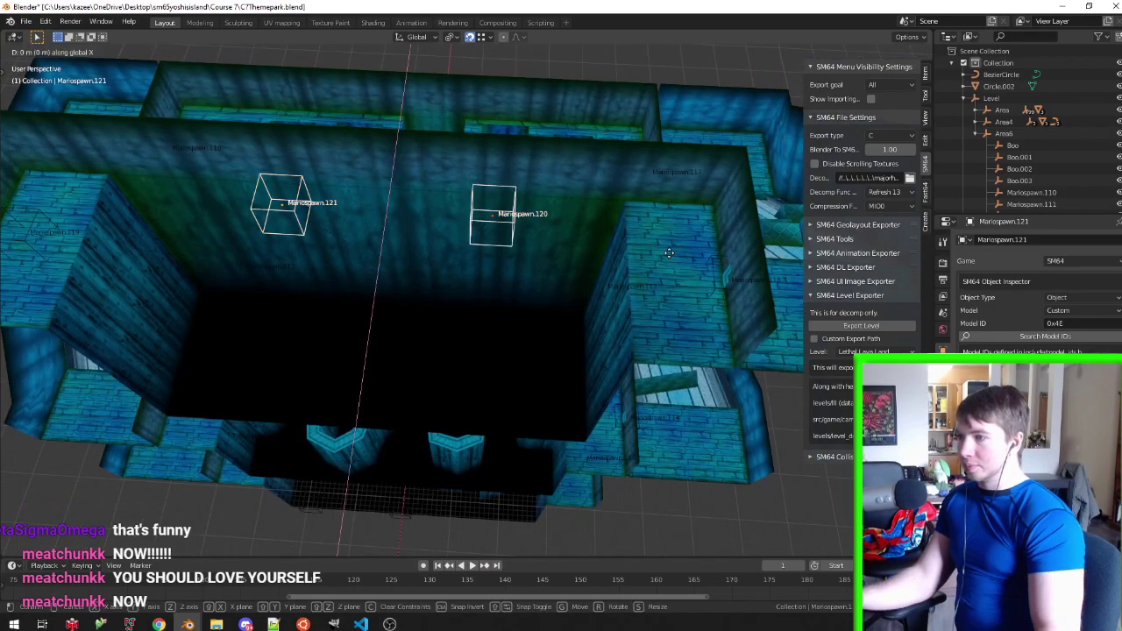
{"action": "type", "text": "y-500"}
{"action": "key", "text": "Return"}
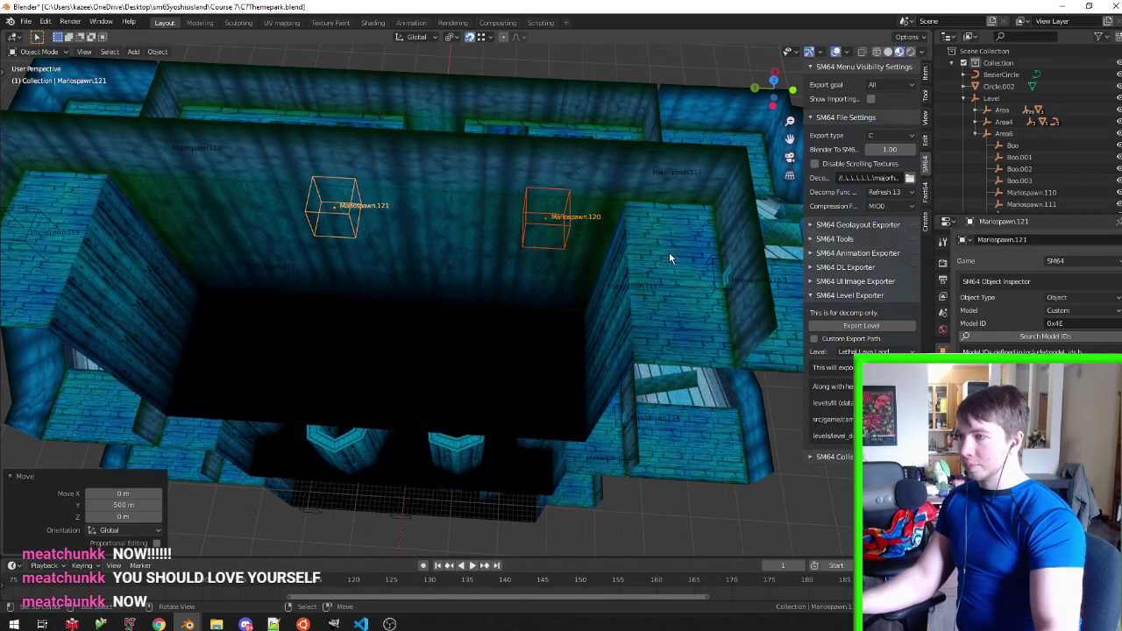
{"action": "scroll", "coordinate": [443, 220], "scroll_direction": "down", "scroll_amount": 5}
{"action": "scroll", "coordinate": [442, 220], "scroll_direction": "up", "scroll_amount": 1}
Move Mariospawn.120 a further 1000 m along Y
{"action": "left_click", "coordinate": [689, 257]}
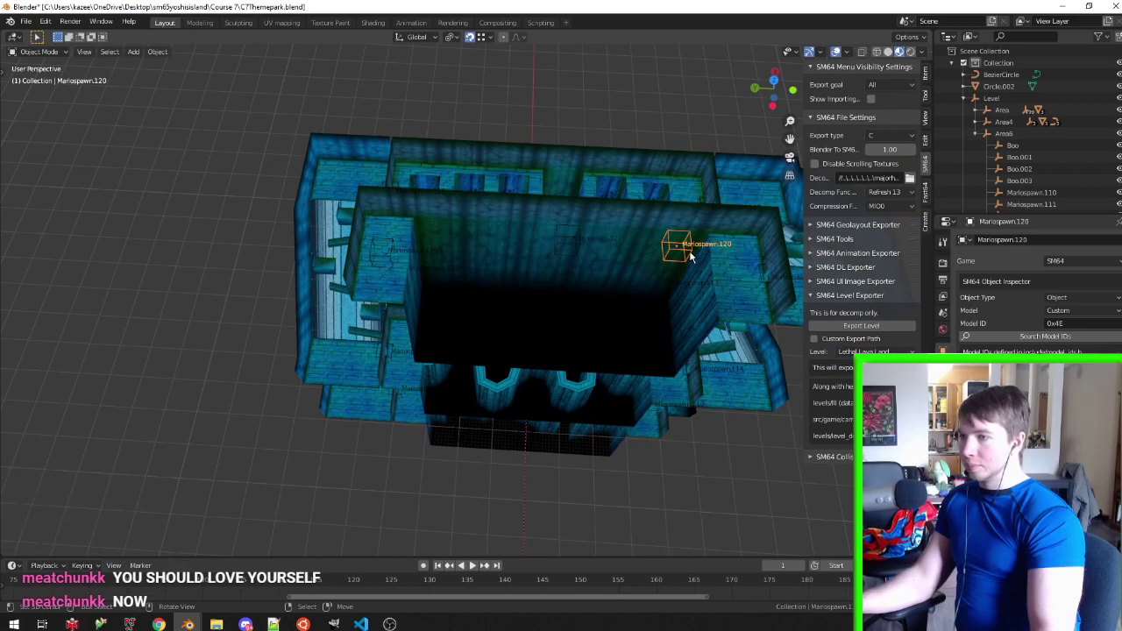
{"action": "key", "text": "g"}
{"action": "key", "text": "y"}
{"action": "key", "text": "Return"}
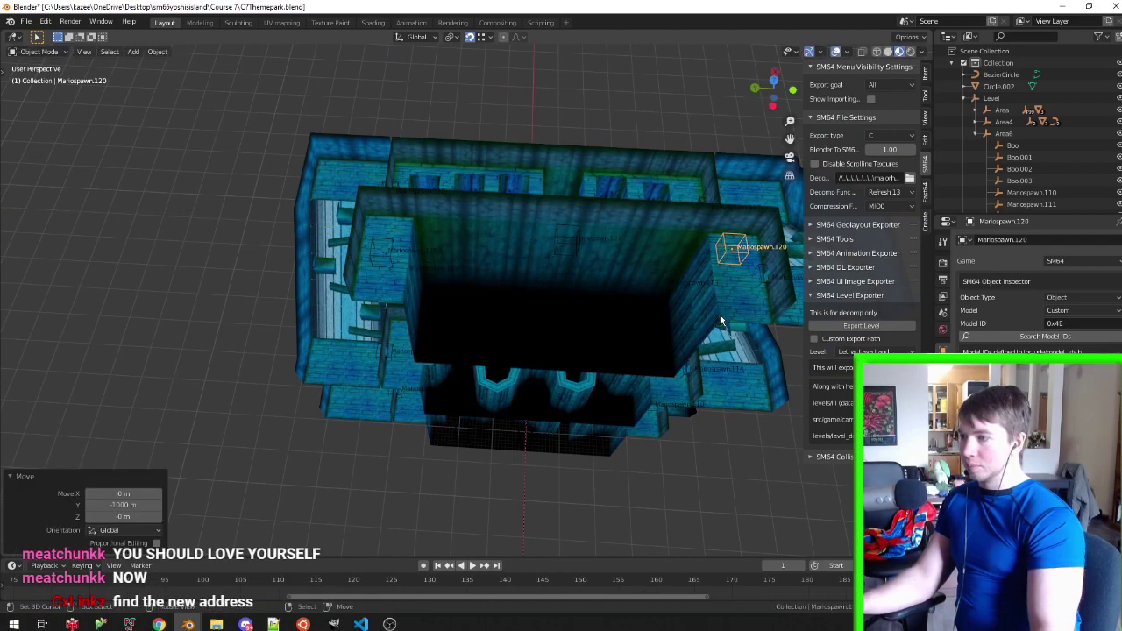
{"action": "key", "text": "g"}
{"action": "key", "text": "y"}
{"action": "type", "text": "000"}
{"action": "key", "text": "minus"}
{"action": "key", "text": "Return"}
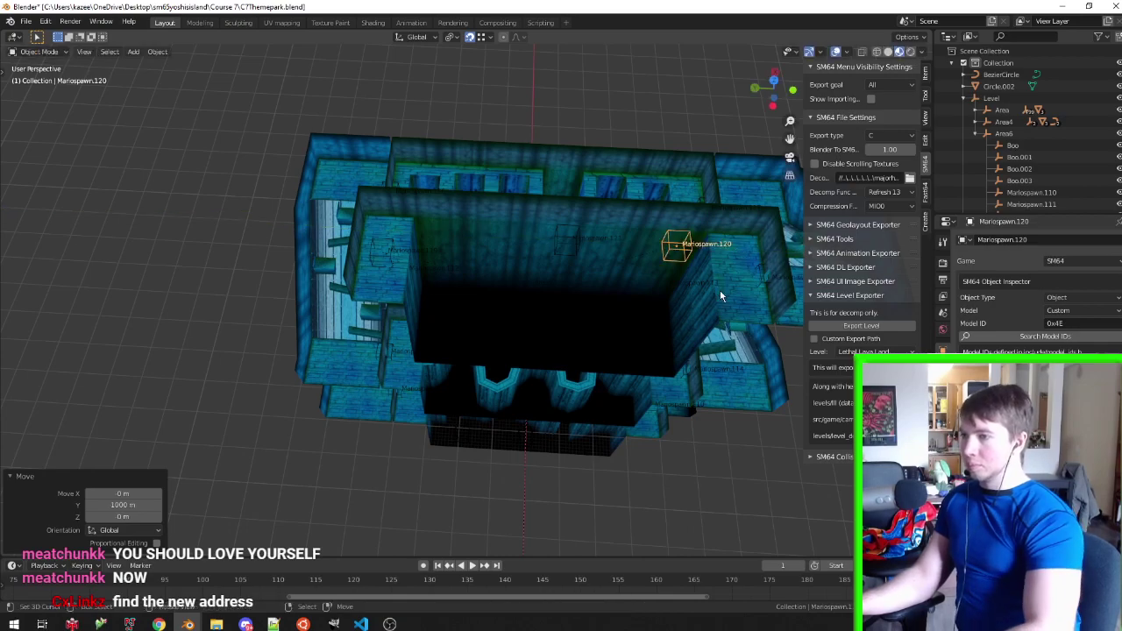
Duplicate Mariospawn.121 and offset the copy 1000 m along Y
{"action": "left_click", "coordinate": [571, 248]}
{"action": "left_click", "coordinate": [572, 243]}
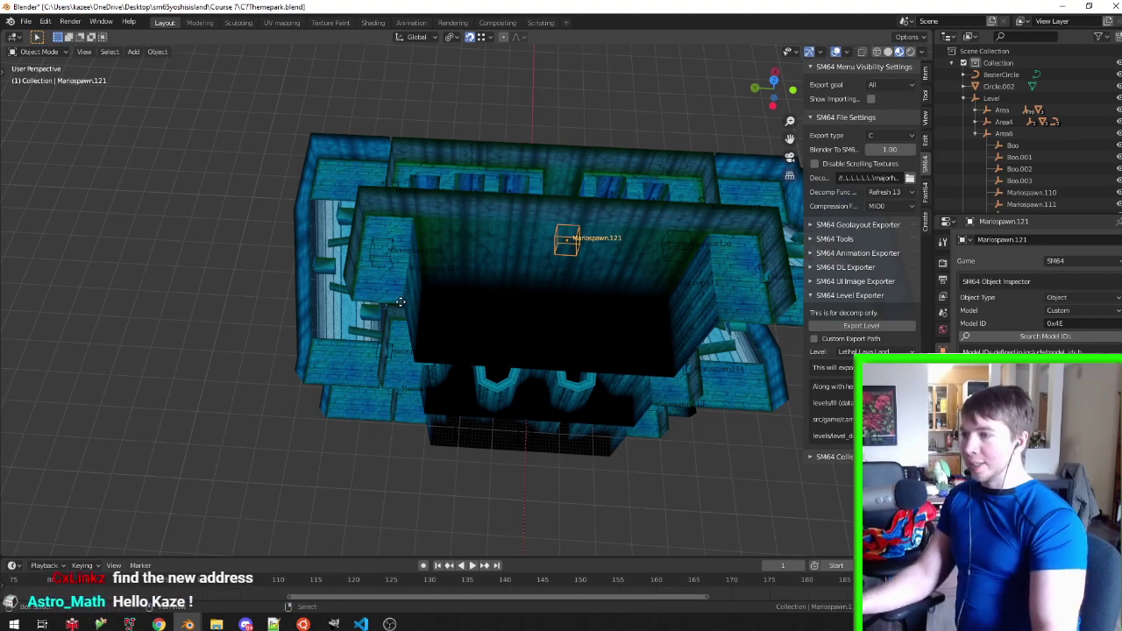
{"action": "key", "text": "shift+d"}
{"action": "key", "text": "y"}
{"action": "key", "text": "Return"}
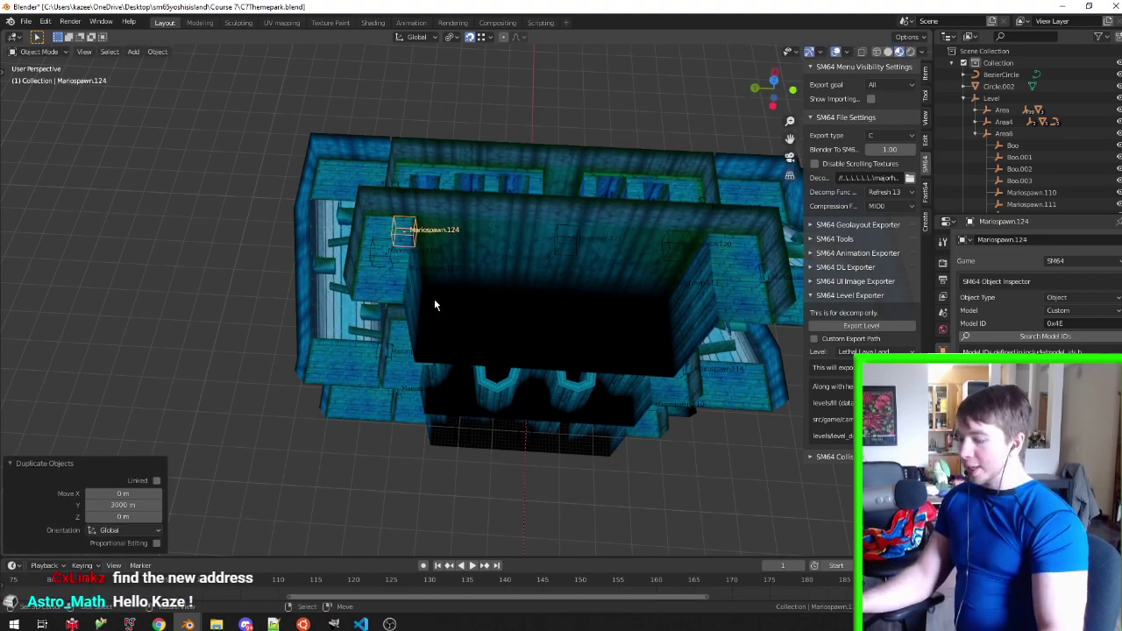
{"action": "key", "text": "shift+d"}
{"action": "type", "text": "y1000)| = -1 km 0 m (1000 m) along global Y"}
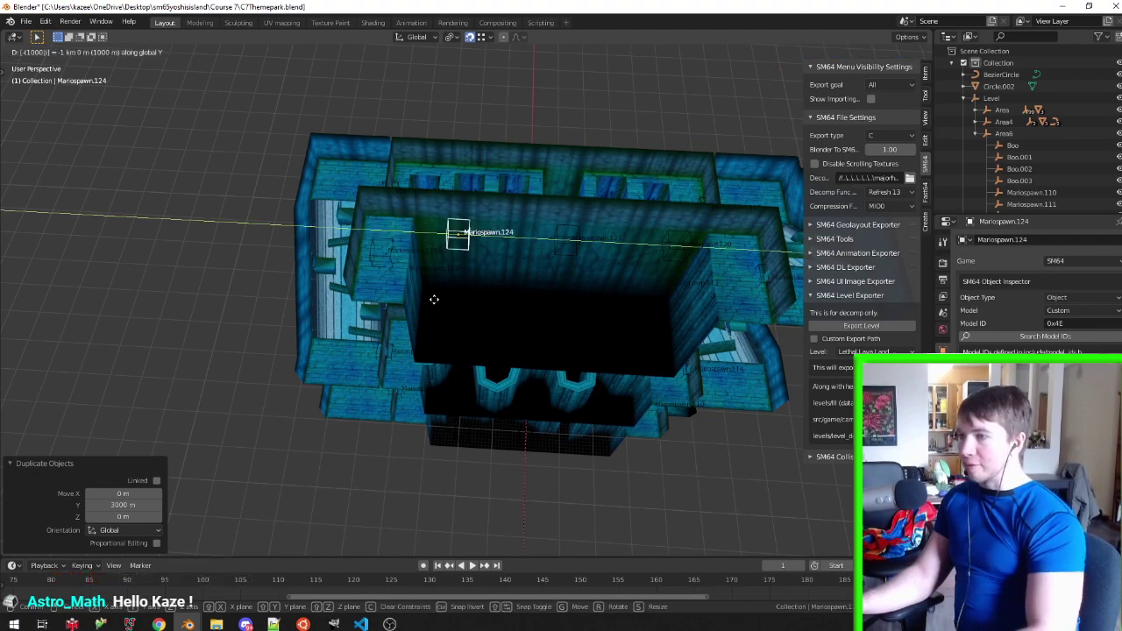
{"action": "key", "text": "Return"}
Shift the copied spawn marker 2000 m along Y and save C7Themepark.blend
{"action": "scroll", "coordinate": [434, 297], "scroll_direction": "down", "scroll_amount": 3}
{"action": "scroll", "coordinate": [452, 233], "scroll_direction": "up", "scroll_amount": 4}
{"action": "key", "text": "g"}
{"action": "key", "text": "y"}
{"action": "key", "text": "ctrl"}
{"action": "left_click", "coordinate": [499, 248]}
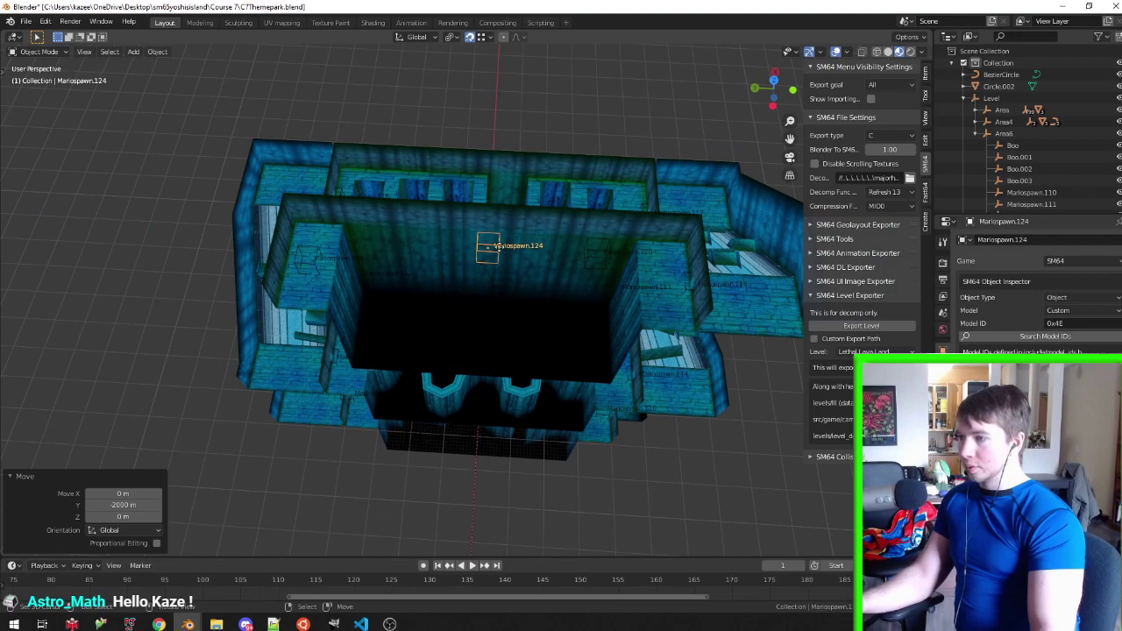
{"action": "key", "text": "g"}
{"action": "key", "text": "y"}
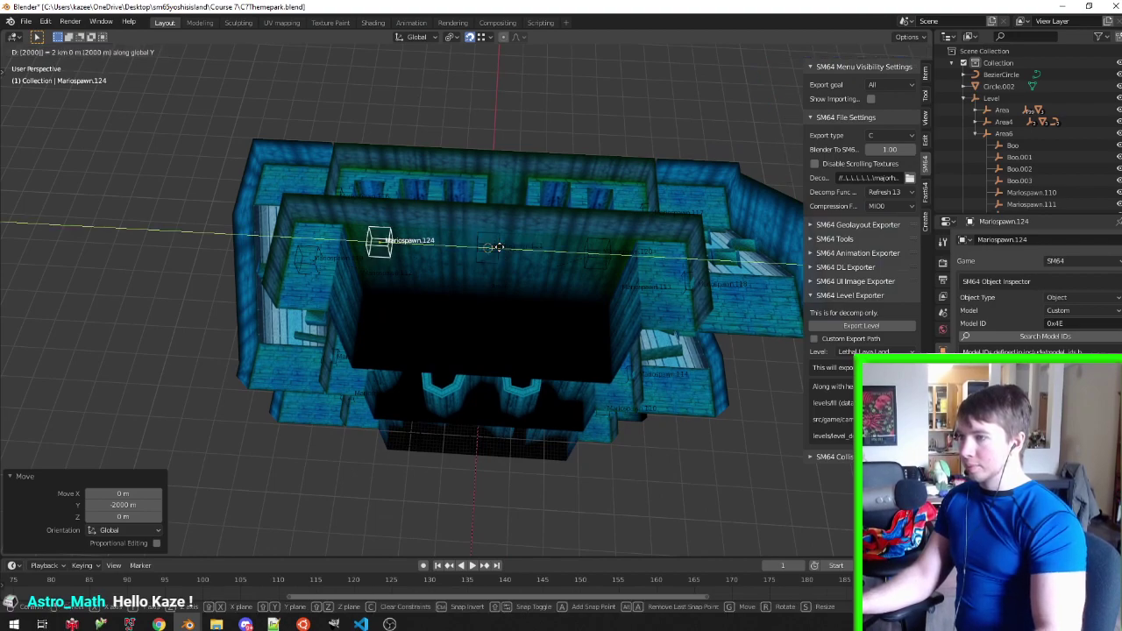
{"action": "left_click", "coordinate": [499, 247]}
{"action": "key", "text": "ctrl+s"}
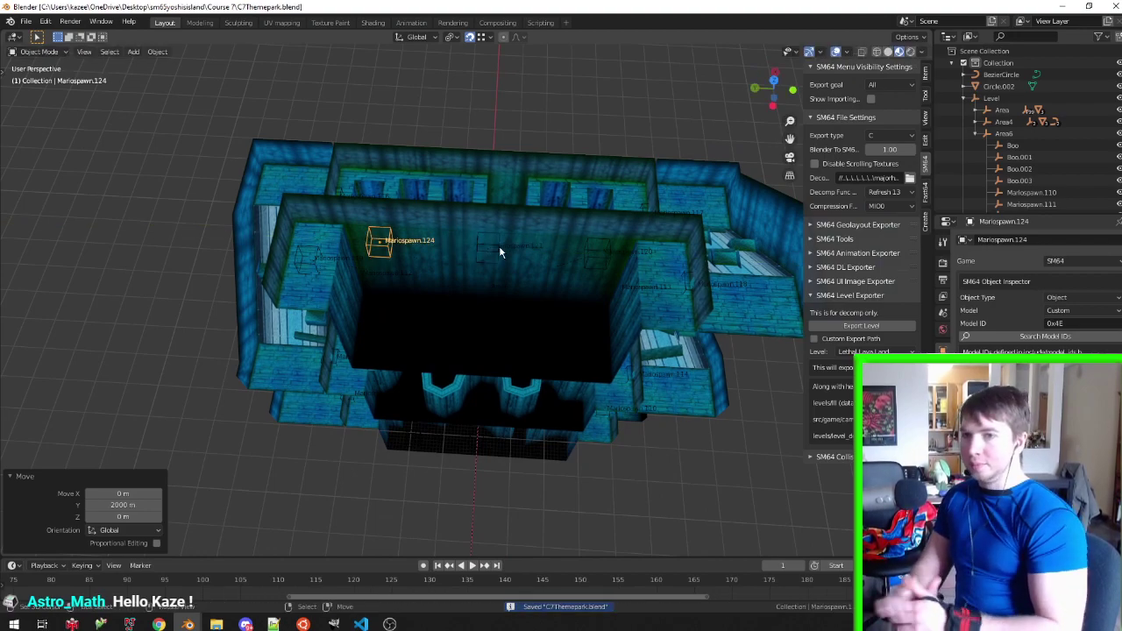
Select the level's Plane mesh near the walls and enter Edit Mode
{"action": "mouse_move", "coordinate": [499, 245]}
{"action": "middle_mouse_down"}
{"action": "mouse_move", "coordinate": [274, 206]}
{"action": "mouse_move", "coordinate": [270, 189]}
{"action": "middle_mouse_up"}
{"action": "scroll", "coordinate": [274, 207], "scroll_direction": "up", "scroll_amount": 5}
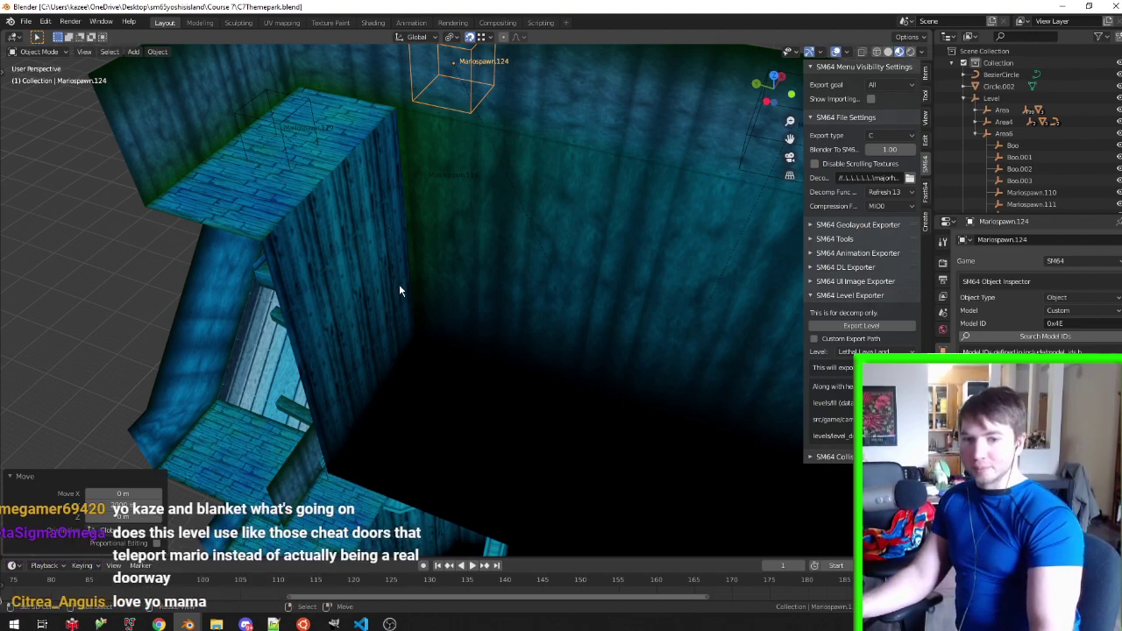
{"action": "scroll", "coordinate": [470, 258], "scroll_direction": "down", "scroll_amount": 3}
{"action": "scroll", "coordinate": [469, 253], "scroll_direction": "down", "scroll_amount": 5}
{"action": "scroll", "coordinate": [434, 230], "scroll_direction": "up", "scroll_amount": 3}
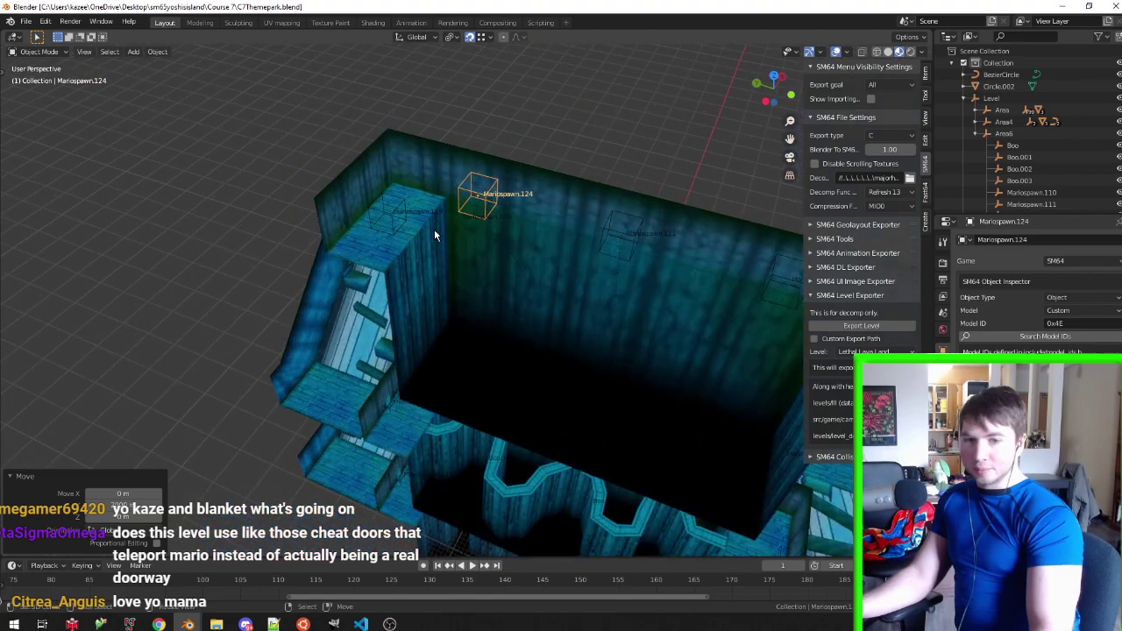
{"action": "scroll", "coordinate": [416, 272], "scroll_direction": "up", "scroll_amount": 3}
{"action": "middle_click_drag", "start_coordinate": [417, 263], "coordinate": [428, 259]}
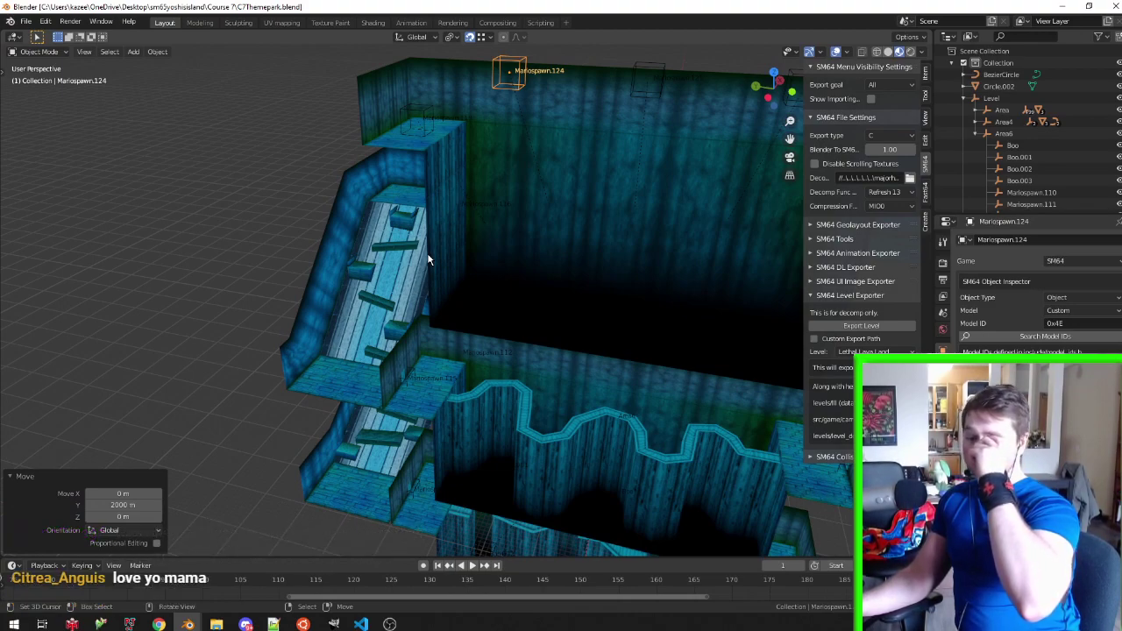
{"action": "left_click", "coordinate": [432, 214]}
{"action": "key", "text": "Tab"}
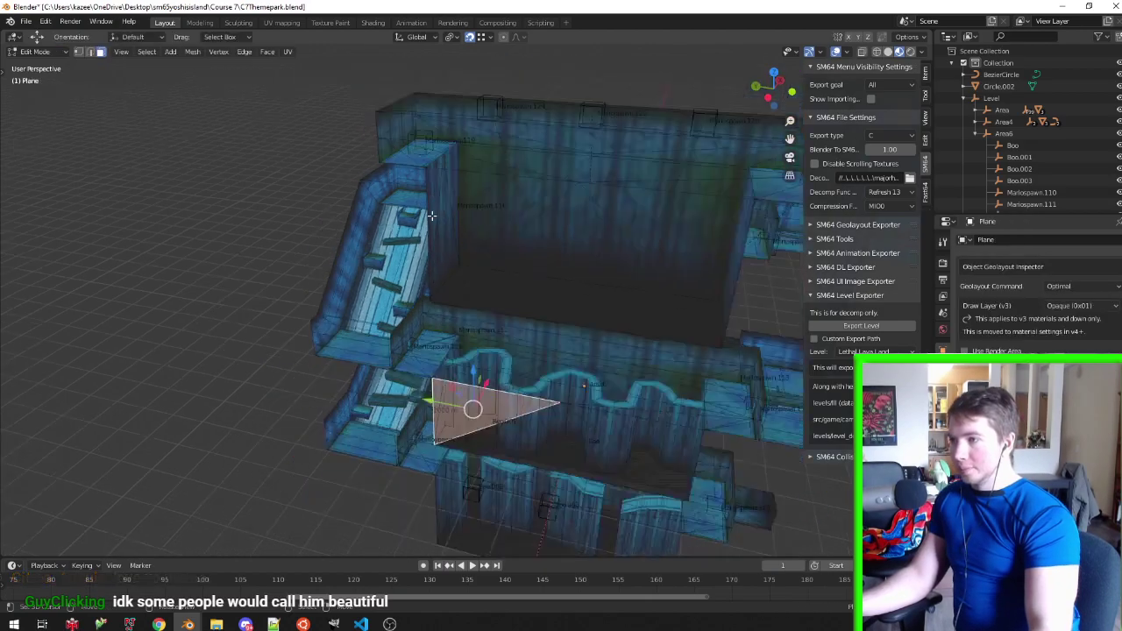
In face select mode, lower the wooden box's top face 2000 m along Z
{"action": "mouse_move", "coordinate": [431, 213]}
{"action": "middle_mouse_down"}
{"action": "mouse_move", "coordinate": [360, 120]}
{"action": "mouse_move", "coordinate": [306, 167]}
{"action": "middle_mouse_up"}
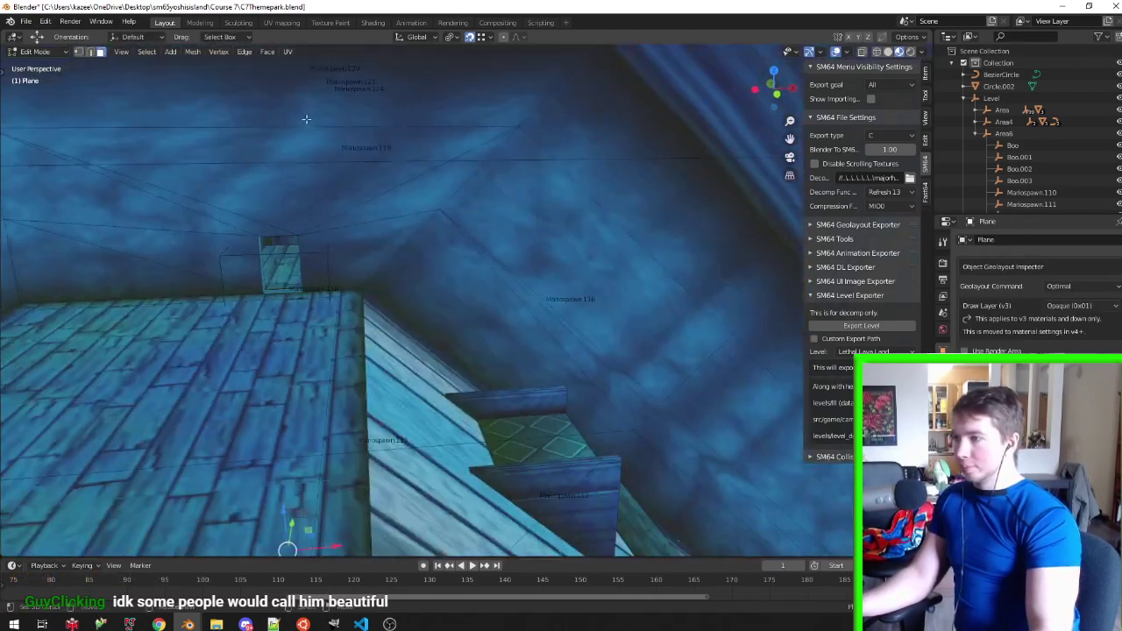
{"action": "key", "text": "ctrl+Tab"}
{"action": "left_click", "coordinate": [273, 235]}
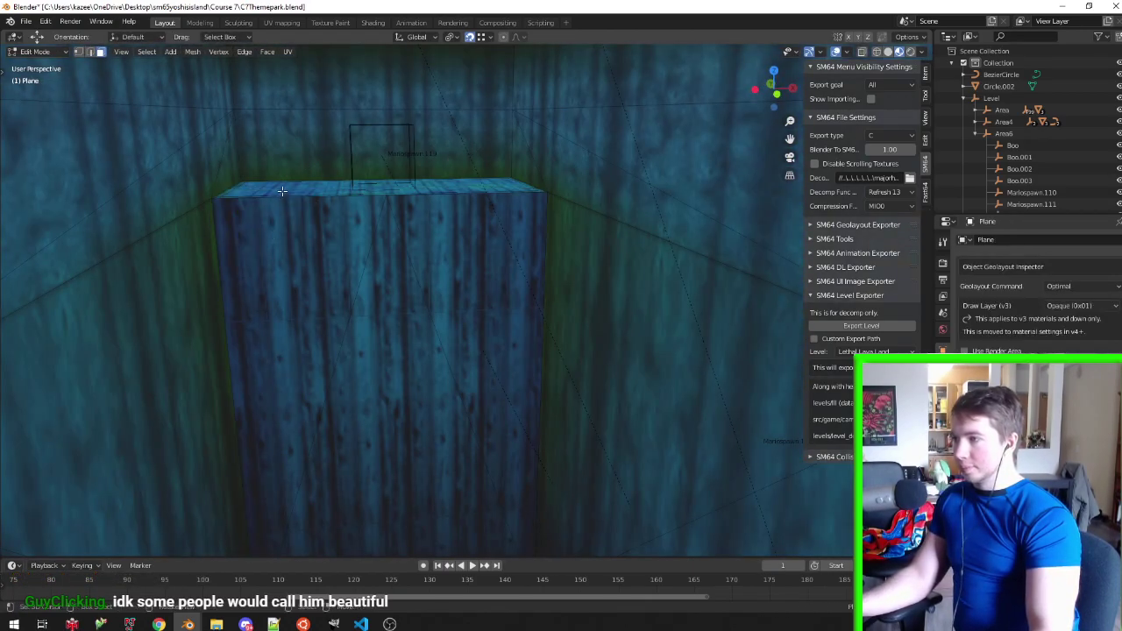
{"action": "left_click", "coordinate": [282, 189]}
{"action": "key", "text": "g"}
{"action": "key", "text": "z"}
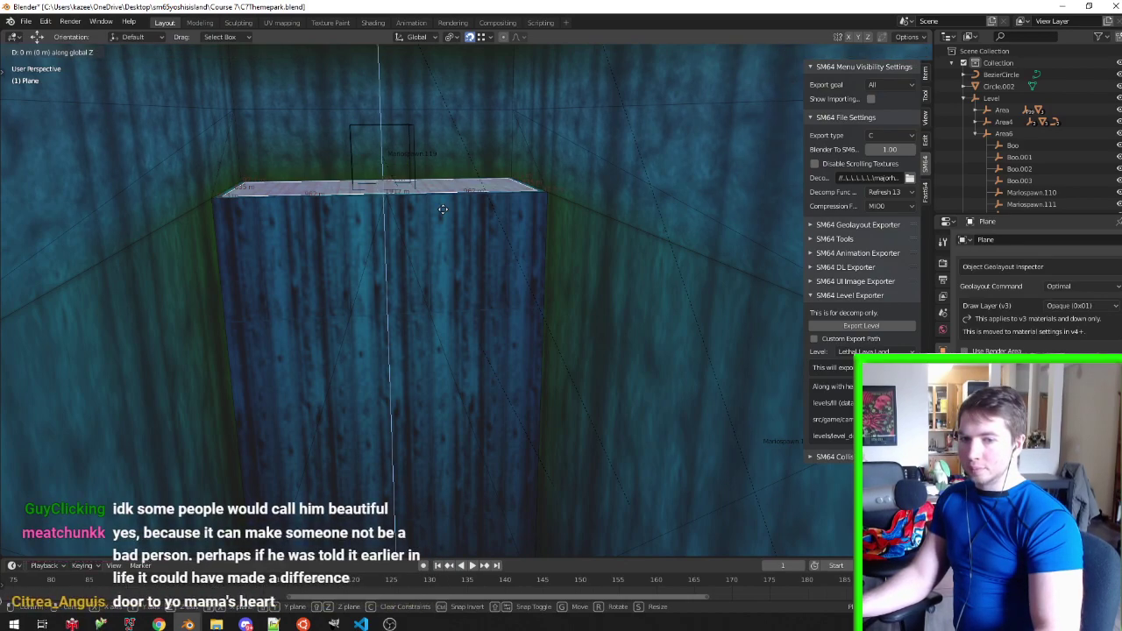
{"action": "type", "text": "-(2000"}
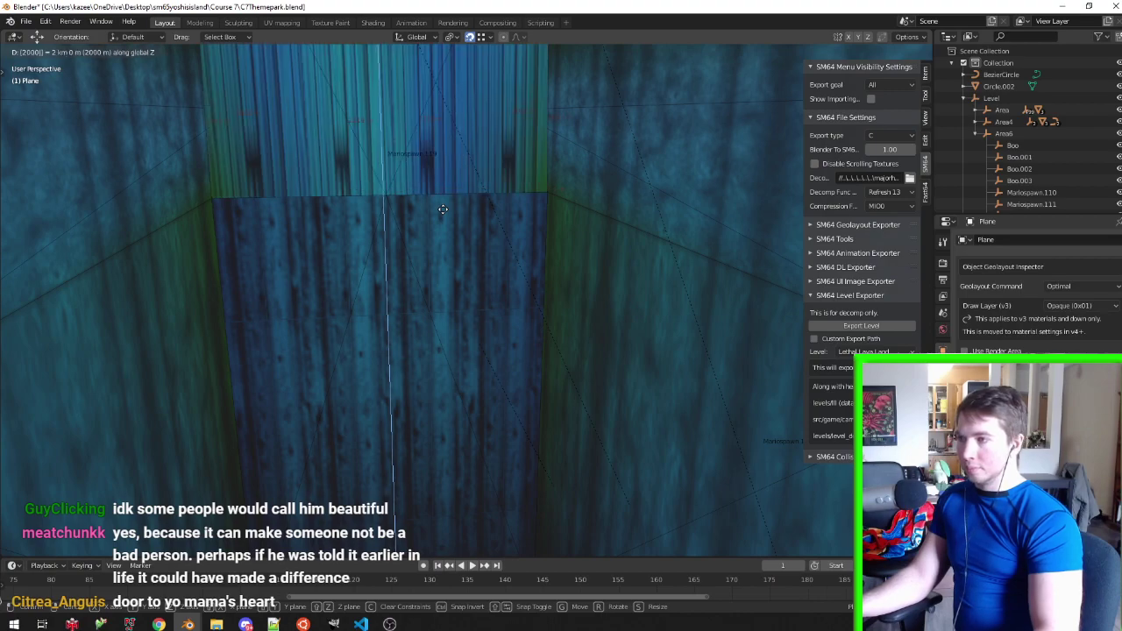
{"action": "key", "text": "Escape"}
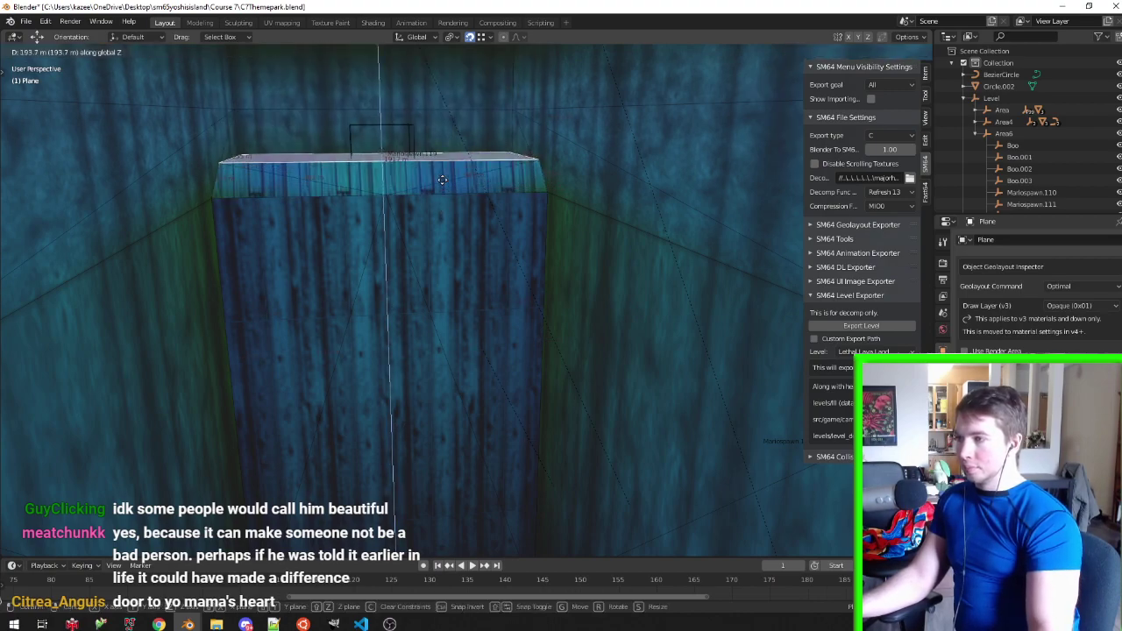
{"action": "scroll", "coordinate": [438, 182], "scroll_direction": "up", "scroll_amount": 3}
{"action": "scroll", "coordinate": [428, 192], "scroll_direction": "down", "scroll_amount": 4}
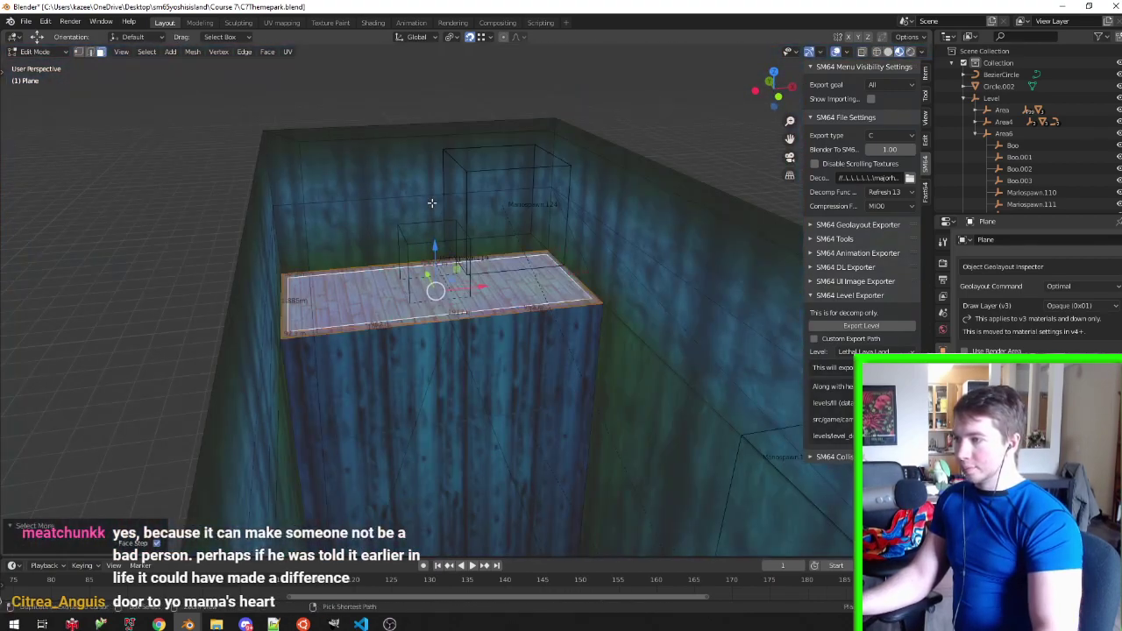
{"action": "type", "text": "gz2000-"}
{"action": "key", "text": "Return"}
Raise the box's top face 1500 m along Z to form the level ledge
{"action": "mouse_move", "coordinate": [432, 203]}
{"action": "middle_mouse_down"}
{"action": "mouse_move", "coordinate": [479, 185]}
{"action": "mouse_move", "coordinate": [552, 251]}
{"action": "middle_mouse_up"}
{"action": "type", "text": "gz"}
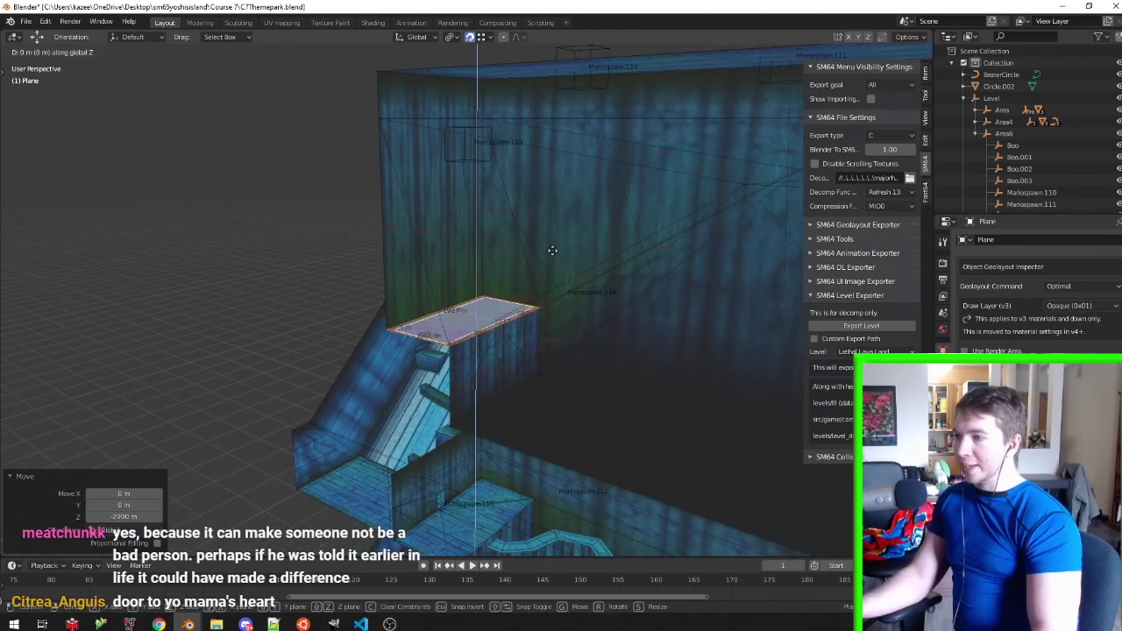
{"action": "type", "text": "1500"}
{"action": "key", "text": "Return"}
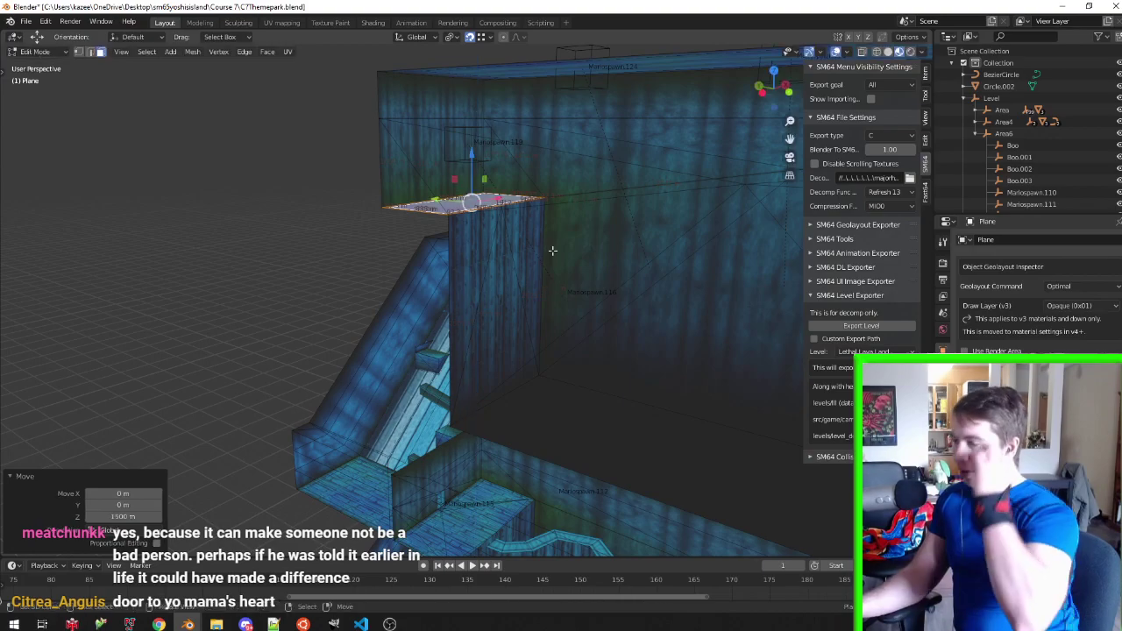
{"action": "key", "text": "Tab"}
{"action": "mouse_move", "coordinate": [552, 251]}
{"action": "middle_mouse_down"}
{"action": "mouse_move", "coordinate": [186, 152]}
{"action": "mouse_move", "coordinate": [335, 169]}
{"action": "mouse_move", "coordinate": [581, 254]}
{"action": "middle_mouse_up"}
{"action": "key", "text": "Tab"}
{"action": "key", "text": "Tab"}
{"action": "scroll", "coordinate": [340, 166], "scroll_direction": "down", "scroll_amount": 5}
{"action": "scroll", "coordinate": [485, 211], "scroll_direction": "up", "scroll_amount": 8}
{"action": "scroll", "coordinate": [412, 167], "scroll_direction": "up", "scroll_amount": 3}
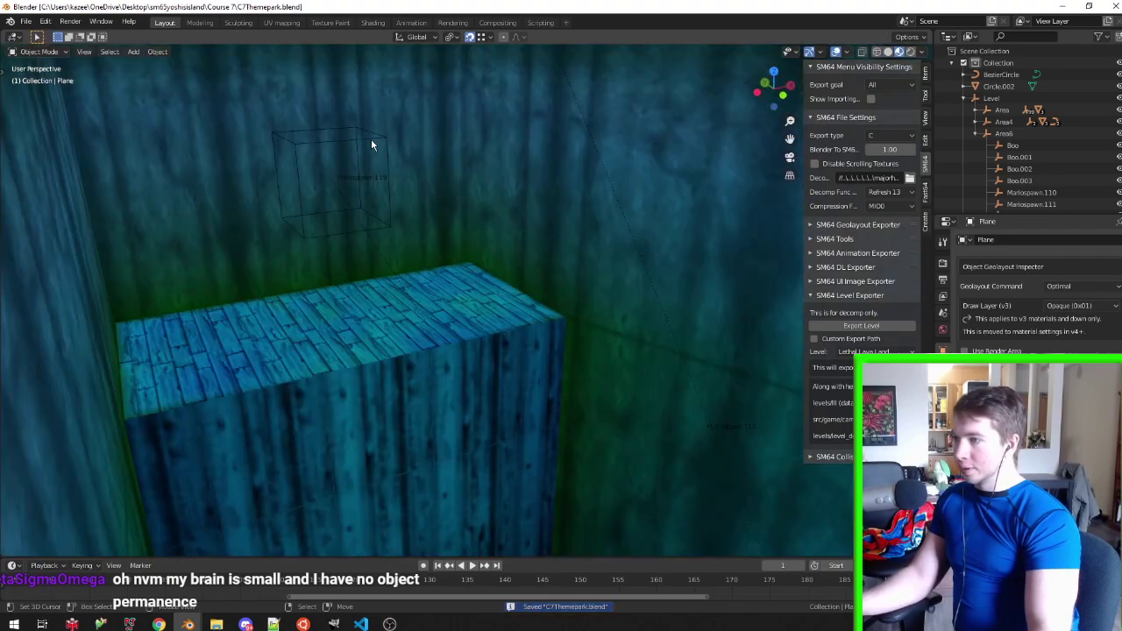
Select Mariospawn.119 and lower it 1000 m along Z
{"action": "left_click", "coordinate": [371, 139]}
{"action": "key", "text": "g"}
{"action": "key", "text": "y"}
{"action": "key", "text": "1"}
{"action": "key", "text": "0"}
{"action": "key", "text": "0"}
{"action": "key", "text": "0"}
{"action": "key", "text": "x"}
{"action": "key", "text": "z"}
{"action": "key", "text": "Return"}
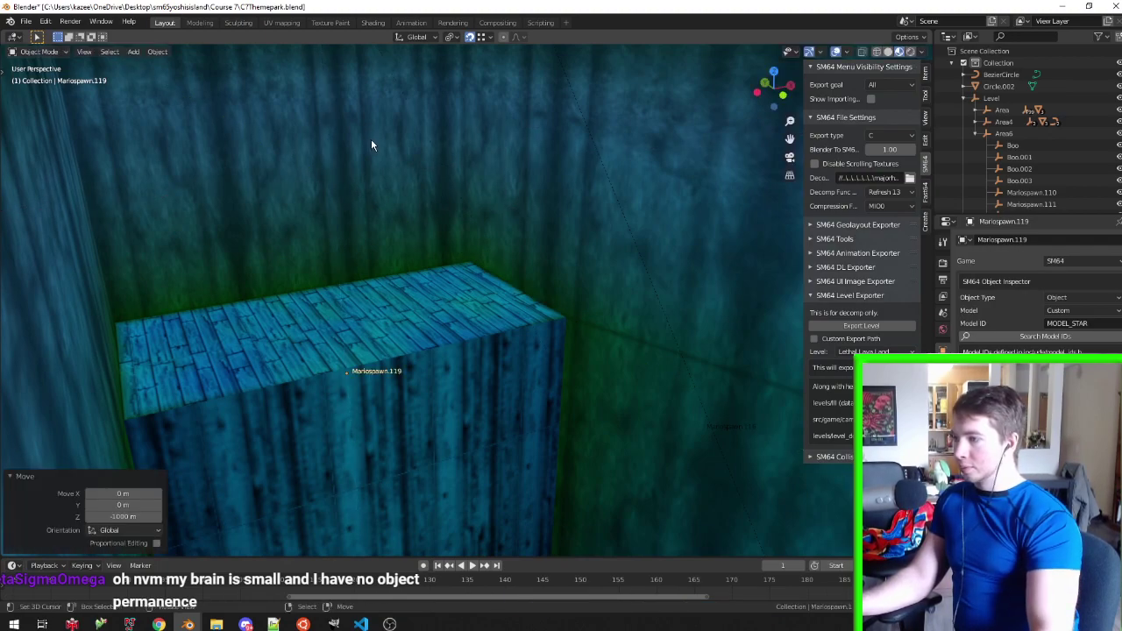
Raise Mariospawn.119 200 m to rest just above the box, and save the file
{"action": "key", "text": "g"}
{"action": "key", "text": "z"}
{"action": "key", "text": "2"}
{"action": "key", "text": "0"}
{"action": "key", "text": "0"}
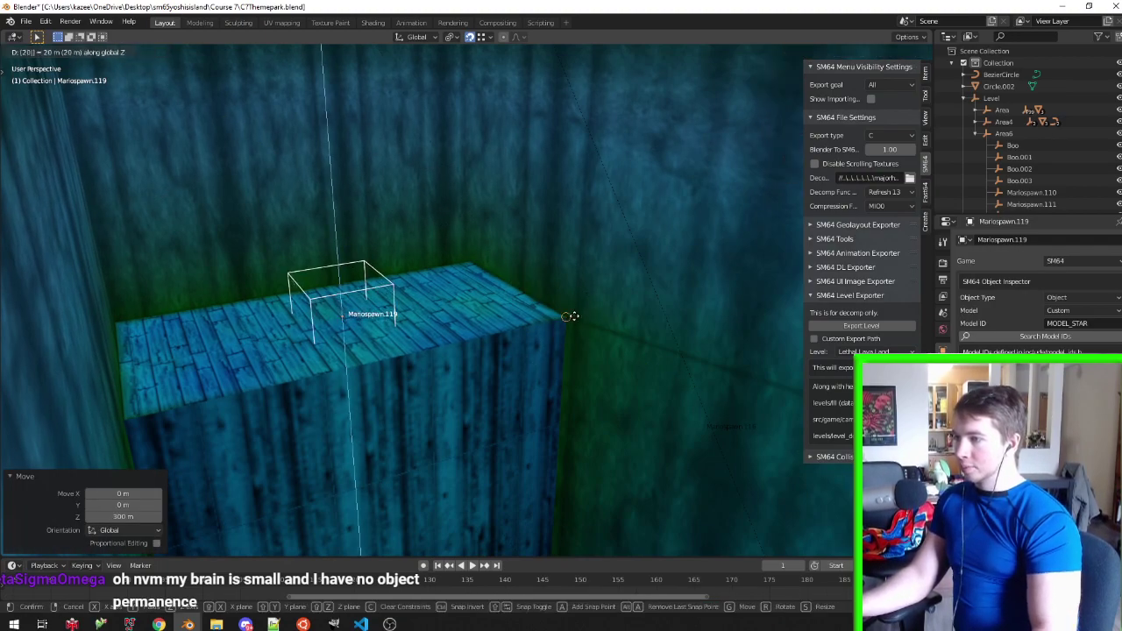
{"action": "key", "text": "Return"}
{"action": "key", "text": "ctrl+s"}
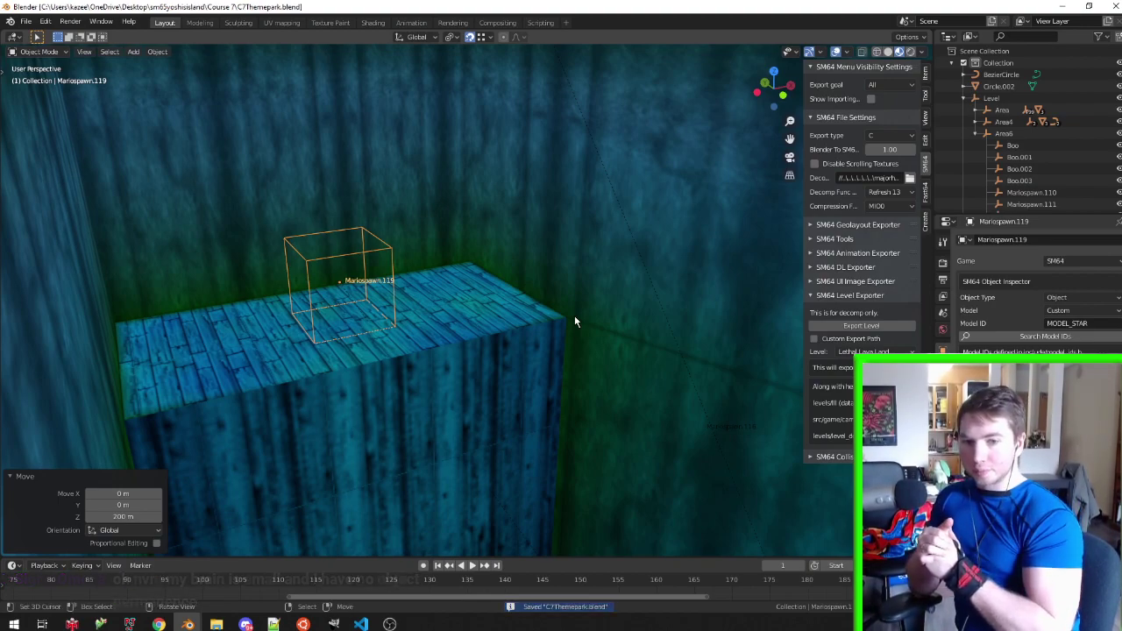
{"action": "scroll", "coordinate": [574, 321], "scroll_direction": "down", "scroll_amount": 5}
{"action": "mouse_move", "coordinate": [574, 322]}
{"action": "middle_mouse_down"}
{"action": "mouse_move", "coordinate": [437, 367]}
{"action": "mouse_move", "coordinate": [395, 333]}
{"action": "middle_mouse_up"}
{"action": "scroll", "coordinate": [396, 333], "scroll_direction": "up", "scroll_amount": 4}
{"action": "middle_click_drag", "start_coordinate": [341, 283], "coordinate": [432, 331]}
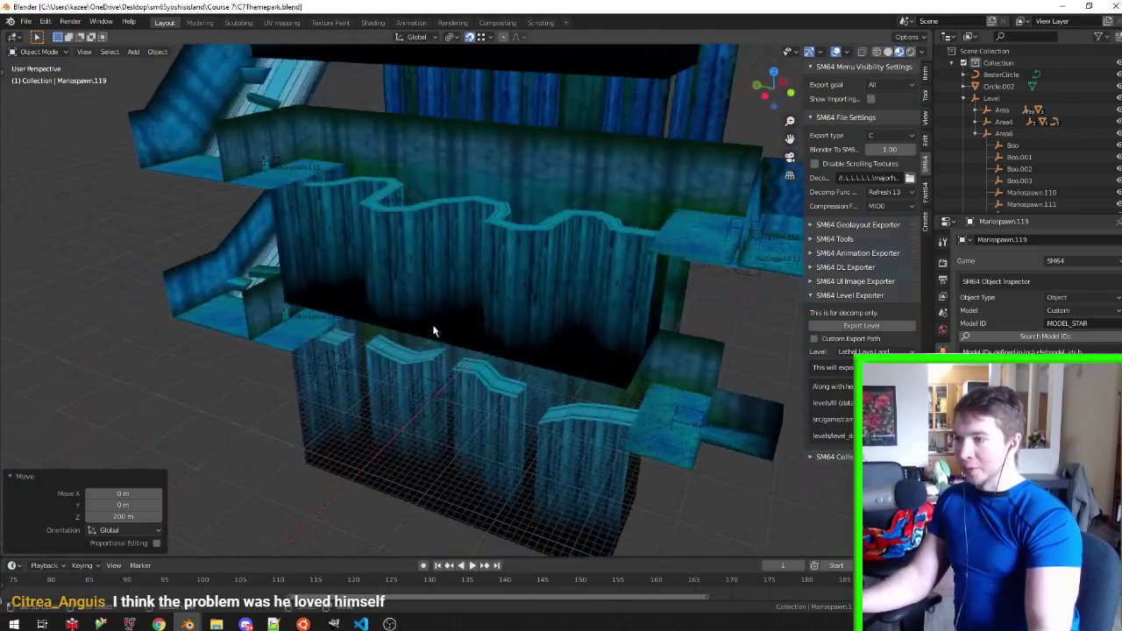
Orbit over the level to the staircase sides and save C7Themepark.blend
{"action": "middle_click_drag", "start_coordinate": [451, 269], "coordinate": [422, 301]}
{"action": "mouse_move", "coordinate": [291, 256]}
{"action": "middle_mouse_down"}
{"action": "mouse_move", "coordinate": [388, 257]}
{"action": "mouse_move", "coordinate": [345, 265]}
{"action": "mouse_move", "coordinate": [361, 251]}
{"action": "mouse_move", "coordinate": [440, 300]}
{"action": "mouse_move", "coordinate": [402, 288]}
{"action": "mouse_move", "coordinate": [450, 274]}
{"action": "mouse_move", "coordinate": [460, 218]}
{"action": "mouse_move", "coordinate": [426, 231]}
{"action": "mouse_move", "coordinate": [499, 244]}
{"action": "mouse_move", "coordinate": [459, 242]}
{"action": "middle_mouse_up"}
{"action": "key", "text": "ctrl+s"}
Select the Plane, inspect the pink plane in Edit Mode, then return to object mode
{"action": "left_click", "coordinate": [402, 288]}
{"action": "key", "text": "Tab"}
{"action": "scroll", "coordinate": [450, 275], "scroll_direction": "up", "scroll_amount": 3}
{"action": "scroll", "coordinate": [449, 274], "scroll_direction": "up", "scroll_amount": 3}
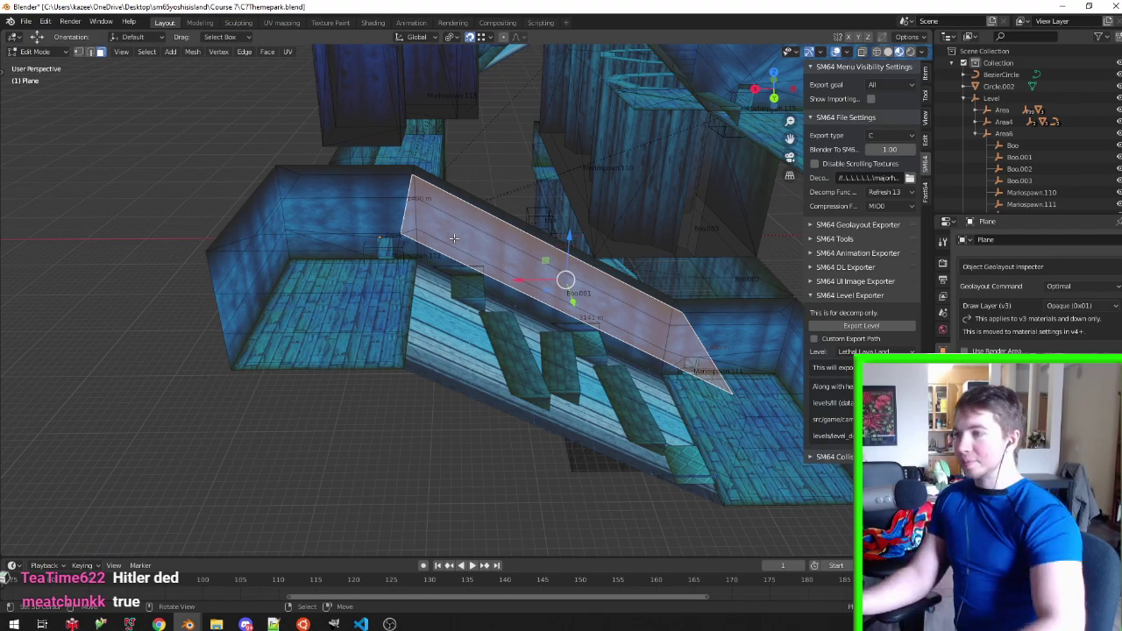
{"action": "middle_click_drag", "start_coordinate": [418, 217], "coordinate": [473, 197]}
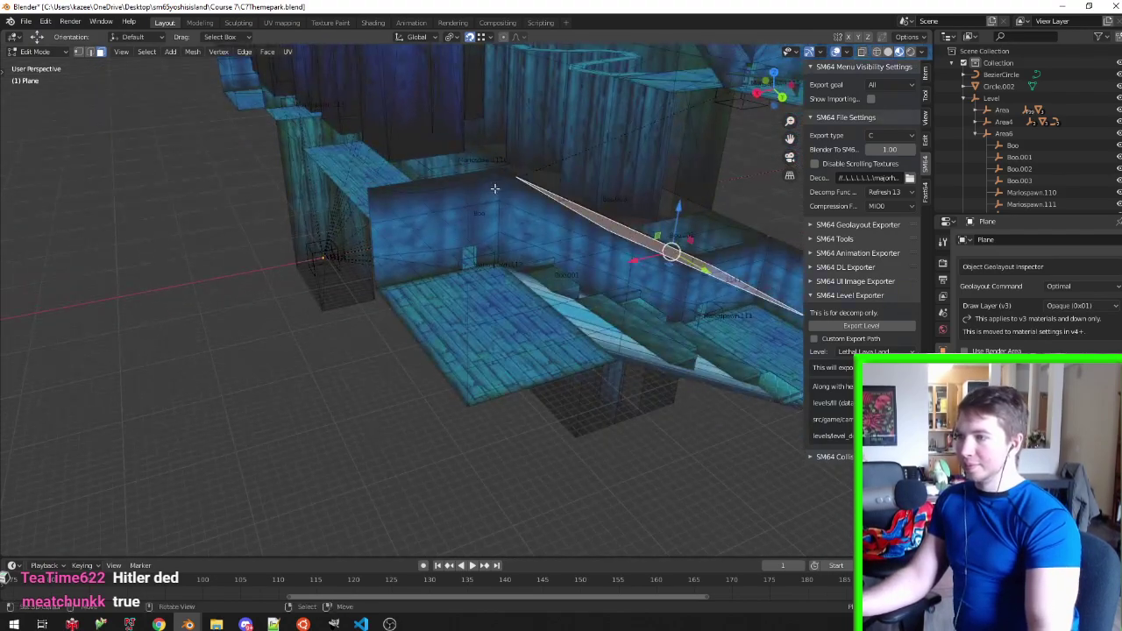
{"action": "scroll", "coordinate": [473, 197], "scroll_direction": "up", "scroll_amount": 4}
{"action": "scroll", "coordinate": [494, 182], "scroll_direction": "down", "scroll_amount": 5}
{"action": "mouse_move", "coordinate": [494, 181]}
{"action": "middle_mouse_down"}
{"action": "mouse_move", "coordinate": [537, 234]}
{"action": "mouse_move", "coordinate": [504, 243]}
{"action": "mouse_move", "coordinate": [620, 216]}
{"action": "mouse_move", "coordinate": [439, 178]}
{"action": "middle_mouse_up"}
{"action": "scroll", "coordinate": [537, 234], "scroll_direction": "up", "scroll_amount": 3}
{"action": "key", "text": "Tab"}
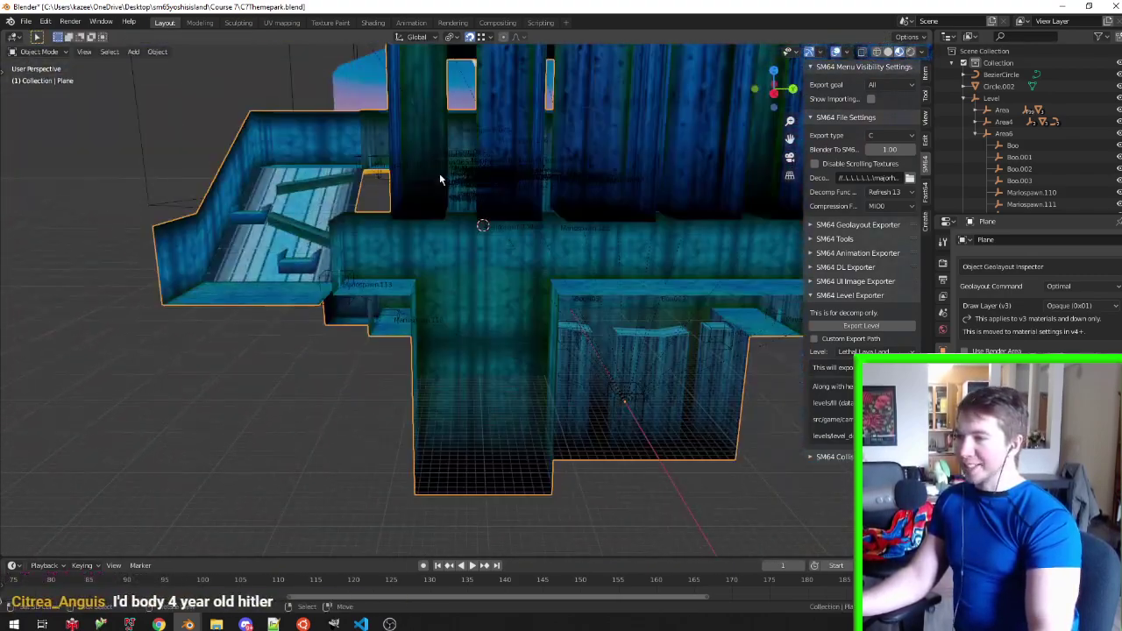
Orbit toward the blue wall, then bring the boo.blend Blender window forward
{"action": "mouse_move", "coordinate": [559, 213]}
{"action": "middle_mouse_down"}
{"action": "mouse_move", "coordinate": [538, 273]}
{"action": "mouse_move", "coordinate": [429, 232]}
{"action": "mouse_move", "coordinate": [517, 223]}
{"action": "mouse_move", "coordinate": [464, 188]}
{"action": "mouse_move", "coordinate": [541, 225]}
{"action": "mouse_move", "coordinate": [664, 190]}
{"action": "mouse_move", "coordinate": [643, 183]}
{"action": "mouse_move", "coordinate": [581, 283]}
{"action": "middle_mouse_up"}
{"action": "scroll", "coordinate": [428, 231], "scroll_direction": "up", "scroll_amount": 5}
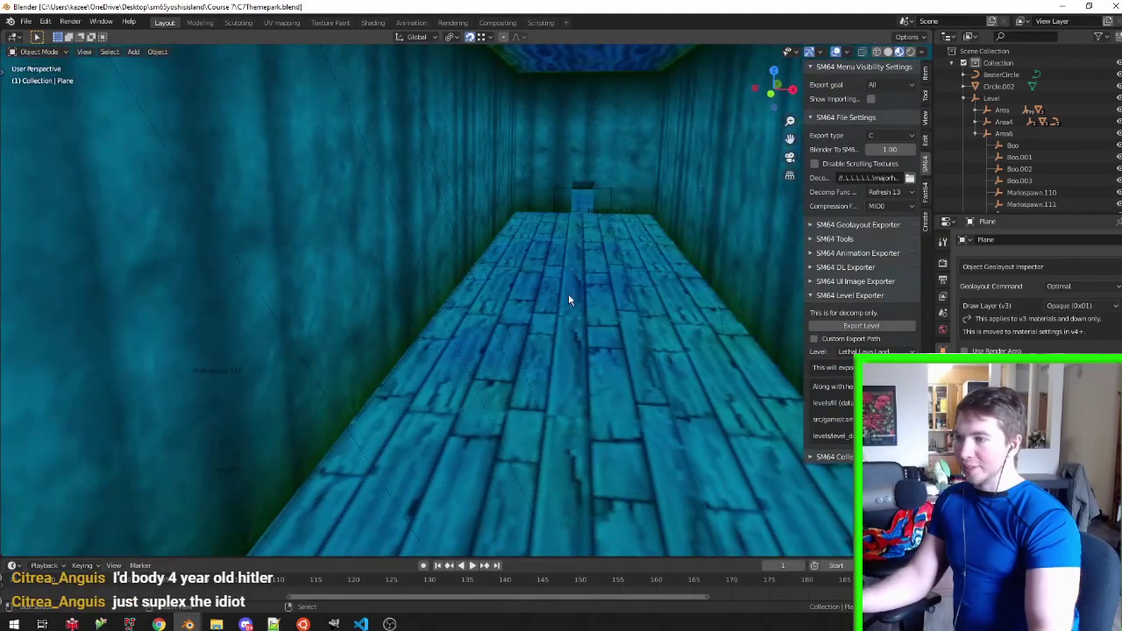
{"action": "mouse_move", "coordinate": [187, 623]}
{"action": "left_click", "coordinate": [254, 538]}
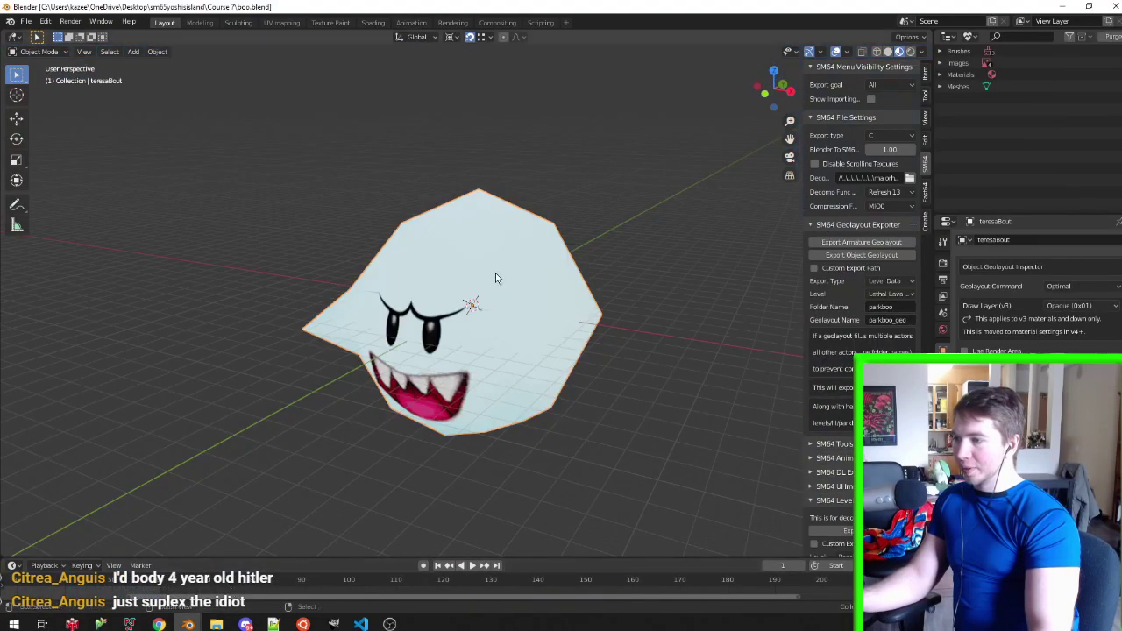
Open C5ghostship.blend from the sm65yoshisisland Course 5 folder
{"action": "left_click", "coordinate": [26, 21]}
{"action": "left_click", "coordinate": [40, 49]}
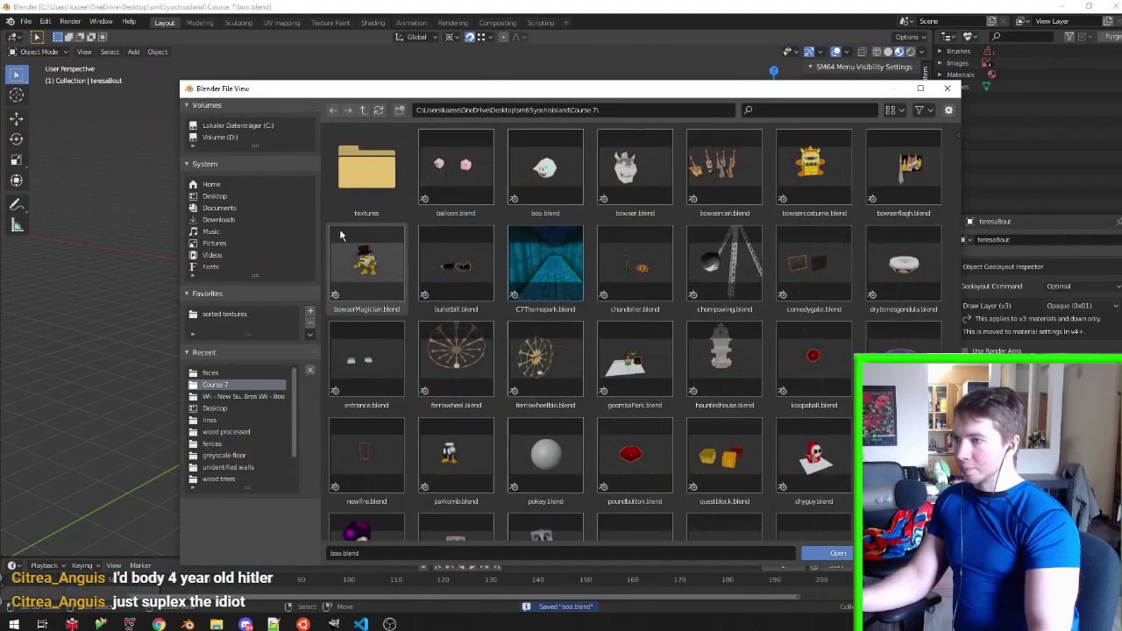
{"action": "left_click", "coordinate": [367, 111]}
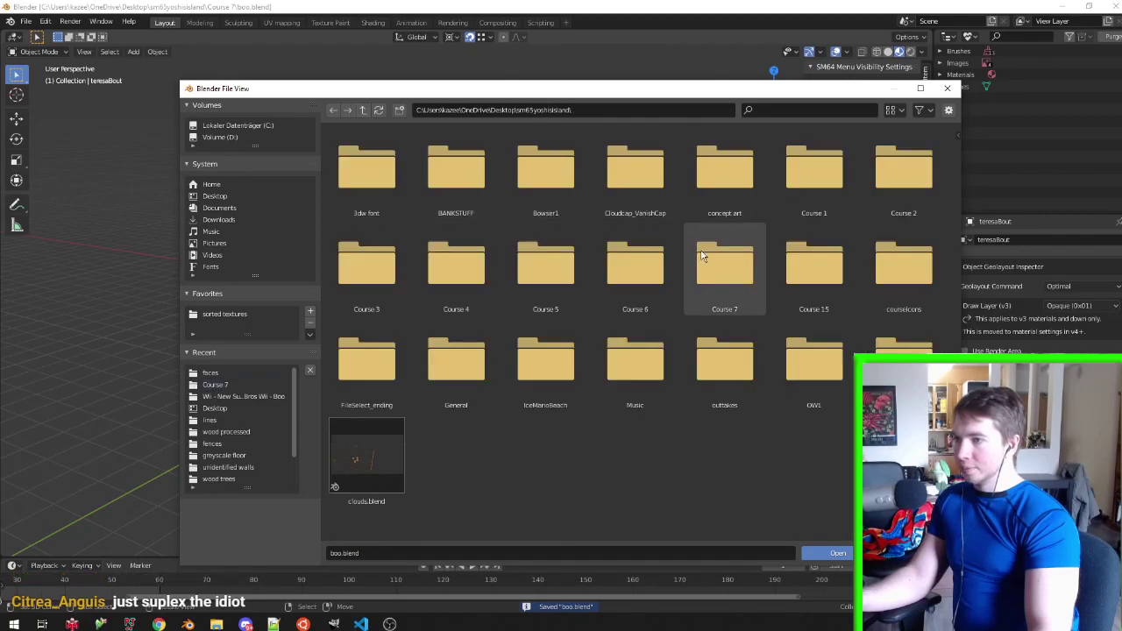
{"action": "double_click", "coordinate": [572, 299]}
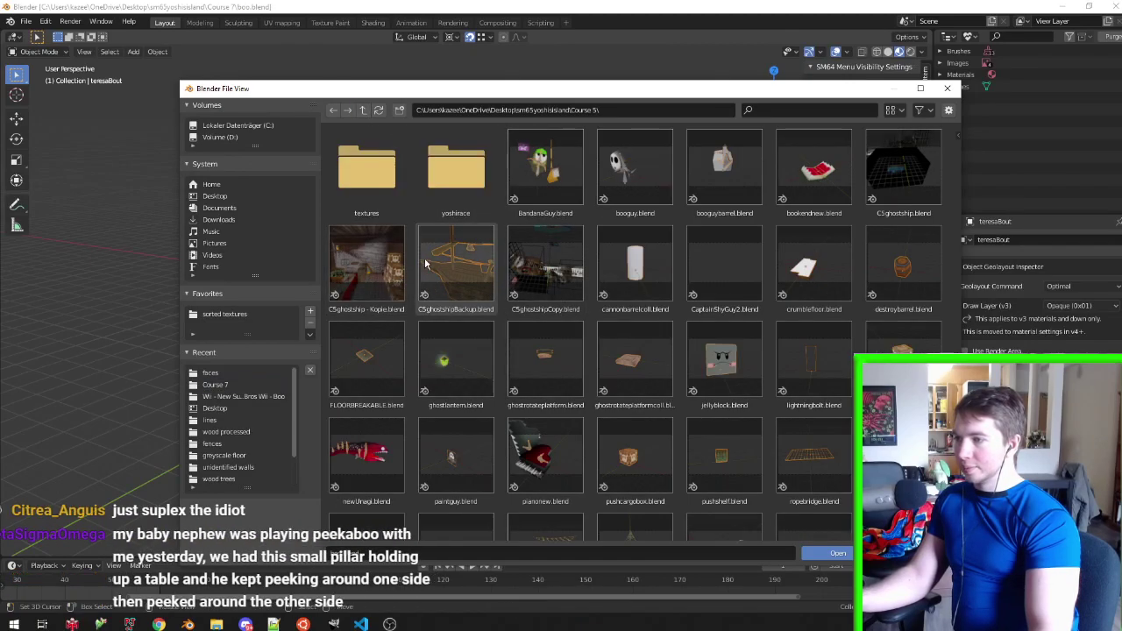
{"action": "key", "text": "Escape"}
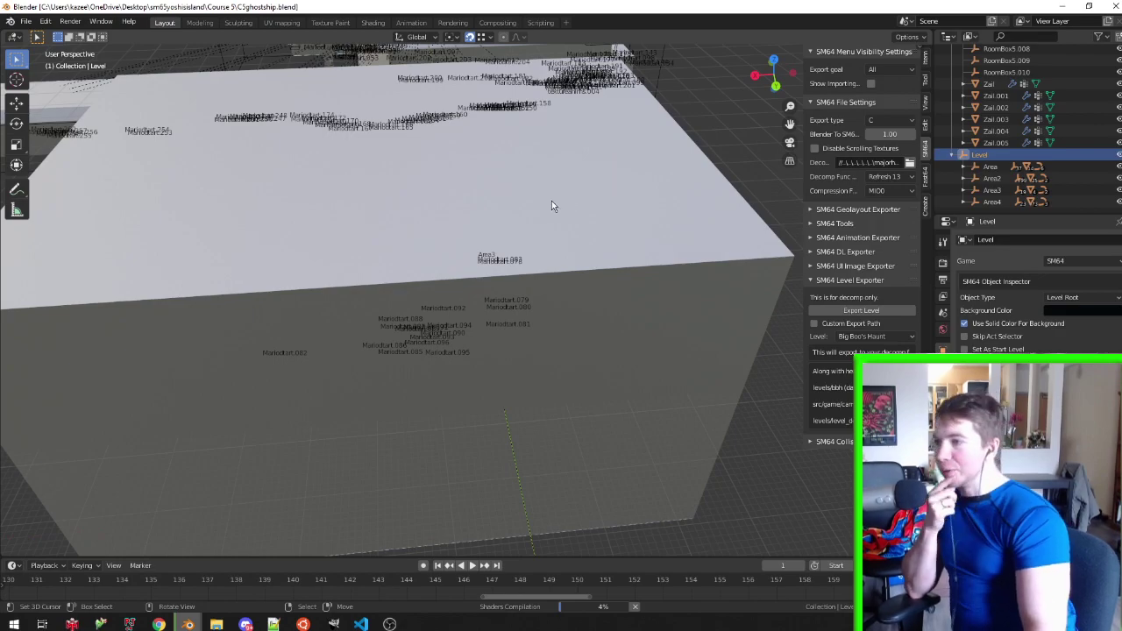
Orbit around the box and out to reveal the whole ghost ship level
{"action": "scroll", "coordinate": [586, 176], "scroll_direction": "down", "scroll_amount": 4}
{"action": "middle_click_drag", "start_coordinate": [586, 176], "coordinate": [427, 161]}
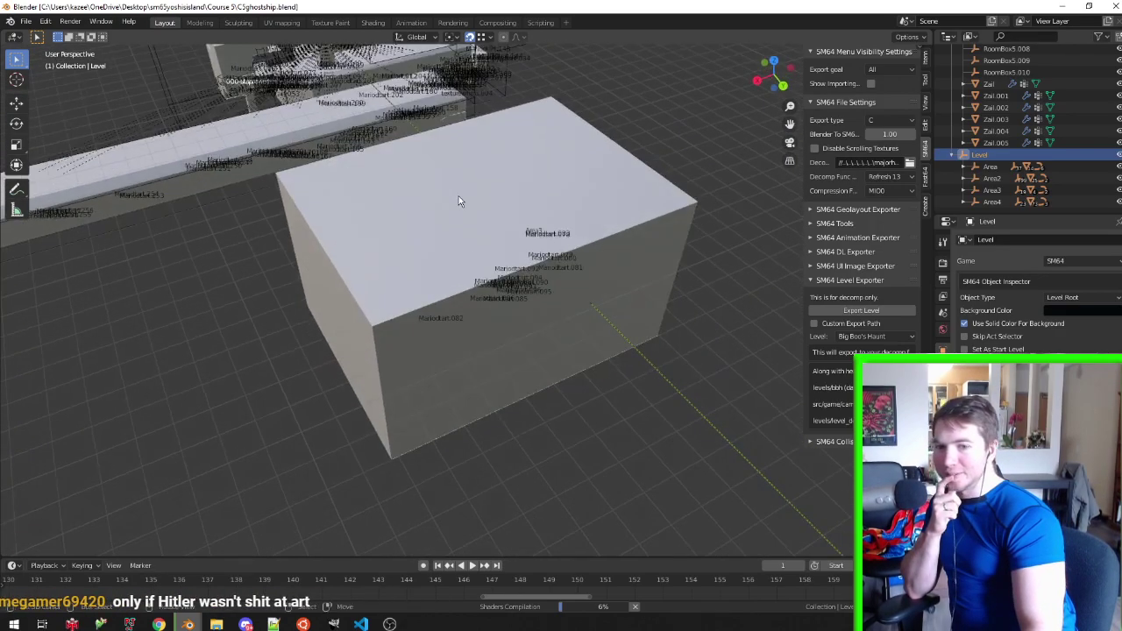
{"action": "scroll", "coordinate": [458, 196], "scroll_direction": "up", "scroll_amount": 3}
{"action": "middle_click_drag", "start_coordinate": [458, 196], "coordinate": [548, 188]}
{"action": "scroll", "coordinate": [550, 190], "scroll_direction": "down", "scroll_amount": 3}
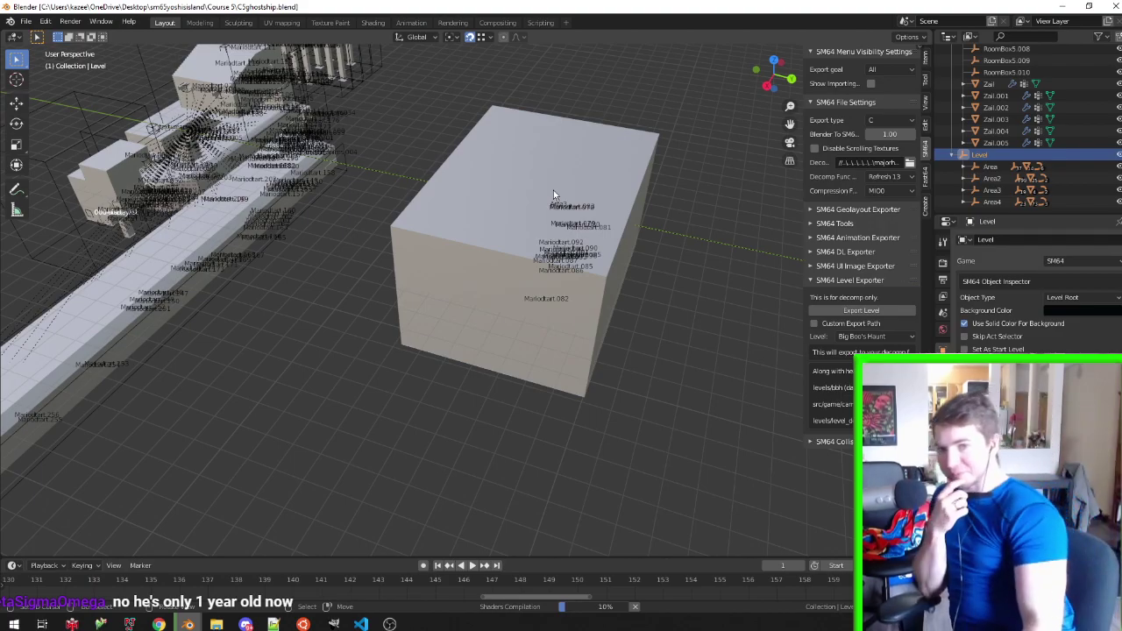
{"action": "mouse_move", "coordinate": [554, 305]}
{"action": "middle_mouse_down"}
{"action": "mouse_move", "coordinate": [441, 285]}
{"action": "mouse_move", "coordinate": [595, 264]}
{"action": "mouse_move", "coordinate": [391, 240]}
{"action": "mouse_move", "coordinate": [558, 238]}
{"action": "mouse_move", "coordinate": [410, 241]}
{"action": "mouse_move", "coordinate": [390, 258]}
{"action": "mouse_move", "coordinate": [447, 272]}
{"action": "mouse_move", "coordinate": [419, 297]}
{"action": "mouse_move", "coordinate": [476, 243]}
{"action": "mouse_move", "coordinate": [493, 275]}
{"action": "mouse_move", "coordinate": [444, 320]}
{"action": "mouse_move", "coordinate": [499, 345]}
{"action": "middle_mouse_up"}
{"action": "scroll", "coordinate": [563, 288], "scroll_direction": "down", "scroll_amount": 5}
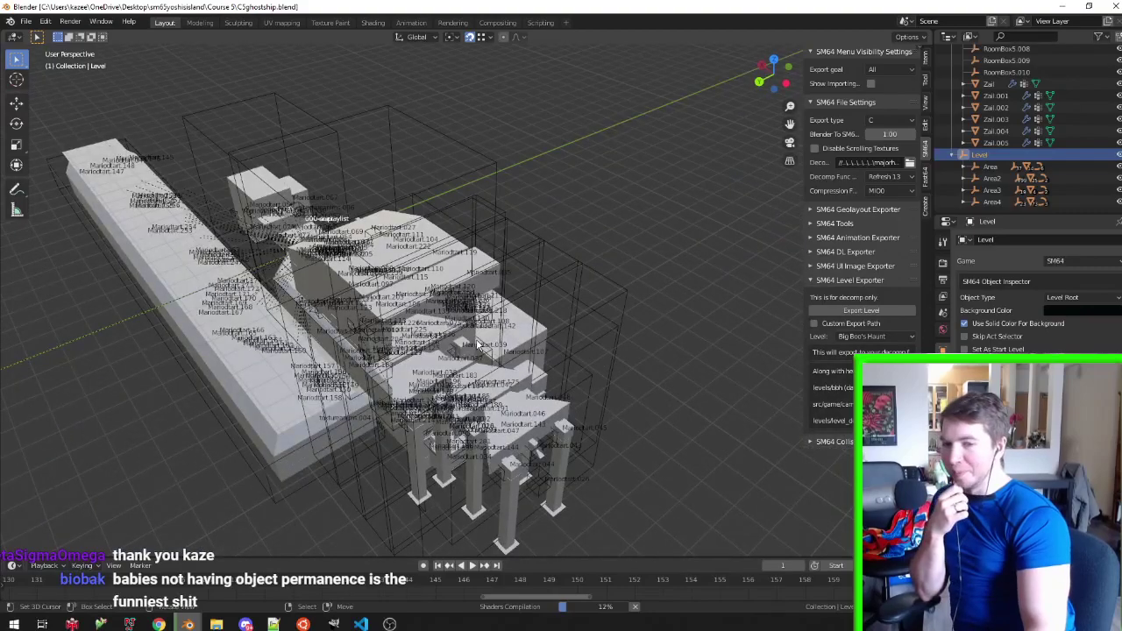
Orbit around the pillars and tall building, then reopen the Open file browser
{"action": "mouse_move", "coordinate": [478, 344]}
{"action": "middle_mouse_down"}
{"action": "mouse_move", "coordinate": [522, 342]}
{"action": "mouse_move", "coordinate": [443, 309]}
{"action": "middle_mouse_up"}
{"action": "scroll", "coordinate": [311, 256], "scroll_direction": "up", "scroll_amount": 5}
{"action": "mouse_move", "coordinate": [415, 248]}
{"action": "middle_mouse_down"}
{"action": "mouse_move", "coordinate": [496, 263]}
{"action": "mouse_move", "coordinate": [304, 274]}
{"action": "middle_mouse_up"}
{"action": "mouse_move", "coordinate": [544, 275]}
{"action": "middle_mouse_down"}
{"action": "mouse_move", "coordinate": [260, 141]}
{"action": "mouse_move", "coordinate": [330, 141]}
{"action": "mouse_move", "coordinate": [191, 129]}
{"action": "mouse_move", "coordinate": [573, 238]}
{"action": "mouse_move", "coordinate": [702, 222]}
{"action": "mouse_move", "coordinate": [357, 189]}
{"action": "mouse_move", "coordinate": [333, 298]}
{"action": "mouse_move", "coordinate": [371, 290]}
{"action": "mouse_move", "coordinate": [368, 280]}
{"action": "middle_mouse_up"}
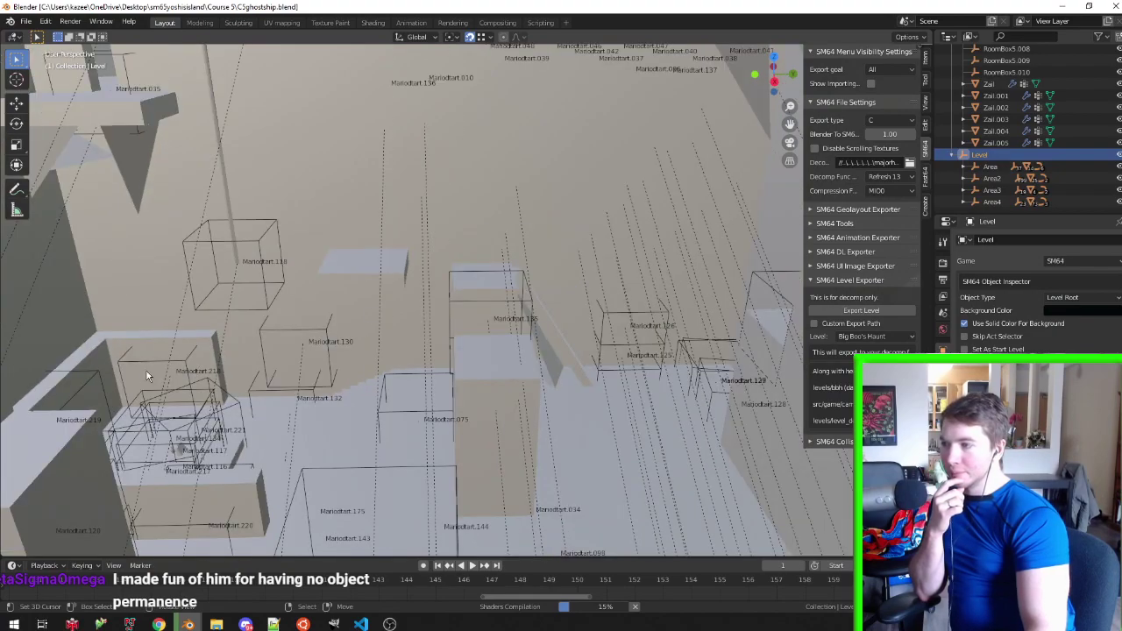
{"action": "scroll", "coordinate": [141, 371], "scroll_direction": "up", "scroll_amount": 2}
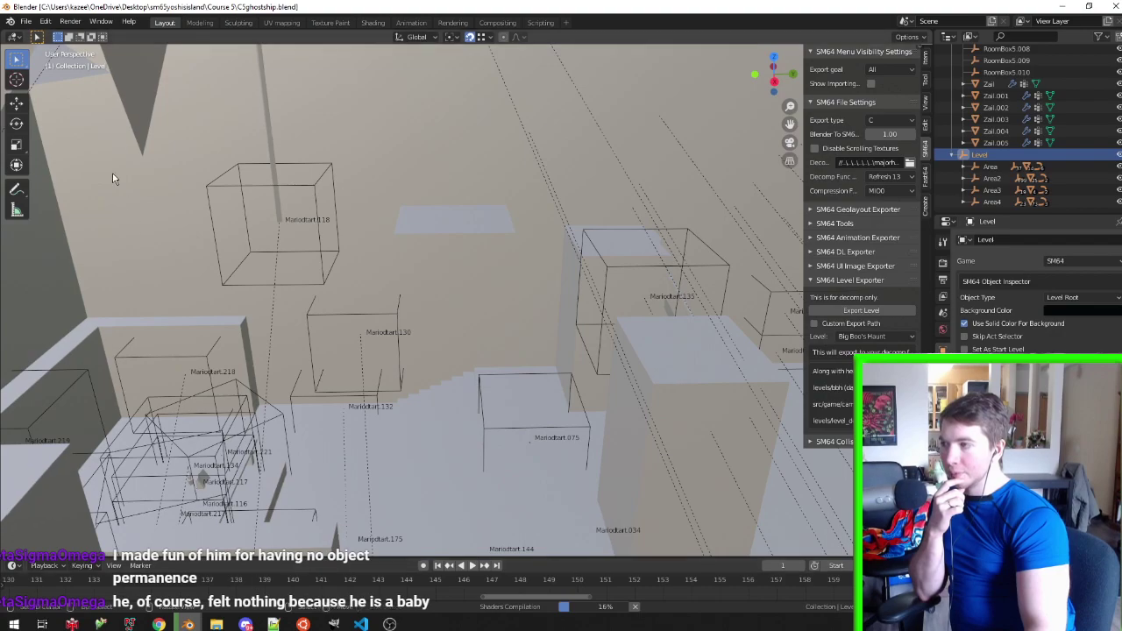
{"action": "left_click", "coordinate": [25, 21]}
{"action": "left_click", "coordinate": [39, 50]}
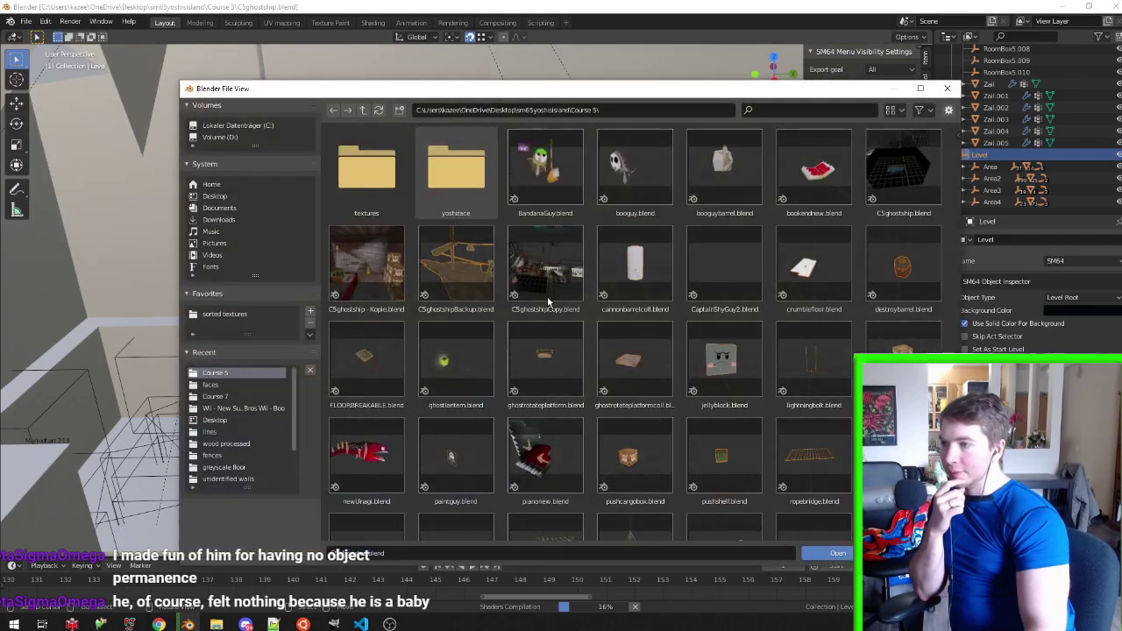
Open pushshelf.blend and edit the bookshelf mesh in face select mode
{"action": "scroll", "coordinate": [549, 300], "scroll_direction": "down", "scroll_amount": 2}
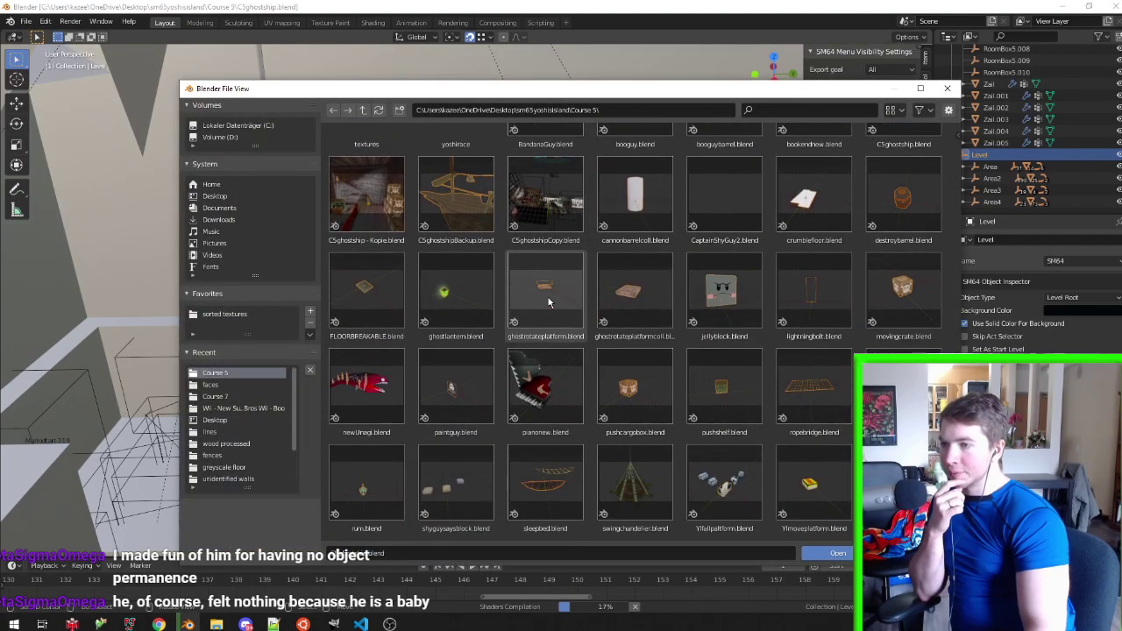
{"action": "double_click", "coordinate": [724, 419]}
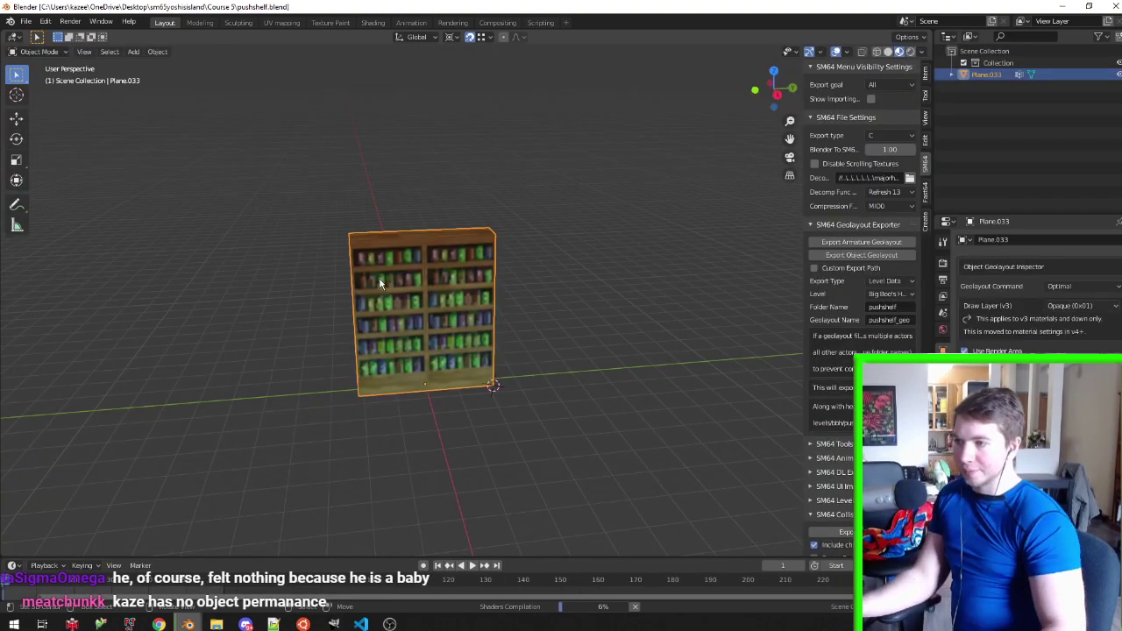
{"action": "scroll", "coordinate": [379, 277], "scroll_direction": "up", "scroll_amount": 5}
{"action": "key", "text": "Tab"}
{"action": "key", "text": "ctrl+Tab"}
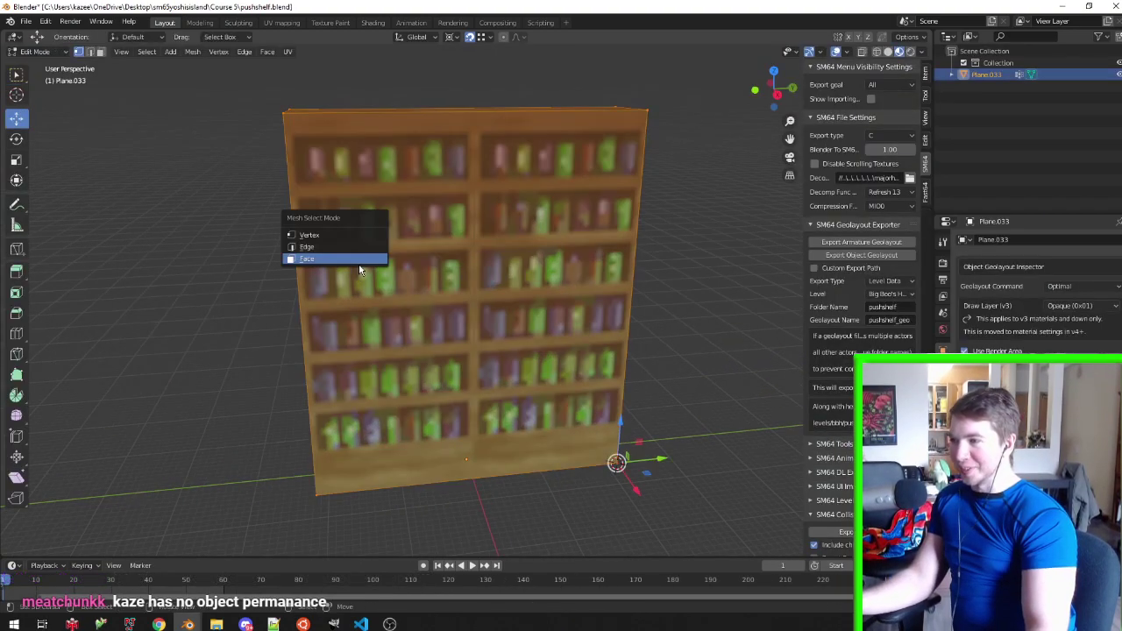
{"action": "left_click", "coordinate": [367, 252]}
Select the bookshelf's bottom and front side faces
{"action": "mouse_move", "coordinate": [616, 458]}
{"action": "middle_mouse_down"}
{"action": "mouse_move", "coordinate": [603, 450]}
{"action": "mouse_move", "coordinate": [617, 371]}
{"action": "mouse_move", "coordinate": [605, 333]}
{"action": "mouse_move", "coordinate": [437, 252]}
{"action": "mouse_move", "coordinate": [477, 371]}
{"action": "middle_mouse_up"}
{"action": "key", "text": "Tab"}
{"action": "key", "text": "Tab"}
{"action": "key", "text": "ctrl+Tab"}
{"action": "left_click", "coordinate": [478, 371]}
{"action": "left_click", "coordinate": [543, 372]}
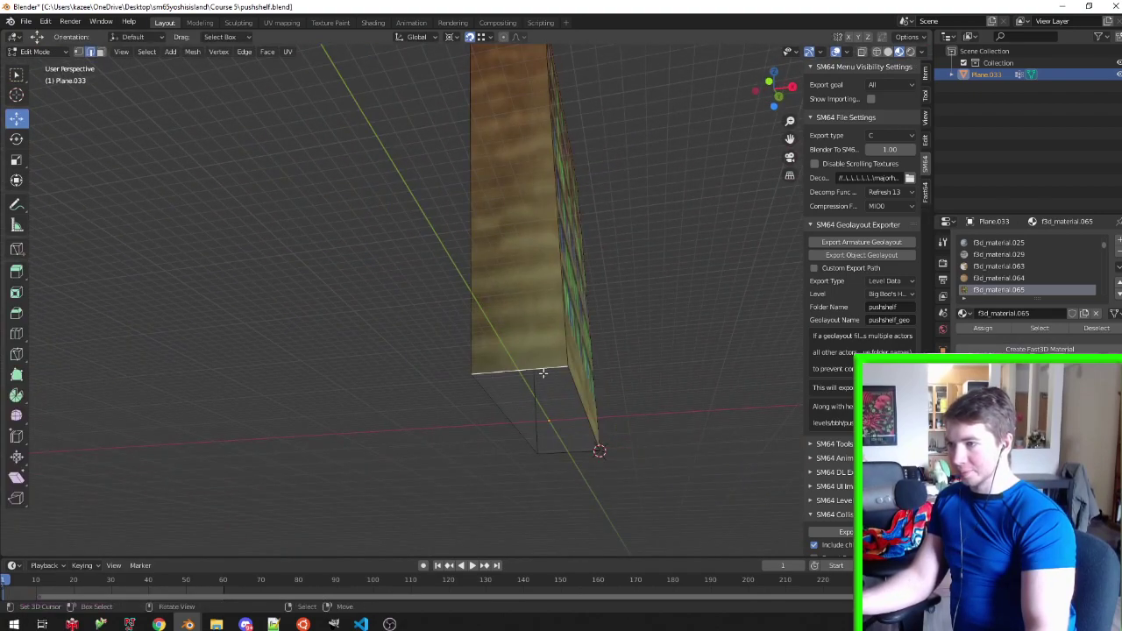
{"action": "left_click", "coordinate": [566, 455], "text": "alt"}
{"action": "middle_click_drag", "start_coordinate": [566, 455], "coordinate": [555, 418]}
{"action": "key", "text": "ctrl+Tab"}
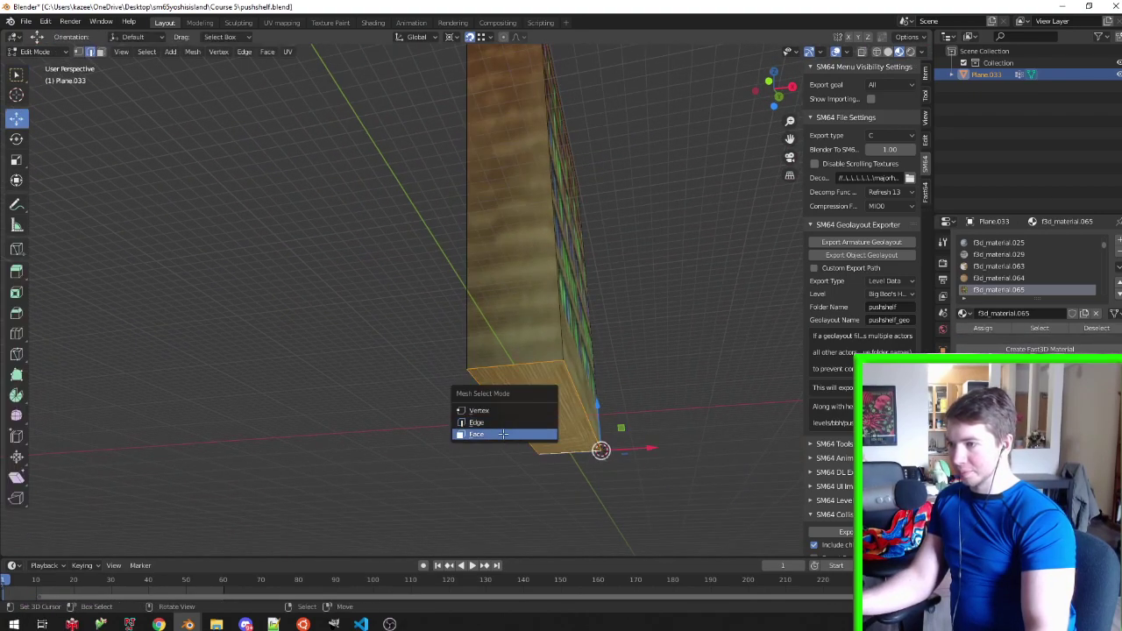
{"action": "left_click", "coordinate": [504, 434]}
{"action": "left_click", "coordinate": [515, 351], "text": "shift"}
Unwrap the side faces with Follow Active Quads and save pushshelf.blend
{"action": "key", "text": "u"}
{"action": "left_click", "coordinate": [514, 363]}
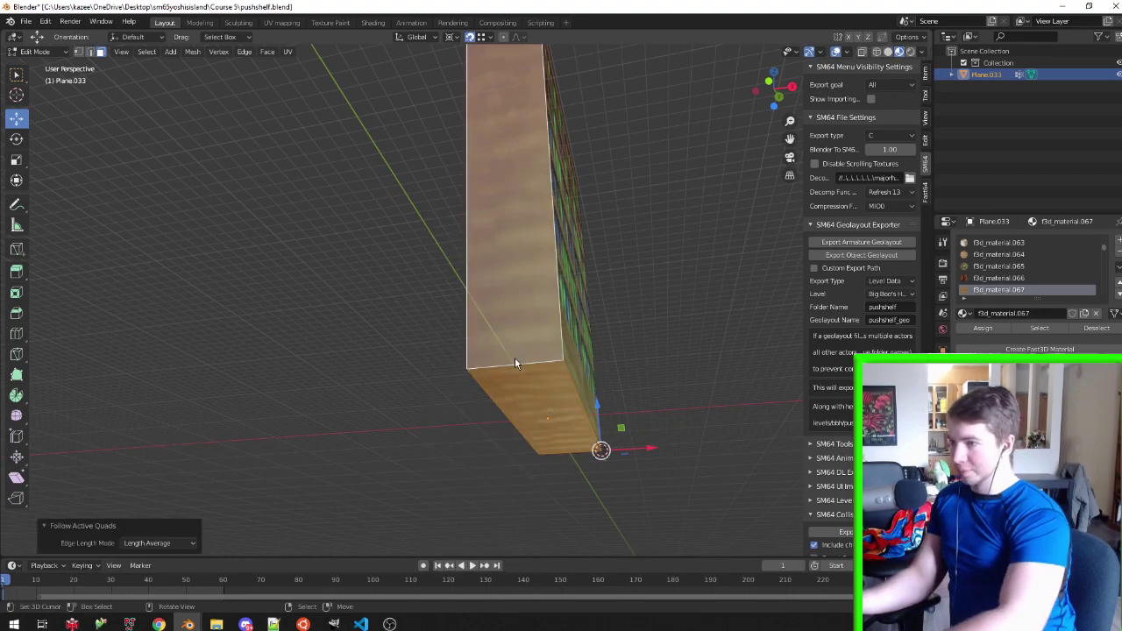
{"action": "key", "text": "a"}
{"action": "mouse_move", "coordinate": [514, 362]}
{"action": "middle_mouse_down"}
{"action": "mouse_move", "coordinate": [638, 325]}
{"action": "mouse_move", "coordinate": [500, 341]}
{"action": "mouse_move", "coordinate": [422, 448]}
{"action": "middle_mouse_up"}
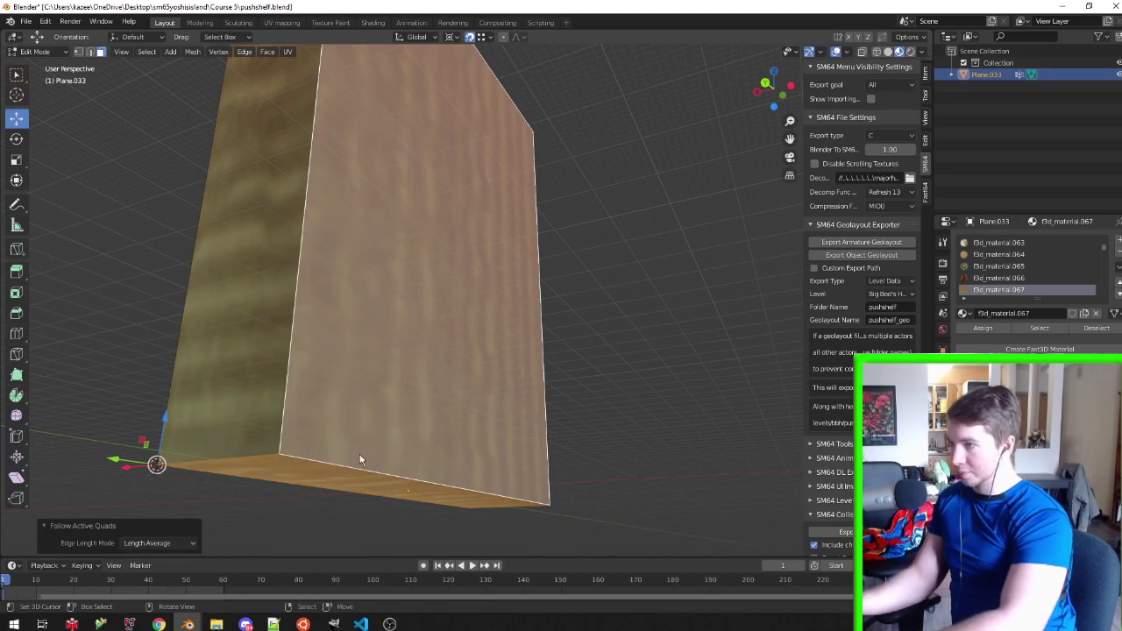
{"action": "key", "text": "Tab"}
{"action": "key", "text": "ctrl+s"}
Inspect the textured bookshelf from several angles and go back into Edit Mode
{"action": "scroll", "coordinate": [412, 333], "scroll_direction": "down", "scroll_amount": 3}
{"action": "mouse_move", "coordinate": [413, 333]}
{"action": "middle_mouse_down"}
{"action": "mouse_move", "coordinate": [430, 368]}
{"action": "mouse_move", "coordinate": [541, 376]}
{"action": "middle_mouse_up"}
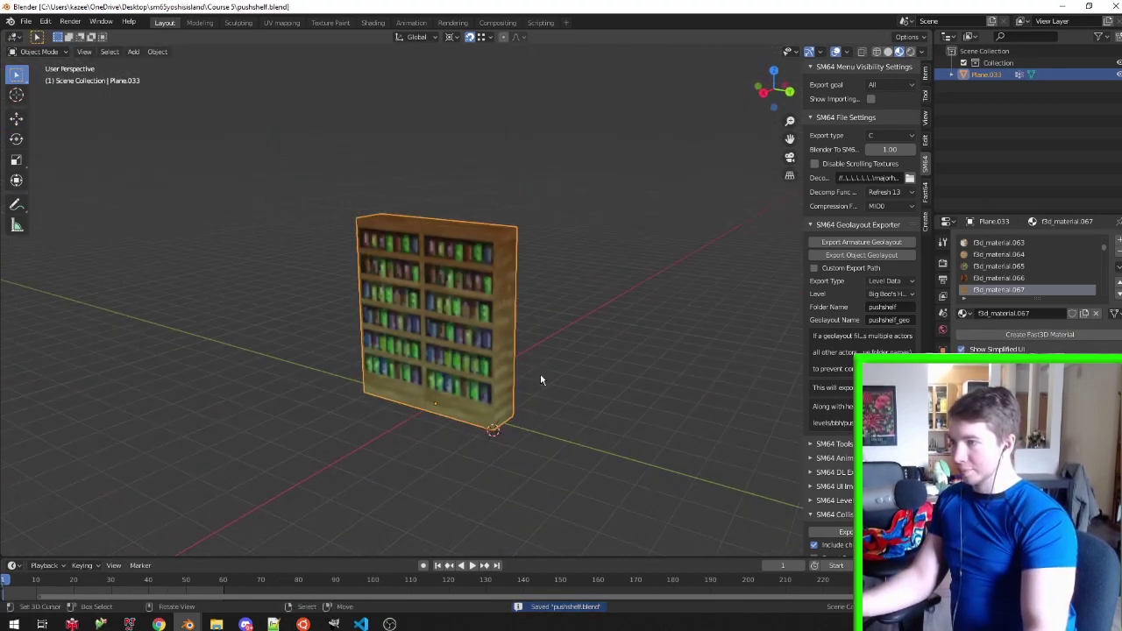
{"action": "scroll", "coordinate": [487, 323], "scroll_direction": "up", "scroll_amount": 2}
{"action": "mouse_move", "coordinate": [486, 322]}
{"action": "middle_mouse_down"}
{"action": "mouse_move", "coordinate": [456, 333]}
{"action": "mouse_move", "coordinate": [472, 344]}
{"action": "mouse_move", "coordinate": [497, 412]}
{"action": "mouse_move", "coordinate": [429, 360]}
{"action": "mouse_move", "coordinate": [395, 378]}
{"action": "middle_mouse_up"}
{"action": "scroll", "coordinate": [473, 344], "scroll_direction": "down", "scroll_amount": 2}
{"action": "key", "text": "Tab"}
{"action": "scroll", "coordinate": [428, 360], "scroll_direction": "up", "scroll_amount": 2}
{"action": "scroll", "coordinate": [390, 369], "scroll_direction": "down", "scroll_amount": 2}
{"action": "scroll", "coordinate": [396, 387], "scroll_direction": "up", "scroll_amount": 3}
{"action": "middle_click_drag", "start_coordinate": [441, 422], "coordinate": [445, 427]}
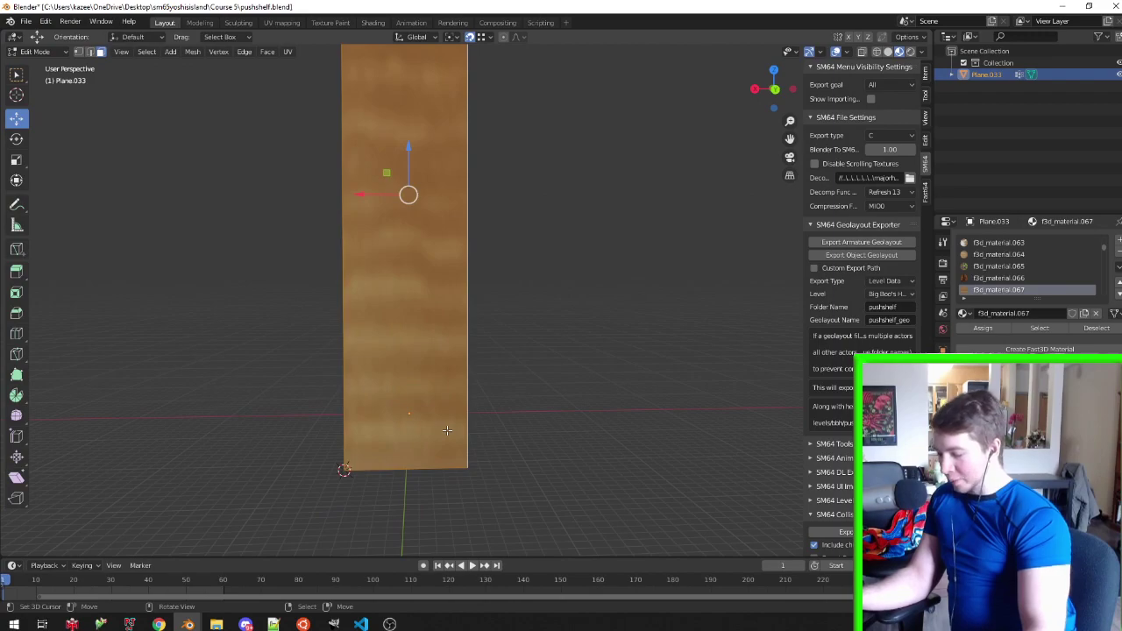
Move the shelf mesh 50 m, undo it, then move it -50 m instead
{"action": "key", "text": "g"}
{"action": "key", "text": "y"}
{"action": "type", "text": "50"}
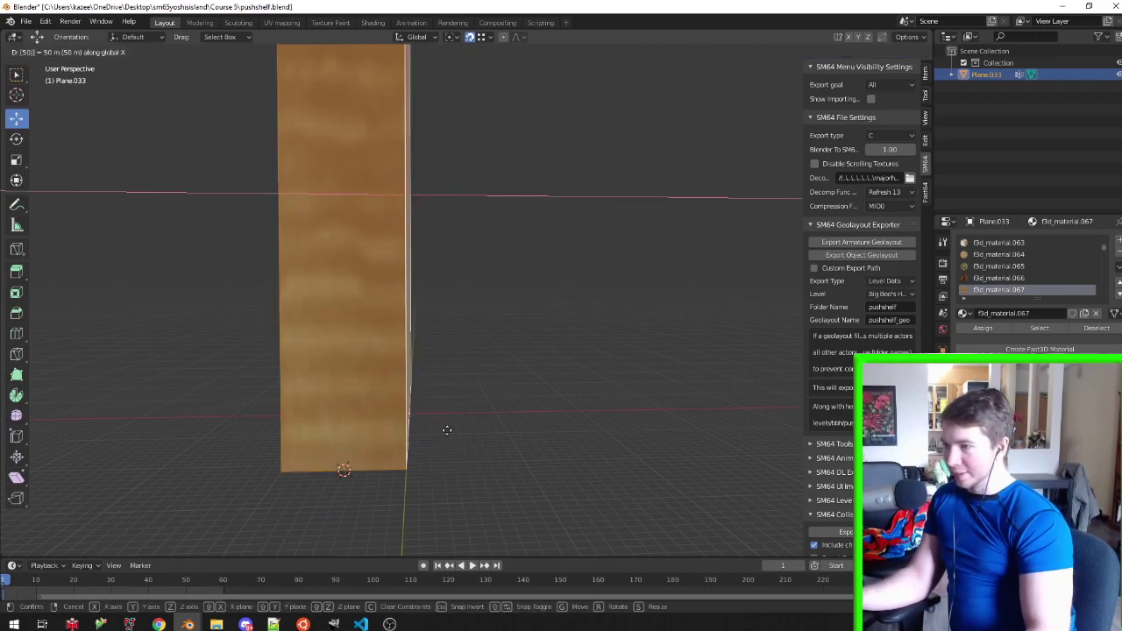
{"action": "key", "text": "Return"}
{"action": "key", "text": "ctrl+z"}
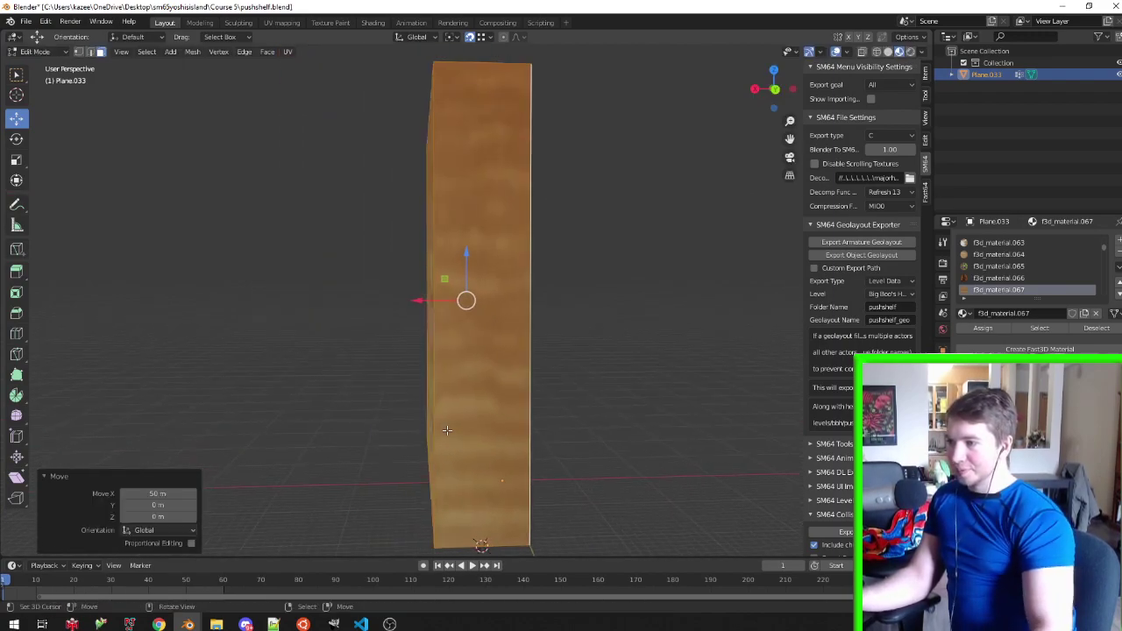
{"action": "key", "text": "ctrl+z"}
{"action": "type", "text": "gy-50"}
{"action": "key", "text": "Return"}
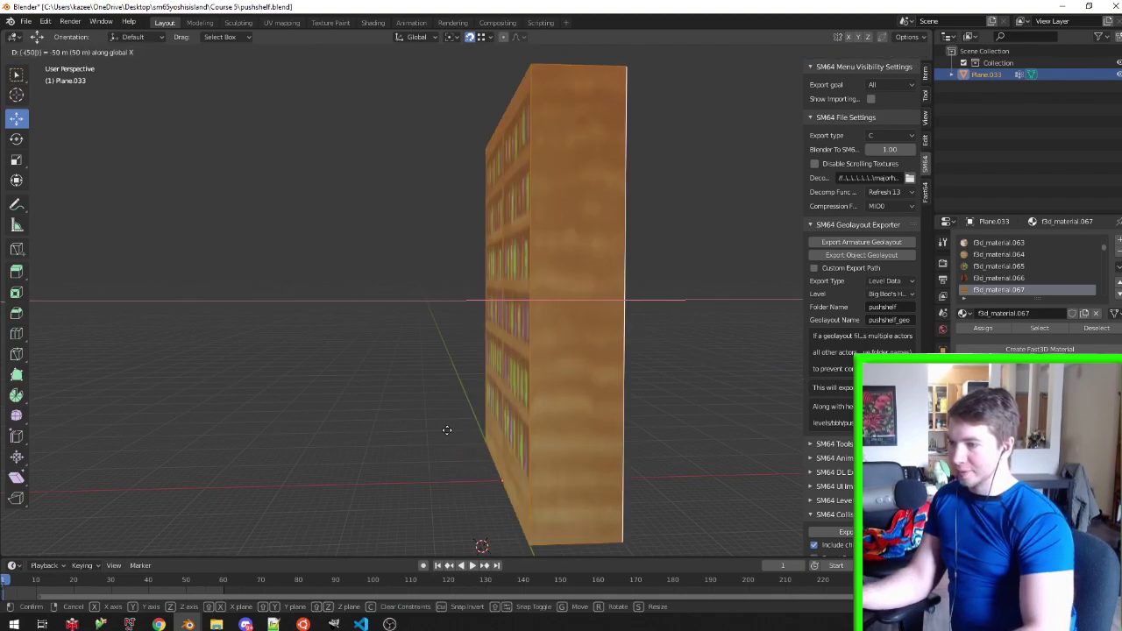
{"action": "key", "text": "ctrl+z"}
Return to object mode and save pushshelf.blend again
{"action": "middle_click_drag", "start_coordinate": [446, 430], "coordinate": [491, 395]}
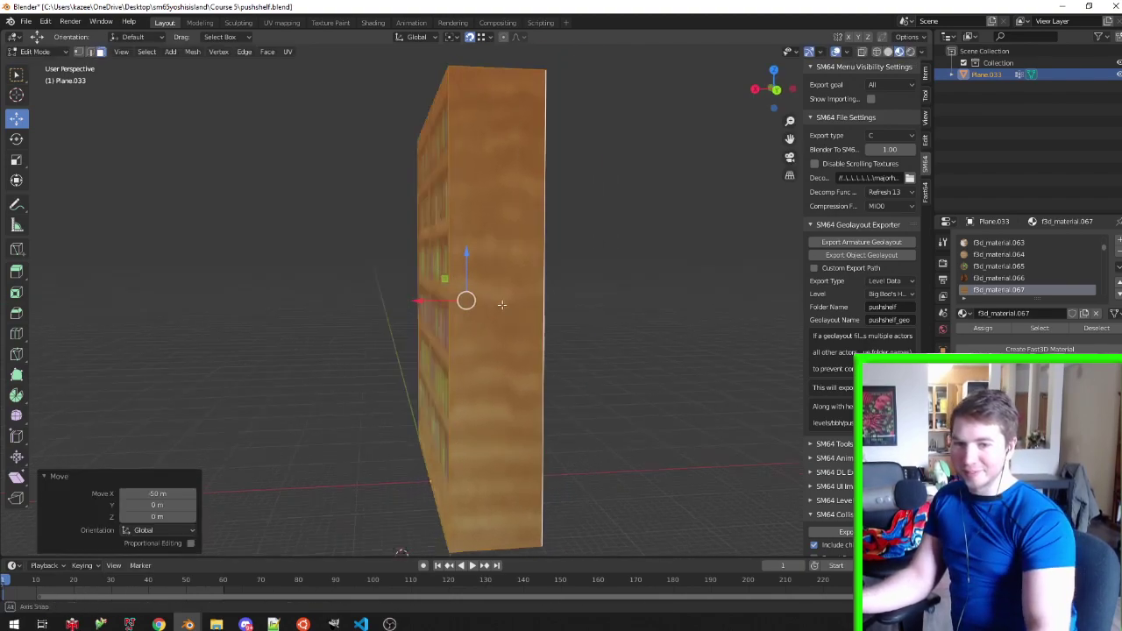
{"action": "scroll", "coordinate": [526, 351], "scroll_direction": "down", "scroll_amount": 5}
{"action": "key", "text": "Tab"}
{"action": "scroll", "coordinate": [570, 335], "scroll_direction": "up", "scroll_amount": 6}
{"action": "middle_click_drag", "start_coordinate": [569, 336], "coordinate": [528, 348]}
{"action": "key", "text": "ctrl+s"}
{"action": "scroll", "coordinate": [517, 204], "scroll_direction": "up", "scroll_amount": 4}
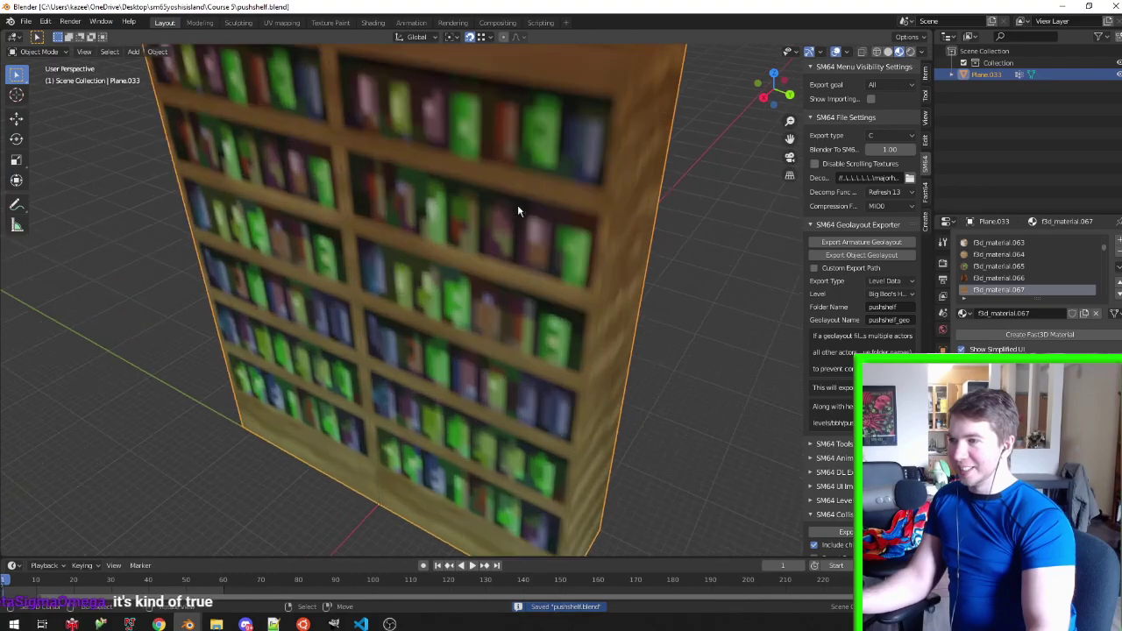
{"action": "scroll", "coordinate": [570, 222], "scroll_direction": "down", "scroll_amount": 4}
Switch to Vertex Paint and paint the shelf's upper part with a teal colour
{"action": "key", "text": "Tab"}
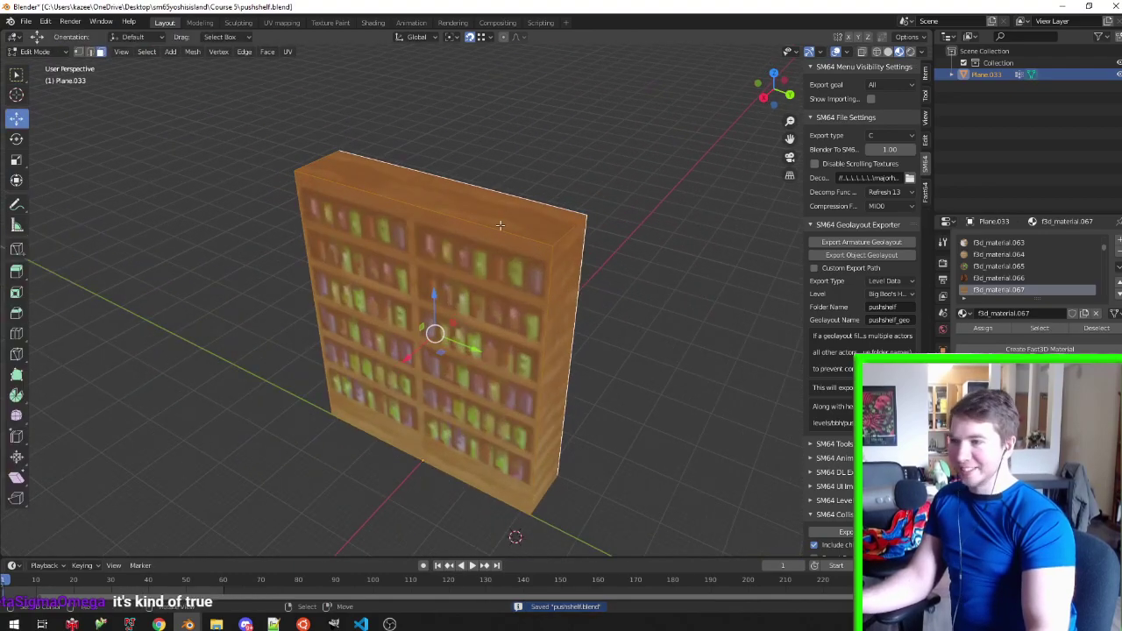
{"action": "key", "text": "Tab"}
{"action": "key", "text": "ctrl+Tab"}
{"action": "left_click", "coordinate": [179, 39]}
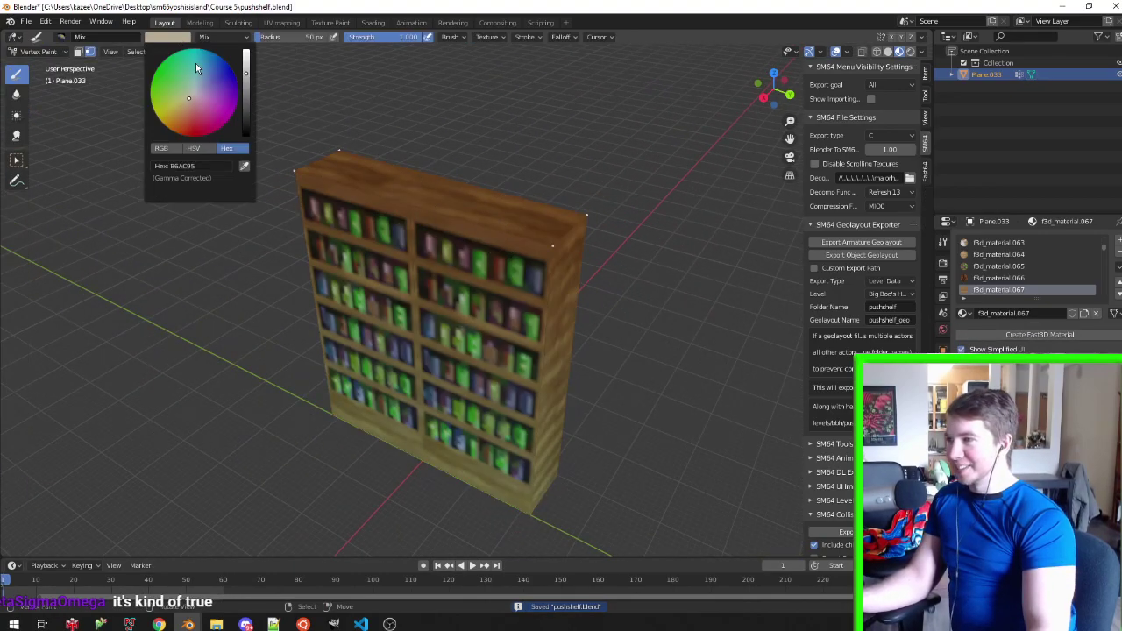
{"action": "left_click_drag", "start_coordinate": [196, 69], "coordinate": [163, 94]}
{"action": "left_click_drag", "start_coordinate": [551, 339], "coordinate": [594, 342]}
{"action": "mouse_move", "coordinate": [593, 343]}
{"action": "middle_mouse_down"}
{"action": "mouse_move", "coordinate": [561, 293]}
{"action": "mouse_move", "coordinate": [570, 415]}
{"action": "mouse_move", "coordinate": [471, 400]}
{"action": "mouse_move", "coordinate": [404, 419]}
{"action": "mouse_move", "coordinate": [491, 406]}
{"action": "mouse_move", "coordinate": [476, 406]}
{"action": "mouse_move", "coordinate": [501, 370]}
{"action": "mouse_move", "coordinate": [531, 359]}
{"action": "mouse_move", "coordinate": [470, 345]}
{"action": "mouse_move", "coordinate": [307, 216]}
{"action": "middle_mouse_up"}
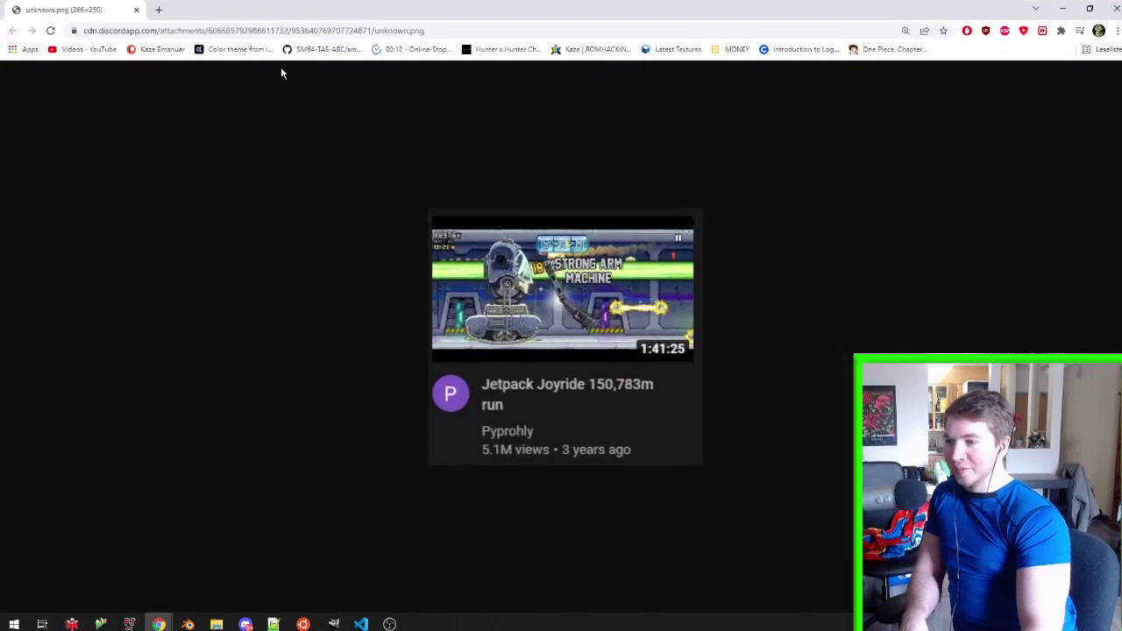
Close the Chrome window showing the Jetpack Joyride unknown.png image
{"action": "left_click", "coordinate": [137, 10]}
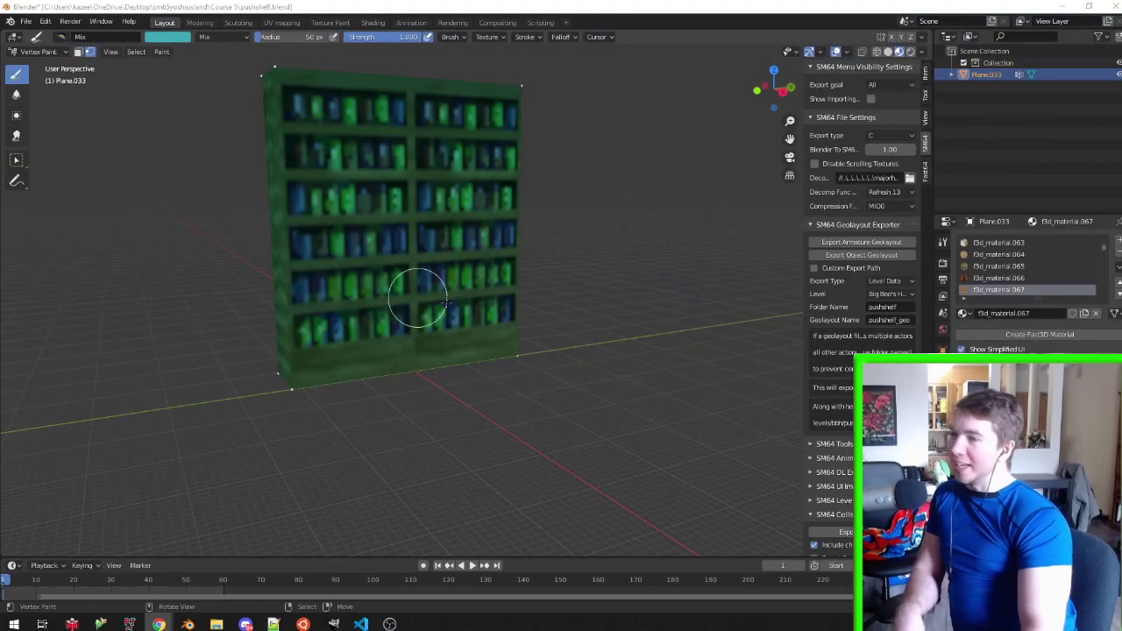
Paint the bookshelf's lower and left parts with a darker brush colour
{"action": "middle_click_drag", "start_coordinate": [413, 289], "coordinate": [514, 263]}
{"action": "scroll", "coordinate": [286, 314], "scroll_direction": "up", "scroll_amount": 3}
{"action": "middle_click_drag", "start_coordinate": [286, 314], "coordinate": [154, 455]}
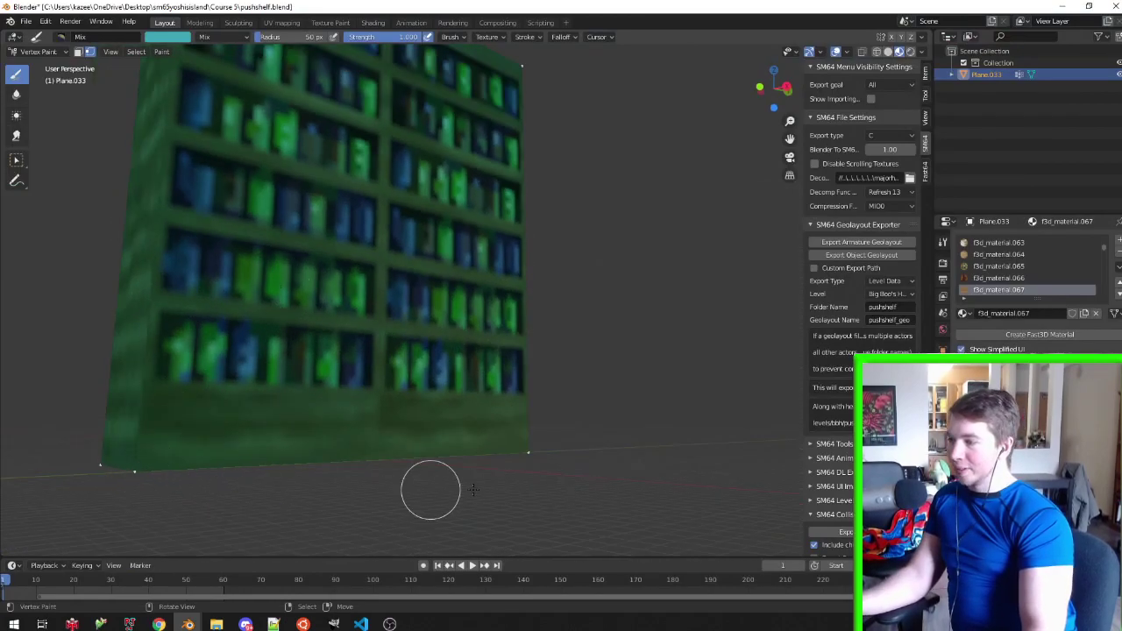
{"action": "left_click", "coordinate": [161, 38]}
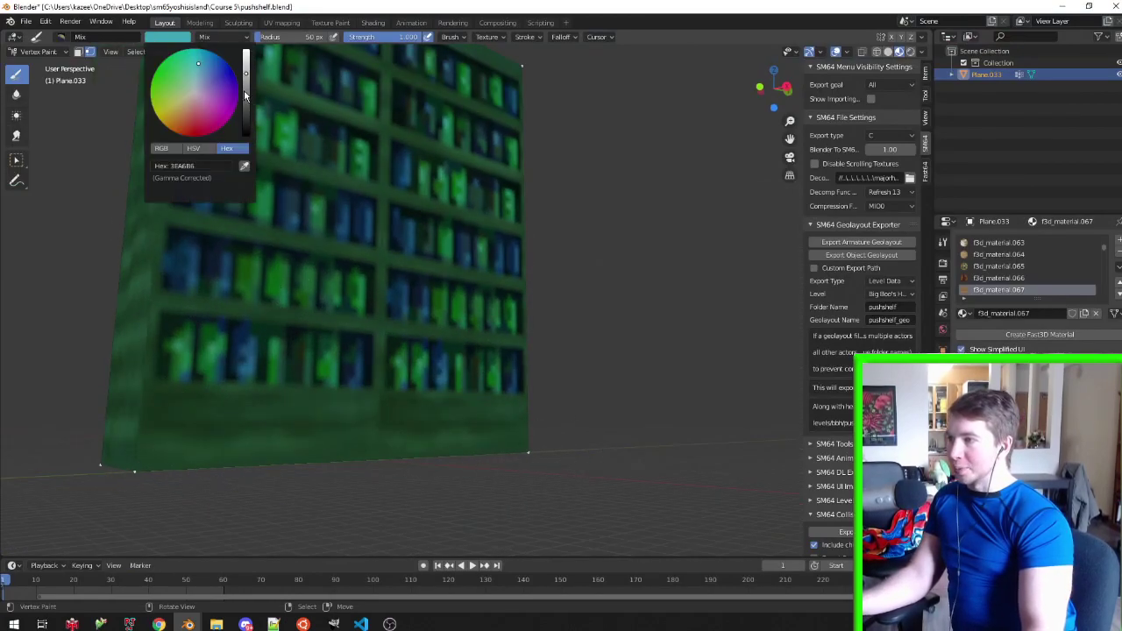
{"action": "left_click", "coordinate": [246, 96]}
{"action": "mouse_move", "coordinate": [123, 473]}
{"action": "left_mouse_down"}
{"action": "mouse_move", "coordinate": [441, 470]}
{"action": "mouse_move", "coordinate": [504, 414]}
{"action": "left_mouse_up"}
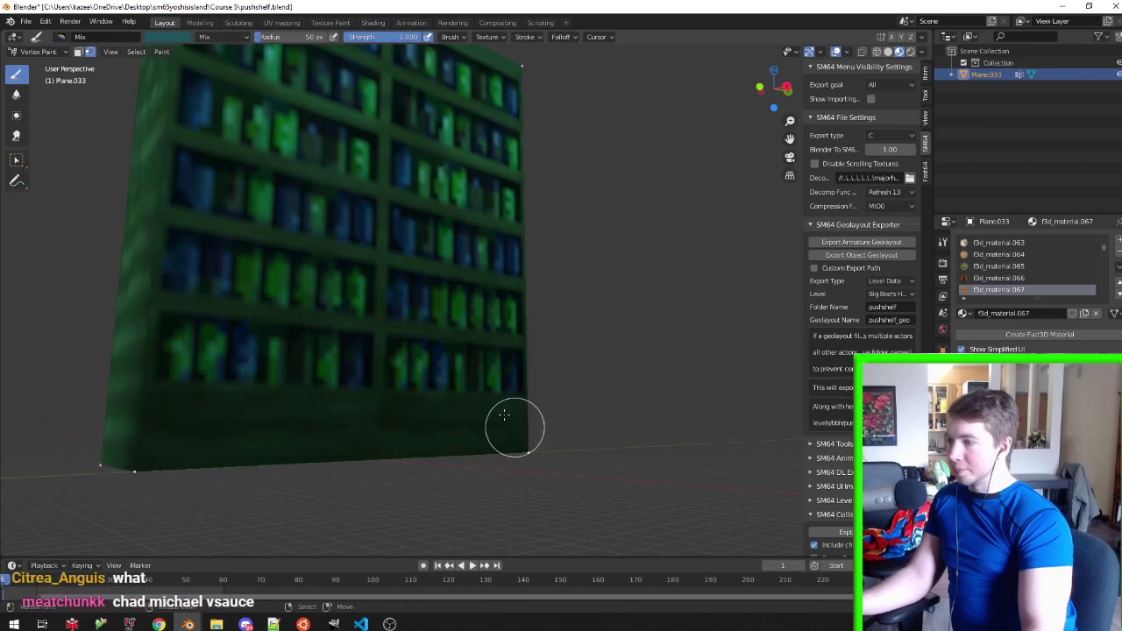
Lighten the shelf's lower left area with a light teal brush colour
{"action": "left_click", "coordinate": [161, 38]}
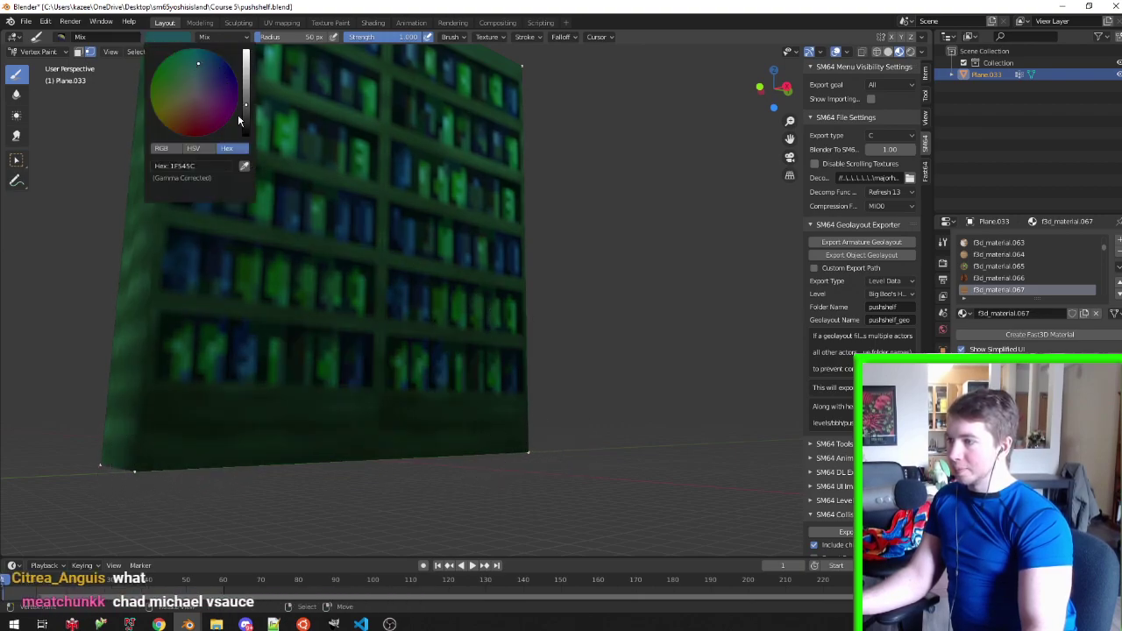
{"action": "left_click", "coordinate": [245, 84]}
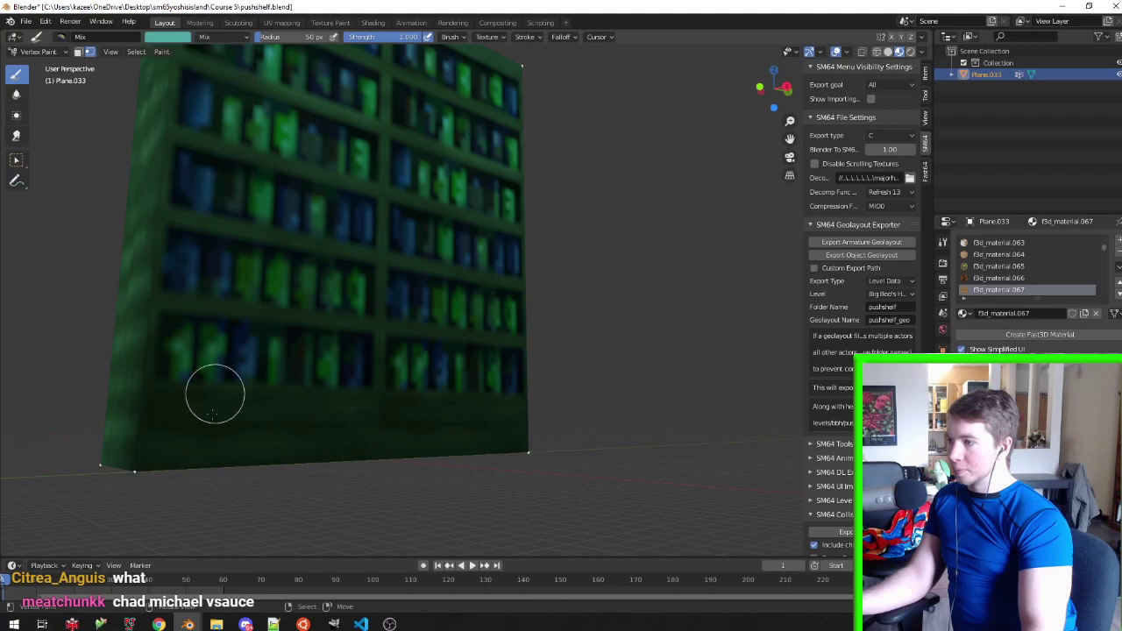
{"action": "left_click_drag", "start_coordinate": [215, 395], "coordinate": [144, 470]}
{"action": "scroll", "coordinate": [568, 391], "scroll_direction": "down", "scroll_amount": 4}
{"action": "middle_click_drag", "start_coordinate": [506, 334], "coordinate": [456, 263]}
{"action": "scroll", "coordinate": [446, 233], "scroll_direction": "down", "scroll_amount": 3}
{"action": "scroll", "coordinate": [195, 82], "scroll_direction": "up", "scroll_amount": 3}
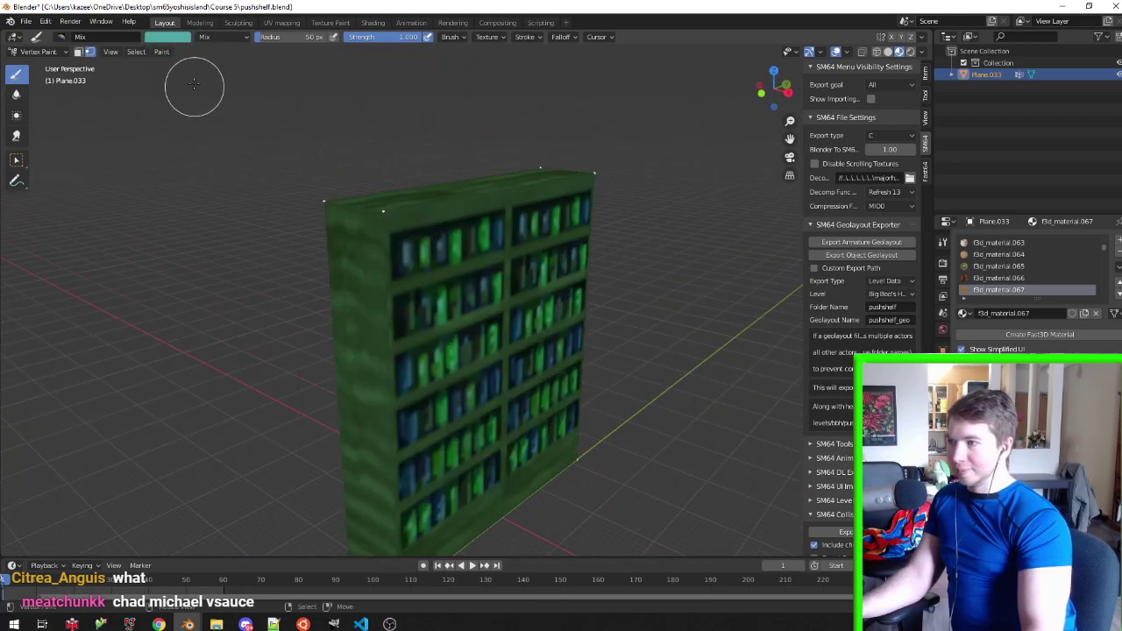
Fill the whole bookshelf with a lighter green using Shift+K
{"action": "left_click", "coordinate": [175, 37]}
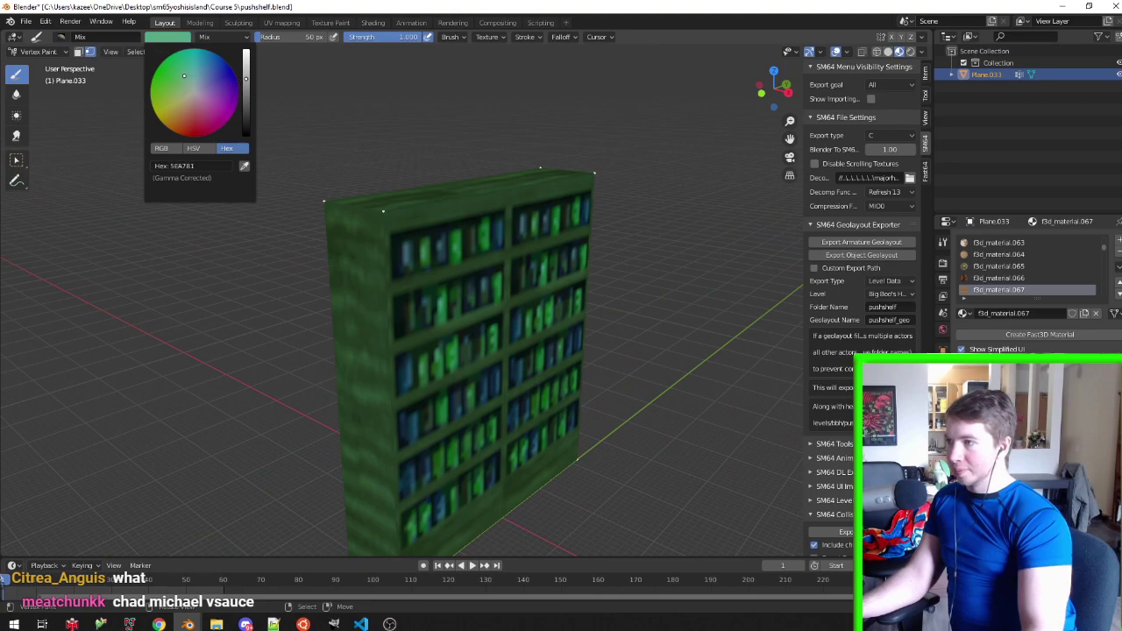
{"action": "left_click_drag", "start_coordinate": [246, 77], "coordinate": [246, 58]}
{"action": "key", "text": "shift+k"}
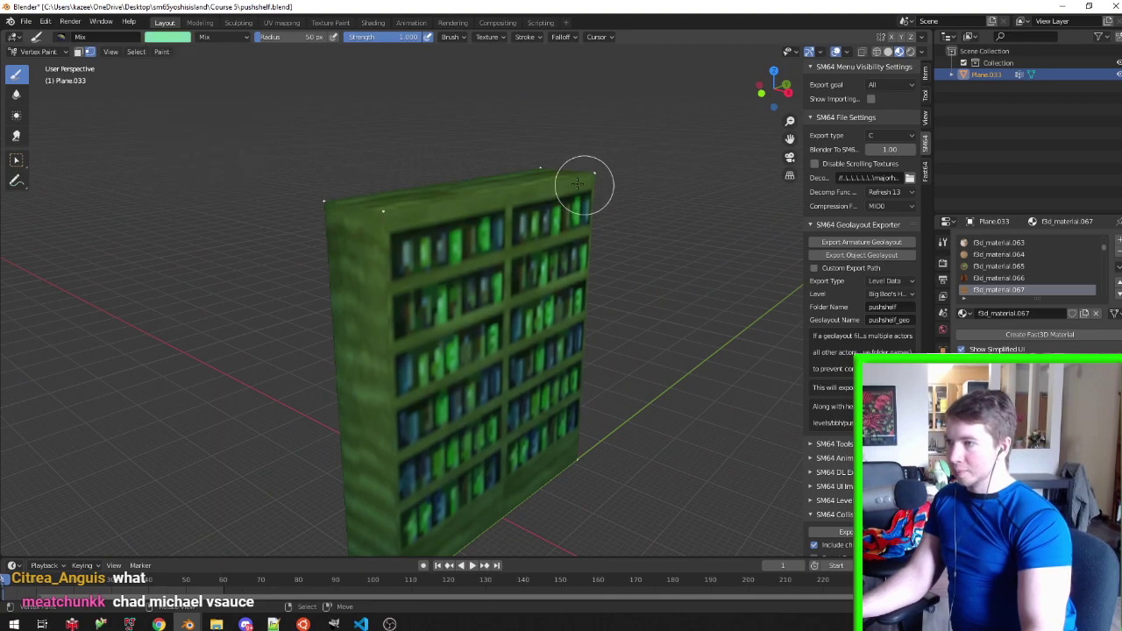
{"action": "middle_click_drag", "start_coordinate": [417, 216], "coordinate": [555, 238]}
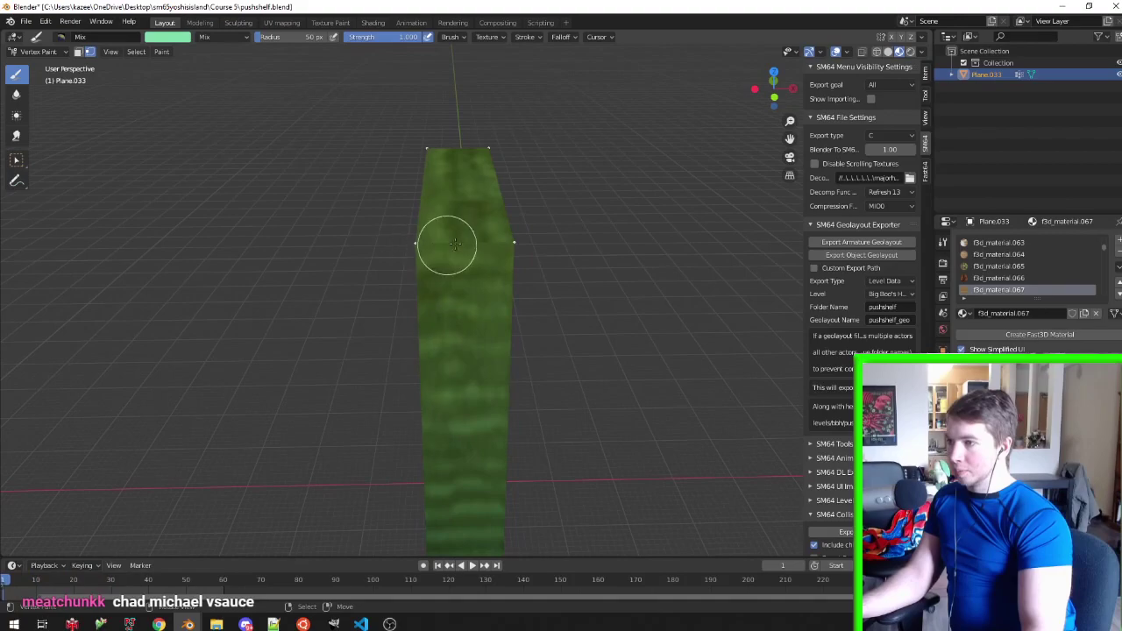
{"action": "middle_click_drag", "start_coordinate": [443, 243], "coordinate": [523, 253]}
{"action": "scroll", "coordinate": [523, 253], "scroll_direction": "down", "scroll_amount": 2}
Return to object mode and save pushshelf.blend
{"action": "key", "text": "ctrl+Tab"}
{"action": "mouse_move", "coordinate": [454, 344]}
{"action": "middle_mouse_down"}
{"action": "mouse_move", "coordinate": [450, 308]}
{"action": "mouse_move", "coordinate": [400, 280]}
{"action": "middle_mouse_up"}
{"action": "key", "text": "ctrl+s"}
{"action": "mouse_move", "coordinate": [485, 307]}
{"action": "middle_mouse_down"}
{"action": "mouse_move", "coordinate": [396, 277]}
{"action": "mouse_move", "coordinate": [574, 315]}
{"action": "mouse_move", "coordinate": [566, 293]}
{"action": "mouse_move", "coordinate": [559, 308]}
{"action": "middle_mouse_up"}
{"action": "scroll", "coordinate": [566, 293], "scroll_direction": "down", "scroll_amount": 2}
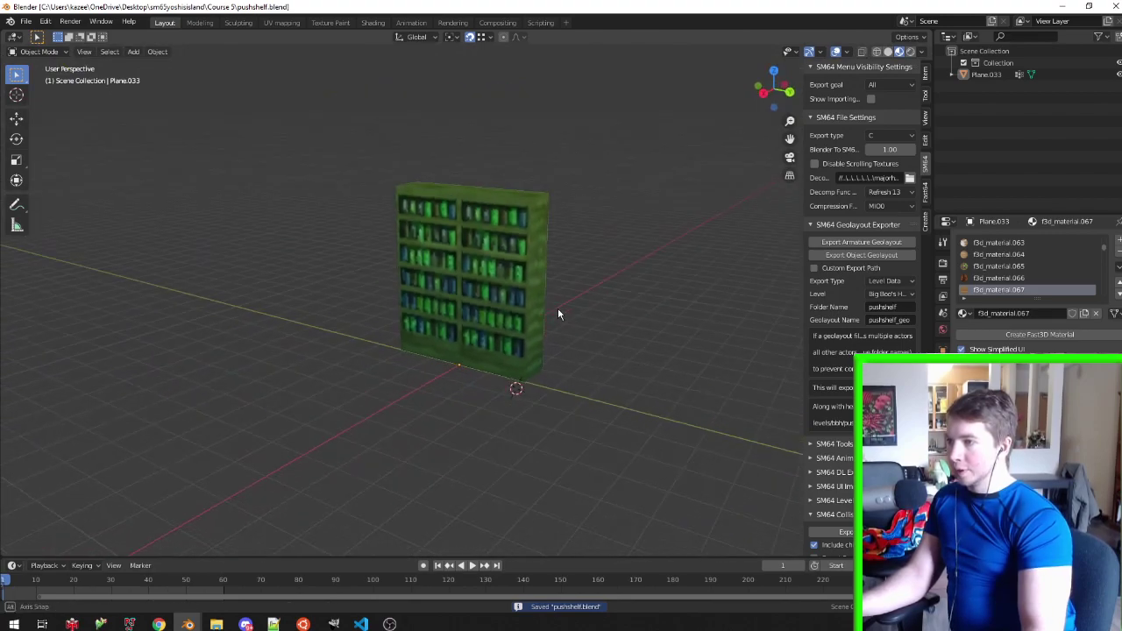
Select the bookshelf, toggle its Edit Mode, then edit C7Themepark's level plane
{"action": "scroll", "coordinate": [550, 305], "scroll_direction": "up", "scroll_amount": 2}
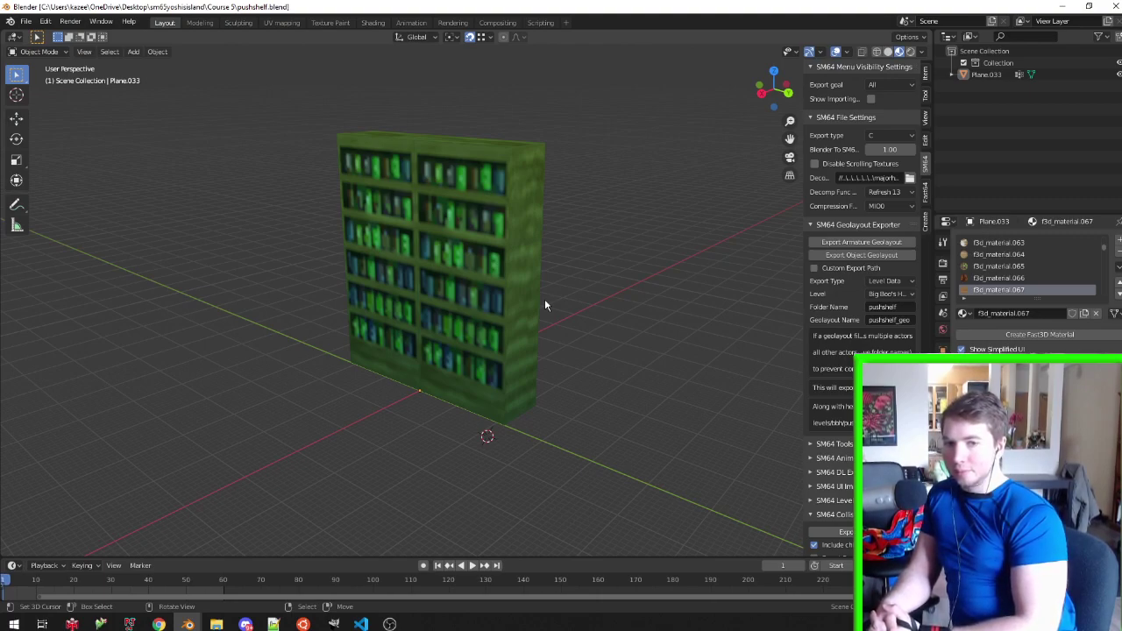
{"action": "key", "text": "shift"}
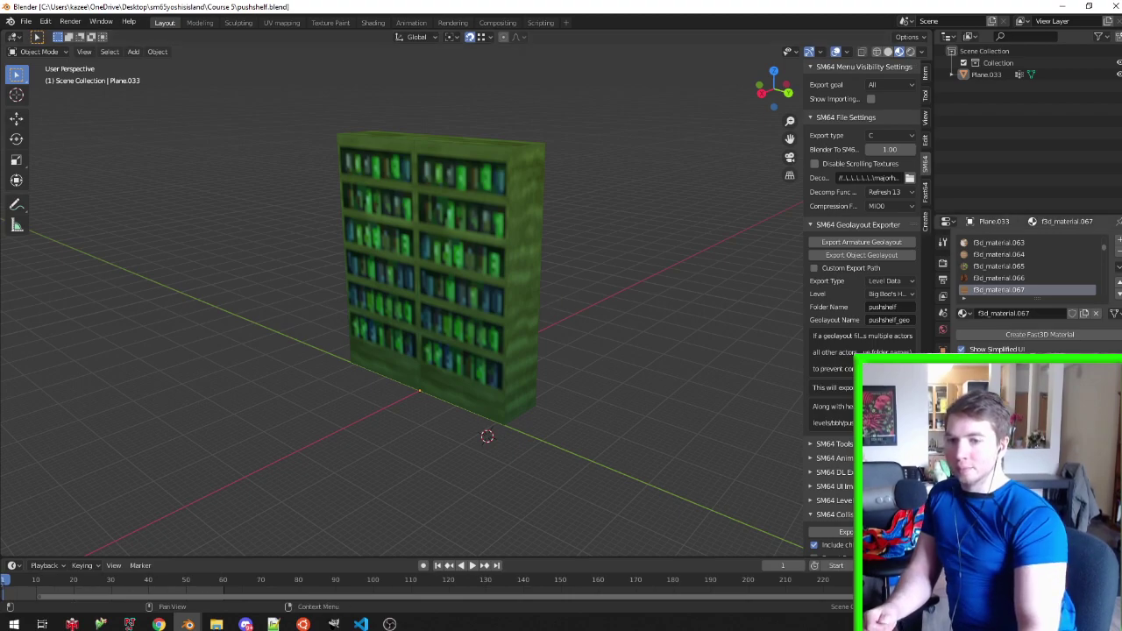
{"action": "left_click", "coordinate": [537, 293]}
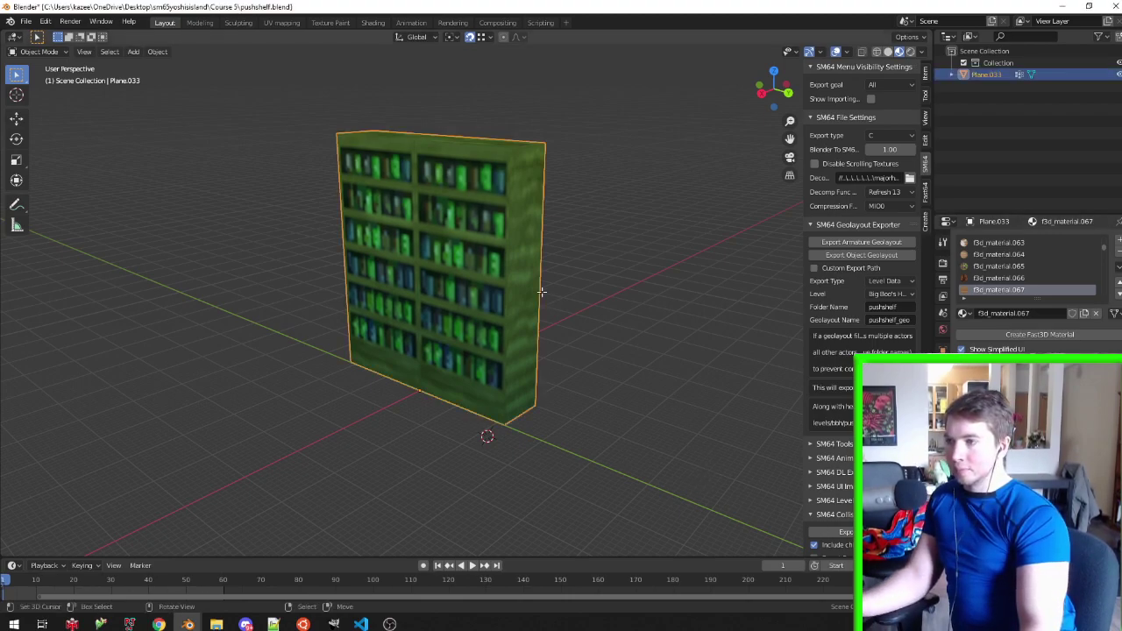
{"action": "key", "text": "Tab"}
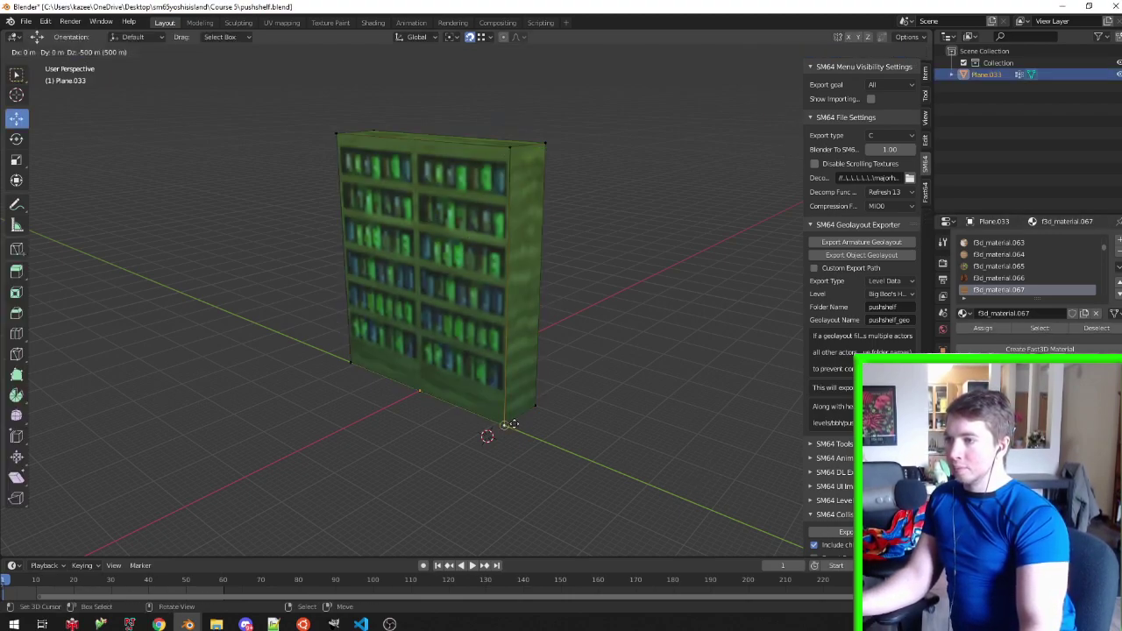
{"action": "key", "text": "Tab"}
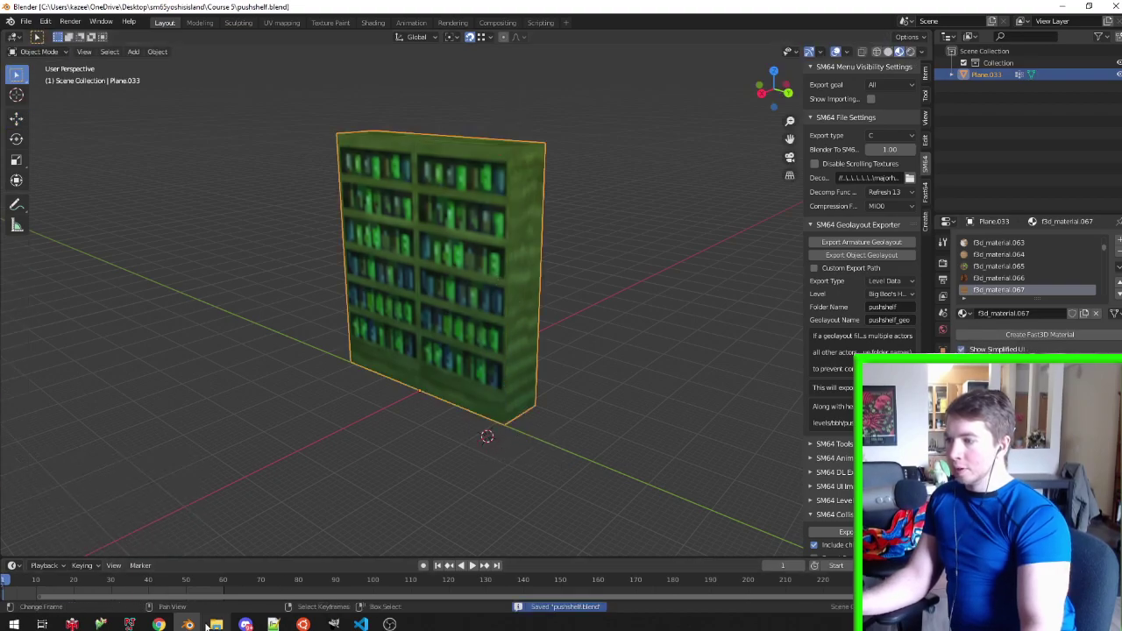
{"action": "mouse_move", "coordinate": [188, 623]}
{"action": "left_click", "coordinate": [122, 574]}
{"action": "key", "text": "Tab"}
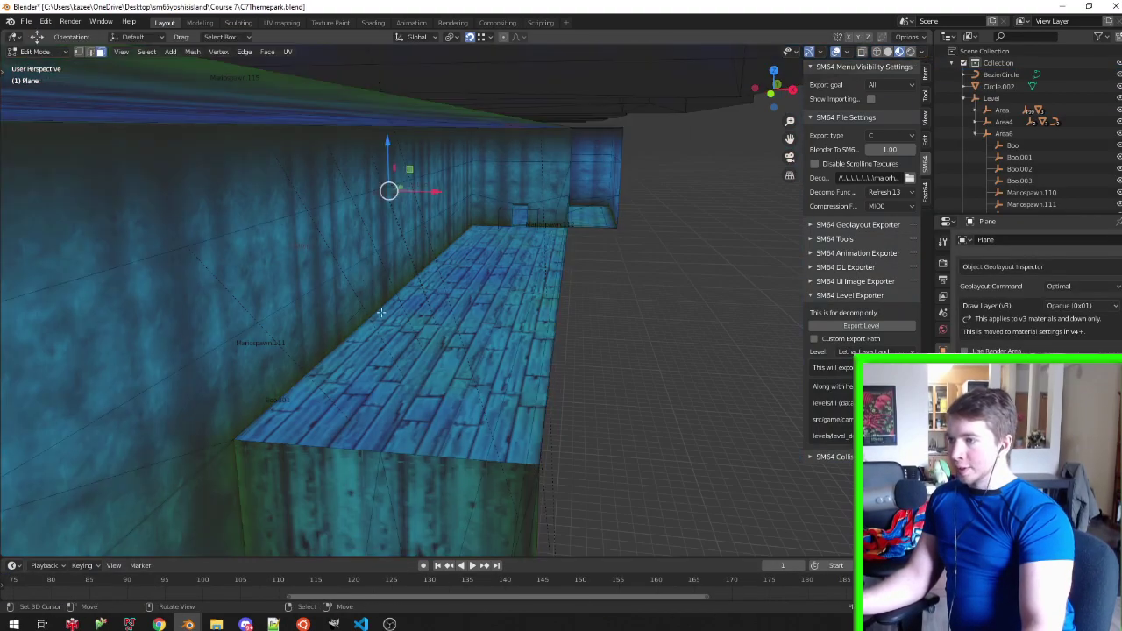
Extrude the ledge corner vertex 1000 m along X, then return to pushshelf.blend
{"action": "middle_click_drag", "start_coordinate": [388, 188], "coordinate": [406, 436]}
{"action": "key", "text": "ctrl+Tab"}
{"action": "left_click", "coordinate": [351, 418]}
{"action": "left_click", "coordinate": [239, 403]}
{"action": "middle_click_drag", "start_coordinate": [718, 410], "coordinate": [568, 395]}
{"action": "type", "text": "ex1000"}
{"action": "key", "text": "Return"}
{"action": "key", "text": "Tab"}
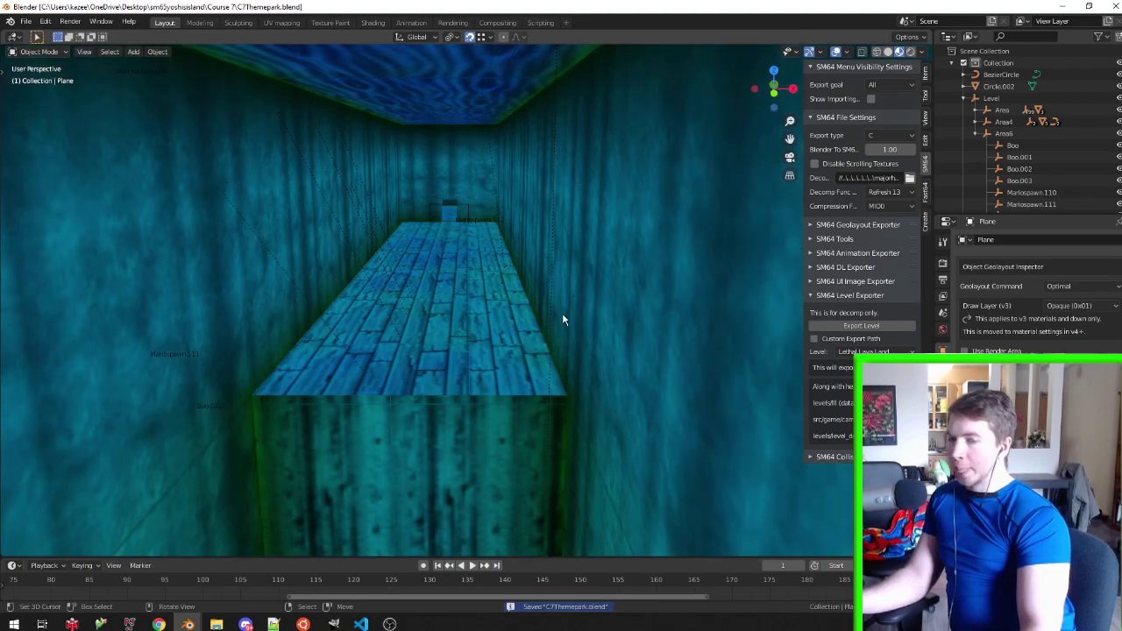
{"action": "left_click", "coordinate": [360, 623]}
{"action": "left_click", "coordinate": [254, 578]}
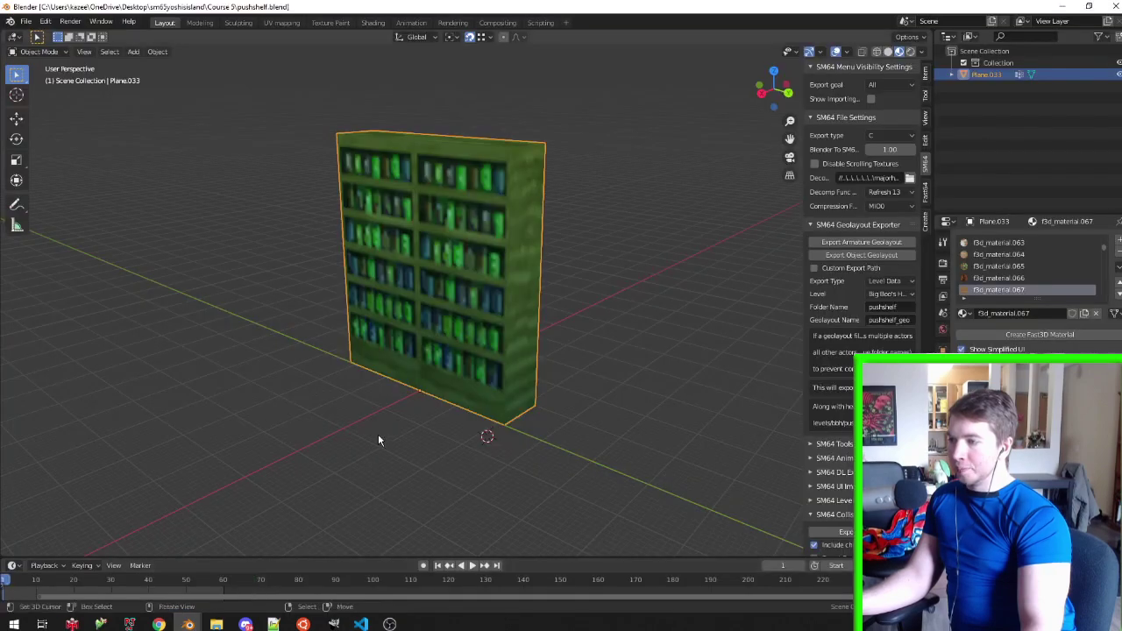
Select a bottom-corner vertex of the bookshelf and try an extrusion, then undo it
{"action": "middle_click_drag", "start_coordinate": [378, 434], "coordinate": [434, 348]}
{"action": "scroll", "coordinate": [485, 460], "scroll_direction": "up", "scroll_amount": 3}
{"action": "mouse_move", "coordinate": [485, 460]}
{"action": "middle_mouse_down"}
{"action": "mouse_move", "coordinate": [565, 442]}
{"action": "mouse_move", "coordinate": [489, 428]}
{"action": "middle_mouse_up"}
{"action": "left_click", "coordinate": [571, 439]}
{"action": "key", "text": "Tab"}
{"action": "mouse_move", "coordinate": [571, 403]}
{"action": "middle_mouse_down"}
{"action": "mouse_move", "coordinate": [480, 363]}
{"action": "mouse_move", "coordinate": [525, 357]}
{"action": "mouse_move", "coordinate": [358, 367]}
{"action": "mouse_move", "coordinate": [404, 353]}
{"action": "middle_mouse_up"}
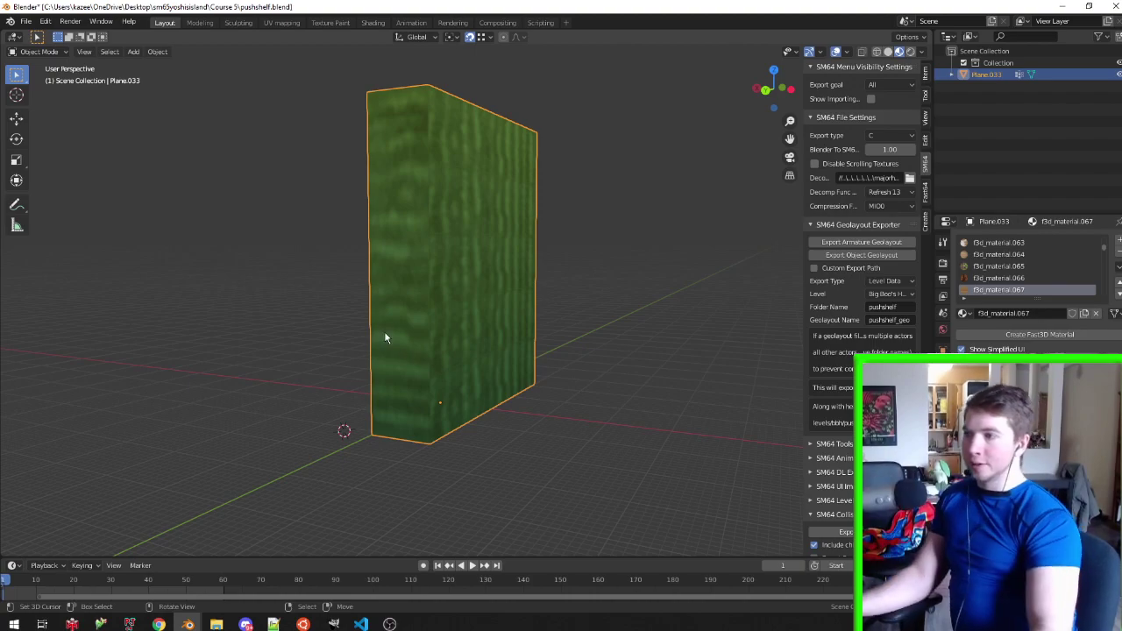
{"action": "key", "text": "Tab"}
{"action": "key", "text": "g"}
{"action": "left_click", "coordinate": [554, 380]}
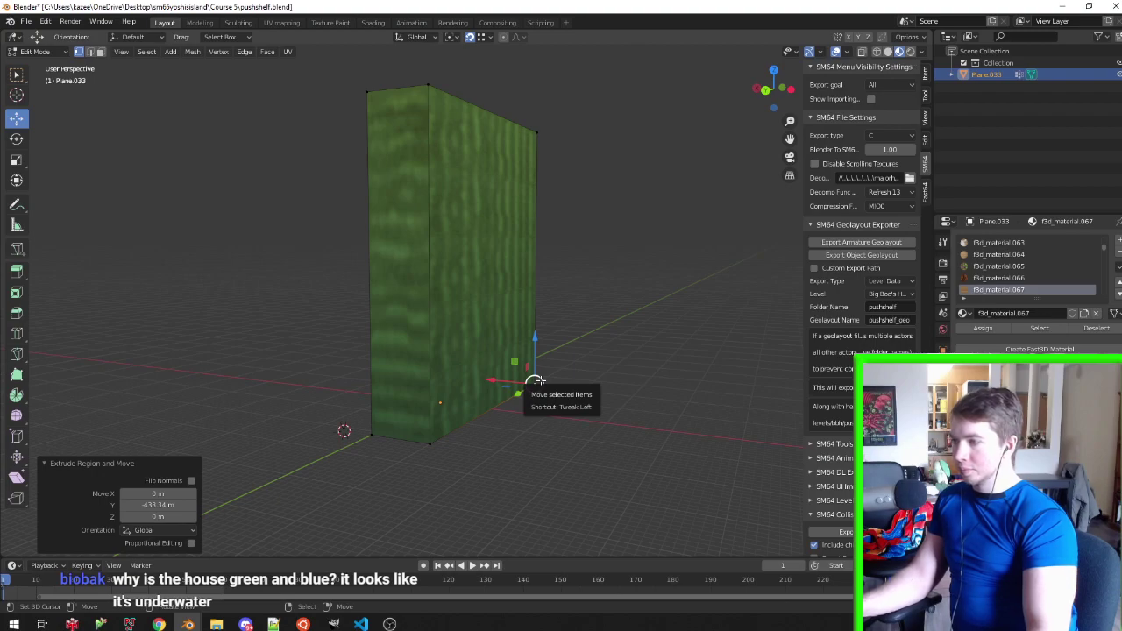
{"action": "key", "text": "ctrl+z"}
Select the bookshelf's front face, then its thin left side face
{"action": "middle_click_drag", "start_coordinate": [417, 398], "coordinate": [533, 398]}
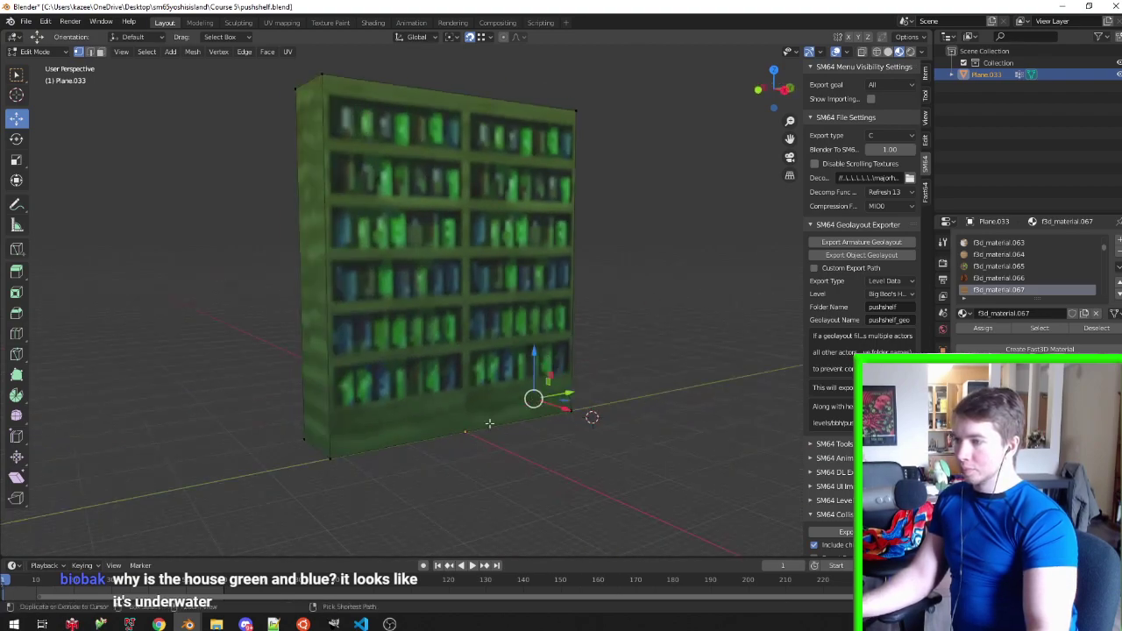
{"action": "left_click", "coordinate": [326, 300]}
{"action": "middle_click_drag", "start_coordinate": [506, 316], "coordinate": [492, 327]}
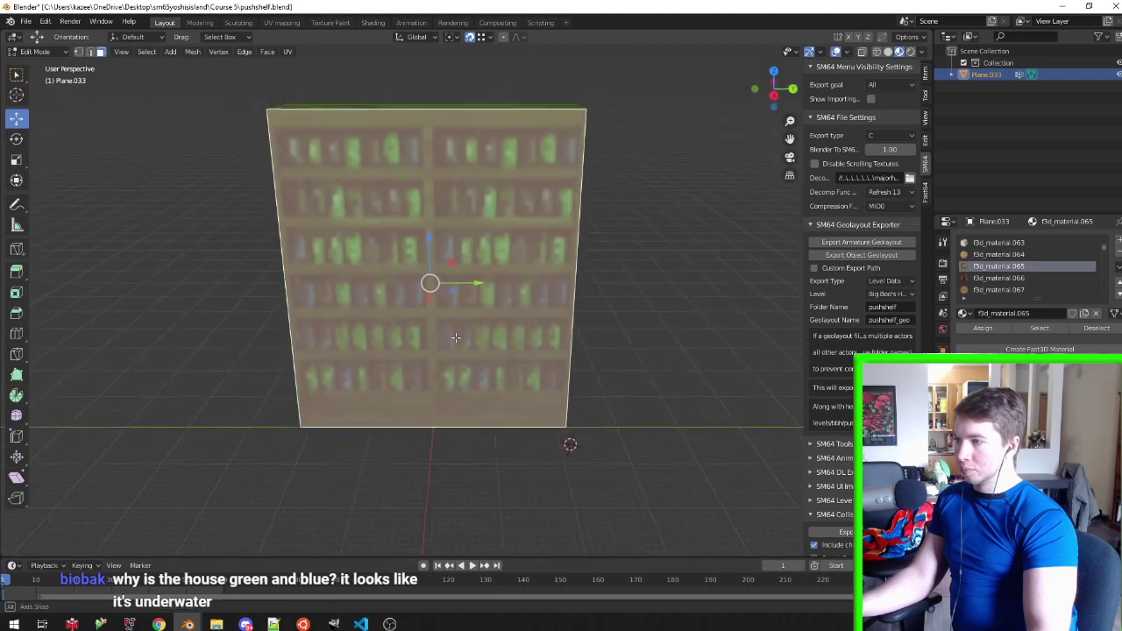
{"action": "left_click", "coordinate": [298, 348]}
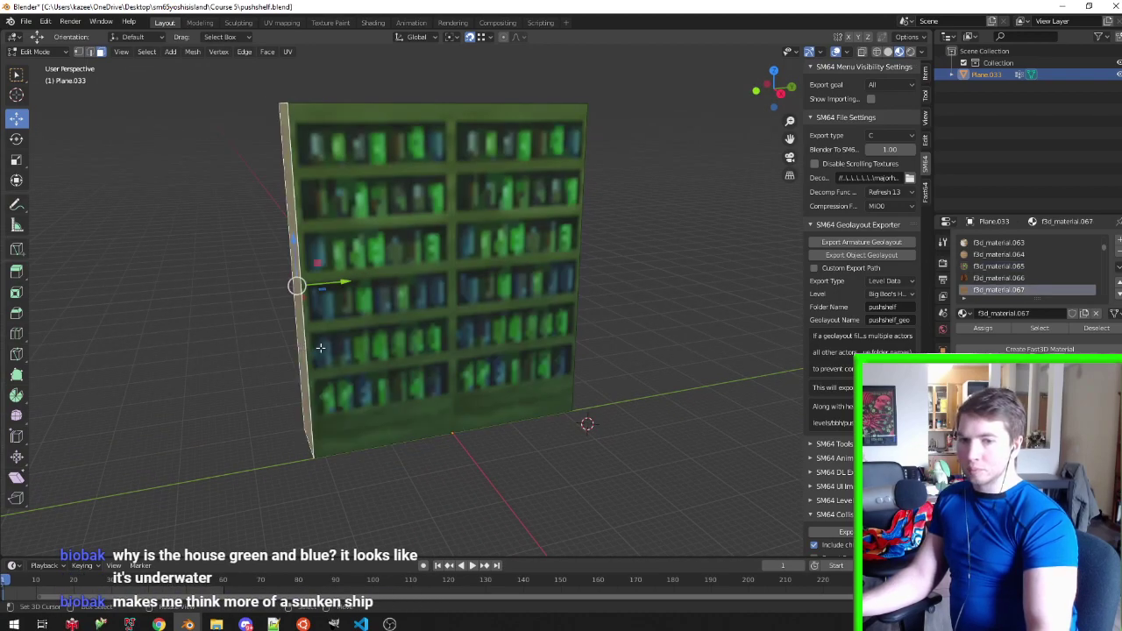
{"action": "middle_click_drag", "start_coordinate": [357, 352], "coordinate": [496, 320]}
{"action": "scroll", "coordinate": [412, 342], "scroll_direction": "down", "scroll_amount": 3}
{"action": "scroll", "coordinate": [467, 327], "scroll_direction": "up", "scroll_amount": 3}
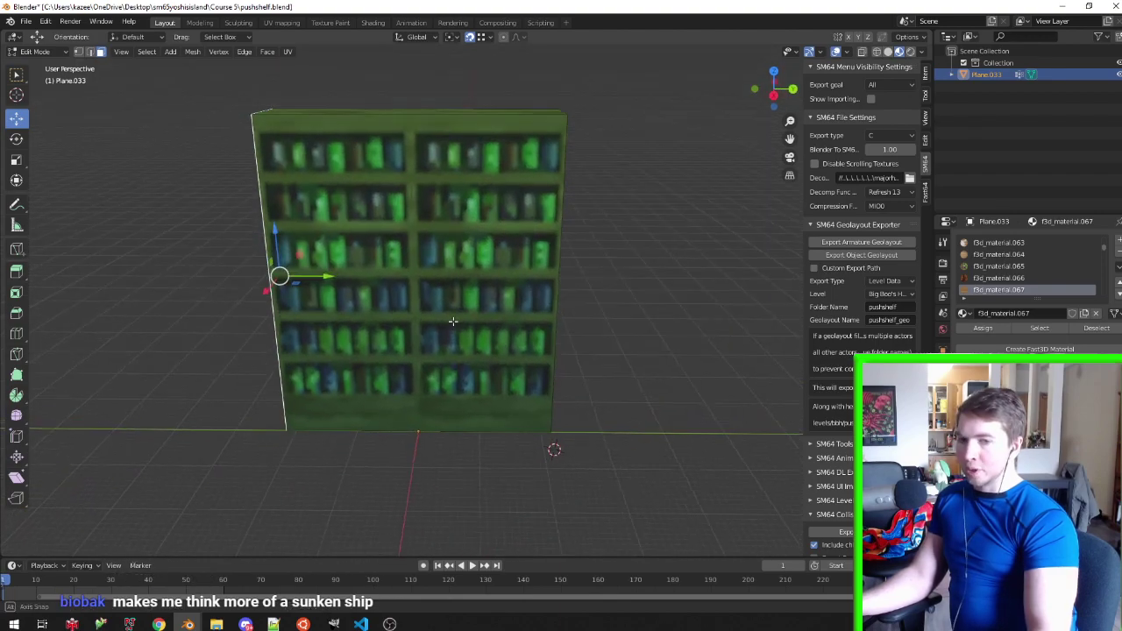
{"action": "scroll", "coordinate": [497, 320], "scroll_direction": "down", "scroll_amount": 3}
{"action": "scroll", "coordinate": [496, 320], "scroll_direction": "up", "scroll_amount": 3}
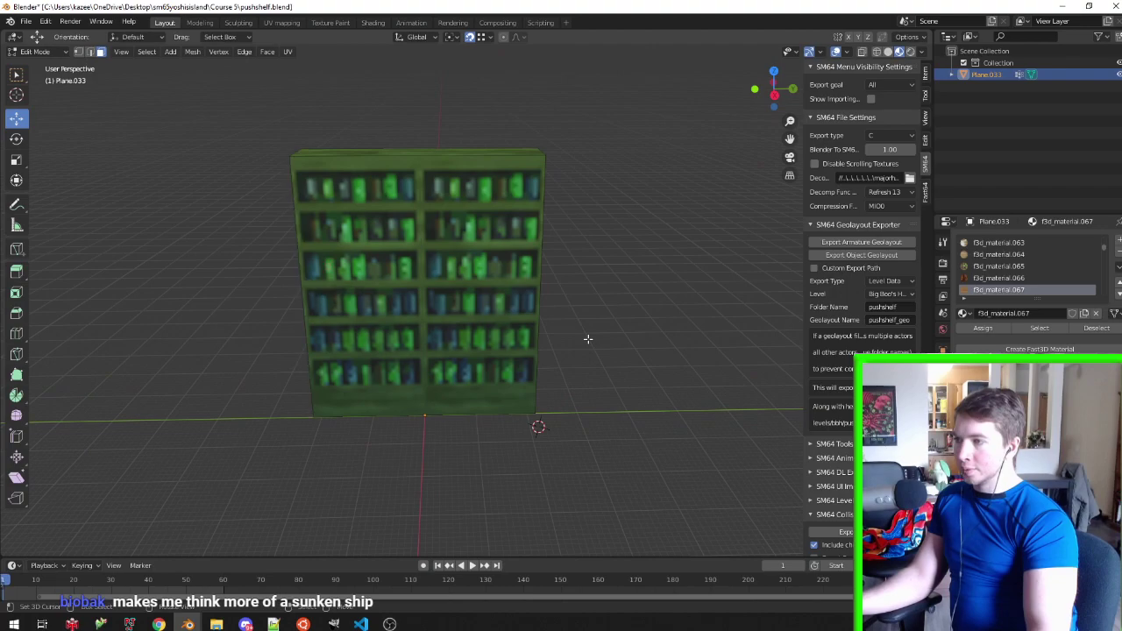
Flatten the whole bookshelf mesh to zero along Y and move it 250 along Y
{"action": "key", "text": "a"}
{"action": "key", "text": "s"}
{"action": "key", "text": "y"}
{"action": "key", "text": "0"}
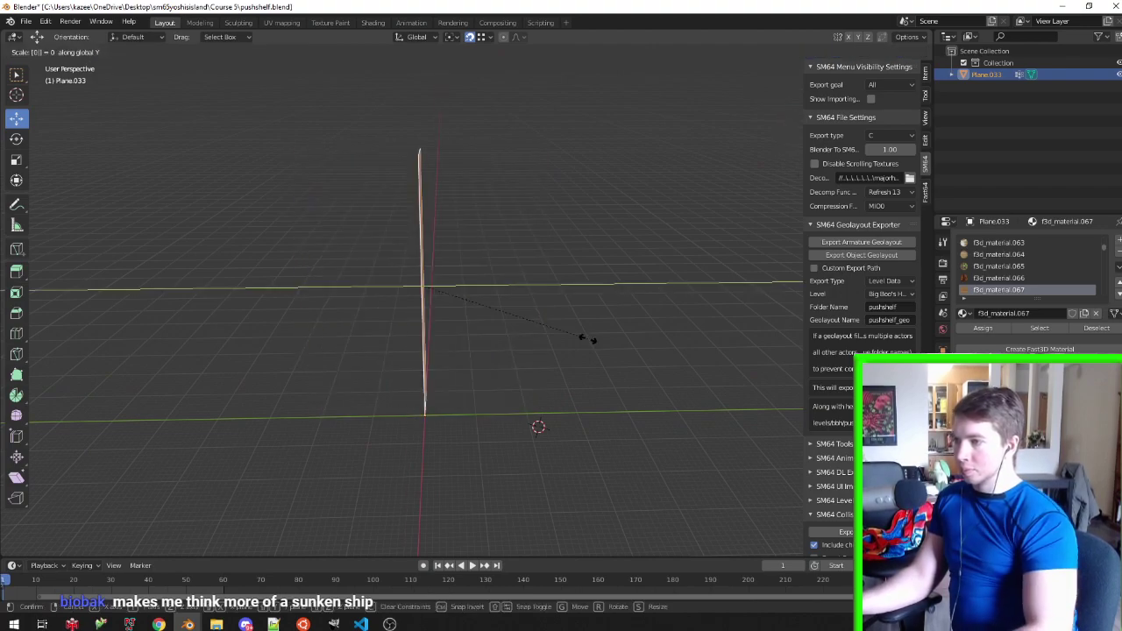
{"action": "key", "text": "Return"}
{"action": "middle_click_drag", "start_coordinate": [585, 339], "coordinate": [469, 231]}
{"action": "type", "text": "g"}
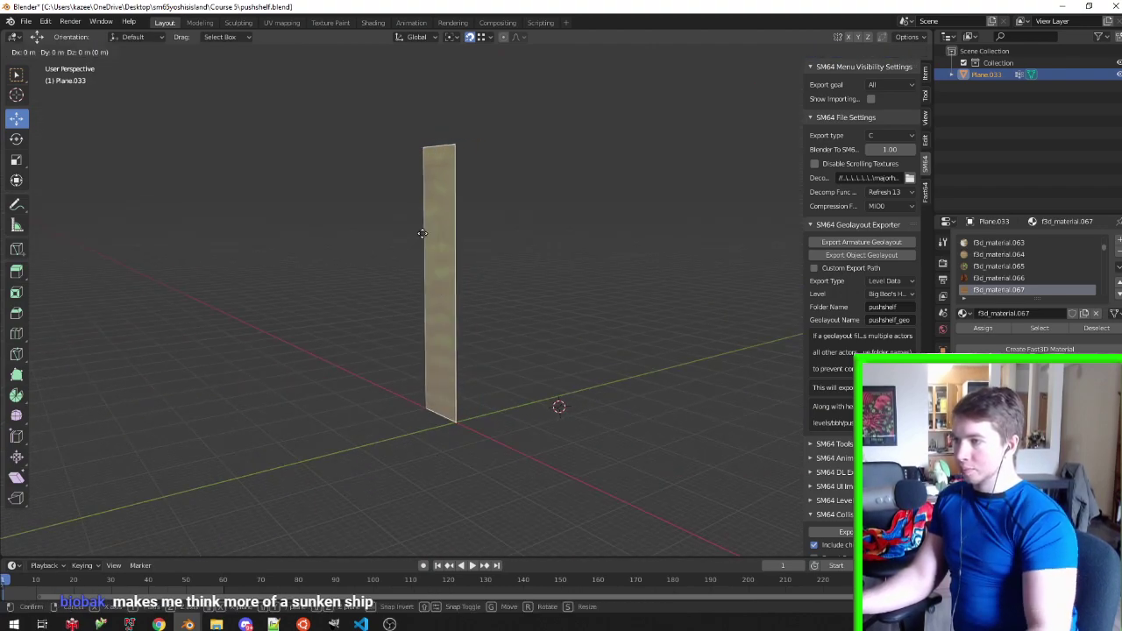
{"action": "type", "text": "xy2-50"}
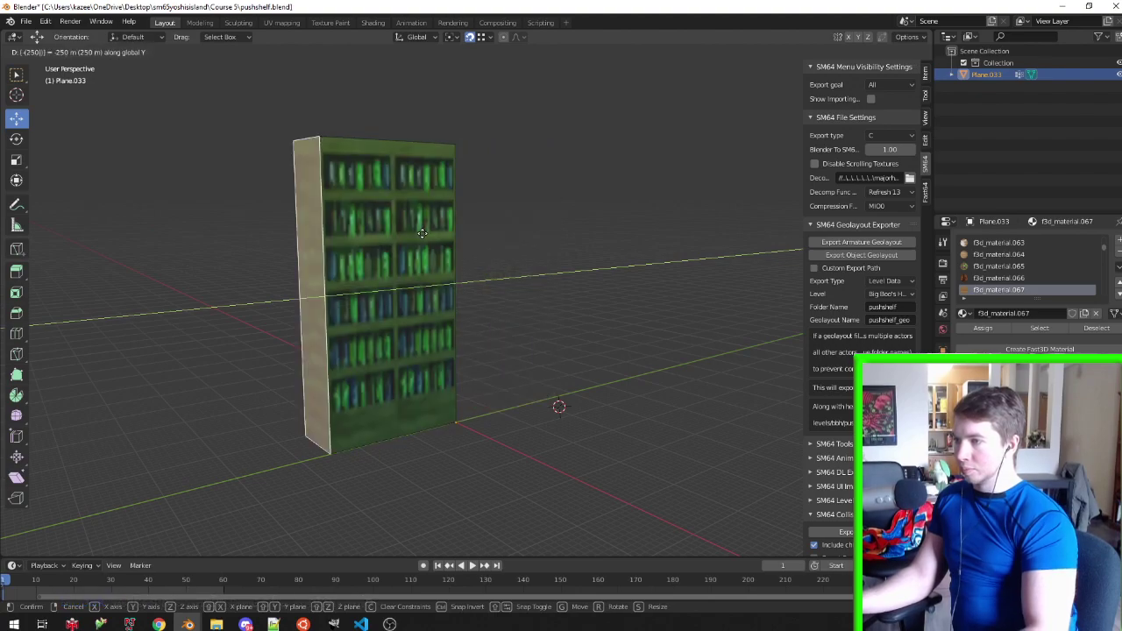
{"action": "key", "text": "Return"}
Push the bookshelf's side face 250 along Y and save pushshelf.blend
{"action": "middle_click_drag", "start_coordinate": [421, 234], "coordinate": [395, 221]}
{"action": "key", "text": "Tab"}
{"action": "left_click", "coordinate": [405, 208]}
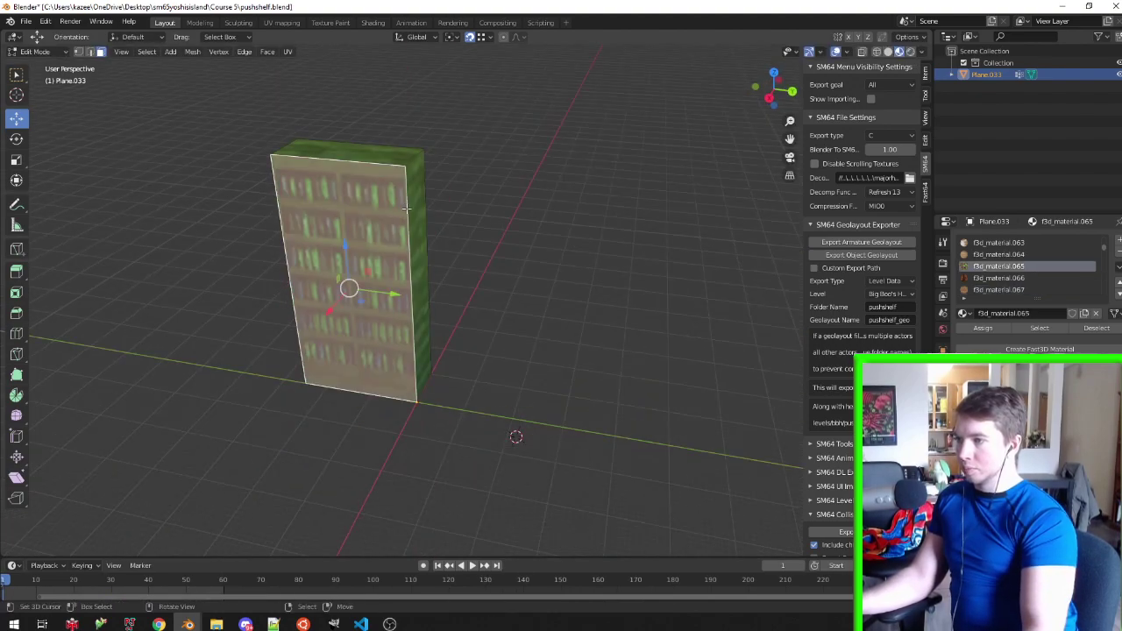
{"action": "left_click", "coordinate": [407, 208]}
{"action": "type", "text": "g250"}
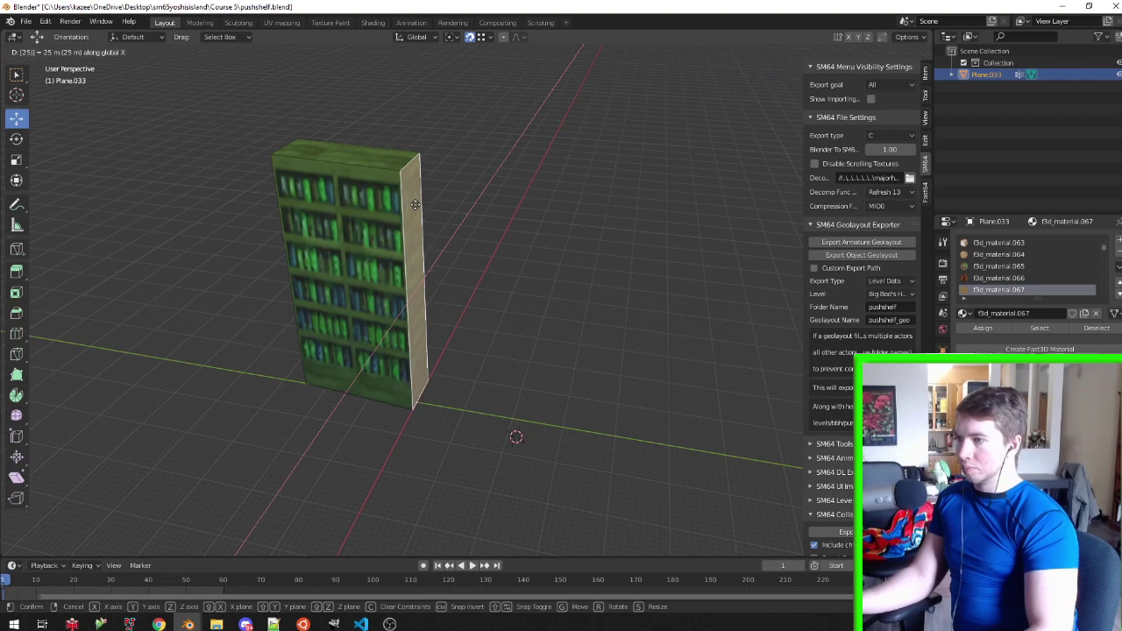
{"action": "type", "text": "y"}
{"action": "key", "text": "Return"}
{"action": "key", "text": "Tab"}
{"action": "key", "text": "ctrl+s"}
{"action": "left_click", "coordinate": [26, 21]}
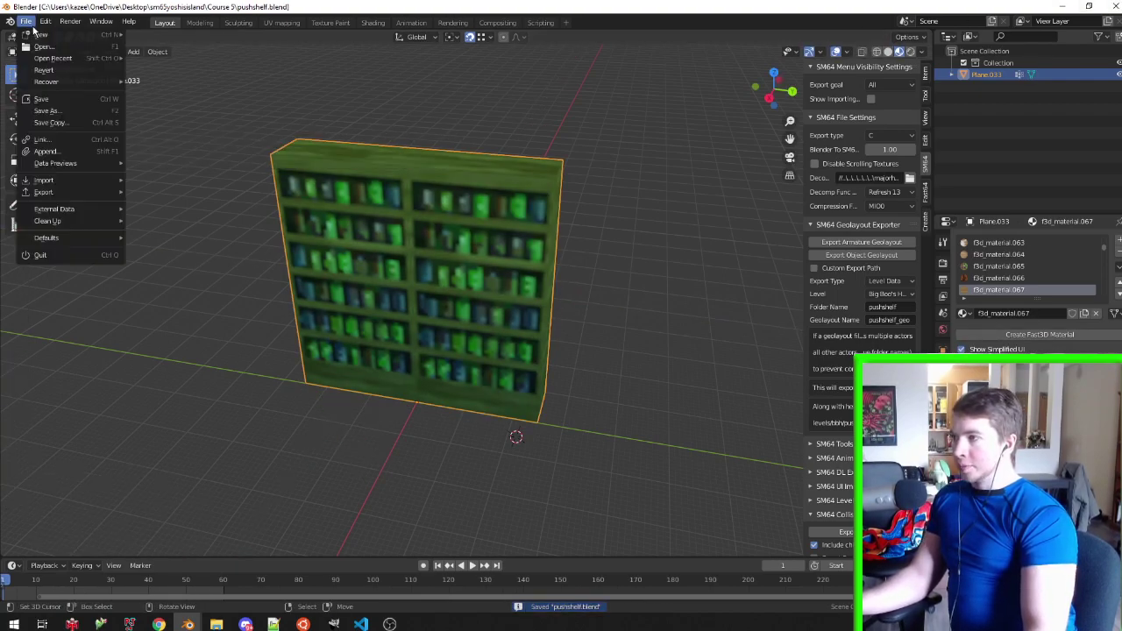
Save a copy of the bookshelf as ghostshelffalls.blend in the Course 7 folder
{"action": "left_click", "coordinate": [52, 111]}
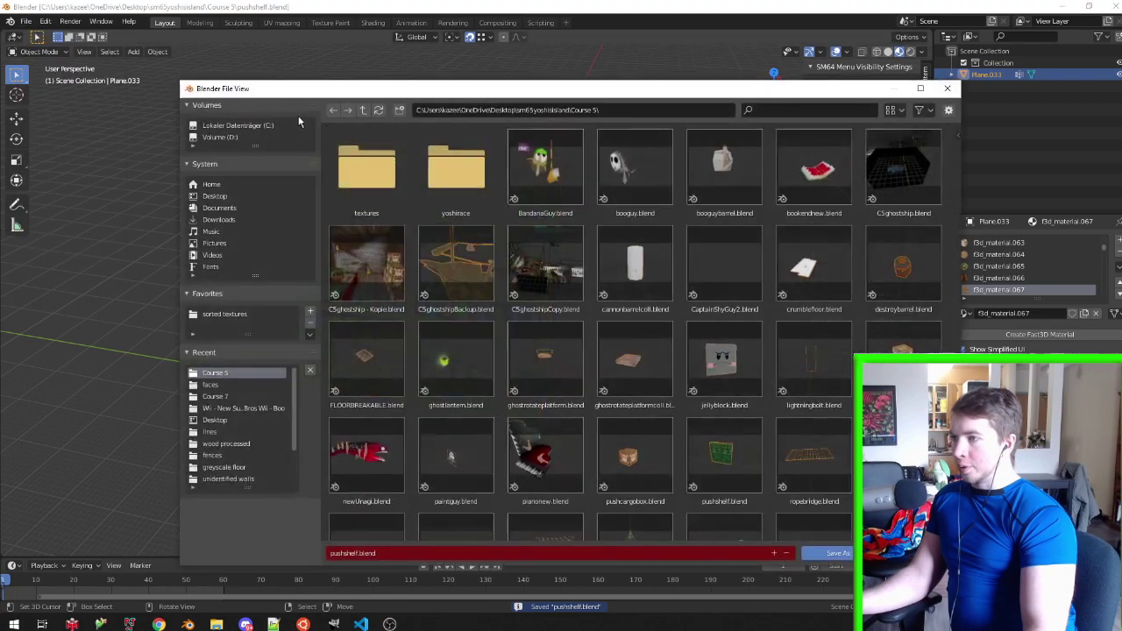
{"action": "left_click", "coordinate": [364, 109]}
{"action": "left_click", "coordinate": [723, 263]}
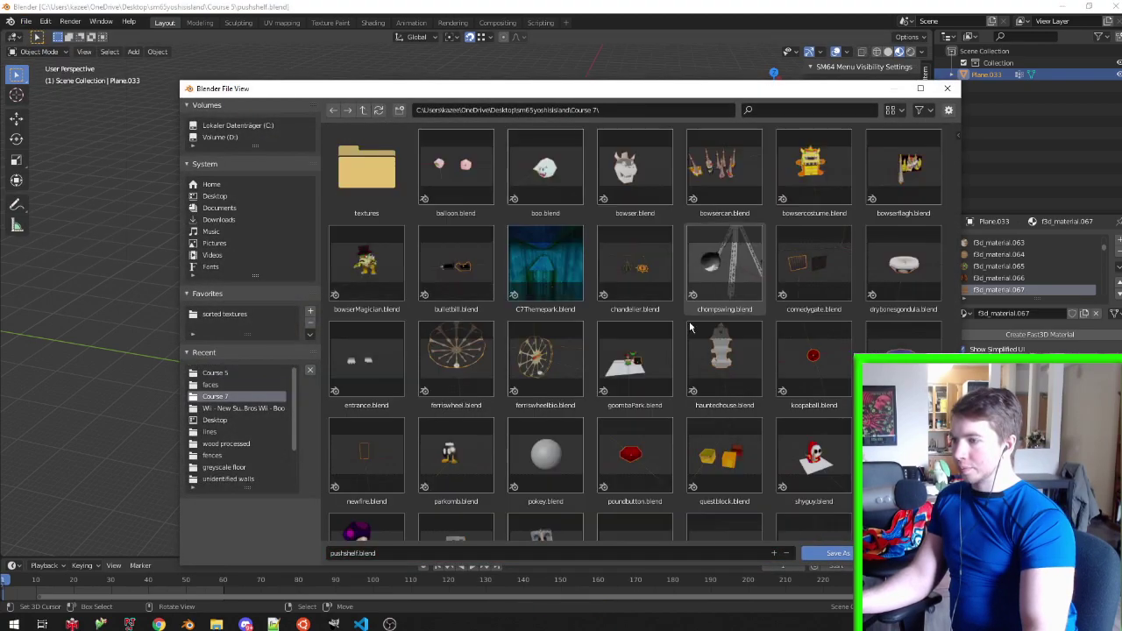
{"action": "left_click", "coordinate": [376, 552]}
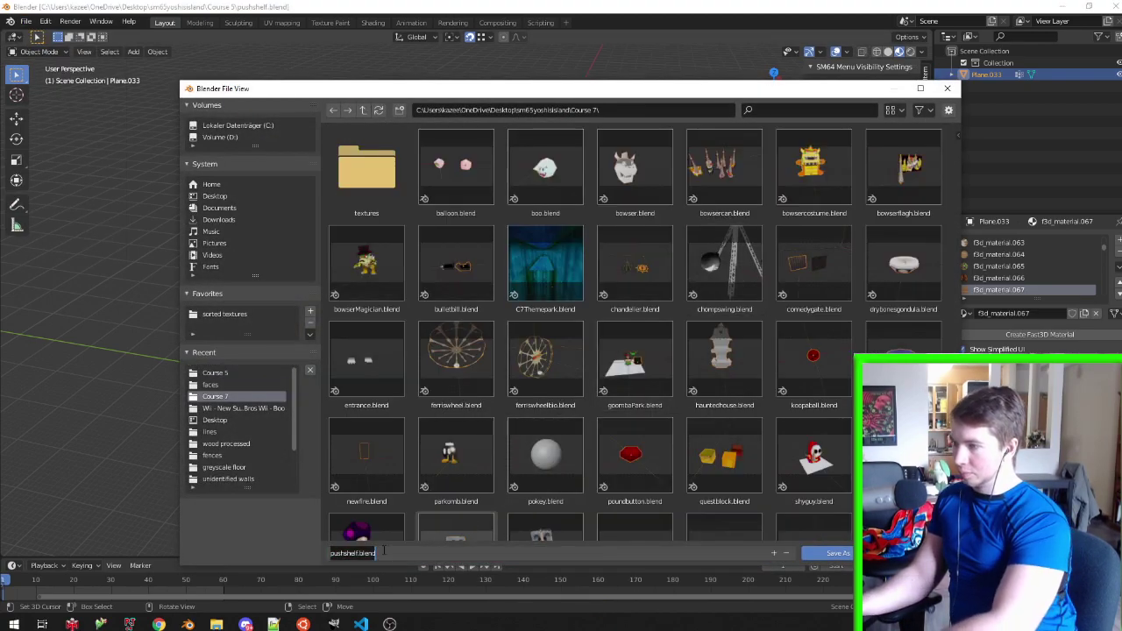
{"action": "type", "text": "ghostshelfalls"}
{"action": "key", "text": "Return"}
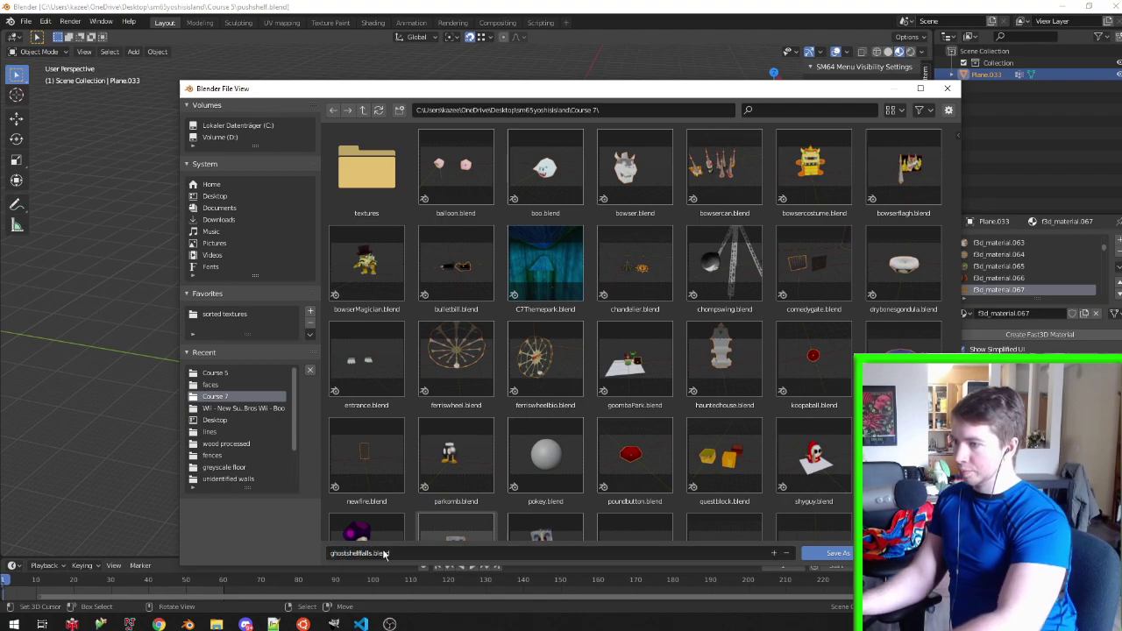
{"action": "left_click", "coordinate": [811, 553]}
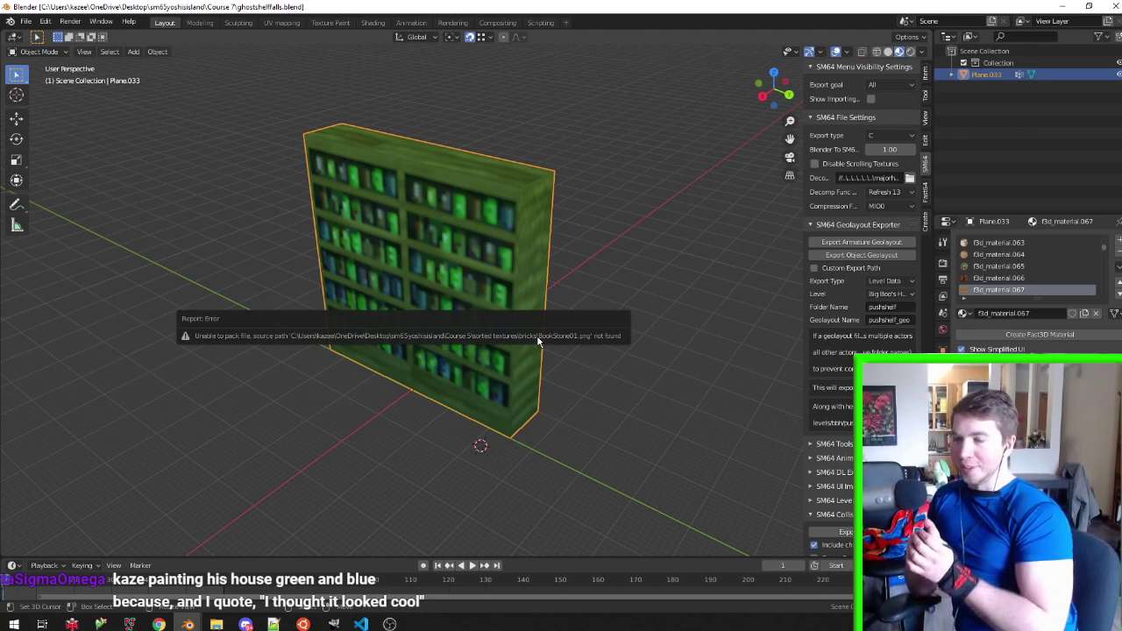
Enter Edit Mode on the bookshelf briefly, return, and save ghostshelffalls.blend
{"action": "middle_click_drag", "start_coordinate": [547, 300], "coordinate": [420, 276]}
{"action": "key", "text": "Tab"}
{"action": "scroll", "coordinate": [419, 276], "scroll_direction": "up", "scroll_amount": 3}
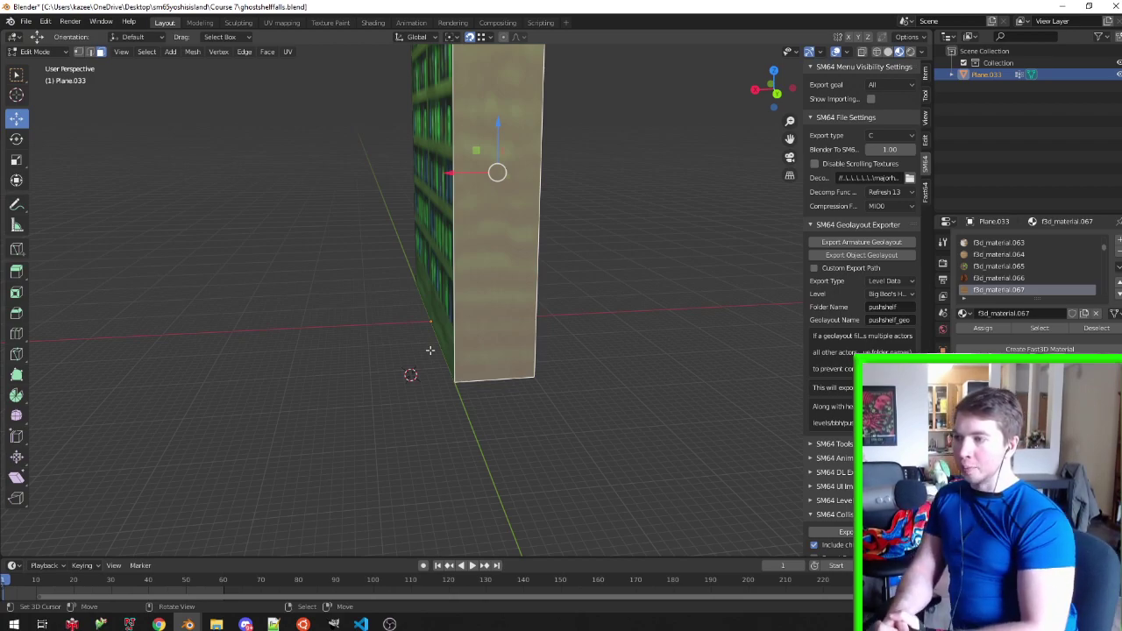
{"action": "key", "text": "Tab"}
{"action": "key", "text": "ctrl+s"}
{"action": "mouse_move", "coordinate": [533, 365]}
{"action": "middle_mouse_down"}
{"action": "mouse_move", "coordinate": [499, 220]}
{"action": "mouse_move", "coordinate": [533, 237]}
{"action": "middle_mouse_up"}
{"action": "scroll", "coordinate": [532, 237], "scroll_direction": "up", "scroll_amount": 4}
{"action": "scroll", "coordinate": [533, 236], "scroll_direction": "down", "scroll_amount": 2}
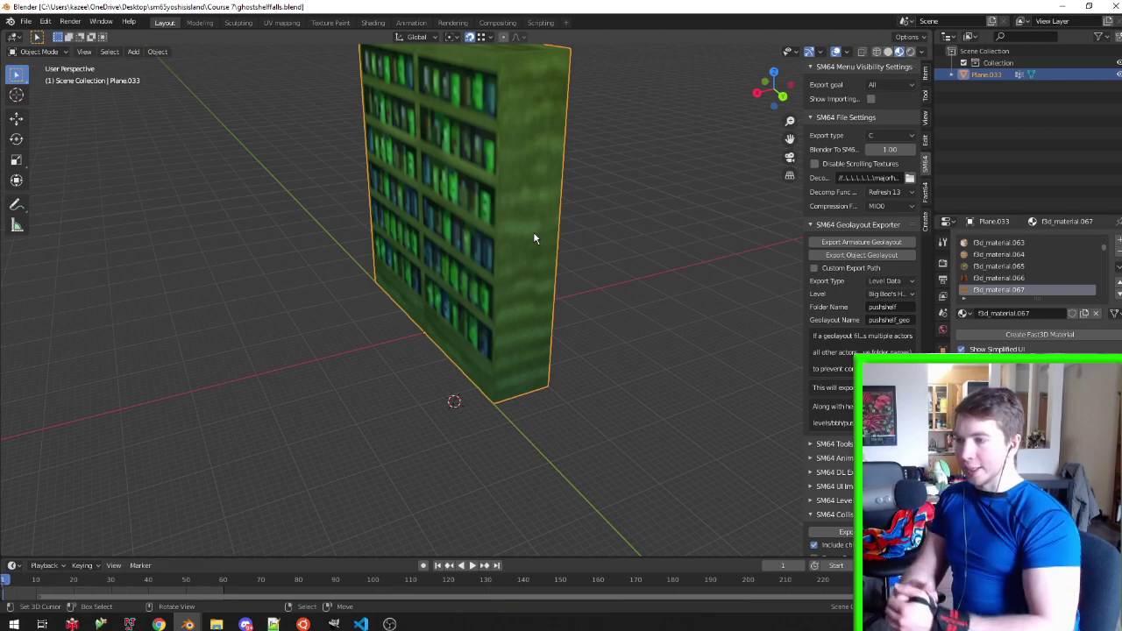
{"action": "middle_click_drag", "start_coordinate": [533, 236], "coordinate": [508, 233]}
Snap a selected bookshelf edge to the grid, save, and name the export folder fallshelf
{"action": "key", "text": "Tab"}
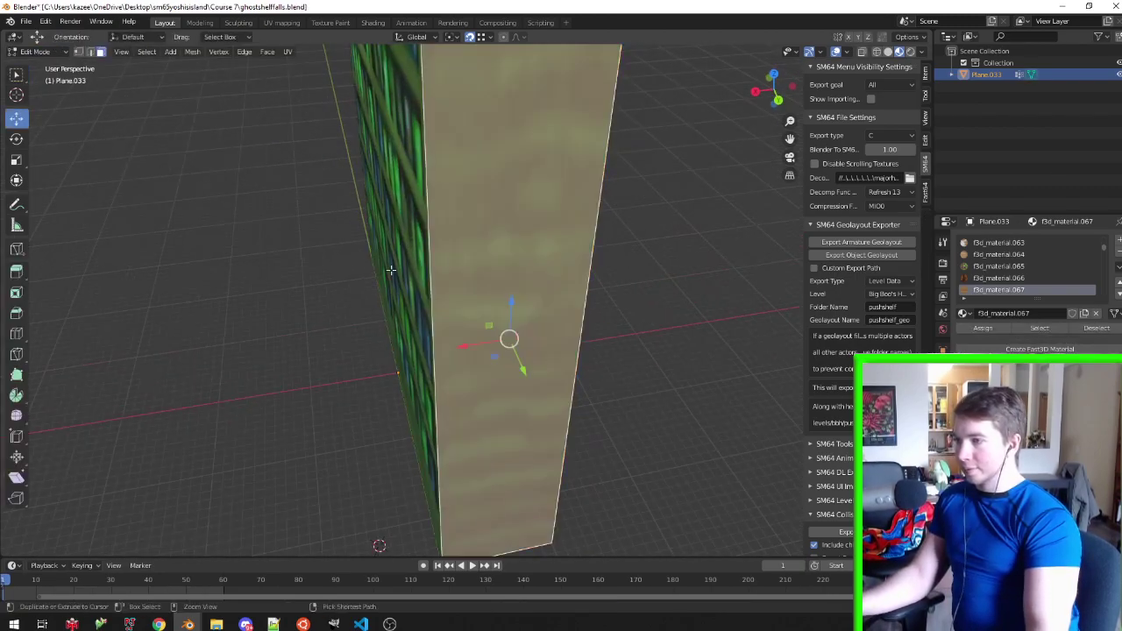
{"action": "key", "text": "ctrl+Tab"}
{"action": "left_click", "coordinate": [328, 259]}
{"action": "left_click", "coordinate": [382, 280]}
{"action": "right_click", "coordinate": [384, 283]}
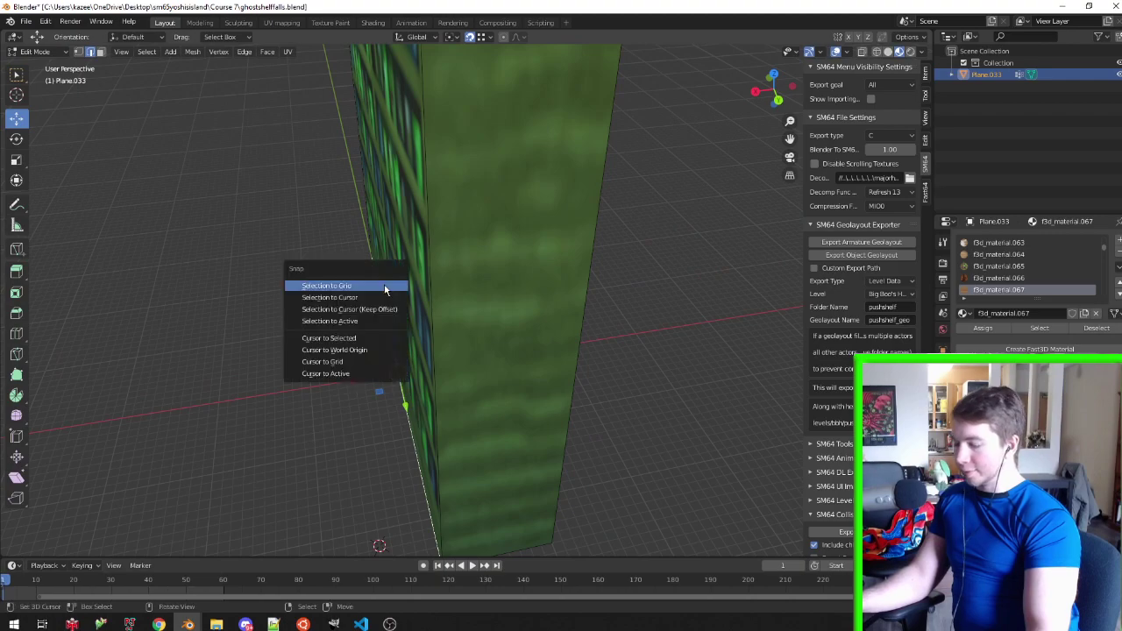
{"action": "left_click", "coordinate": [425, 306]}
{"action": "key", "text": "Tab"}
{"action": "mouse_move", "coordinate": [424, 307]}
{"action": "middle_mouse_down"}
{"action": "mouse_move", "coordinate": [453, 293]}
{"action": "mouse_move", "coordinate": [652, 330]}
{"action": "middle_mouse_up"}
{"action": "key", "text": "ctrl+s"}
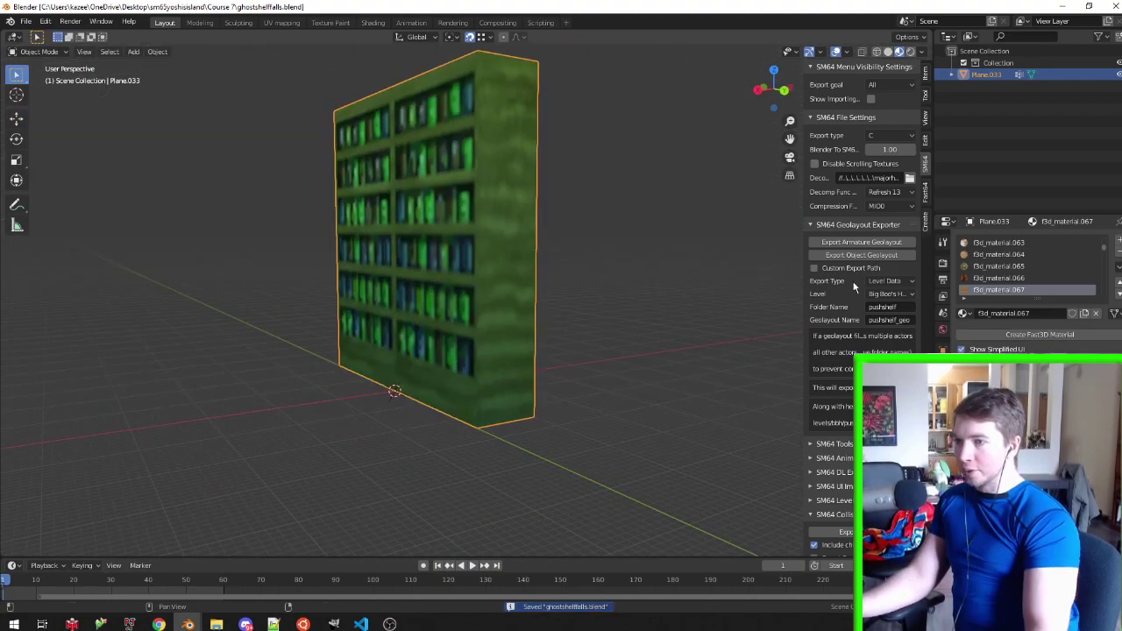
{"action": "type", "text": "fallshelf"}
{"action": "key", "text": "Return"}
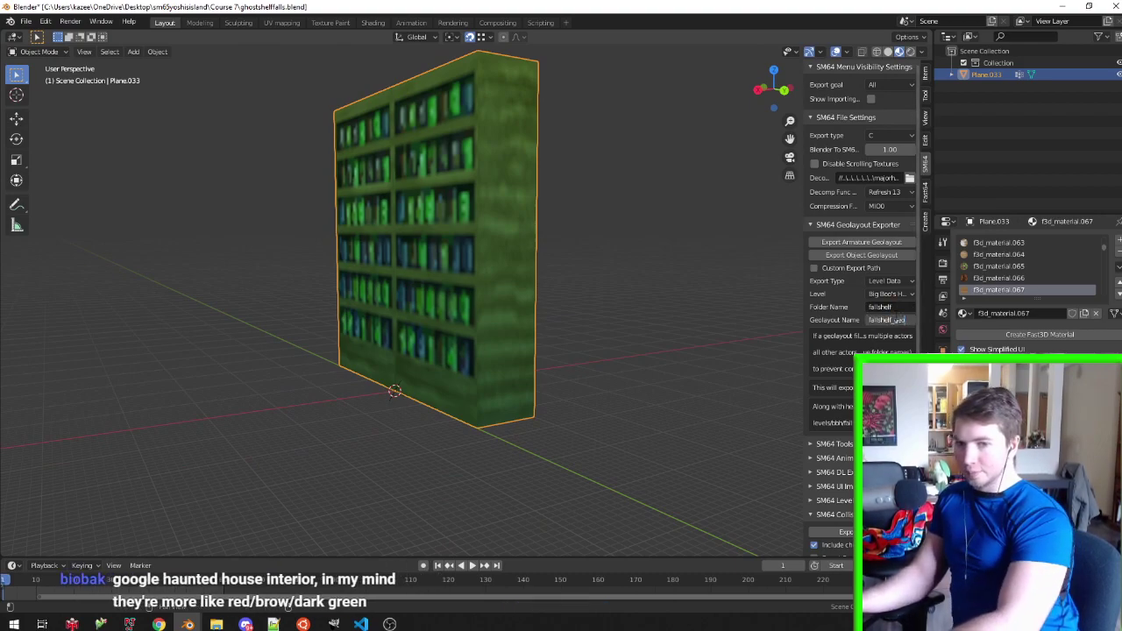
Save ghostshelffalls.blend again and switch to Chrome's 'haunted house interior' search
{"action": "middle_click_drag", "start_coordinate": [491, 263], "coordinate": [425, 248]}
{"action": "key", "text": "ctrl+s"}
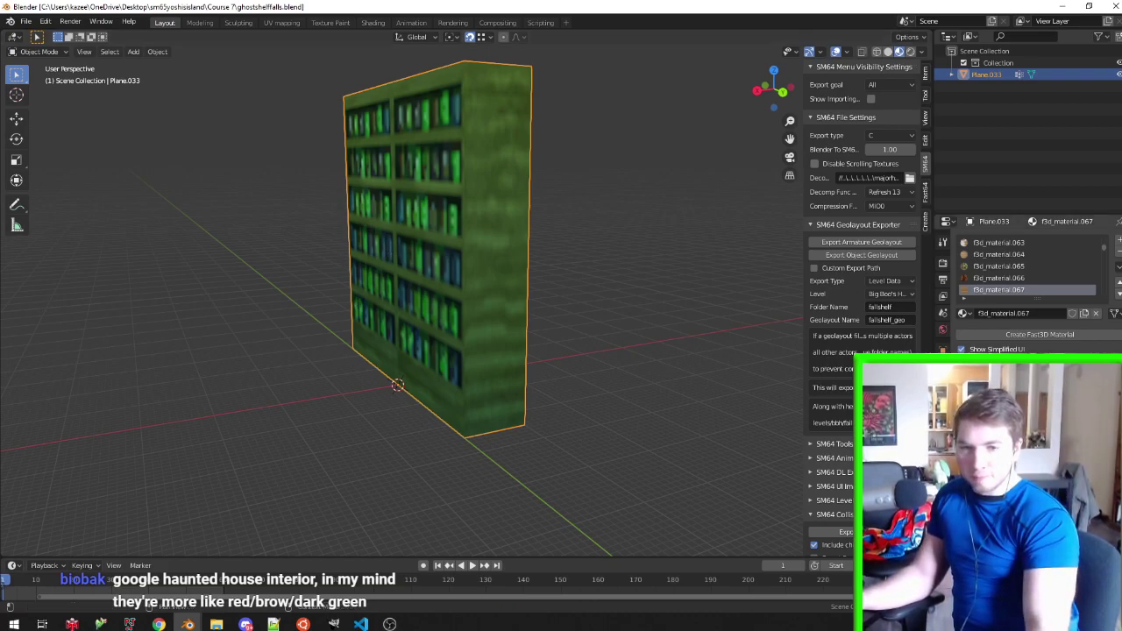
{"action": "key", "text": "alt+Tab"}
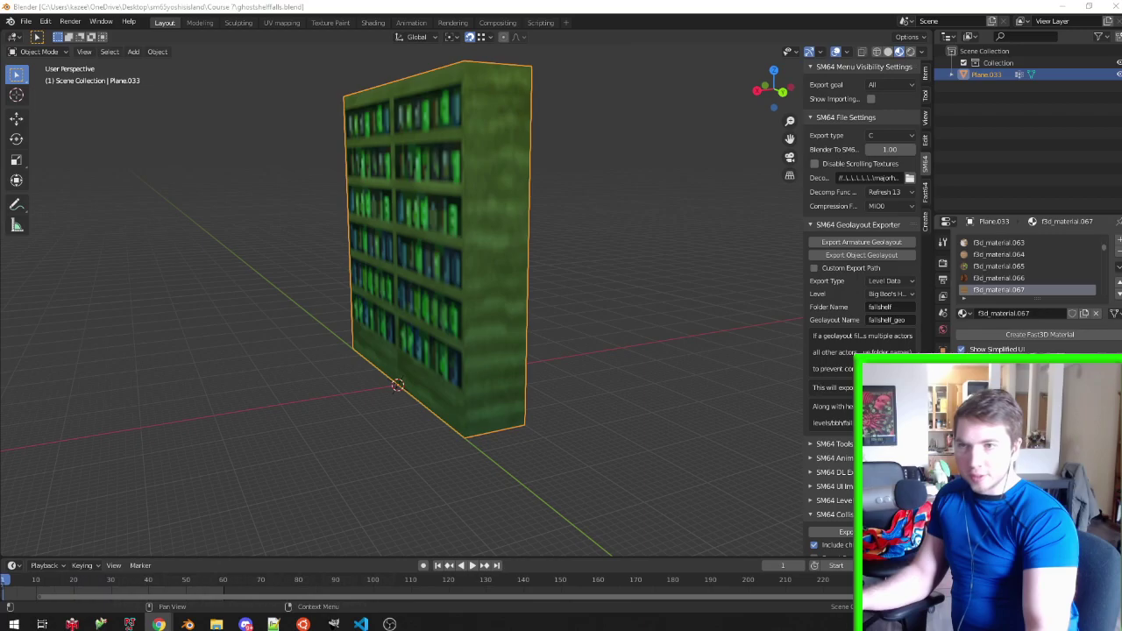
{"action": "key", "text": "alt+Tab"}
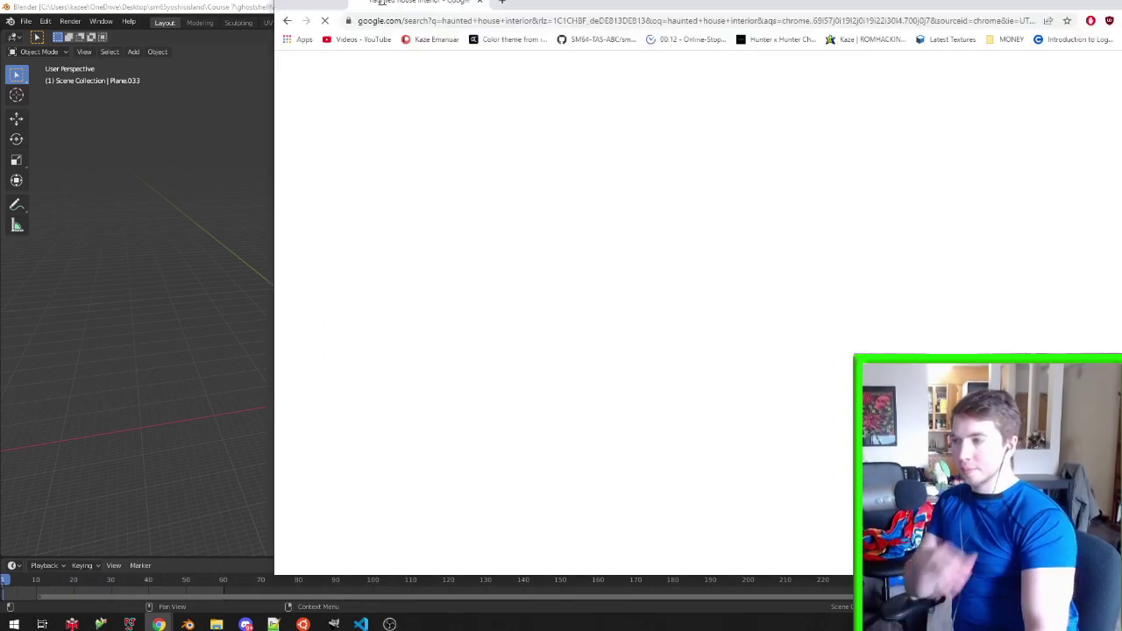
Browse the haunted house interior image results, previewing the Minecraft interior image
{"action": "left_click", "coordinate": [178, 129]}
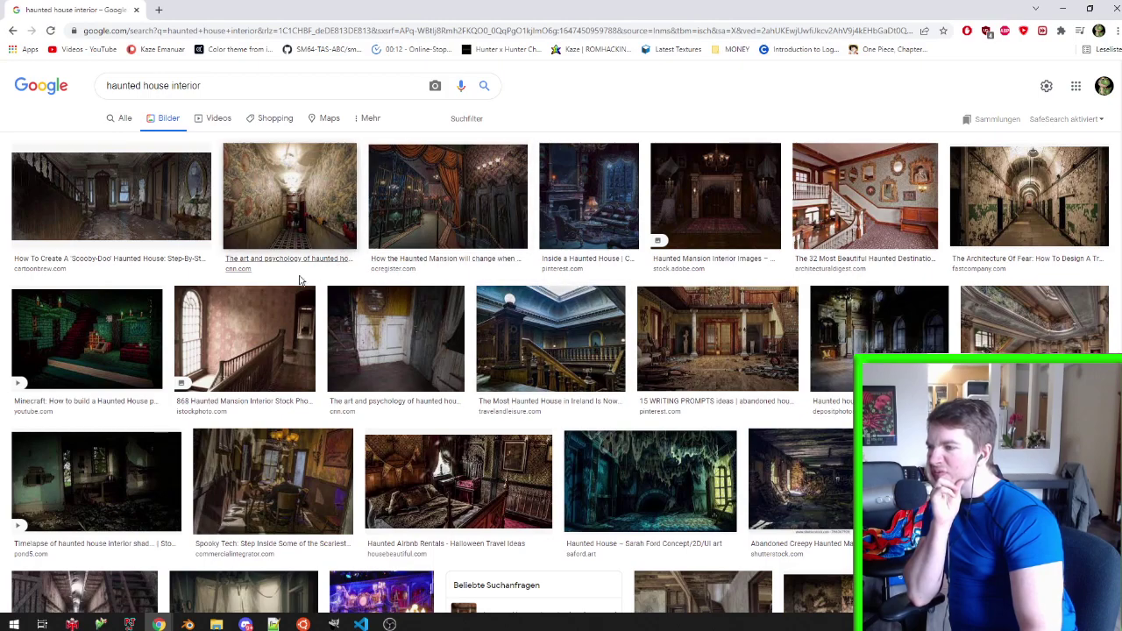
{"action": "scroll", "coordinate": [313, 275], "scroll_direction": "down", "scroll_amount": 2}
{"action": "left_click", "coordinate": [94, 232]}
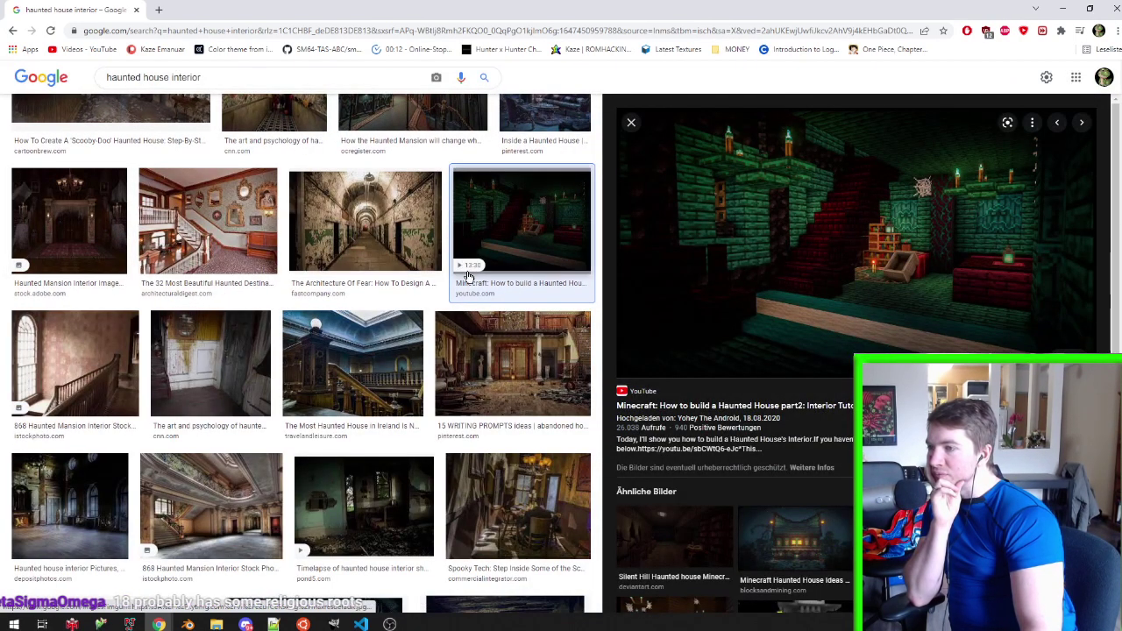
{"action": "scroll", "coordinate": [467, 274], "scroll_direction": "down", "scroll_amount": 2}
{"action": "scroll", "coordinate": [469, 277], "scroll_direction": "down", "scroll_amount": 2}
{"action": "scroll", "coordinate": [471, 281], "scroll_direction": "down", "scroll_amount": 2}
{"action": "scroll", "coordinate": [472, 287], "scroll_direction": "down", "scroll_amount": 2}
{"action": "scroll", "coordinate": [472, 287], "scroll_direction": "down", "scroll_amount": 2}
{"action": "scroll", "coordinate": [472, 287], "scroll_direction": "down", "scroll_amount": 2}
{"action": "scroll", "coordinate": [472, 287], "scroll_direction": "down", "scroll_amount": 2}
{"action": "scroll", "coordinate": [472, 287], "scroll_direction": "down", "scroll_amount": 2}
{"action": "scroll", "coordinate": [472, 286], "scroll_direction": "down", "scroll_amount": 2}
{"action": "scroll", "coordinate": [421, 277], "scroll_direction": "down", "scroll_amount": 2}
{"action": "scroll", "coordinate": [351, 263], "scroll_direction": "down", "scroll_amount": 2}
{"action": "scroll", "coordinate": [279, 251], "scroll_direction": "down", "scroll_amount": 2}
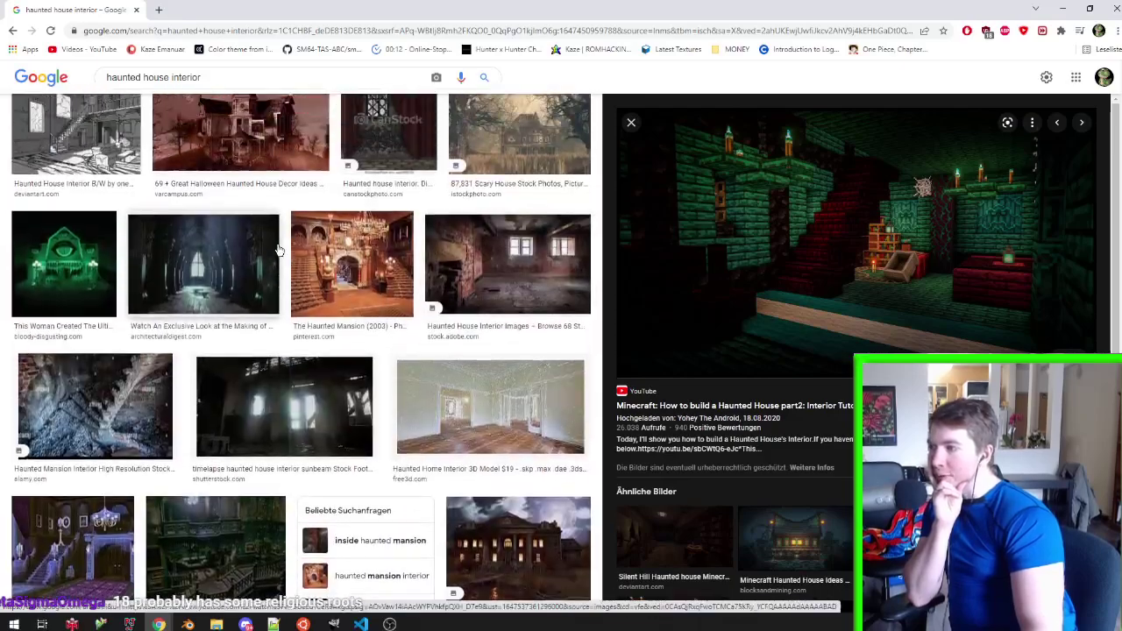
{"action": "scroll", "coordinate": [219, 176], "scroll_direction": "up", "scroll_amount": 1}
Search images for 'luigis mansion 1' and preview the Foyer, Kitchen and GameCube screenshots
{"action": "left_click", "coordinate": [101, 87]}
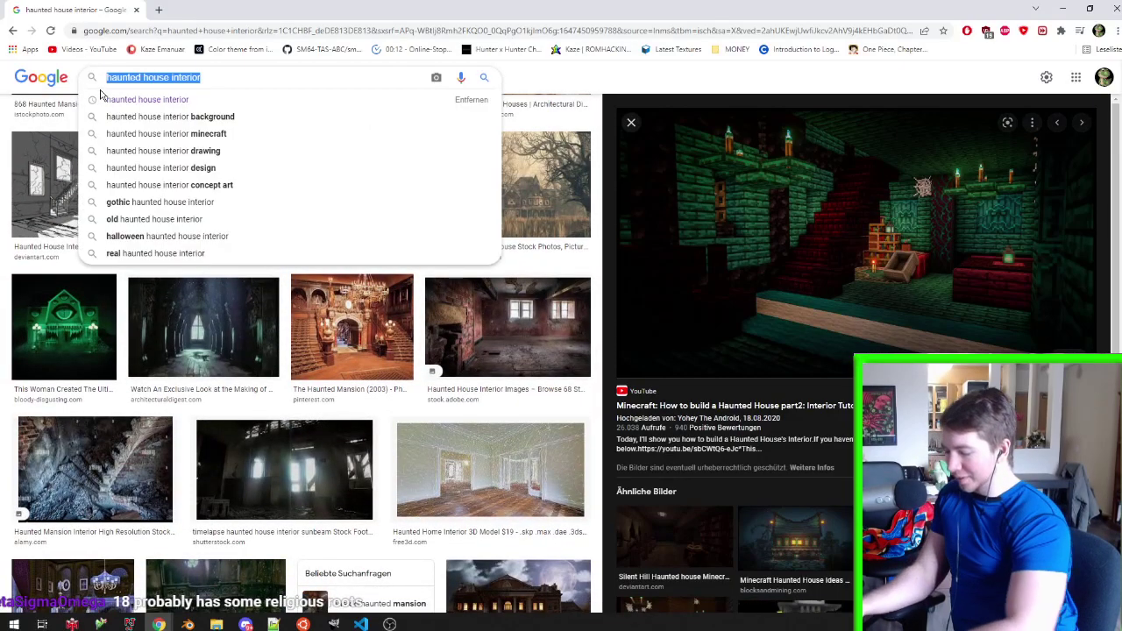
{"action": "type", "text": "luigis mansion 1"}
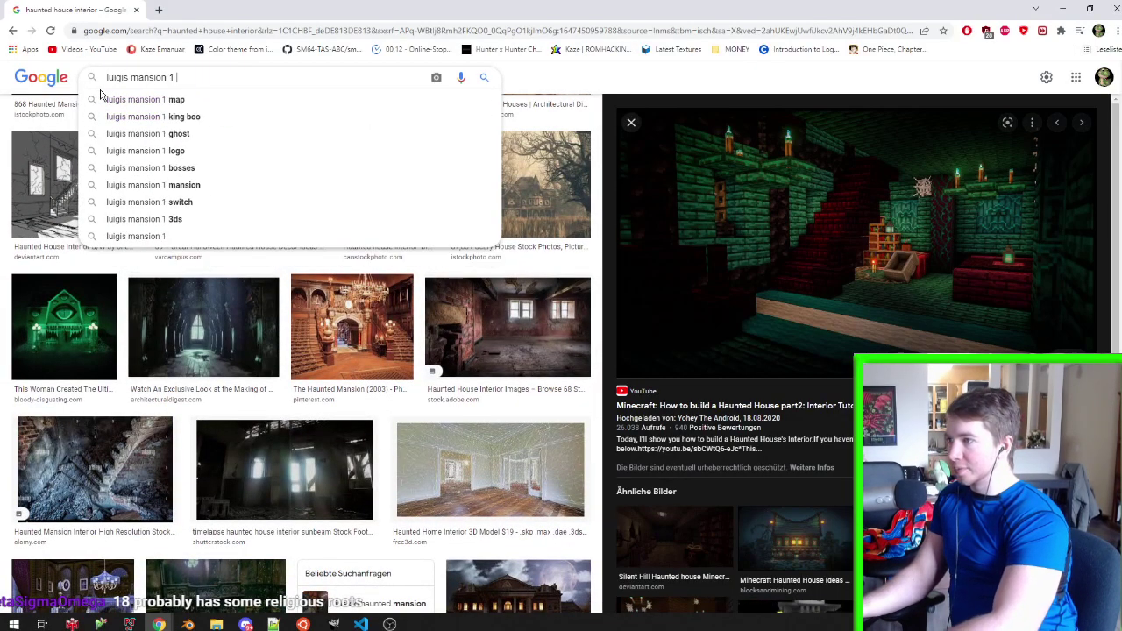
{"action": "key", "text": "Return"}
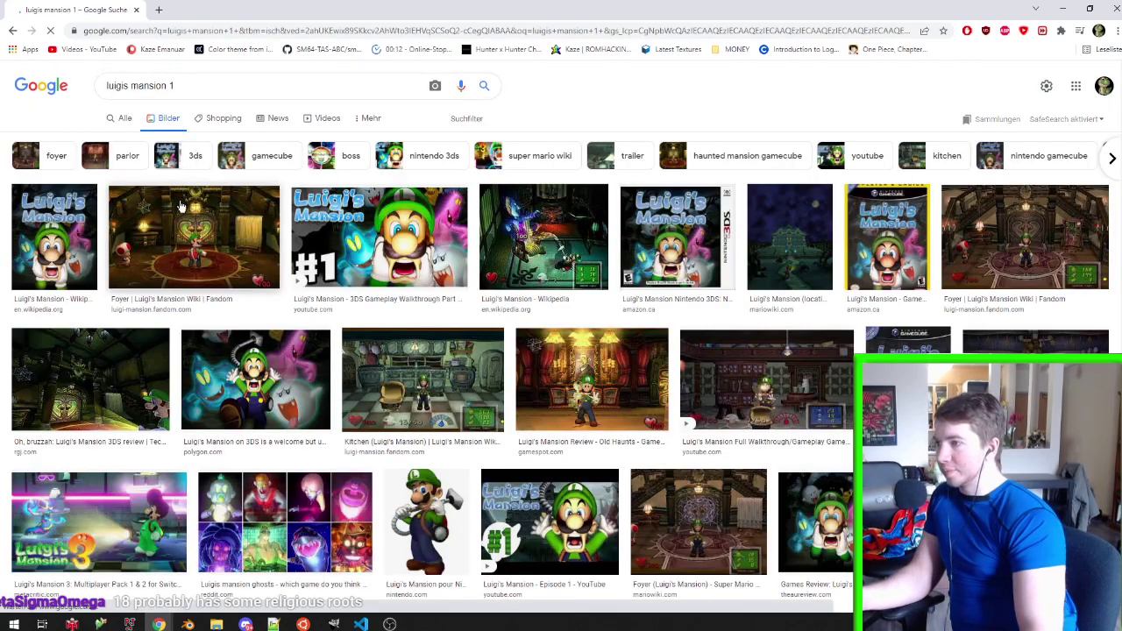
{"action": "left_click", "coordinate": [181, 207]}
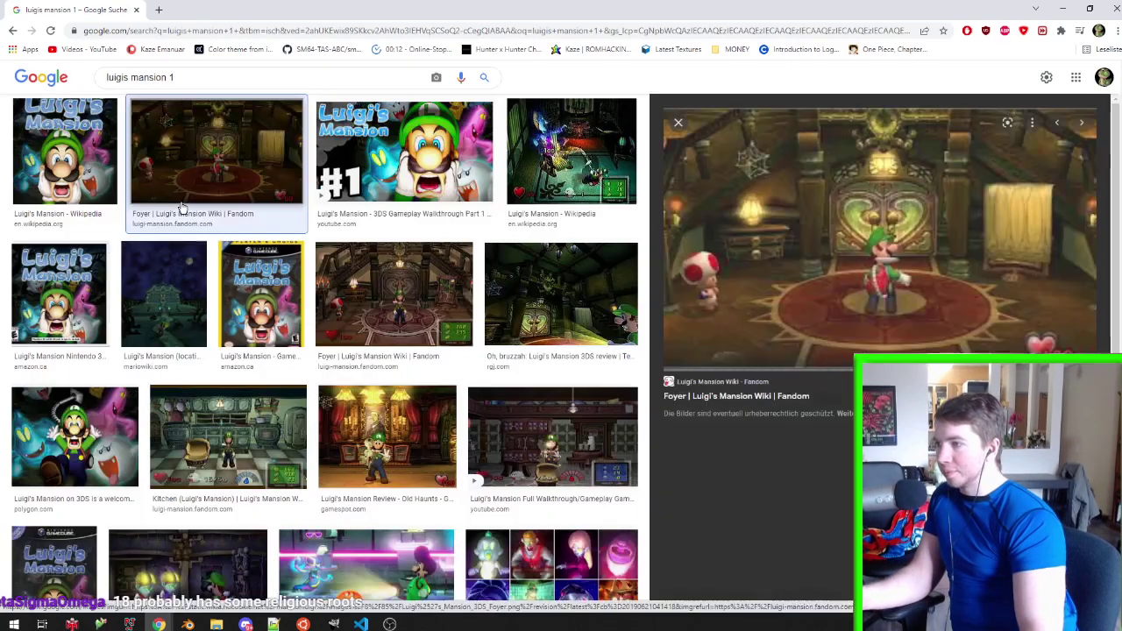
{"action": "left_click", "coordinate": [561, 331]}
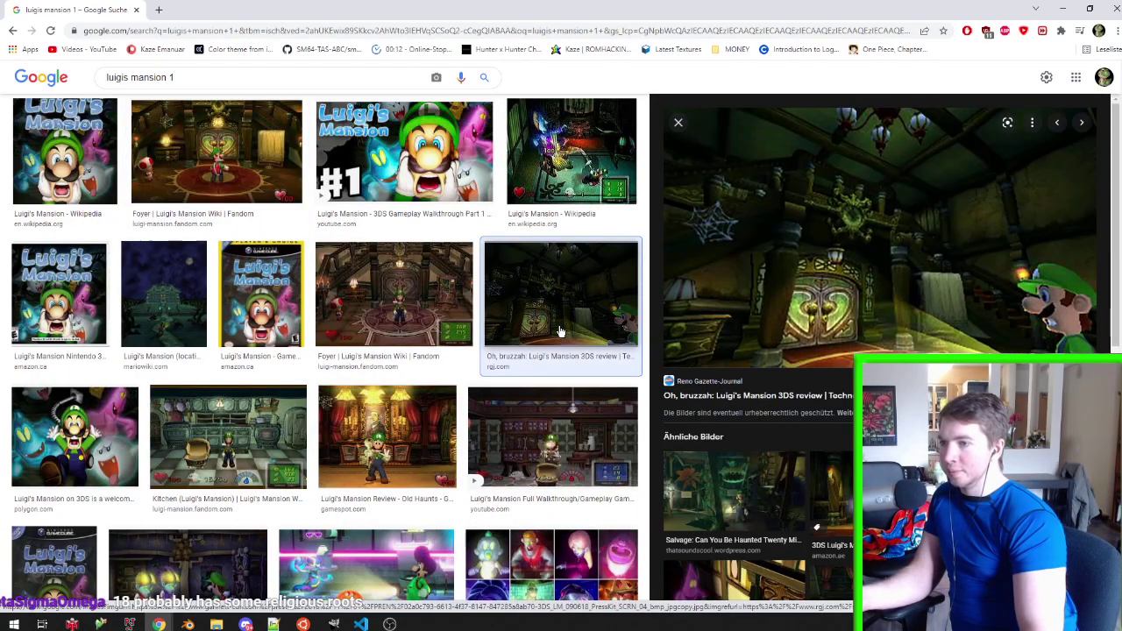
{"action": "scroll", "coordinate": [561, 331], "scroll_direction": "down", "scroll_amount": 2}
{"action": "scroll", "coordinate": [554, 329], "scroll_direction": "down", "scroll_amount": 3}
{"action": "scroll", "coordinate": [545, 326], "scroll_direction": "down", "scroll_amount": 3}
{"action": "scroll", "coordinate": [535, 324], "scroll_direction": "down", "scroll_amount": 3}
{"action": "scroll", "coordinate": [536, 323], "scroll_direction": "down", "scroll_amount": 2}
{"action": "scroll", "coordinate": [530, 324], "scroll_direction": "down", "scroll_amount": 1}
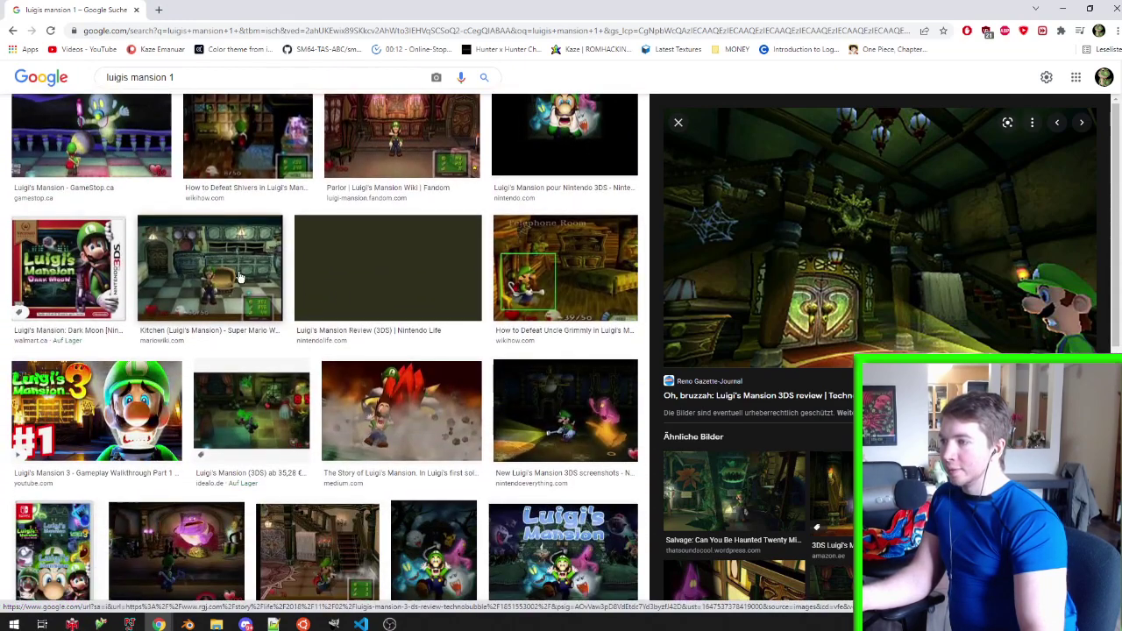
{"action": "left_click", "coordinate": [225, 273]}
{"action": "scroll", "coordinate": [225, 272], "scroll_direction": "down", "scroll_amount": 2}
{"action": "left_click", "coordinate": [289, 302]}
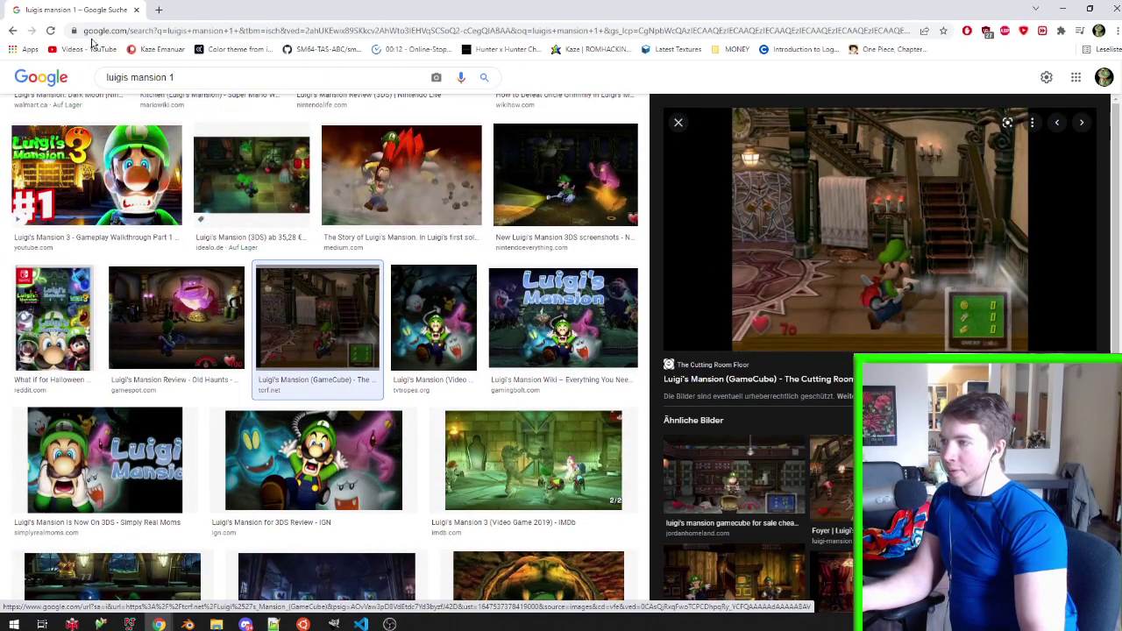
Close the browser and return to the Blender bookshelf view
{"action": "left_click", "coordinate": [137, 11]}
{"action": "scroll", "coordinate": [497, 213], "scroll_direction": "down", "scroll_amount": 3}
{"action": "mouse_move", "coordinate": [497, 213]}
{"action": "middle_mouse_down"}
{"action": "mouse_move", "coordinate": [520, 241]}
{"action": "mouse_move", "coordinate": [490, 241]}
{"action": "mouse_move", "coordinate": [469, 280]}
{"action": "middle_mouse_up"}
{"action": "scroll", "coordinate": [489, 241], "scroll_direction": "up", "scroll_amount": 2}
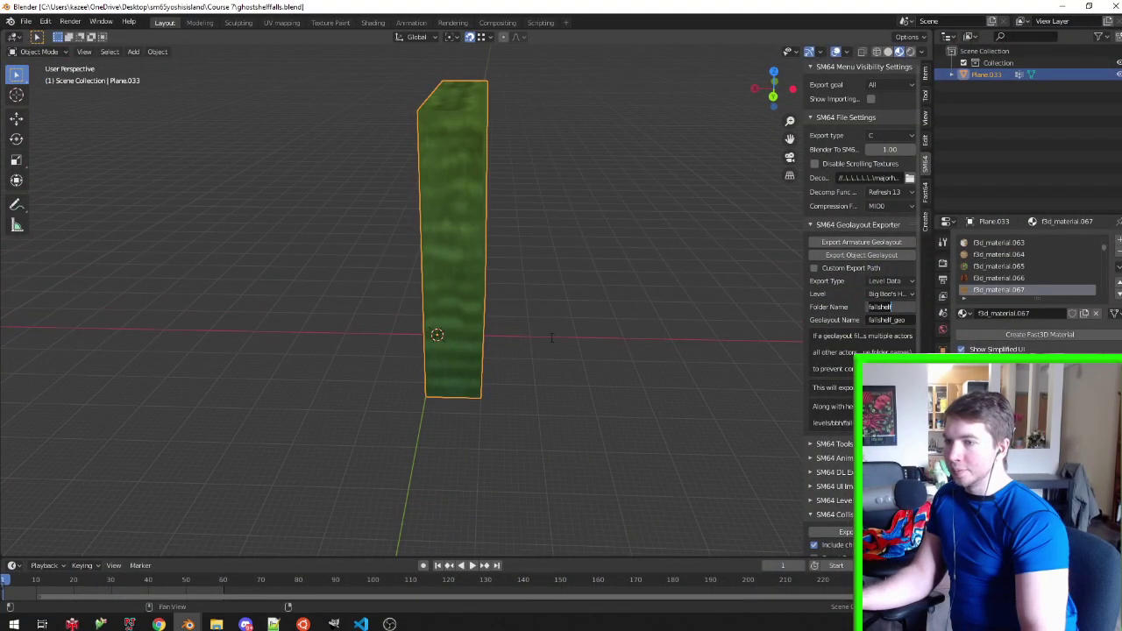
Confirm folder name fallshelf and set geolayout and collision export levels to Lethal Lava Land
{"action": "key", "text": "Return"}
{"action": "scroll", "coordinate": [862, 359], "scroll_direction": "down", "scroll_amount": 3}
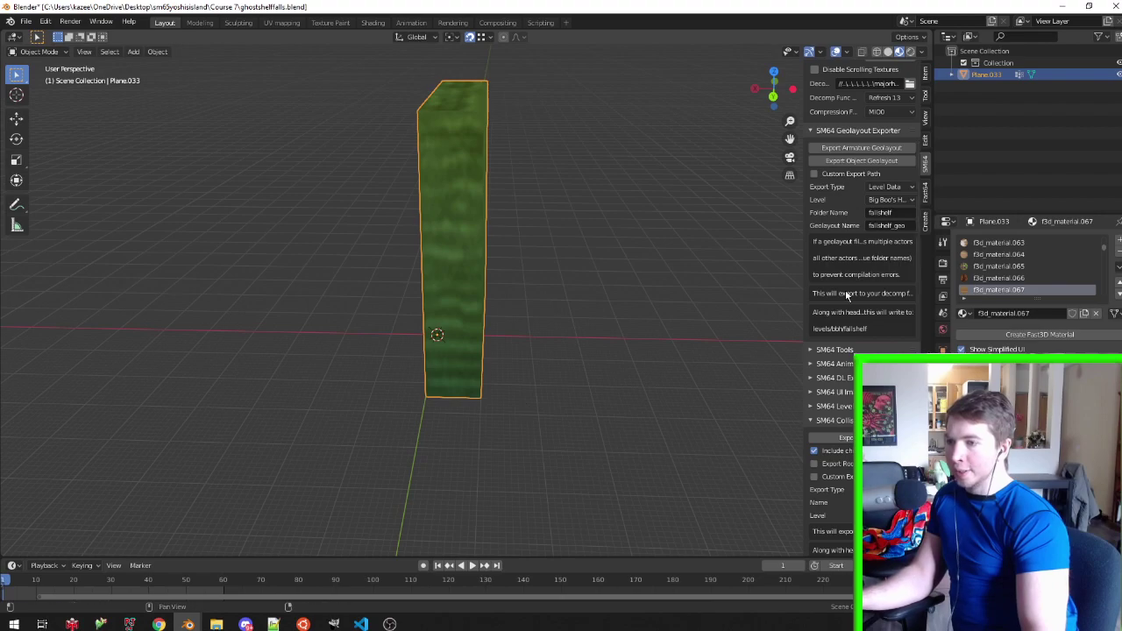
{"action": "left_click", "coordinate": [890, 200]}
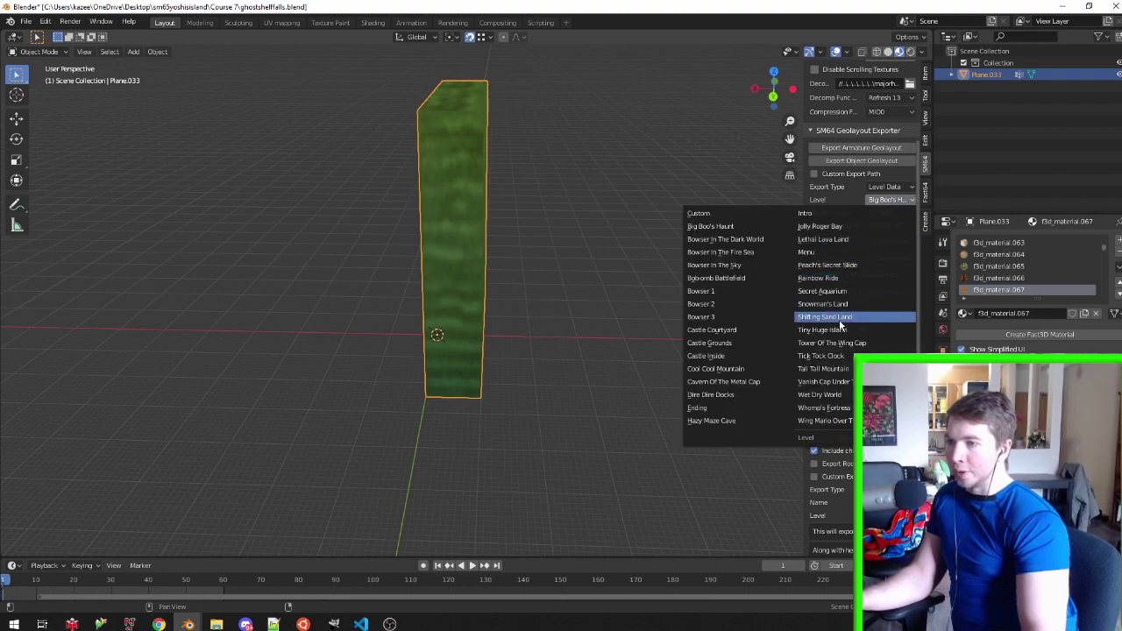
{"action": "left_click", "coordinate": [822, 239]}
{"action": "middle_click_drag", "start_coordinate": [462, 217], "coordinate": [478, 216]}
{"action": "key", "text": "ctrl+s"}
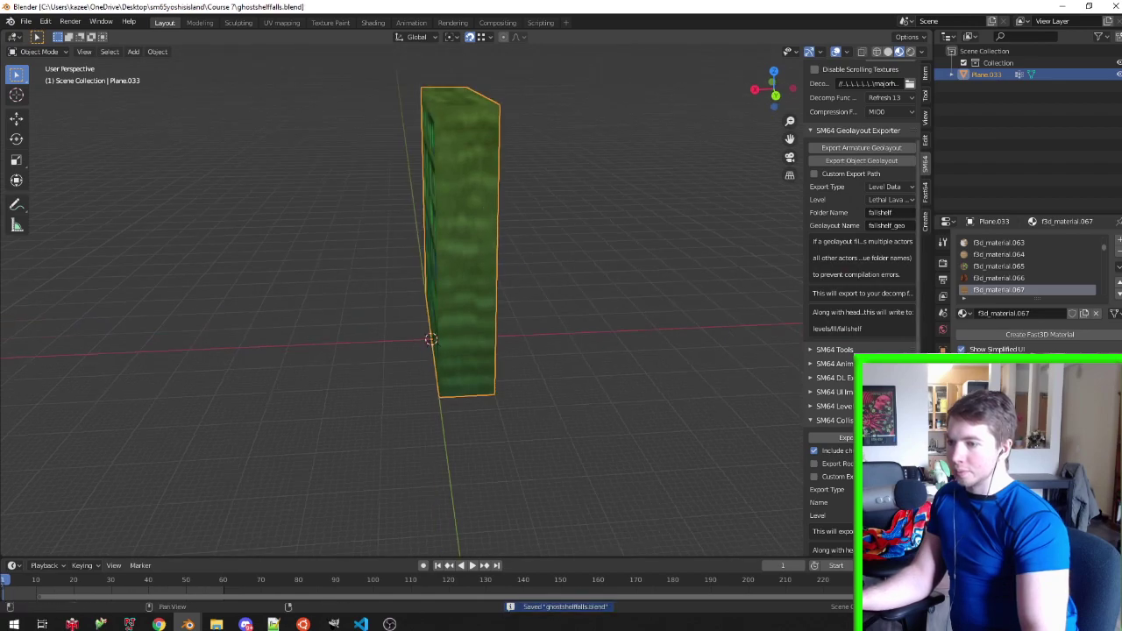
{"action": "left_click", "coordinate": [885, 515]}
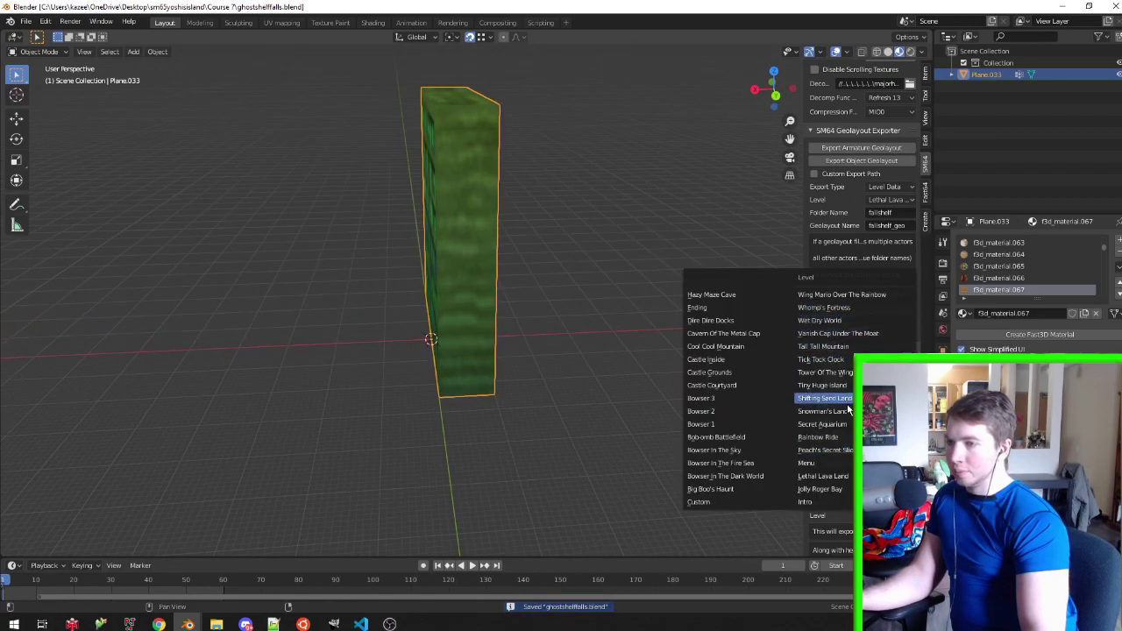
{"action": "left_click", "coordinate": [822, 476]}
{"action": "middle_click_drag", "start_coordinate": [520, 330], "coordinate": [560, 326]}
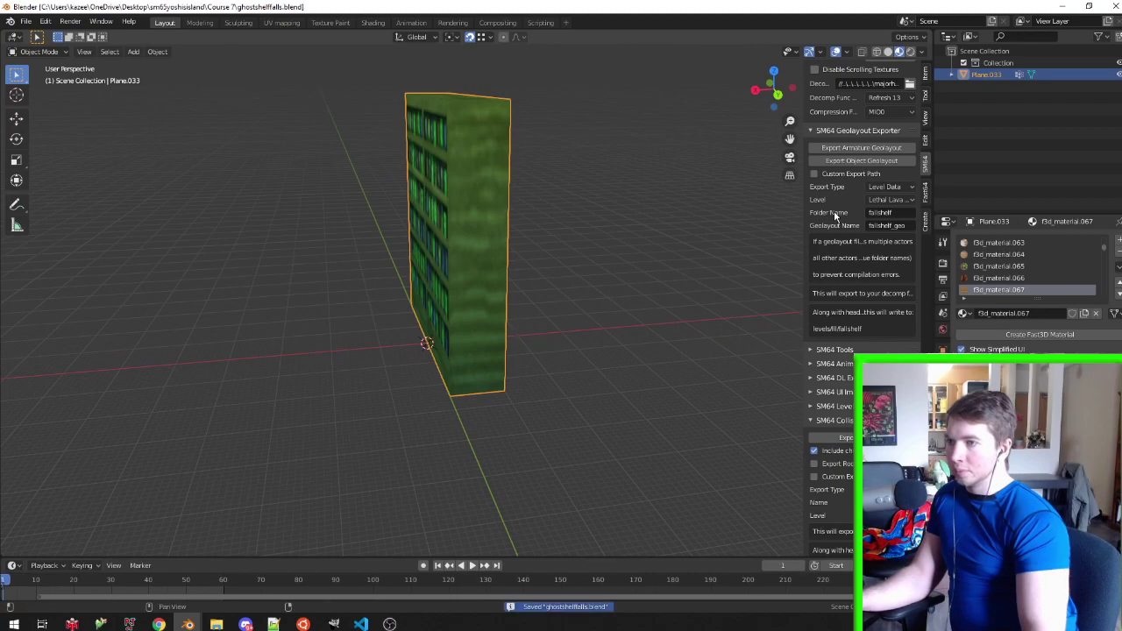
Export the bookshelf's object geolayout and switch to Visual Studio Code
{"action": "left_click", "coordinate": [871, 163]}
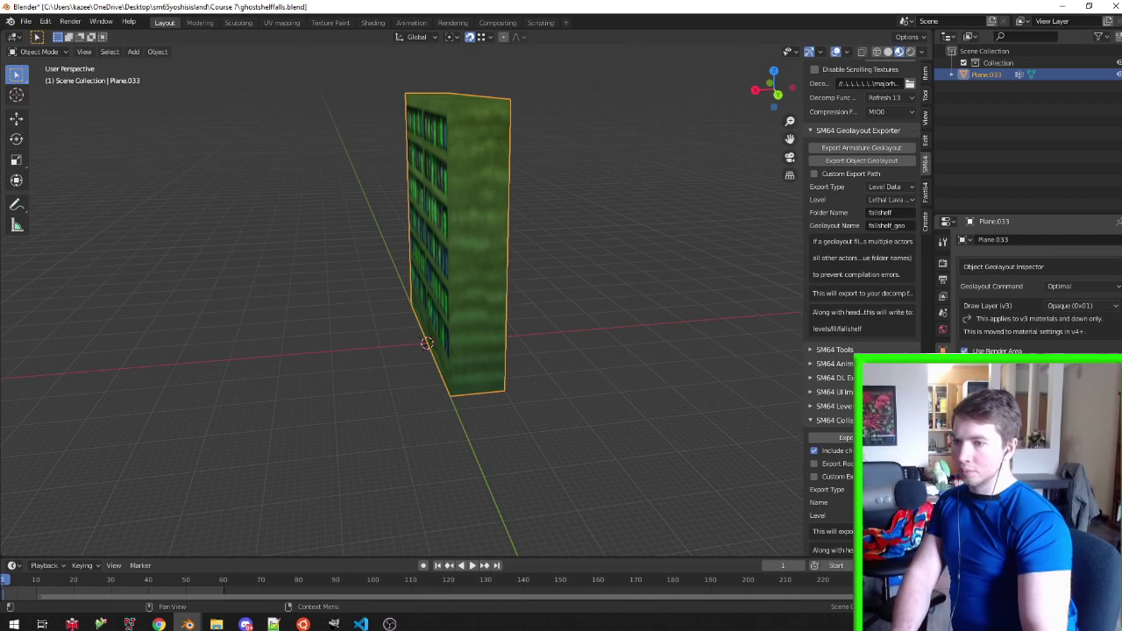
{"action": "mouse_move", "coordinate": [491, 271]}
{"action": "middle_mouse_down"}
{"action": "mouse_move", "coordinate": [536, 299]}
{"action": "mouse_move", "coordinate": [514, 275]}
{"action": "middle_mouse_up"}
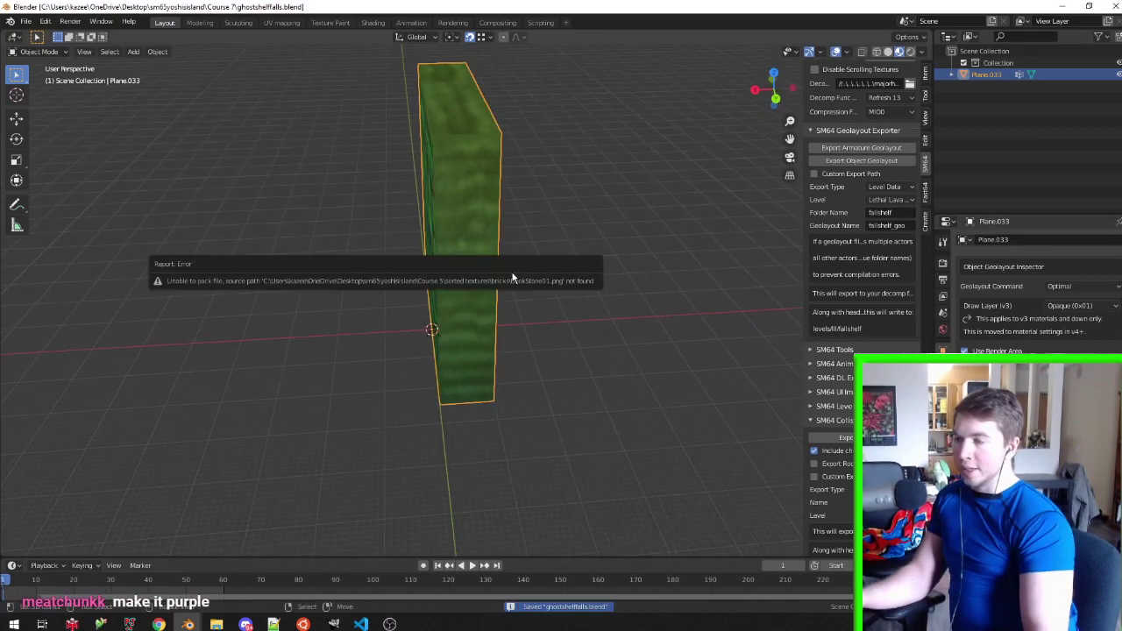
{"action": "left_click", "coordinate": [861, 162]}
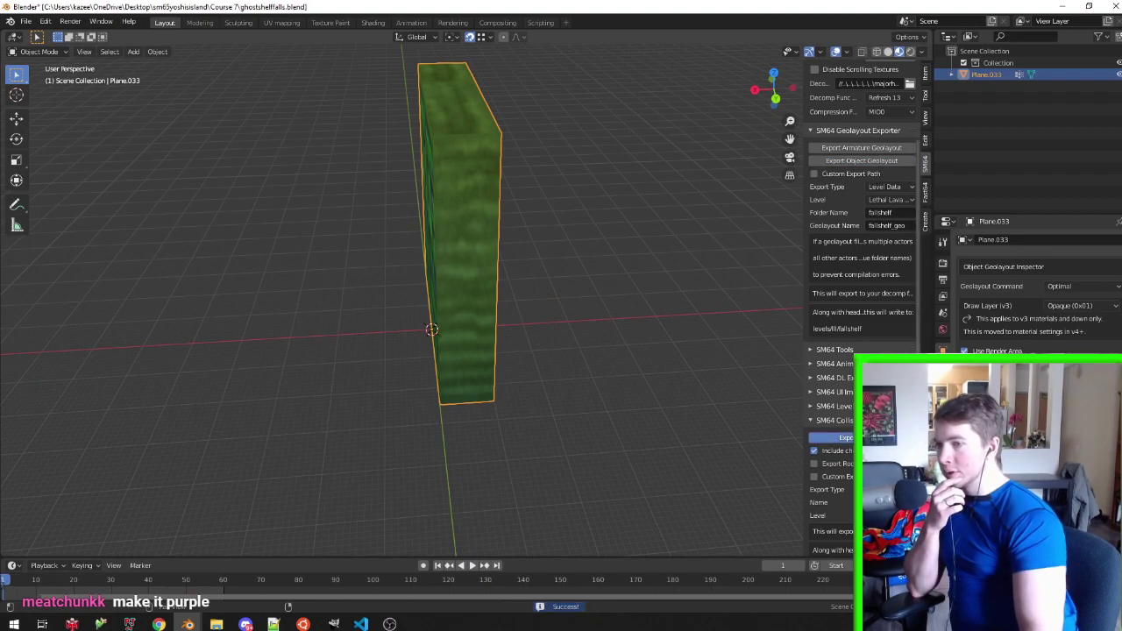
{"action": "left_click", "coordinate": [367, 624]}
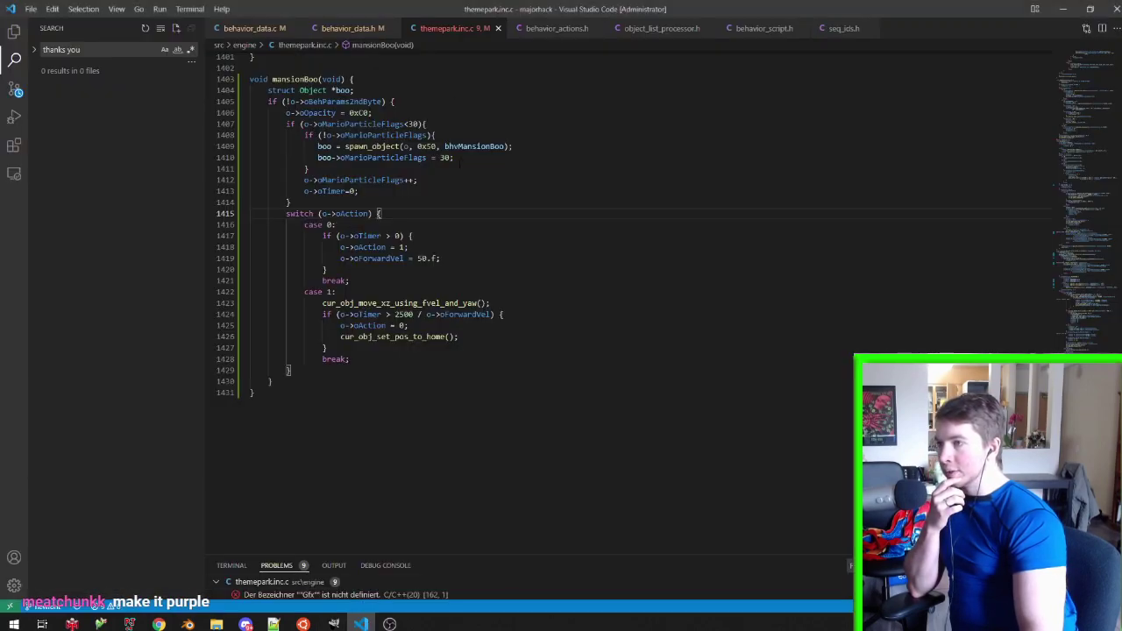
Search the project for lll_entry and open its model-loading section in script.c
{"action": "left_click", "coordinate": [359, 29]}
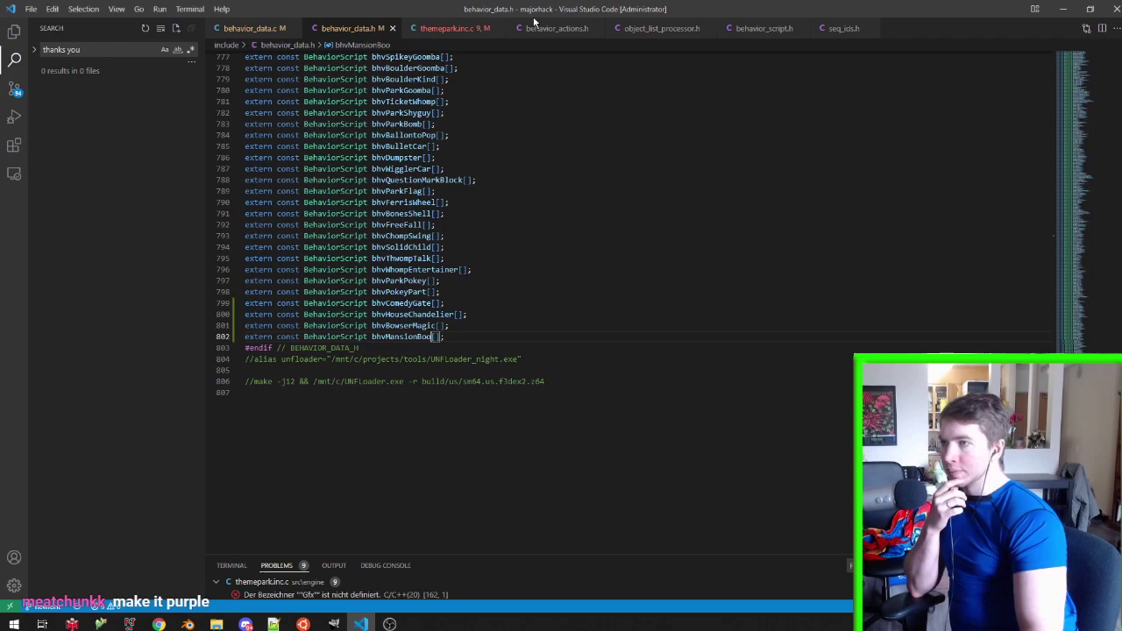
{"action": "triple_click", "coordinate": [81, 49]}
{"action": "type", "text": "b"}
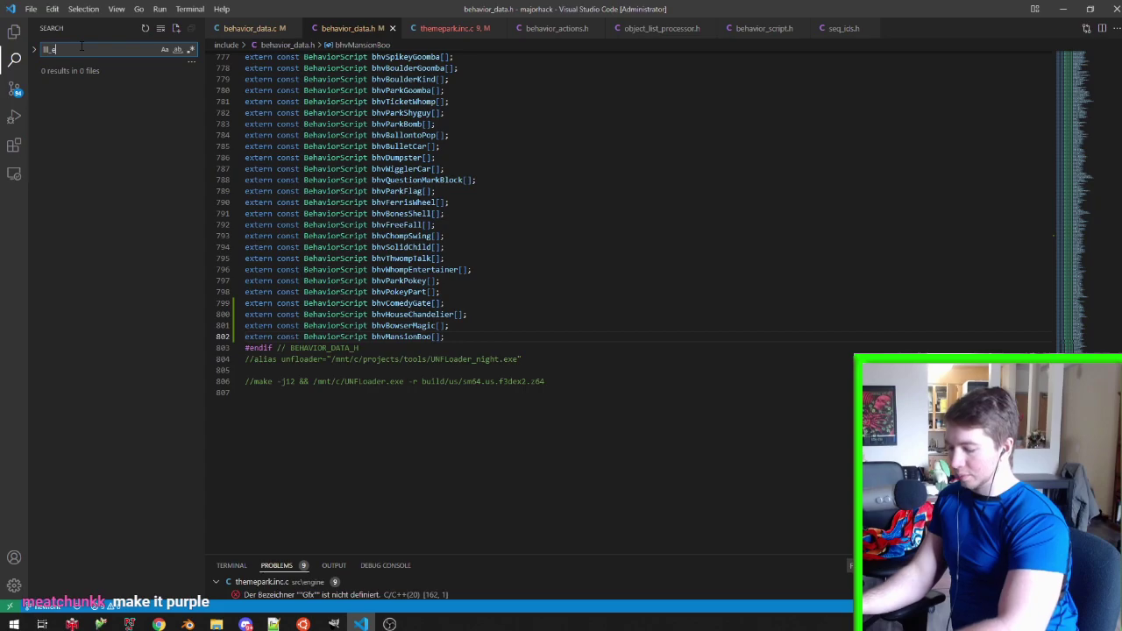
{"action": "type", "text": "ntry"}
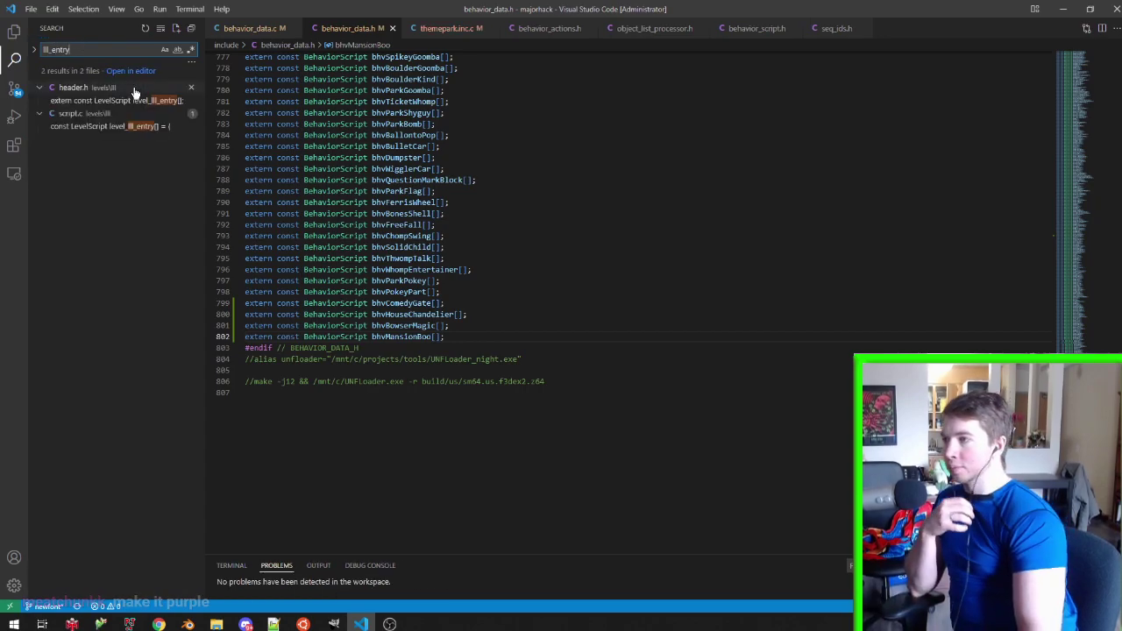
{"action": "left_click", "coordinate": [124, 127]}
{"action": "scroll", "coordinate": [496, 264], "scroll_direction": "down", "scroll_amount": 8}
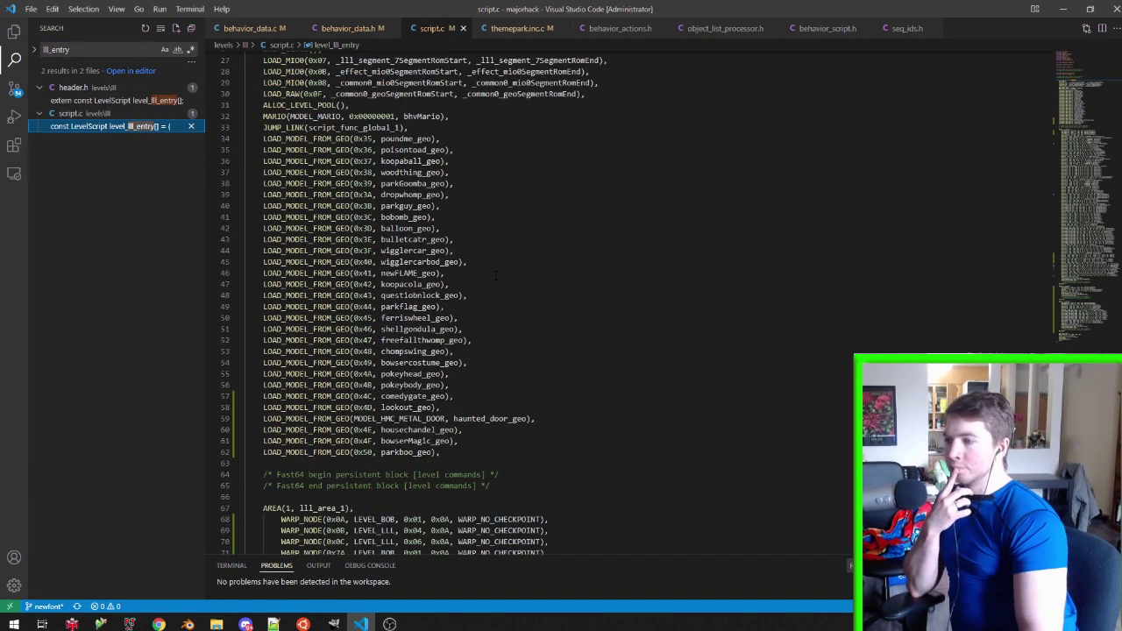
{"action": "scroll", "coordinate": [496, 265], "scroll_direction": "down", "scroll_amount": 5}
Duplicate the parkboo_geo load line as model 0x51 using fallshelf_geo, and save script.c
{"action": "left_click", "coordinate": [501, 265]}
{"action": "key", "text": "shift+Down"}
{"action": "key", "text": "ctrl+c"}
{"action": "key", "text": "Right"}
{"action": "key", "text": "ctrl+v"}
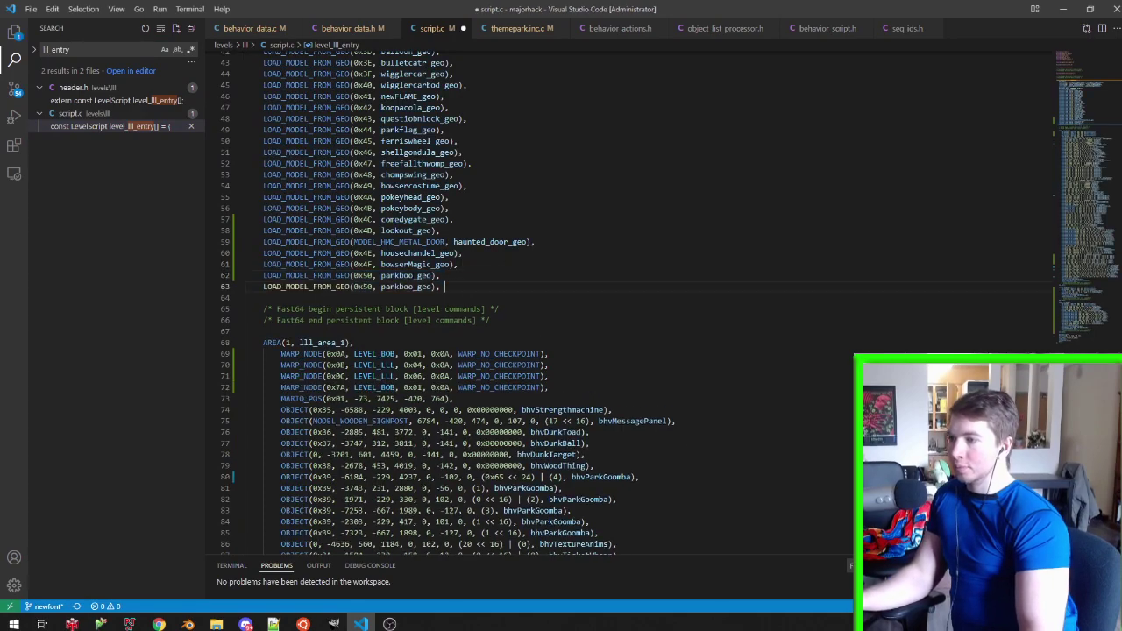
{"action": "type", "text": "0x51"}
{"action": "key", "text": "Escape"}
{"action": "key", "text": "BackSpace"}
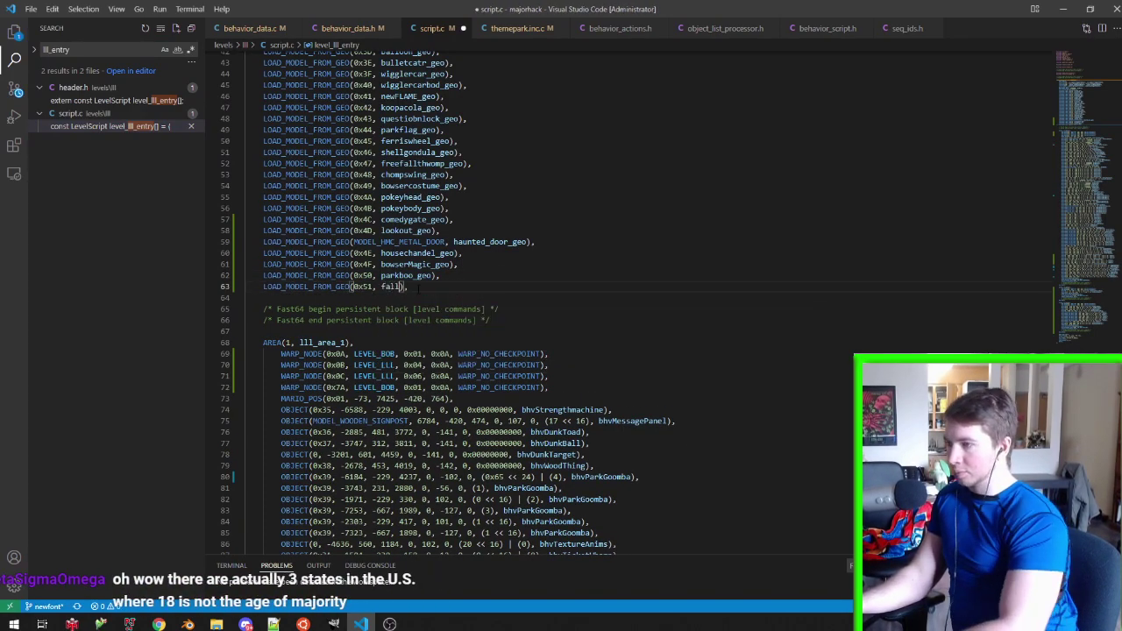
{"action": "type", "text": "fallshelf_g"}
{"action": "key", "text": "Return"}
{"action": "key", "text": "ctrl+s"}
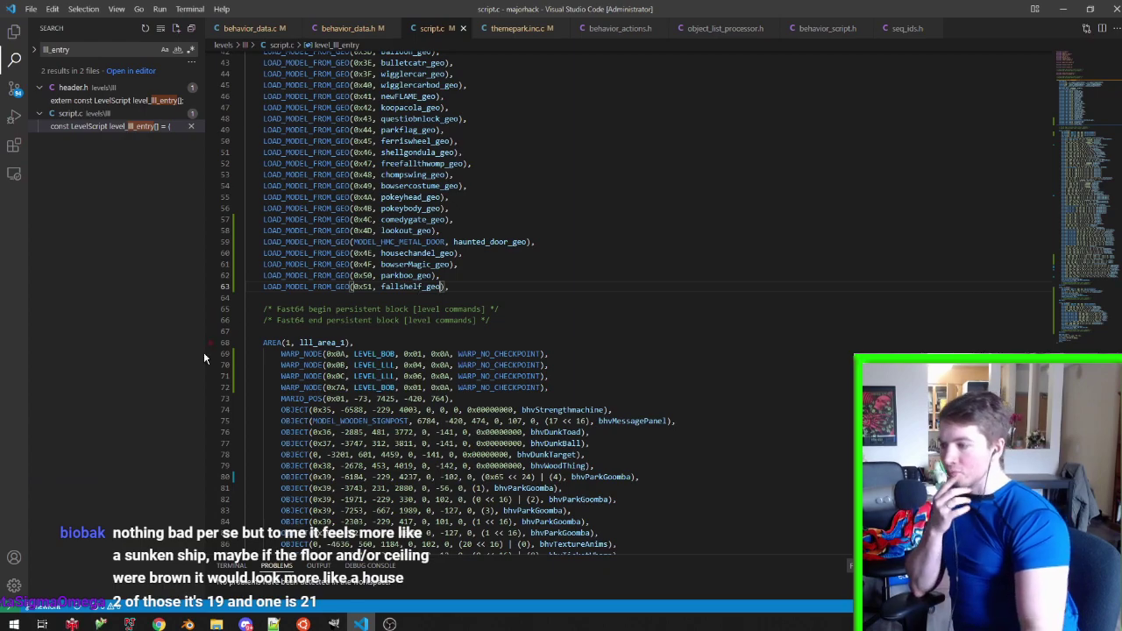
{"action": "left_click", "coordinate": [188, 623]}
Orbit and zoom around the theme park level to inspect the corridor and ledge
{"action": "left_click", "coordinate": [132, 570]}
{"action": "scroll", "coordinate": [297, 360], "scroll_direction": "down", "scroll_amount": 5}
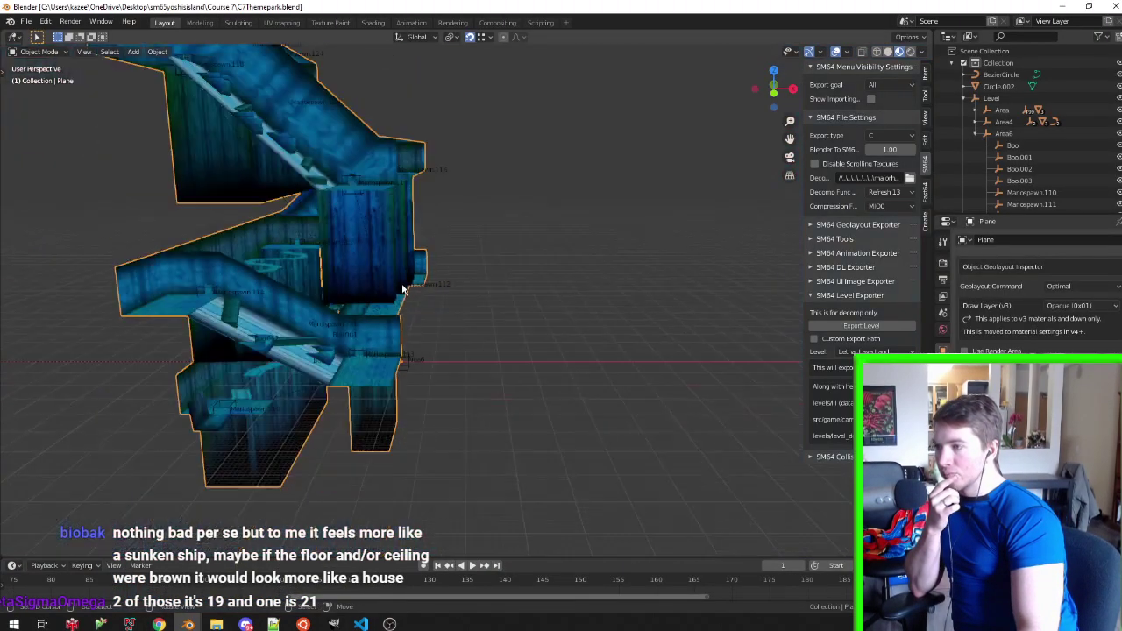
{"action": "middle_click_drag", "start_coordinate": [351, 333], "coordinate": [471, 295]}
{"action": "scroll", "coordinate": [471, 295], "scroll_direction": "up", "scroll_amount": 3}
{"action": "middle_click_drag", "start_coordinate": [464, 352], "coordinate": [327, 312]}
{"action": "scroll", "coordinate": [248, 292], "scroll_direction": "up", "scroll_amount": 4}
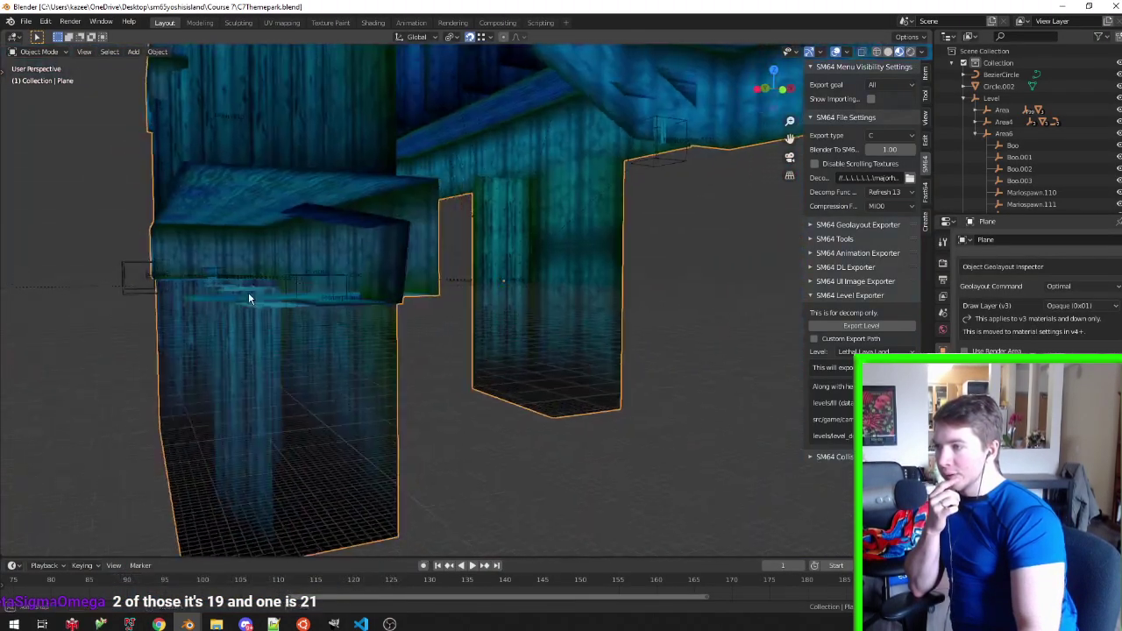
{"action": "middle_click_drag", "start_coordinate": [248, 292], "coordinate": [128, 271]}
{"action": "middle_click_drag", "start_coordinate": [186, 305], "coordinate": [183, 299]}
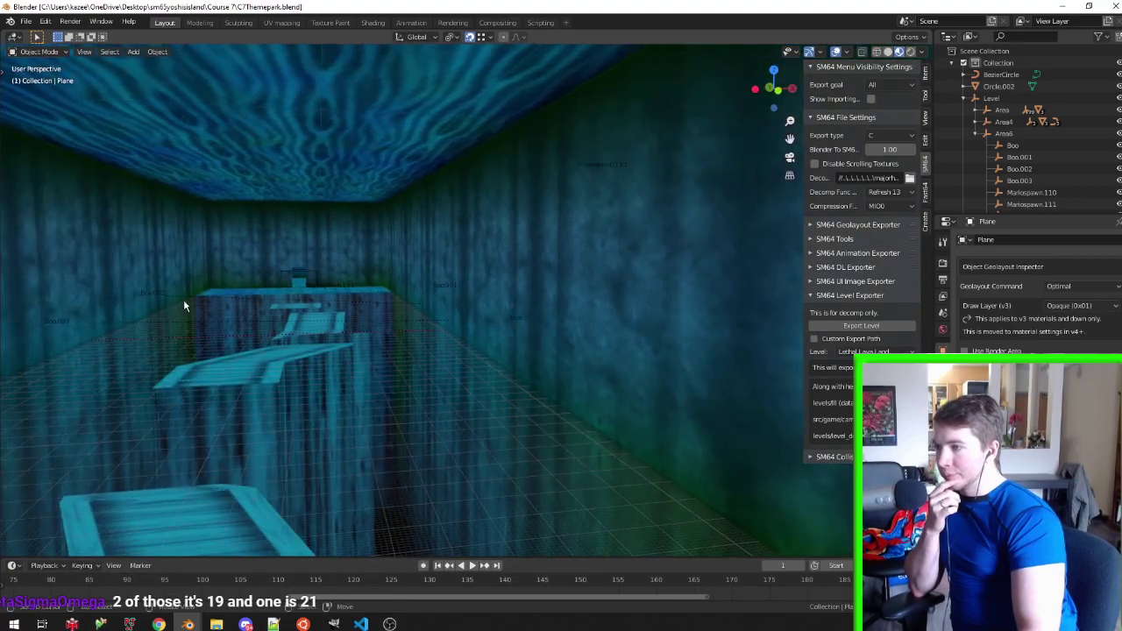
{"action": "scroll", "coordinate": [210, 303], "scroll_direction": "up", "scroll_amount": 3}
{"action": "scroll", "coordinate": [207, 308], "scroll_direction": "up", "scroll_amount": 3}
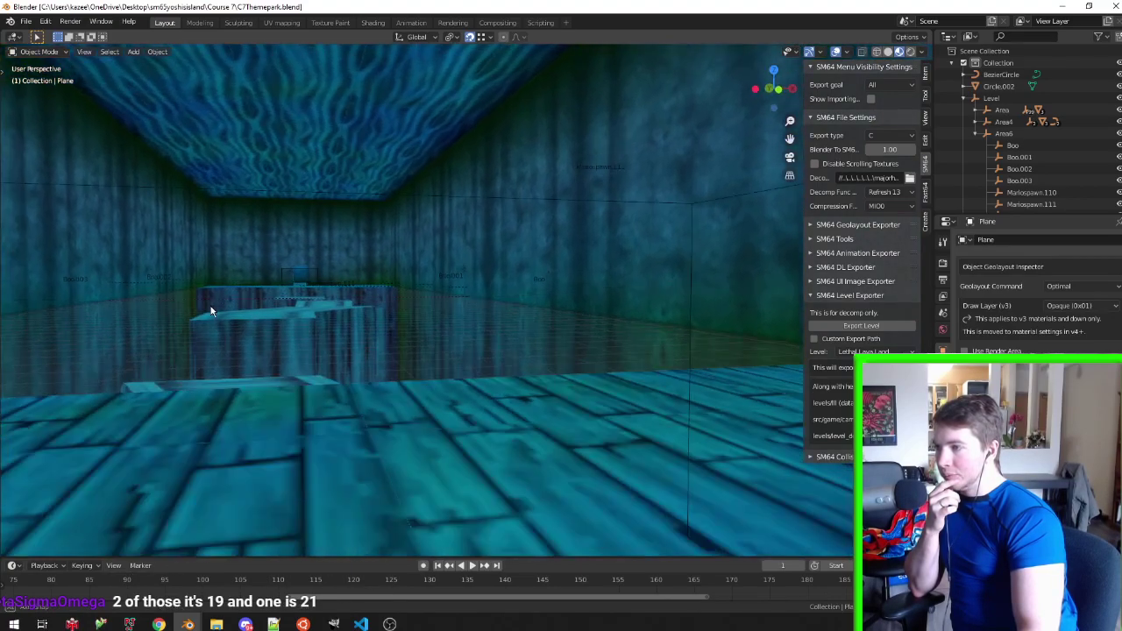
{"action": "scroll", "coordinate": [212, 307], "scroll_direction": "down", "scroll_amount": 2}
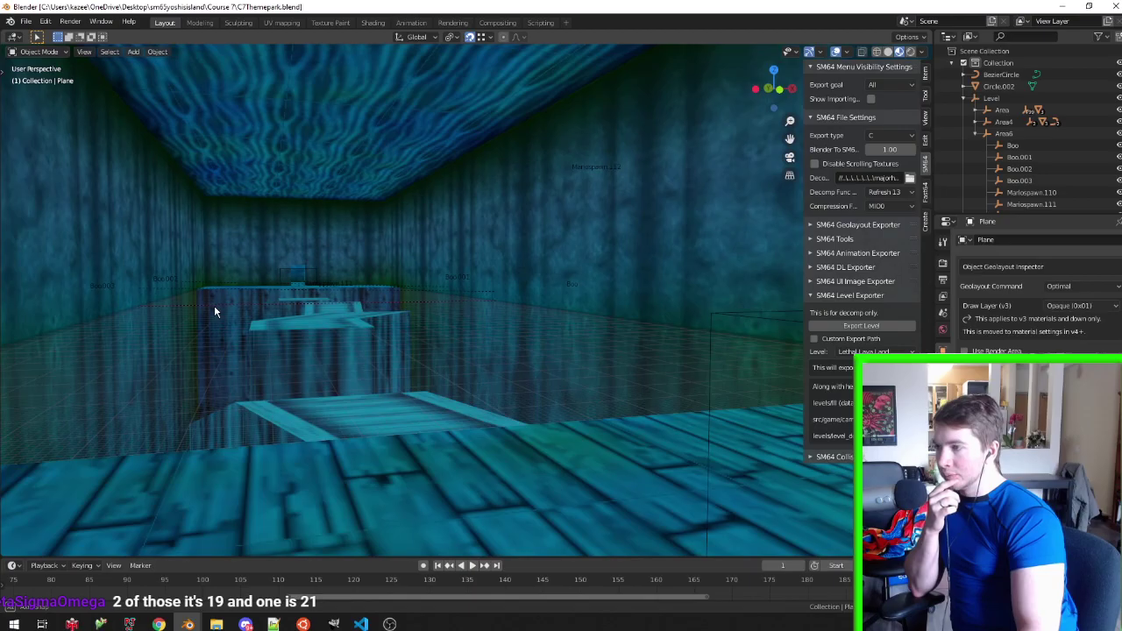
{"action": "scroll", "coordinate": [214, 307], "scroll_direction": "down", "scroll_amount": 1}
{"action": "scroll", "coordinate": [212, 311], "scroll_direction": "down", "scroll_amount": 5}
{"action": "mouse_move", "coordinate": [200, 310]}
{"action": "middle_mouse_down"}
{"action": "mouse_move", "coordinate": [501, 351]}
{"action": "mouse_move", "coordinate": [298, 350]}
{"action": "mouse_move", "coordinate": [244, 324]}
{"action": "mouse_move", "coordinate": [596, 376]}
{"action": "mouse_move", "coordinate": [500, 320]}
{"action": "mouse_move", "coordinate": [366, 301]}
{"action": "mouse_move", "coordinate": [333, 316]}
{"action": "mouse_move", "coordinate": [363, 301]}
{"action": "mouse_move", "coordinate": [466, 300]}
{"action": "mouse_move", "coordinate": [302, 294]}
{"action": "mouse_move", "coordinate": [538, 444]}
{"action": "mouse_move", "coordinate": [429, 336]}
{"action": "mouse_move", "coordinate": [566, 326]}
{"action": "mouse_move", "coordinate": [449, 341]}
{"action": "middle_mouse_up"}
{"action": "scroll", "coordinate": [501, 351], "scroll_direction": "up", "scroll_amount": 5}
{"action": "scroll", "coordinate": [244, 324], "scroll_direction": "up", "scroll_amount": 2}
{"action": "scroll", "coordinate": [225, 310], "scroll_direction": "up", "scroll_amount": 2}
{"action": "scroll", "coordinate": [562, 360], "scroll_direction": "down", "scroll_amount": 5}
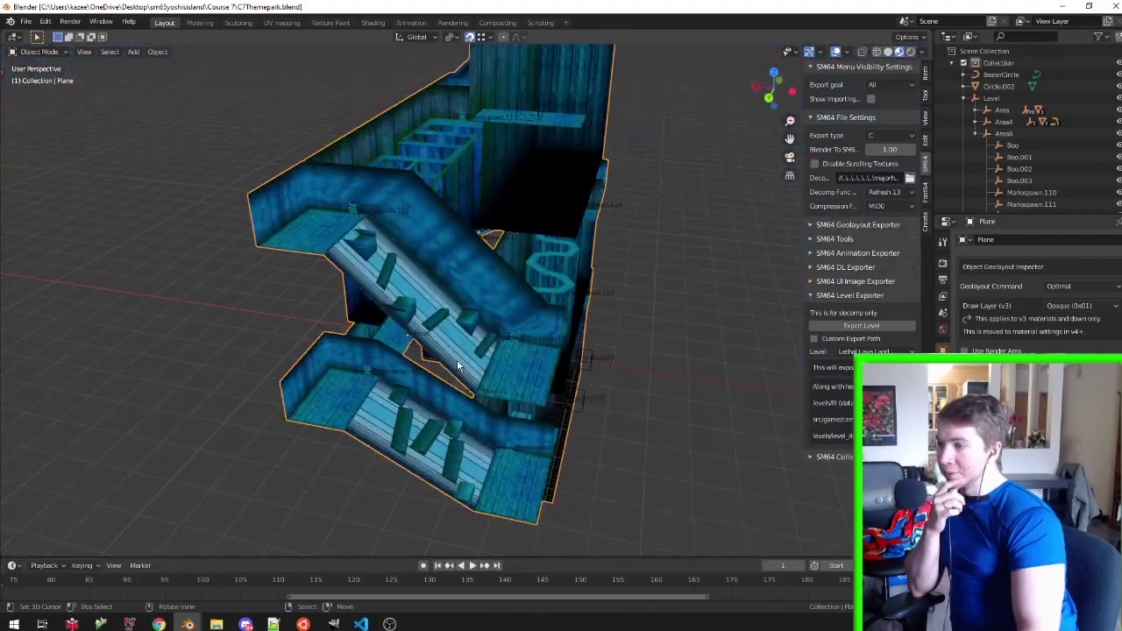
{"action": "mouse_move", "coordinate": [562, 360]}
{"action": "middle_mouse_down"}
{"action": "mouse_move", "coordinate": [380, 321]}
{"action": "mouse_move", "coordinate": [370, 291]}
{"action": "mouse_move", "coordinate": [384, 267]}
{"action": "mouse_move", "coordinate": [343, 277]}
{"action": "mouse_move", "coordinate": [414, 256]}
{"action": "mouse_move", "coordinate": [454, 264]}
{"action": "mouse_move", "coordinate": [403, 318]}
{"action": "mouse_move", "coordinate": [371, 330]}
{"action": "mouse_move", "coordinate": [342, 386]}
{"action": "middle_mouse_up"}
{"action": "scroll", "coordinate": [377, 280], "scroll_direction": "up", "scroll_amount": 4}
{"action": "scroll", "coordinate": [400, 294], "scroll_direction": "up", "scroll_amount": 2}
Save C7Themepark.blend and bring the ghostshelffalls.blend window to the front
{"action": "key", "text": "ctrl+s"}
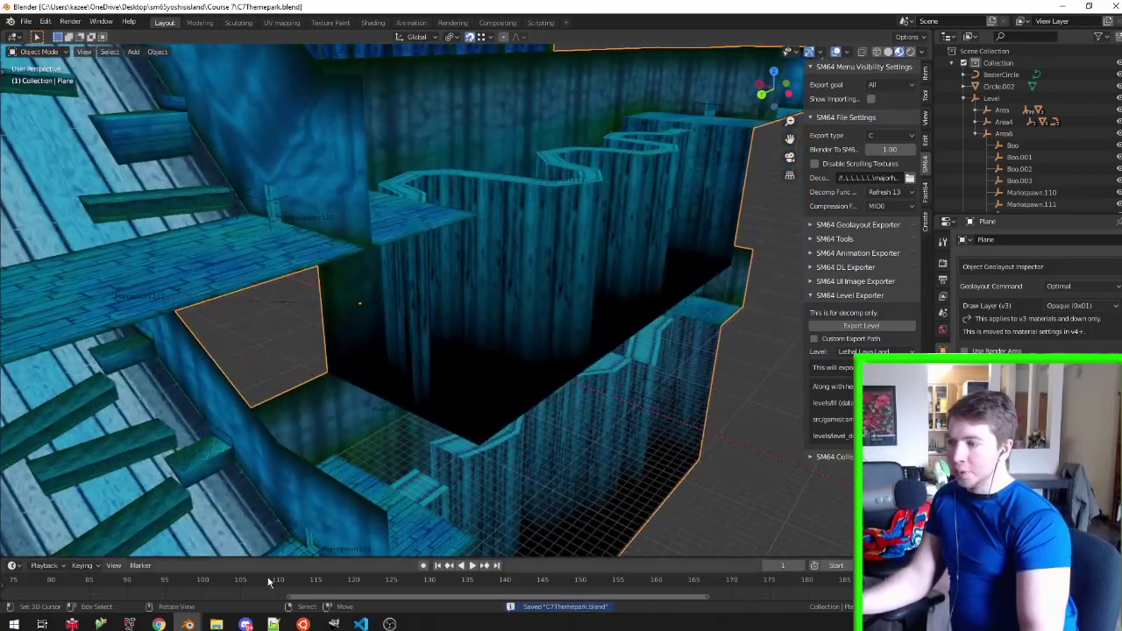
{"action": "left_click", "coordinate": [275, 538]}
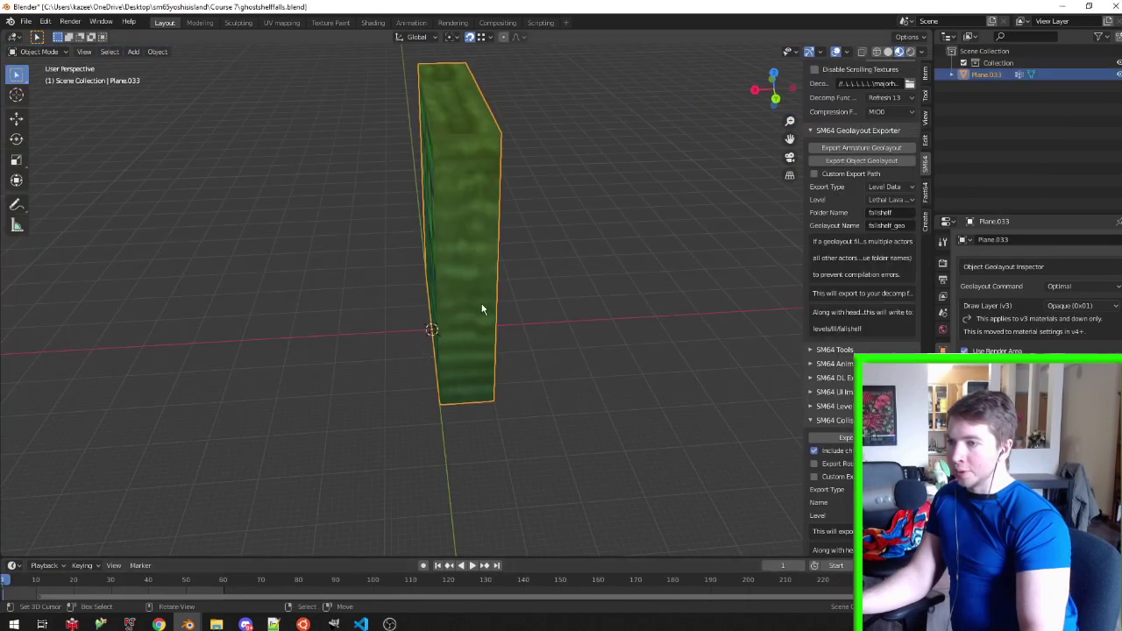
{"action": "left_click", "coordinate": [188, 623]}
{"action": "mouse_move", "coordinate": [188, 623]}
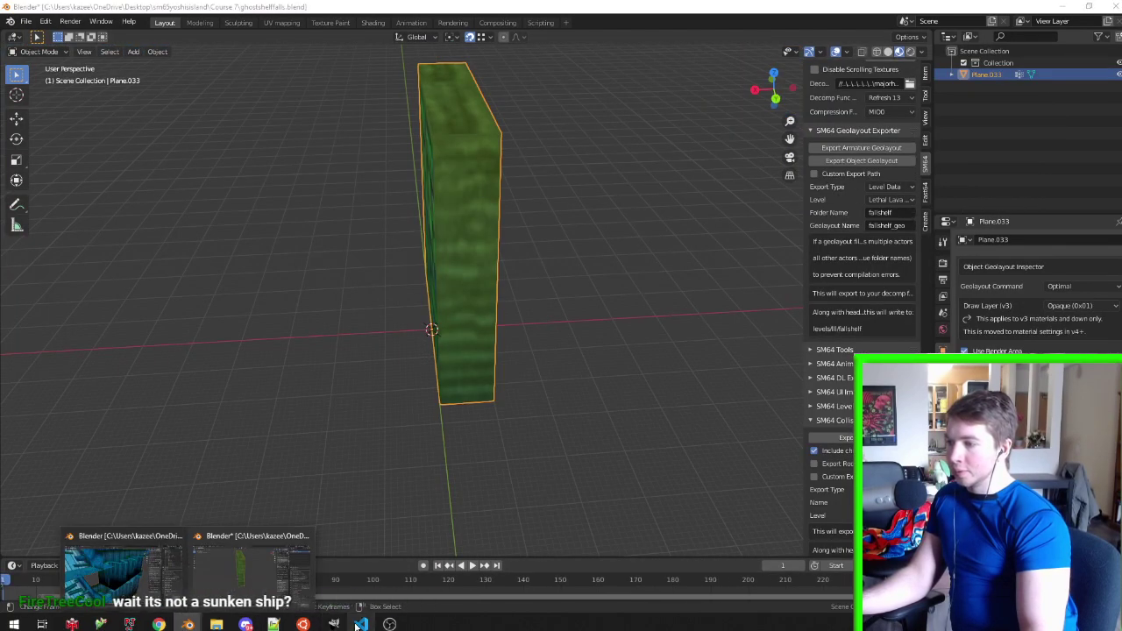
Paste a copy of the housechandel behavior block at the end of behavior_data.c
{"action": "left_click", "coordinate": [360, 623]}
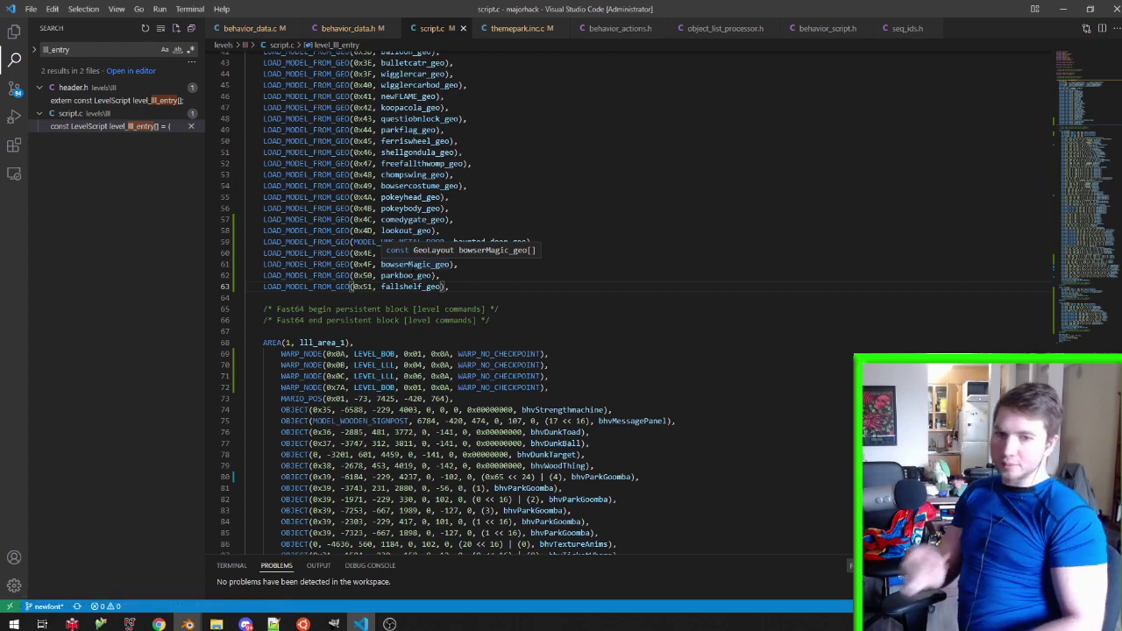
{"action": "left_click", "coordinate": [255, 27]}
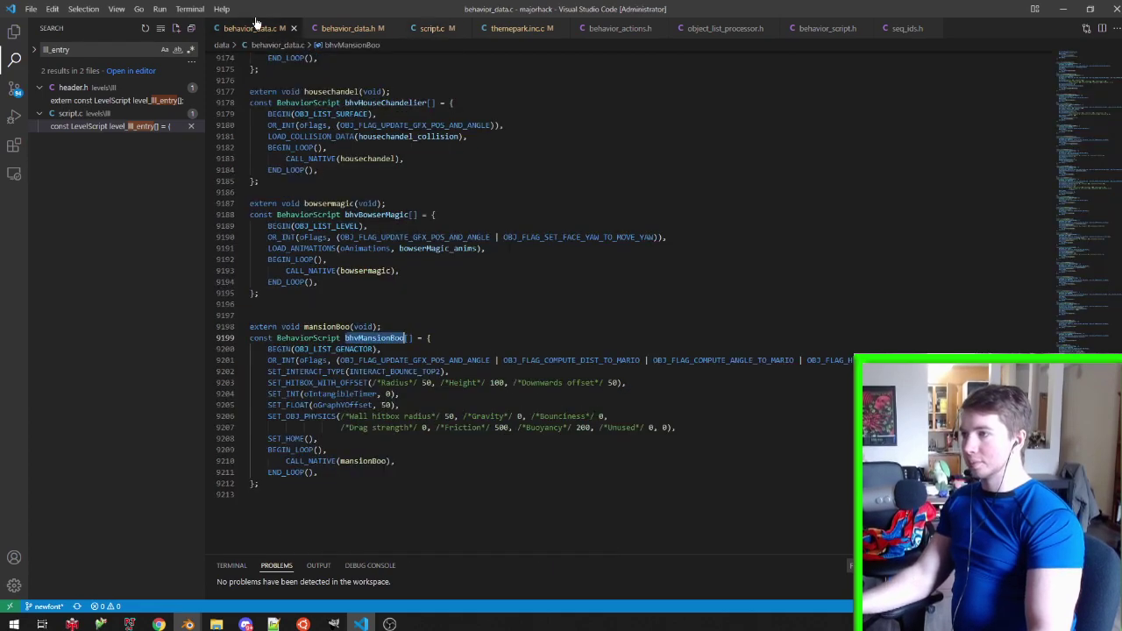
{"action": "left_click", "coordinate": [433, 452]}
{"action": "scroll", "coordinate": [526, 298], "scroll_direction": "up", "scroll_amount": 2}
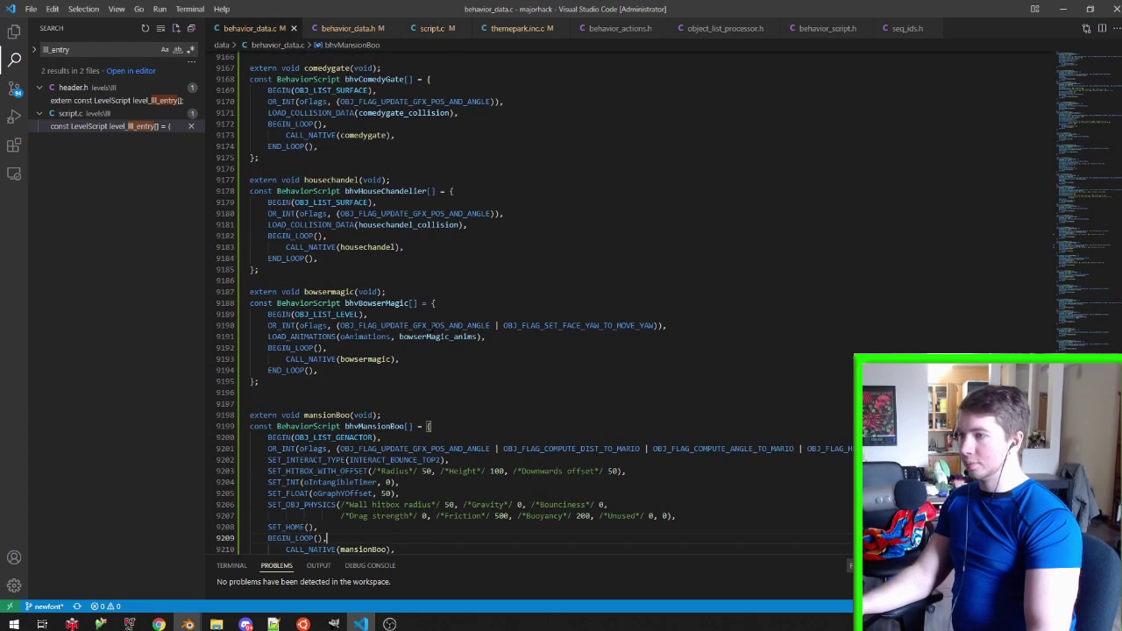
{"action": "scroll", "coordinate": [525, 298], "scroll_direction": "up", "scroll_amount": 4}
{"action": "left_click_drag", "start_coordinate": [361, 396], "coordinate": [249, 298]}
{"action": "key", "text": "ctrl+c"}
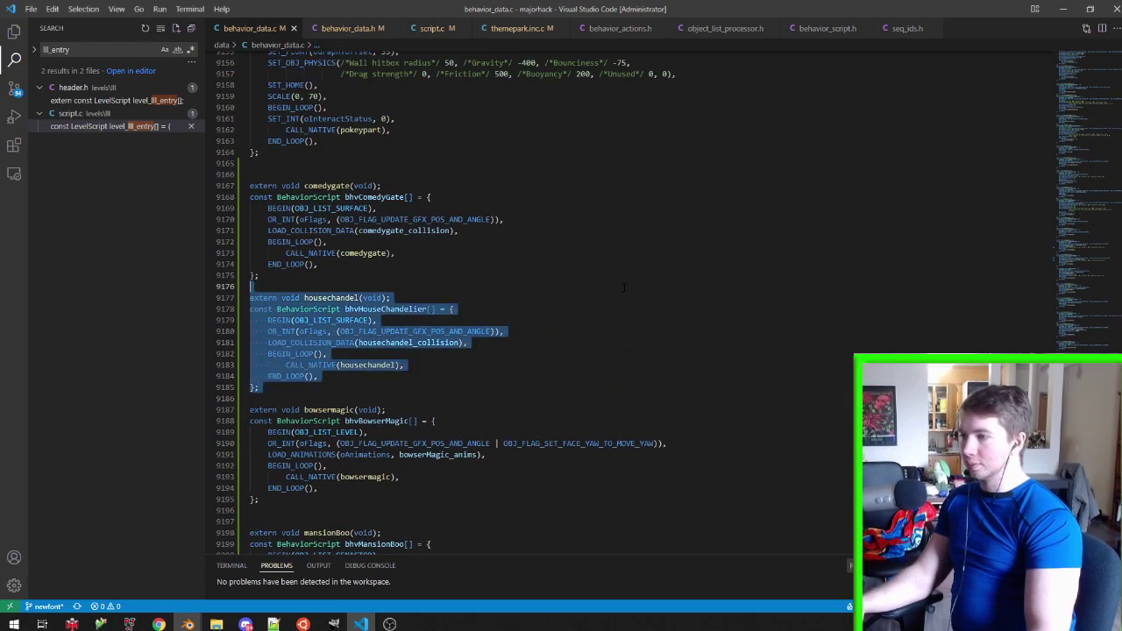
{"action": "scroll", "coordinate": [338, 399], "scroll_direction": "down", "scroll_amount": 5}
{"action": "scroll", "coordinate": [339, 399], "scroll_direction": "down", "scroll_amount": 5}
{"action": "left_click", "coordinate": [339, 400]}
{"action": "scroll", "coordinate": [339, 400], "scroll_direction": "up", "scroll_amount": 4}
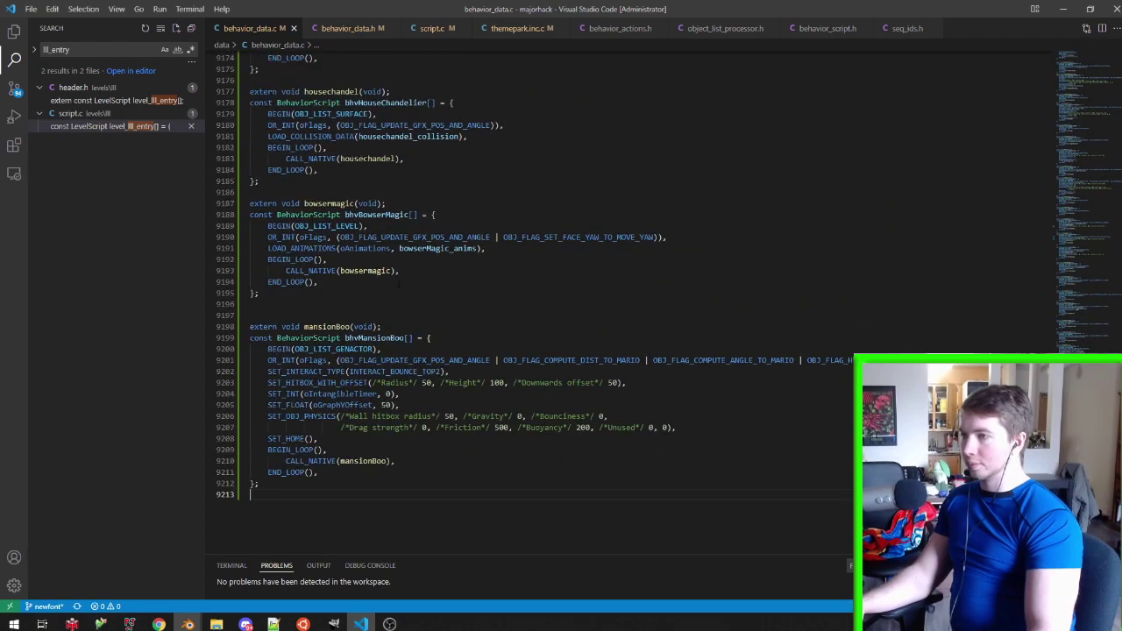
{"action": "scroll", "coordinate": [338, 399], "scroll_direction": "down", "scroll_amount": 3}
{"action": "key", "text": "ctrl+v"}
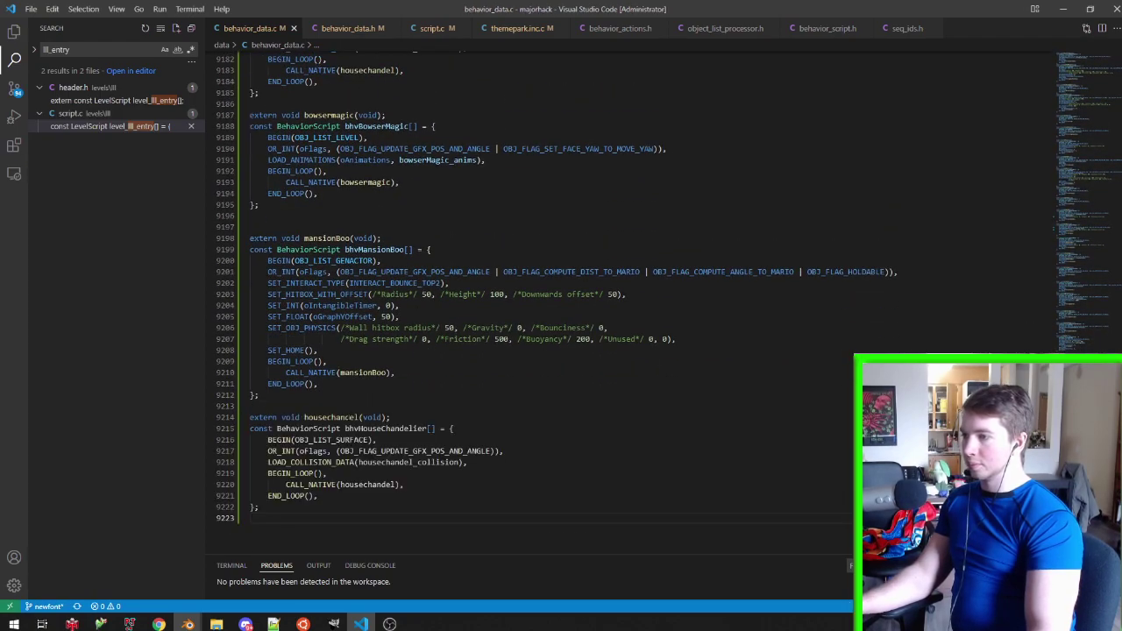
Rename the pasted block's names to fallshelf, bhvFallShelf and fallshelf_collision
{"action": "double_click", "coordinate": [330, 418]}
{"action": "type", "text": "fallshel"}
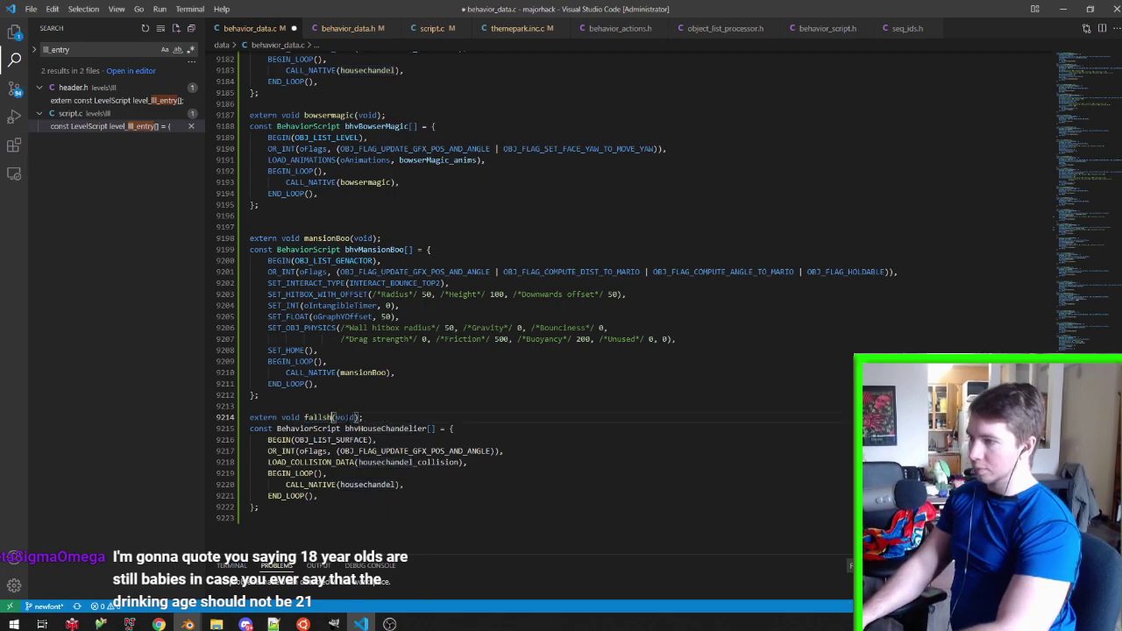
{"action": "type", "text": "f"}
{"action": "left_click_drag", "start_coordinate": [346, 429], "coordinate": [423, 428]}
{"action": "key", "text": "BackSpace"}
{"action": "type", "text": "FallShelf"}
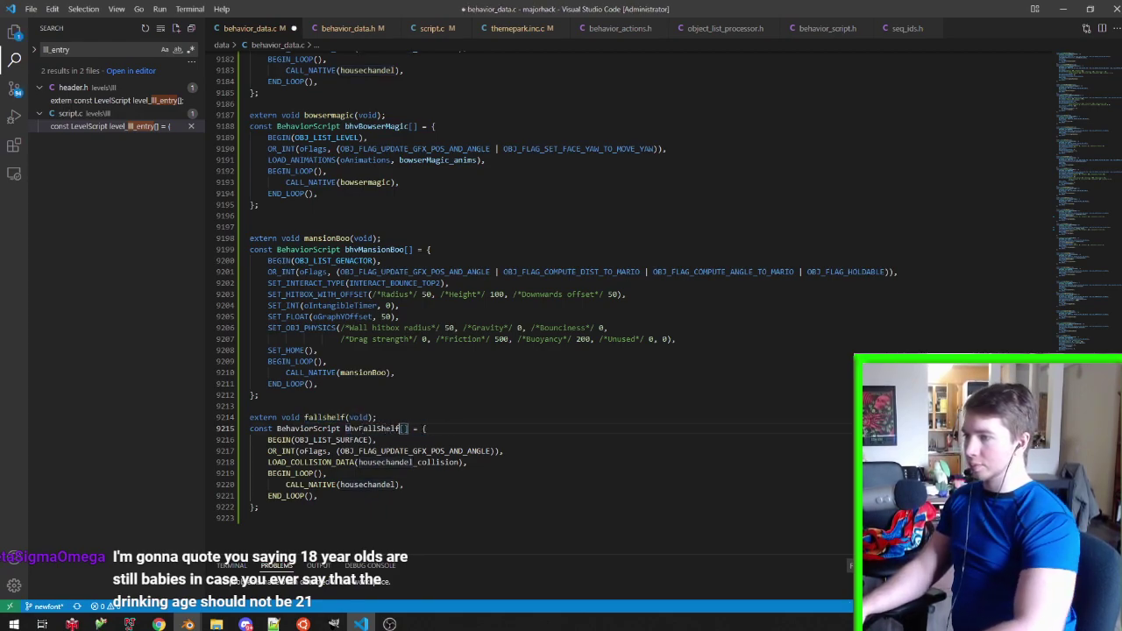
{"action": "double_click", "coordinate": [409, 462]}
{"action": "type", "text": "fallshelf_col"}
{"action": "key", "text": "Tab"}
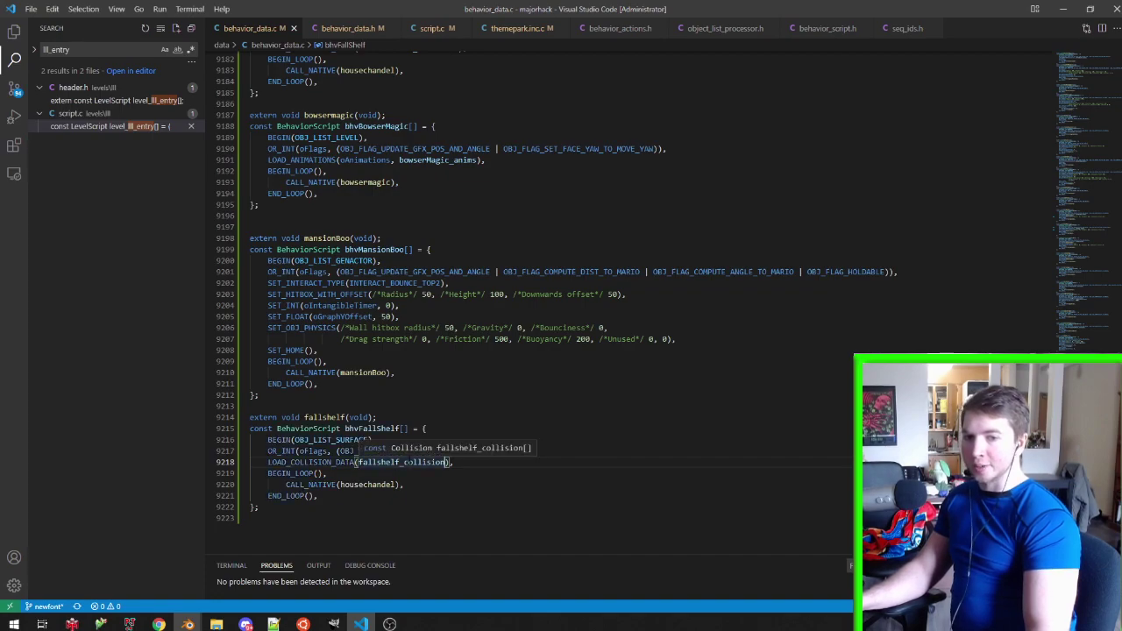
{"action": "left_click", "coordinate": [347, 418]}
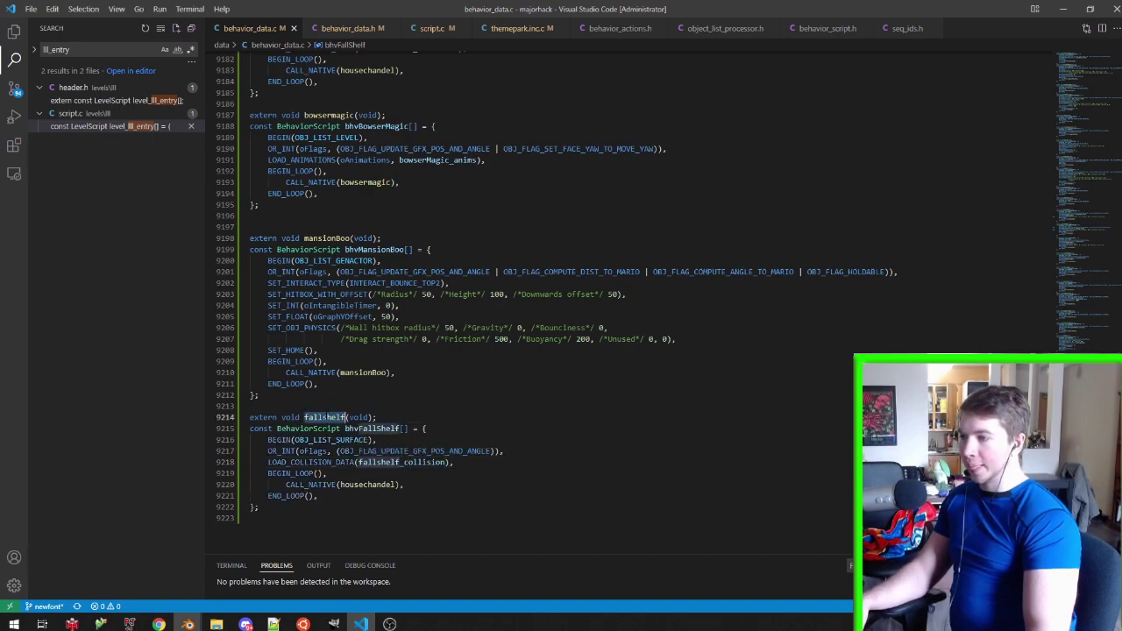
{"action": "double_click", "coordinate": [368, 485]}
{"action": "type", "text": "fallshelf"}
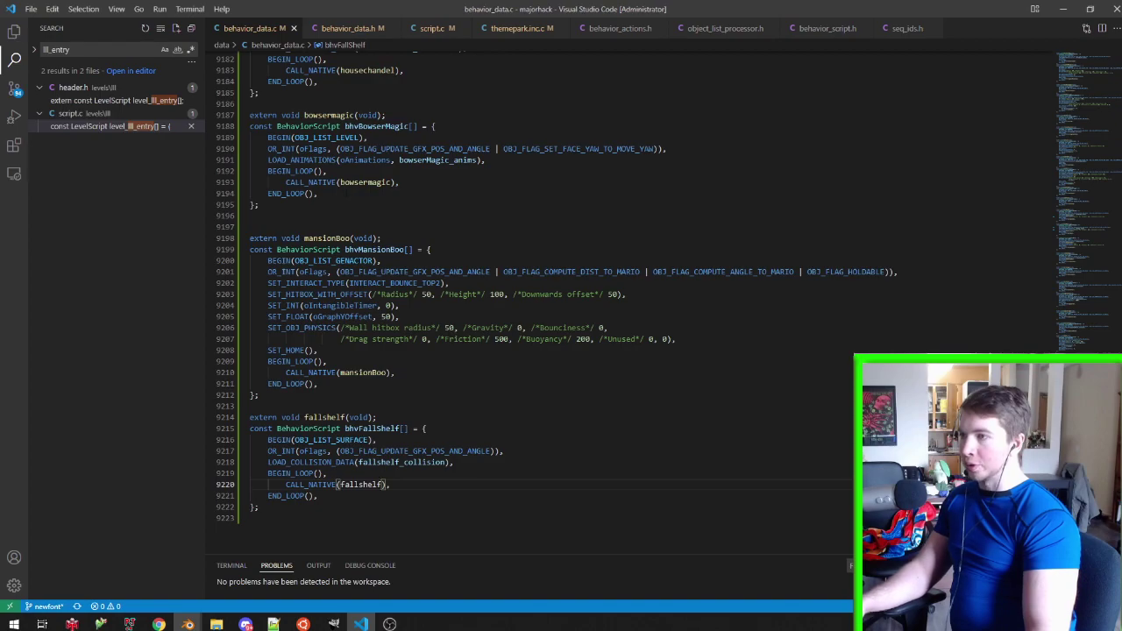
Add a new empty line at the end of themepark.inc.c
{"action": "left_click", "coordinate": [514, 30]}
{"action": "left_click", "coordinate": [384, 445]}
{"action": "key", "text": "Return"}
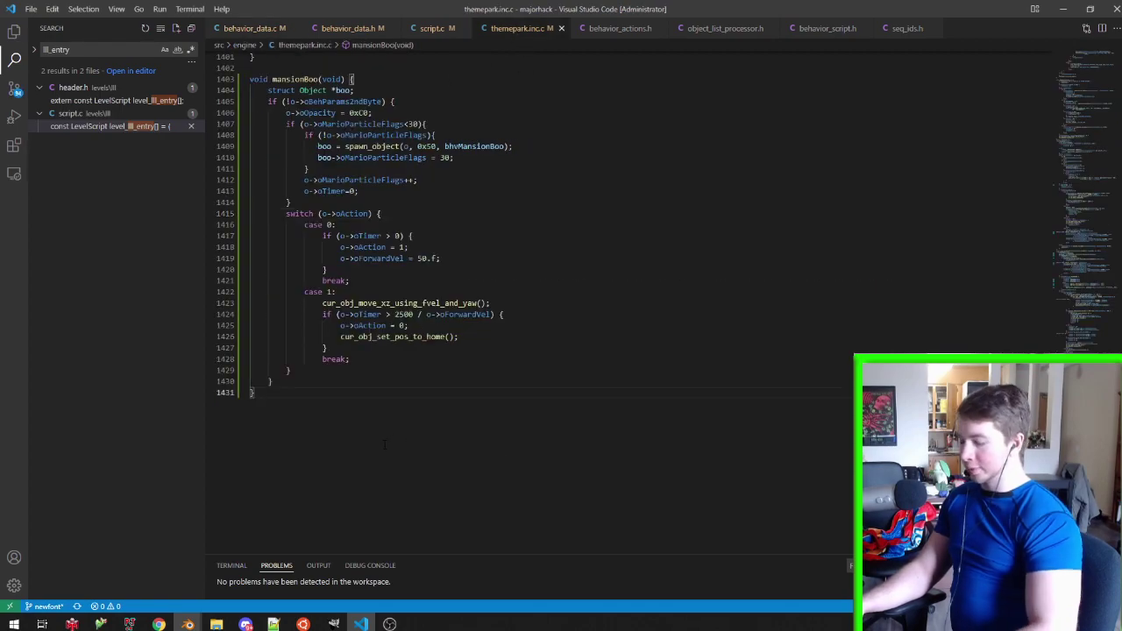
Write void fallshelf(void) calling load_object_collision_model() at the end of themepark.inc.c and save
{"action": "type", "text": "void fallshelf(void){"}
{"action": "key", "text": "Return"}
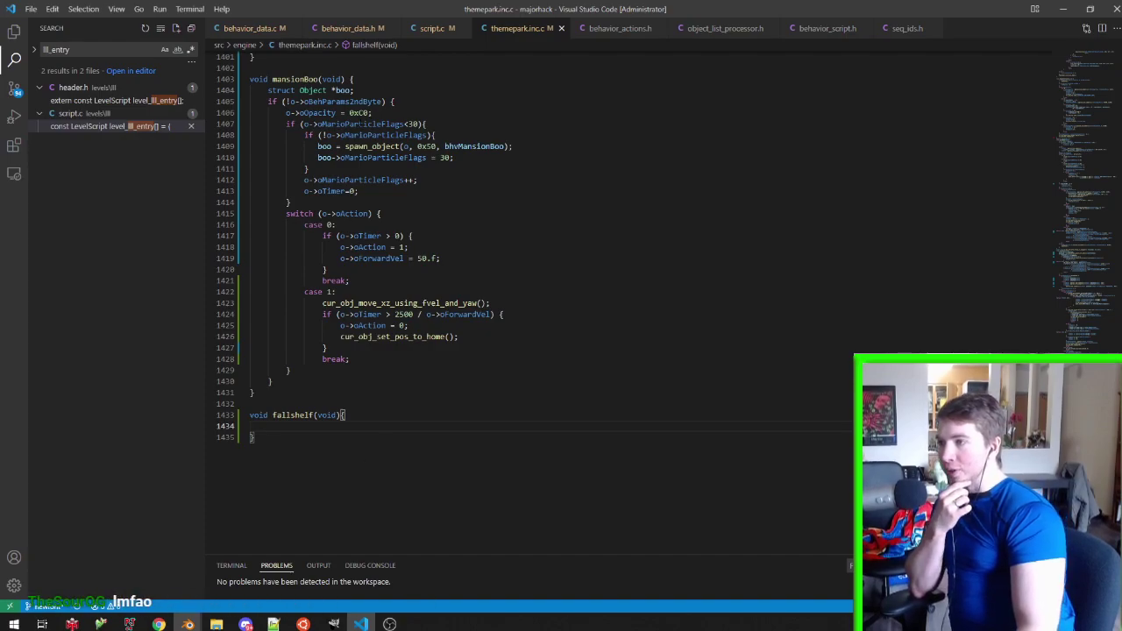
{"action": "type", "text": "load_obj"}
{"action": "key", "text": "Tab"}
{"action": "type", "text": "("}
{"action": "key", "text": "ctrl+s"}
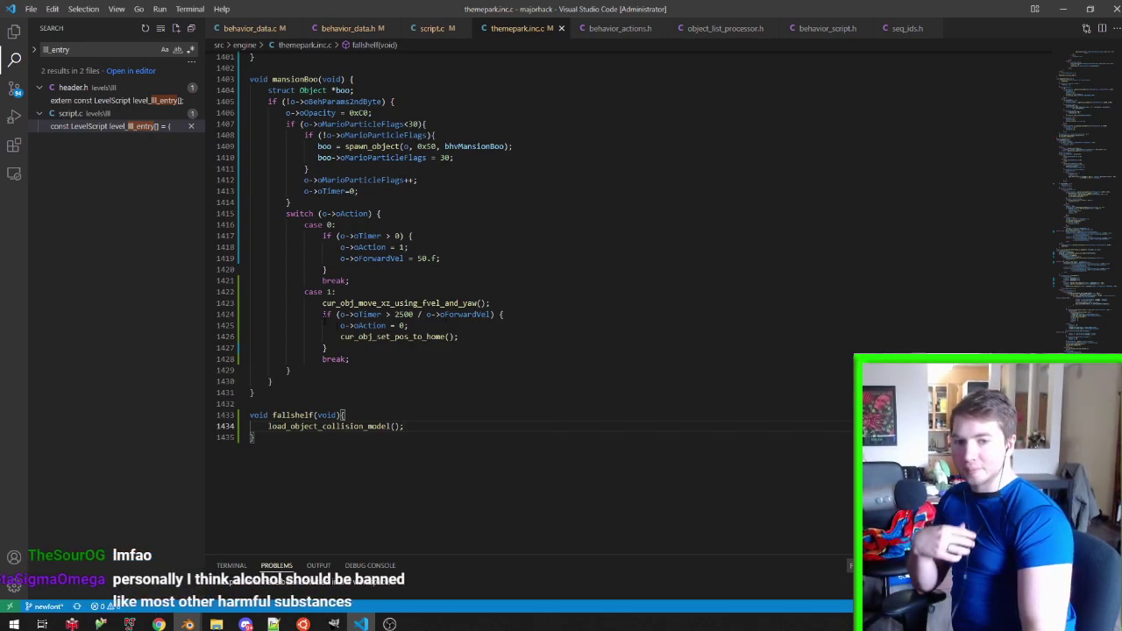
{"action": "left_click", "coordinate": [268, 33]}
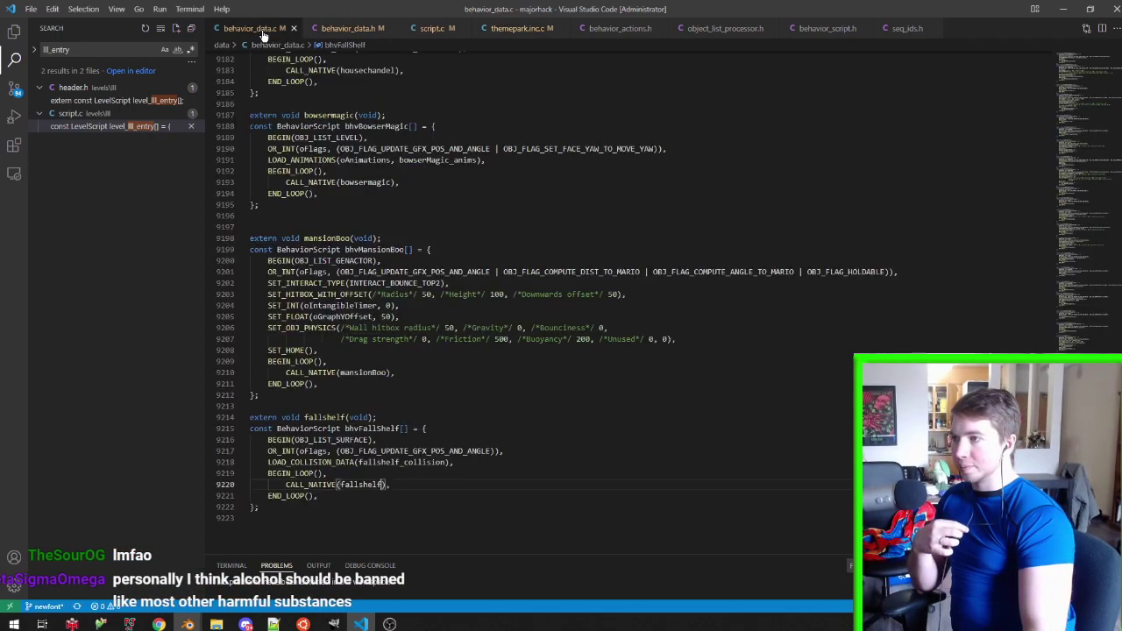
Add an extern bhvFallShelf declaration after bhvMansionBoo in behavior_data.h, then return to Blender
{"action": "scroll", "coordinate": [560, 307], "scroll_direction": "down", "scroll_amount": 3}
{"action": "left_click", "coordinate": [357, 33]}
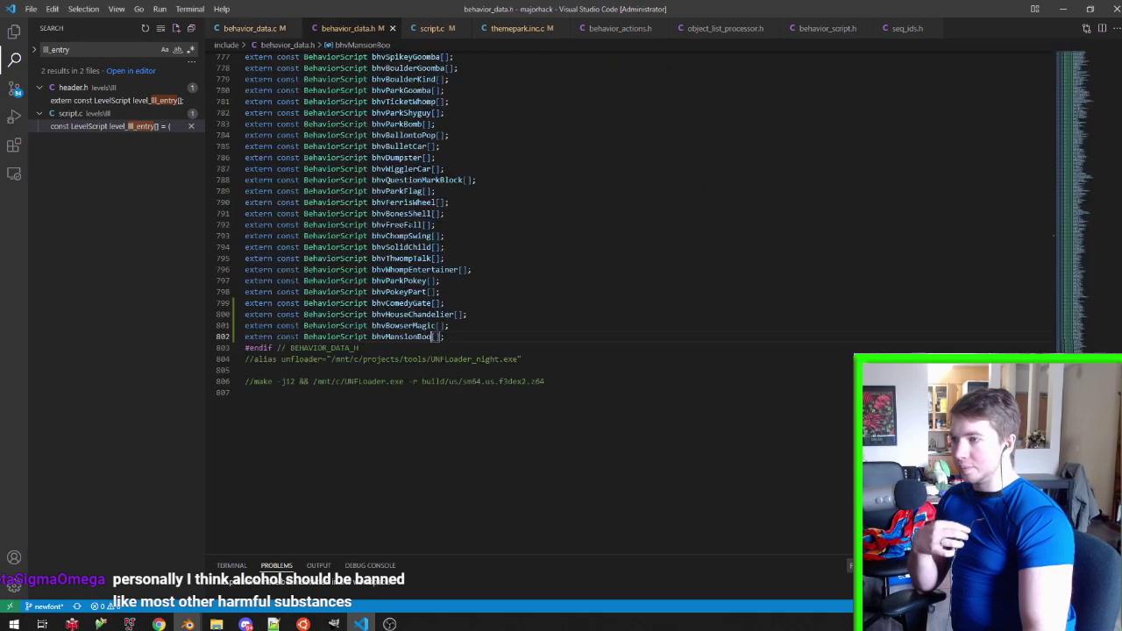
{"action": "left_click_drag", "start_coordinate": [478, 324], "coordinate": [479, 331]}
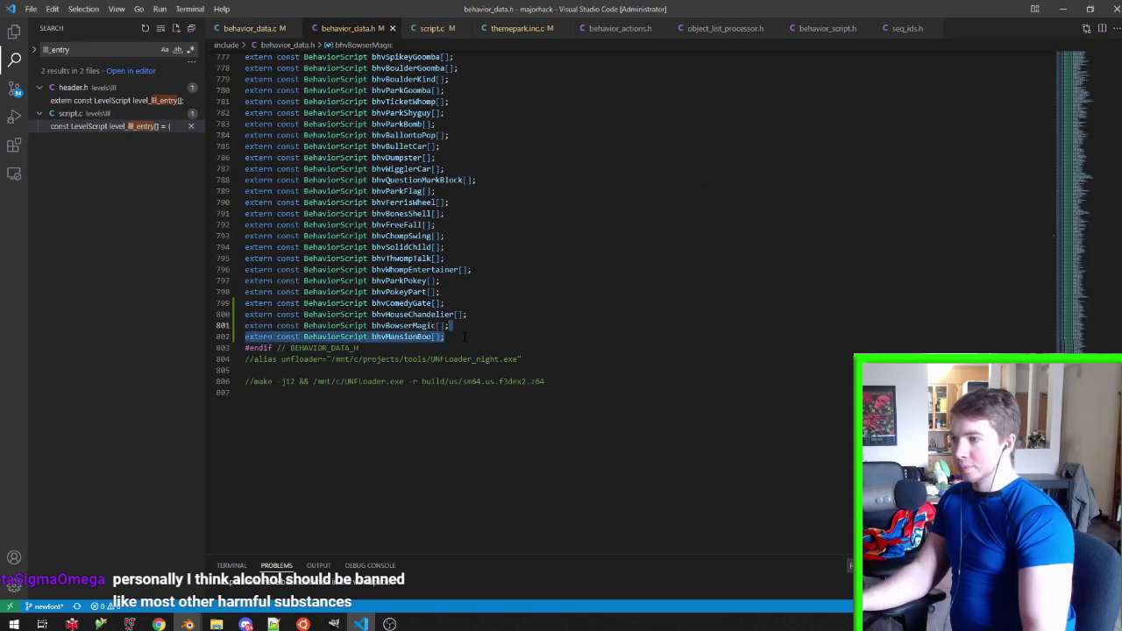
{"action": "key", "text": "ctrl+x"}
{"action": "left_click", "coordinate": [252, 28]}
{"action": "double_click", "coordinate": [362, 311]}
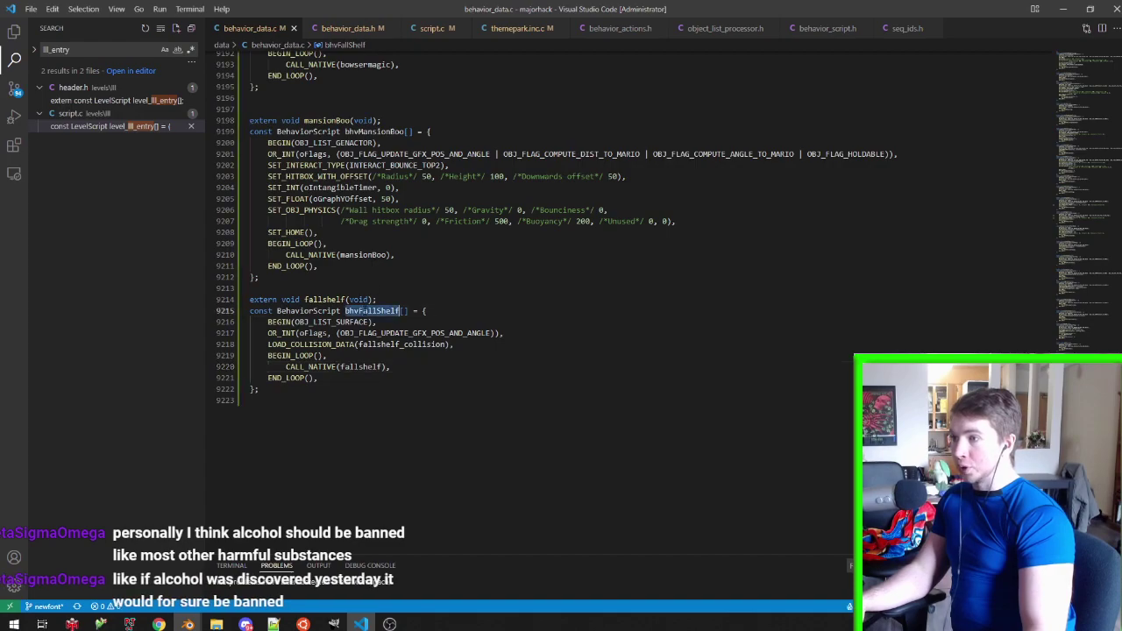
{"action": "left_click", "coordinate": [339, 28]}
{"action": "key", "text": "ctrl+v"}
{"action": "double_click", "coordinate": [403, 348]}
{"action": "type", "text": "bhvFallShelf"}
{"action": "left_click", "coordinate": [161, 585]}
{"action": "mouse_move", "coordinate": [383, 294]}
{"action": "middle_mouse_down"}
{"action": "mouse_move", "coordinate": [475, 254]}
{"action": "mouse_move", "coordinate": [452, 265]}
{"action": "mouse_move", "coordinate": [424, 189]}
{"action": "mouse_move", "coordinate": [448, 440]}
{"action": "middle_mouse_up"}
Duplicate Mariospawn.111, clear its rotation and turn the copy 90° about Z
{"action": "scroll", "coordinate": [535, 458], "scroll_direction": "up", "scroll_amount": 3}
{"action": "scroll", "coordinate": [536, 460], "scroll_direction": "down", "scroll_amount": 3}
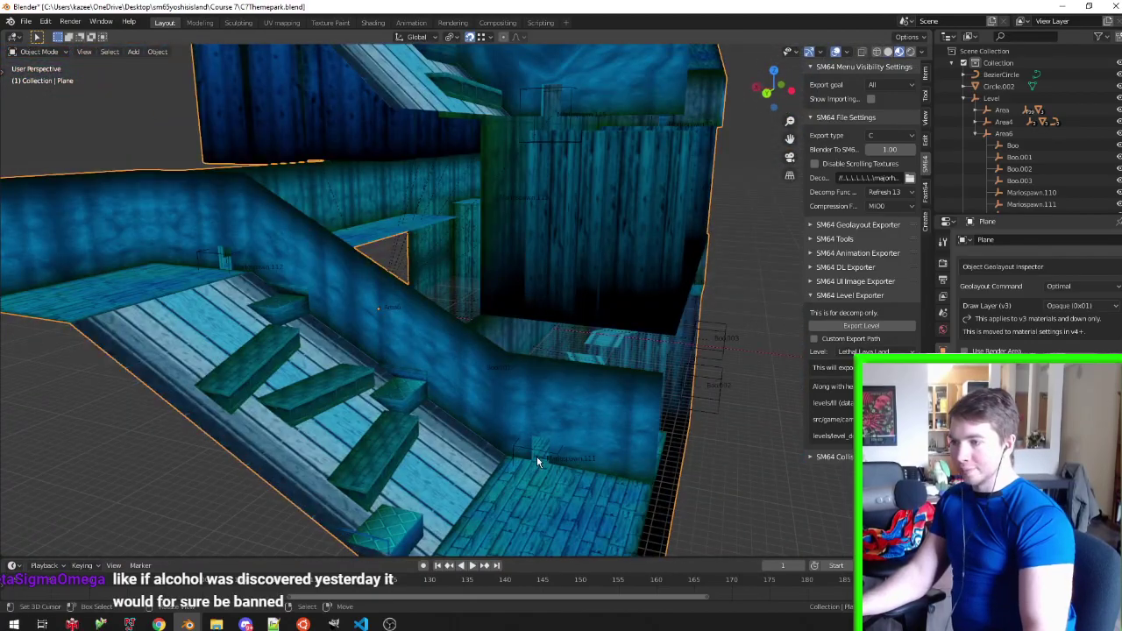
{"action": "left_click", "coordinate": [536, 456]}
{"action": "middle_click_drag", "start_coordinate": [284, 247], "coordinate": [418, 279]}
{"action": "scroll", "coordinate": [418, 279], "scroll_direction": "up", "scroll_amount": 5}
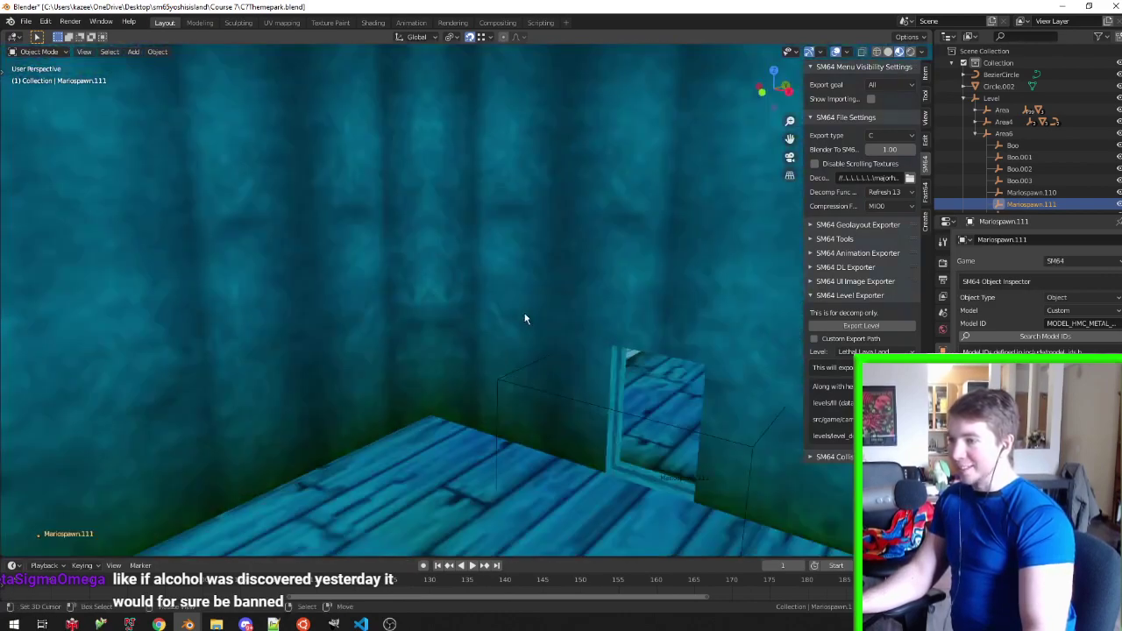
{"action": "middle_click_drag", "start_coordinate": [488, 243], "coordinate": [433, 419]}
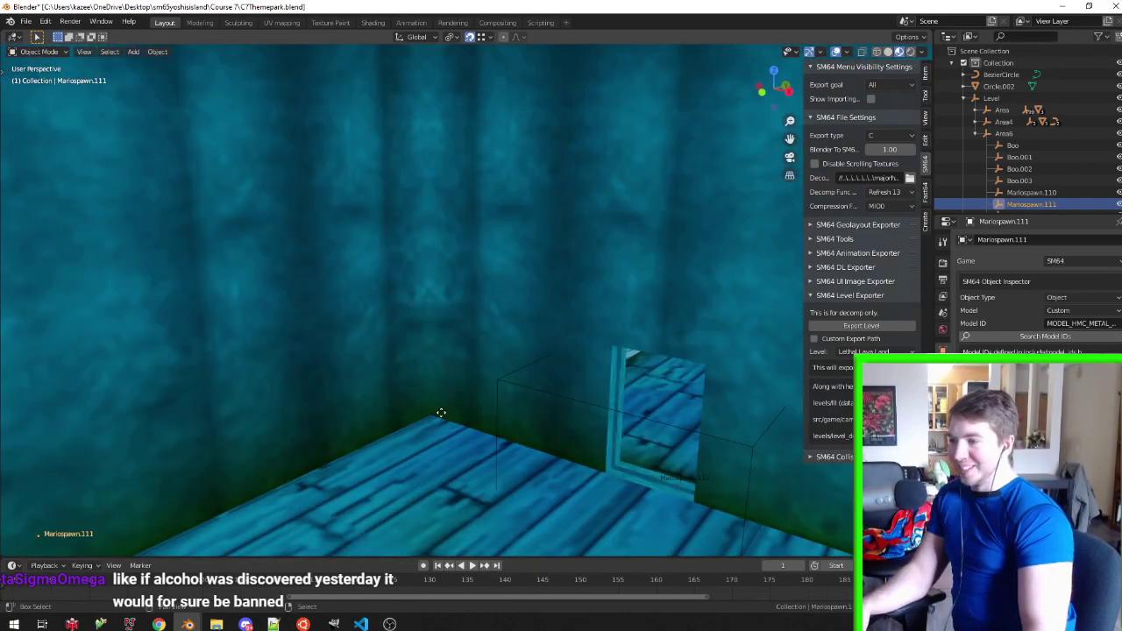
{"action": "key", "text": "shift+d"}
{"action": "left_click", "coordinate": [454, 407]}
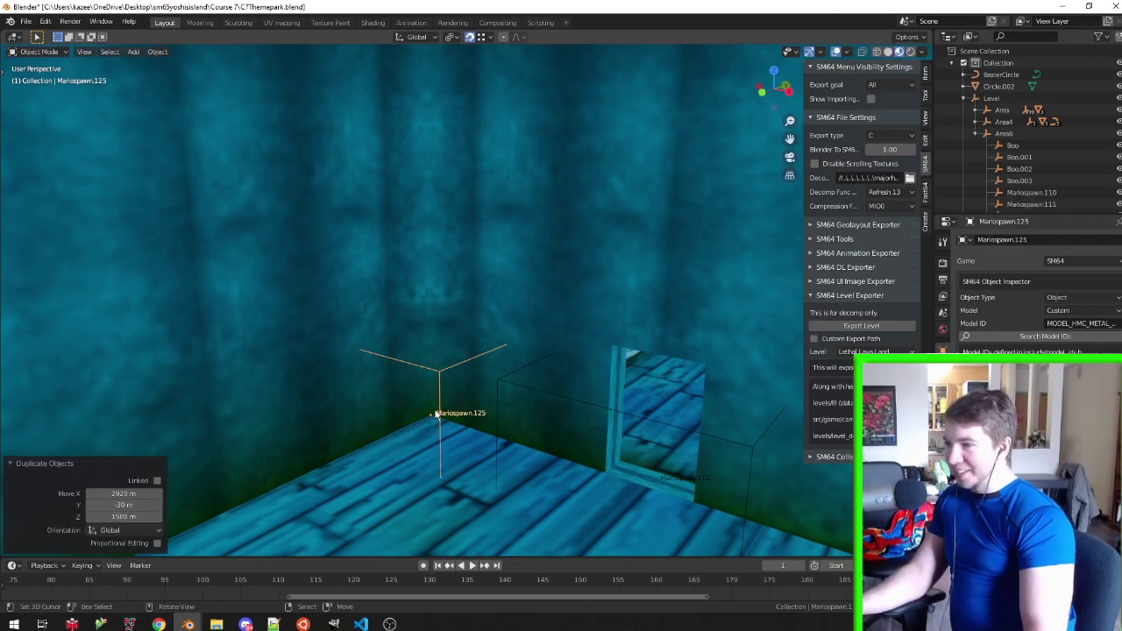
{"action": "key", "text": "KP_7"}
{"action": "key", "text": "KP_1"}
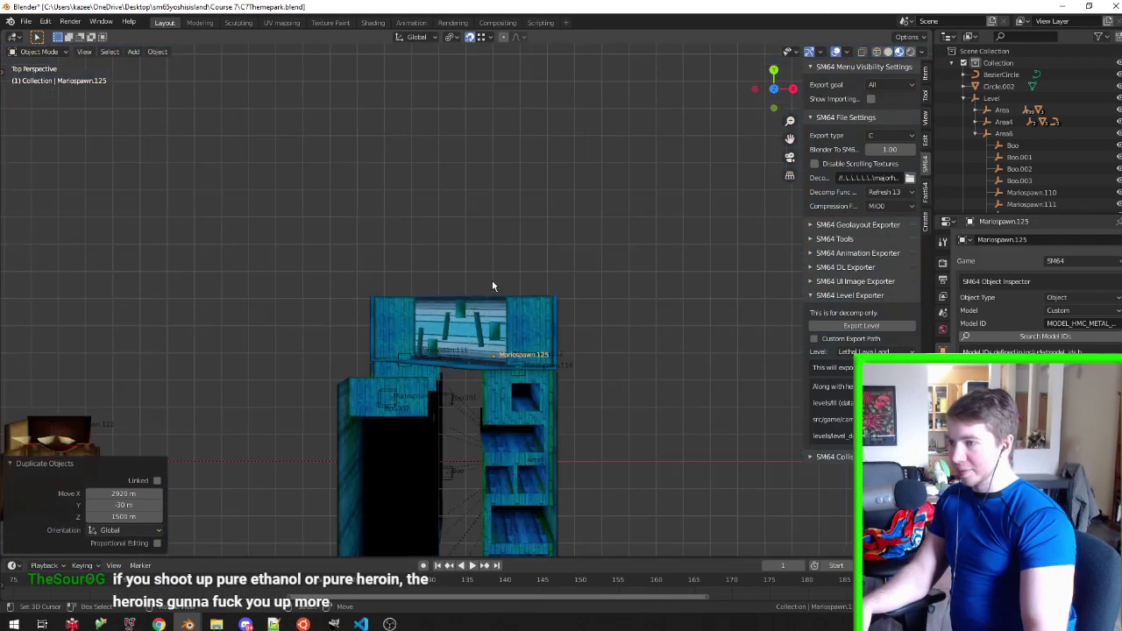
{"action": "key", "text": "alt+r"}
{"action": "mouse_move", "coordinate": [510, 286]}
{"action": "middle_mouse_down"}
{"action": "mouse_move", "coordinate": [494, 274]}
{"action": "mouse_move", "coordinate": [256, 268]}
{"action": "mouse_move", "coordinate": [466, 277]}
{"action": "middle_mouse_up"}
{"action": "key", "text": "g"}
{"action": "type", "text": "rz90"}
{"action": "key", "text": "Return"}
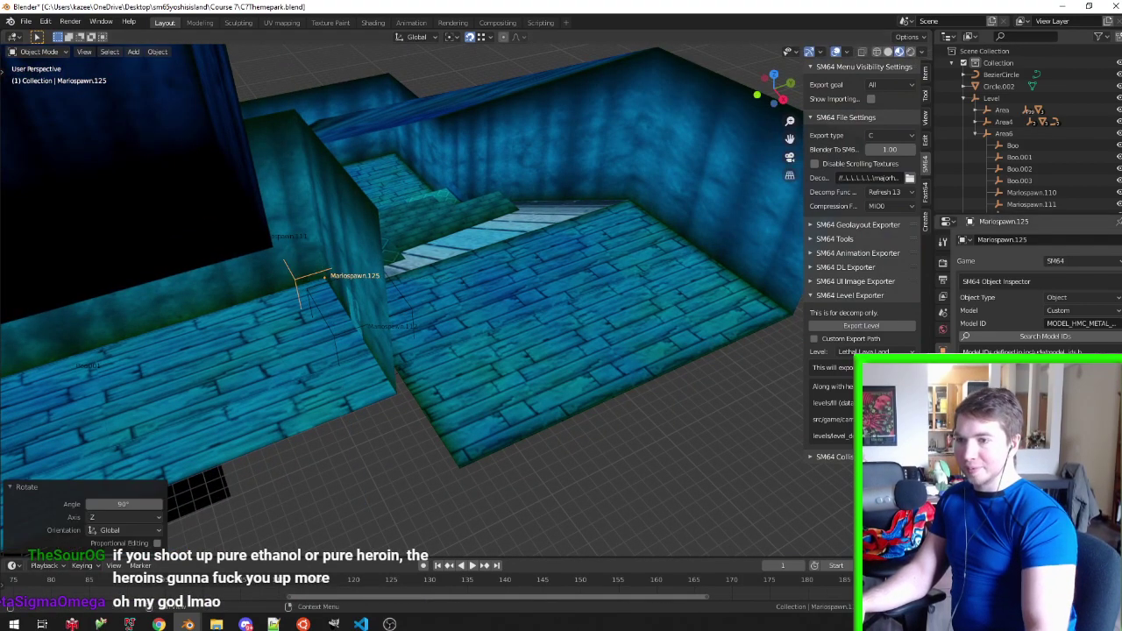
Set the copy's Model ID to 0x51 and save the Themepark level
{"action": "type", "text": "_O"}
{"action": "key", "text": "ctrl+a"}
{"action": "type", "text": "0x51"}
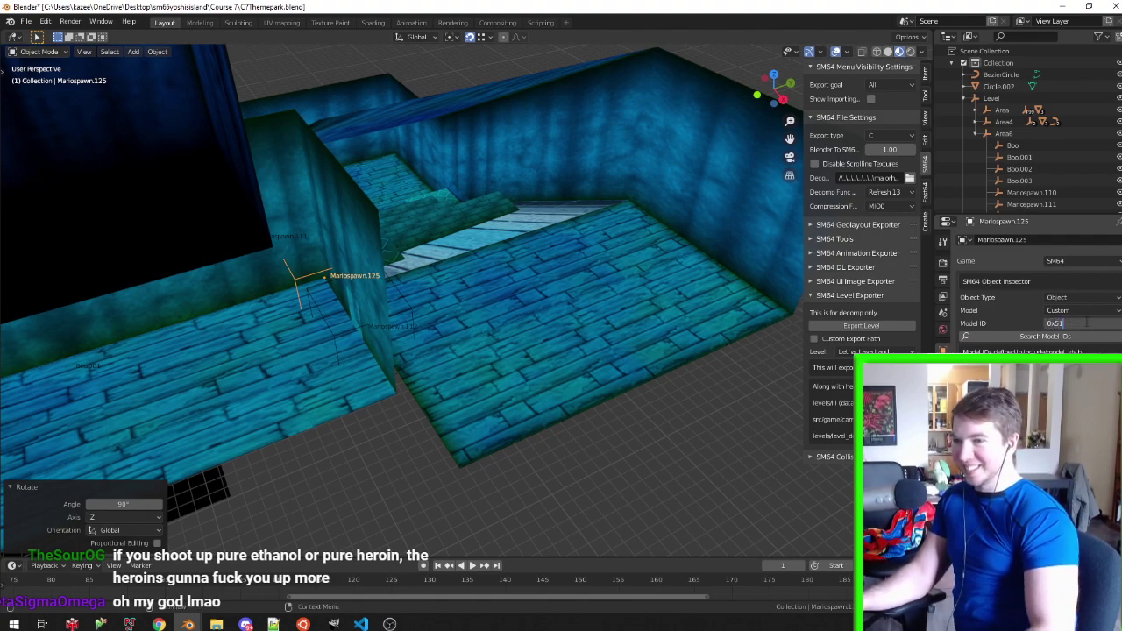
{"action": "key", "text": "Return"}
{"action": "middle_click_drag", "start_coordinate": [585, 264], "coordinate": [434, 243]}
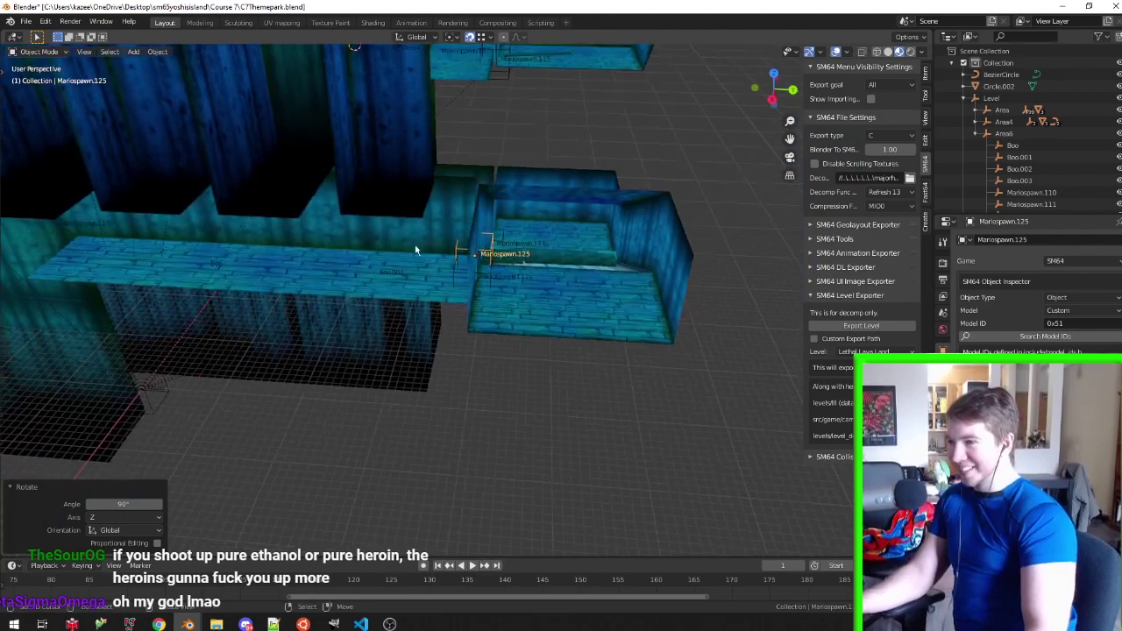
{"action": "key", "text": "ctrl+s"}
Move the new spawn point -1000 m along Y onto the ledge
{"action": "key", "text": "g"}
{"action": "key", "text": "x"}
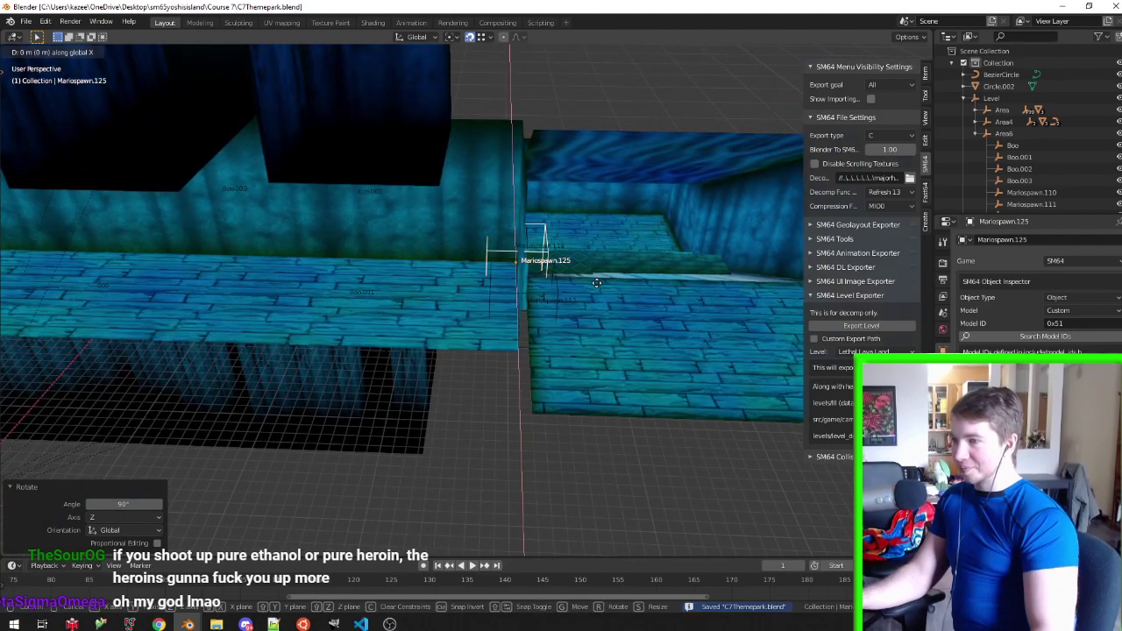
{"action": "type", "text": "y1000"}
{"action": "key", "text": "minus"}
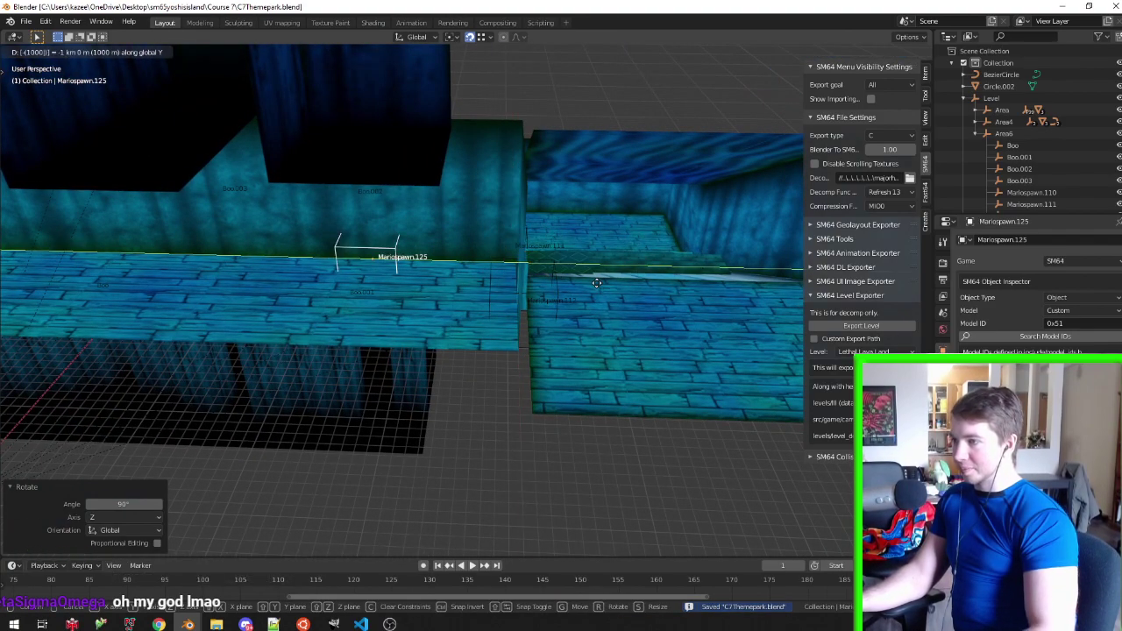
{"action": "key", "text": "Return"}
{"action": "middle_click_drag", "start_coordinate": [613, 268], "coordinate": [373, 228]}
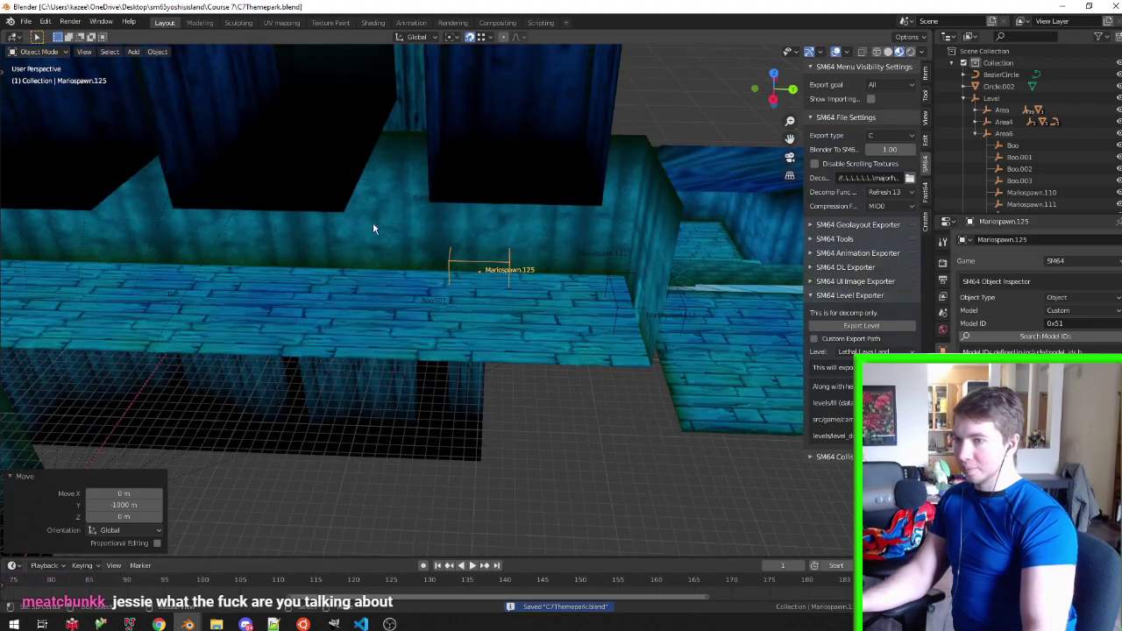
{"action": "mouse_move", "coordinate": [524, 227]}
{"action": "middle_mouse_down"}
{"action": "mouse_move", "coordinate": [459, 233]}
{"action": "mouse_move", "coordinate": [543, 225]}
{"action": "middle_mouse_up"}
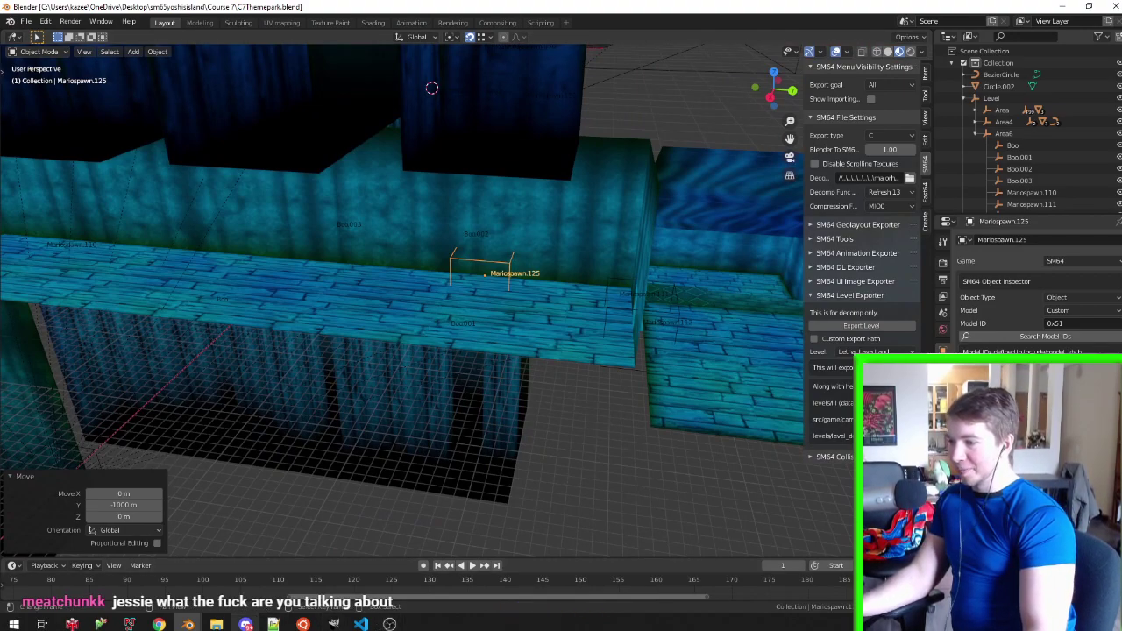
In ghostshelffalls, raise the bookshelf's top face 2.5 m, then lower it 0.5 m
{"action": "left_click", "coordinate": [281, 561]}
{"action": "middle_click_drag", "start_coordinate": [368, 350], "coordinate": [475, 320]}
{"action": "key", "text": "Tab"}
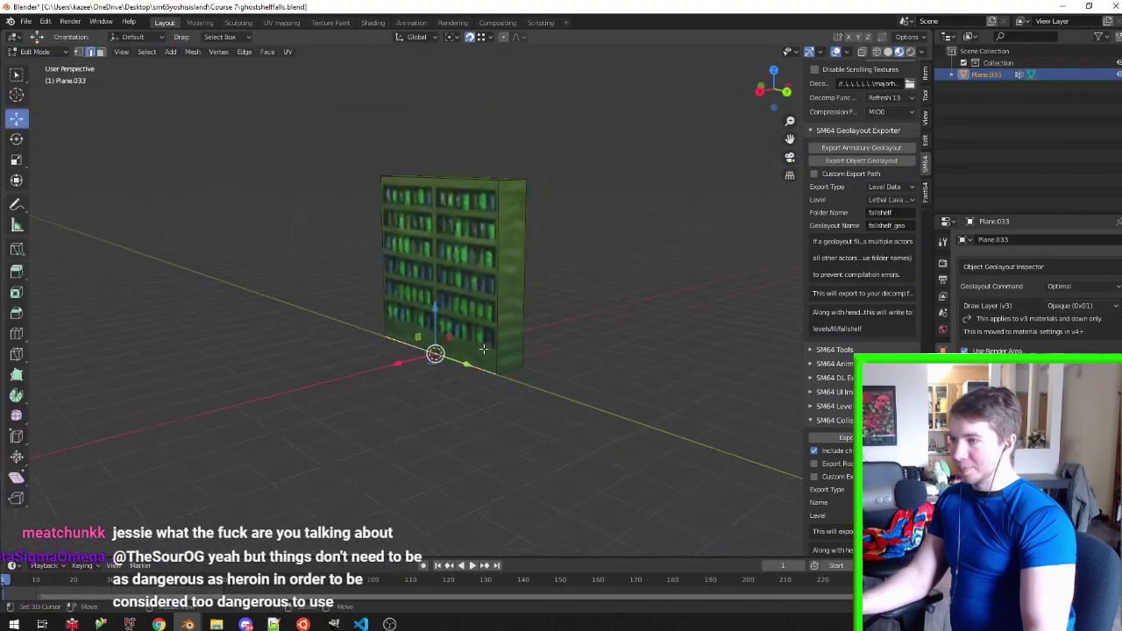
{"action": "key", "text": "ctrl+Tab"}
{"action": "left_click", "coordinate": [475, 314]}
{"action": "left_click", "coordinate": [462, 234]}
{"action": "type", "text": "g"}
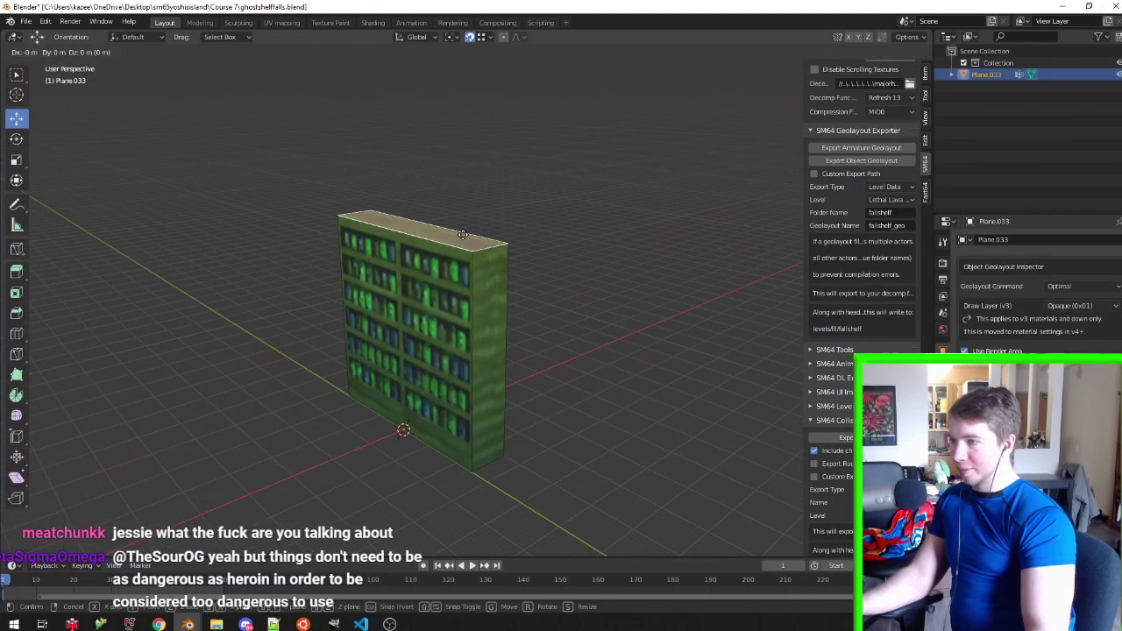
{"action": "type", "text": "z2.5"}
{"action": "key", "text": "Return"}
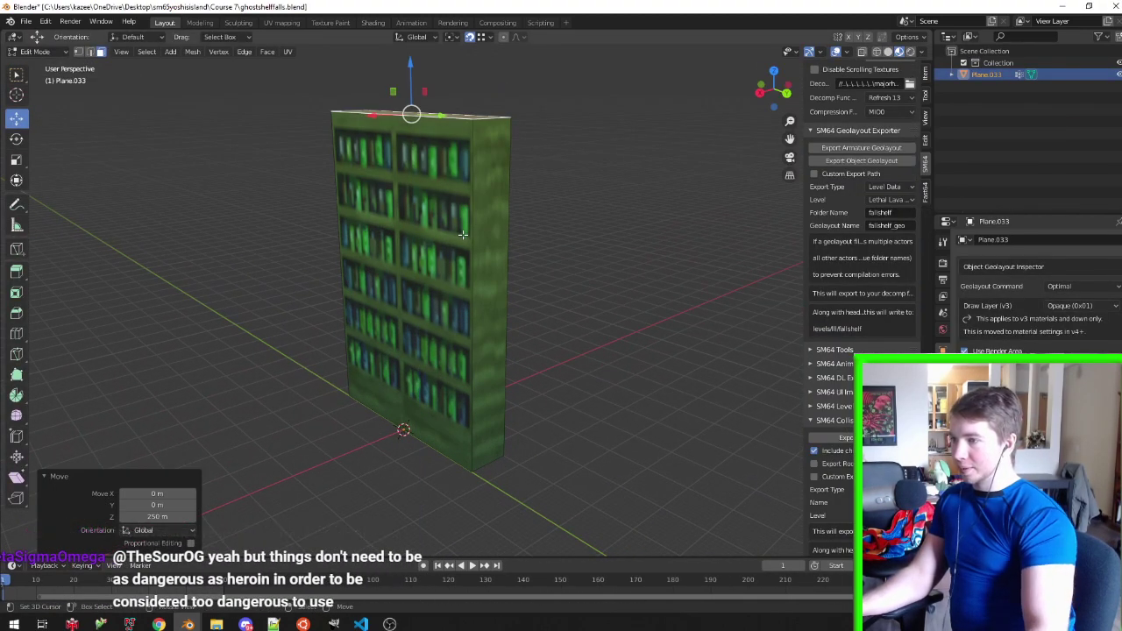
{"action": "type", "text": "gz-.5"}
{"action": "key", "text": "Return"}
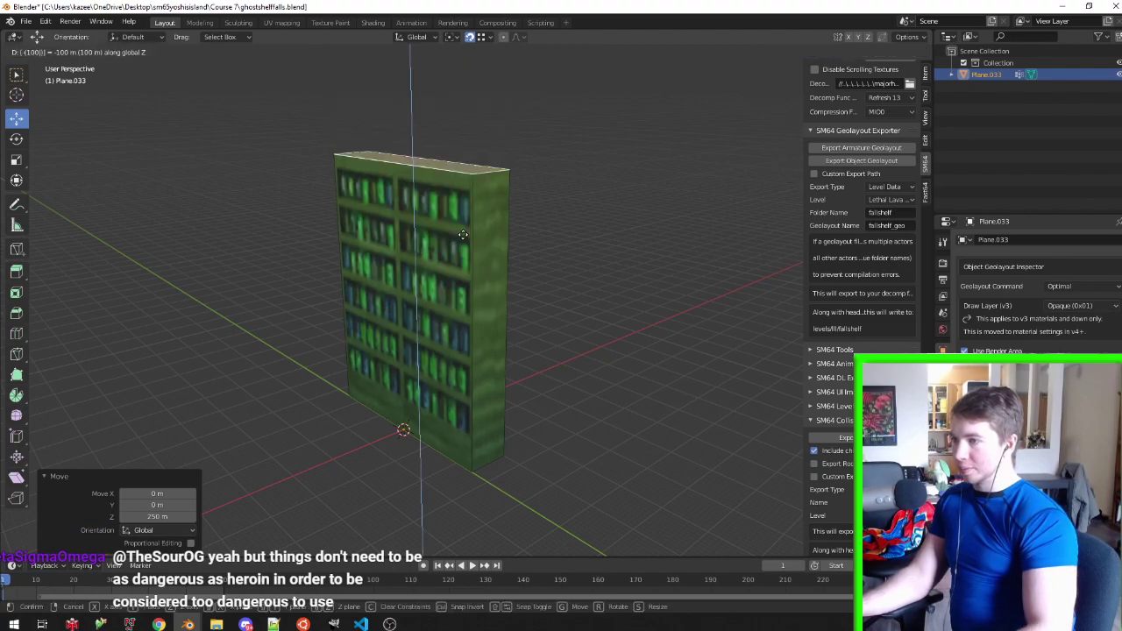
{"action": "key", "text": "Tab"}
Save the bookshelf file, export it as an object geolayout, and minimize its window
{"action": "key", "text": "ctrl+s"}
{"action": "left_click", "coordinate": [892, 164]}
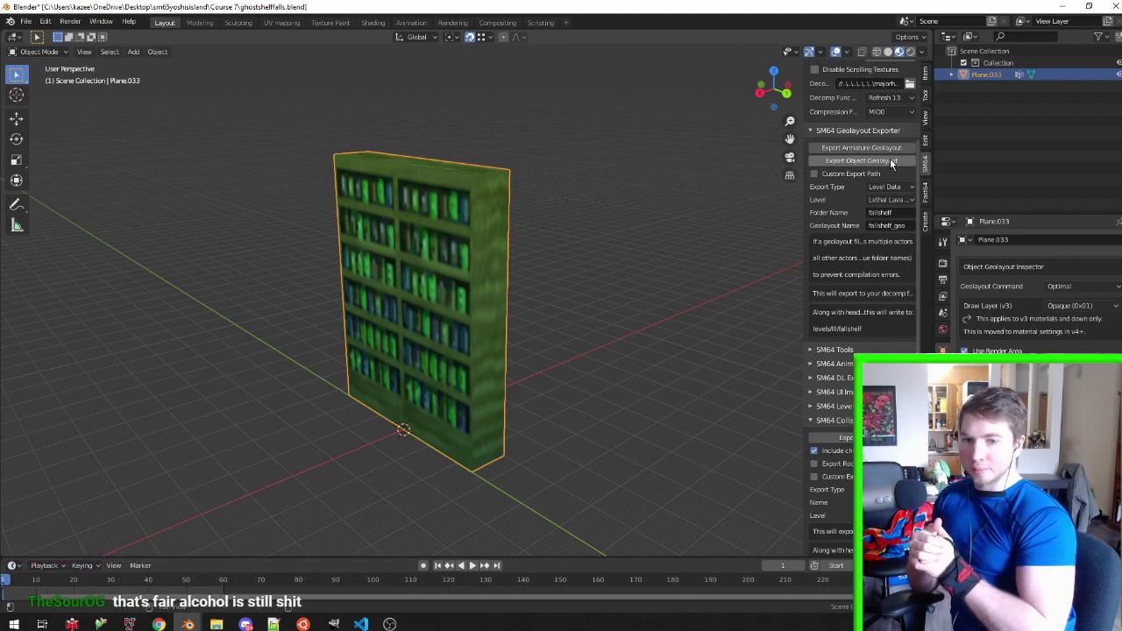
{"action": "middle_click_drag", "start_coordinate": [719, 246], "coordinate": [647, 238]}
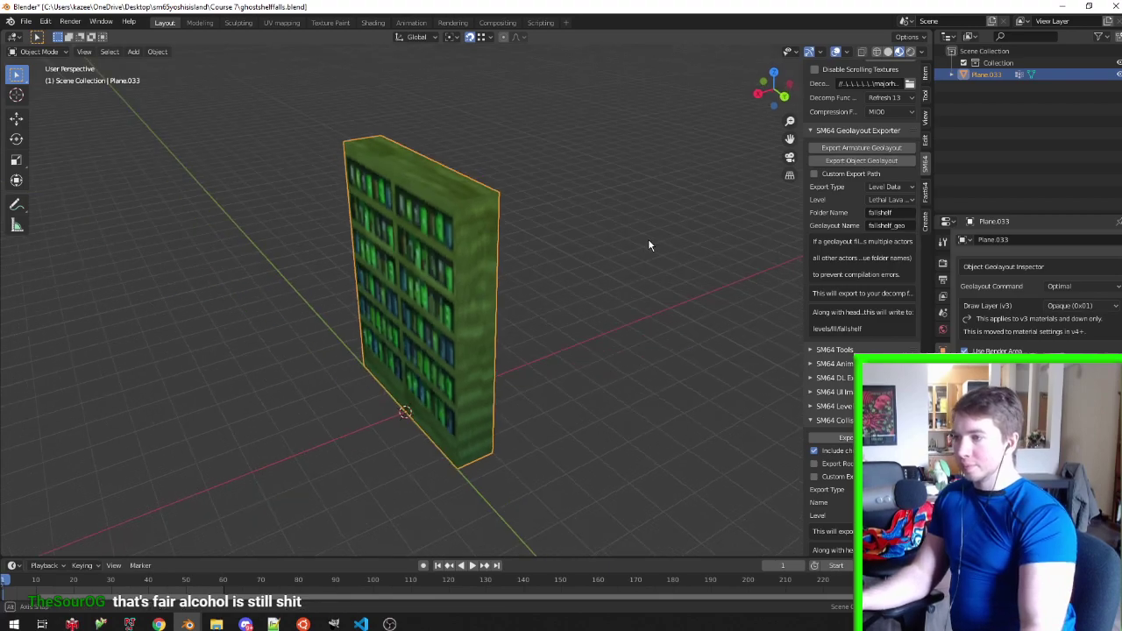
{"action": "key", "text": "ctrl+s"}
{"action": "left_click", "coordinate": [1067, 6]}
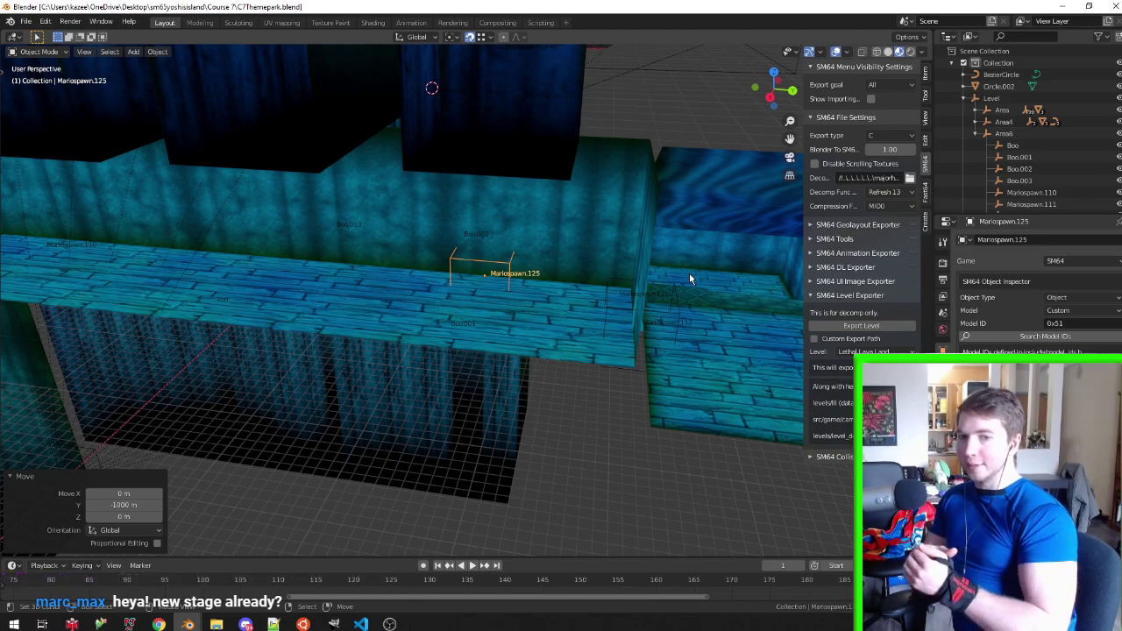
Save C7Themepark.blend, briefly toggle Edit Mode on the bookshelf, and return to the level
{"action": "mouse_move", "coordinate": [538, 263]}
{"action": "middle_mouse_down"}
{"action": "mouse_move", "coordinate": [422, 239]}
{"action": "mouse_move", "coordinate": [508, 284]}
{"action": "middle_mouse_up"}
{"action": "key", "text": "ctrl+s"}
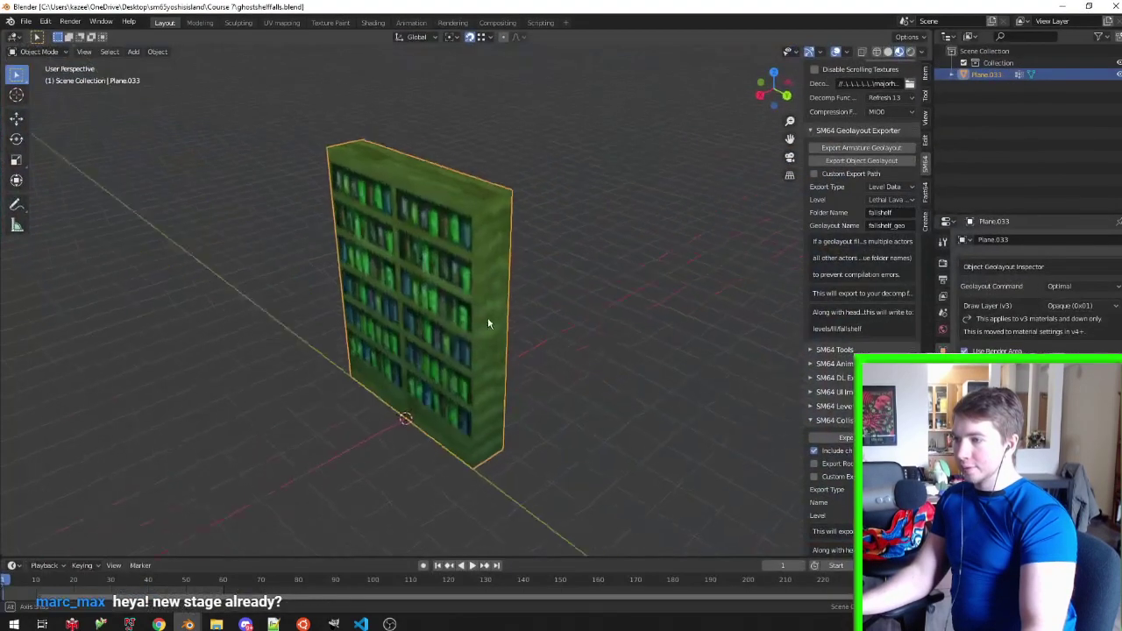
{"action": "key", "text": "Tab"}
{"action": "key", "text": "ctrl+Tab"}
{"action": "left_click", "coordinate": [420, 348]}
{"action": "key", "text": "Tab"}
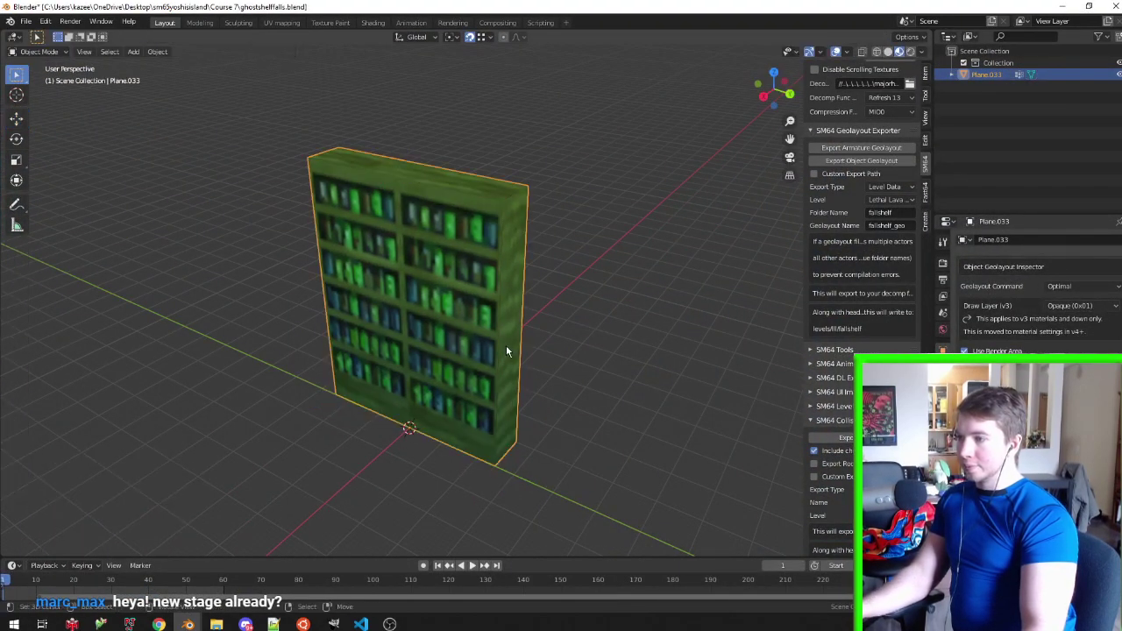
{"action": "key", "text": "alt+Tab"}
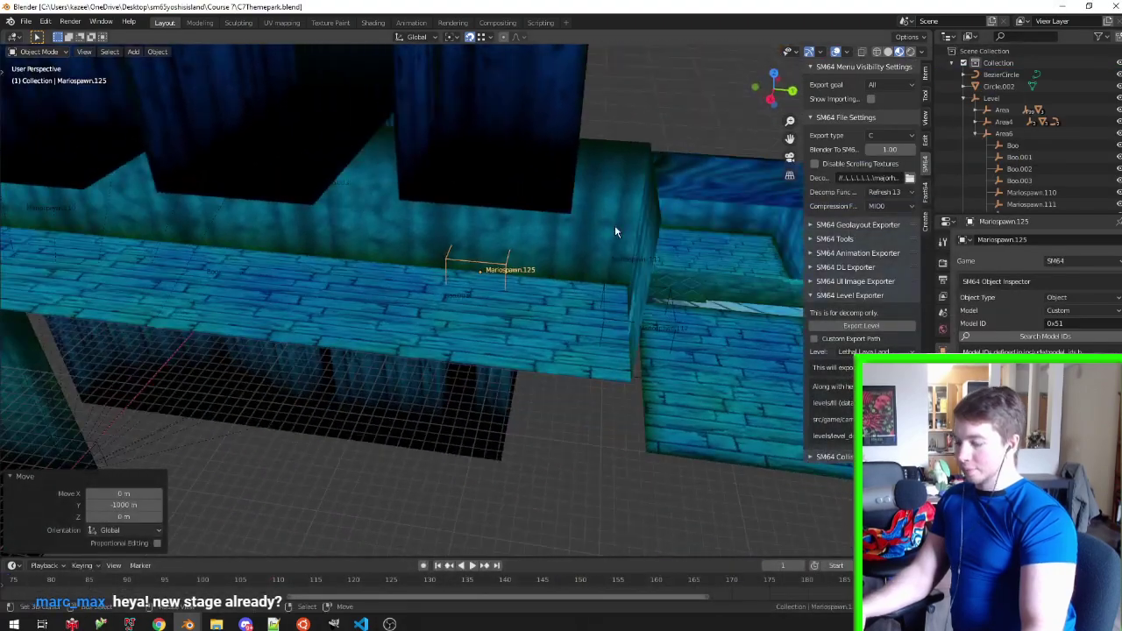
In wireframe, duplicate Mariospawn.125 as Mariospawn.126 shifted 1000 m along −Y
{"action": "key", "text": "shift+z"}
{"action": "key", "text": "shift+d"}
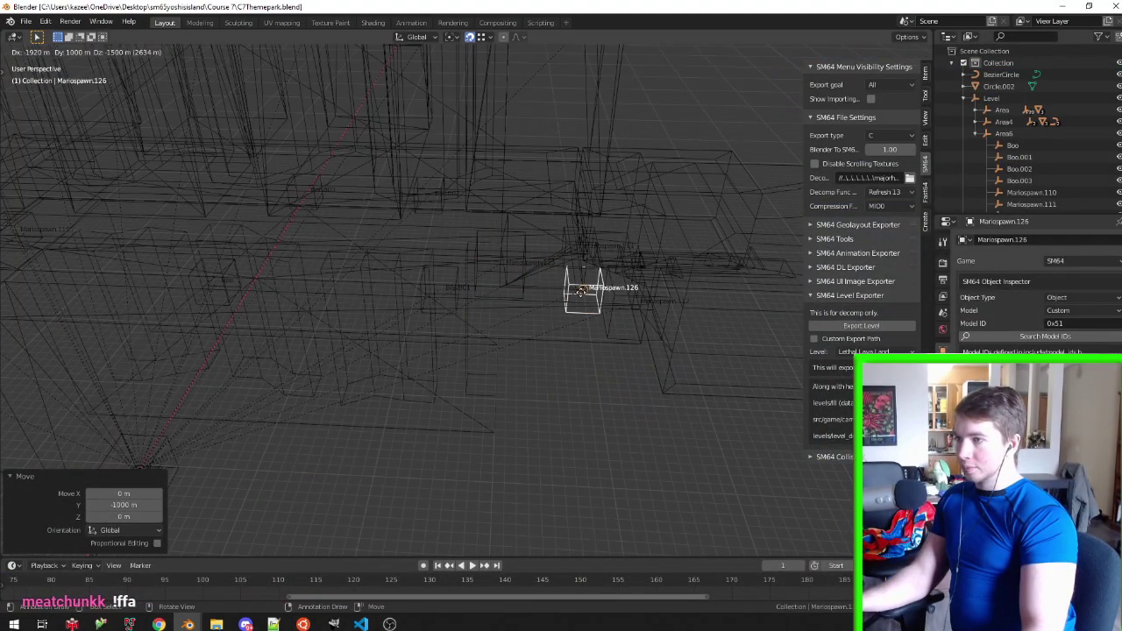
{"action": "type", "text": "y"}
{"action": "type", "text": "1000-"}
{"action": "key", "text": "Return"}
{"action": "mouse_move", "coordinate": [580, 291]}
{"action": "middle_mouse_down"}
{"action": "mouse_move", "coordinate": [616, 302]}
{"action": "mouse_move", "coordinate": [599, 302]}
{"action": "middle_mouse_up"}
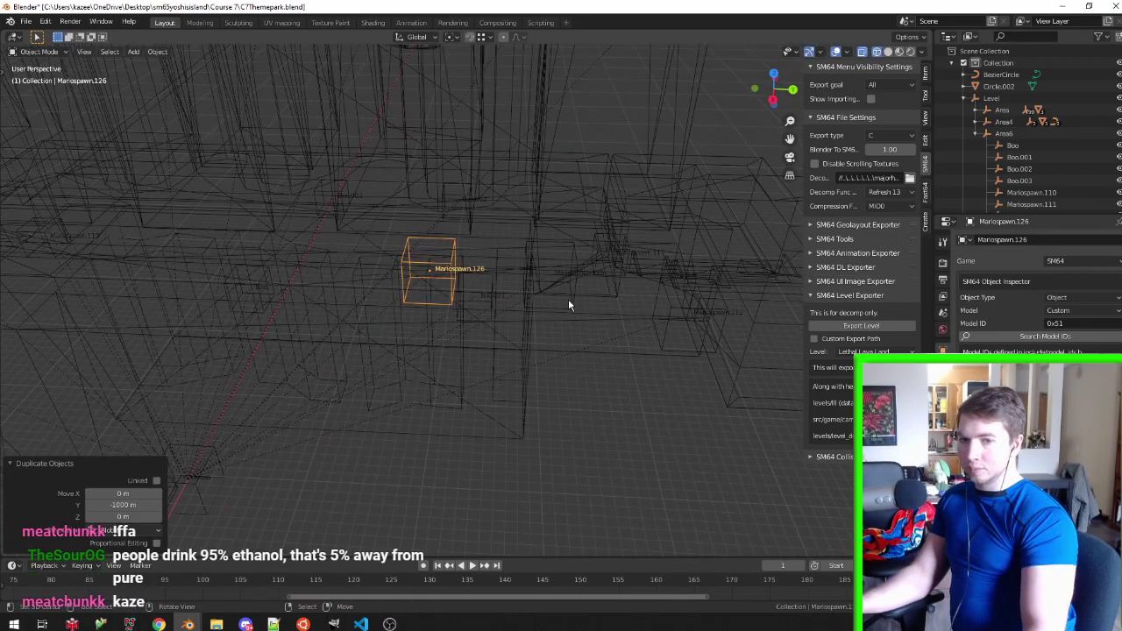
{"action": "middle_click_drag", "start_coordinate": [568, 305], "coordinate": [565, 304]}
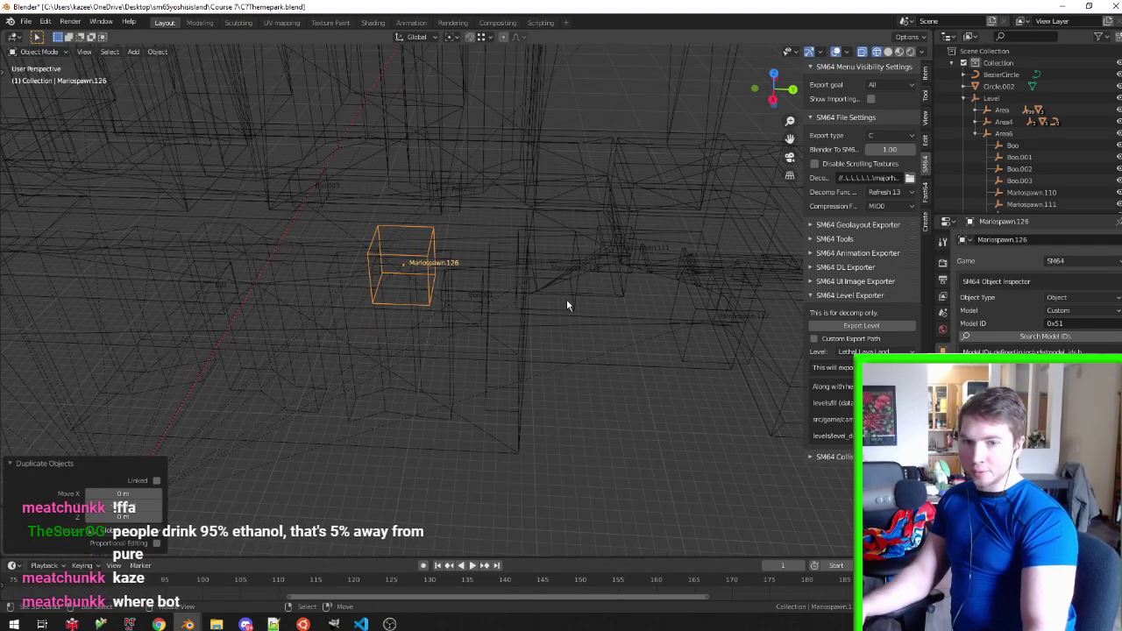
Snap a face of the large plane to the grid, then reselect Mariospawn.126
{"action": "left_click", "coordinate": [534, 333]}
{"action": "key", "text": "Tab"}
{"action": "middle_click_drag", "start_coordinate": [501, 271], "coordinate": [416, 305]}
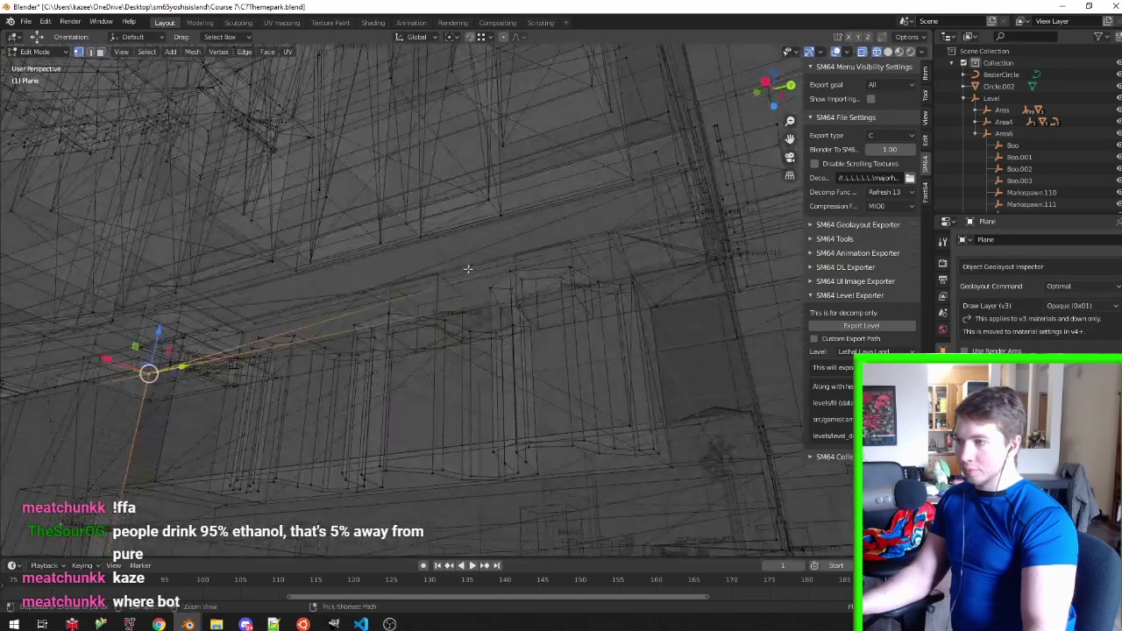
{"action": "key", "text": "ctrl+Tab"}
{"action": "left_click", "coordinate": [415, 304]}
{"action": "key", "text": "shift+z"}
{"action": "left_click", "coordinate": [431, 278]}
{"action": "key", "text": "shift+s"}
{"action": "left_click", "coordinate": [431, 278]}
{"action": "mouse_move", "coordinate": [431, 278]}
{"action": "middle_mouse_down"}
{"action": "mouse_move", "coordinate": [420, 324]}
{"action": "mouse_move", "coordinate": [478, 326]}
{"action": "middle_mouse_up"}
{"action": "key", "text": "Tab"}
{"action": "left_click", "coordinate": [428, 310]}
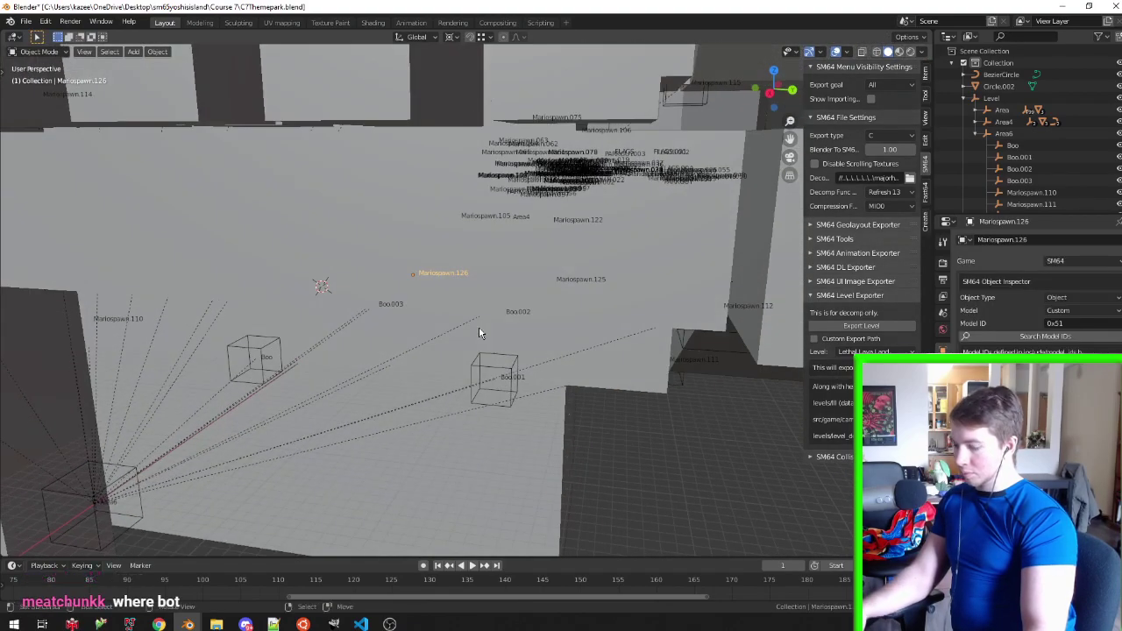
Duplicate Mariospawn.126 in place as Mariospawn.127 and rotate it 180° about Z
{"action": "key", "text": "shift+d"}
{"action": "right_click", "coordinate": [554, 355]}
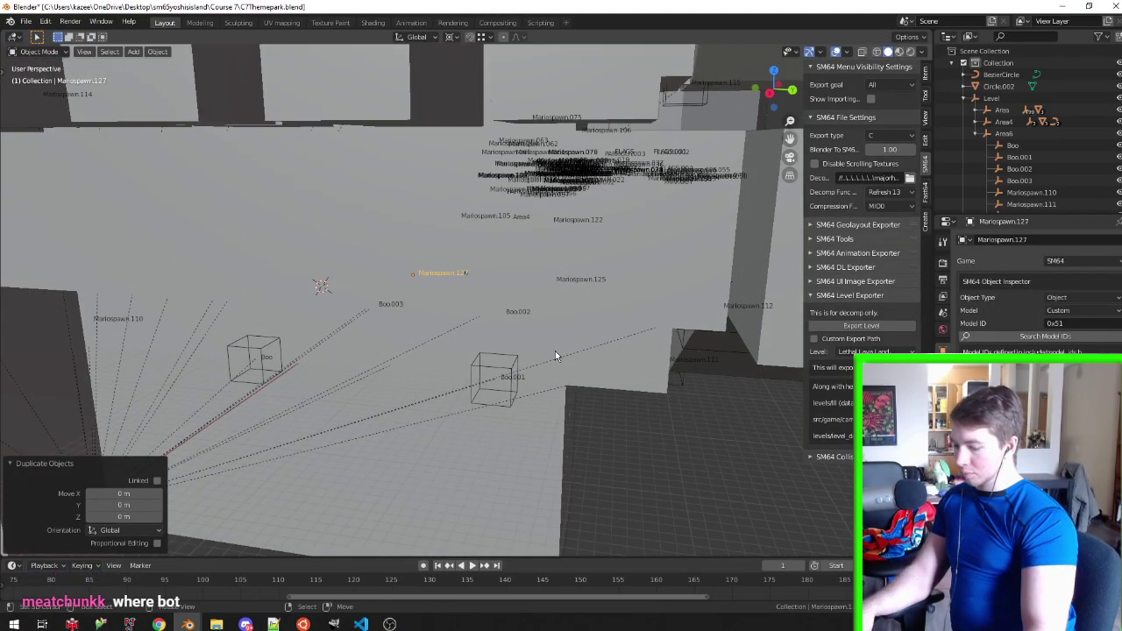
{"action": "key", "text": "ctrl+s"}
{"action": "type", "text": "r180"}
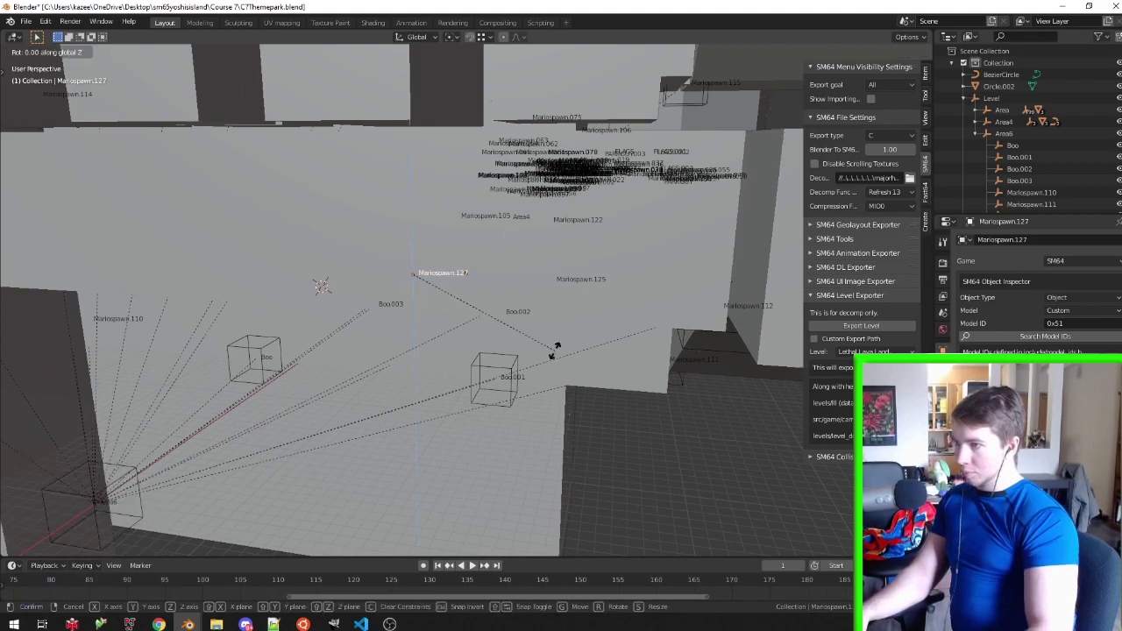
{"action": "type", "text": "z"}
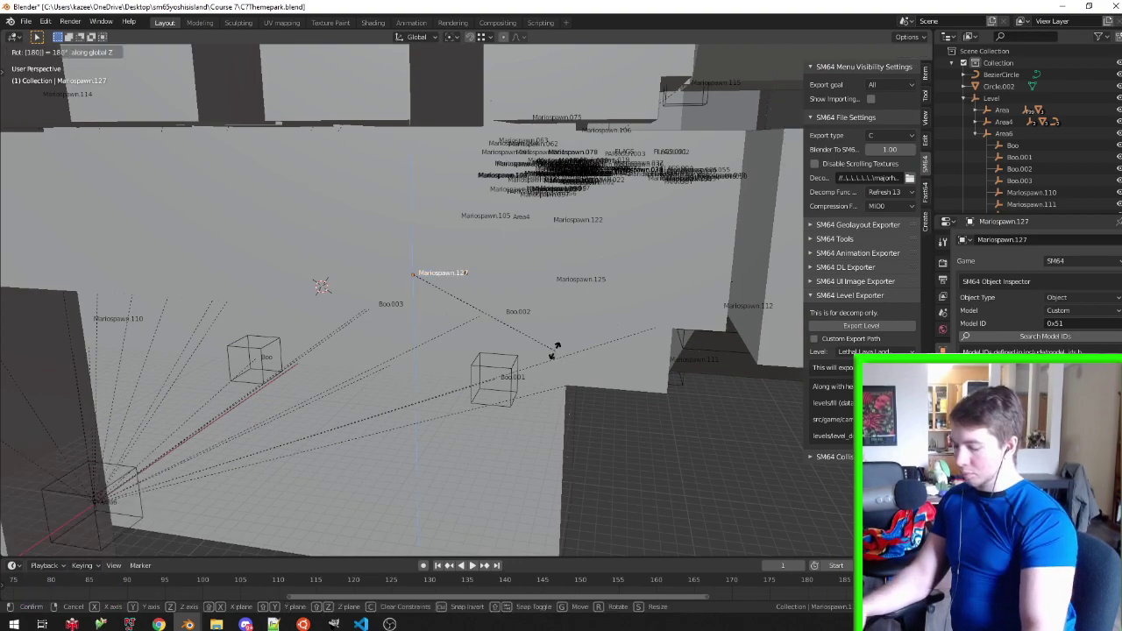
{"action": "key", "text": "Return"}
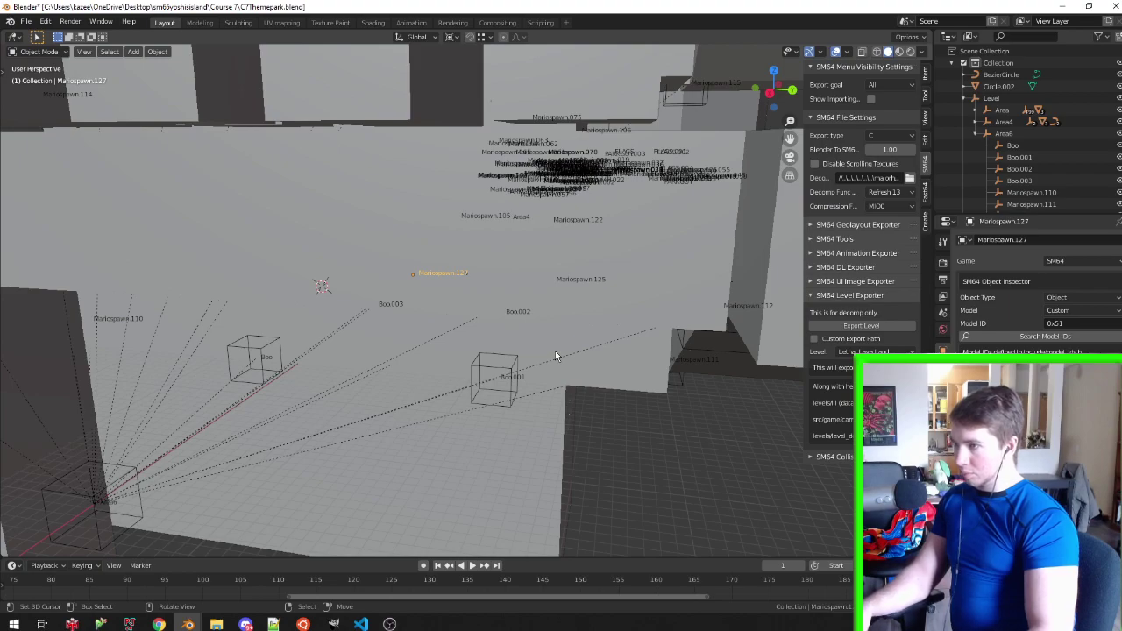
{"action": "type", "text": "r180z"}
{"action": "key", "text": "Return"}
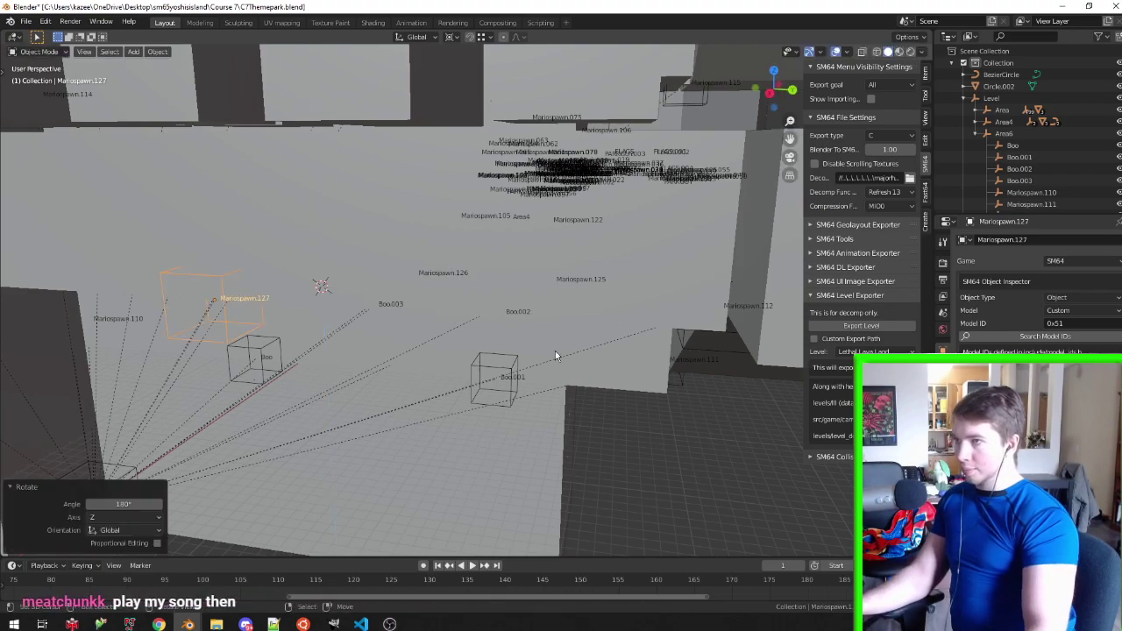
Move Mariospawn.127 2954.9 m along Y to the far side of the level
{"action": "middle_click_drag", "start_coordinate": [554, 355], "coordinate": [598, 378]}
{"action": "key", "text": "g"}
{"action": "key", "text": "y"}
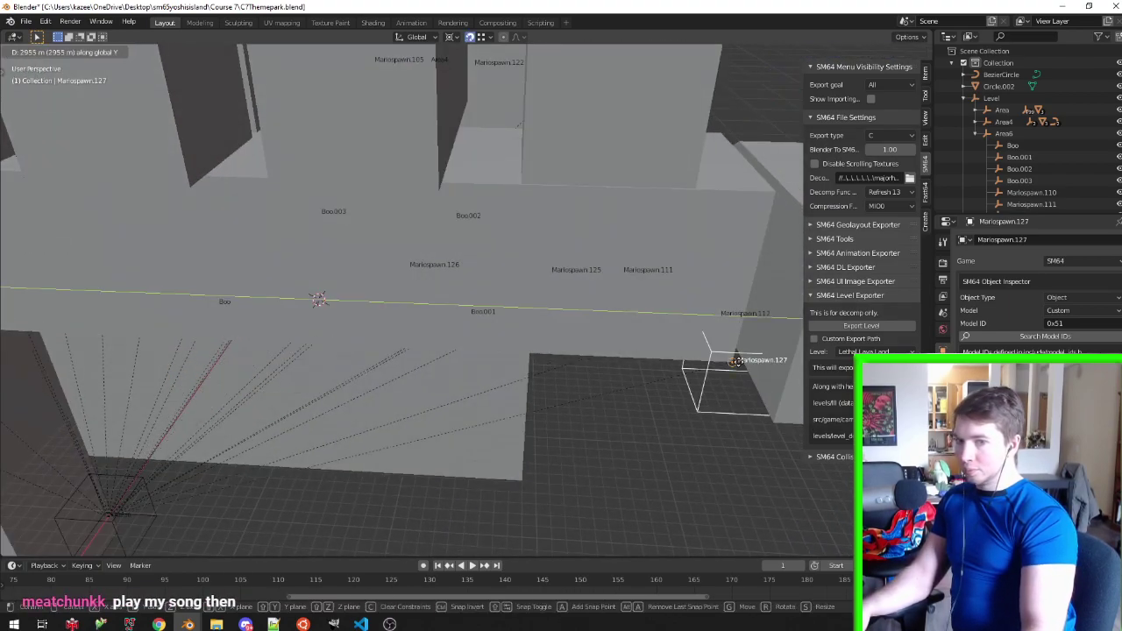
{"action": "left_click", "coordinate": [734, 362]}
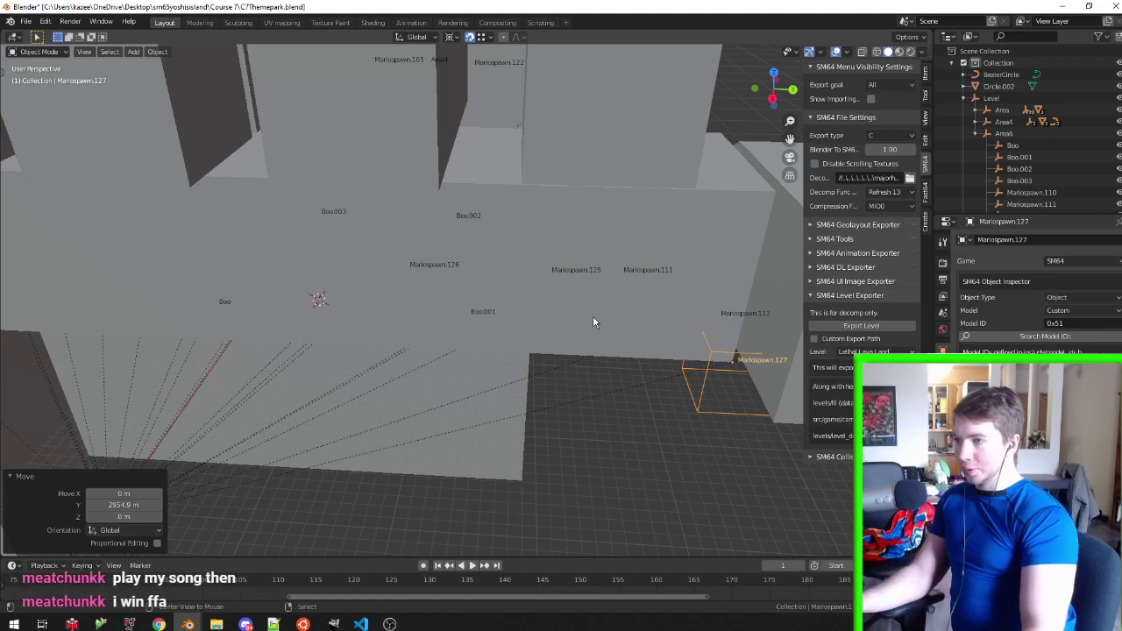
Show the level textured and move Mariospawn.127 by -2500 on Y
{"action": "key", "text": "z"}
{"action": "middle_click_drag", "start_coordinate": [583, 289], "coordinate": [561, 288]}
{"action": "key", "text": "g"}
{"action": "key", "text": "y"}
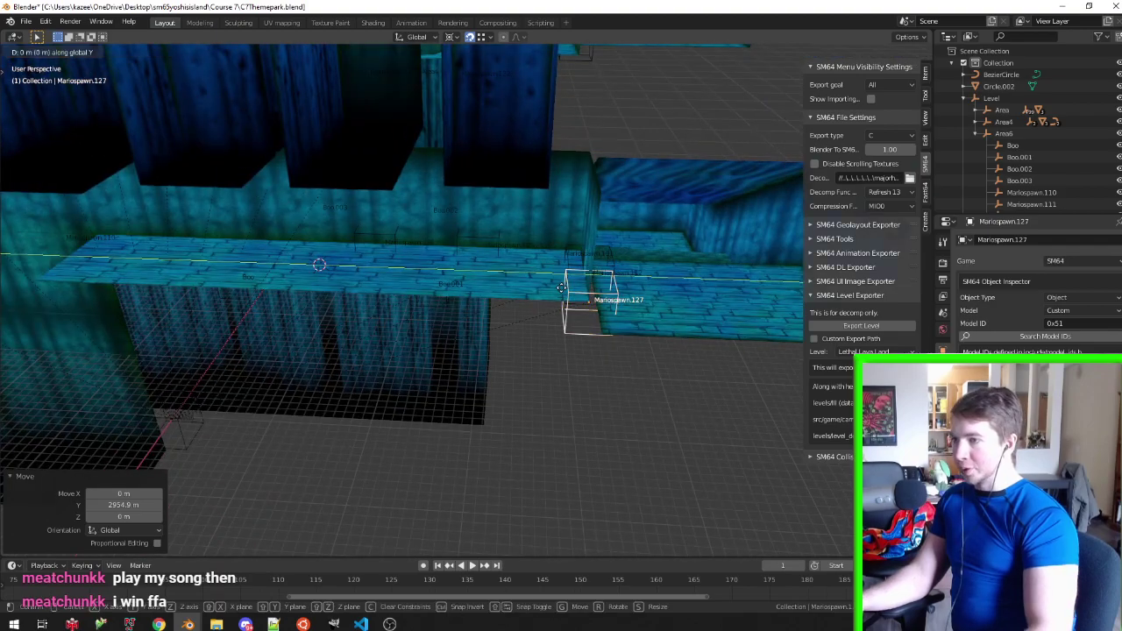
{"action": "type", "text": "-2500"}
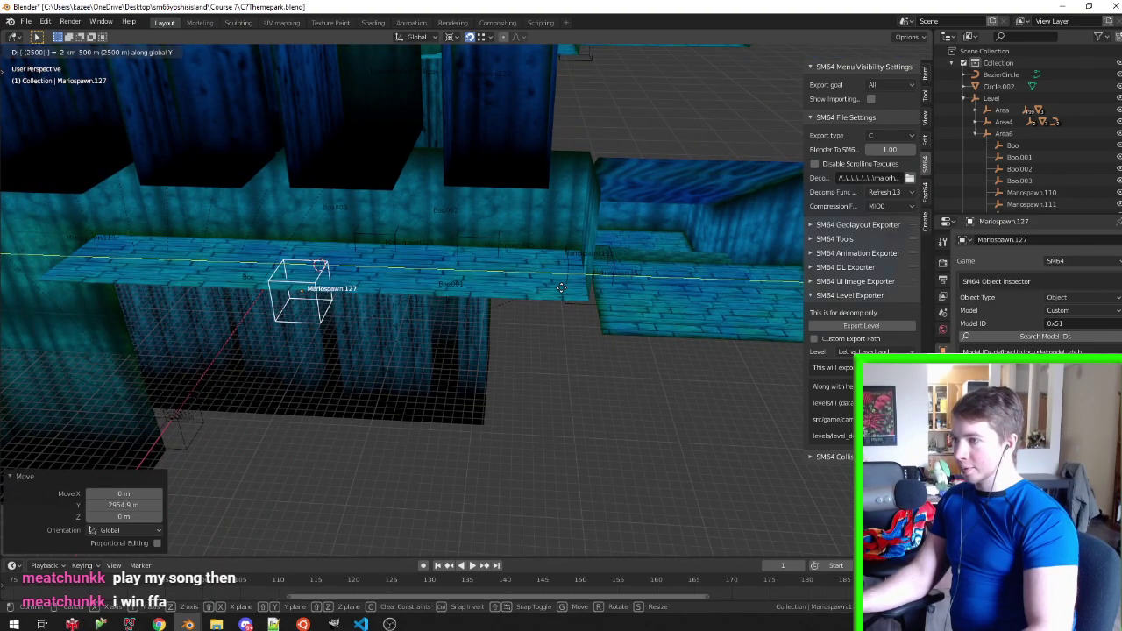
{"action": "key", "text": "Return"}
Duplicate Mariospawn.126 with the copy offset -1000 m along Y
{"action": "middle_click_drag", "start_coordinate": [551, 291], "coordinate": [473, 259]}
{"action": "left_click", "coordinate": [401, 275]}
{"action": "mouse_move", "coordinate": [400, 276]}
{"action": "middle_mouse_down"}
{"action": "mouse_move", "coordinate": [427, 296]}
{"action": "mouse_move", "coordinate": [455, 294]}
{"action": "middle_mouse_up"}
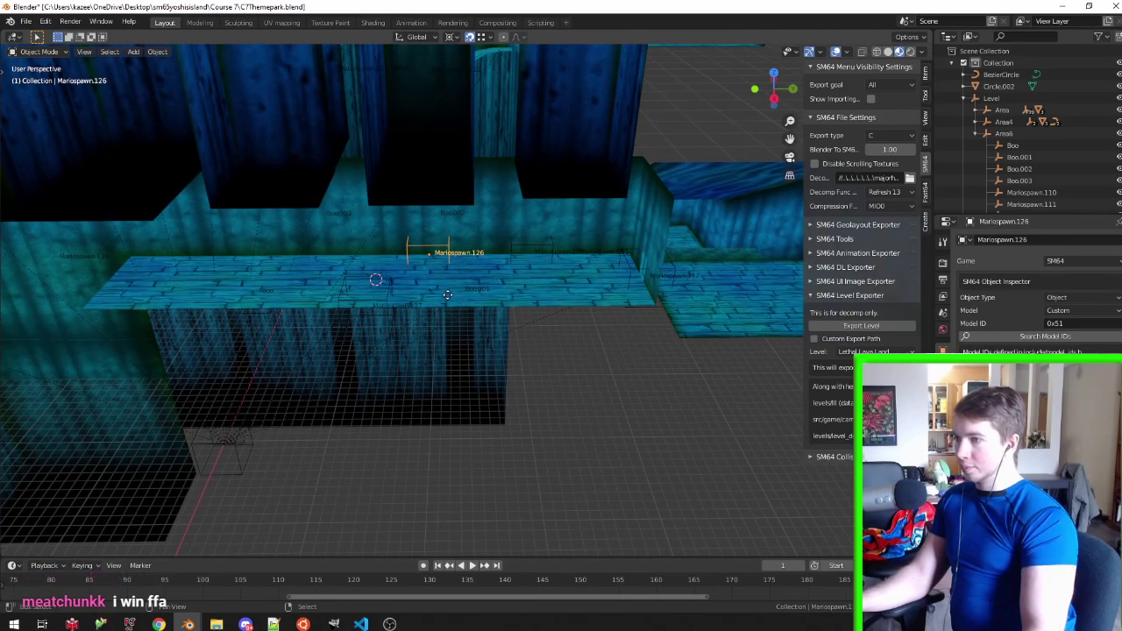
{"action": "key", "text": "shift+d"}
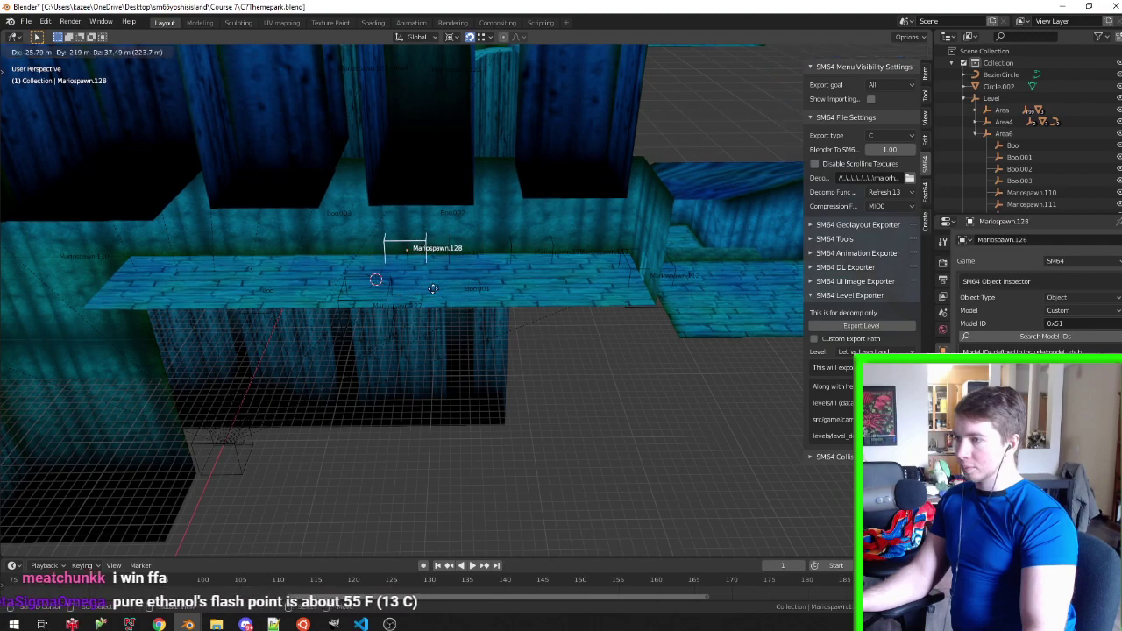
{"action": "type", "text": "y"}
{"action": "type", "text": "-1000"}
{"action": "key", "text": "Return"}
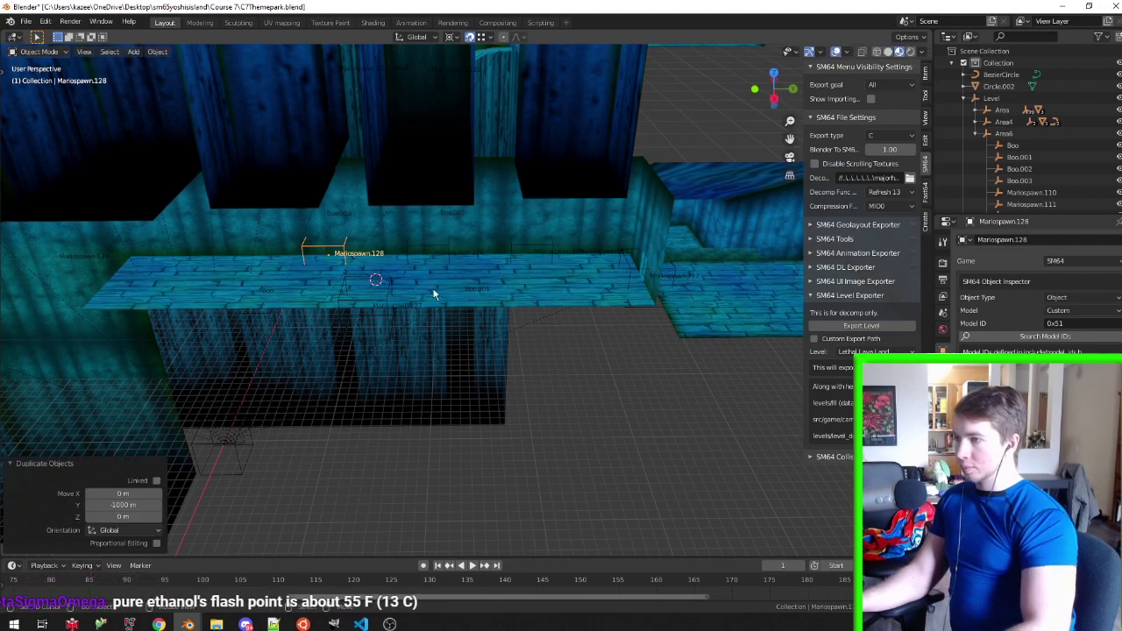
Duplicate Mariospawn.127 into Mariospawn.129, offset -1000 m along Y
{"action": "left_click", "coordinate": [386, 347]}
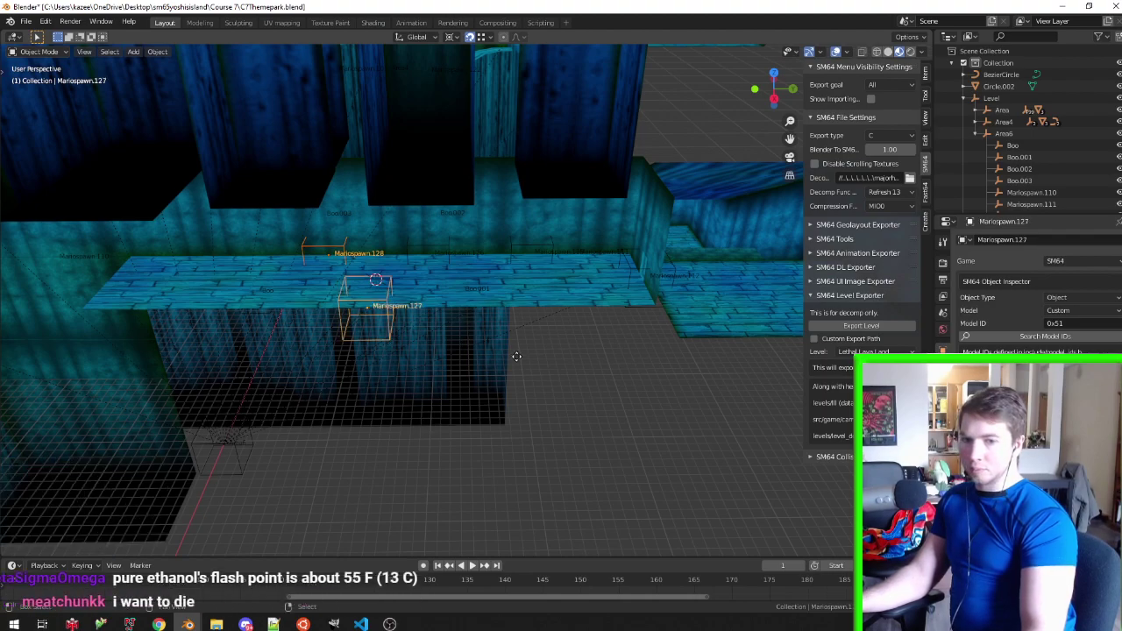
{"action": "key", "text": "shift+d"}
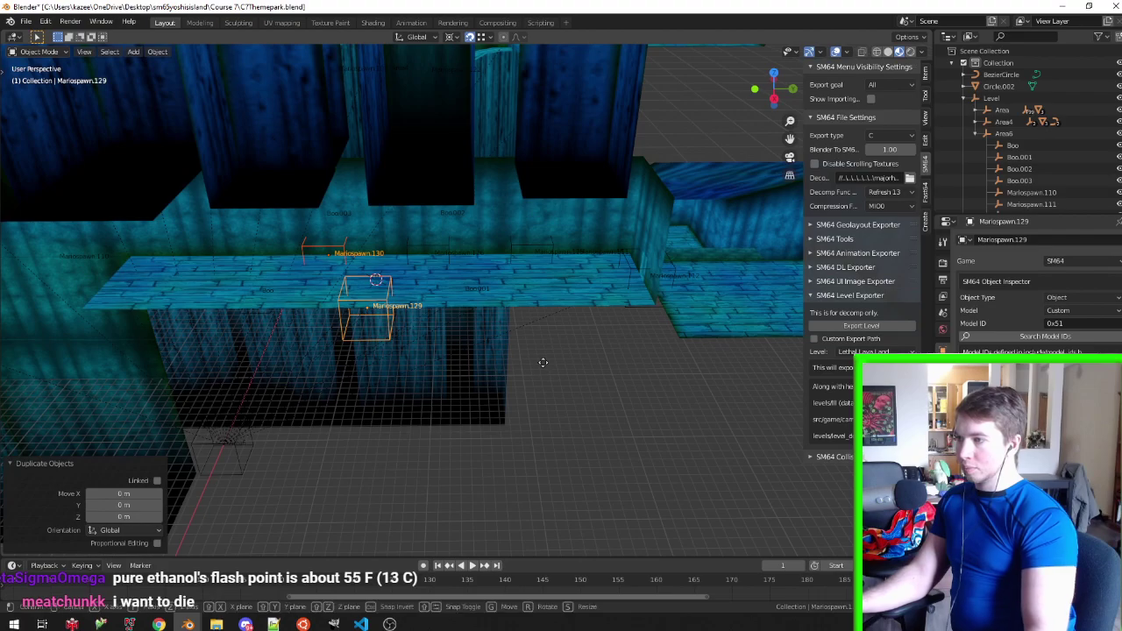
{"action": "type", "text": "y1000"}
{"action": "key", "text": "minus"}
{"action": "key", "text": "Return"}
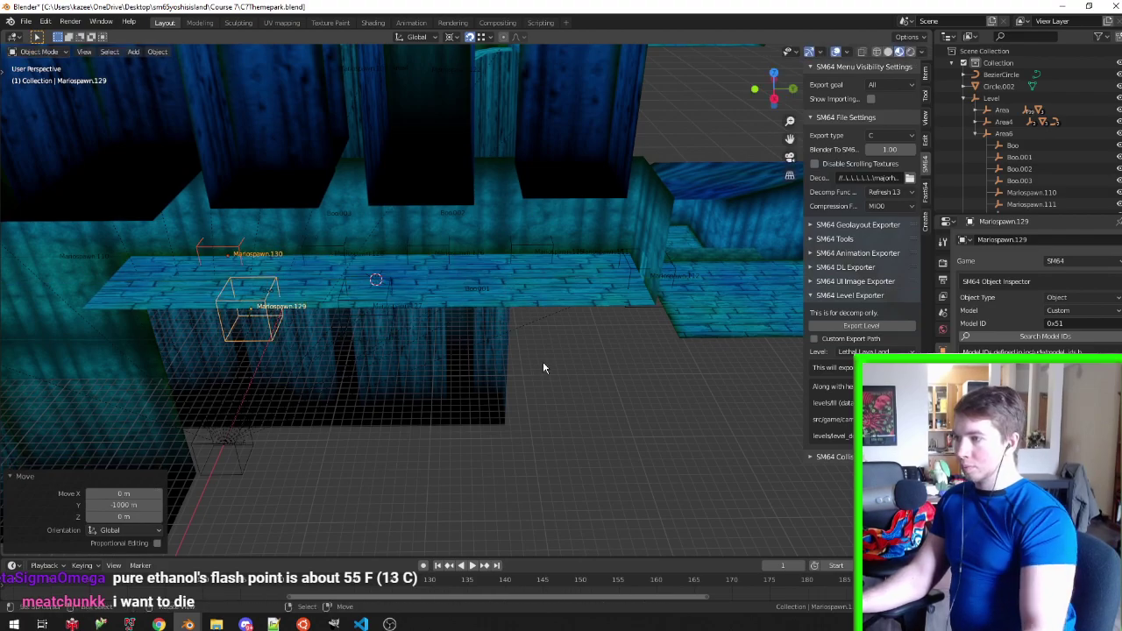
{"action": "middle_click_drag", "start_coordinate": [543, 361], "coordinate": [480, 337]}
Save the blend file and export the level from the Level root object
{"action": "key", "text": "ctrl+s"}
{"action": "middle_click_drag", "start_coordinate": [541, 352], "coordinate": [385, 360]}
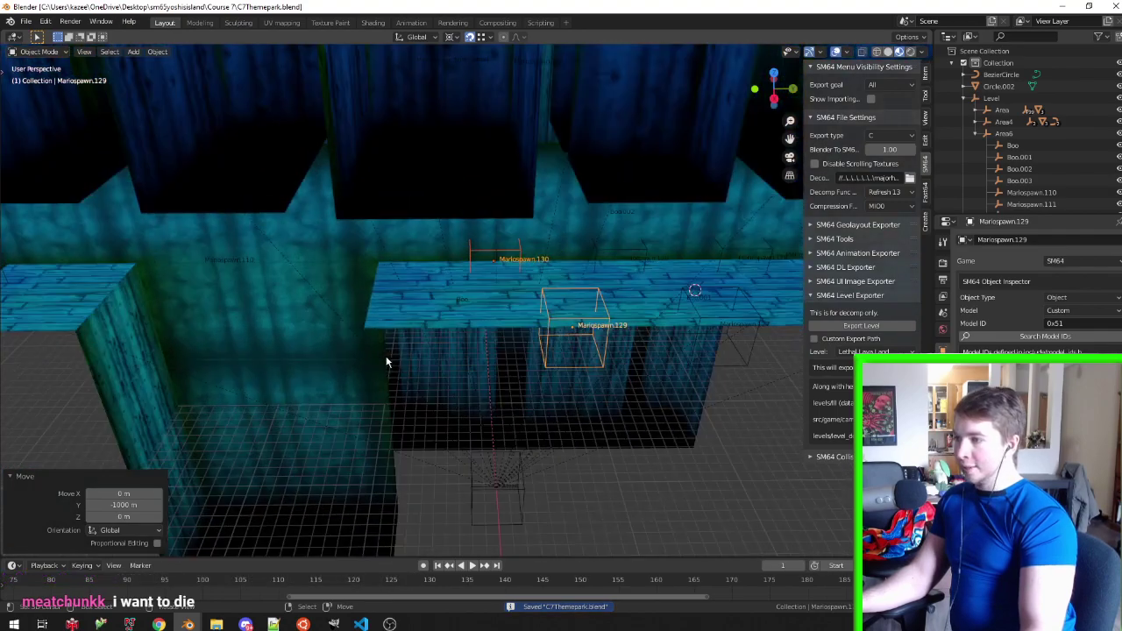
{"action": "mouse_move", "coordinate": [588, 362]}
{"action": "middle_mouse_down"}
{"action": "mouse_move", "coordinate": [639, 363]}
{"action": "mouse_move", "coordinate": [630, 343]}
{"action": "mouse_move", "coordinate": [496, 331]}
{"action": "mouse_move", "coordinate": [533, 317]}
{"action": "mouse_move", "coordinate": [492, 329]}
{"action": "middle_mouse_up"}
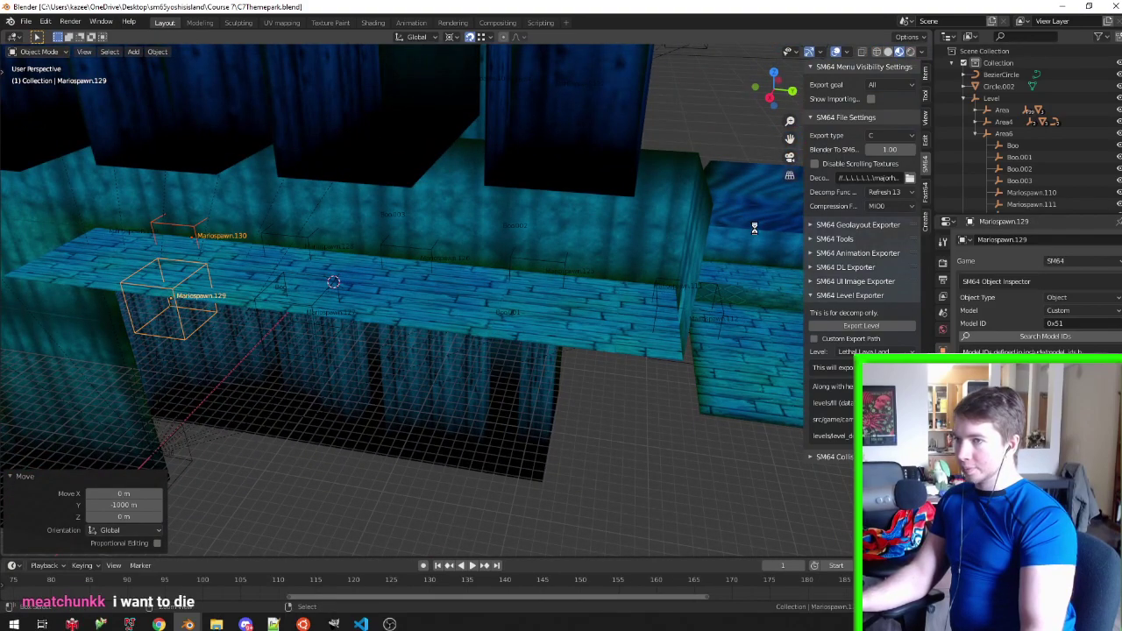
{"action": "key", "text": "ctrl+s"}
{"action": "left_click", "coordinate": [992, 98]}
{"action": "left_click", "coordinate": [855, 325]}
In themepark.inc.c, add switch (o->oAction) with a case 0: break; inside fallshelf and save
{"action": "left_click", "coordinate": [360, 623]}
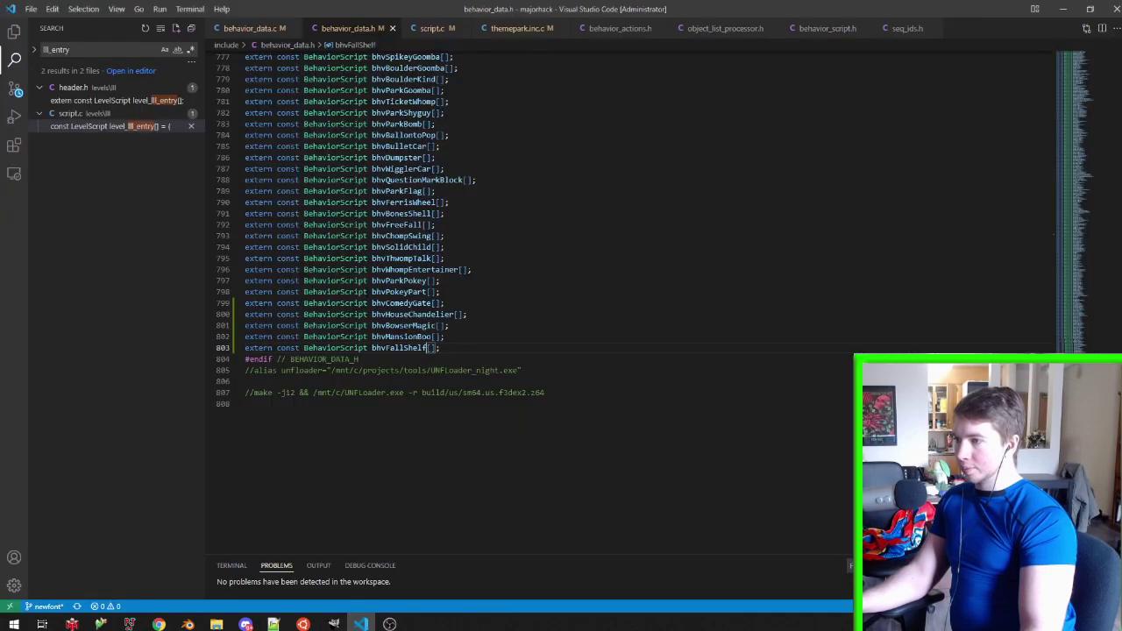
{"action": "left_click", "coordinate": [520, 28]}
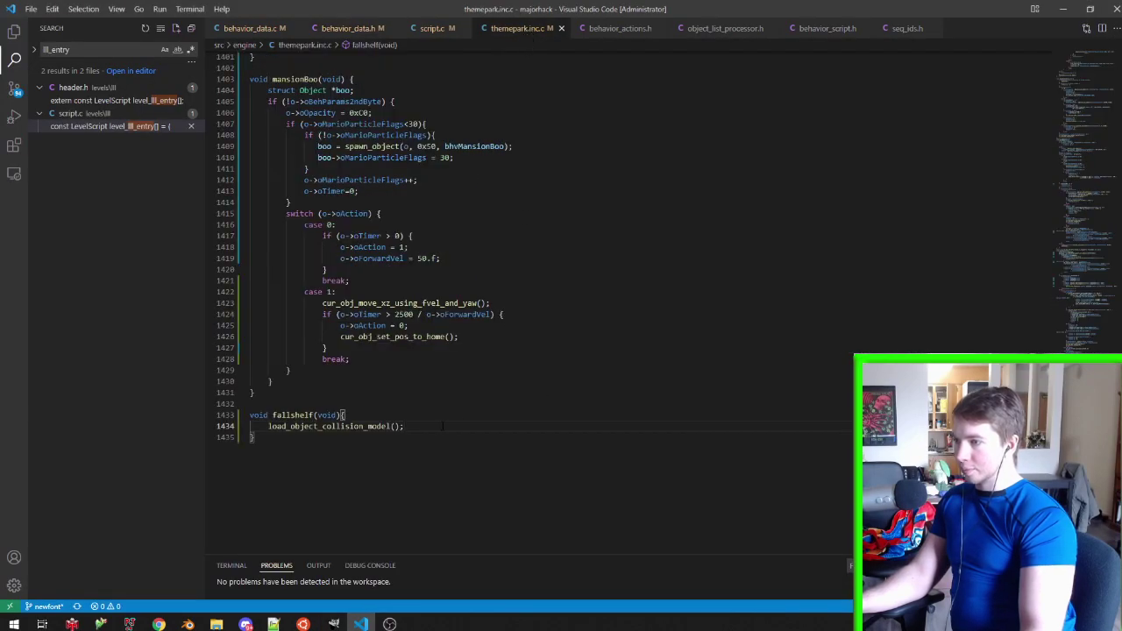
{"action": "key", "text": "Return"}
{"action": "type", "text": "switch (o"}
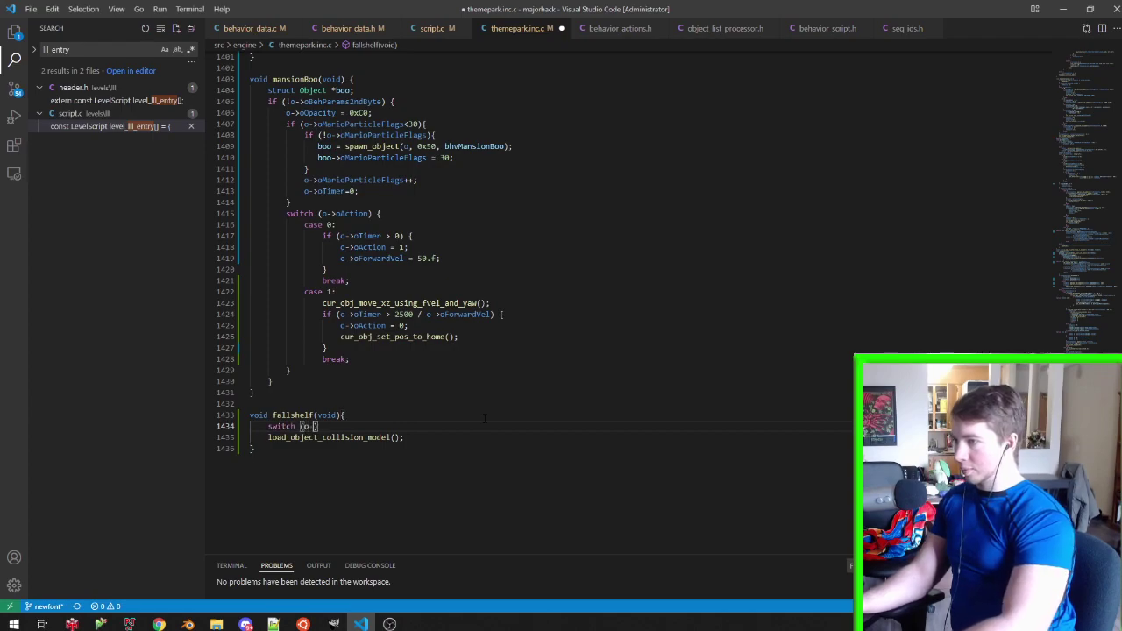
{"action": "type", "text": "->oAction){"}
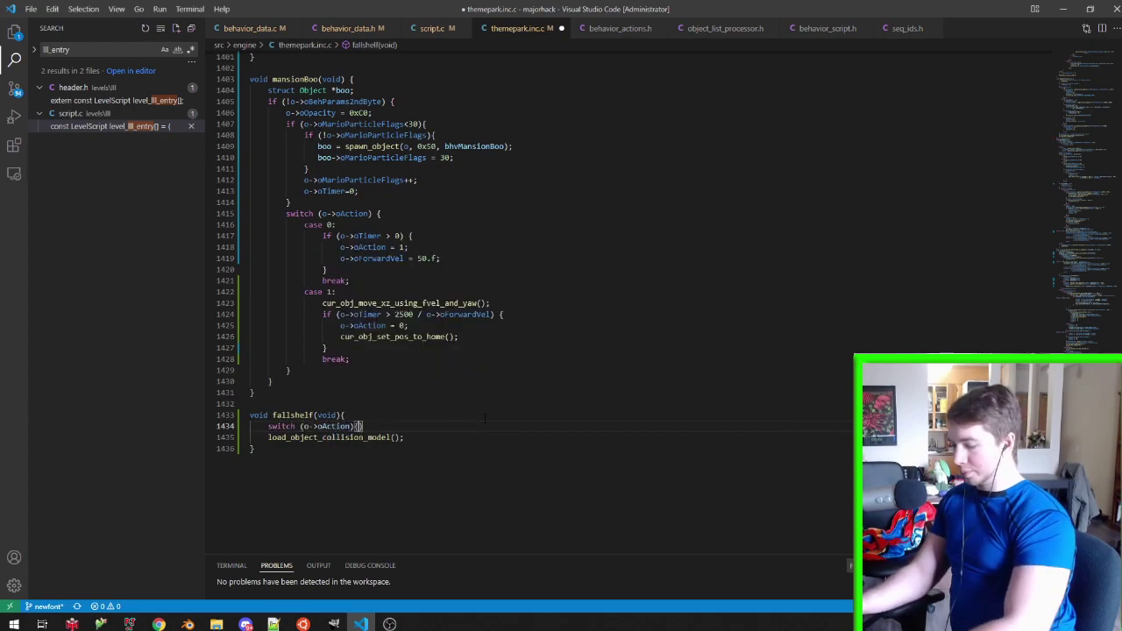
{"action": "key", "text": "Return"}
{"action": "type", "text": "case 0:"}
{"action": "key", "text": "Return"}
{"action": "key", "text": "BackSpace"}
{"action": "type", "text": ":"}
{"action": "key", "text": "Return"}
{"action": "type", "text": "break;"}
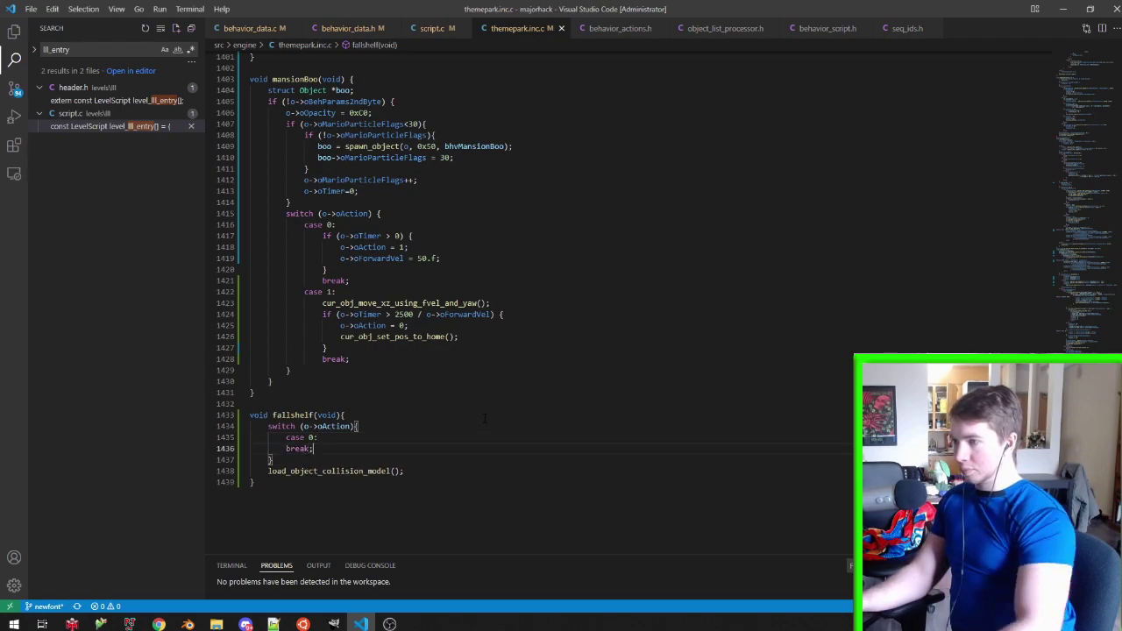
{"action": "key", "text": "ctrl+s"}
Copy the case 0 block to create cases 1 and 2, then reformat and save
{"action": "key", "text": "shift+Up"}
{"action": "key", "text": "ctrl+c"}
{"action": "key", "text": "Down"}
{"action": "key", "text": "ctrl+v"}
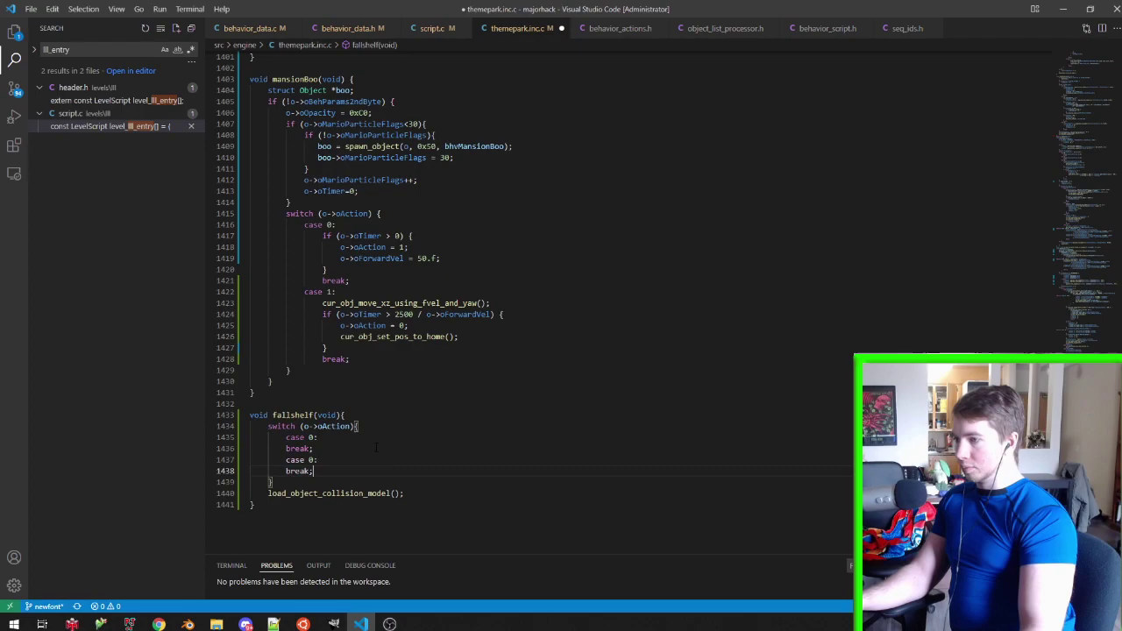
{"action": "type", "text": "1"}
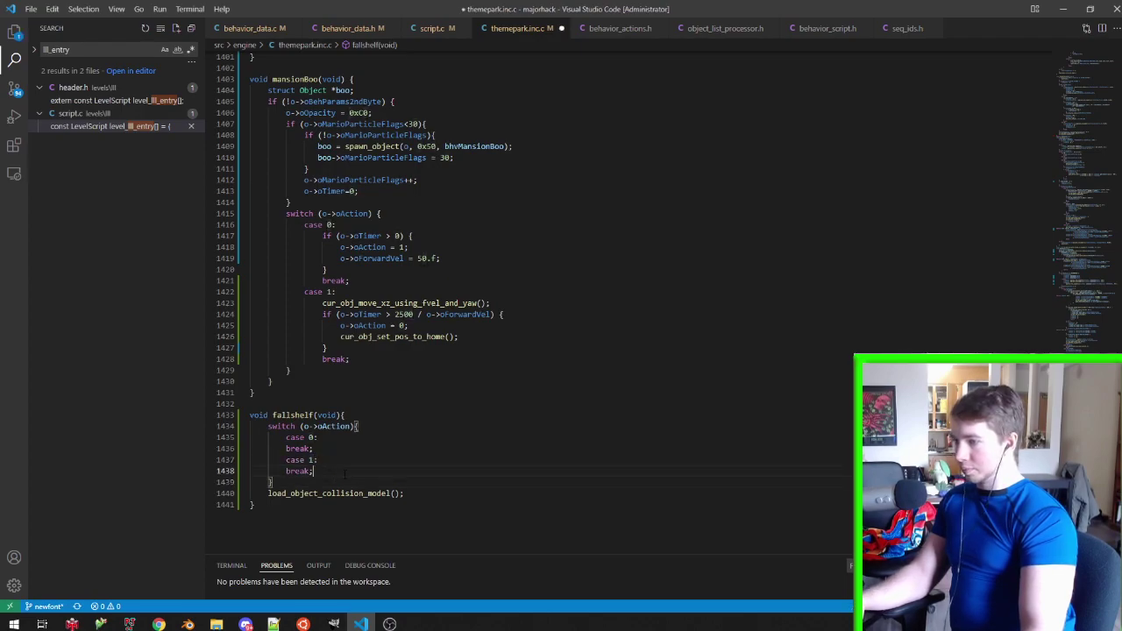
{"action": "key", "text": "ctrl+v"}
{"action": "type", "text": "2"}
{"action": "key", "text": "ctrl+s"}
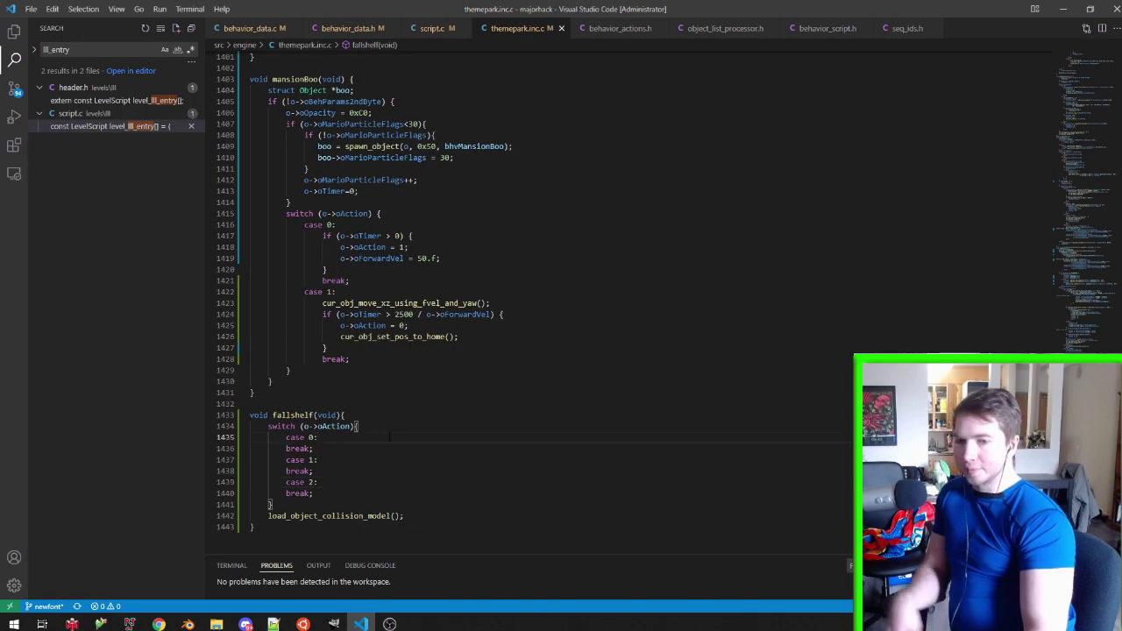
{"action": "key", "text": "shift+alt+f"}
{"action": "key", "text": "ctrl+s"}
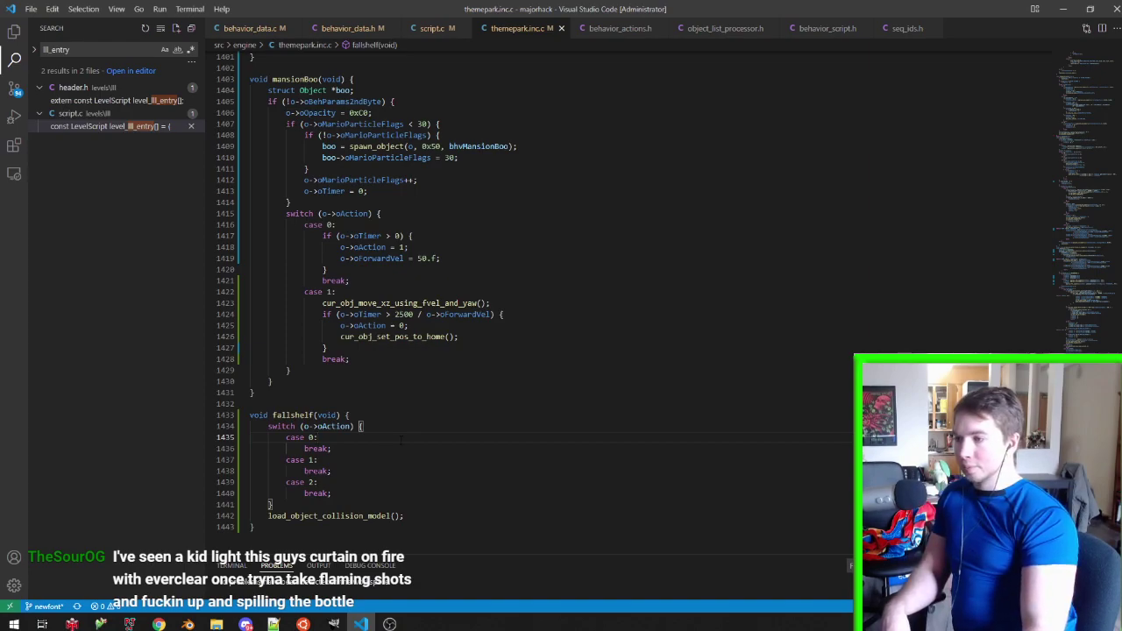
{"action": "key", "text": "Return"}
In case 0, set o->oAction = 1 when absf(o->oPosX - gMarioState->pos[0]) < 1000.f, delete the blank line, save
{"action": "type", "text": "if "}
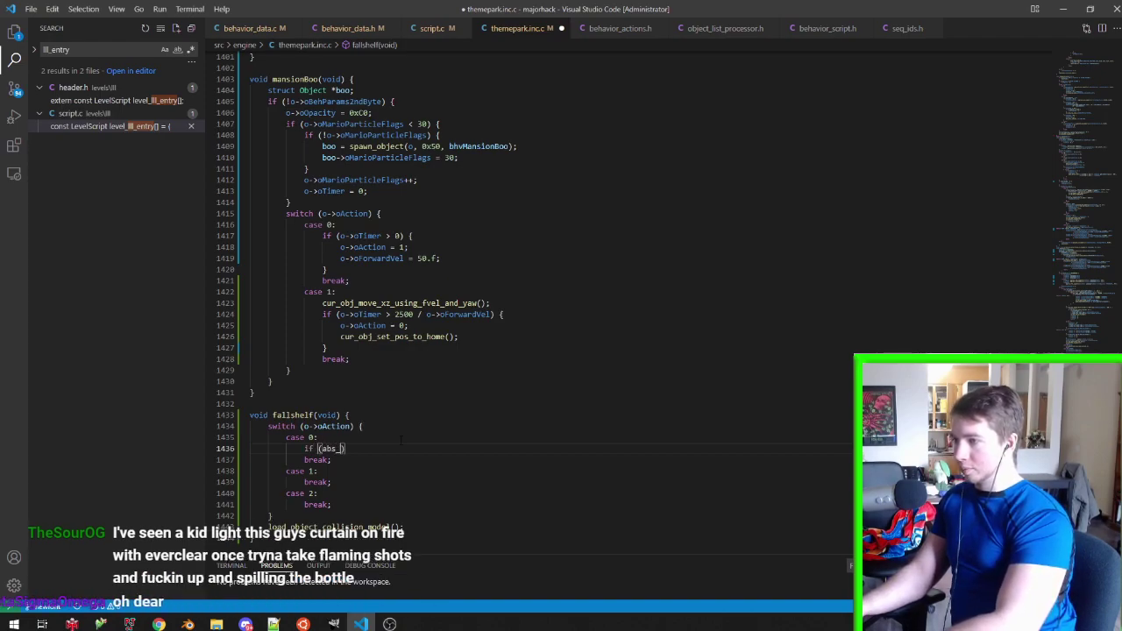
{"action": "type", "text": "(absf(o->oP"}
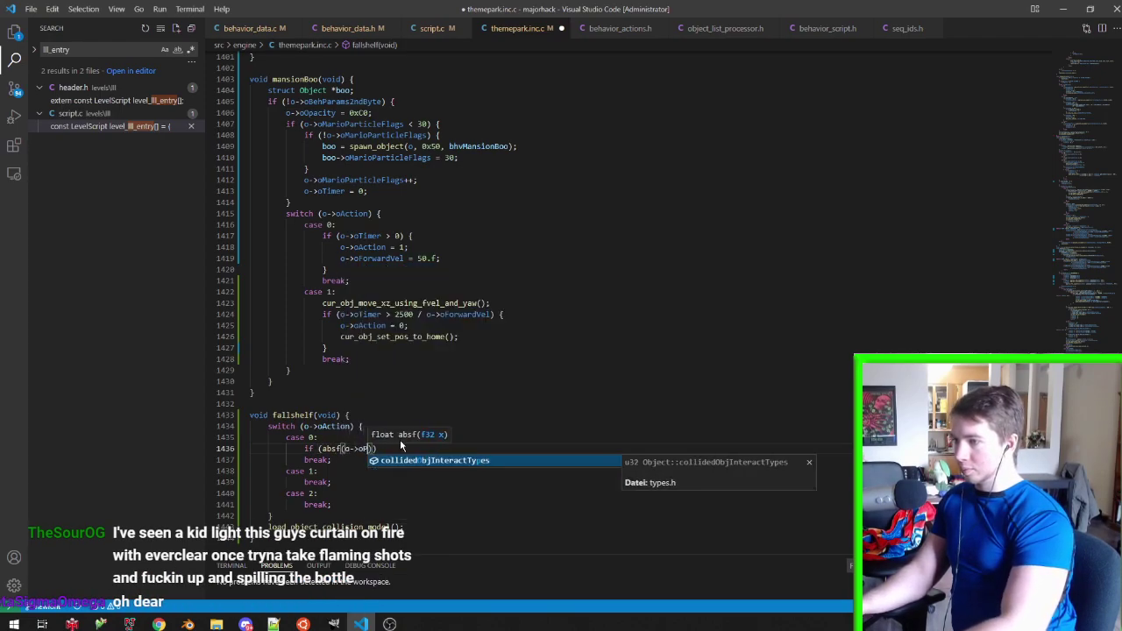
{"action": "type", "text": "osX - "}
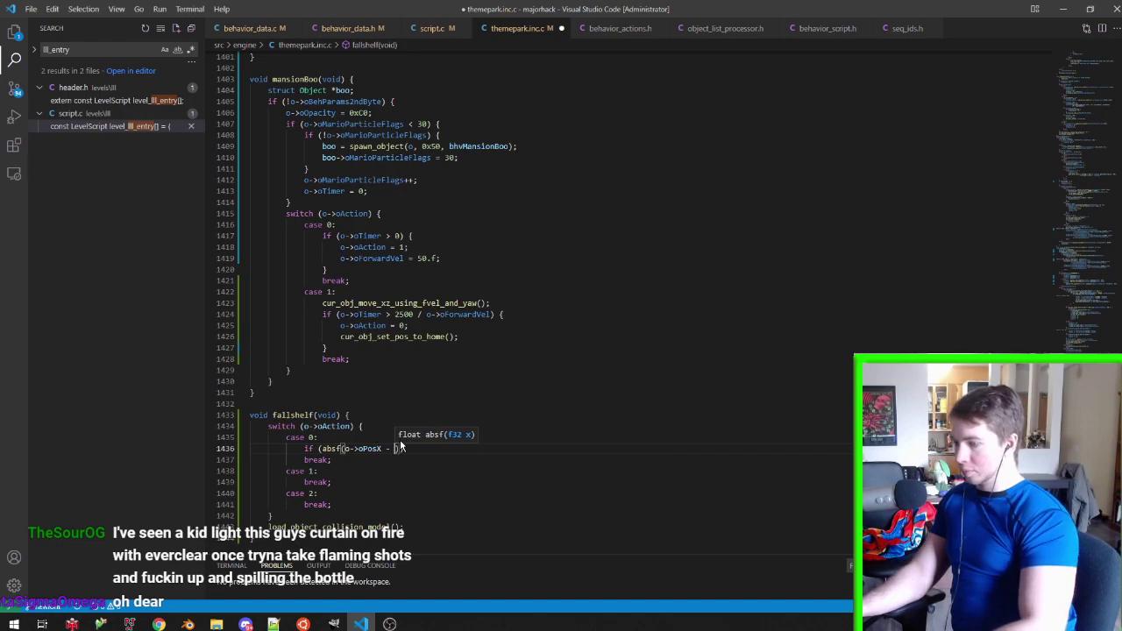
{"action": "type", "text": "gMarioState->pos[0]) "}
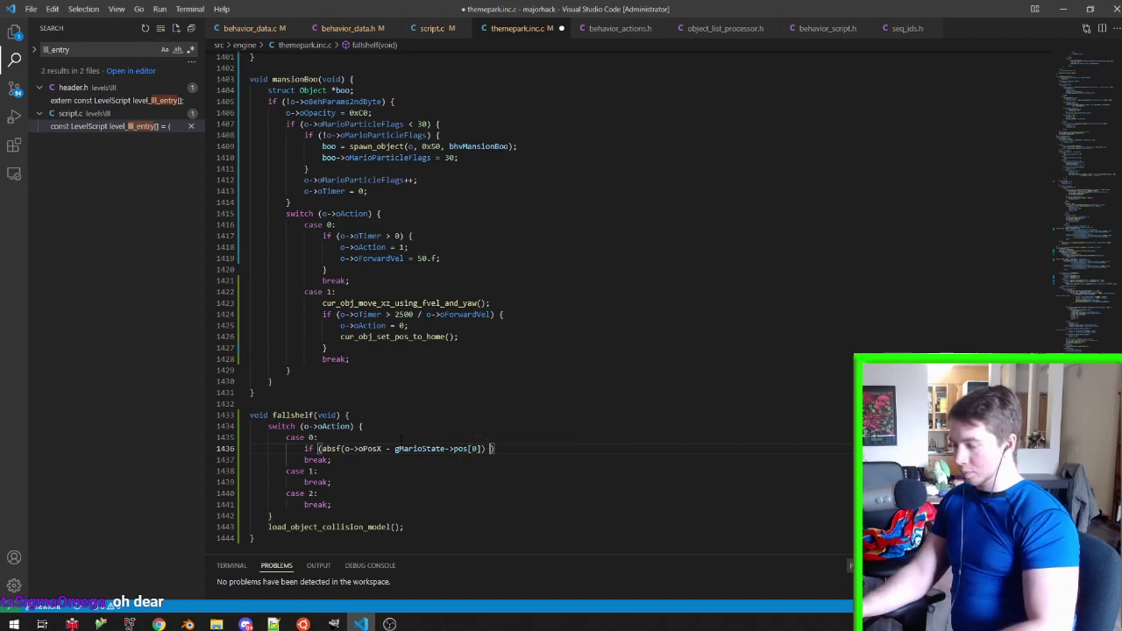
{"action": "type", "text": "< 1000.f)"}
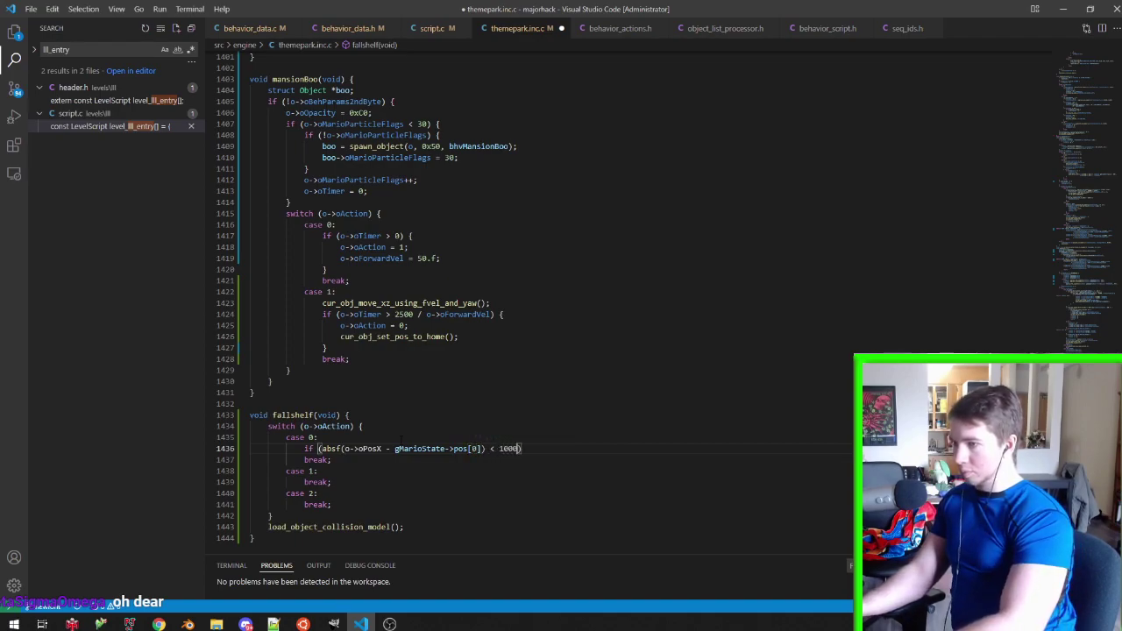
{"action": "type", "text": "{"}
{"action": "key", "text": "Return"}
{"action": "type", "text": "o->"}
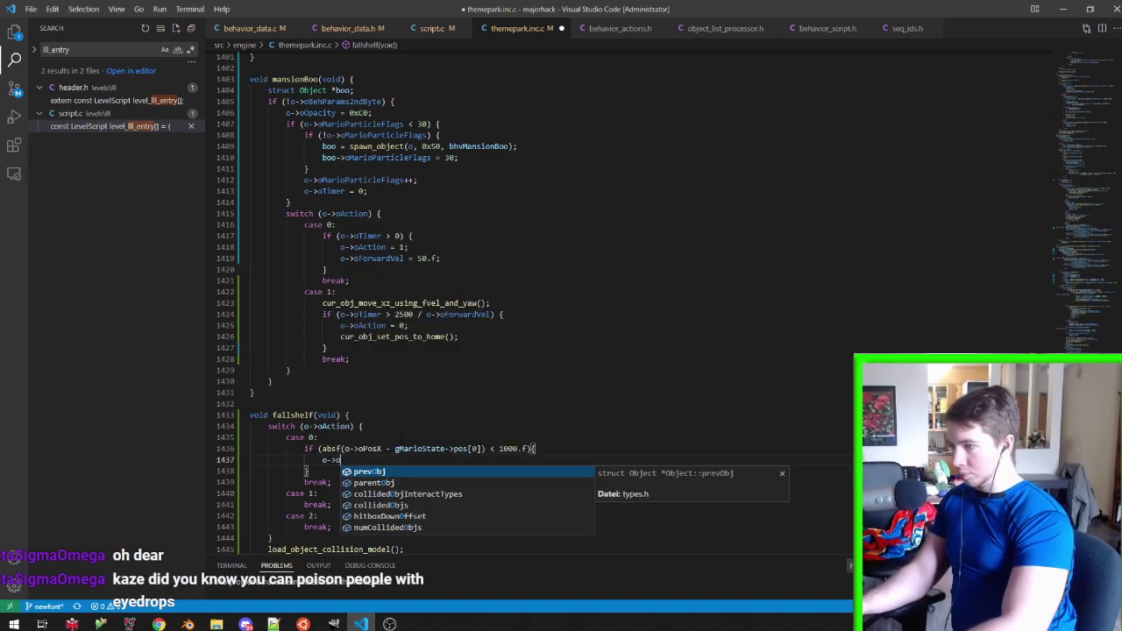
{"action": "type", "text": "oAction = "}
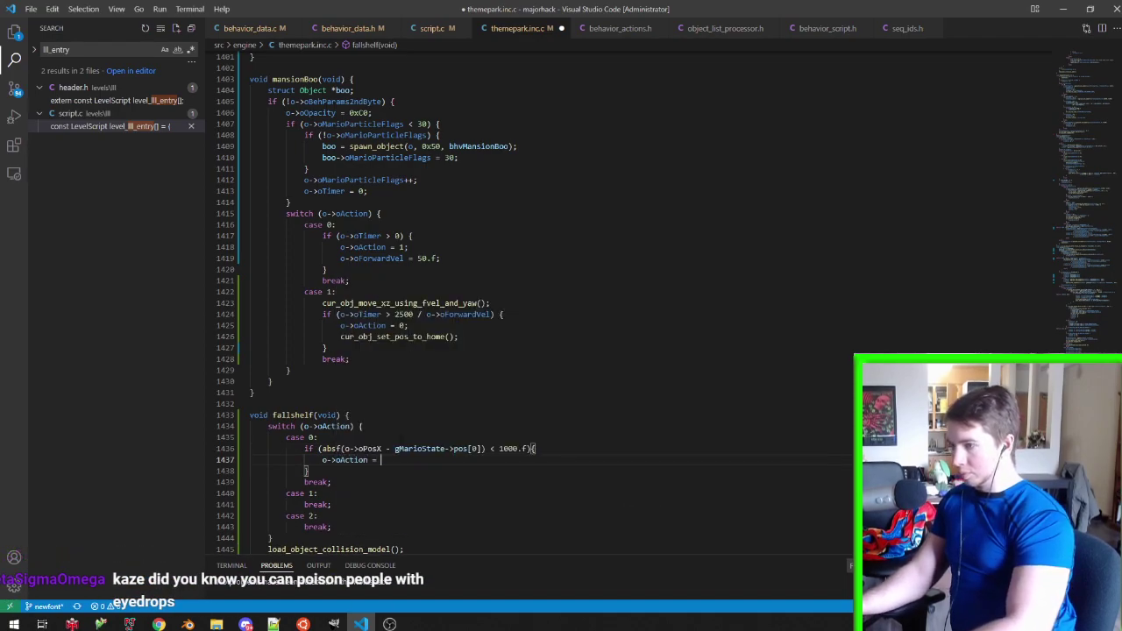
{"action": "type", "text": "1;"}
{"action": "key", "text": "Return"}
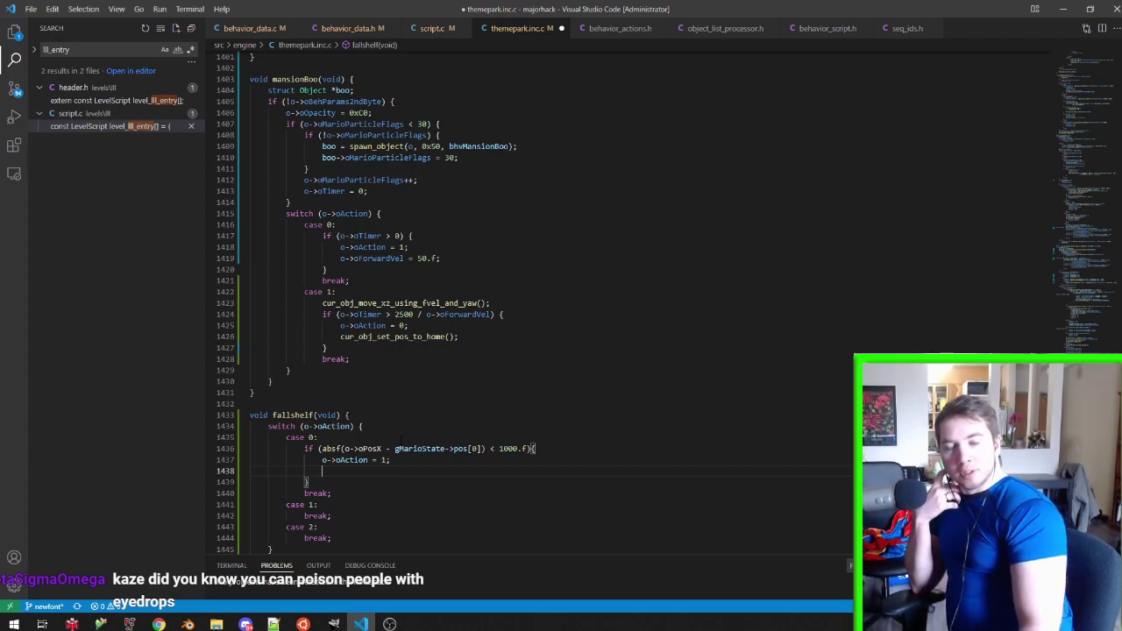
{"action": "scroll", "coordinate": [400, 441], "scroll_direction": "down", "scroll_amount": 2}
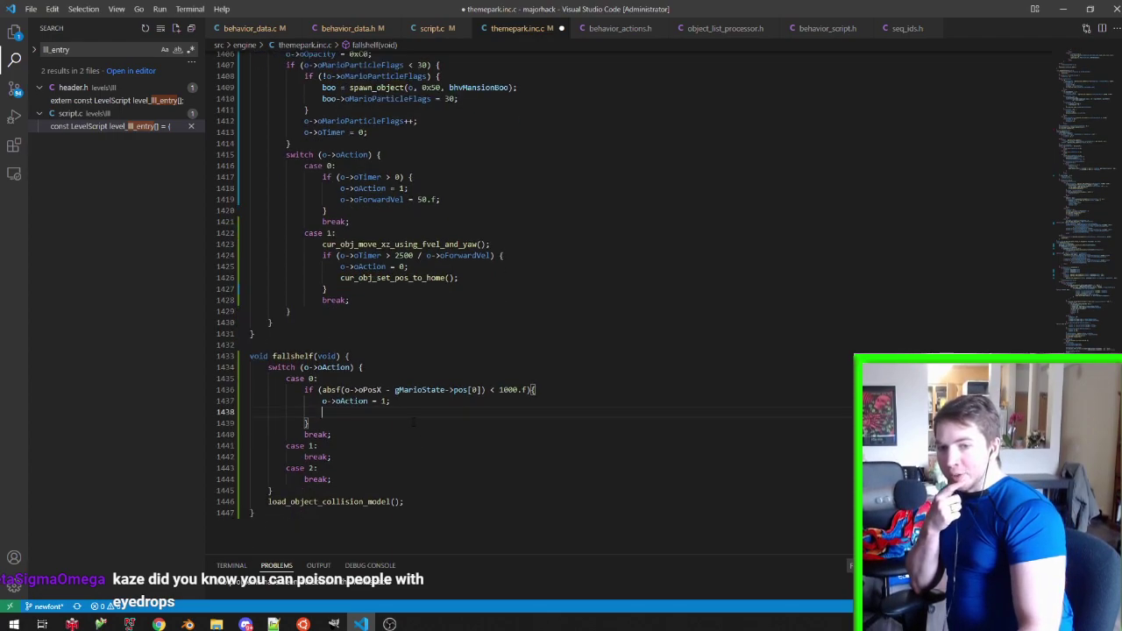
{"action": "left_click_drag", "start_coordinate": [382, 419], "coordinate": [435, 405]}
{"action": "key", "text": "BackSpace"}
{"action": "key", "text": "ctrl+s"}
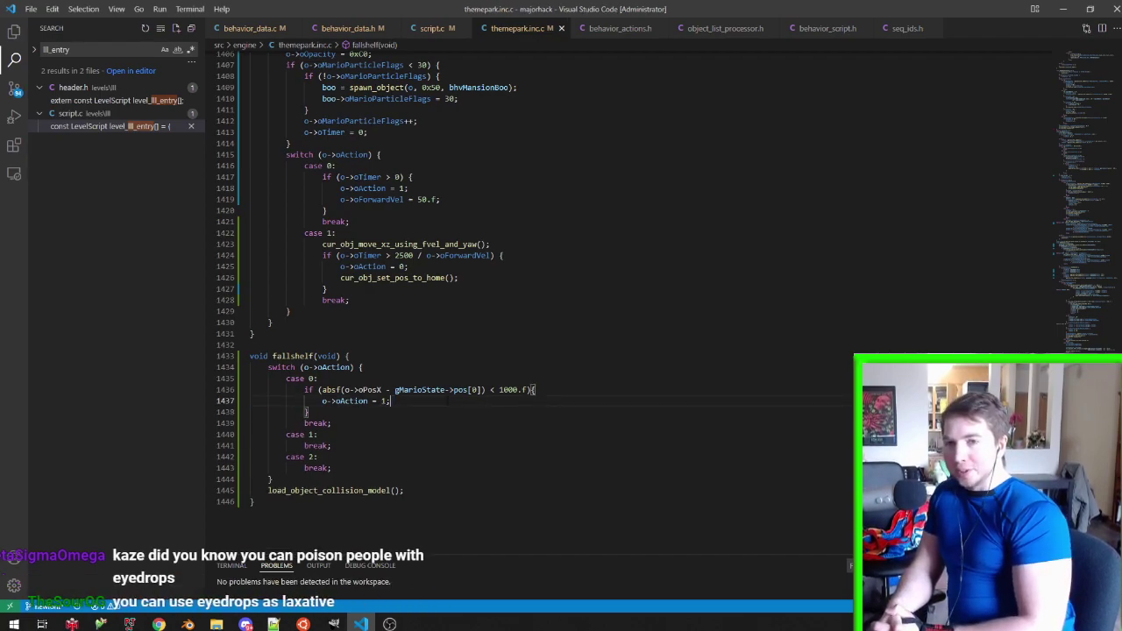
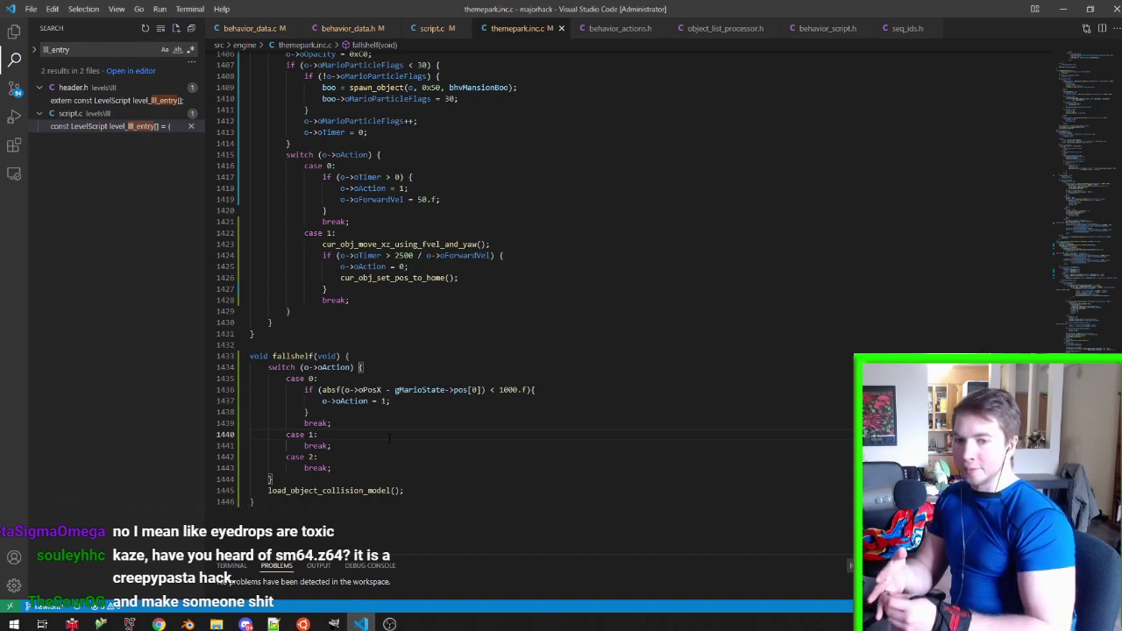
Under case 1, add if (o->oFaceAnglePitch < 0x4000) raising oAngleVelPitch by 0x100, and save
{"action": "key", "text": "Return"}
{"action": "type", "text": "if (o-"}
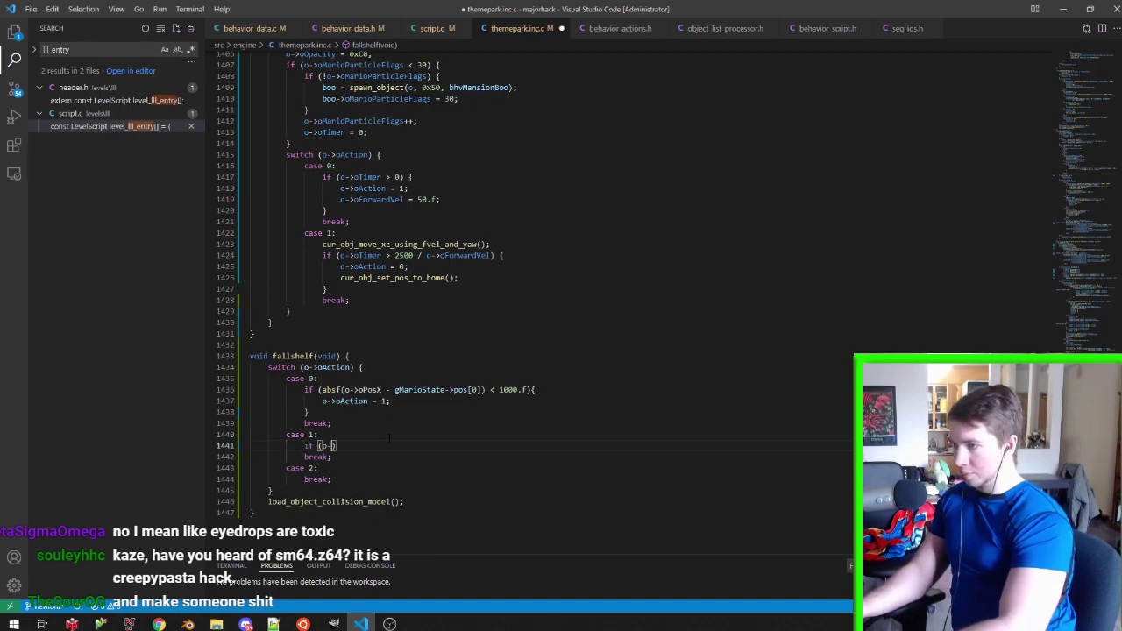
{"action": "type", "text": ">oF"}
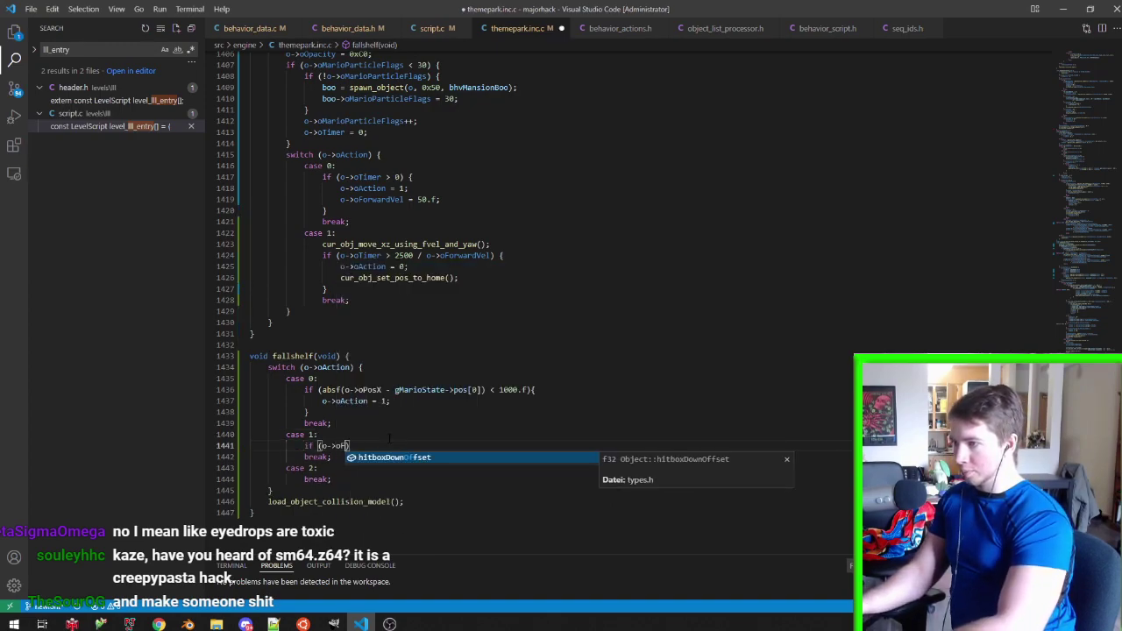
{"action": "type", "text": "aceAn"}
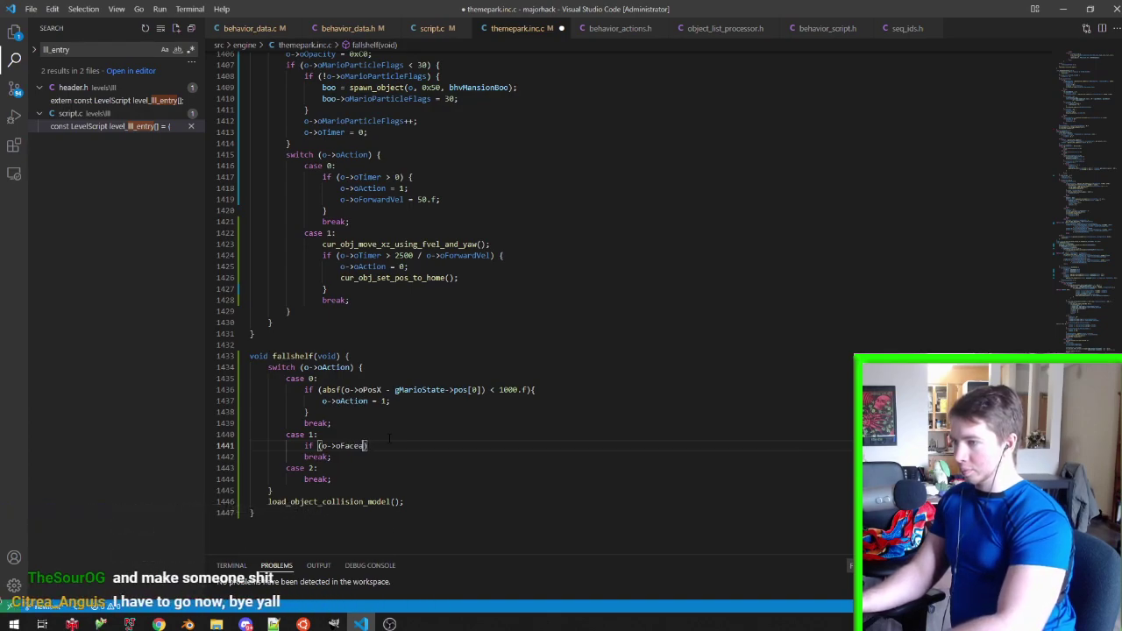
{"action": "type", "text": "ngleYaw "}
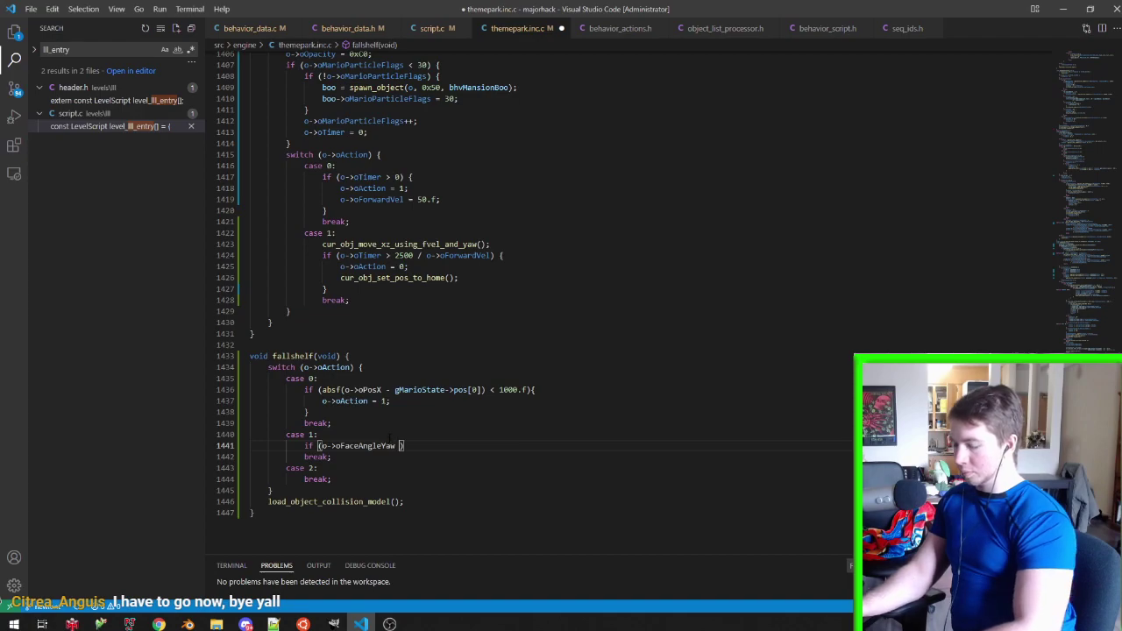
{"action": "type", "text": "x40"}
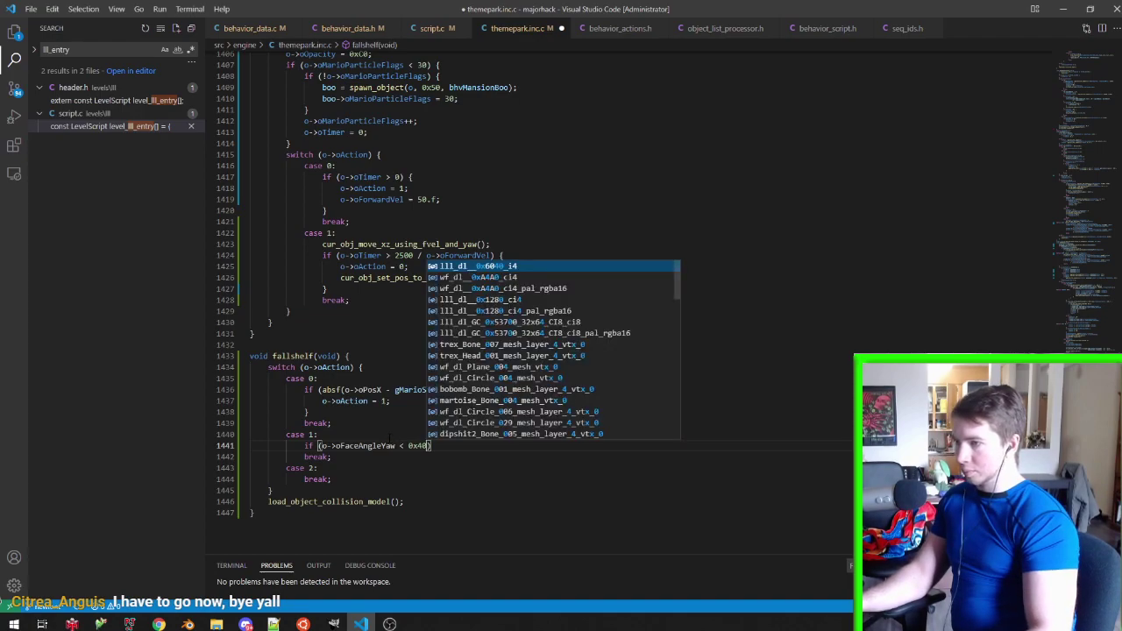
{"action": "type", "text": "00"}
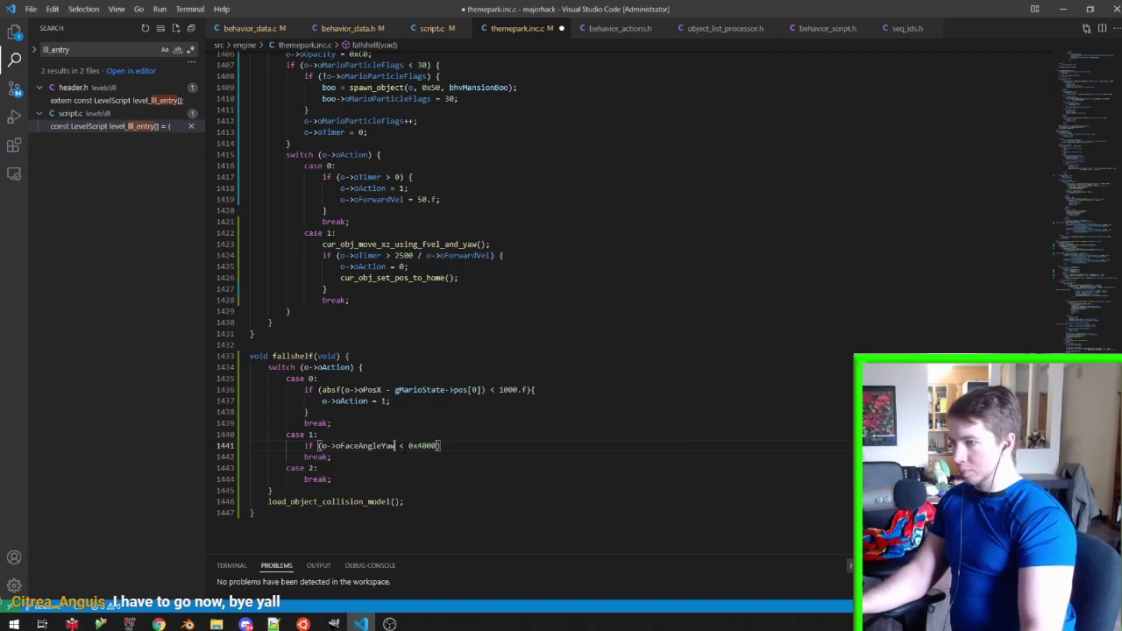
{"action": "key", "text": "BackSpace"}
{"action": "type", "text": "itch"}
{"action": "left_click", "coordinate": [480, 445]}
{"action": "type", "text": "o->"}
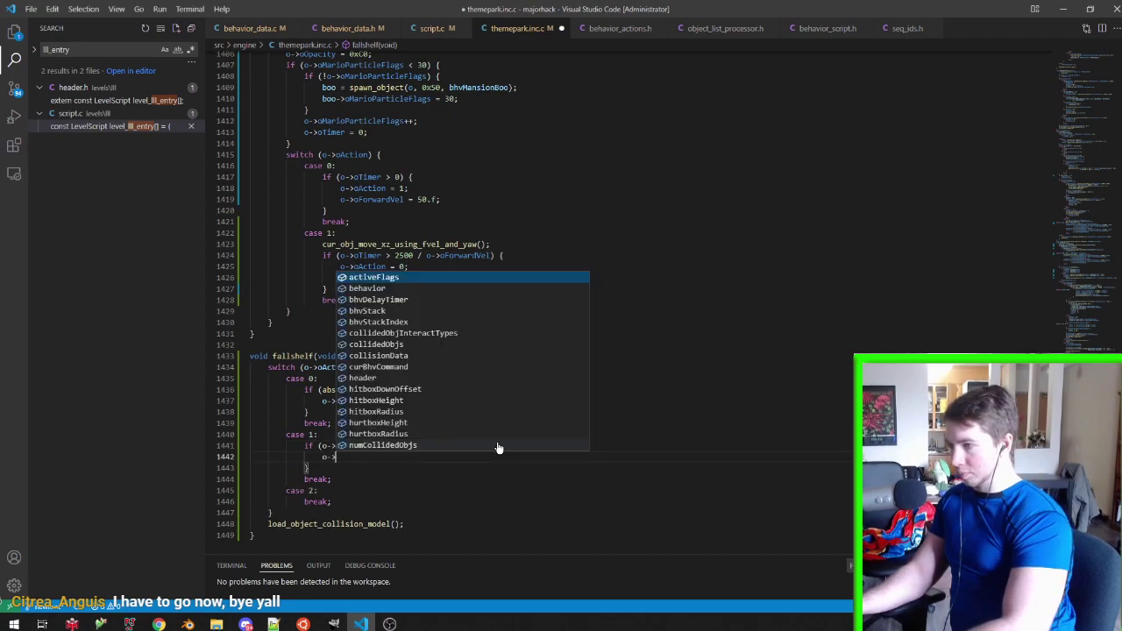
{"action": "type", "text": "oAngleVel"}
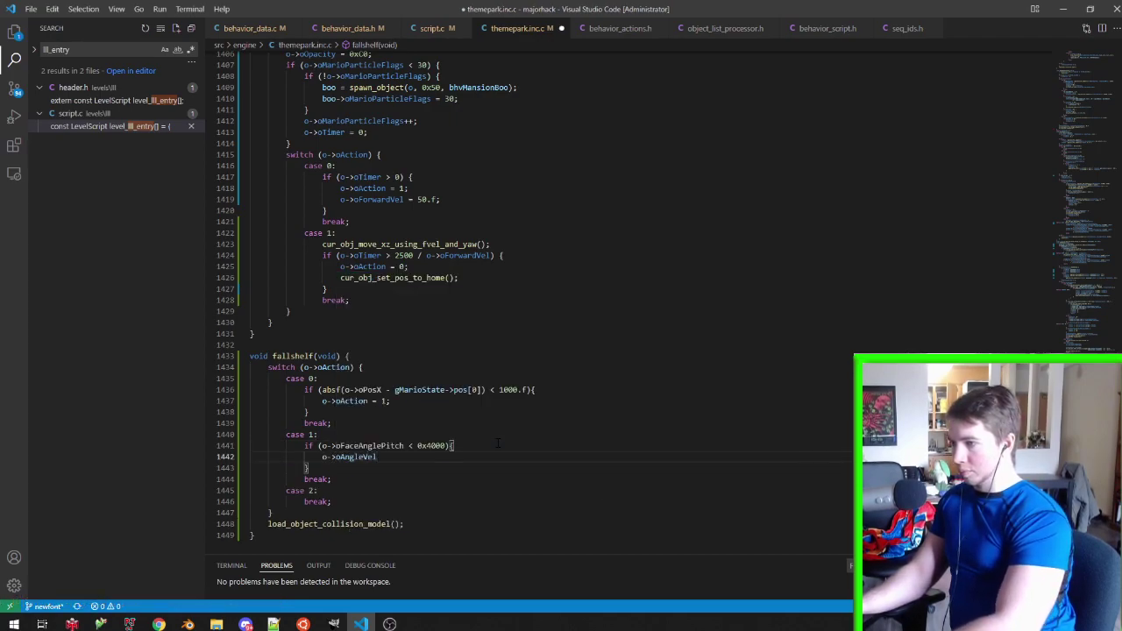
{"action": "type", "text": "Pitch += "}
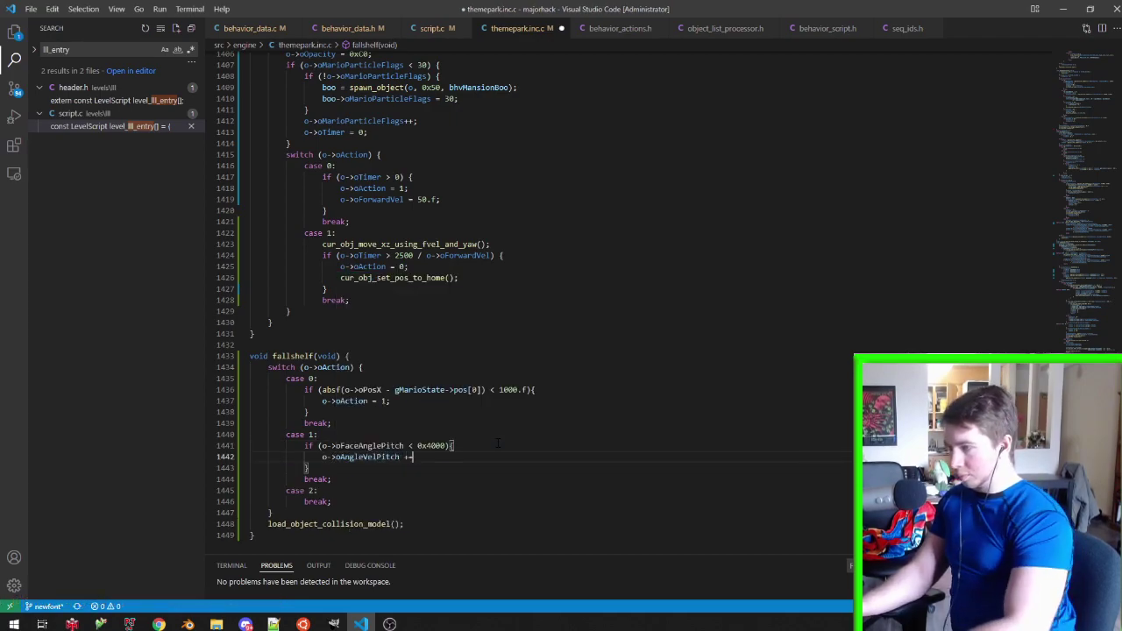
{"action": "type", "text": "0x1000"}
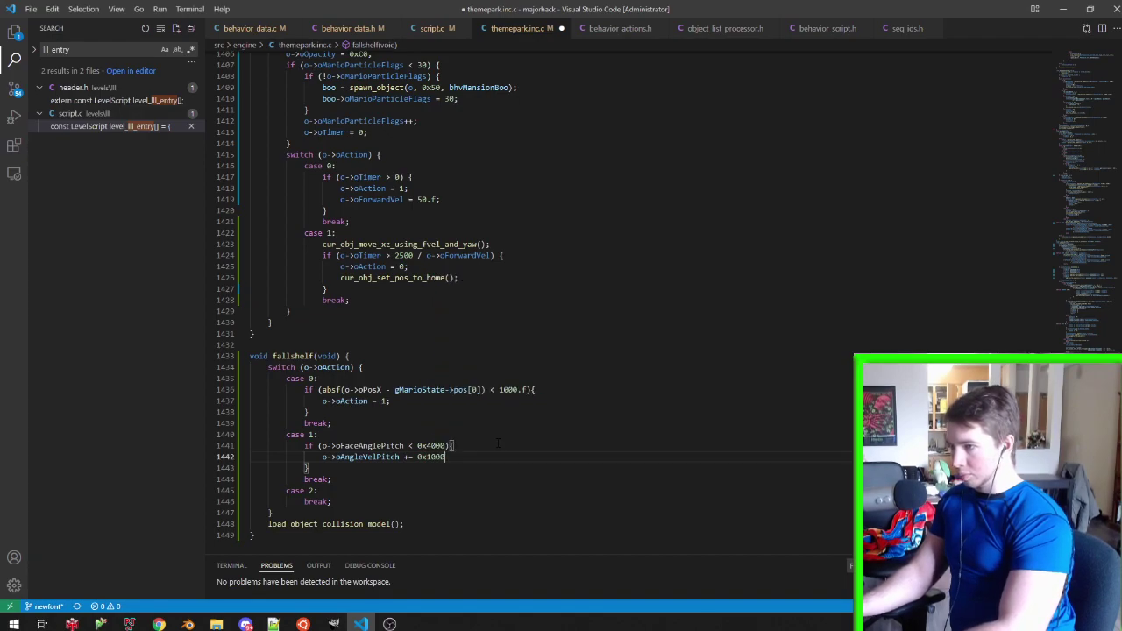
{"action": "key", "text": "BackSpace"}
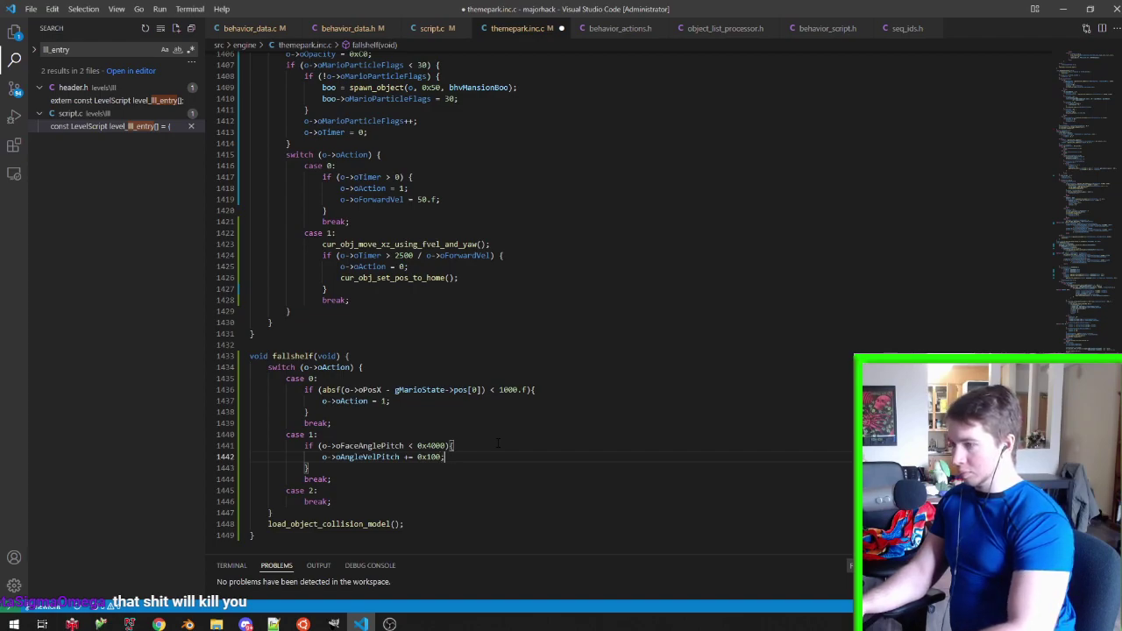
{"action": "key", "text": "ctrl+s"}
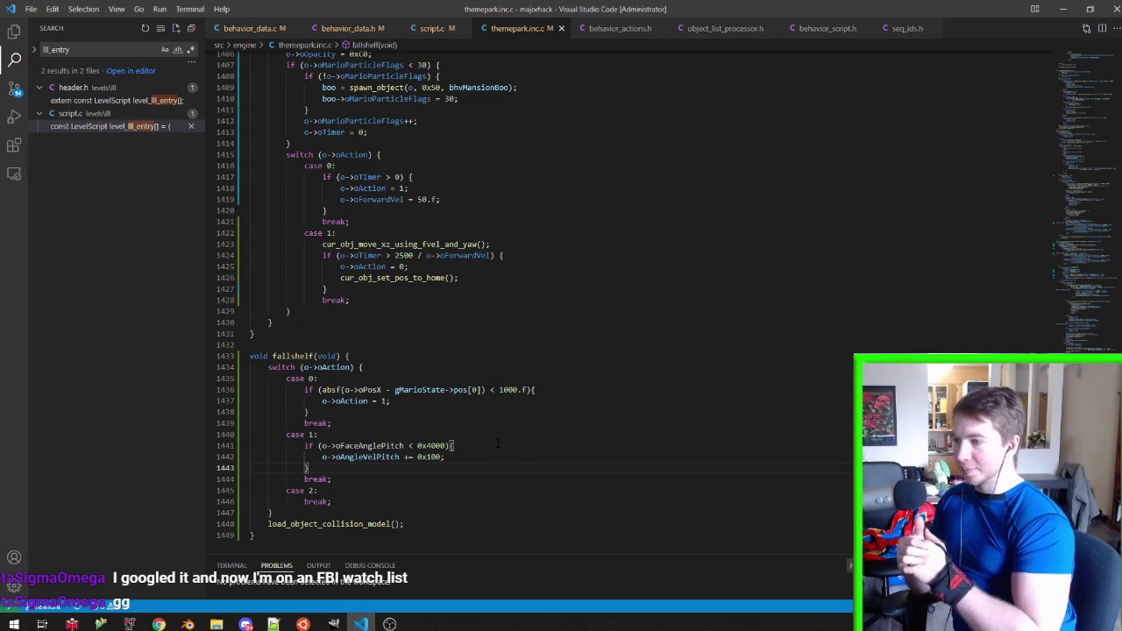
{"action": "scroll", "coordinate": [456, 446], "scroll_direction": "down", "scroll_amount": 2}
After the switch block, add o->oFaceAnglePitch += o->oAngleVelPitch;
{"action": "left_click", "coordinate": [392, 453]}
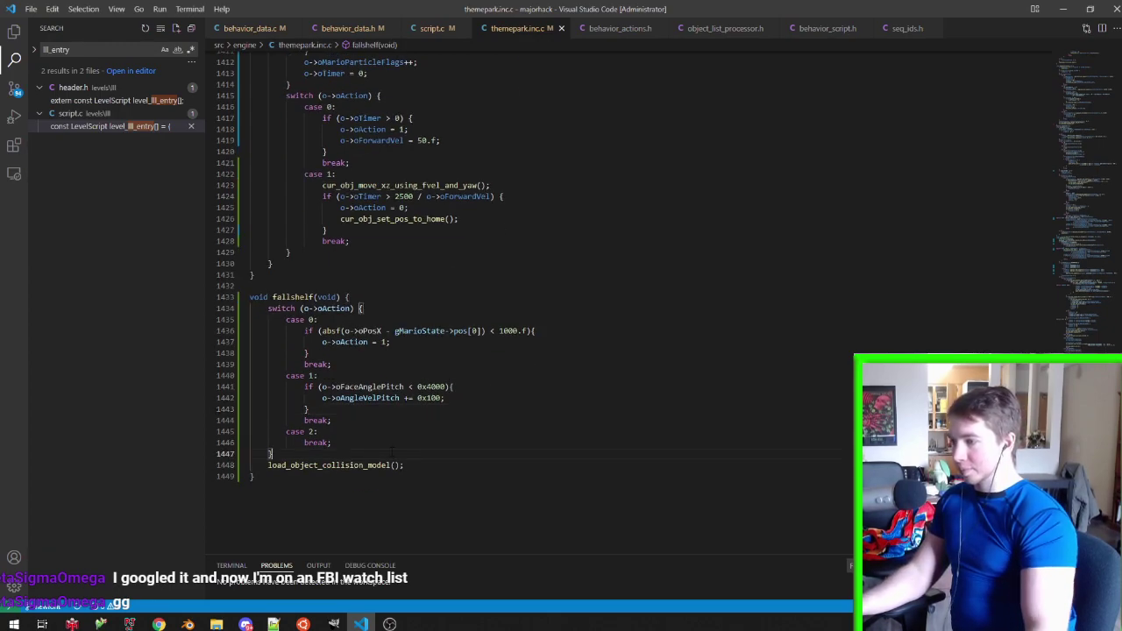
{"action": "key", "text": "Return"}
{"action": "type", "text": "o->oFaceN"}
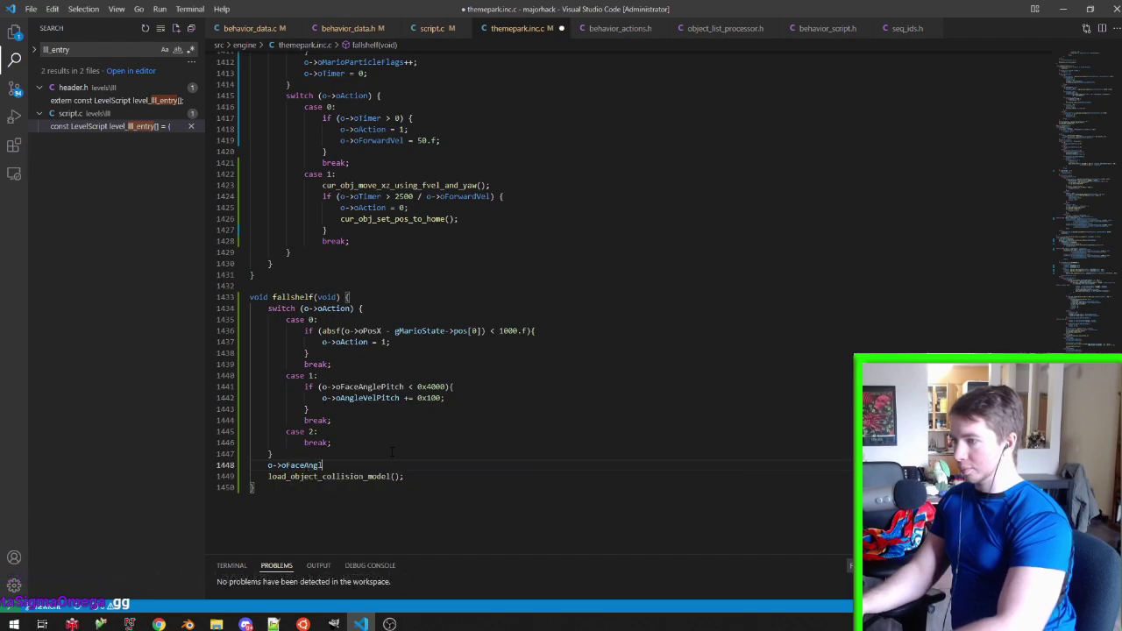
{"action": "type", "text": "ch += o->oAngleVelPitch;"}
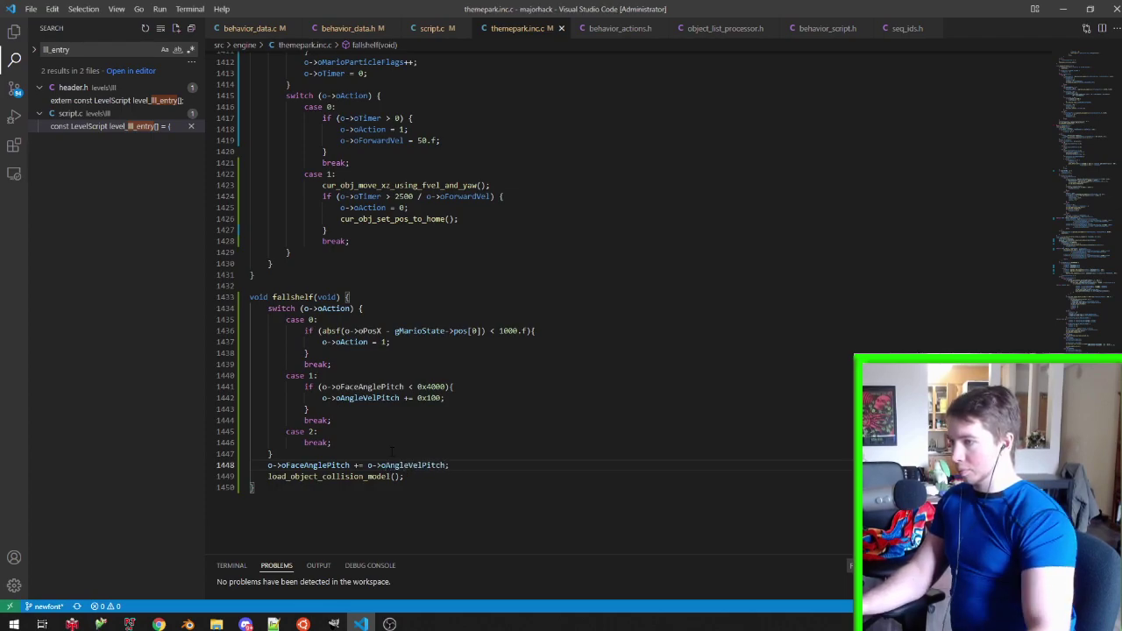
In case 2, set oAngleVelPitch to -0x200 and add an if checking oFaceAnglePitch == 0x0200
{"action": "left_click", "coordinate": [447, 432]}
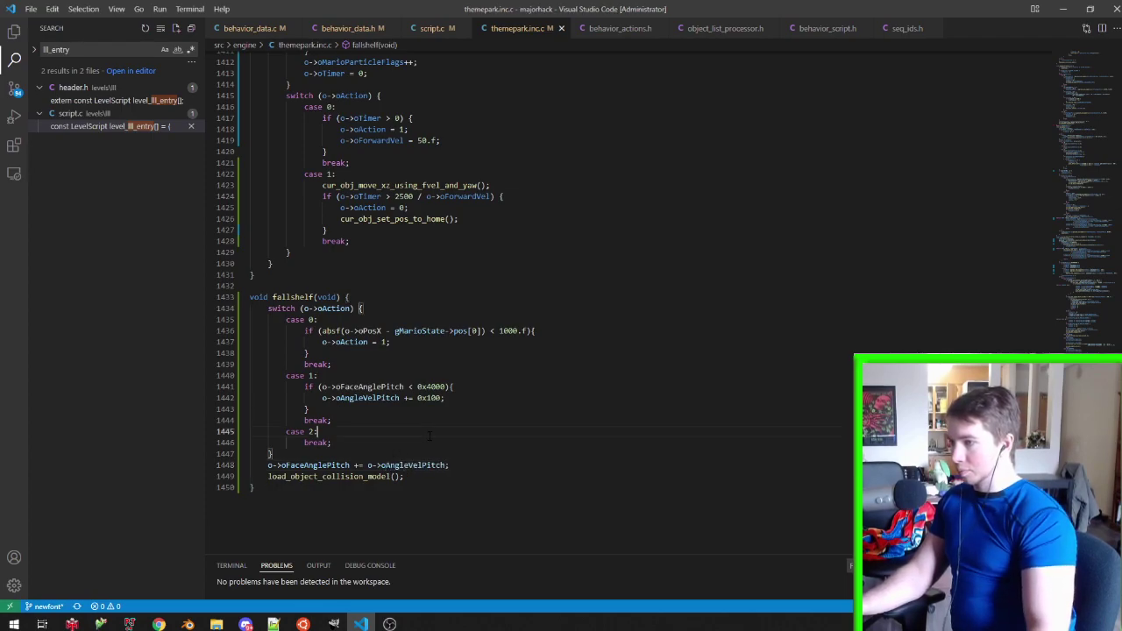
{"action": "key", "text": "Return"}
{"action": "type", "text": "o->o"}
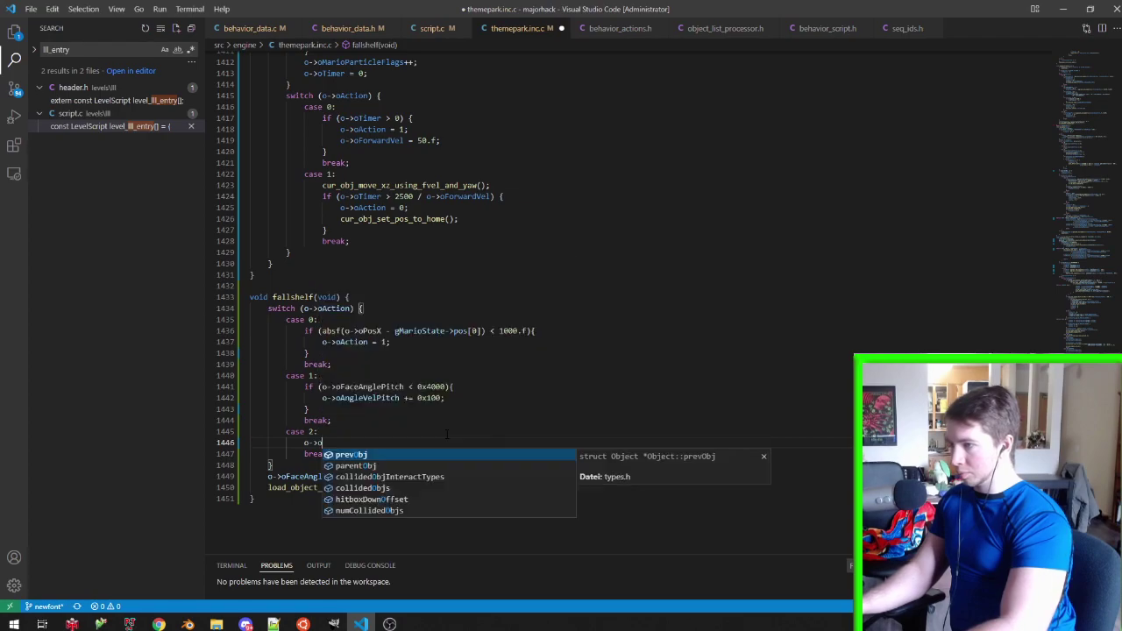
{"action": "type", "text": "AngleVelP"}
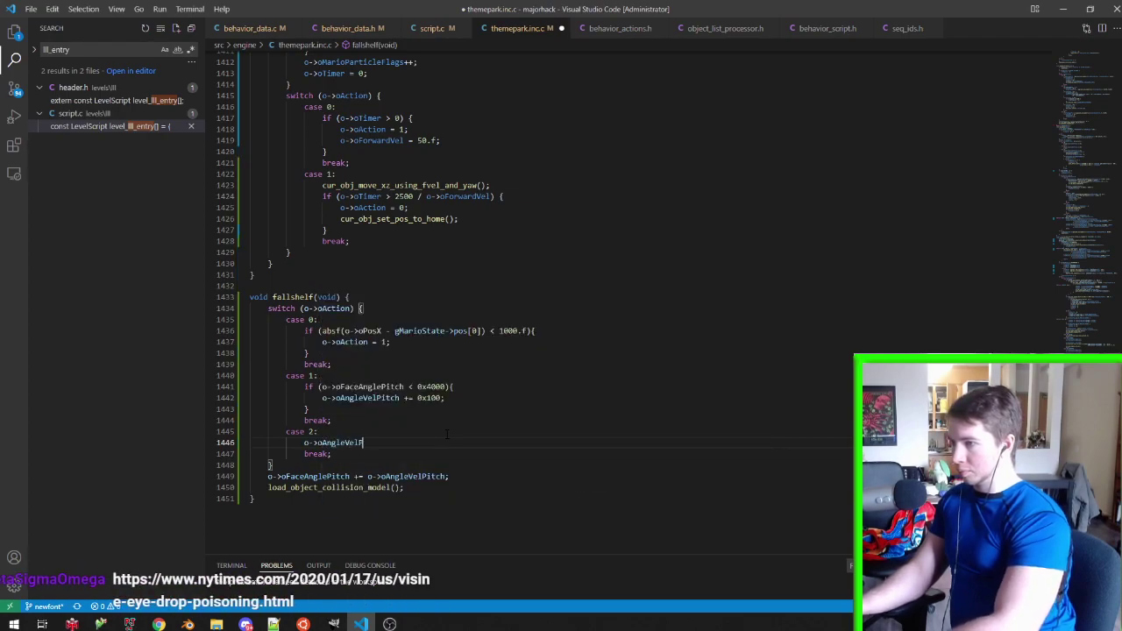
{"action": "type", "text": "itch = 0x100;"}
{"action": "key", "text": "Return"}
{"action": "type", "text": "(o->"}
{"action": "key", "text": "Escape"}
{"action": "key", "text": "Down"}
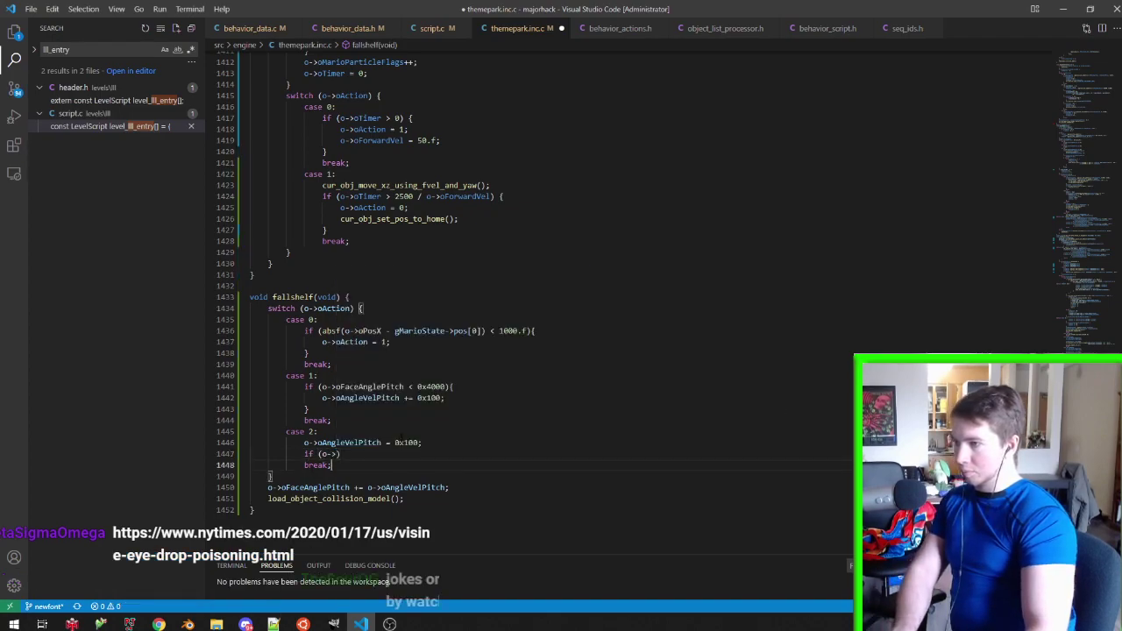
{"action": "left_click", "coordinate": [410, 443]}
{"action": "key", "text": "BackSpace"}
{"action": "type", "text": "2"}
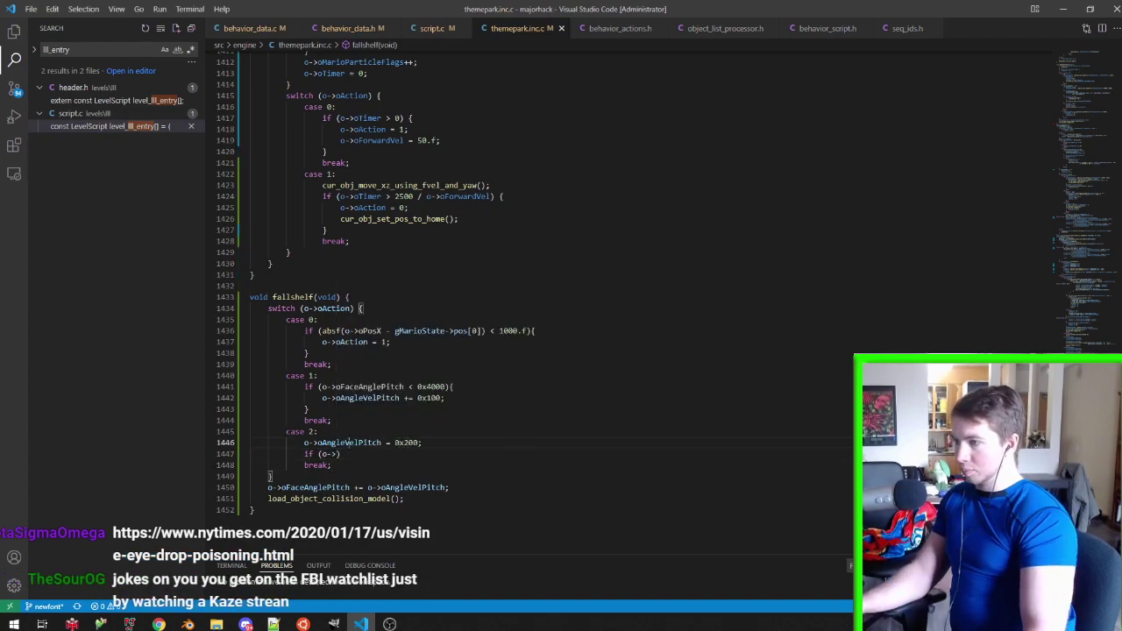
{"action": "left_click", "coordinate": [363, 453]}
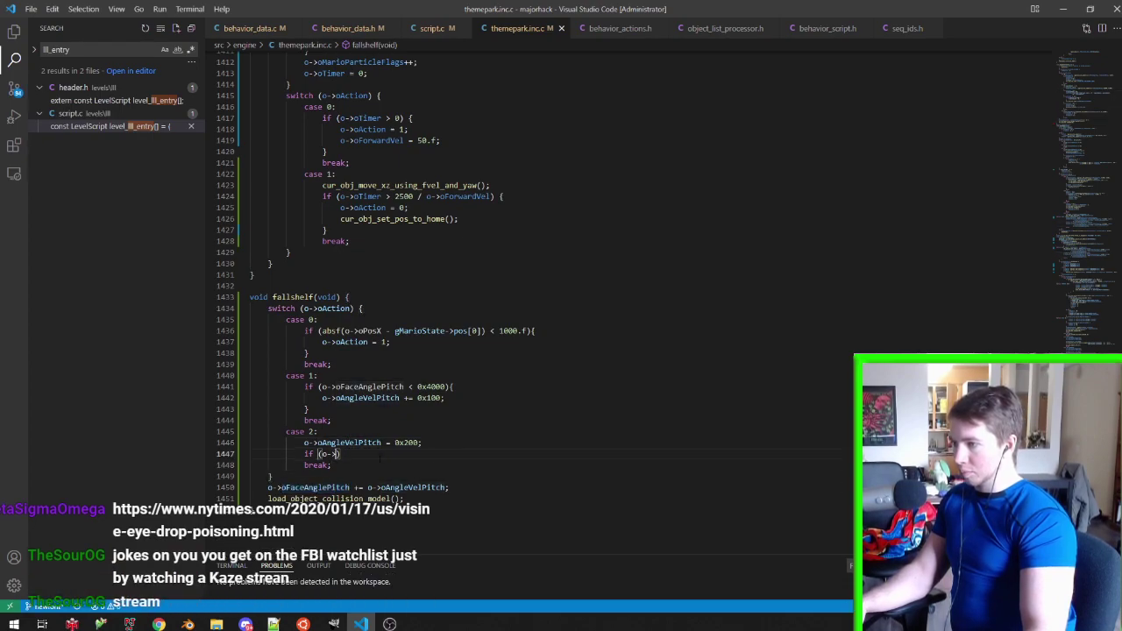
{"action": "type", "text": "oFaceAnglePitch == 0x0200"}
{"action": "left_click", "coordinate": [394, 442]}
{"action": "type", "text": "-"}
Make that case 2 if block set oAction to 0, and save the file
{"action": "left_click", "coordinate": [434, 453]}
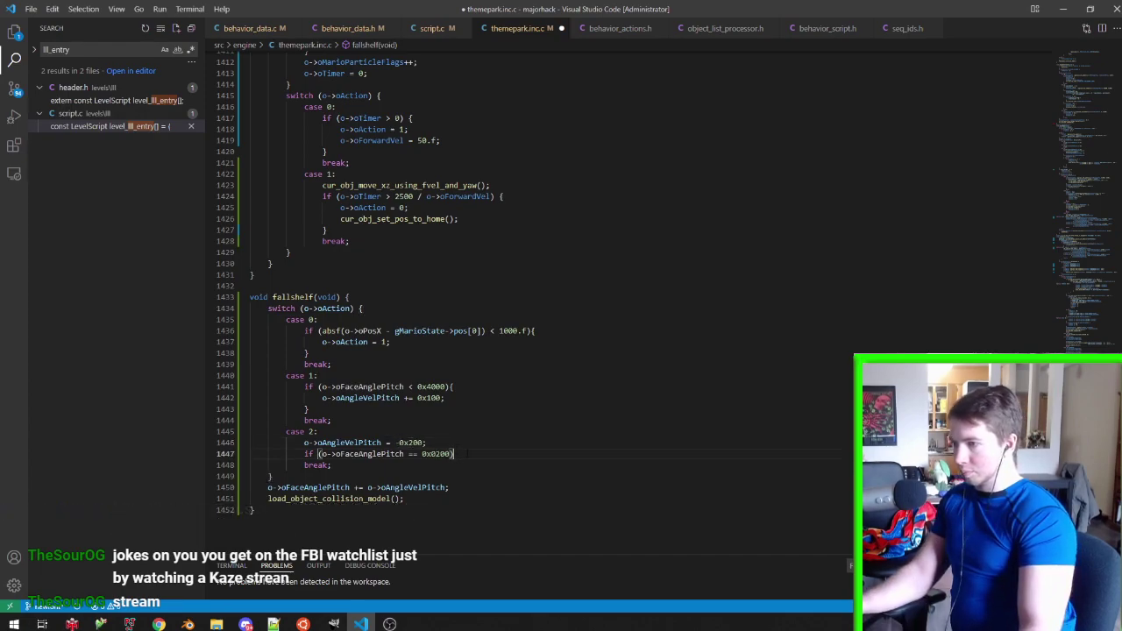
{"action": "type", "text": "{"}
{"action": "key", "text": "Return"}
{"action": "type", "text": "o->oAction = 0;"}
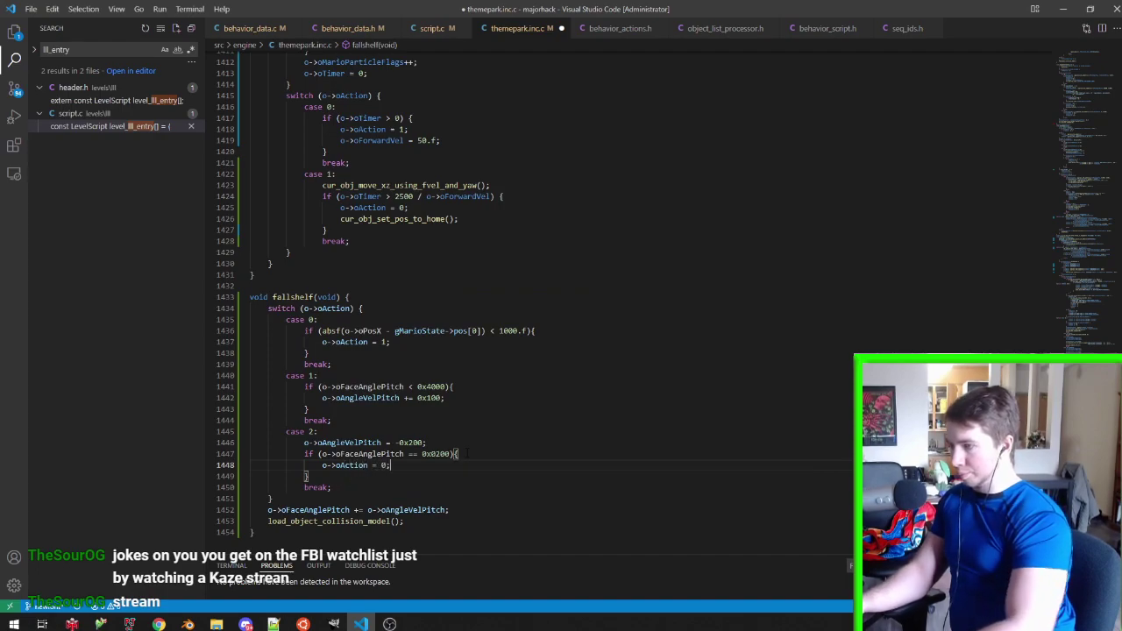
{"action": "key", "text": "ctrl+s"}
{"action": "left_click", "coordinate": [382, 443]}
{"action": "left_click_drag", "start_coordinate": [382, 443], "coordinate": [303, 442]}
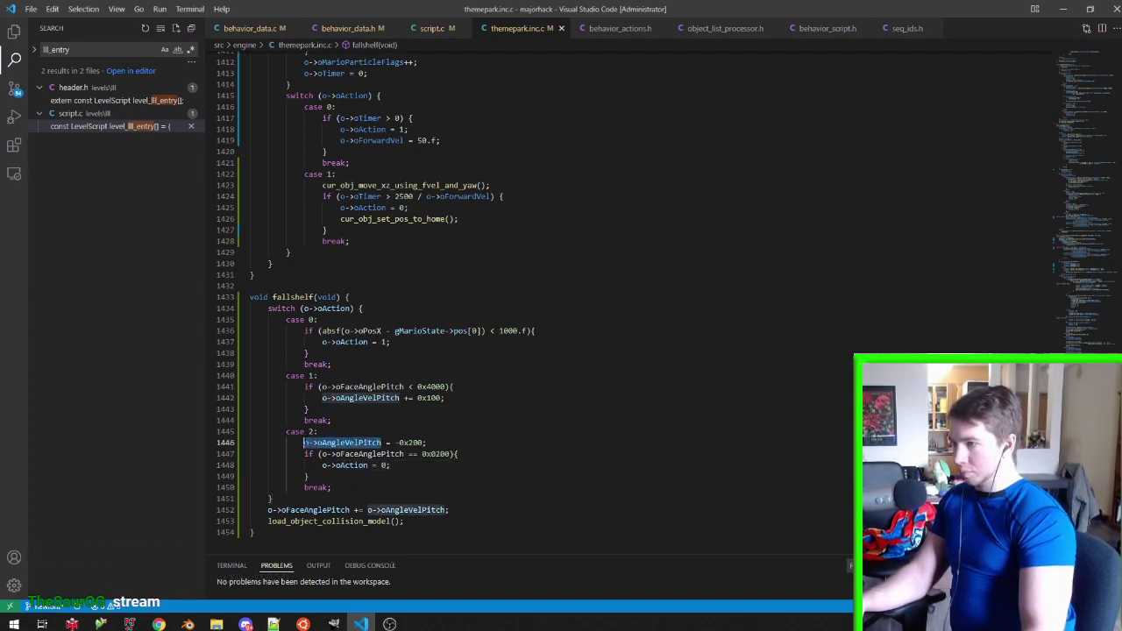
Under case 0, add lines zeroing oAngleVelPitch and oFaceAnglePitch, saving with auto-format
{"action": "key", "text": "ctrl+c"}
{"action": "left_click", "coordinate": [432, 320]}
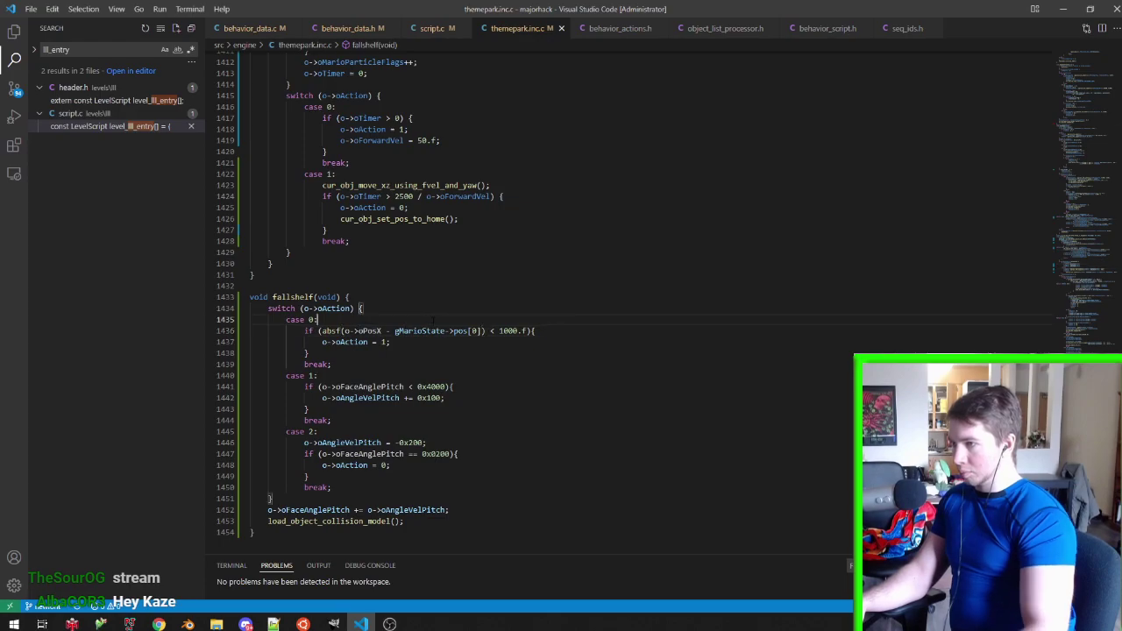
{"action": "key", "text": "Return"}
{"action": "key", "text": "ctrl+v"}
{"action": "type", "text": "= 0;"}
{"action": "key", "text": "ctrl+s"}
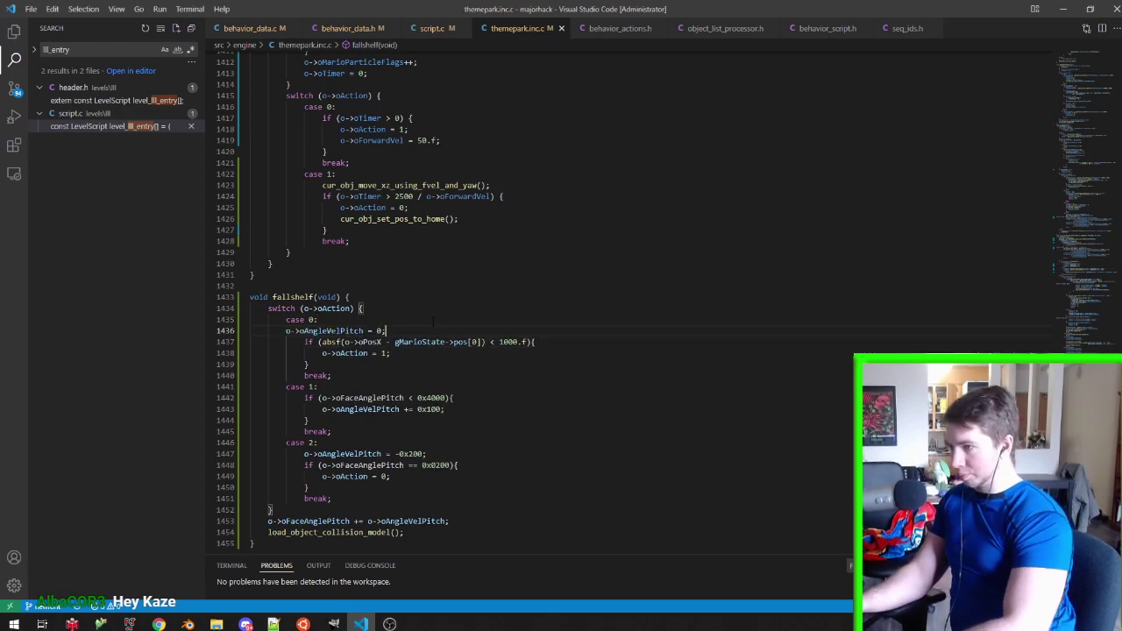
{"action": "key", "text": "Return"}
{"action": "type", "text": ">oFaceAnglePit"}
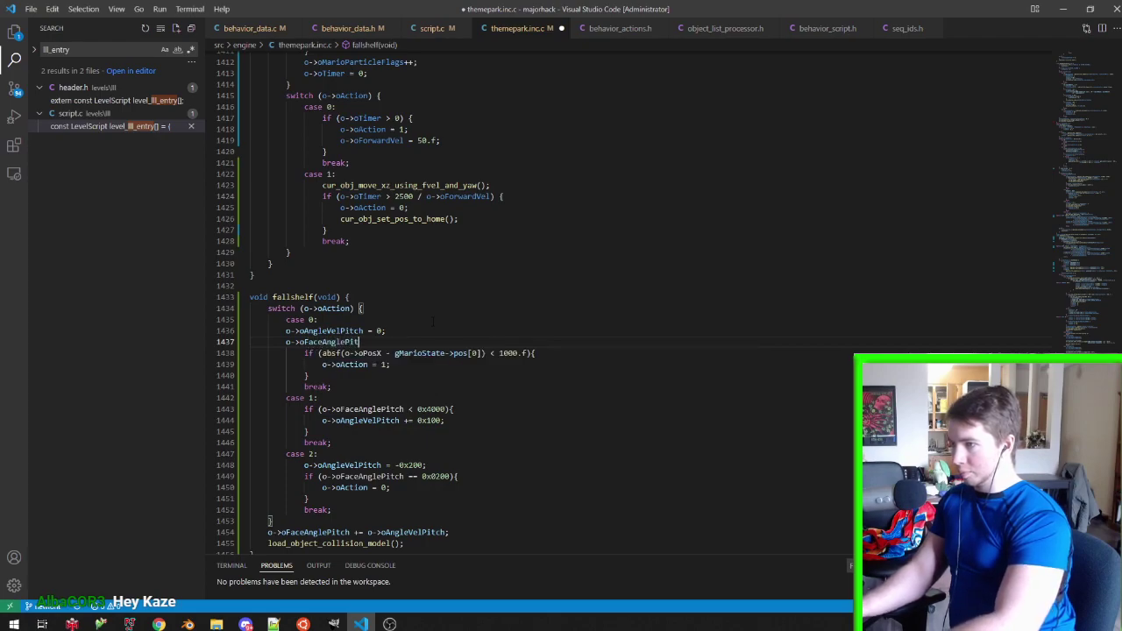
{"action": "type", "text": "ch = 0;"}
{"action": "key", "text": "ctrl+s"}
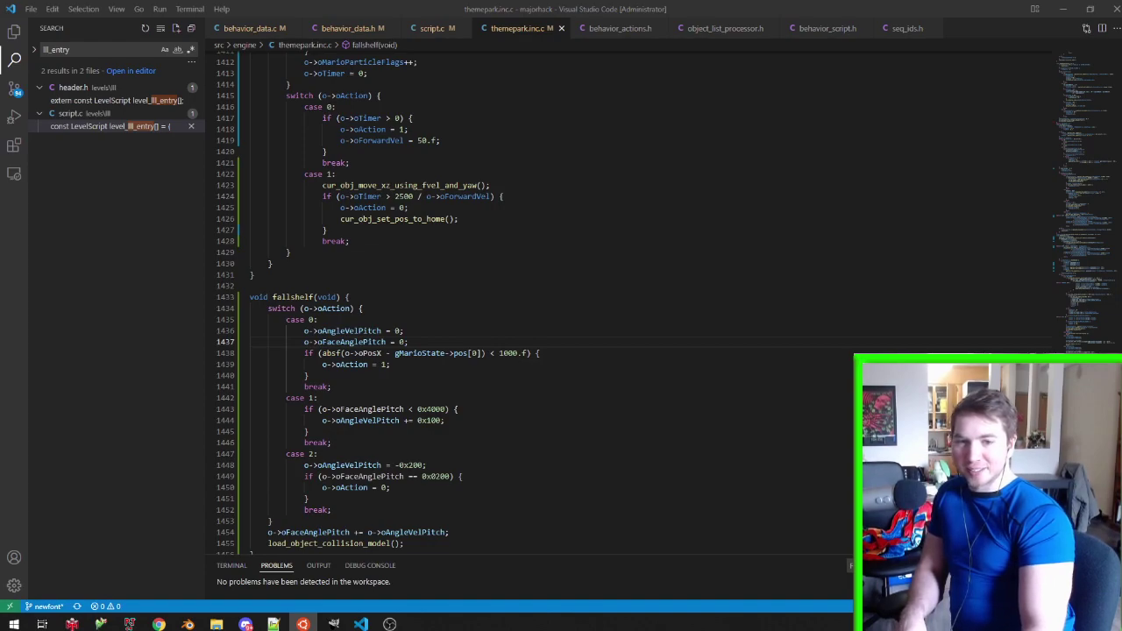
{"action": "left_click", "coordinate": [158, 623]}
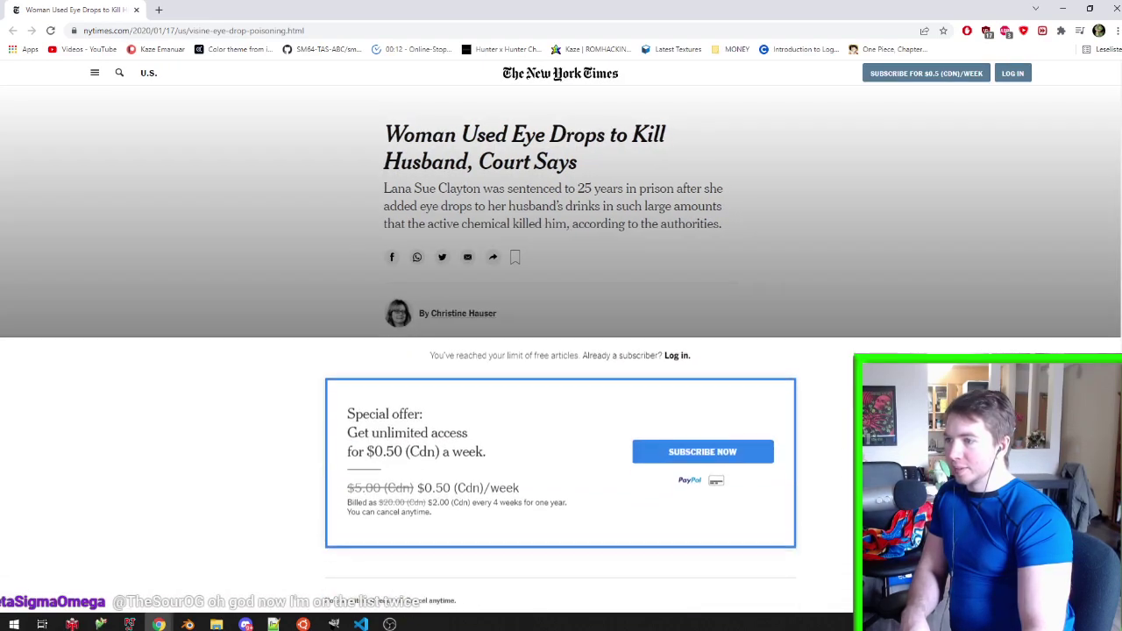
Hide the New York Times article header and surrounding elements with an AdBlock hide-element rule
{"action": "left_click", "coordinate": [745, 455]}
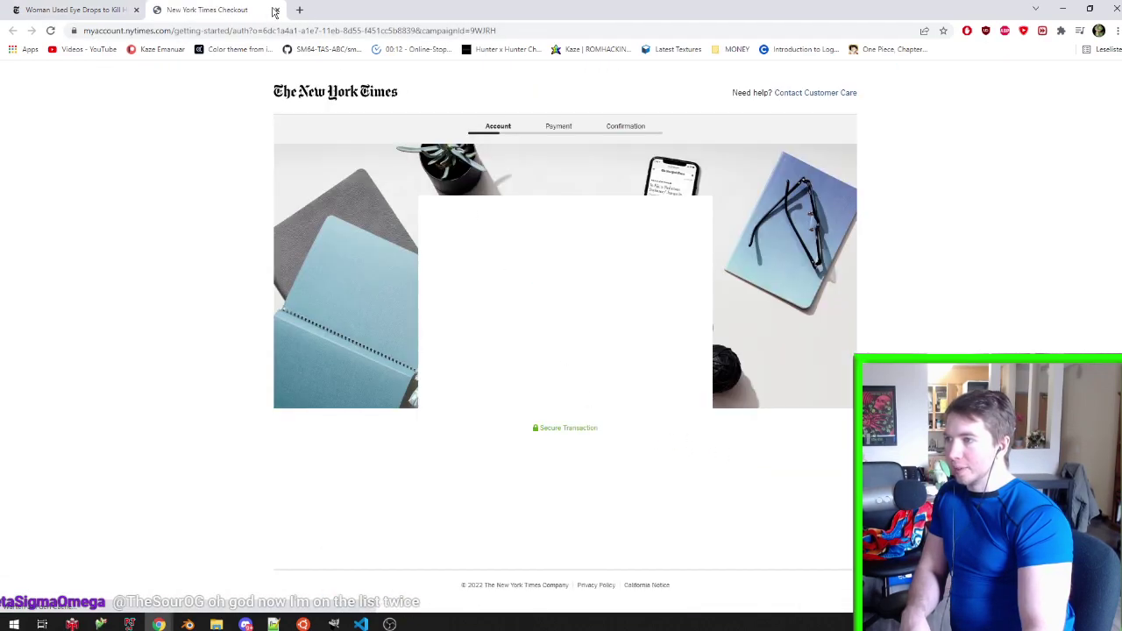
{"action": "left_click", "coordinate": [276, 10]}
{"action": "scroll", "coordinate": [767, 290], "scroll_direction": "down", "scroll_amount": 2}
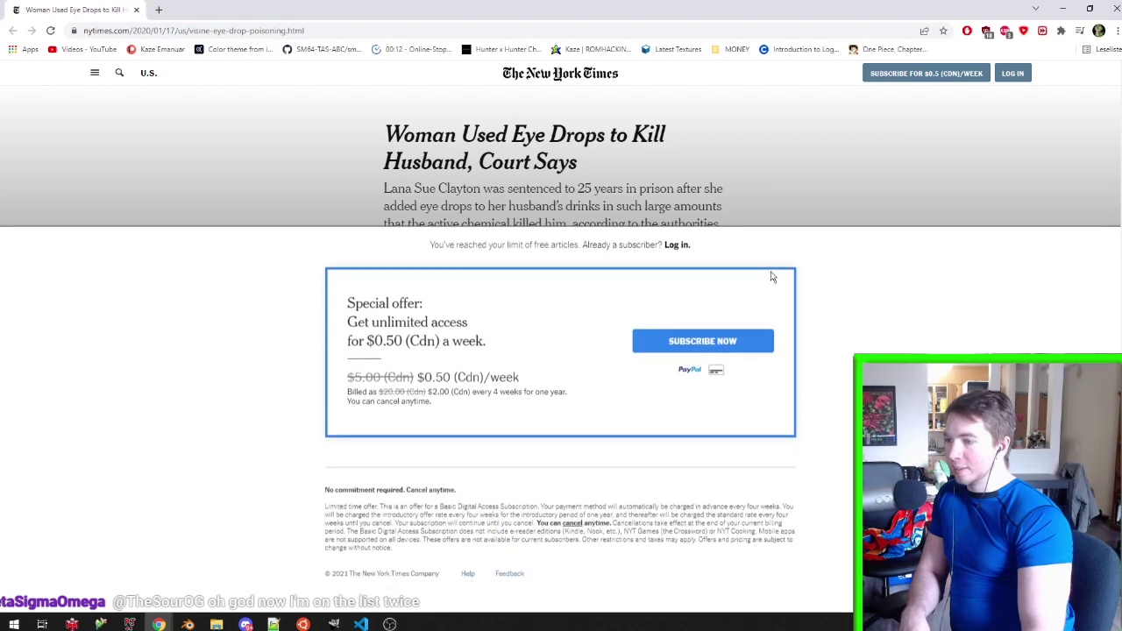
{"action": "right_click", "coordinate": [800, 364]}
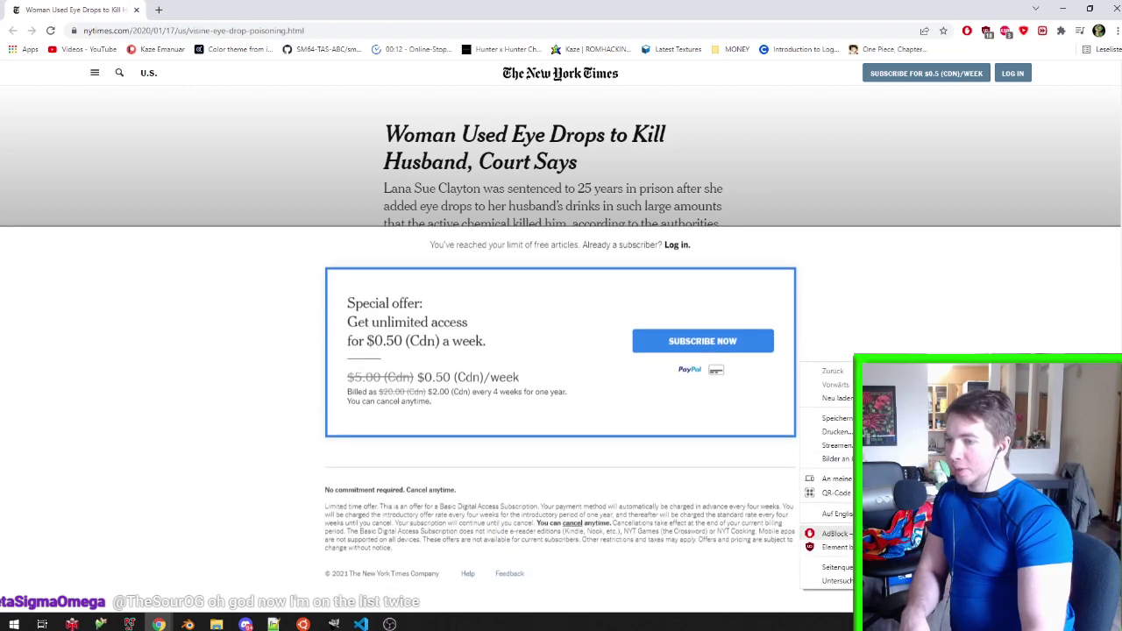
{"action": "left_click", "coordinate": [832, 533]}
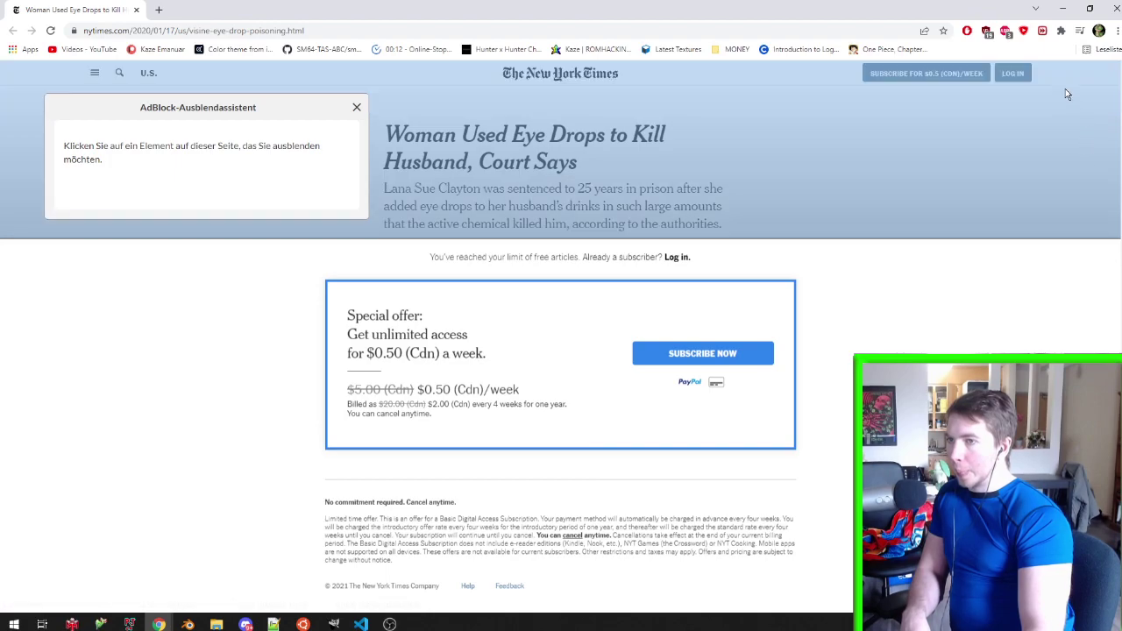
{"action": "left_click", "coordinate": [1066, 88]}
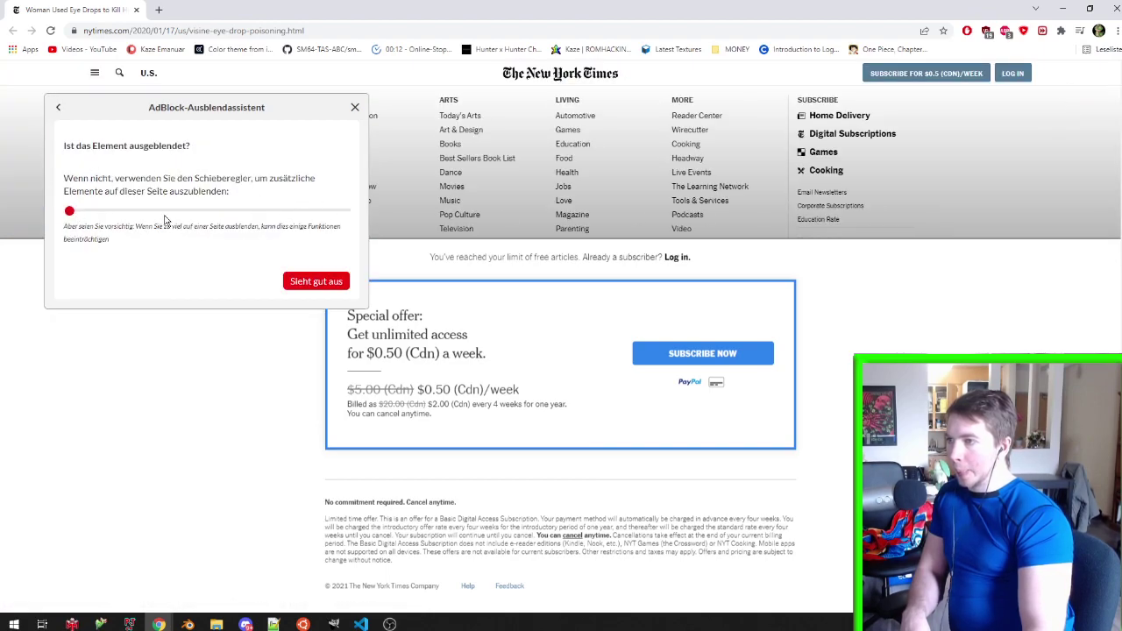
{"action": "left_click_drag", "start_coordinate": [82, 215], "coordinate": [346, 212]}
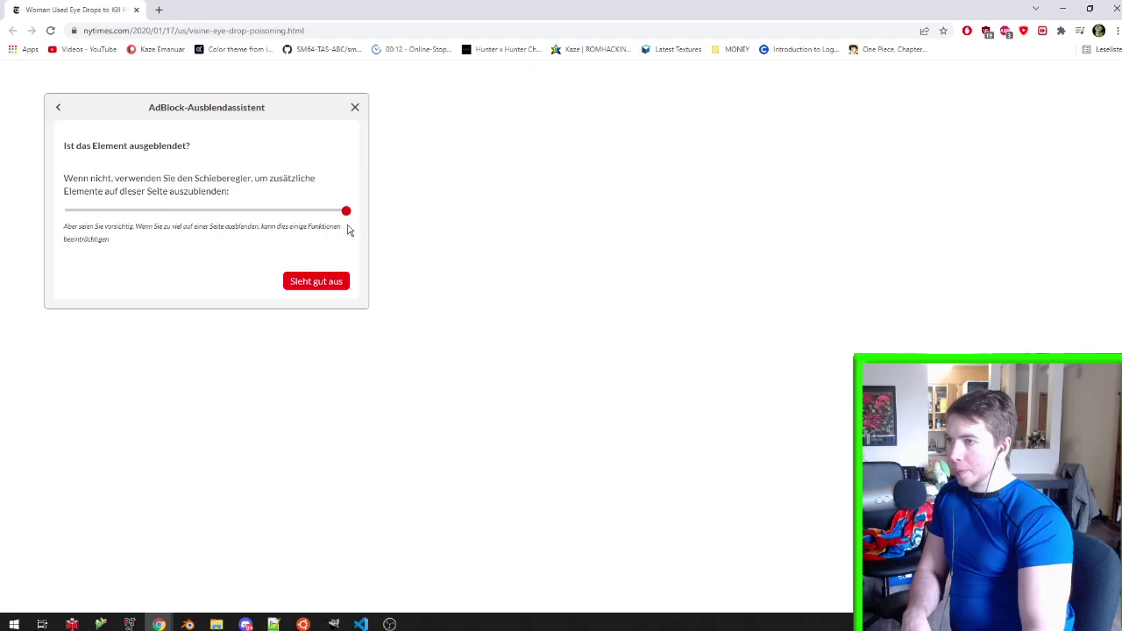
{"action": "left_click", "coordinate": [316, 282]}
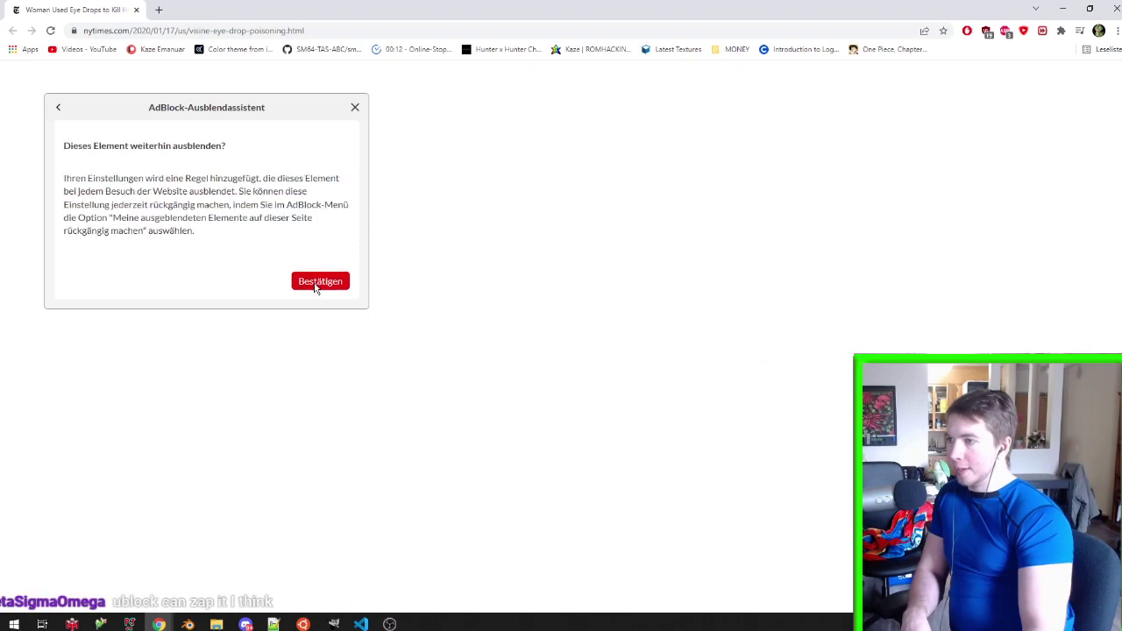
{"action": "left_click", "coordinate": [316, 281]}
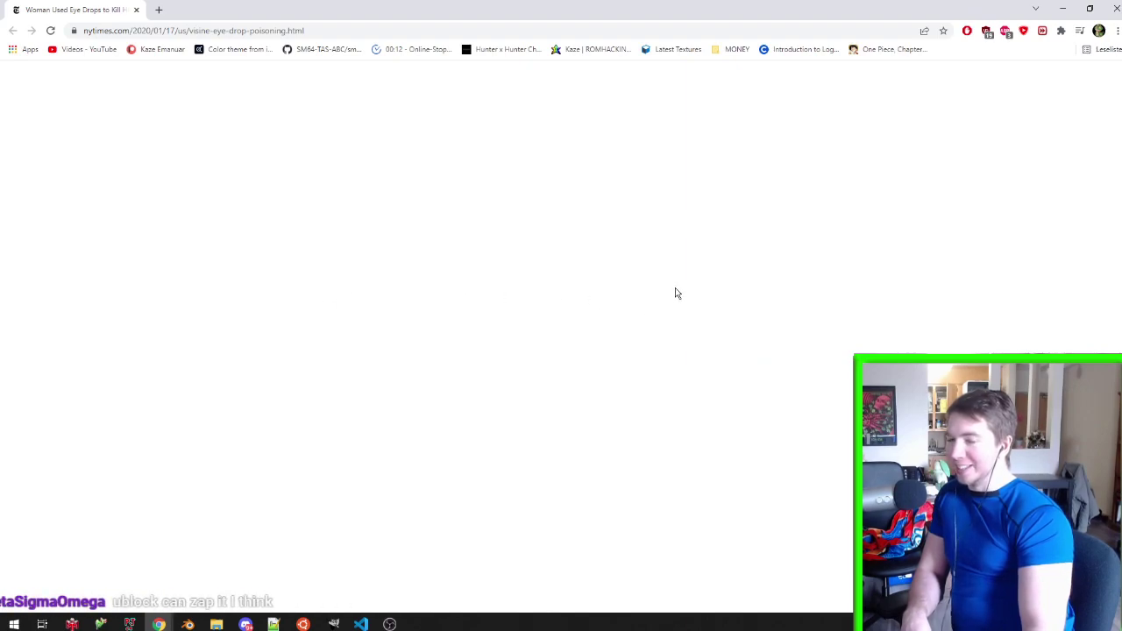
{"action": "left_click", "coordinate": [1113, 9]}
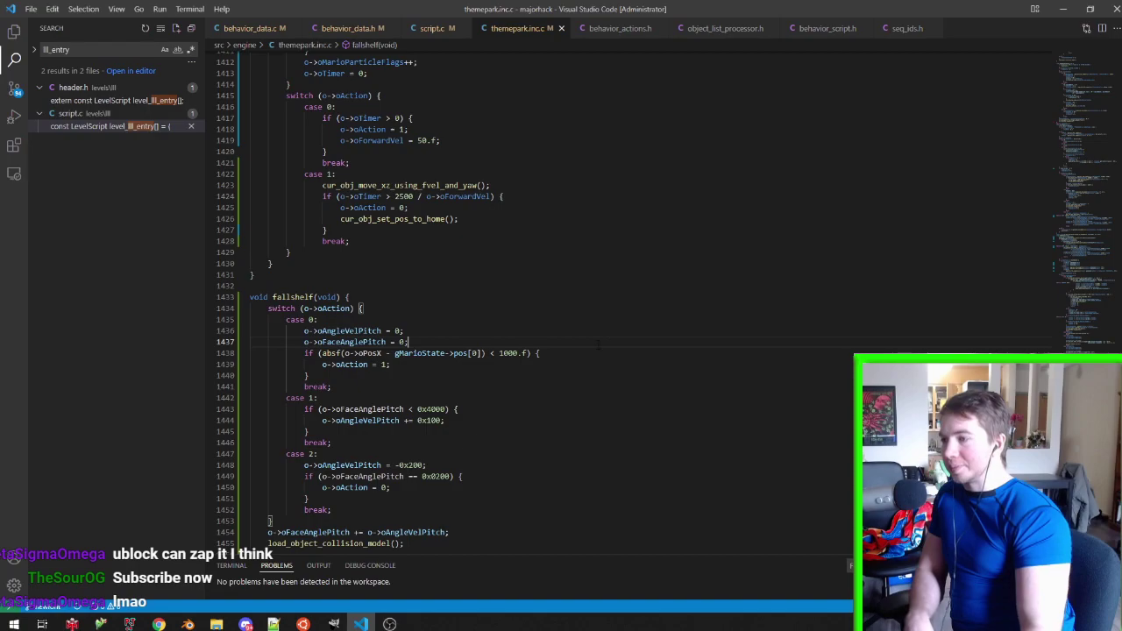
Add an else branch to case 1's if that zeroes oAngleVelPitch and oFaceAnglePitch
{"action": "scroll", "coordinate": [596, 386], "scroll_direction": "down", "scroll_amount": 2}
{"action": "scroll", "coordinate": [583, 387], "scroll_direction": "down", "scroll_amount": 1}
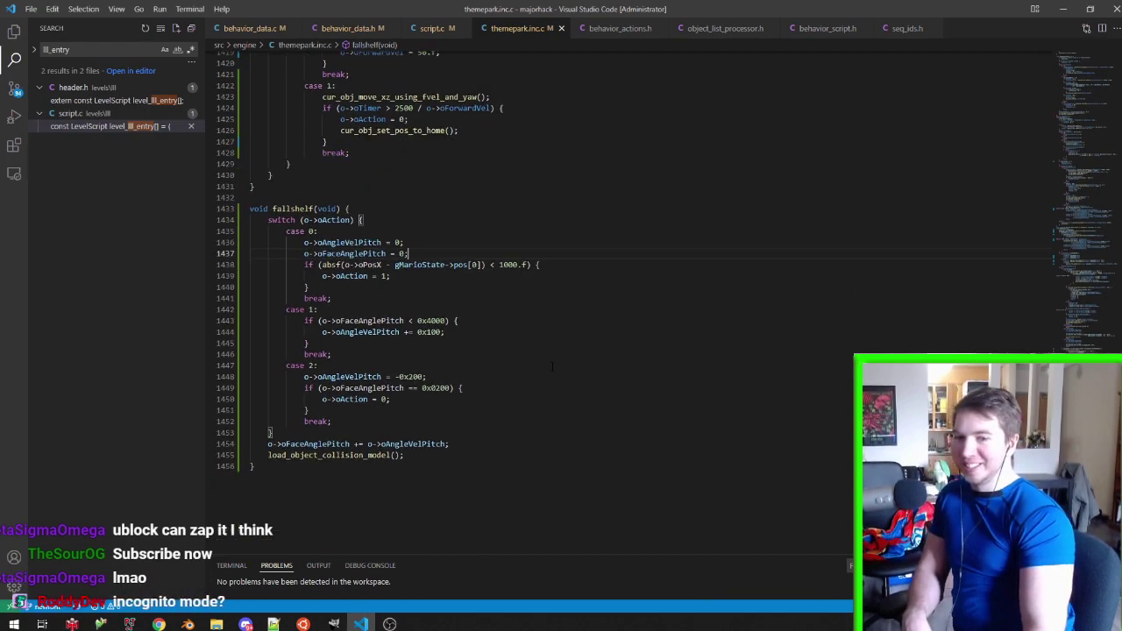
{"action": "left_click", "coordinate": [468, 345]}
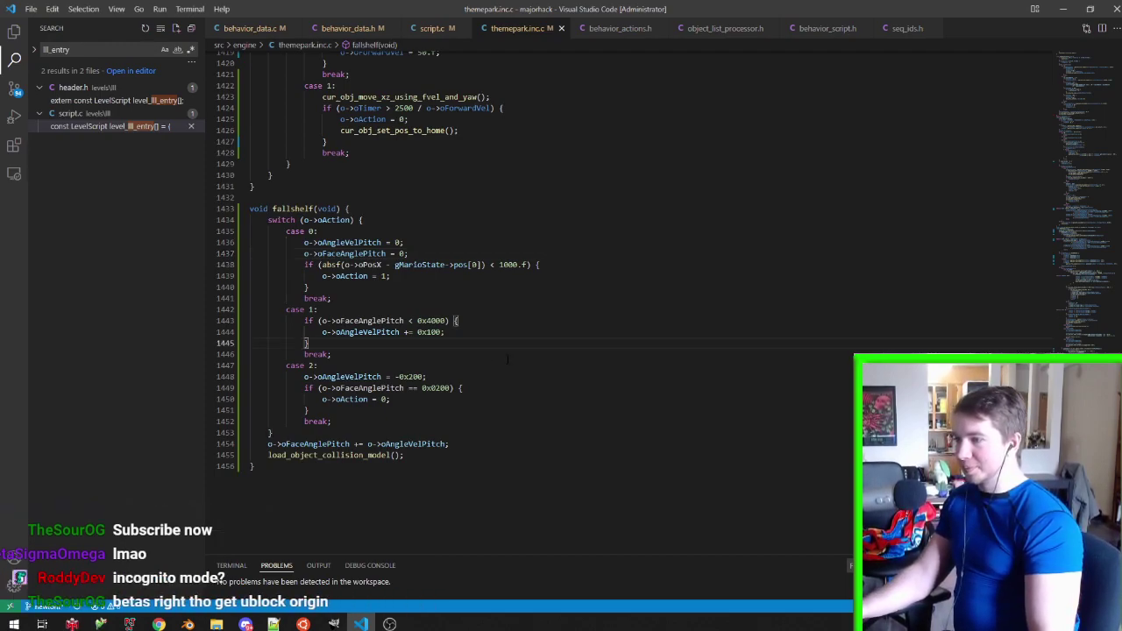
{"action": "type", "text": "else {"}
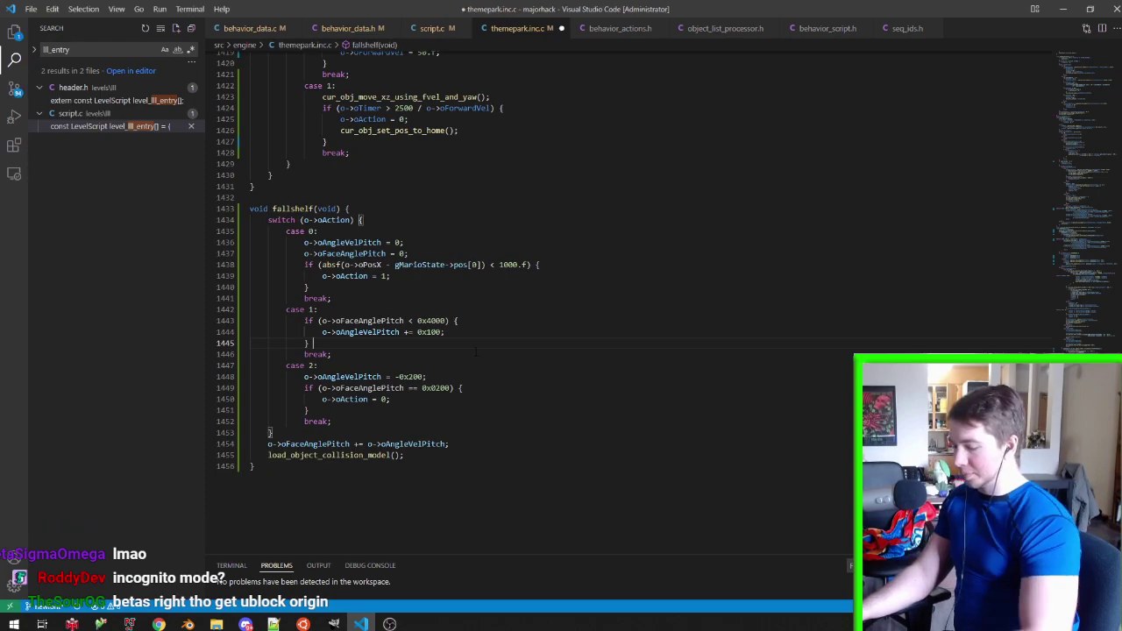
{"action": "key", "text": "Return"}
{"action": "type", "text": ">"}
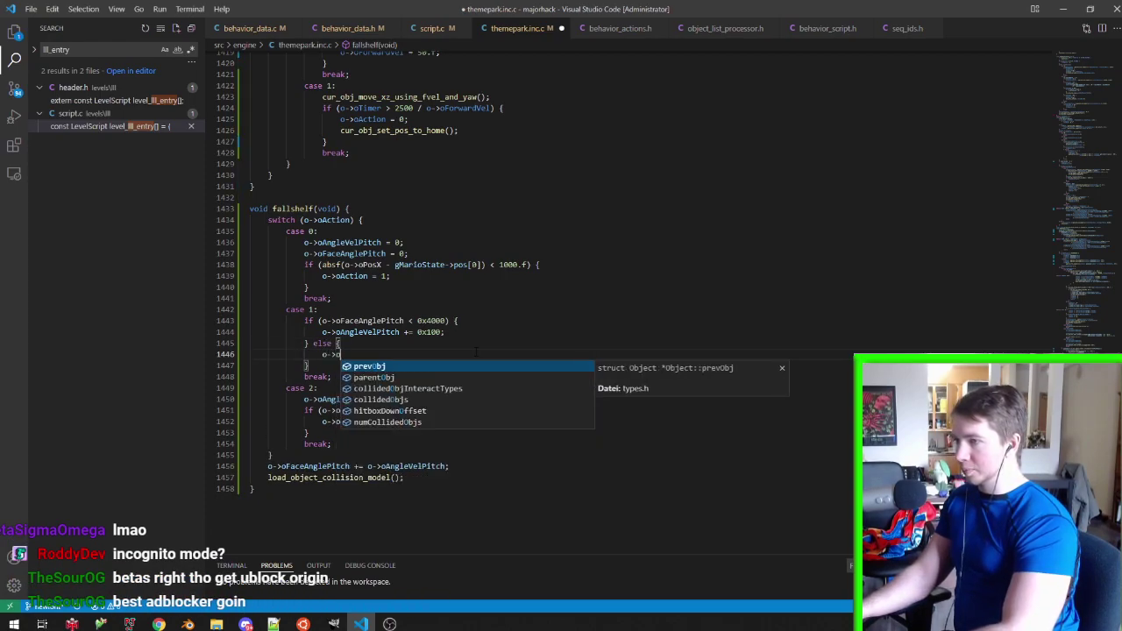
{"action": "type", "text": "oAngleVelPitch = 0;"}
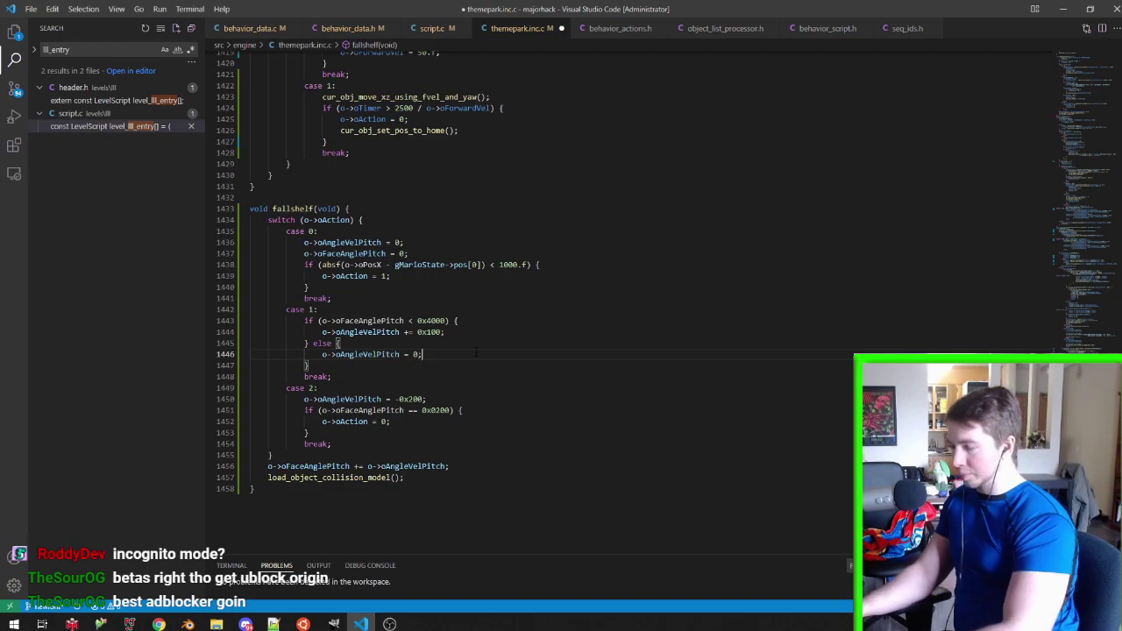
{"action": "key", "text": "Return"}
{"action": "type", "text": "o"}
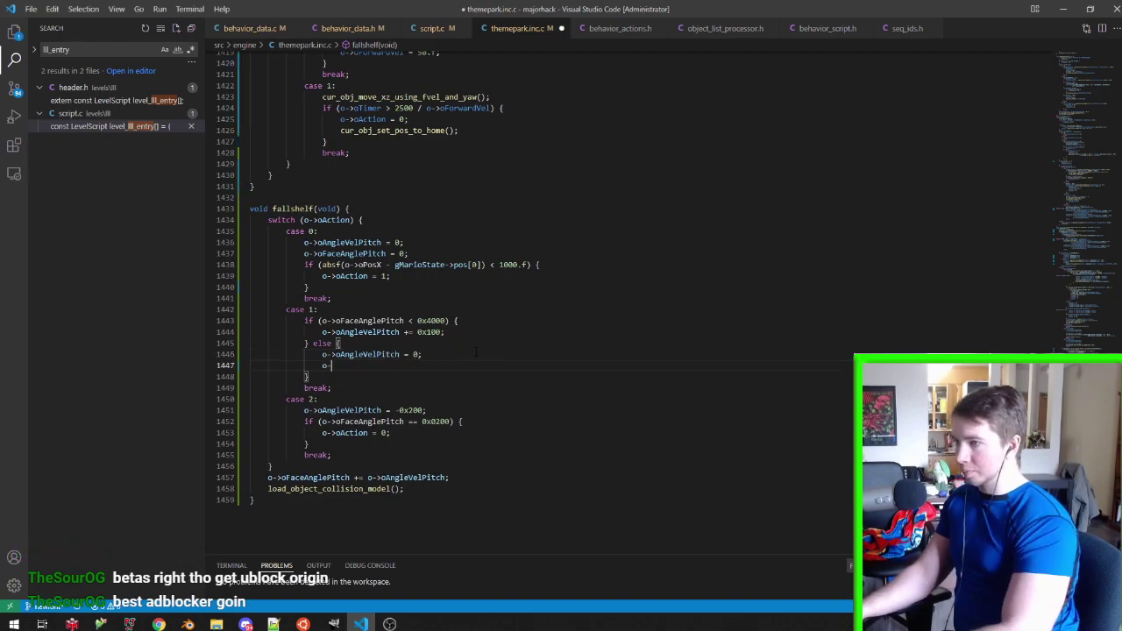
{"action": "type", "text": "->oFaceAngleP"}
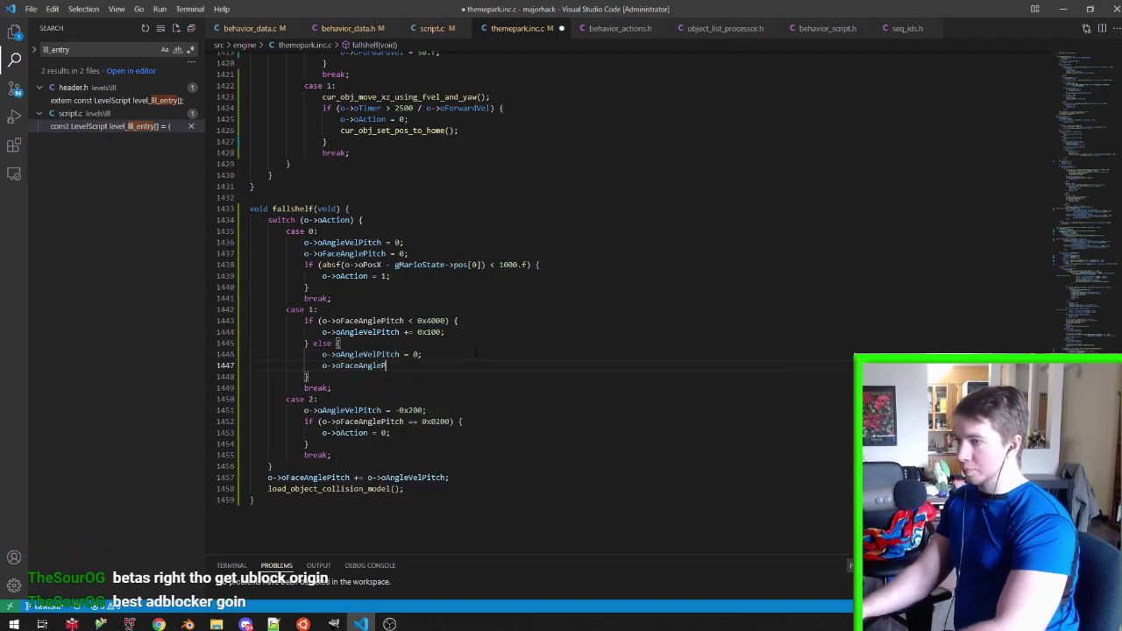
{"action": "type", "text": "itch "}
{"action": "type", "text": "= 0;"}
{"action": "key", "text": "Return"}
In that else branch, increment oOpacity; at 20 set oAction to 2, reset oOpacity, and save
{"action": "type", "text": "o->oOpacity="}
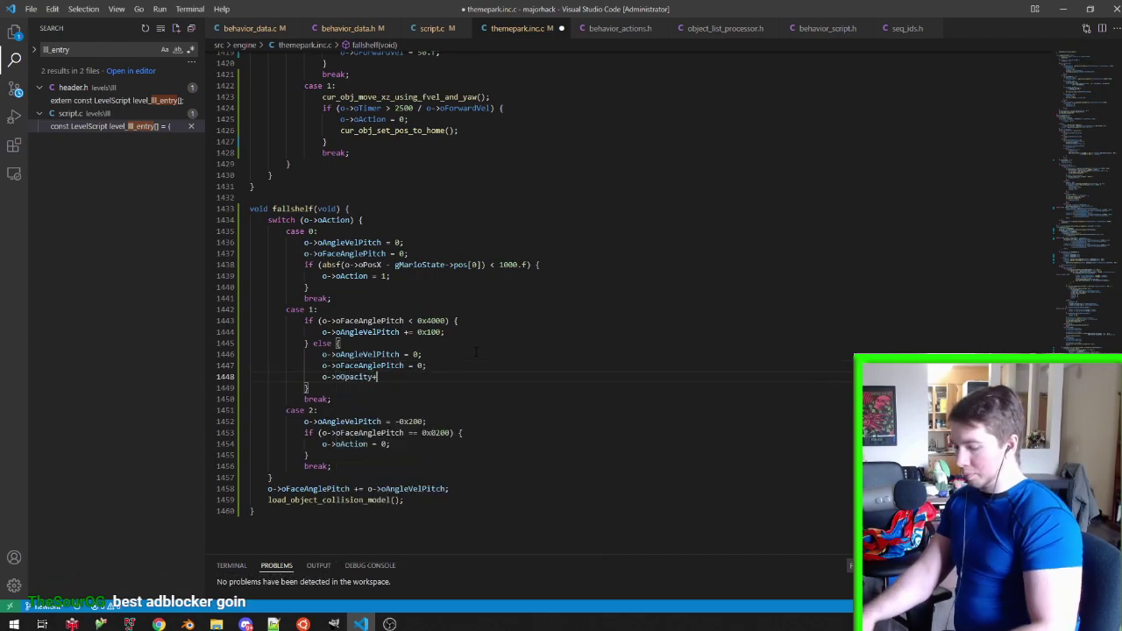
{"action": "type", "text": "++;"}
{"action": "key", "text": "Return"}
{"action": "type", "text": "->oOpacity == 20"}
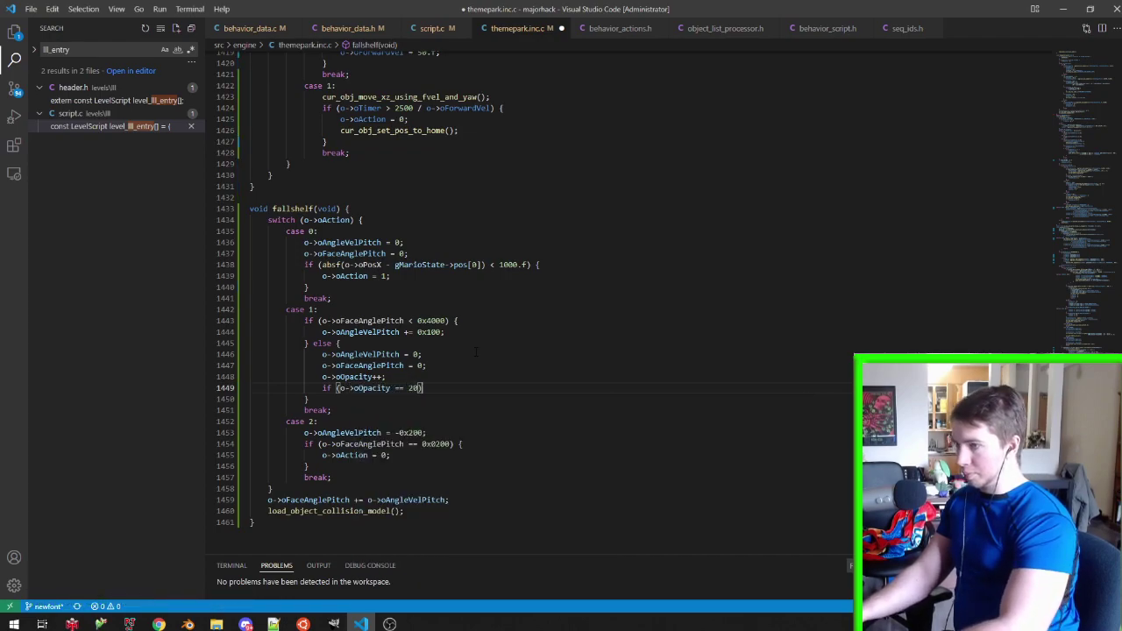
{"action": "type", "text": "){"}
{"action": "key", "text": "Return"}
{"action": "type", "text": "o->oAc"}
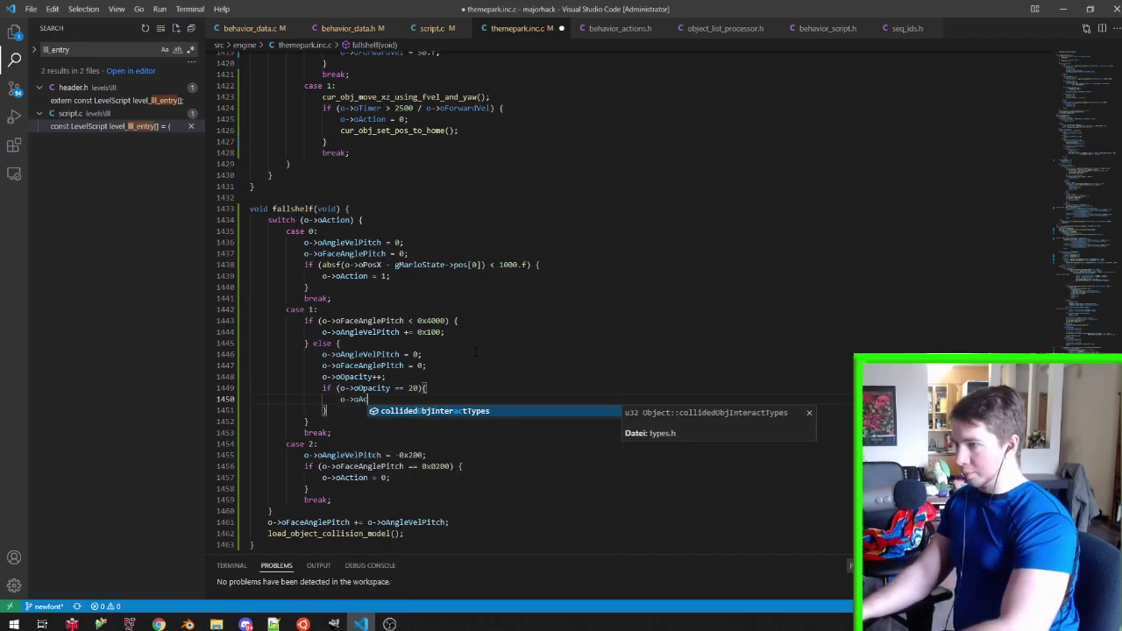
{"action": "type", "text": "tion = 2;"}
{"action": "key", "text": "Return"}
{"action": "type", "text": "o->oOpacity = 0;"}
{"action": "key", "text": "ctrl+s"}
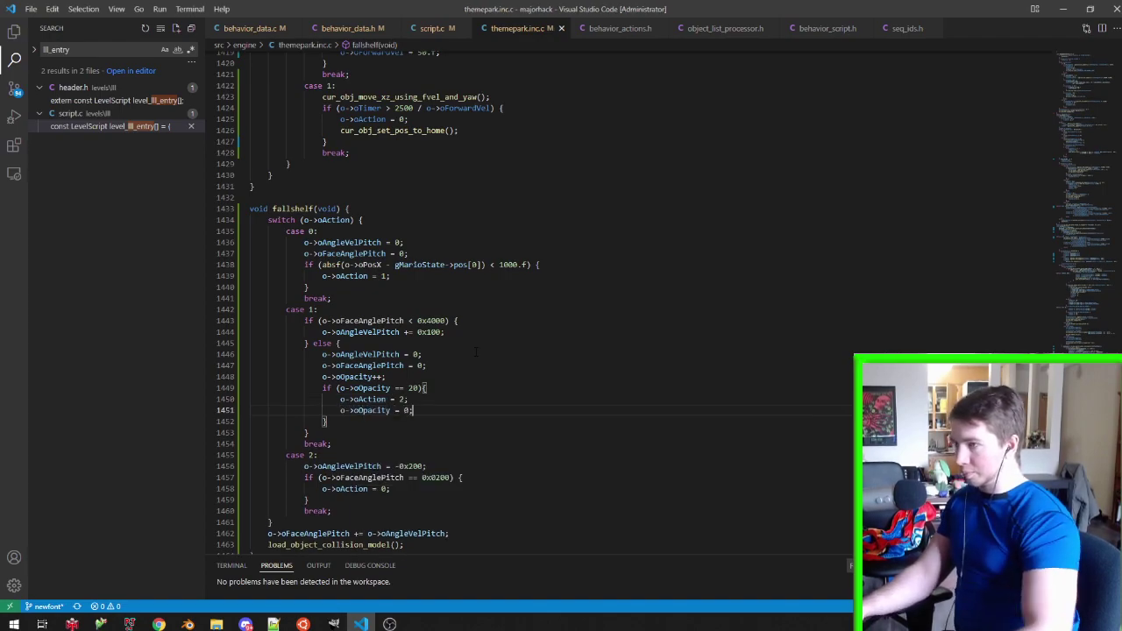
{"action": "key", "text": "alt+Tab"}
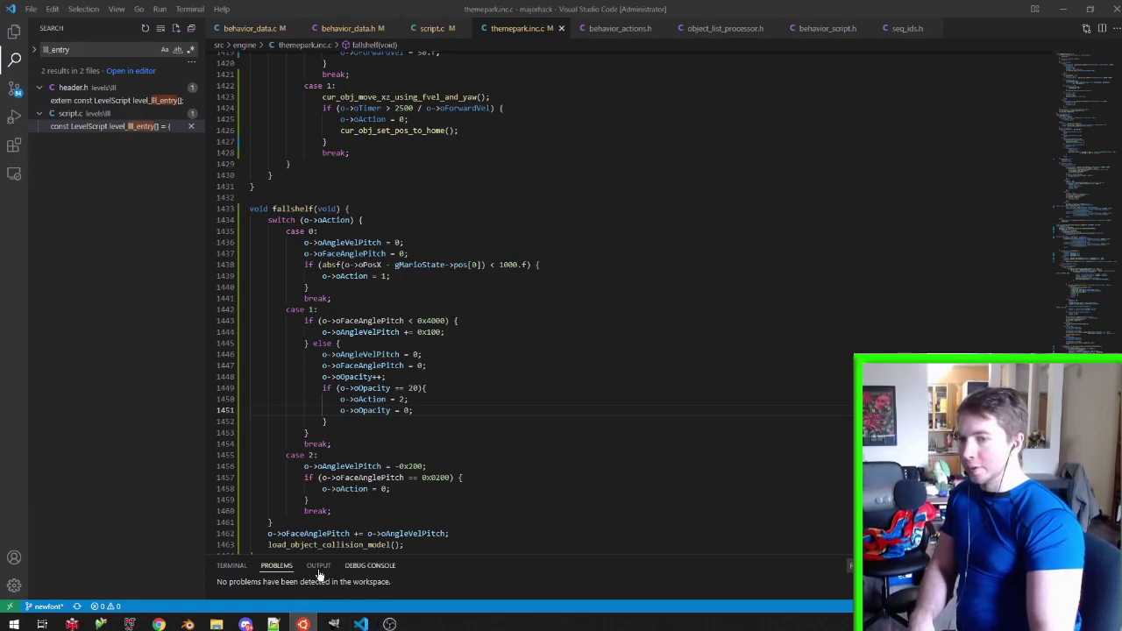
Duplicate the Mariospawn.127 marker and move the copy -100 m along X
{"action": "mouse_move", "coordinate": [188, 624]}
{"action": "left_click", "coordinate": [206, 534]}
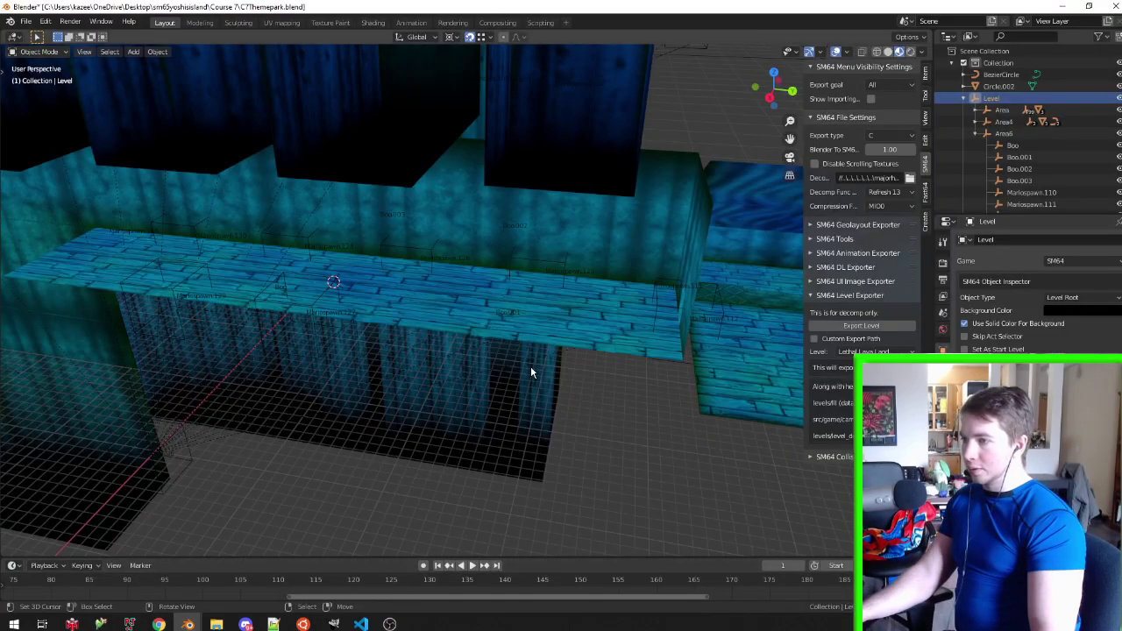
{"action": "middle_click_drag", "start_coordinate": [548, 370], "coordinate": [338, 395]}
{"action": "left_click", "coordinate": [338, 394]}
{"action": "left_click", "coordinate": [338, 395]}
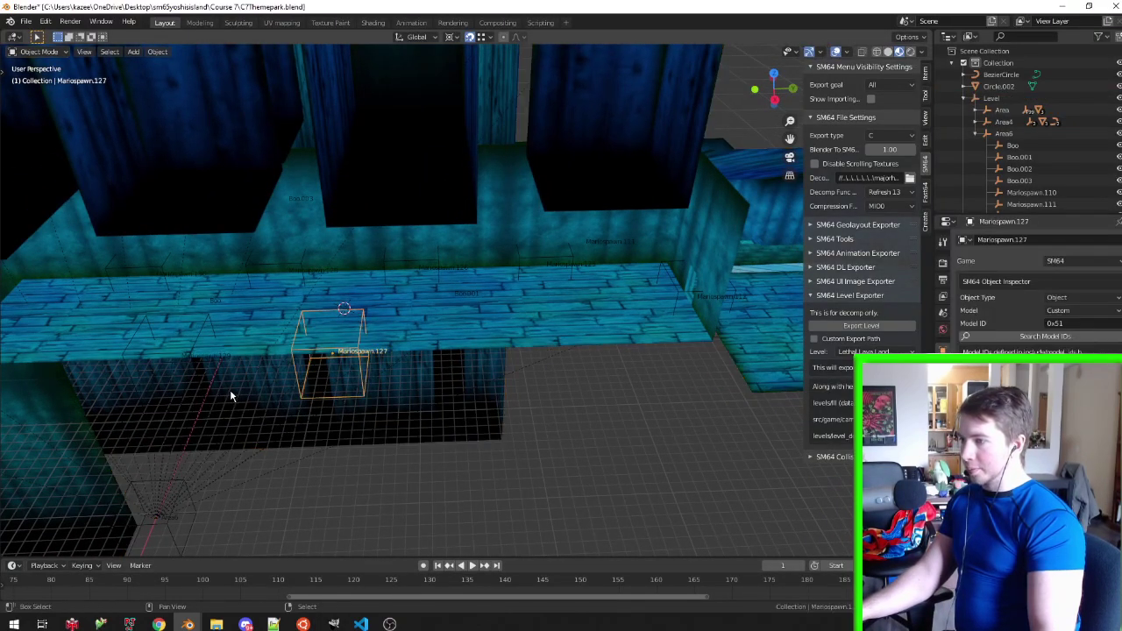
{"action": "key", "text": "shift+d"}
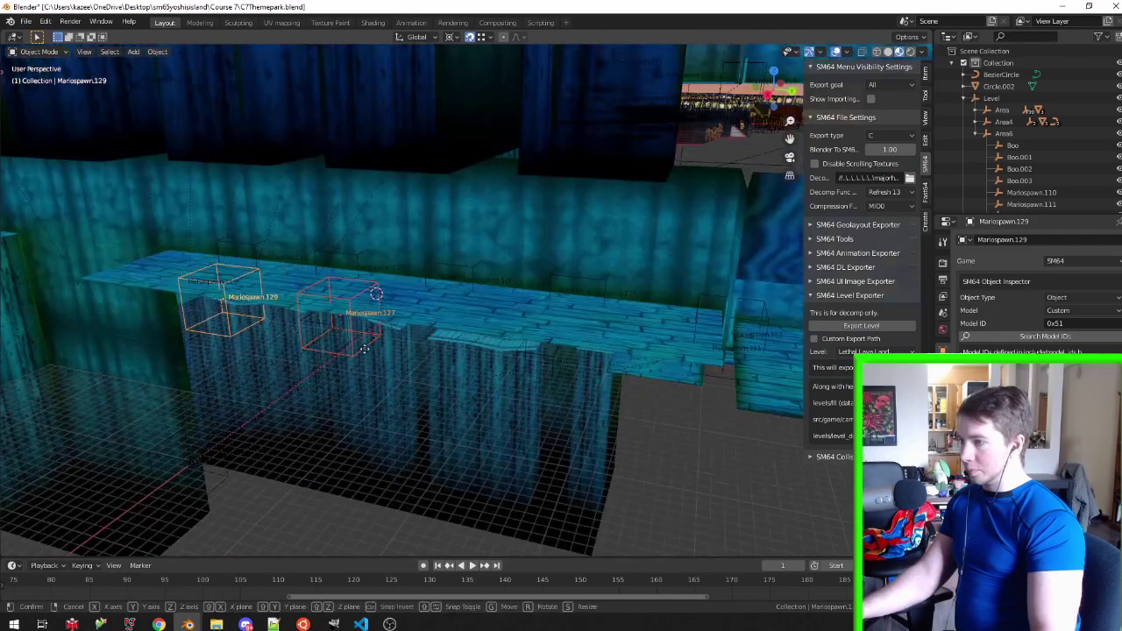
{"action": "type", "text": "x-100"}
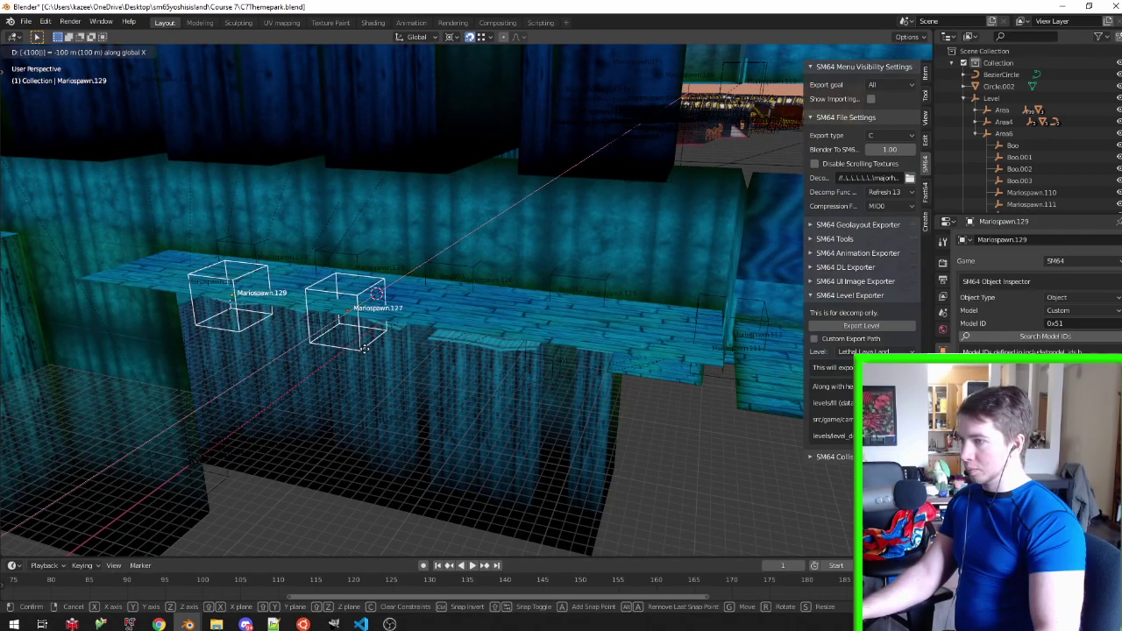
{"action": "key", "text": "Return"}
Duplicate Mariospawn.125 and more spawn markers along the walkway, moving Mariospawn.130 100 m along X
{"action": "mouse_move", "coordinate": [582, 258]}
{"action": "middle_mouse_down"}
{"action": "mouse_move", "coordinate": [440, 298]}
{"action": "mouse_move", "coordinate": [443, 349]}
{"action": "middle_mouse_up"}
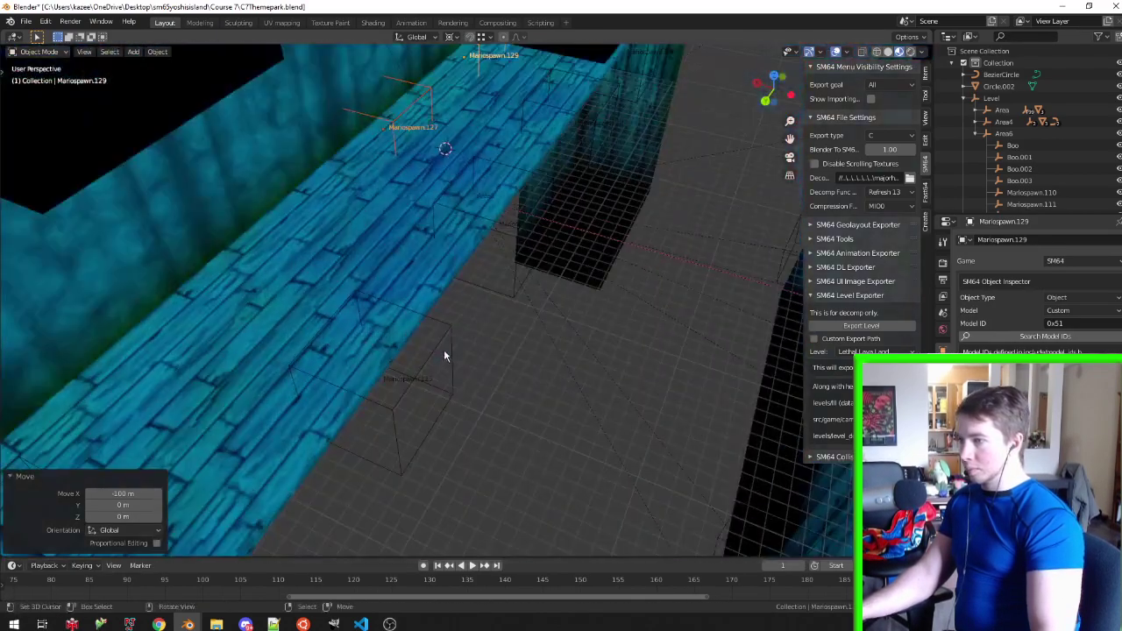
{"action": "left_click", "coordinate": [447, 334]}
{"action": "key", "text": "shift+d"}
{"action": "left_click", "coordinate": [526, 276]}
{"action": "mouse_move", "coordinate": [526, 275]}
{"action": "middle_mouse_down"}
{"action": "mouse_move", "coordinate": [696, 299]}
{"action": "mouse_move", "coordinate": [508, 370]}
{"action": "middle_mouse_up"}
{"action": "key", "text": "shift+d"}
{"action": "left_click", "coordinate": [556, 422]}
{"action": "mouse_move", "coordinate": [557, 422]}
{"action": "middle_mouse_down"}
{"action": "mouse_move", "coordinate": [459, 307]}
{"action": "mouse_move", "coordinate": [504, 346]}
{"action": "middle_mouse_up"}
{"action": "key", "text": "g"}
{"action": "key", "text": "x"}
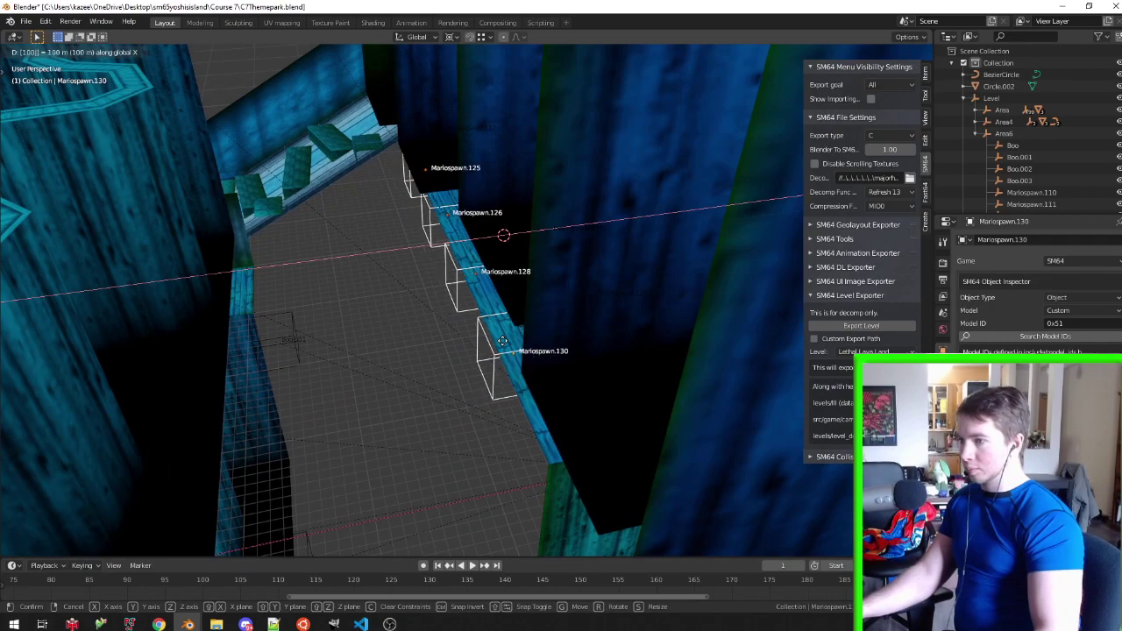
{"action": "left_click", "coordinate": [504, 346]}
Save C7Themepark.blend and export the Level object from the SM64 panel
{"action": "key", "text": "ctrl+s"}
{"action": "left_click", "coordinate": [991, 98]}
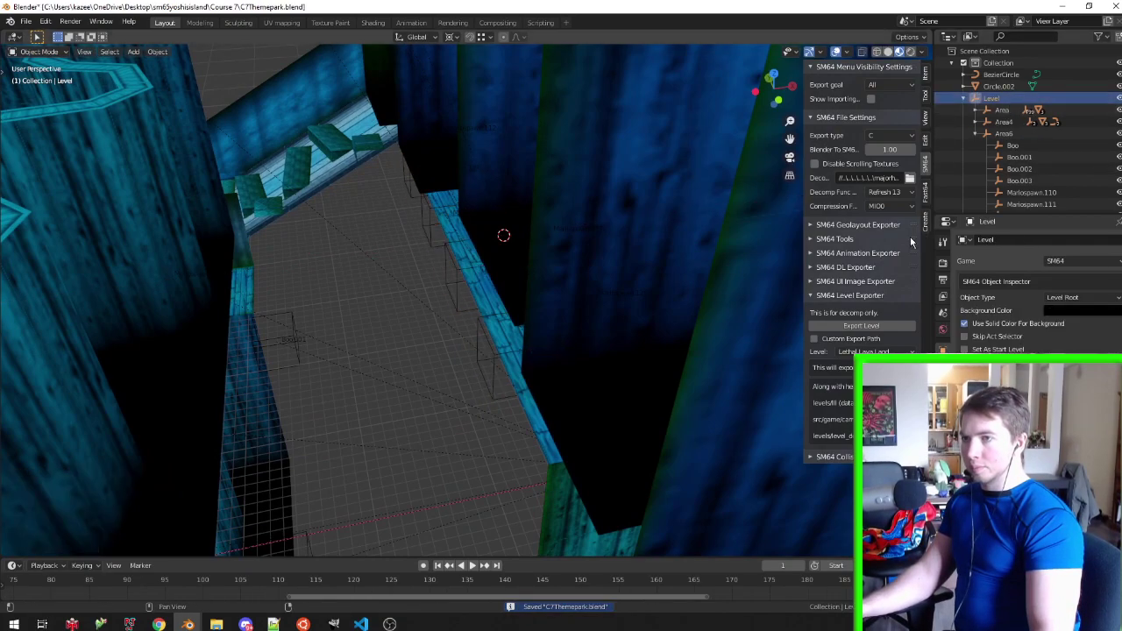
{"action": "left_click", "coordinate": [861, 327]}
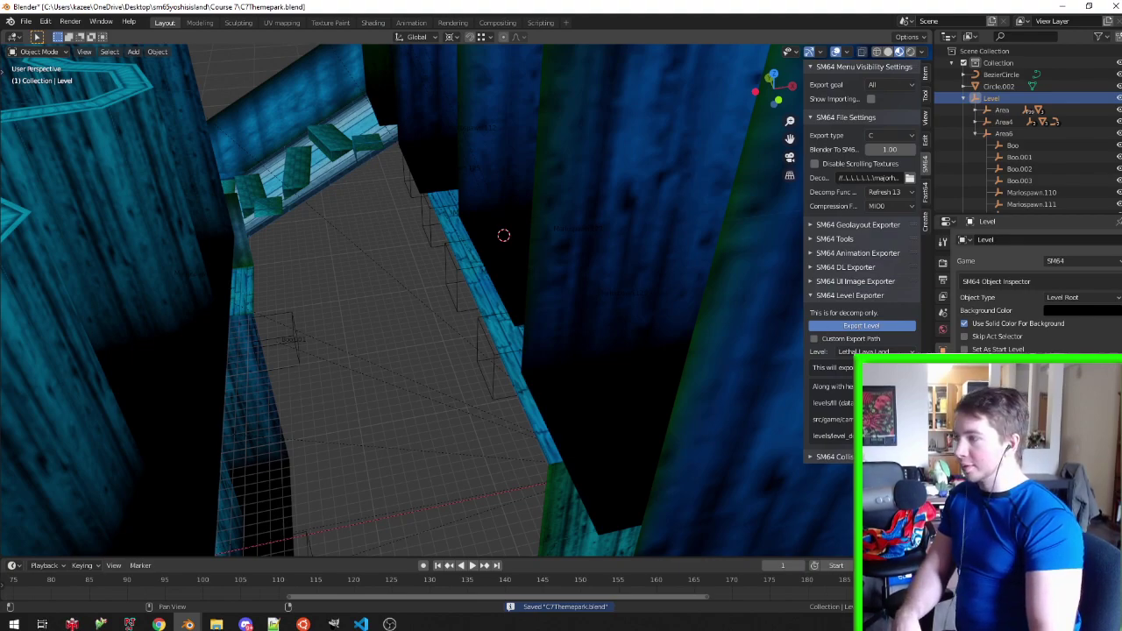
{"action": "left_click", "coordinate": [159, 624]}
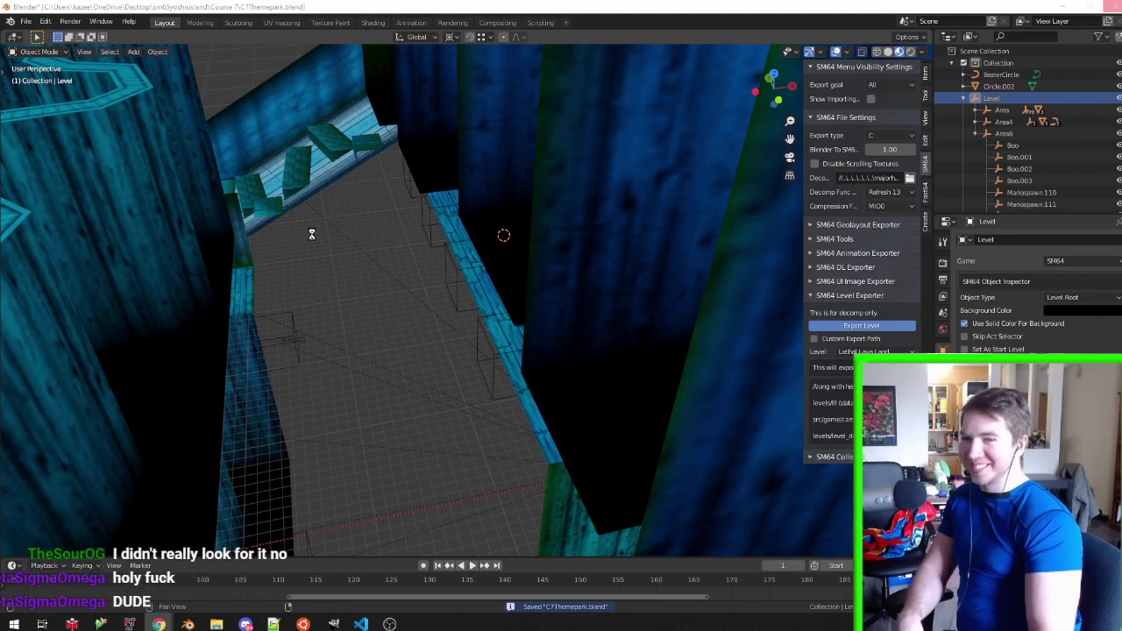
Look over the stairs, then start the Yoshi's Island 64 ROM in Project64 to test the level
{"action": "middle_click_drag", "start_coordinate": [311, 234], "coordinate": [487, 220]}
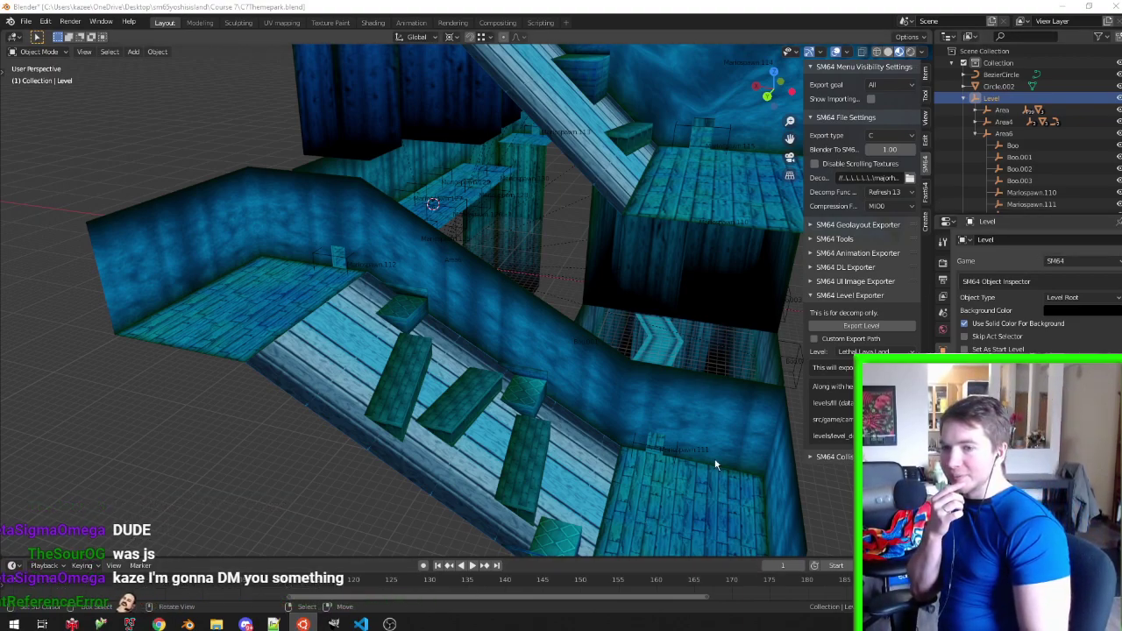
{"action": "middle_click_drag", "start_coordinate": [432, 203], "coordinate": [233, 426]}
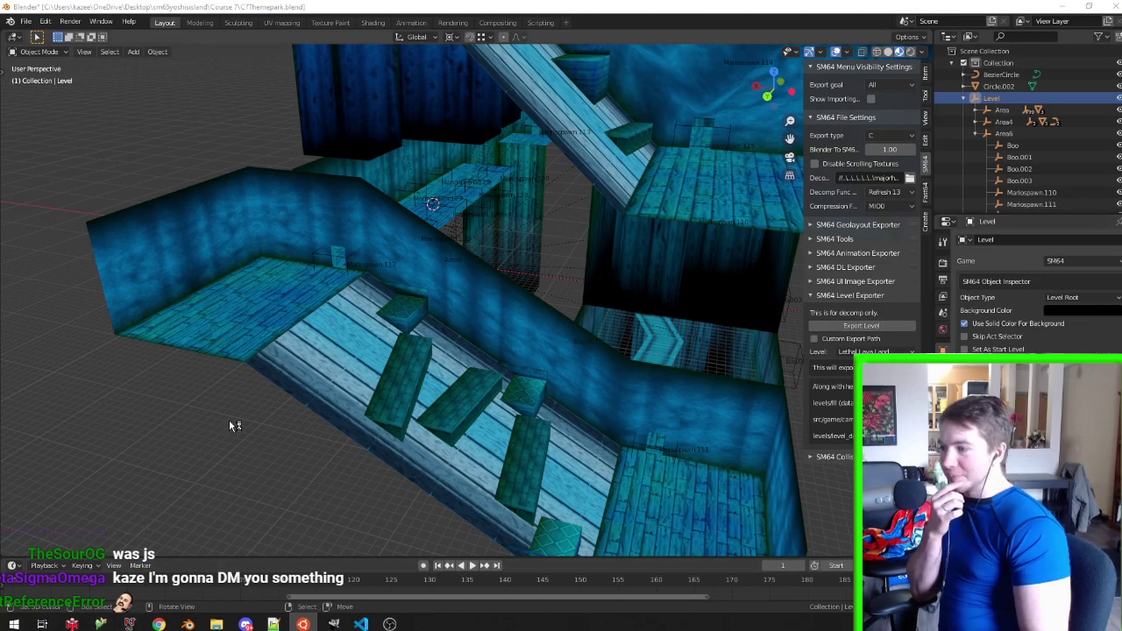
{"action": "double_click", "coordinate": [349, 124]}
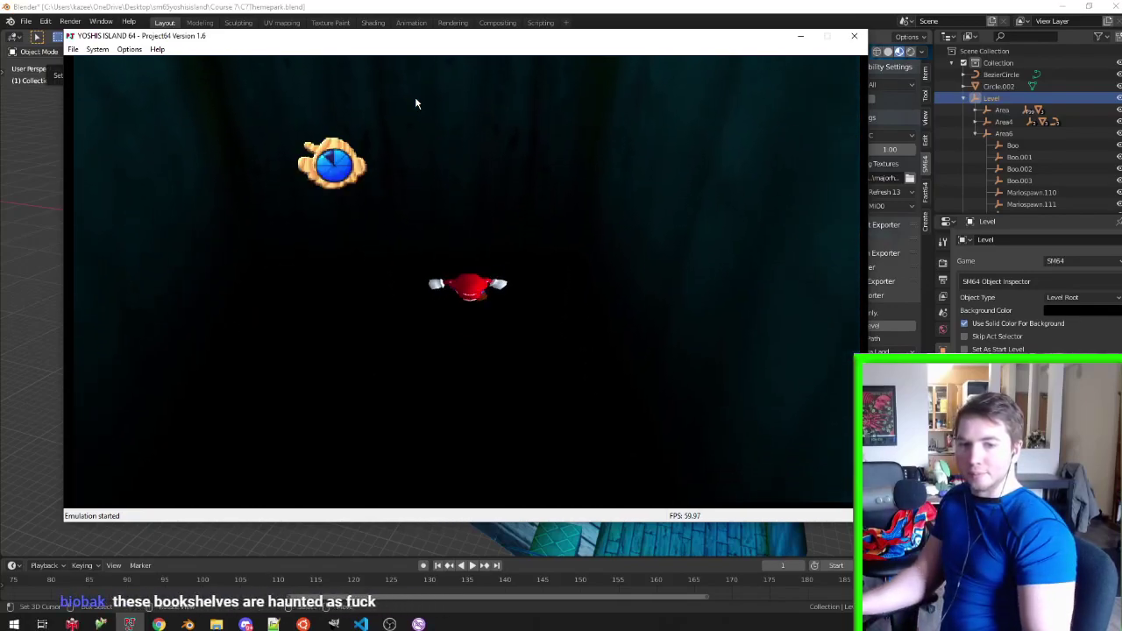
Close the emulator, select Mariospawn.127, and view the bookshelf area from directly above
{"action": "left_click", "coordinate": [853, 35]}
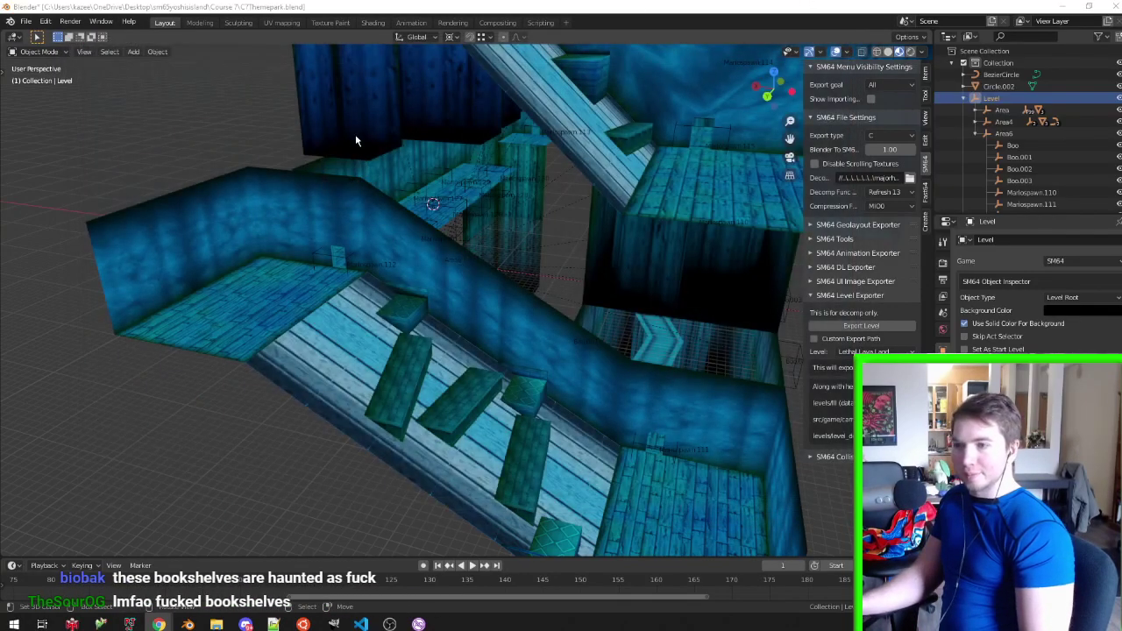
{"action": "mouse_move", "coordinate": [407, 278]}
{"action": "middle_mouse_down"}
{"action": "mouse_move", "coordinate": [500, 301]}
{"action": "mouse_move", "coordinate": [394, 263]}
{"action": "middle_mouse_up"}
{"action": "left_click", "coordinate": [408, 261]}
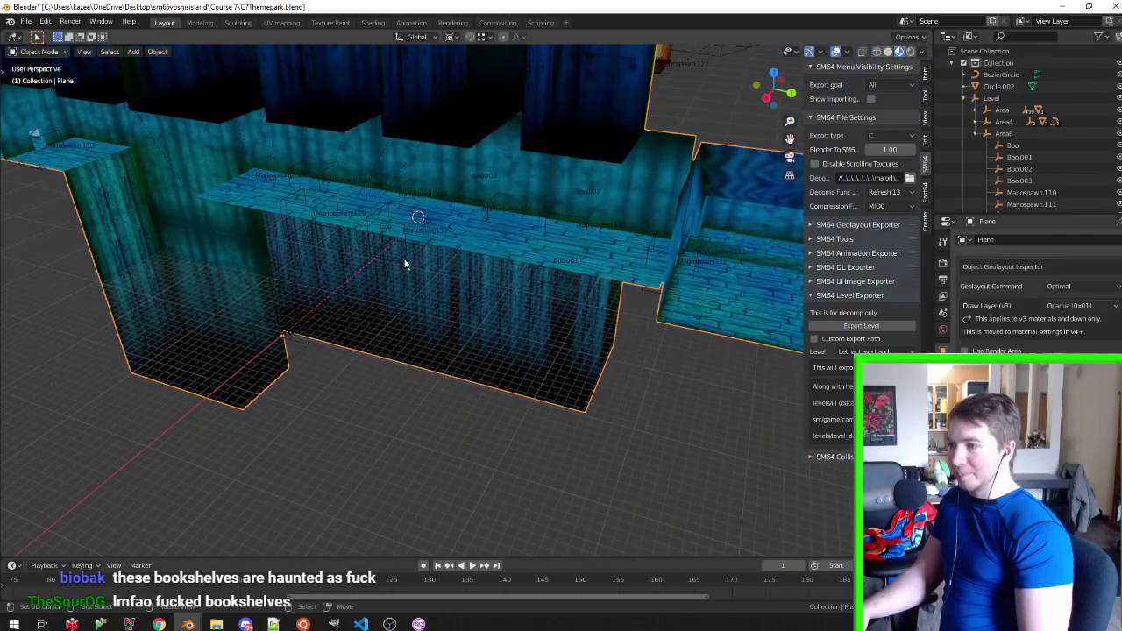
{"action": "left_click", "coordinate": [323, 238], "text": "shift"}
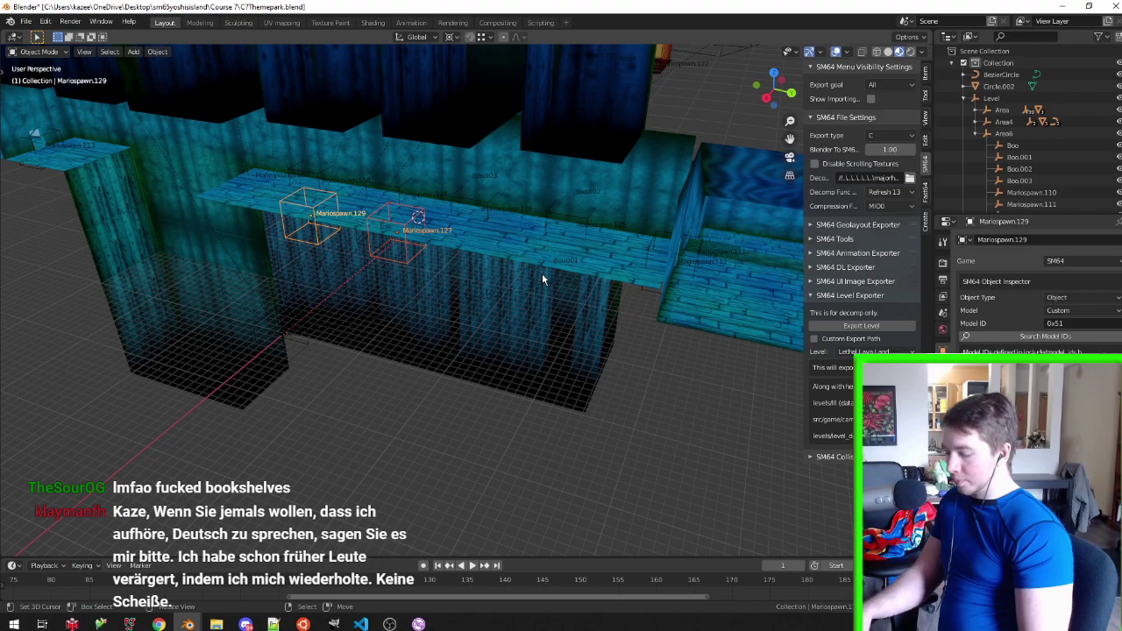
{"action": "key", "text": "a"}
{"action": "left_click", "coordinate": [411, 261]}
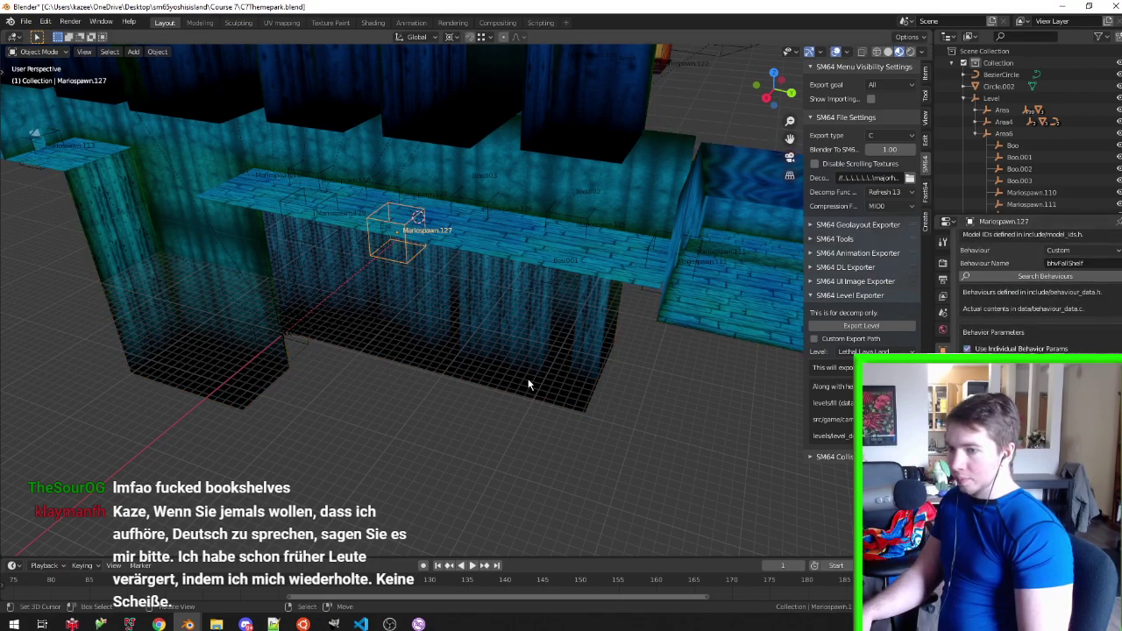
{"action": "key", "text": "KP_7"}
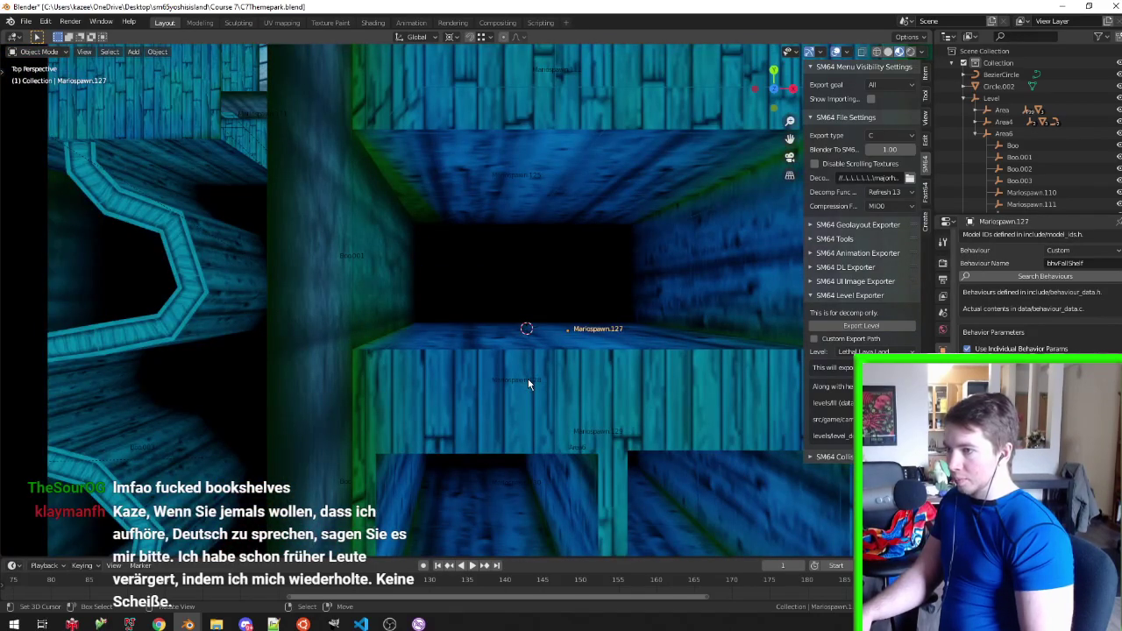
{"action": "middle_click_drag", "start_coordinate": [526, 383], "coordinate": [459, 311]}
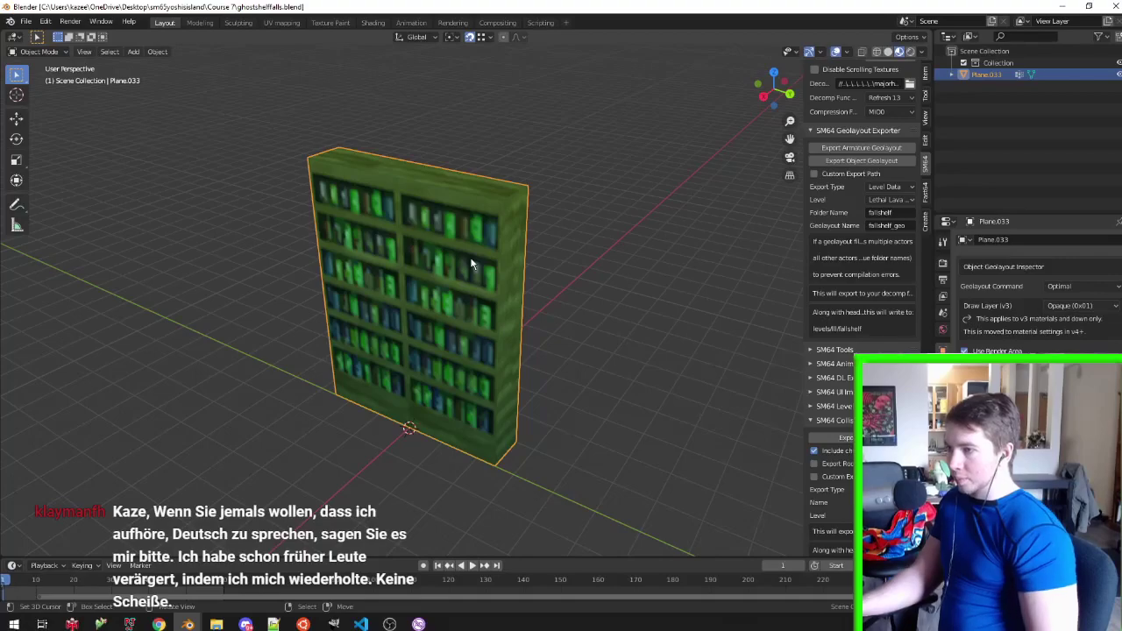
{"action": "key", "text": "KP_7"}
{"action": "scroll", "coordinate": [471, 264], "scroll_direction": "down", "scroll_amount": 1}
Rotate all of the bookshelf mesh geometry -90° about the 3D cursor in Edit Mode
{"action": "key", "text": "Tab"}
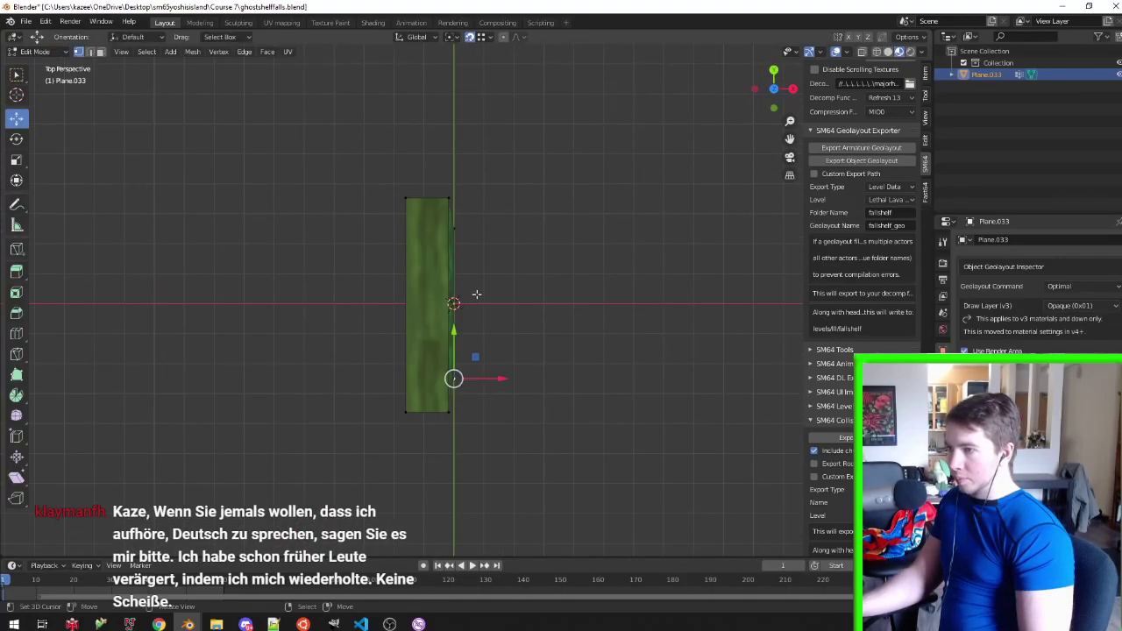
{"action": "key", "text": "a"}
{"action": "key", "text": "period"}
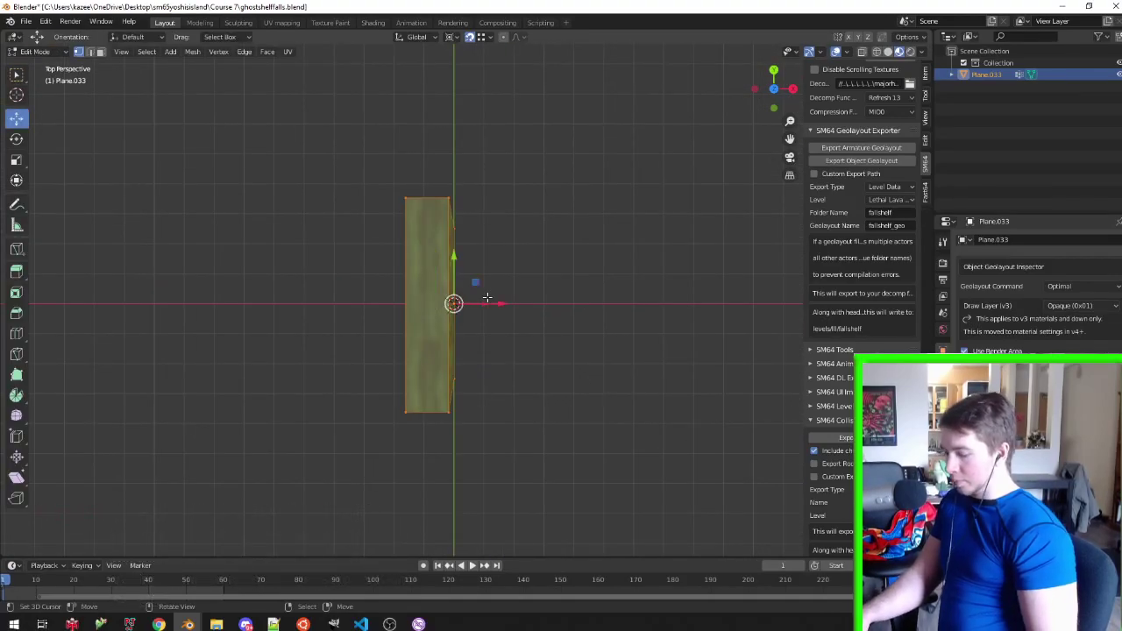
{"action": "type", "text": "r90-"}
{"action": "key", "text": "Return"}
{"action": "key", "text": "Tab"}
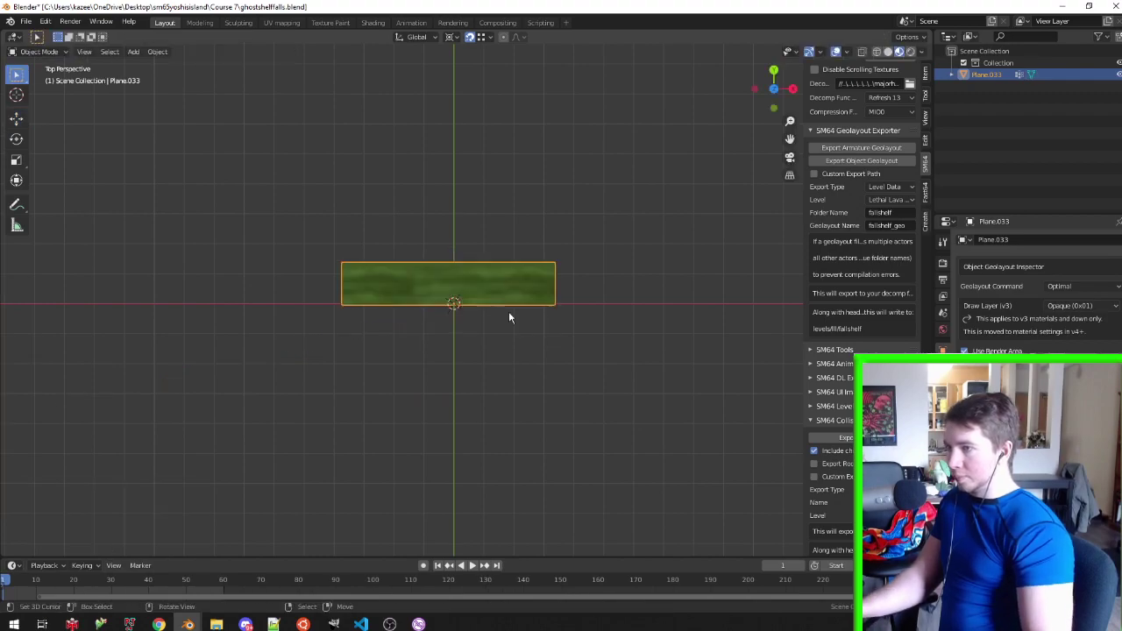
{"action": "middle_click_drag", "start_coordinate": [488, 302], "coordinate": [538, 267]}
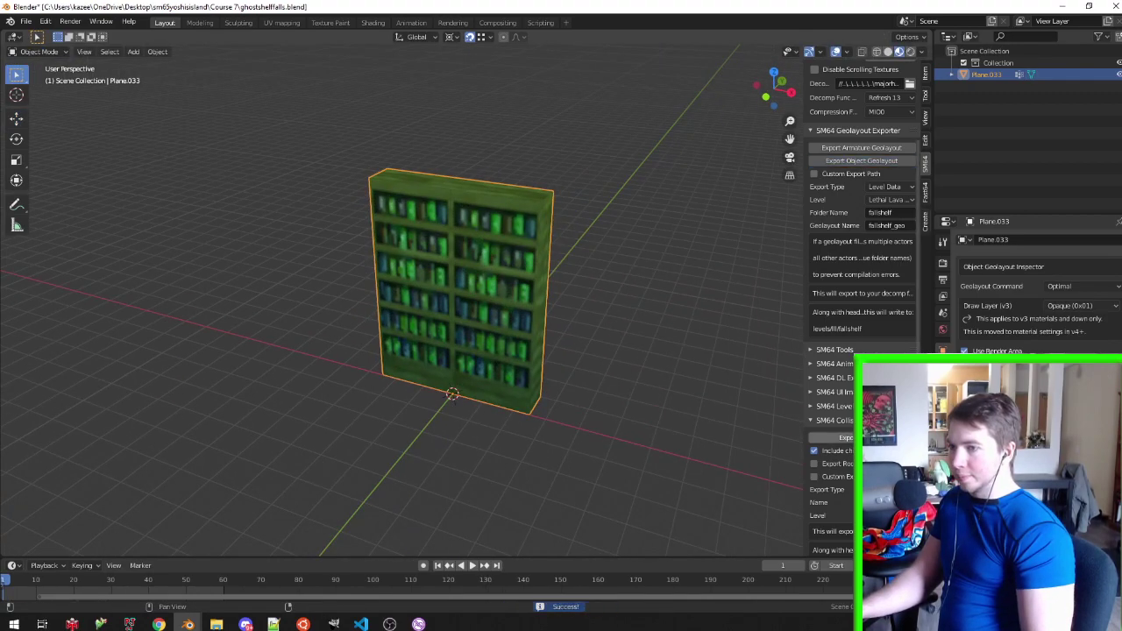
{"action": "left_click", "coordinate": [372, 624]}
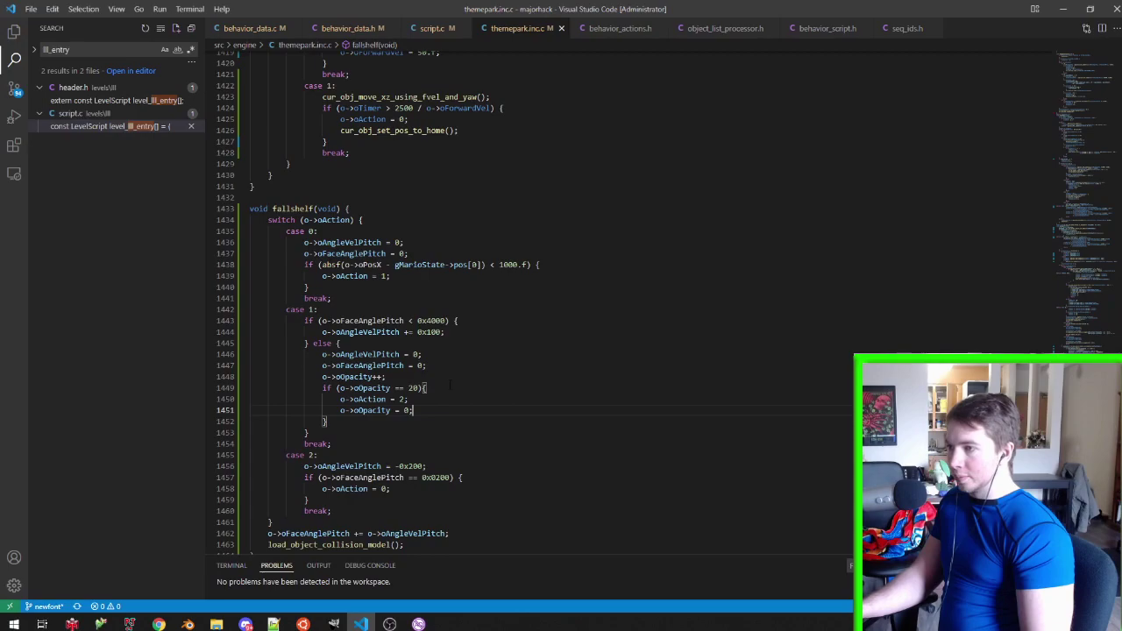
Change line 1438's fallshelf check to compare oPosZ with Mario's pos[2], then launch the emulator
{"action": "scroll", "coordinate": [469, 431], "scroll_direction": "down", "scroll_amount": 2}
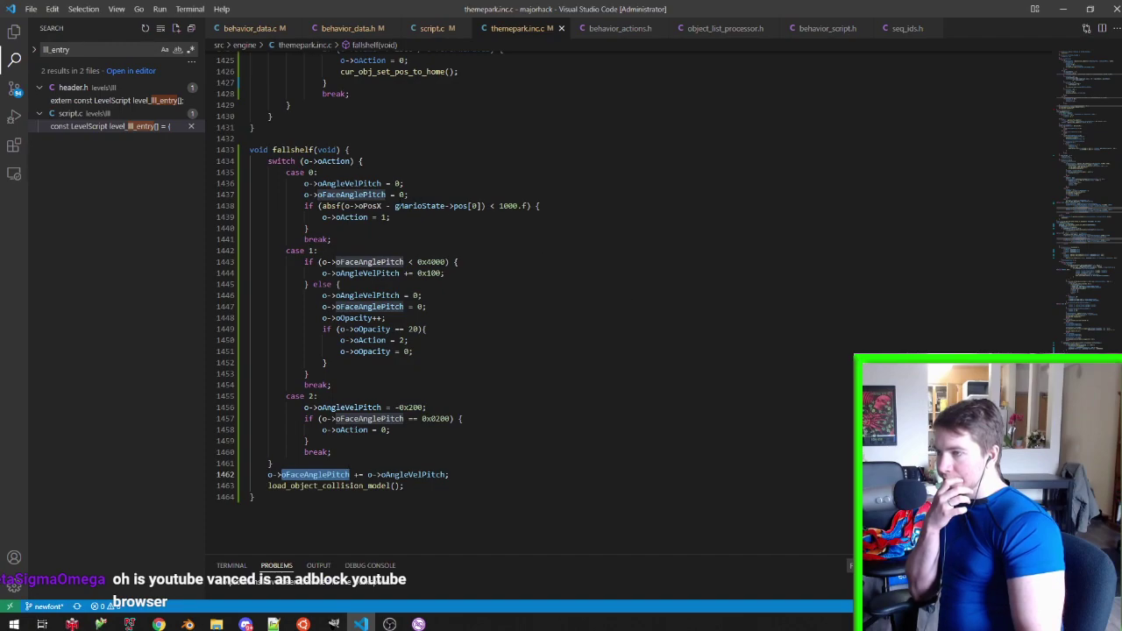
{"action": "left_click", "coordinate": [378, 205]}
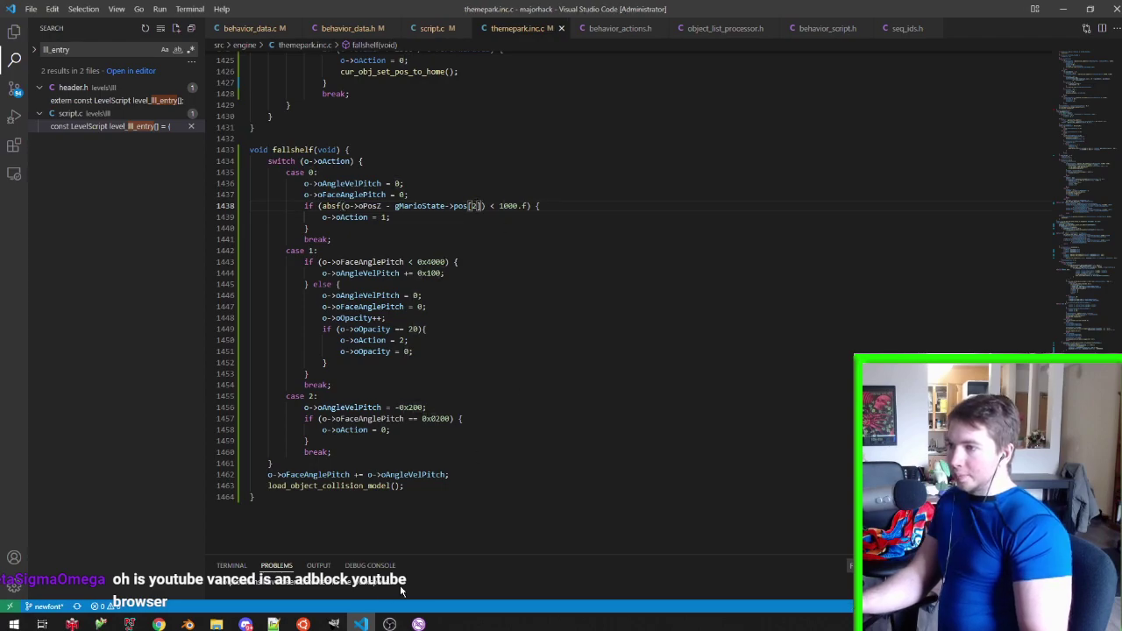
{"action": "left_click", "coordinate": [304, 624]}
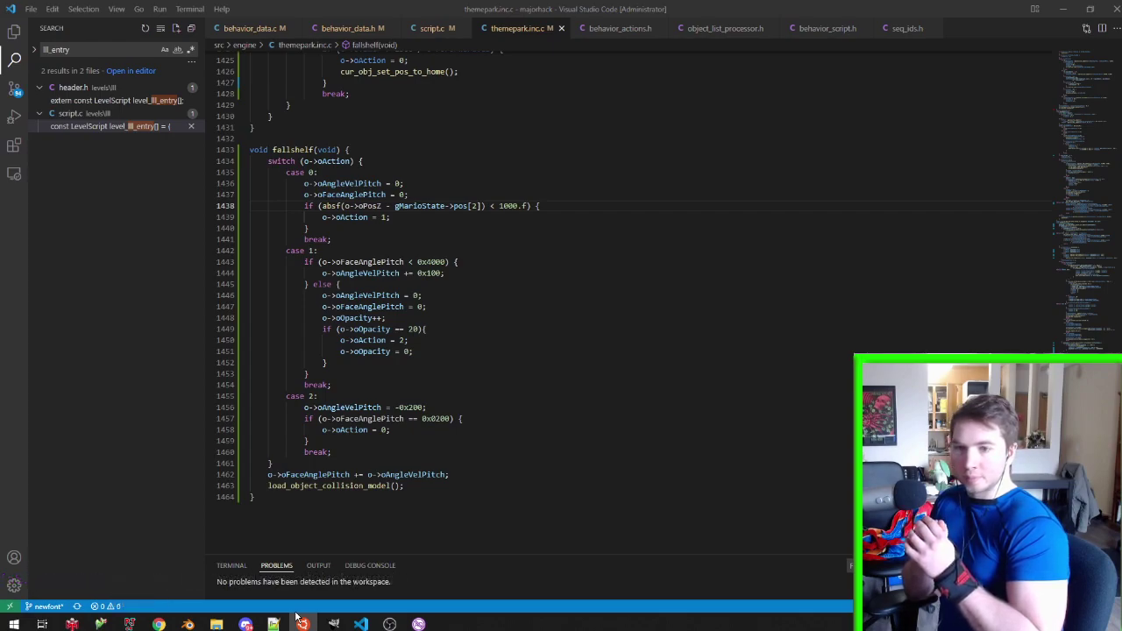
{"action": "left_click", "coordinate": [123, 624]}
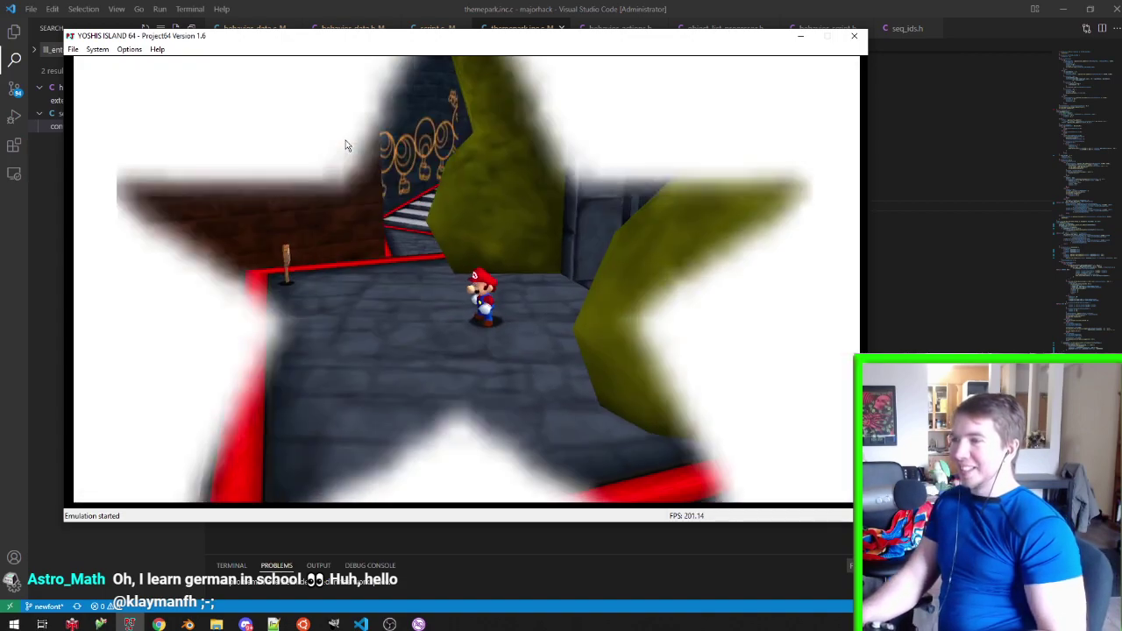
Store an F5 save state while play-testing the level, then close Project64
{"action": "key", "text": "F5"}
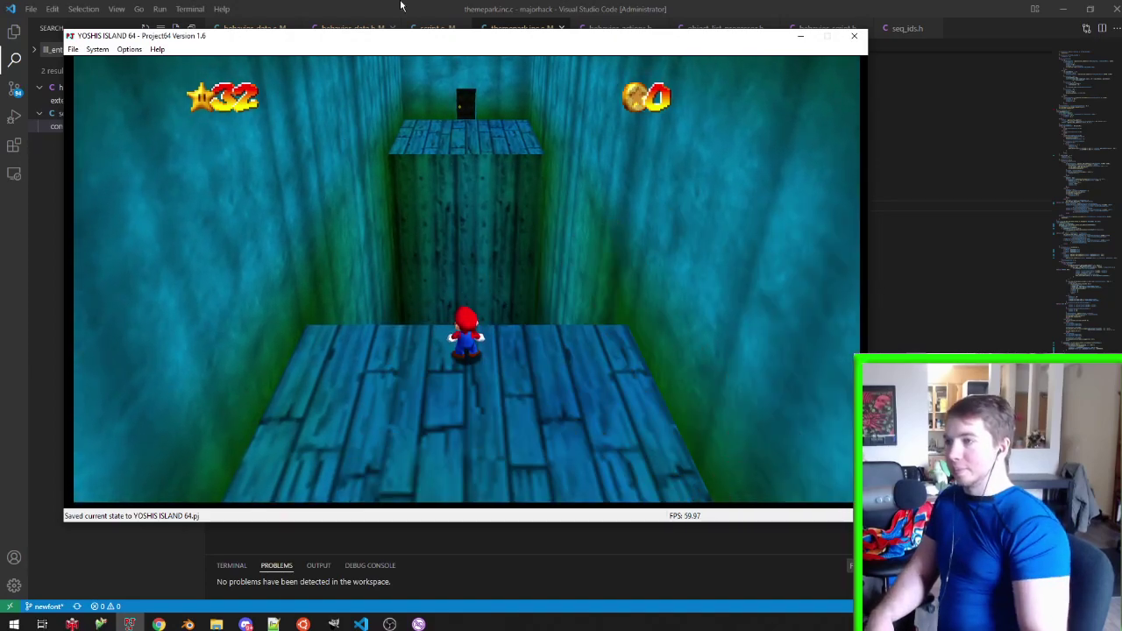
{"action": "left_click", "coordinate": [854, 37]}
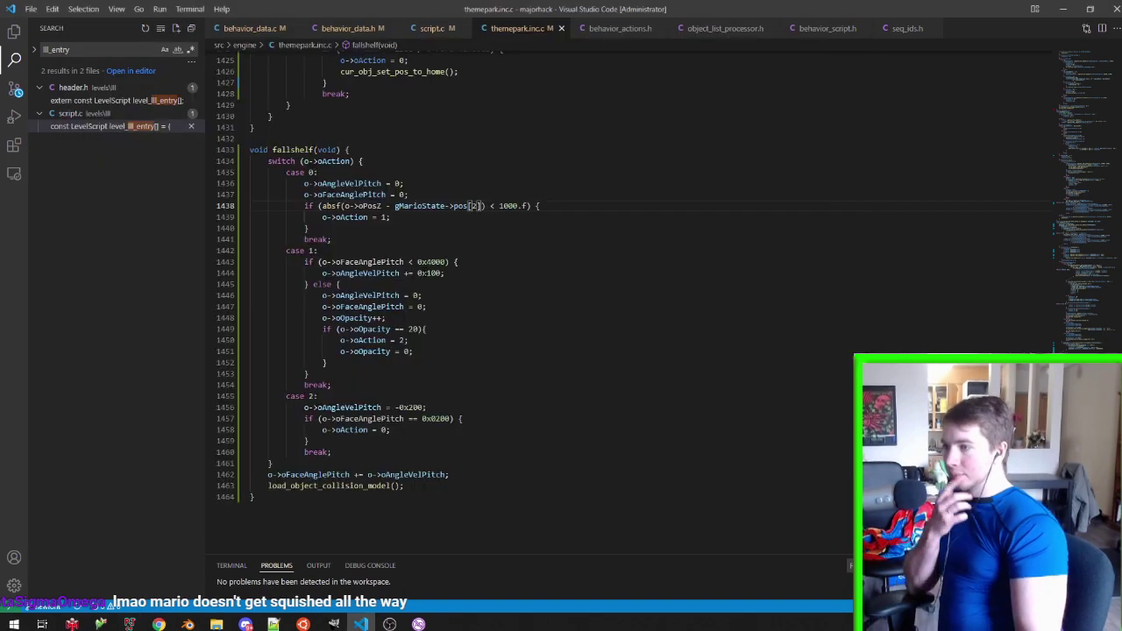
{"action": "left_click", "coordinate": [481, 256]}
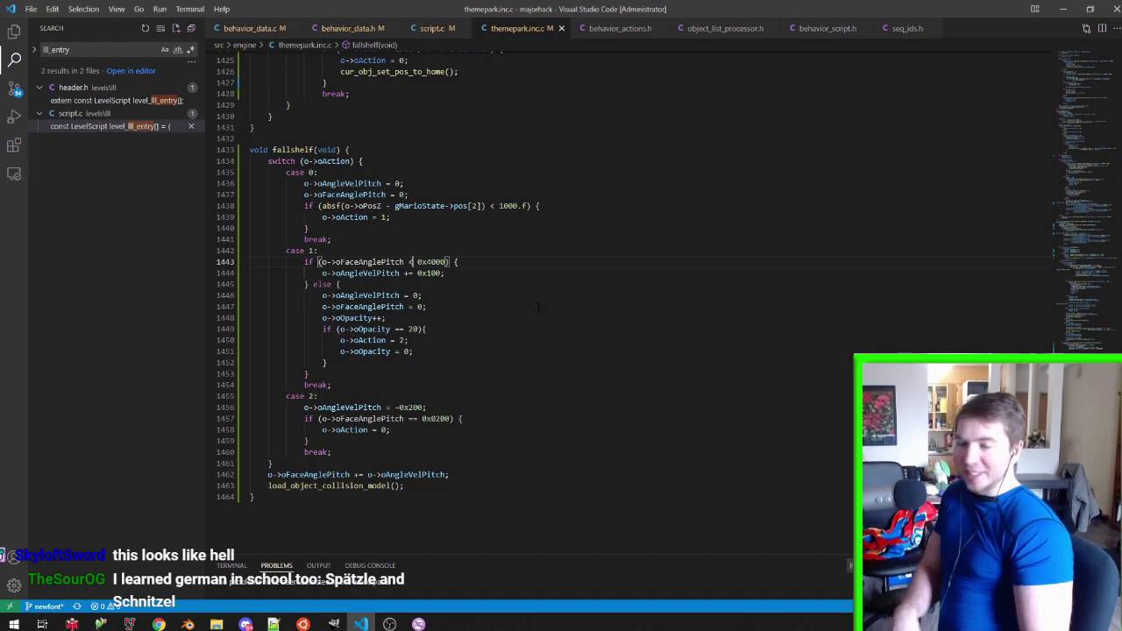
{"action": "left_click", "coordinate": [129, 624]}
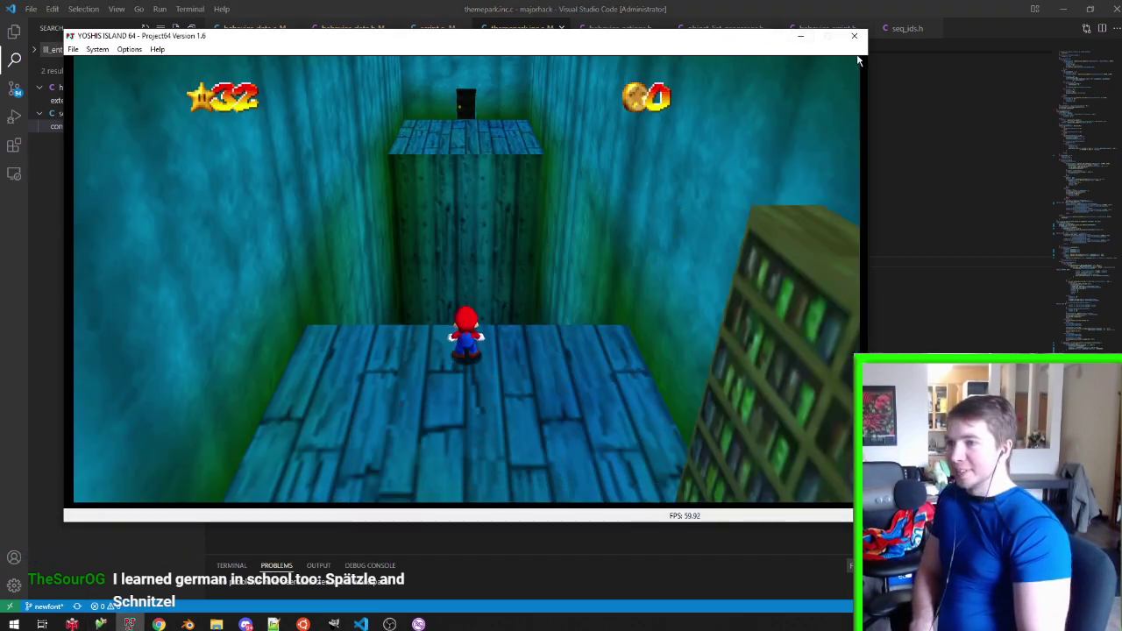
{"action": "left_click", "coordinate": [852, 30]}
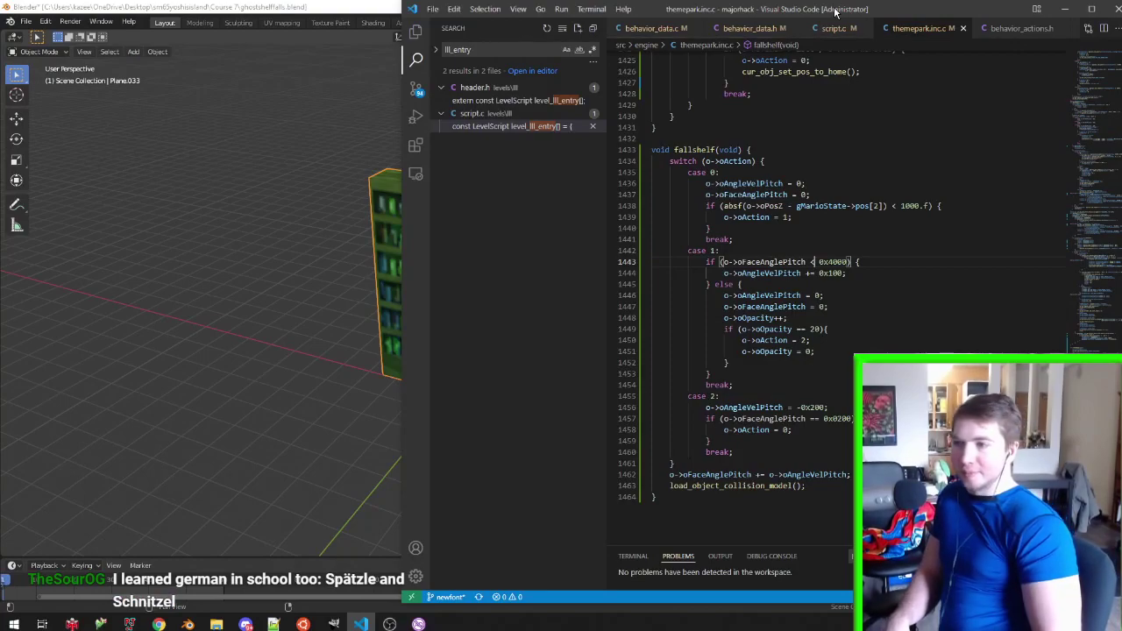
{"action": "double_click", "coordinate": [854, 12]}
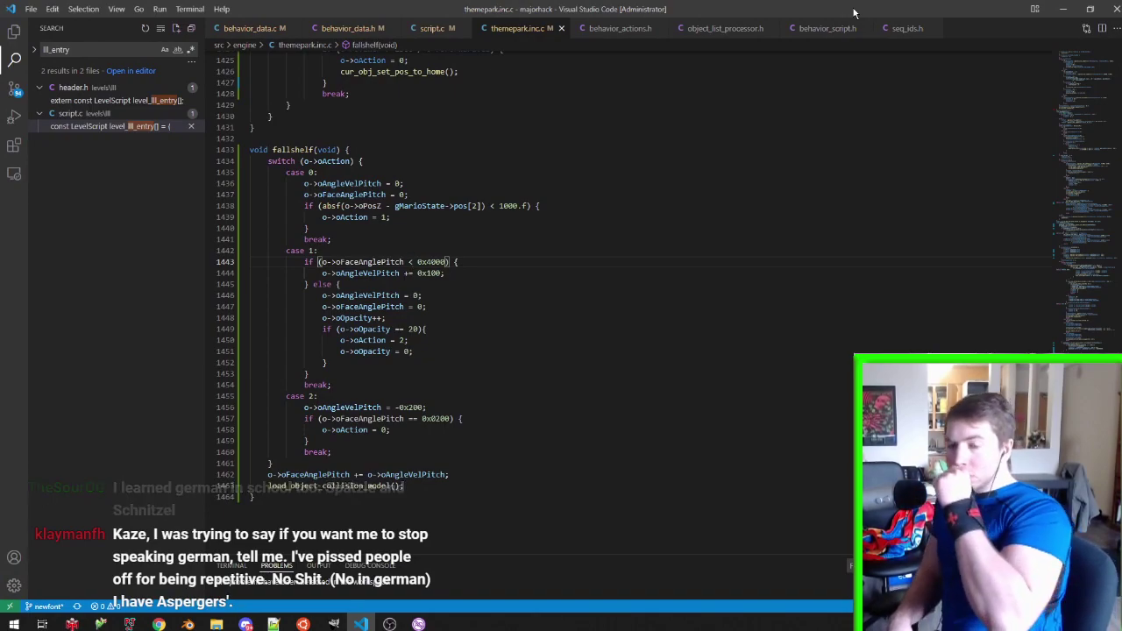
Make line 1443 use <= and line 1444 call approach_s16_symmetric(o->oAngleVelPitch, 0x800, 0x40), then save
{"action": "type", "text": "="}
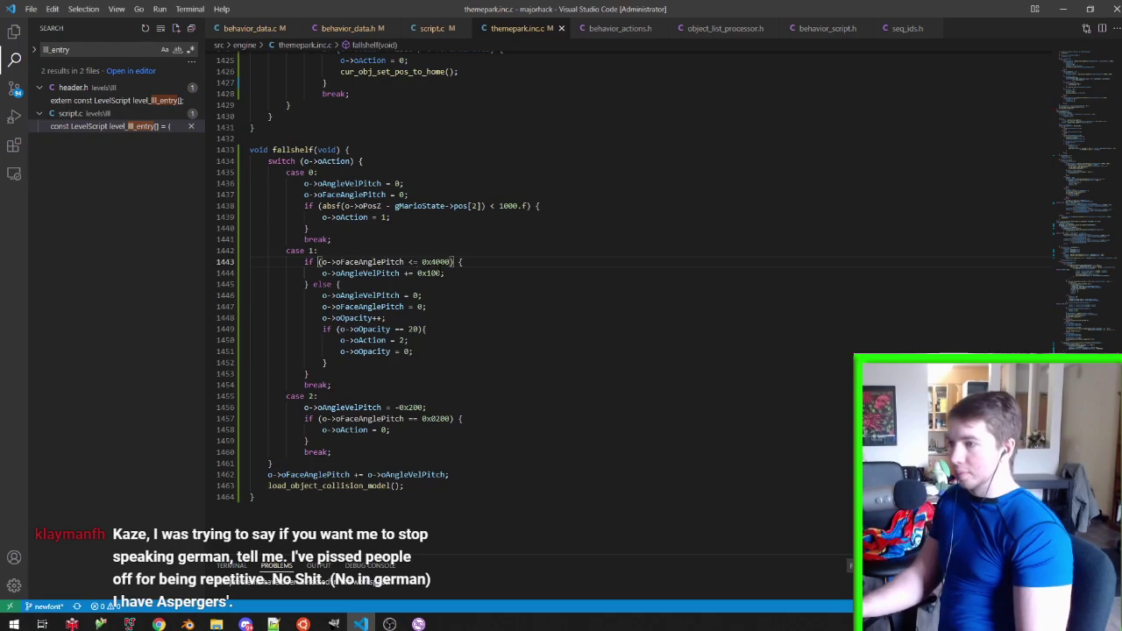
{"action": "key", "text": "BackSpace"}
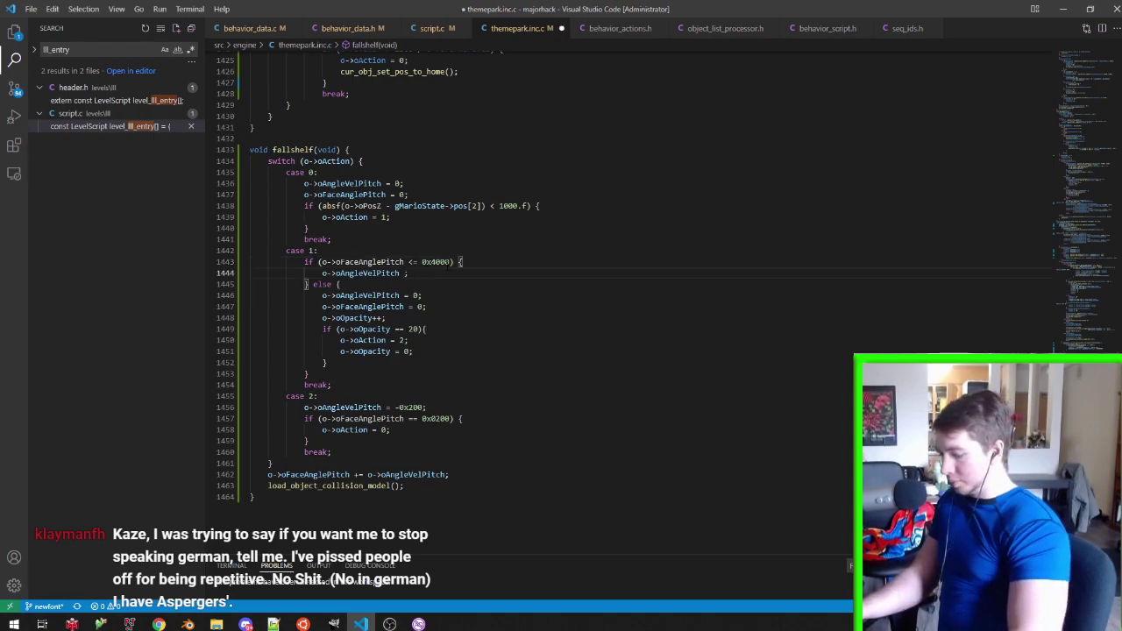
{"action": "left_click", "coordinate": [375, 273]}
{"action": "type", "text": "= aproach_s1"}
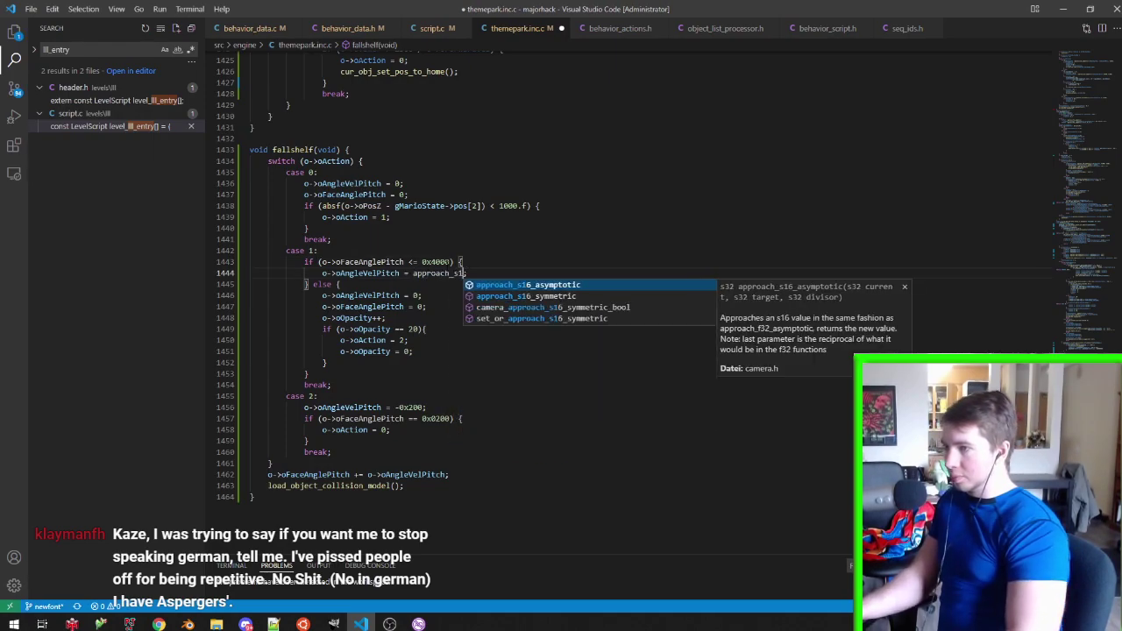
{"action": "key", "text": "Down"}
{"action": "key", "text": "Return"}
{"action": "type", "text": "o->oAngleVe"}
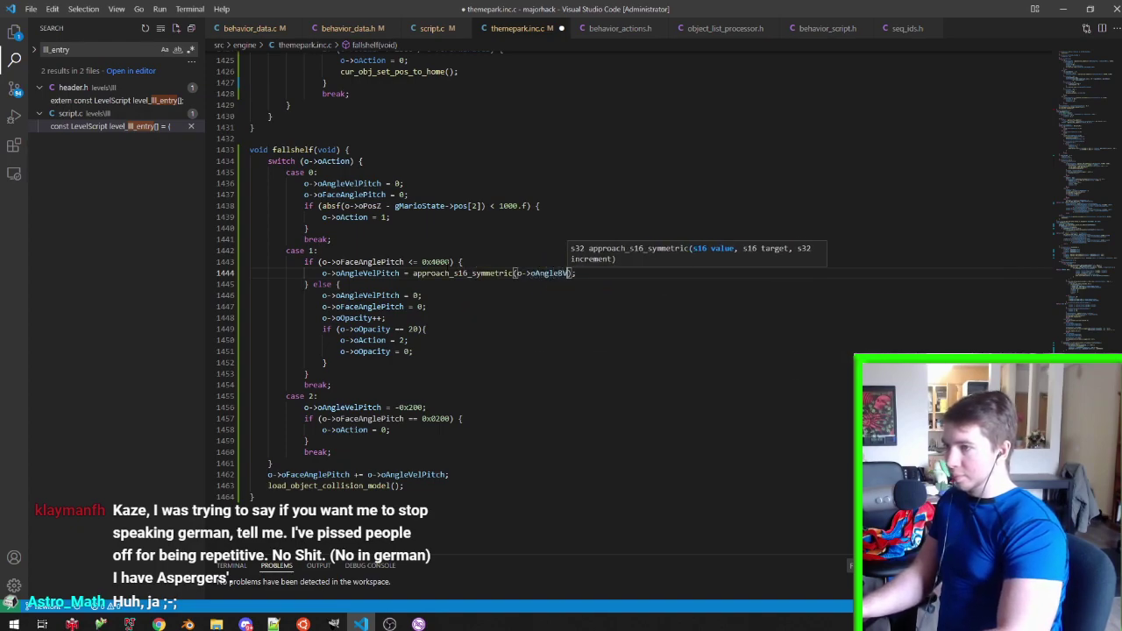
{"action": "type", "text": "lPitch, 0x800, 0x8"}
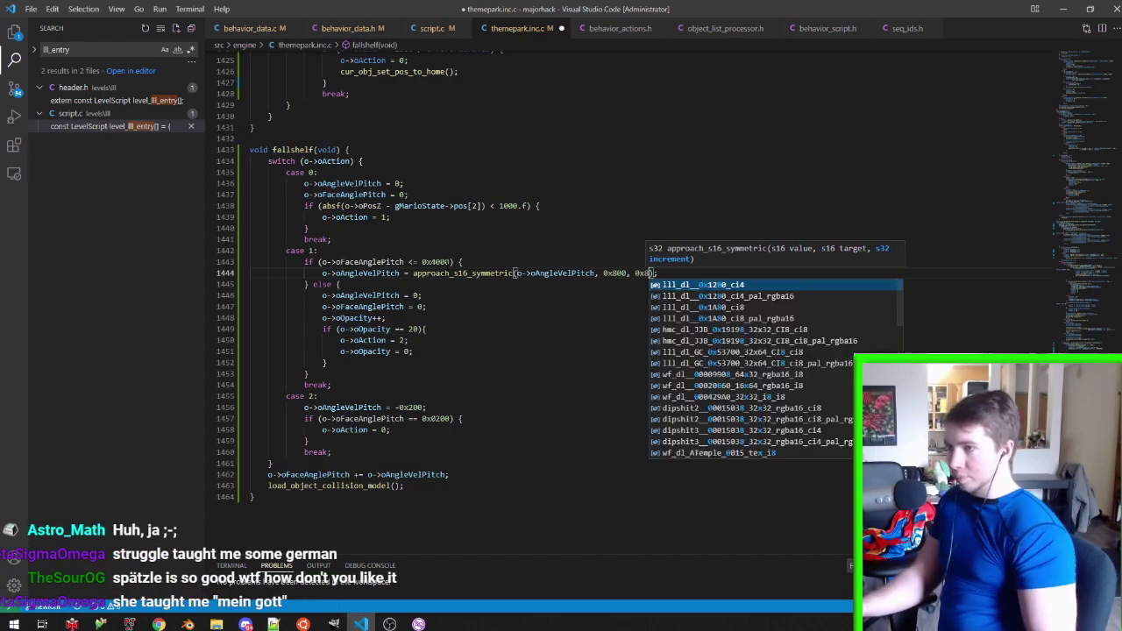
{"action": "type", "text": "0"}
{"action": "key", "text": "BackSpace"}
{"action": "key", "text": "BackSpace"}
{"action": "type", "text": "40"}
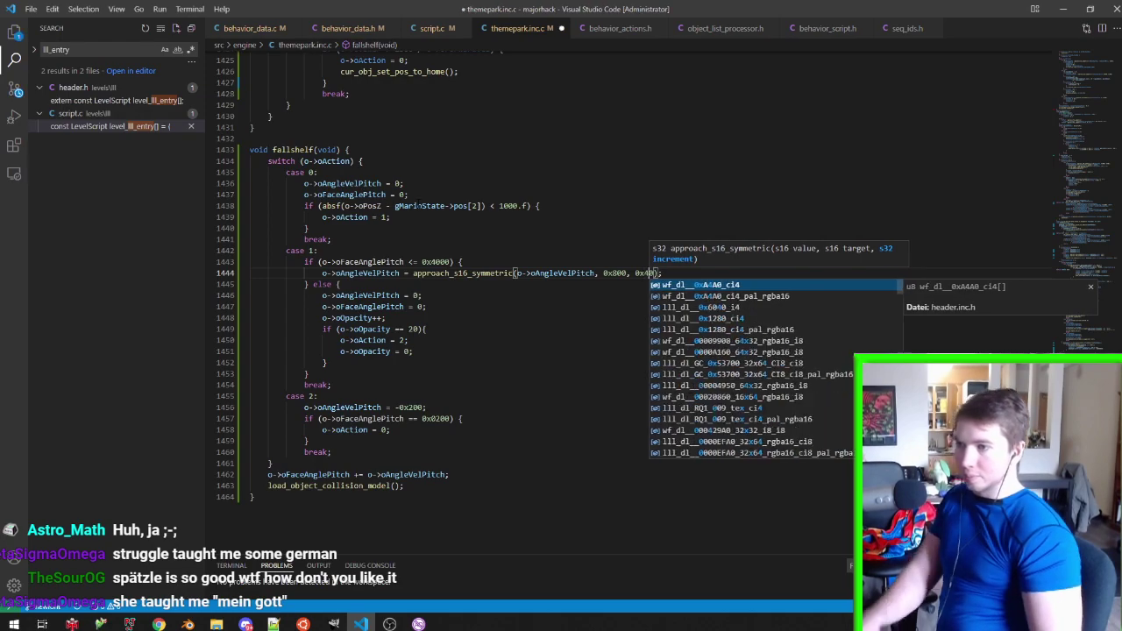
{"action": "key", "text": "ctrl+s"}
Change the opacity check to oOpacity > 20, save, and bring up Project64
{"action": "key", "text": "alt+Tab"}
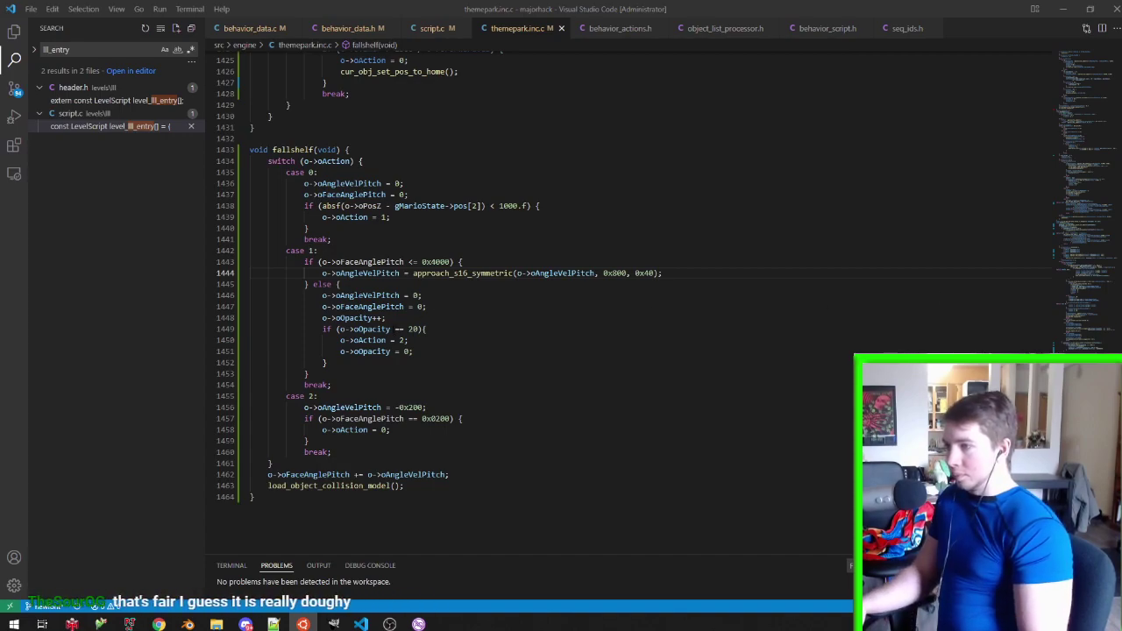
{"action": "double_click", "coordinate": [403, 329]}
{"action": "type", "text": ">"}
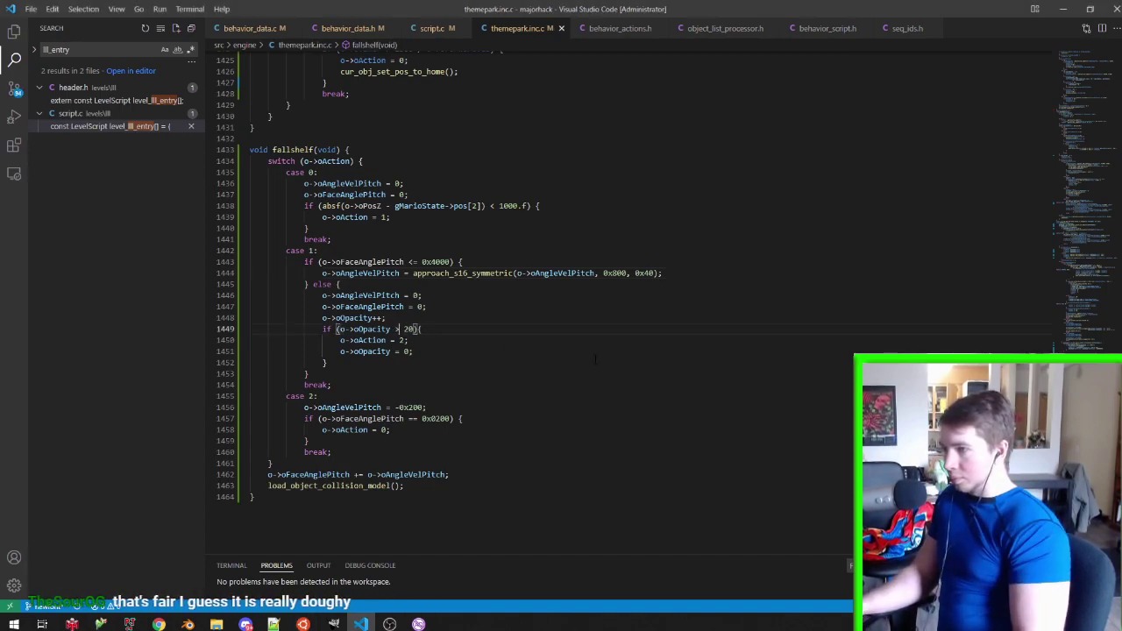
{"action": "key", "text": "ctrl+s"}
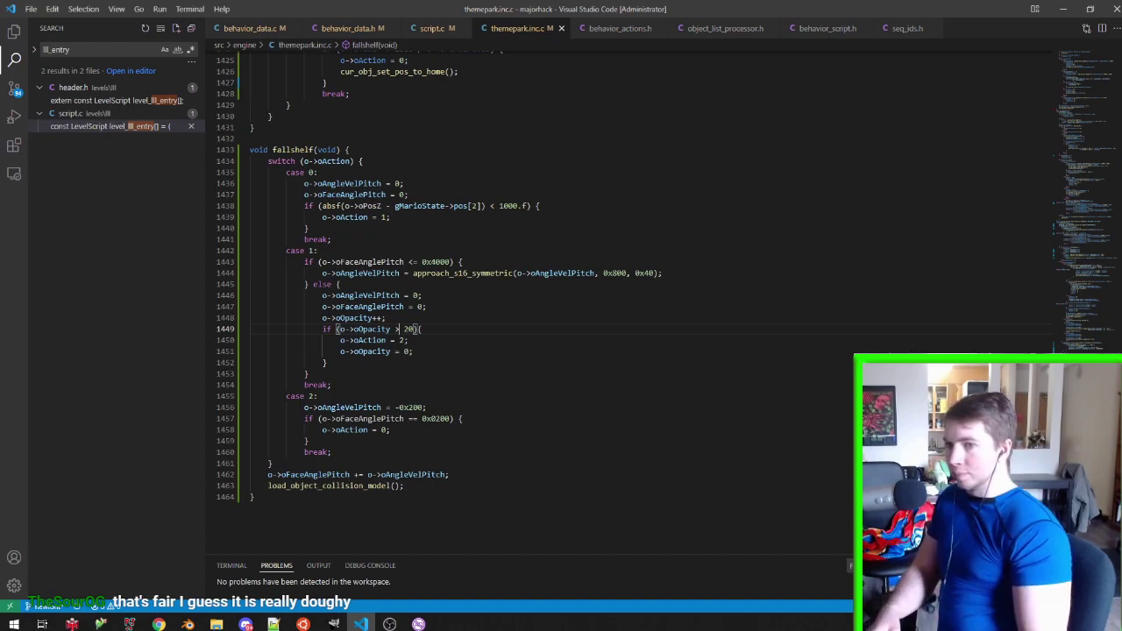
{"action": "key", "text": "alt+Tab"}
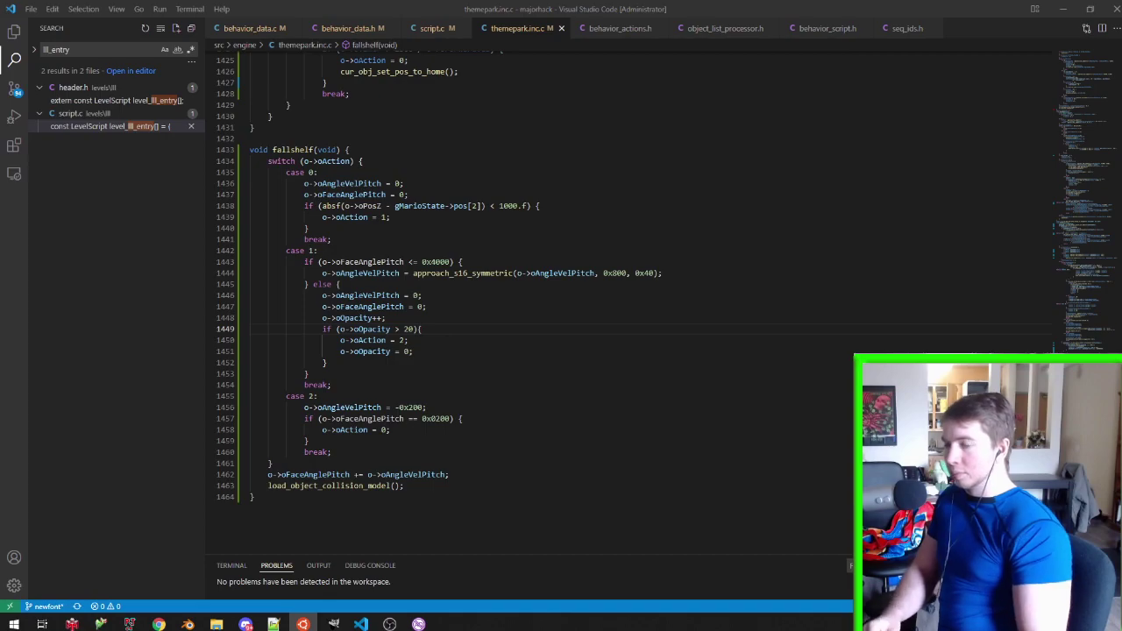
{"action": "left_click", "coordinate": [133, 625]}
Start the ROM, close Project64, and change line 1457's == comparison to <, saving
{"action": "double_click", "coordinate": [391, 128]}
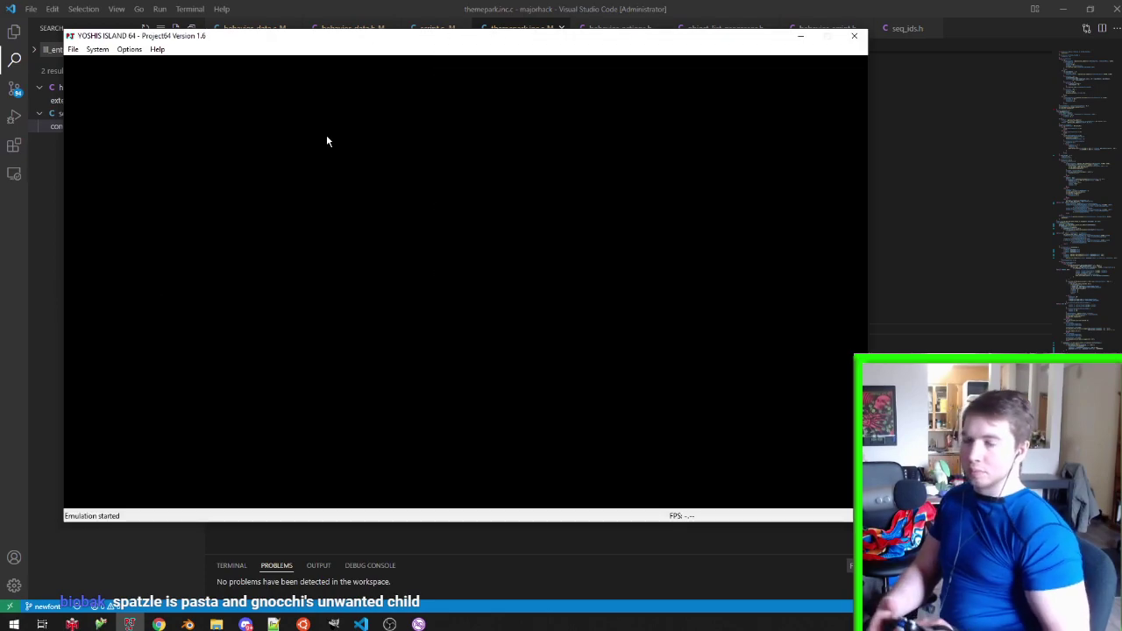
{"action": "left_click", "coordinate": [854, 37]}
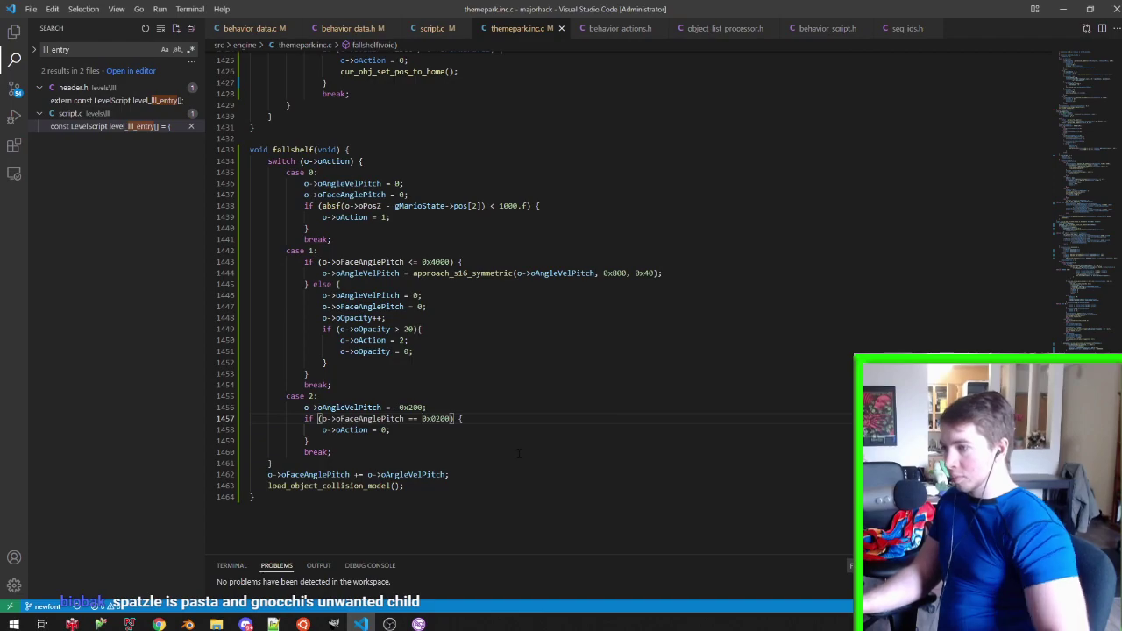
{"action": "key", "text": "BackSpace"}
{"action": "key", "text": "BackSpace"}
{"action": "key", "text": "BackSpace"}
{"action": "type", "text": "<"}
{"action": "key", "text": "ctrl+s"}
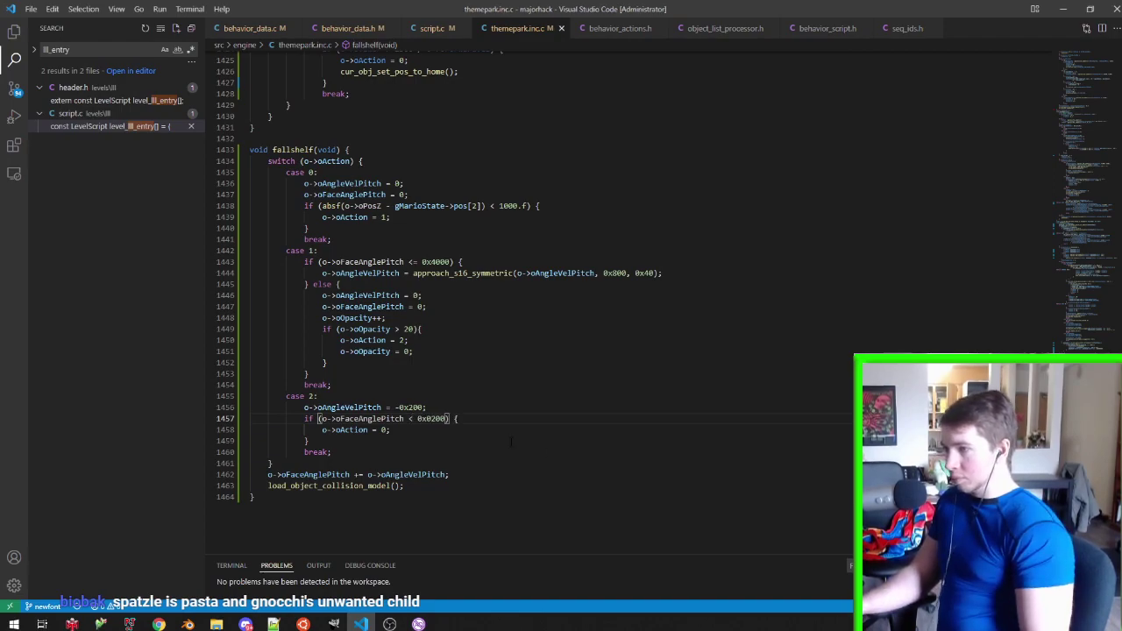
Make line 1457 read <= 0x0200, save, and relaunch YOSHIS ISLAND 64 in Project64
{"action": "type", "text": "0x"}
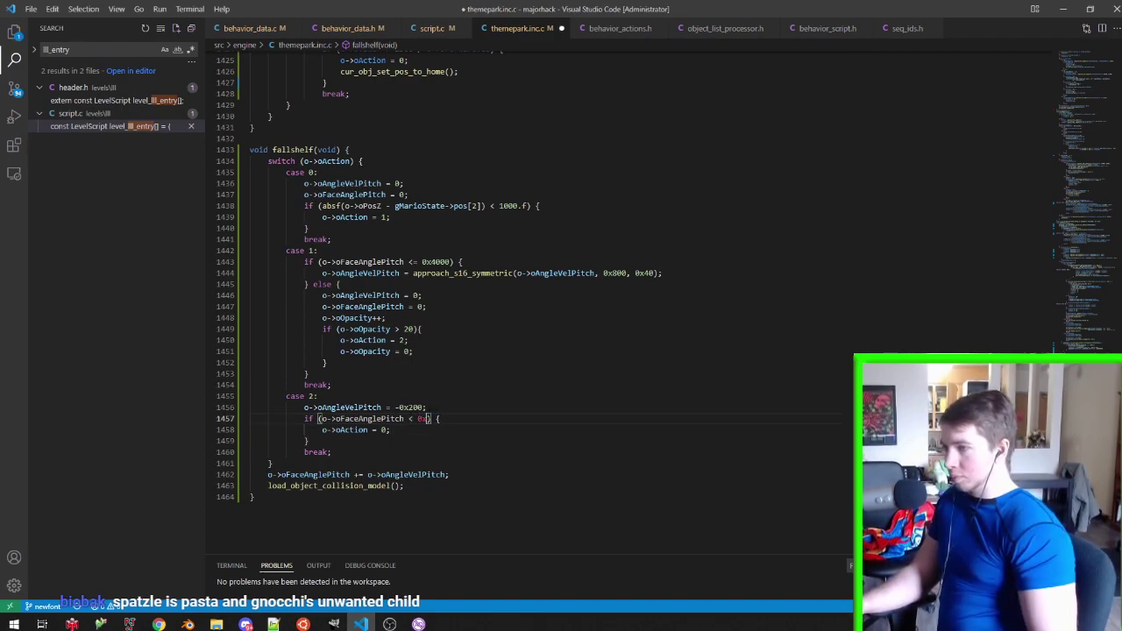
{"action": "type", "text": "0200"}
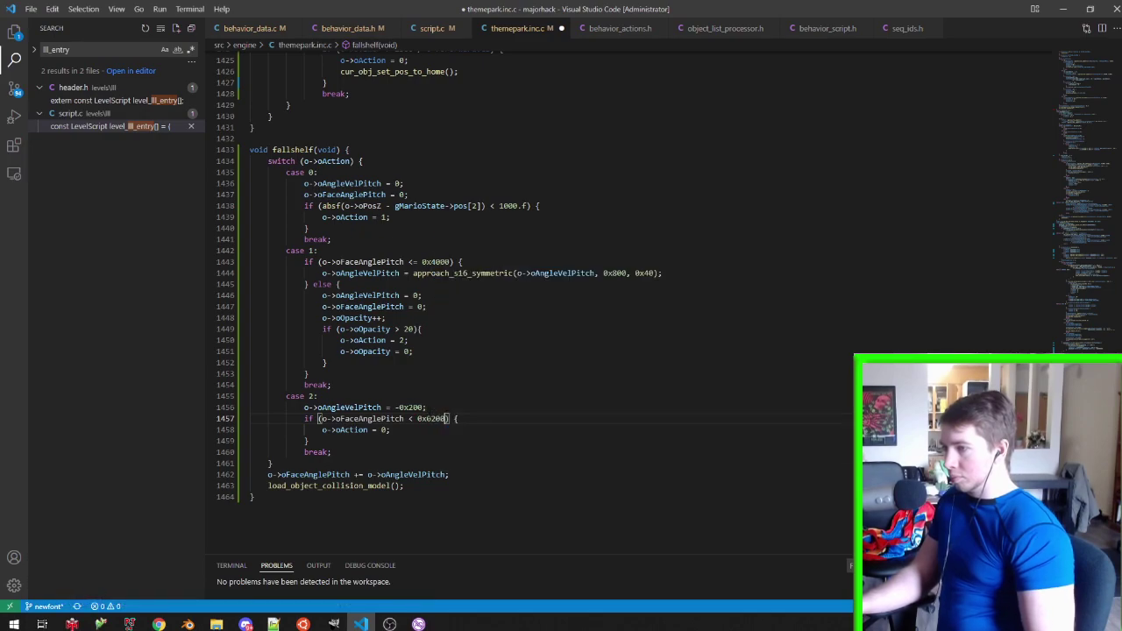
{"action": "key", "text": "ctrl+s"}
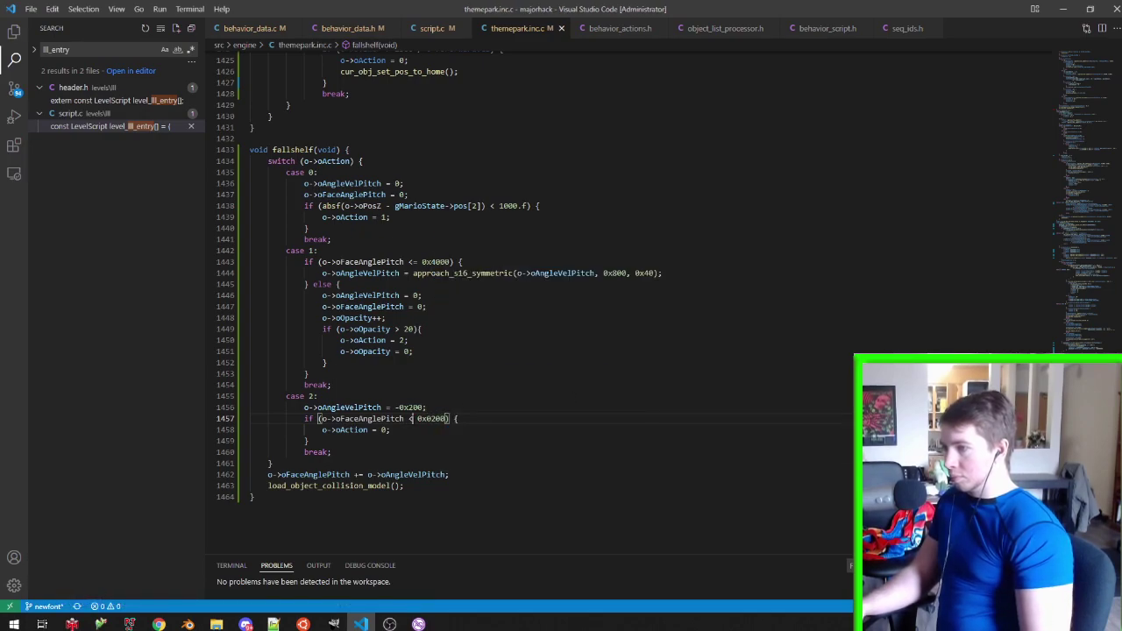
{"action": "key", "text": "Left"}
{"action": "key", "text": "Left"}
{"action": "key", "text": "Left"}
{"action": "type", "text": "="}
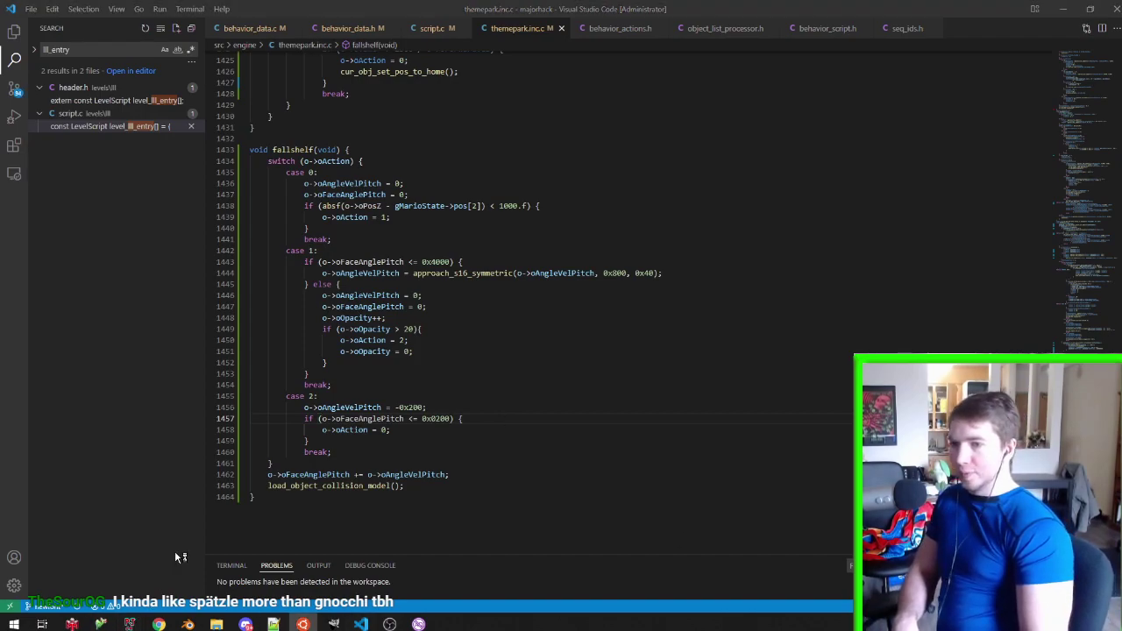
{"action": "left_click", "coordinate": [130, 624]}
{"action": "double_click", "coordinate": [360, 124]}
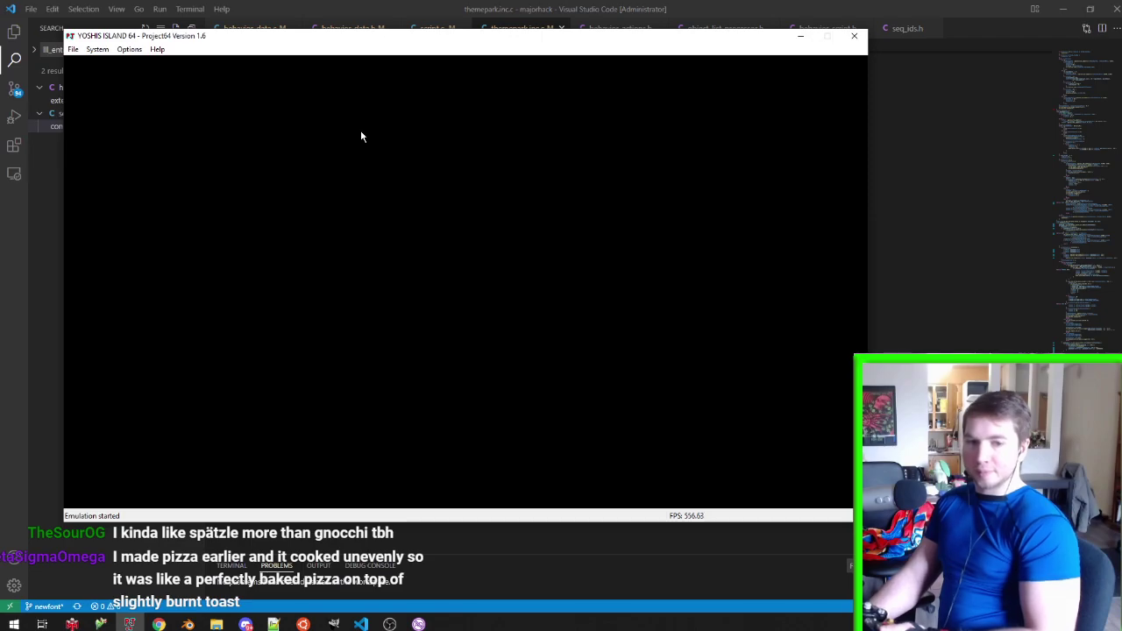
Load the save state with F5, watch the TLB exception crash, and close Project64
{"action": "key", "text": "F5"}
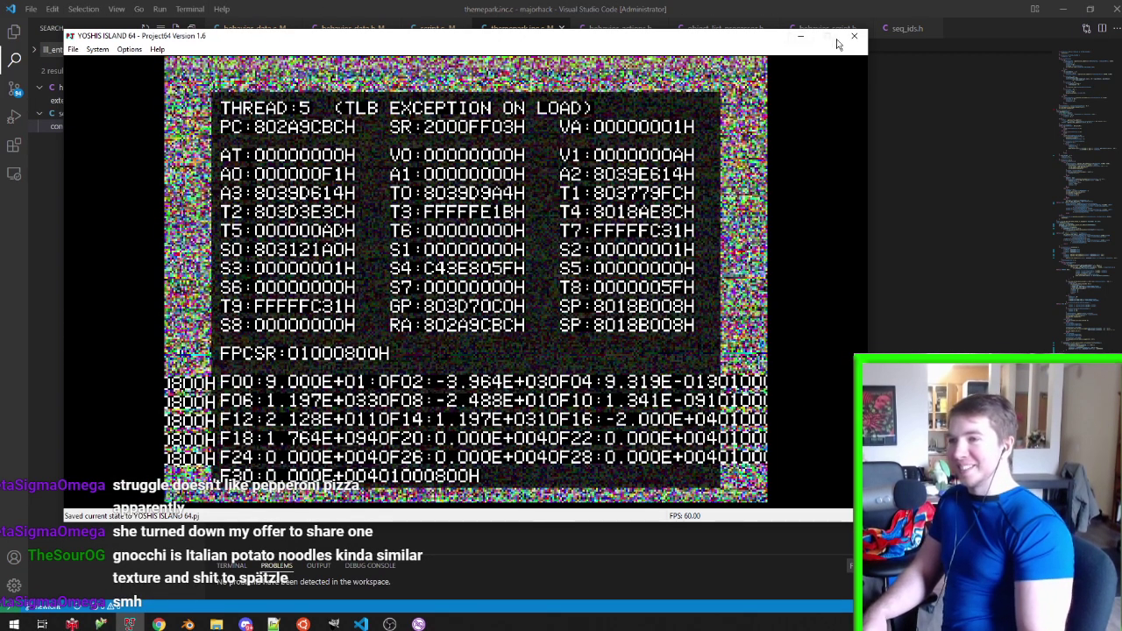
{"action": "left_click", "coordinate": [854, 37]}
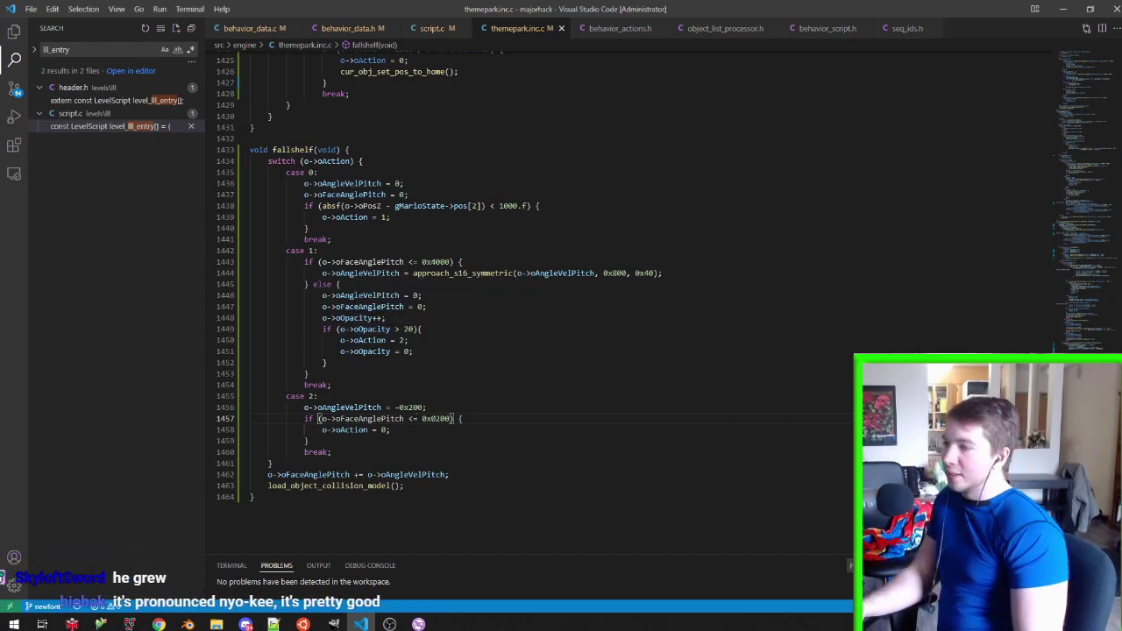
Set line 1447's else-branch pitch to 0x4000, save, and relaunch the ROM in Project64
{"action": "left_click", "coordinate": [424, 306]}
{"action": "type", "text": "1"}
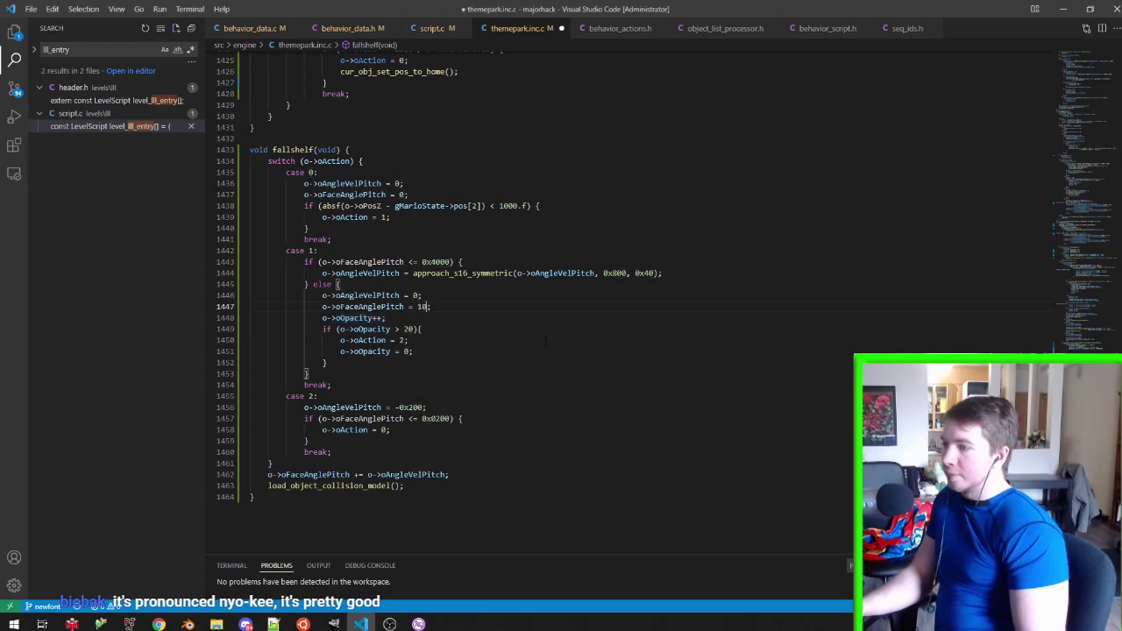
{"action": "type", "text": "4000"}
{"action": "key", "text": "ctrl+s"}
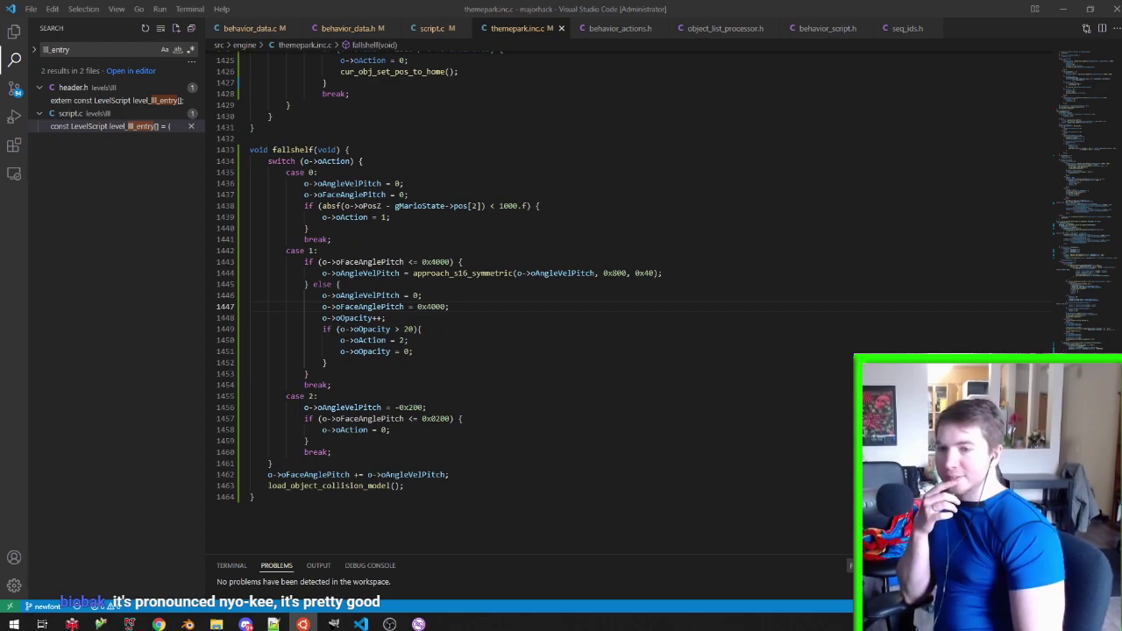
{"action": "left_click", "coordinate": [129, 624]}
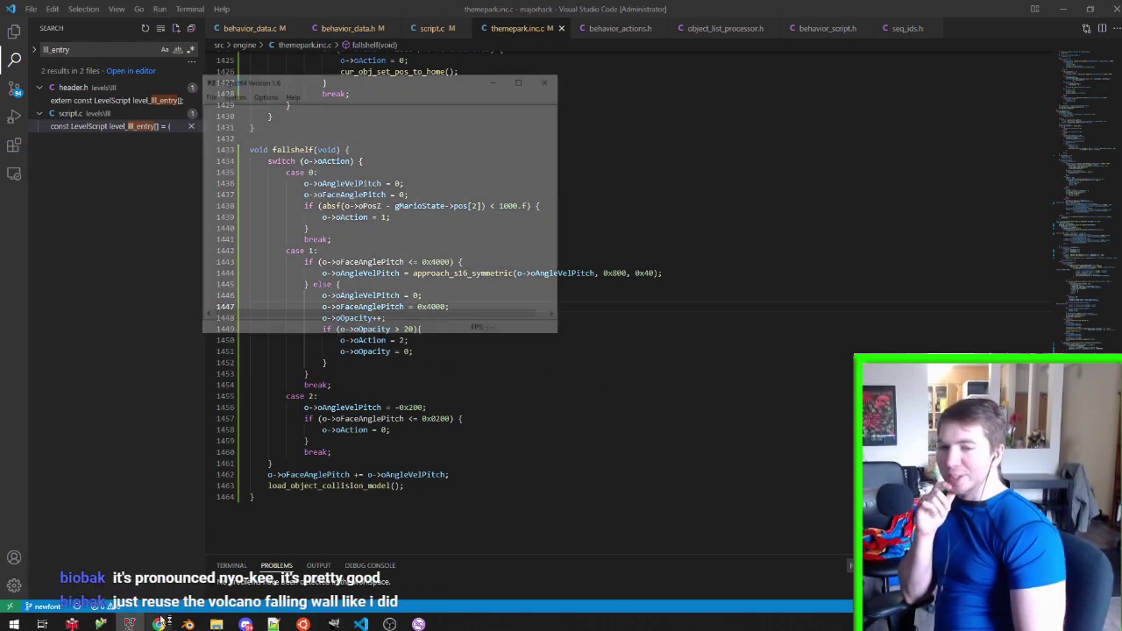
{"action": "left_click", "coordinate": [369, 134]}
{"action": "double_click", "coordinate": [369, 131]}
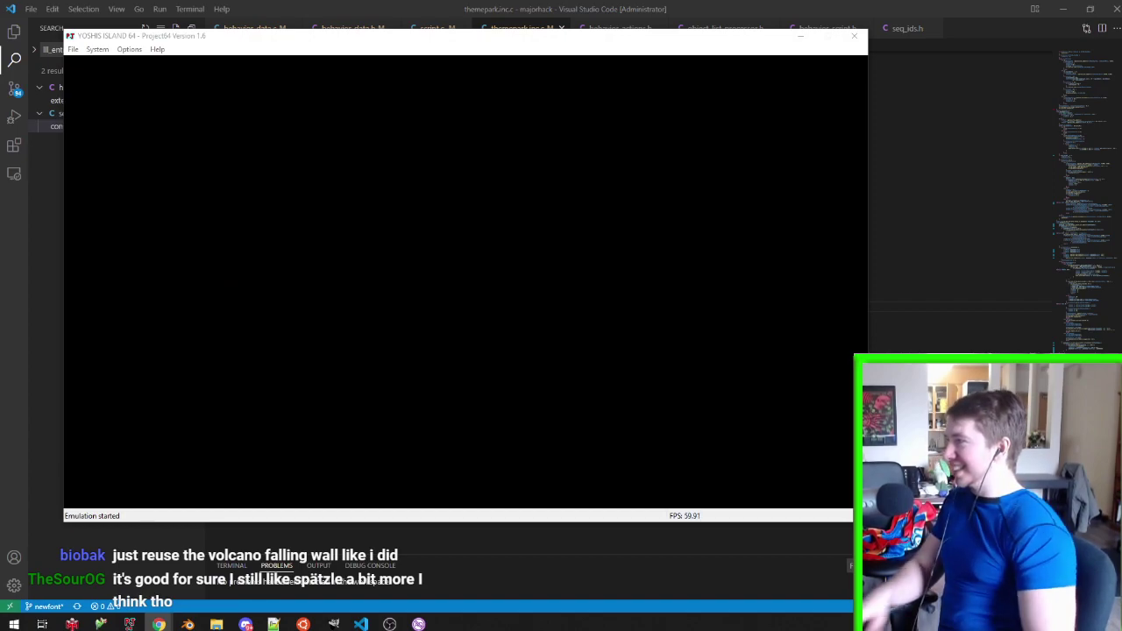
{"action": "key", "text": "alt+Tab"}
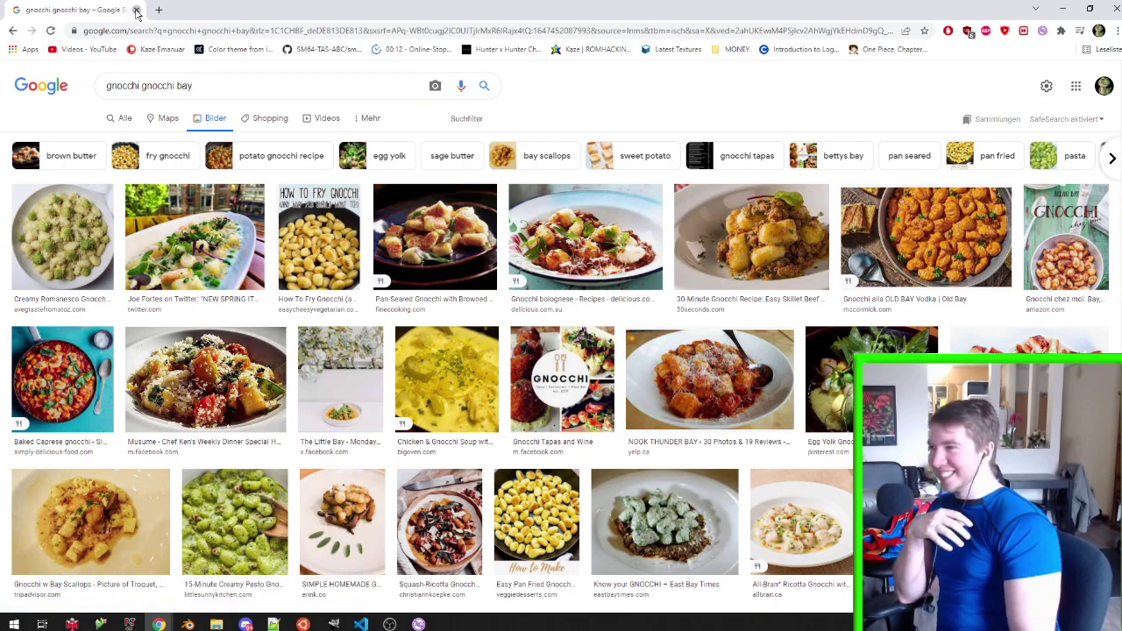
Close the Chrome tab showing the gnocchi image search results
{"action": "left_click", "coordinate": [136, 11]}
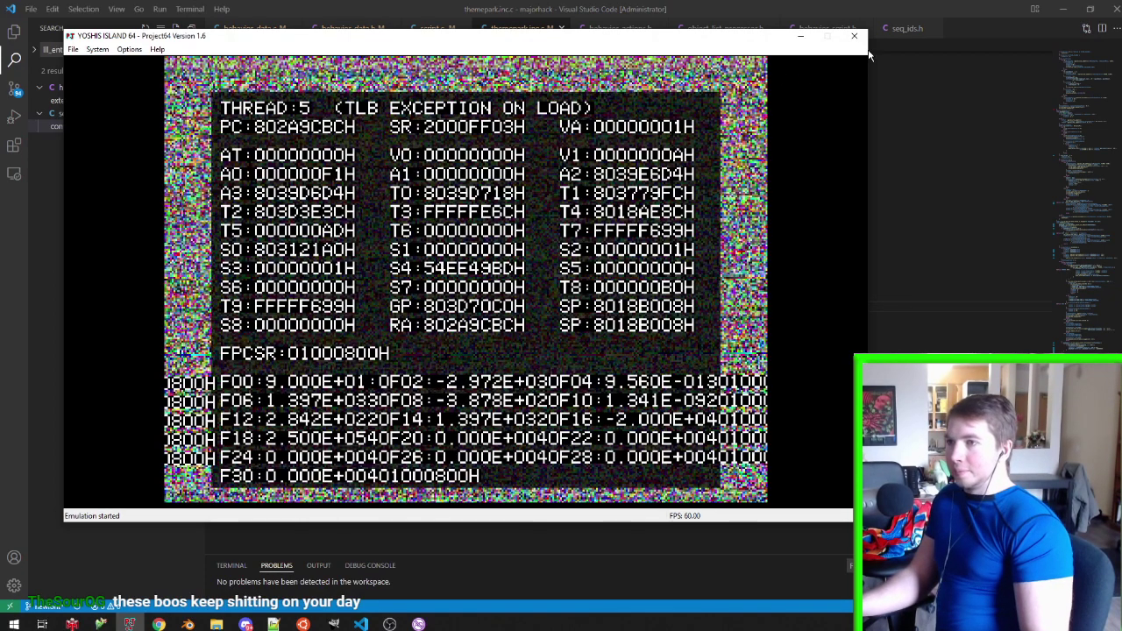
Close the crashed emulator and seq_ids.h, then change line 1438's distance to 500.f and save
{"action": "left_click", "coordinate": [853, 35]}
{"action": "key", "text": "ctrl+w"}
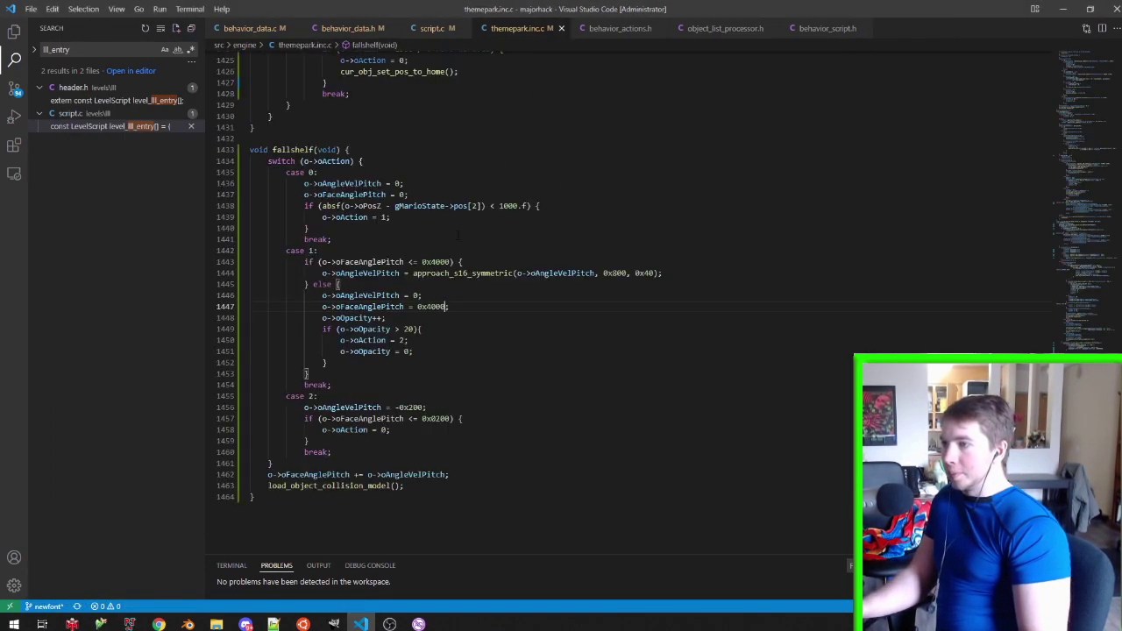
{"action": "double_click", "coordinate": [368, 296]}
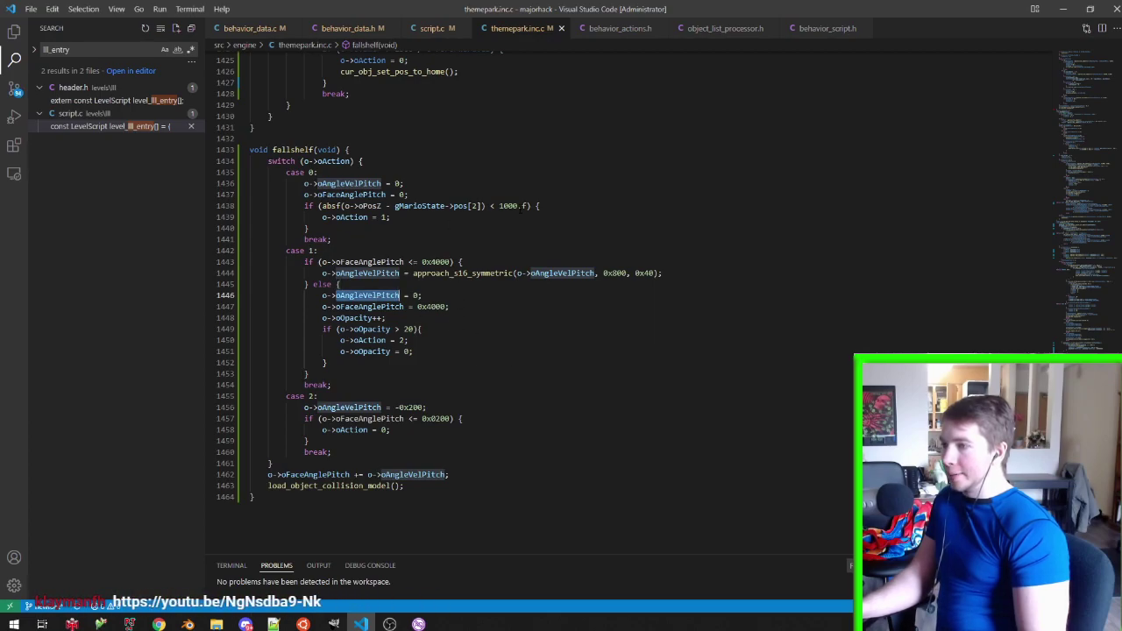
{"action": "double_click", "coordinate": [508, 206]}
{"action": "type", "text": "500"}
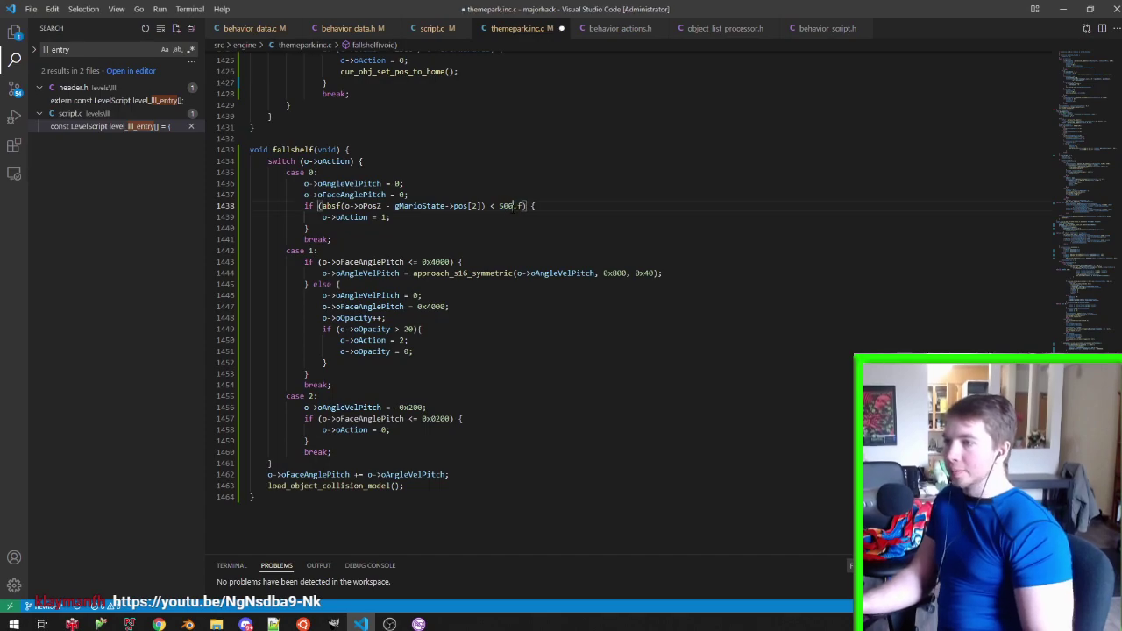
{"action": "key", "text": "ctrl+s"}
{"action": "key", "text": "alt+Tab"}
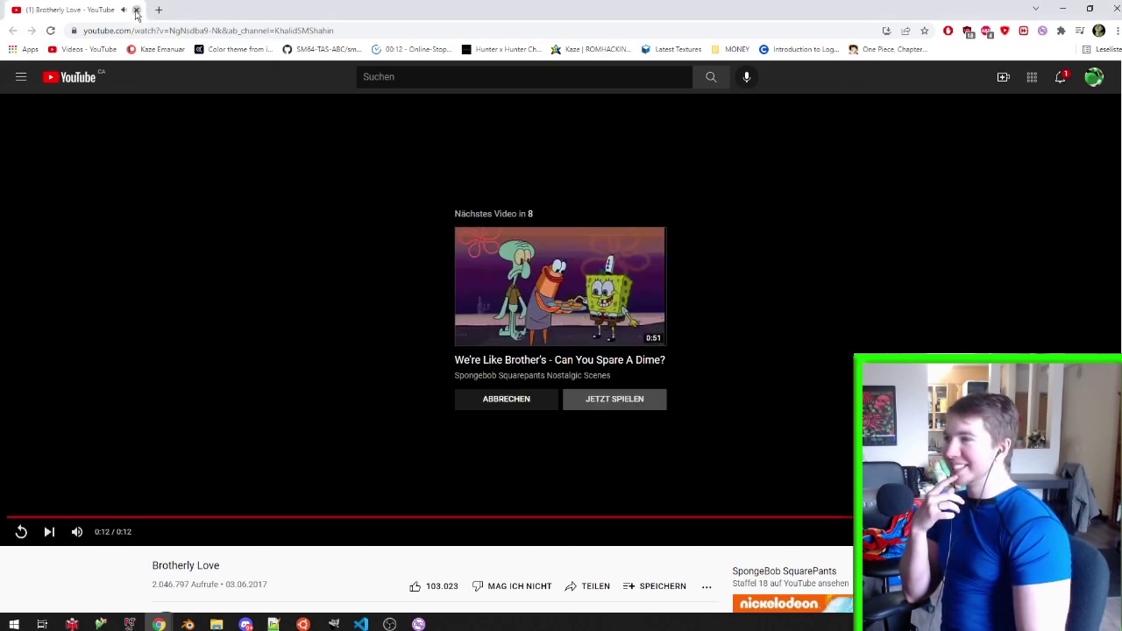
Close the Chrome window playing the Brotherly Love YouTube clip
{"action": "left_click", "coordinate": [135, 10]}
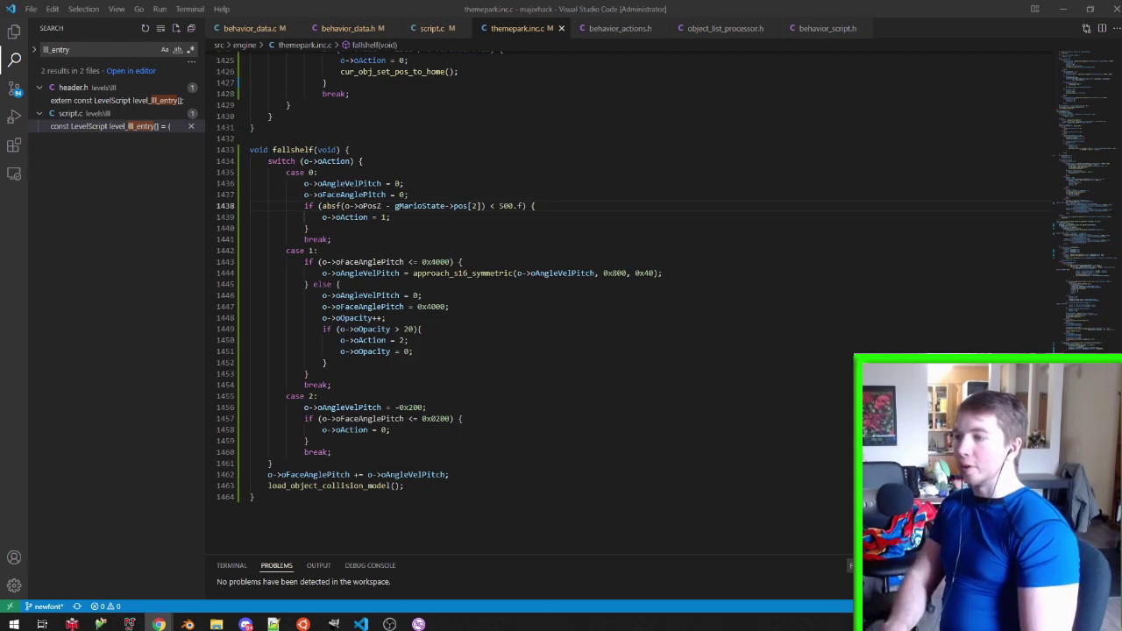
Change line 1443's pitch check to < 0x4000, then restart Project64 and relaunch the ROM
{"action": "left_click", "coordinate": [421, 261]}
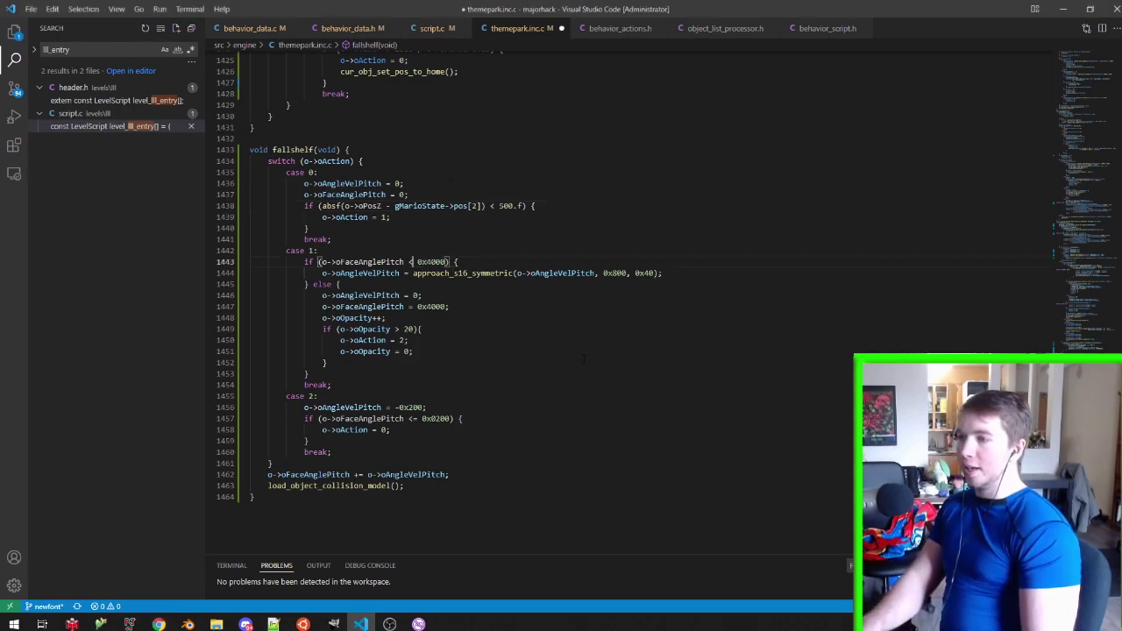
{"action": "left_click", "coordinate": [510, 284]}
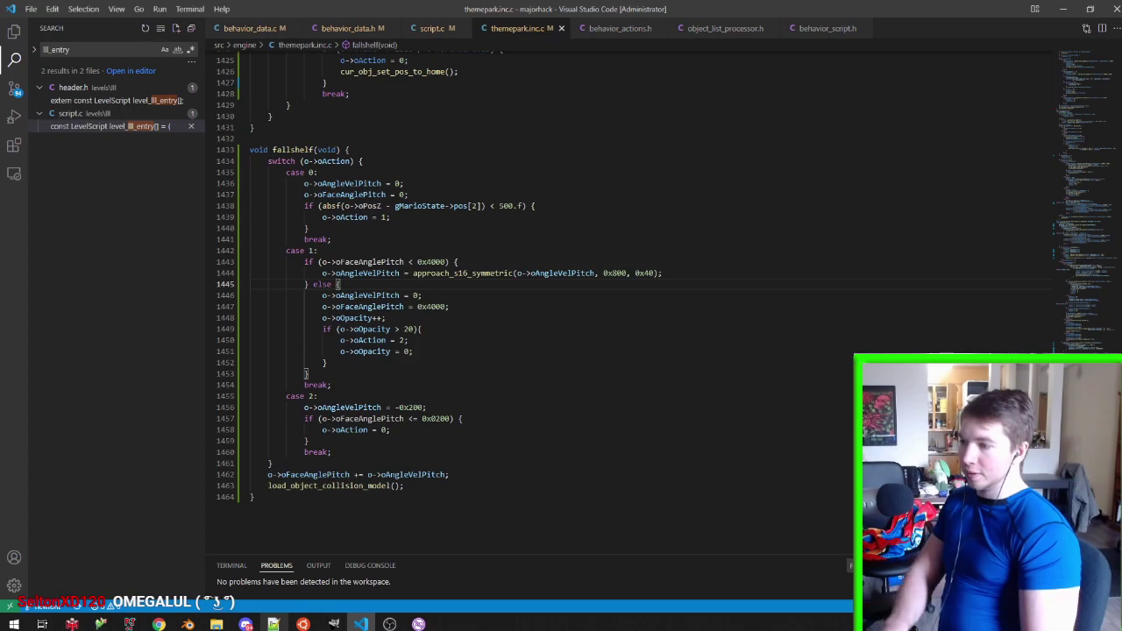
{"action": "left_click", "coordinate": [303, 623]}
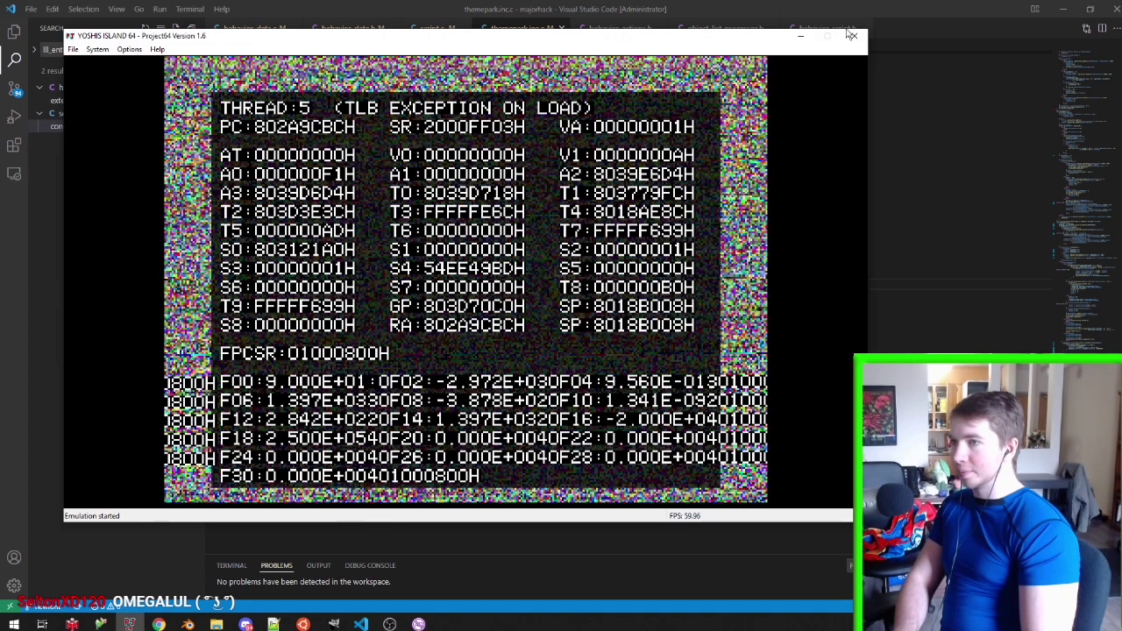
{"action": "left_click", "coordinate": [850, 35]}
{"action": "left_click", "coordinate": [129, 624]}
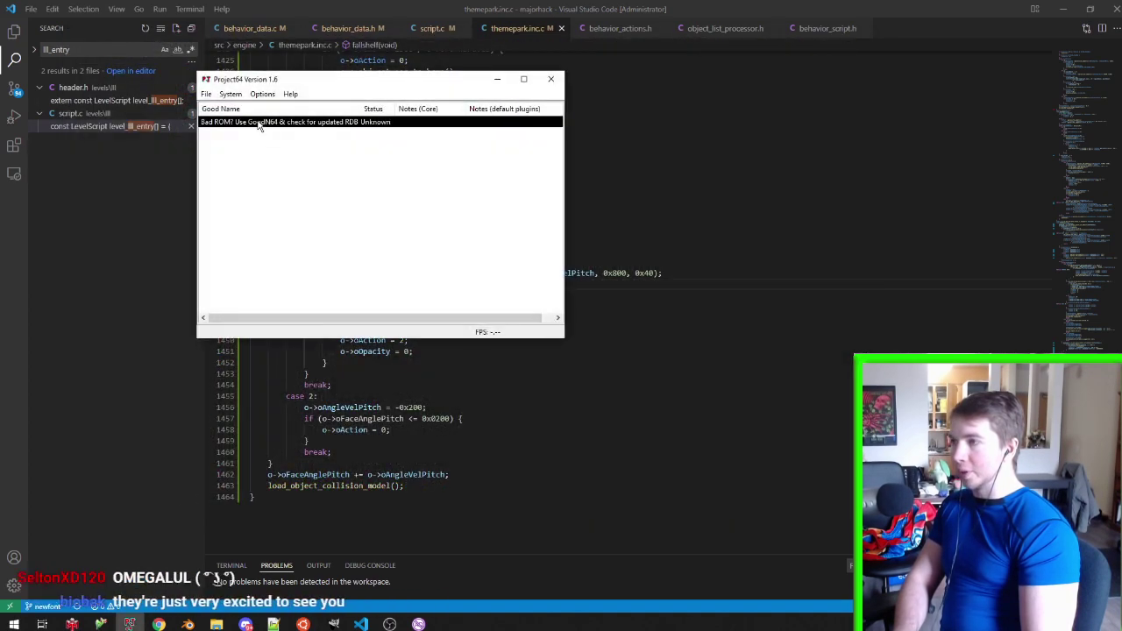
{"action": "double_click", "coordinate": [256, 117]}
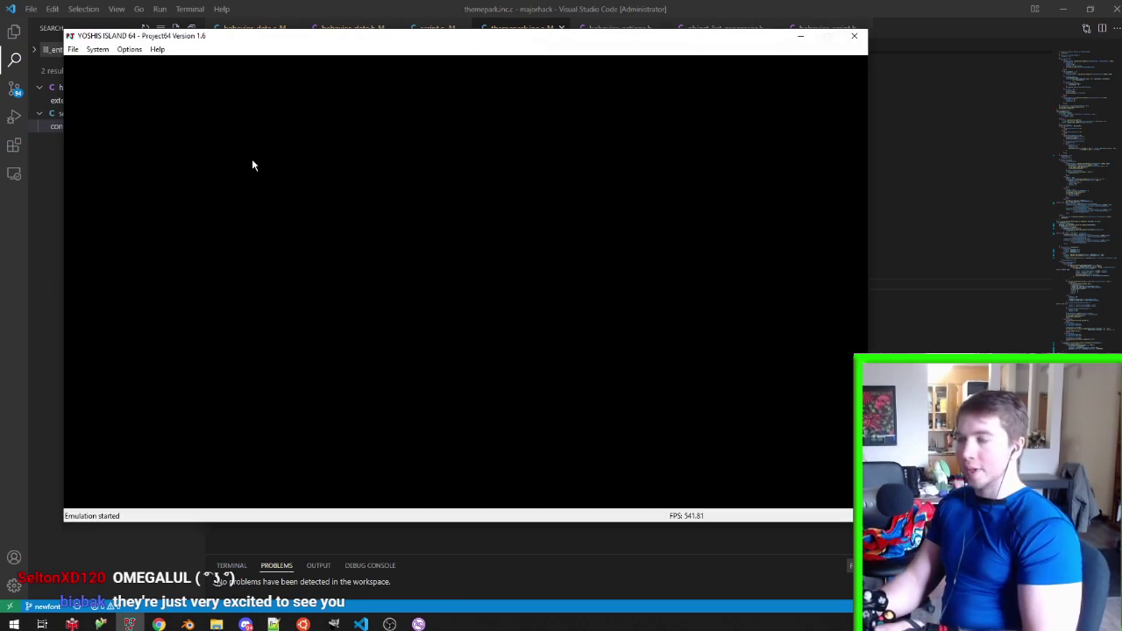
Load the save state with F5, pause and resume with F2, and reach the blue shelf
{"action": "key", "text": "F5"}
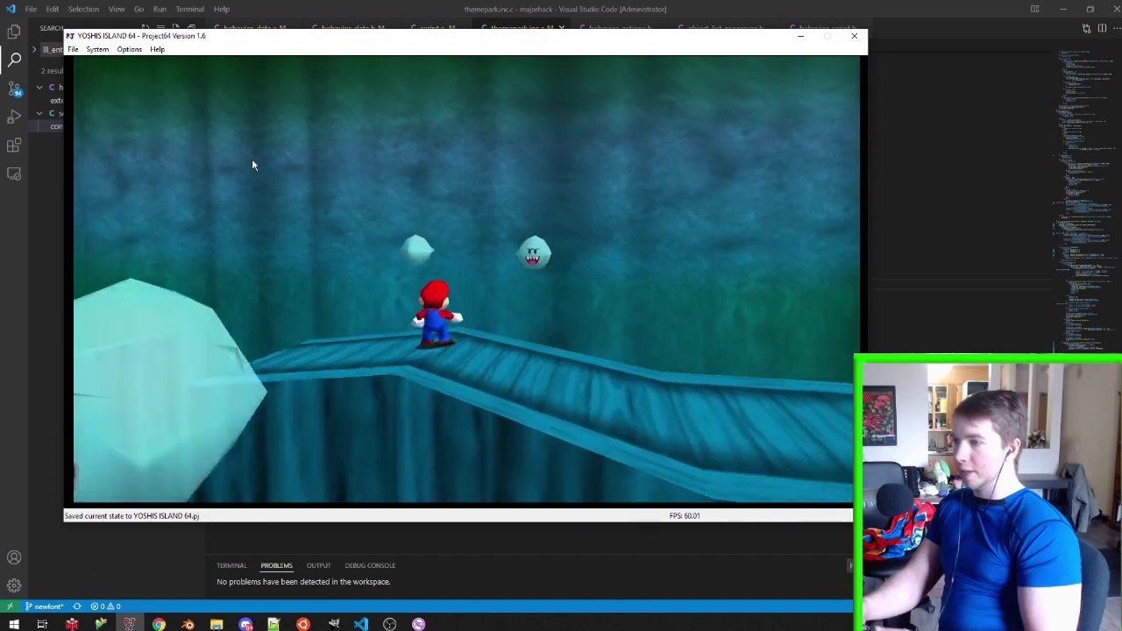
{"action": "key", "text": "F2"}
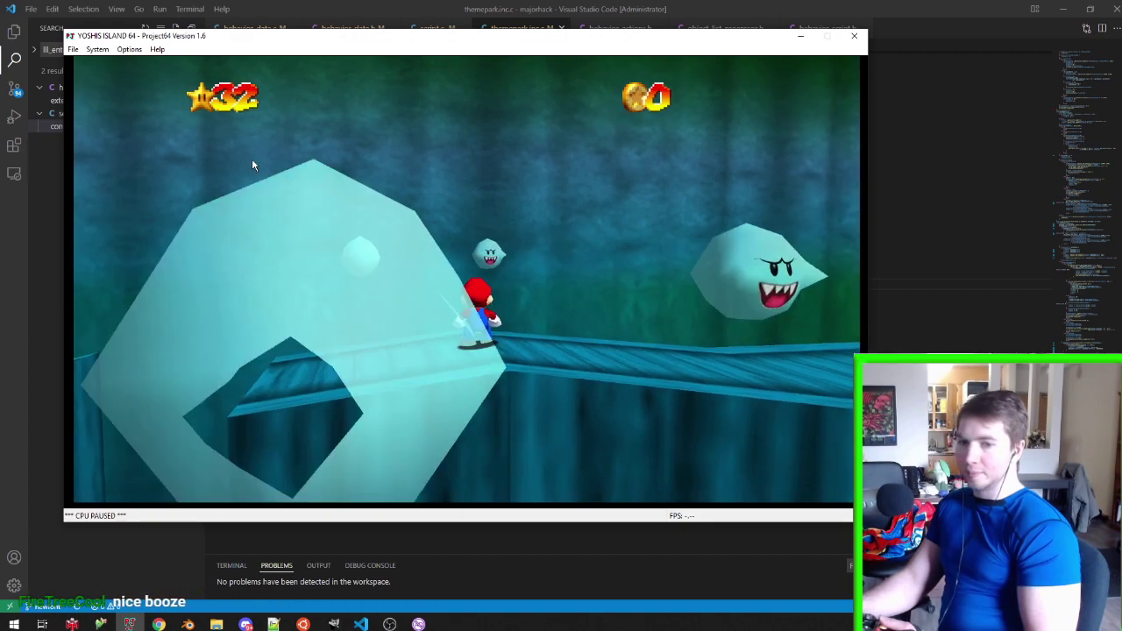
{"action": "key", "text": "F2"}
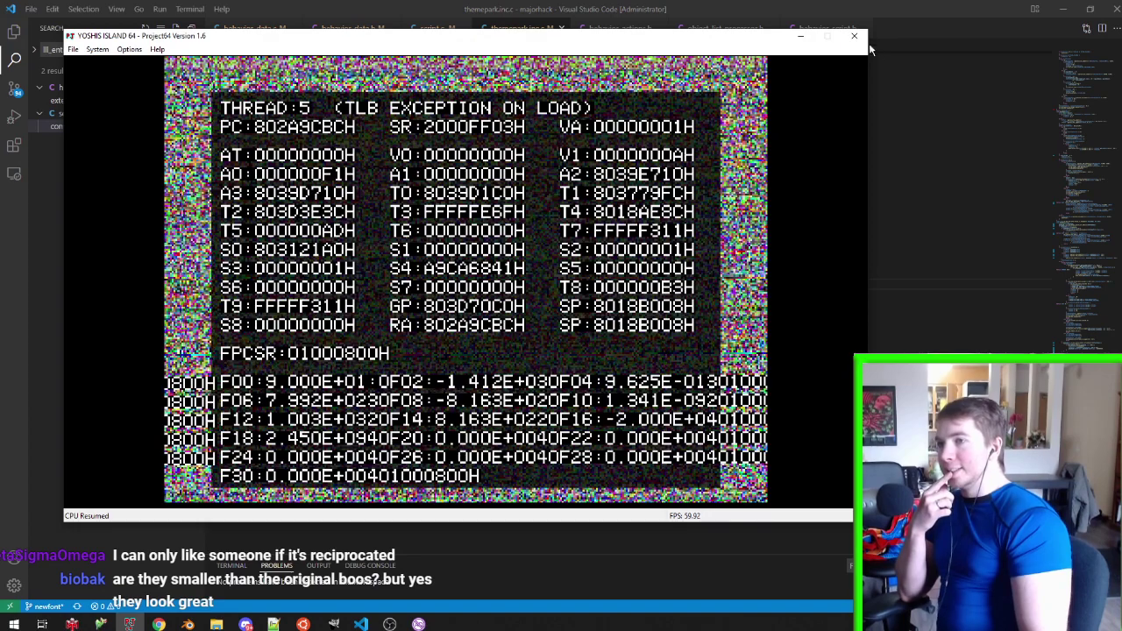
Close Project64 after the TLB exception on load crash
{"action": "left_click", "coordinate": [853, 36]}
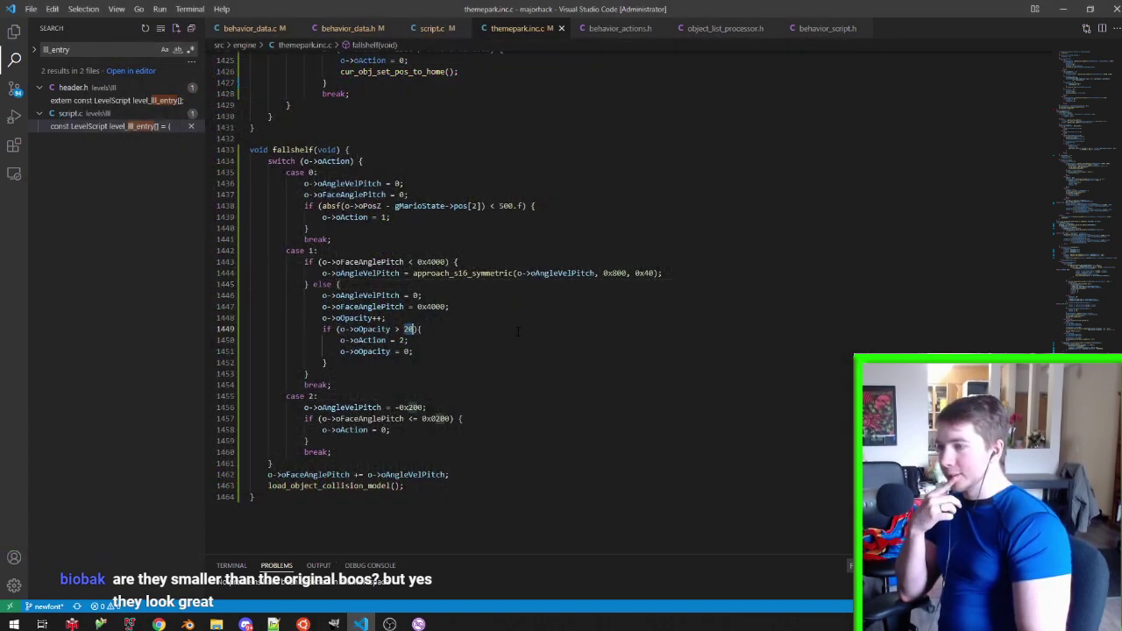
Change the line 1449 opacity threshold from 20 to 80, save, and return to Blender's level scene
{"action": "type", "text": "80"}
{"action": "key", "text": "ctrl+s"}
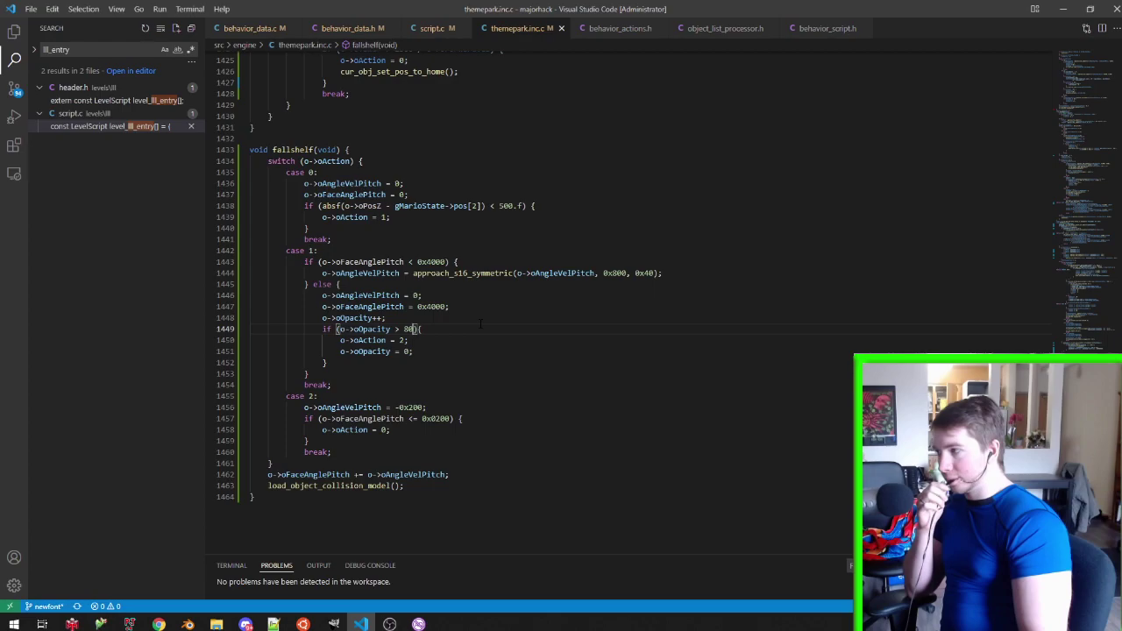
{"action": "key", "text": "alt+Tab"}
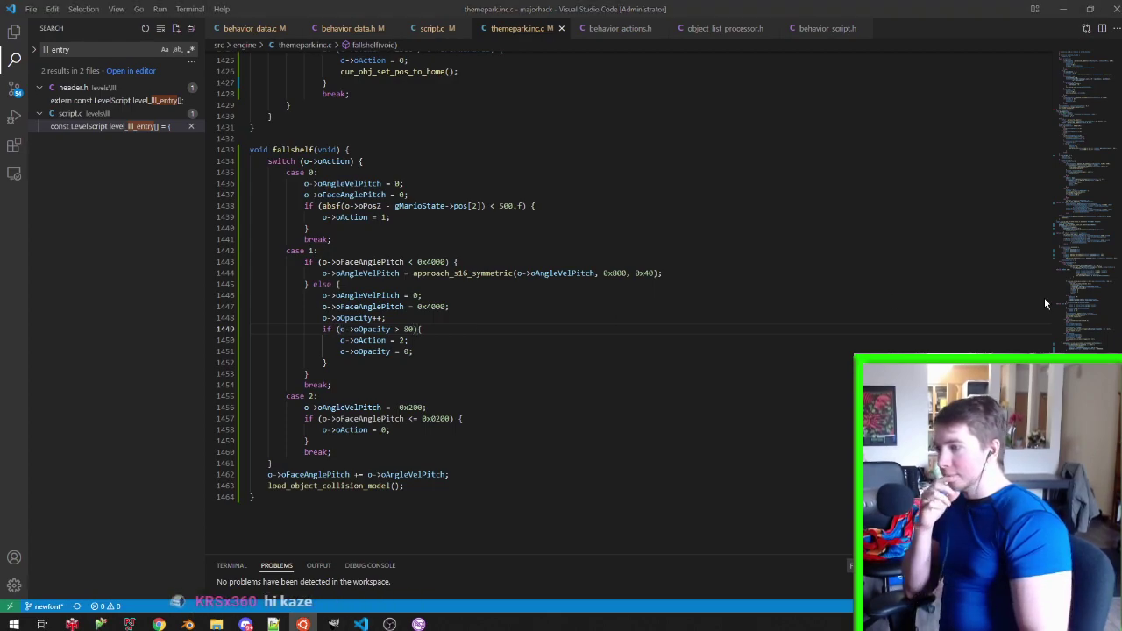
{"action": "mouse_move", "coordinate": [188, 623]}
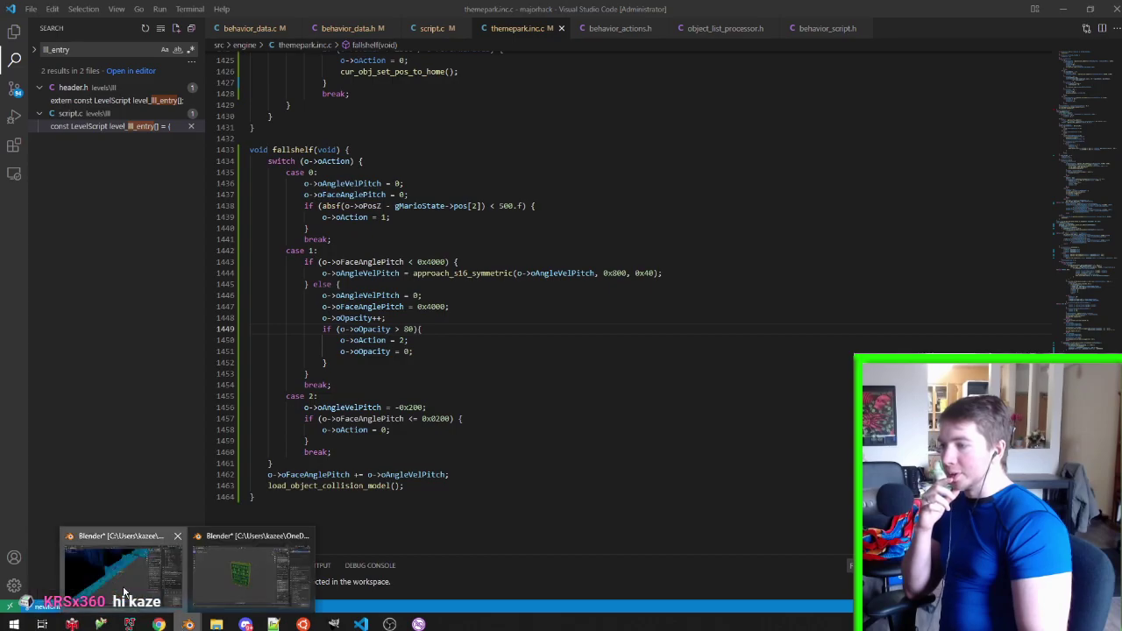
{"action": "left_click", "coordinate": [127, 587]}
{"action": "scroll", "coordinate": [398, 238], "scroll_direction": "down", "scroll_amount": 3}
{"action": "mouse_move", "coordinate": [397, 238]}
{"action": "middle_mouse_down"}
{"action": "mouse_move", "coordinate": [198, 226]}
{"action": "mouse_move", "coordinate": [440, 244]}
{"action": "middle_mouse_up"}
Save ghostshelffalls.blend in the other Blender window
{"action": "scroll", "coordinate": [433, 295], "scroll_direction": "up", "scroll_amount": 5}
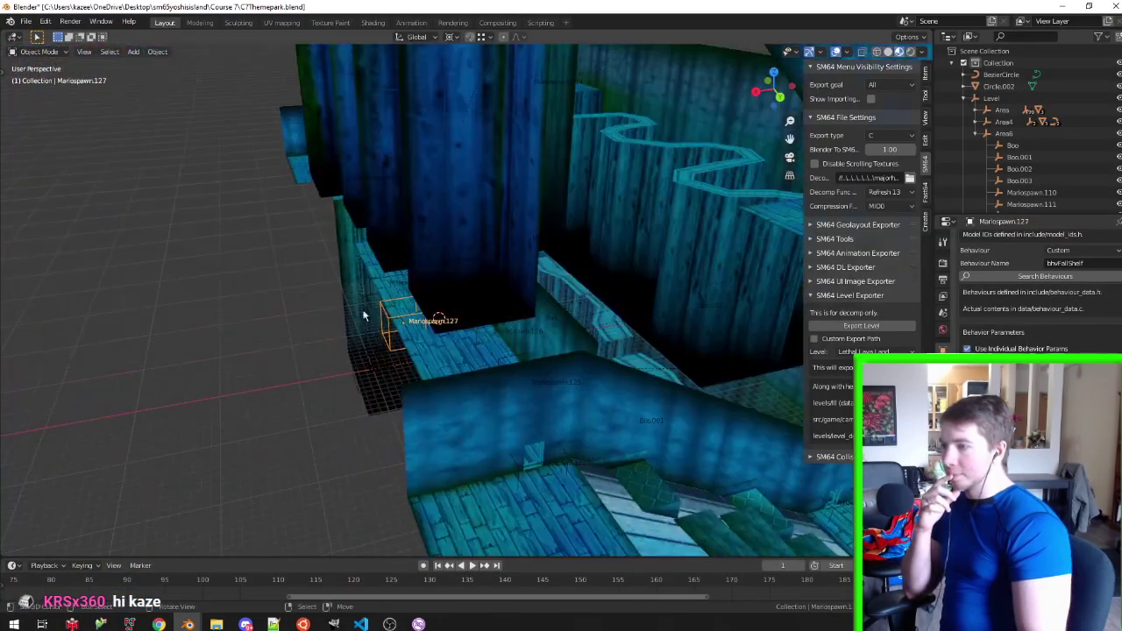
{"action": "scroll", "coordinate": [433, 296], "scroll_direction": "up", "scroll_amount": 3}
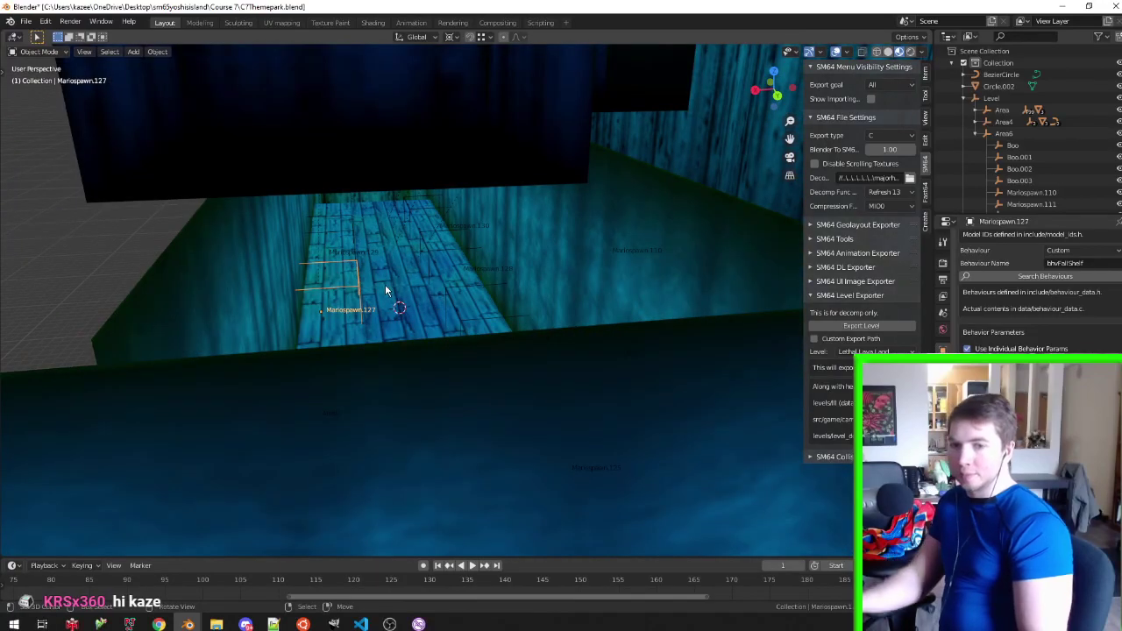
{"action": "mouse_move", "coordinate": [388, 284]}
{"action": "middle_mouse_down"}
{"action": "mouse_move", "coordinate": [416, 284]}
{"action": "mouse_move", "coordinate": [422, 357]}
{"action": "middle_mouse_up"}
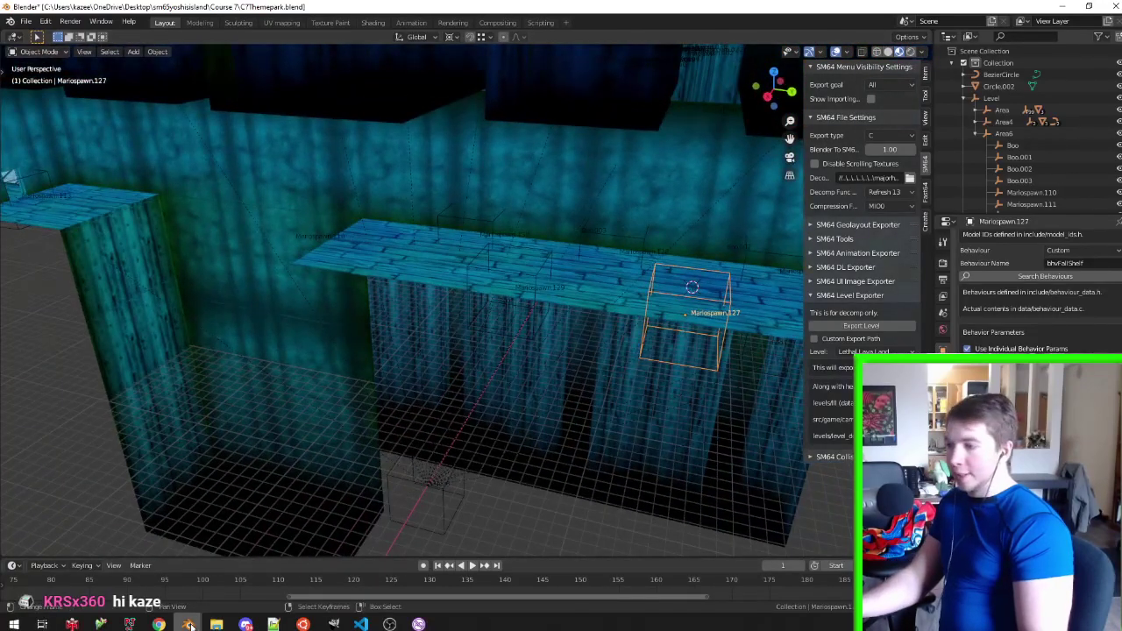
{"action": "left_click", "coordinate": [220, 599]}
{"action": "key", "text": "ctrl+s"}
Open boo.blend, return the Boo model to Object Mode, save it, and go back to VS Code
{"action": "left_click", "coordinate": [26, 21]}
{"action": "left_click", "coordinate": [40, 46]}
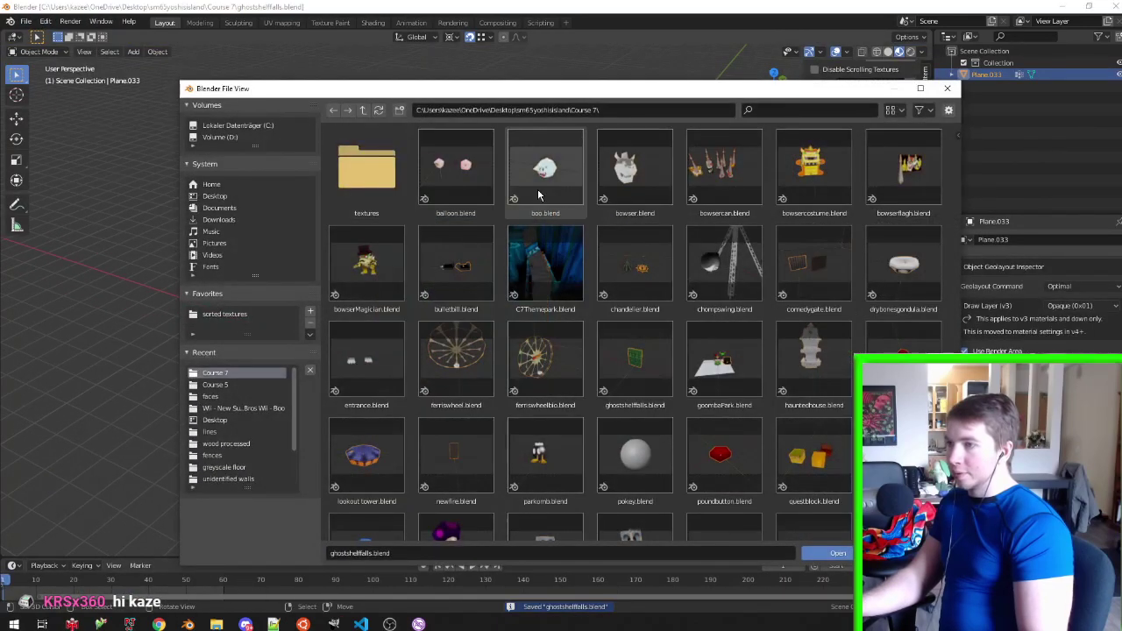
{"action": "double_click", "coordinate": [543, 171]}
{"action": "key", "text": "Tab"}
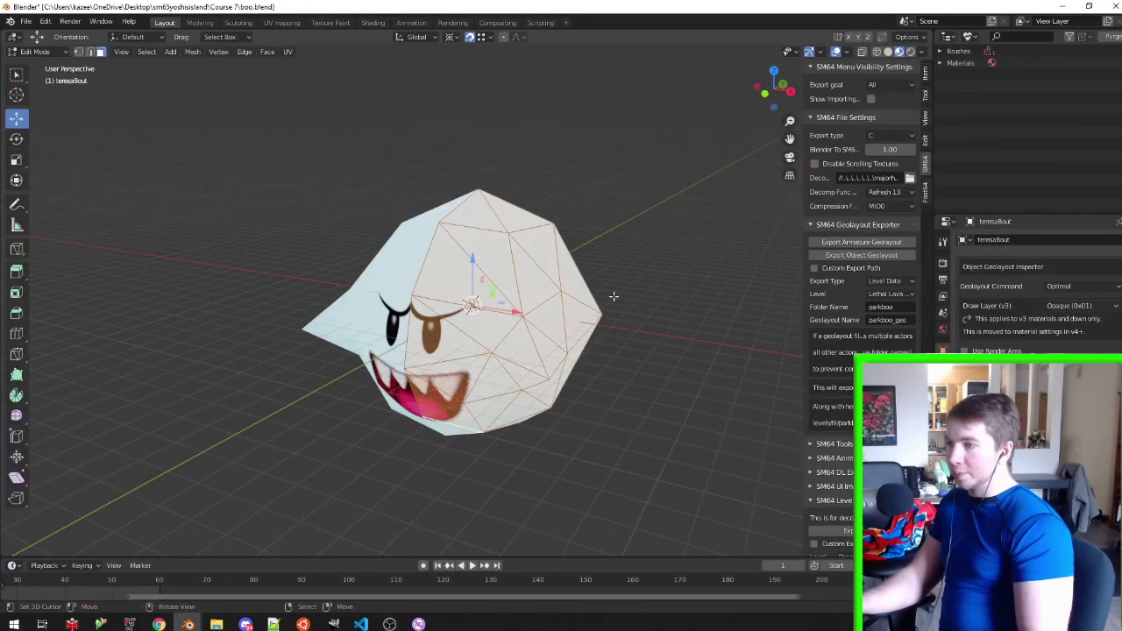
{"action": "key", "text": "a"}
{"action": "key", "text": "Tab"}
{"action": "middle_click_drag", "start_coordinate": [646, 295], "coordinate": [497, 254]}
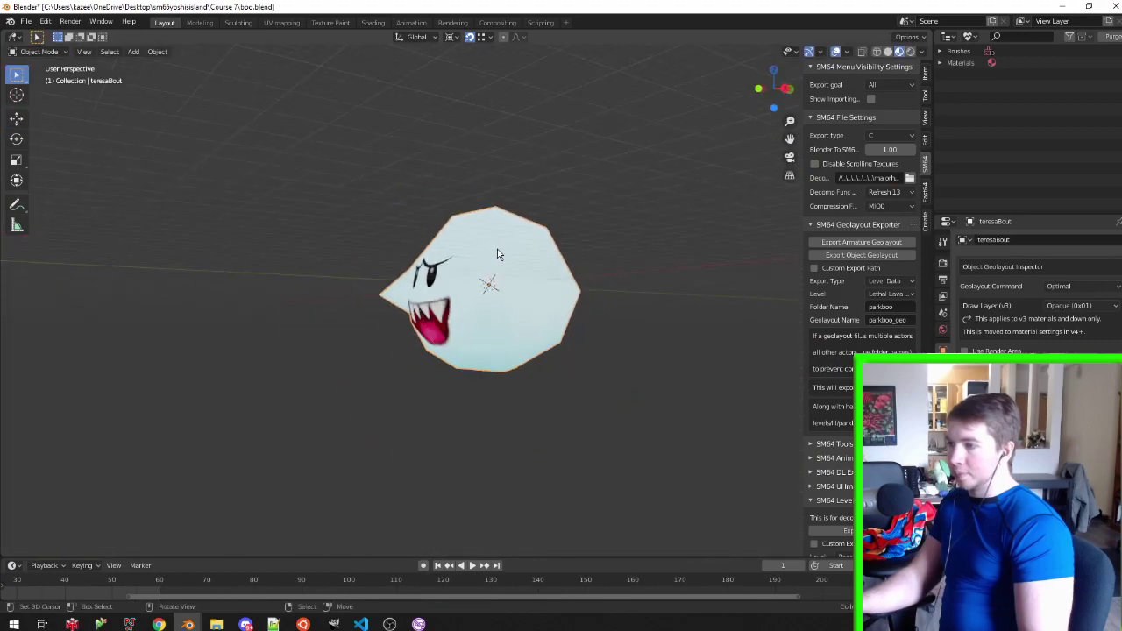
{"action": "key", "text": "ctrl+s"}
{"action": "middle_click_drag", "start_coordinate": [789, 259], "coordinate": [561, 280]}
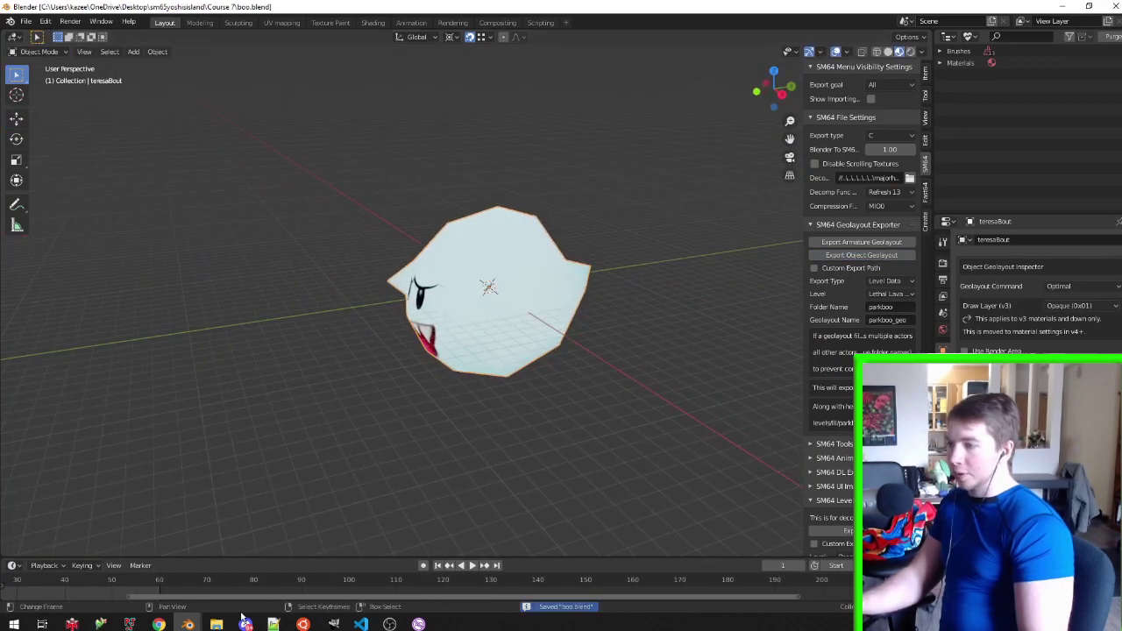
{"action": "left_click", "coordinate": [364, 624]}
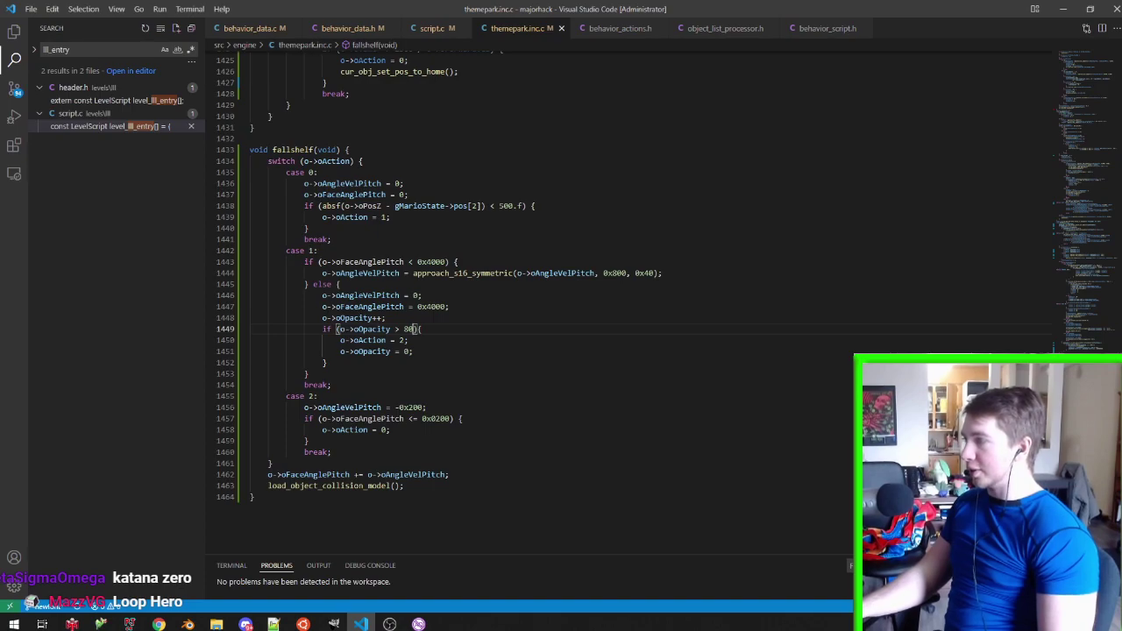
{"action": "left_click", "coordinate": [159, 624]}
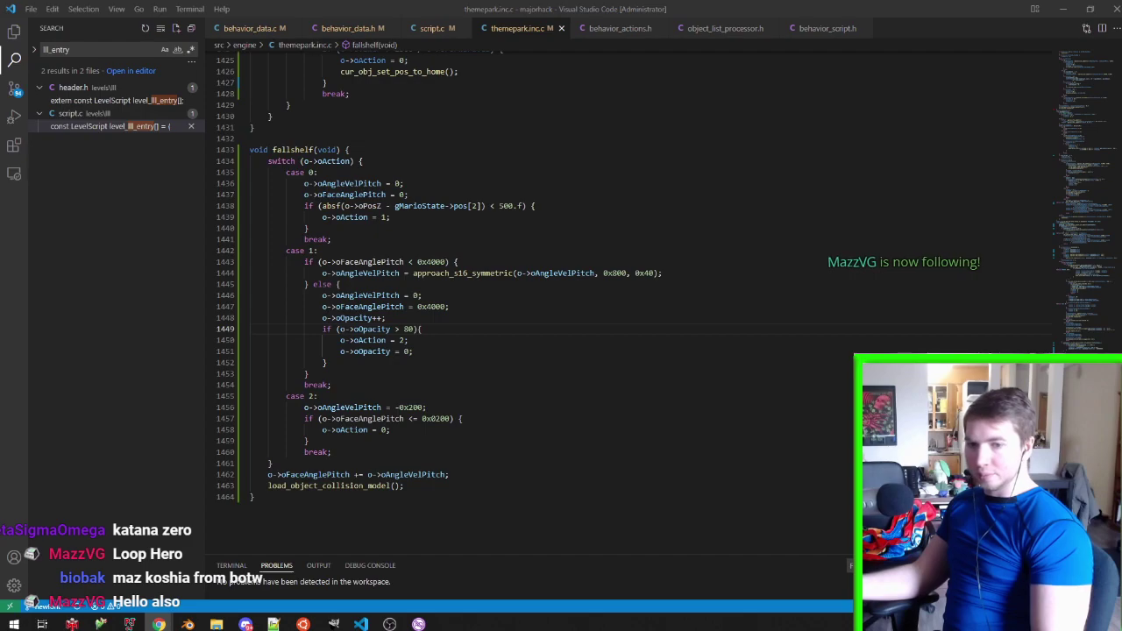
{"action": "left_click", "coordinate": [504, 329]}
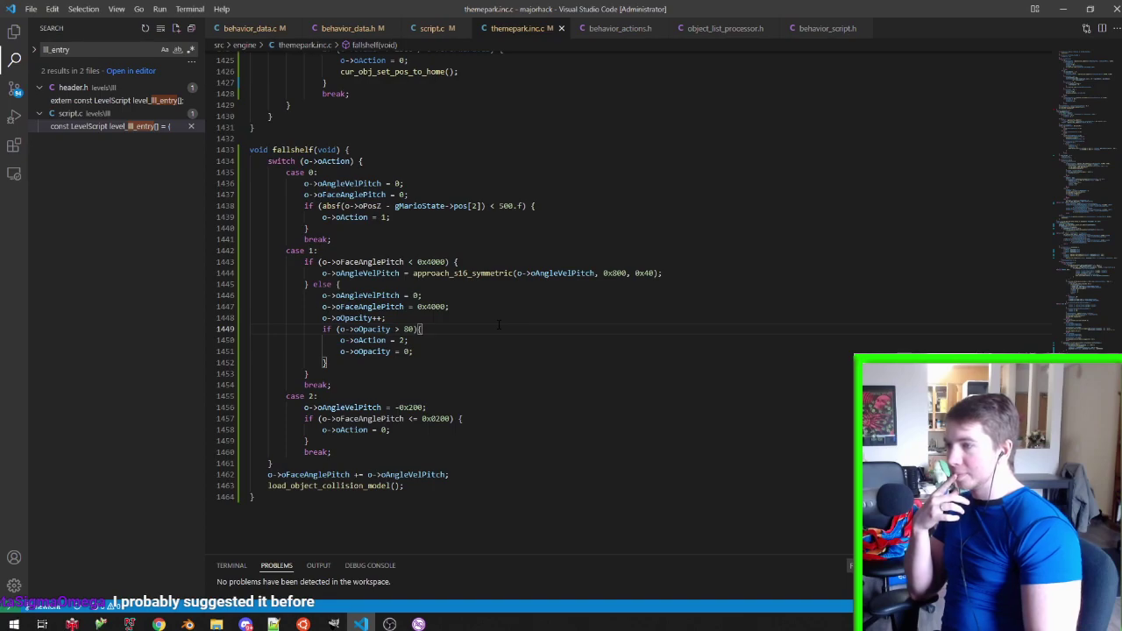
{"action": "mouse_move", "coordinate": [187, 623]}
{"action": "left_click", "coordinate": [131, 561]}
Delete the Mariospawn.125 and Mariospawn.127 spawn markers from the shelf
{"action": "mouse_move", "coordinate": [359, 447]}
{"action": "middle_mouse_down"}
{"action": "mouse_move", "coordinate": [631, 380]}
{"action": "mouse_move", "coordinate": [680, 401]}
{"action": "mouse_move", "coordinate": [582, 371]}
{"action": "mouse_move", "coordinate": [592, 347]}
{"action": "mouse_move", "coordinate": [649, 322]}
{"action": "middle_mouse_up"}
{"action": "left_click", "coordinate": [645, 314]}
{"action": "mouse_move", "coordinate": [409, 293]}
{"action": "middle_mouse_down"}
{"action": "mouse_move", "coordinate": [463, 333]}
{"action": "mouse_move", "coordinate": [625, 355]}
{"action": "mouse_move", "coordinate": [677, 318]}
{"action": "middle_mouse_up"}
{"action": "left_click", "coordinate": [487, 355]}
{"action": "left_click", "coordinate": [678, 273]}
{"action": "left_click", "coordinate": [678, 272]}
{"action": "left_click", "coordinate": [679, 270]}
{"action": "left_click", "coordinate": [679, 271]}
{"action": "key", "text": "x"}
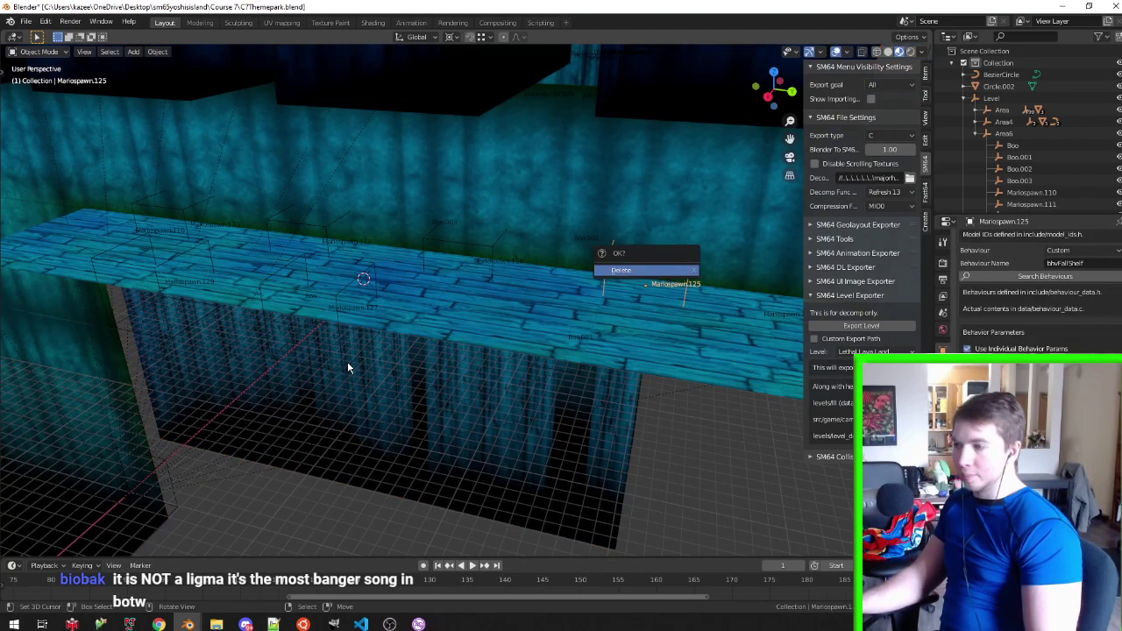
{"action": "key", "text": "Return"}
{"action": "left_click", "coordinate": [343, 362]}
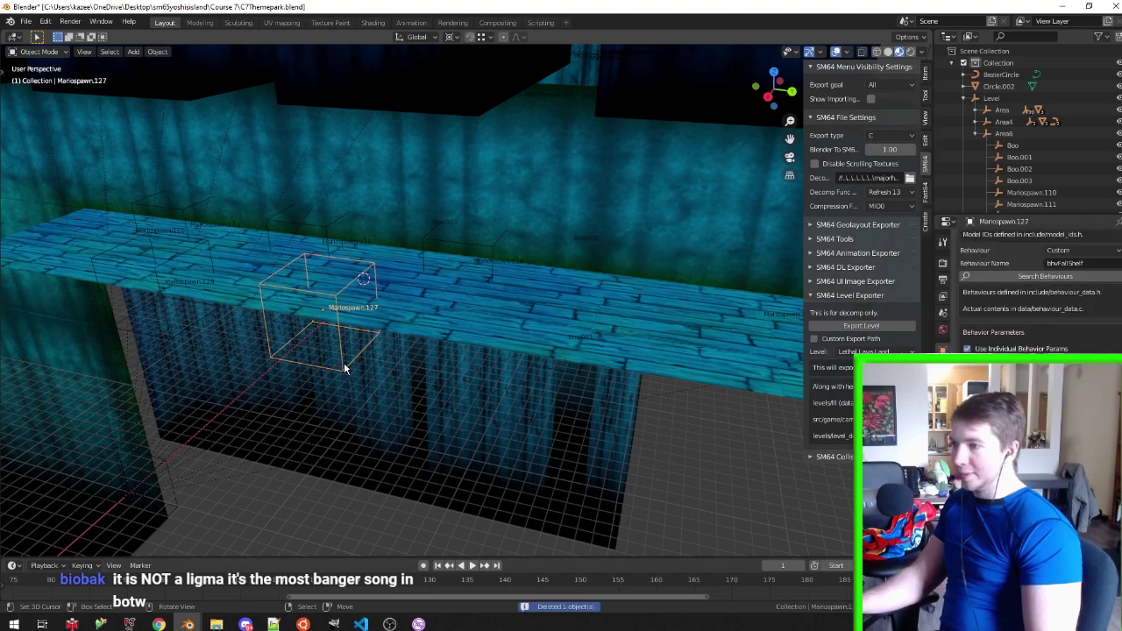
{"action": "key", "text": "x"}
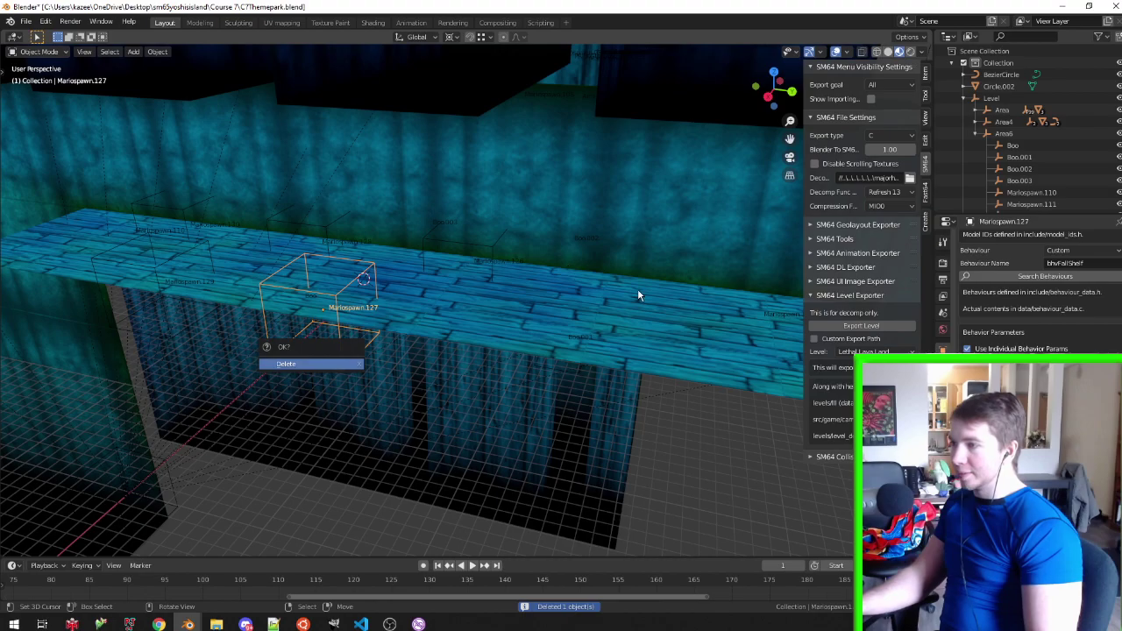
{"action": "key", "text": "Return"}
Duplicate Mariospawn.129, move the copy 1000 m along −Y, and save C7Themepark.blend
{"action": "middle_click_drag", "start_coordinate": [638, 292], "coordinate": [352, 310]}
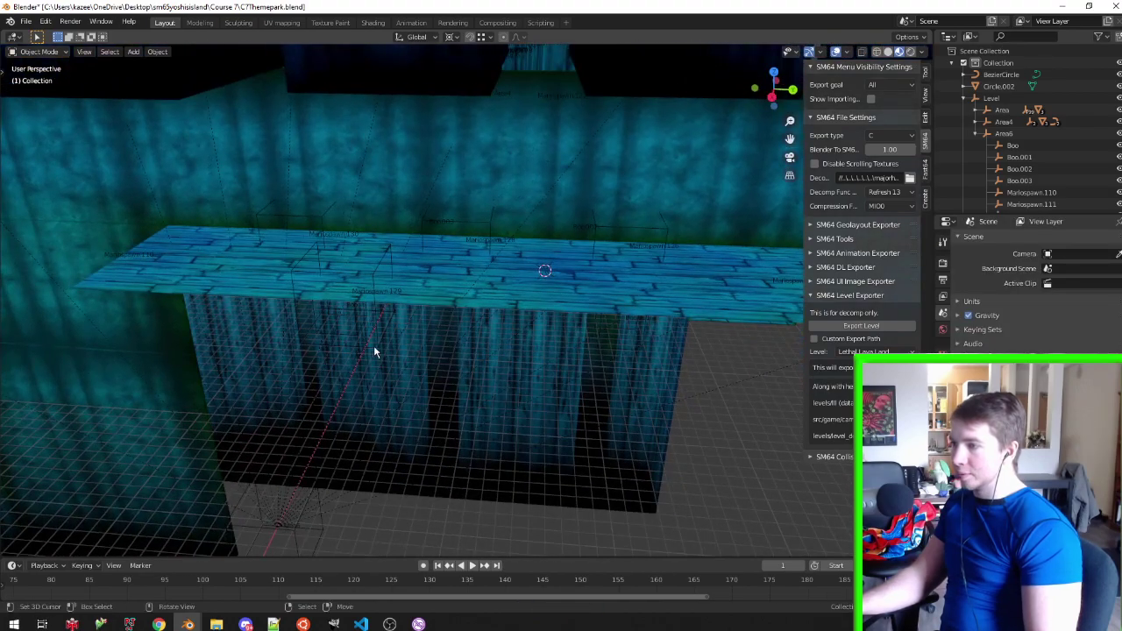
{"action": "left_click", "coordinate": [373, 351]}
{"action": "middle_click_drag", "start_coordinate": [373, 351], "coordinate": [466, 355]}
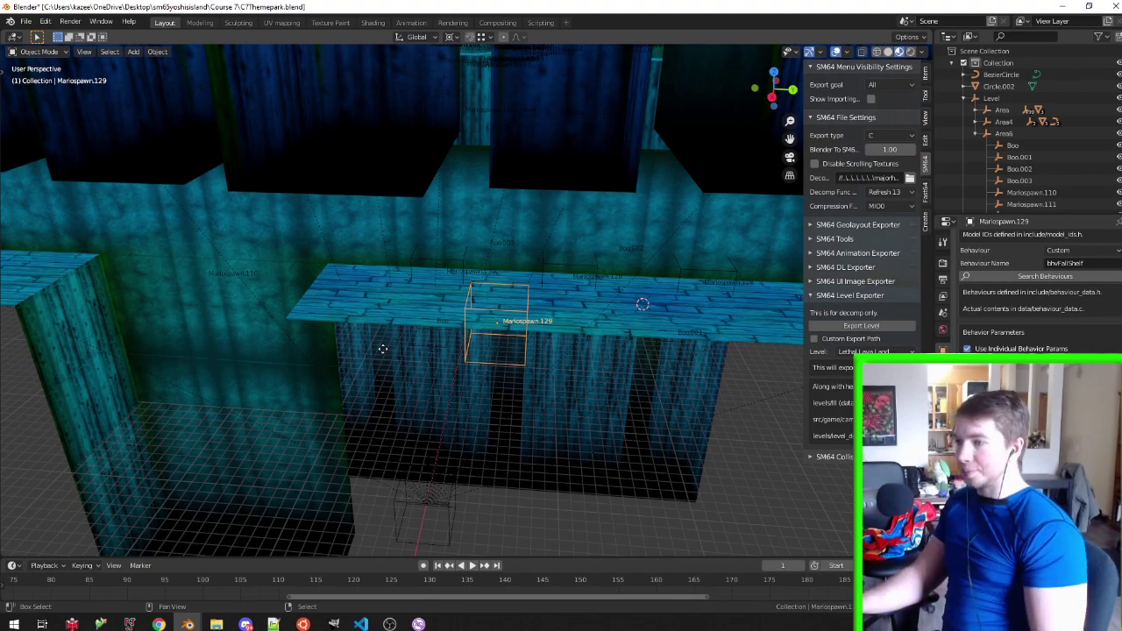
{"action": "key", "text": "shift+d"}
{"action": "key", "text": "x"}
{"action": "type", "text": "y1000-"}
{"action": "key", "text": "Return"}
{"action": "key", "text": "ctrl+s"}
Inspect the shelf from a higher angle and save C7Themepark.blend again
{"action": "middle_click_drag", "start_coordinate": [381, 351], "coordinate": [512, 337]}
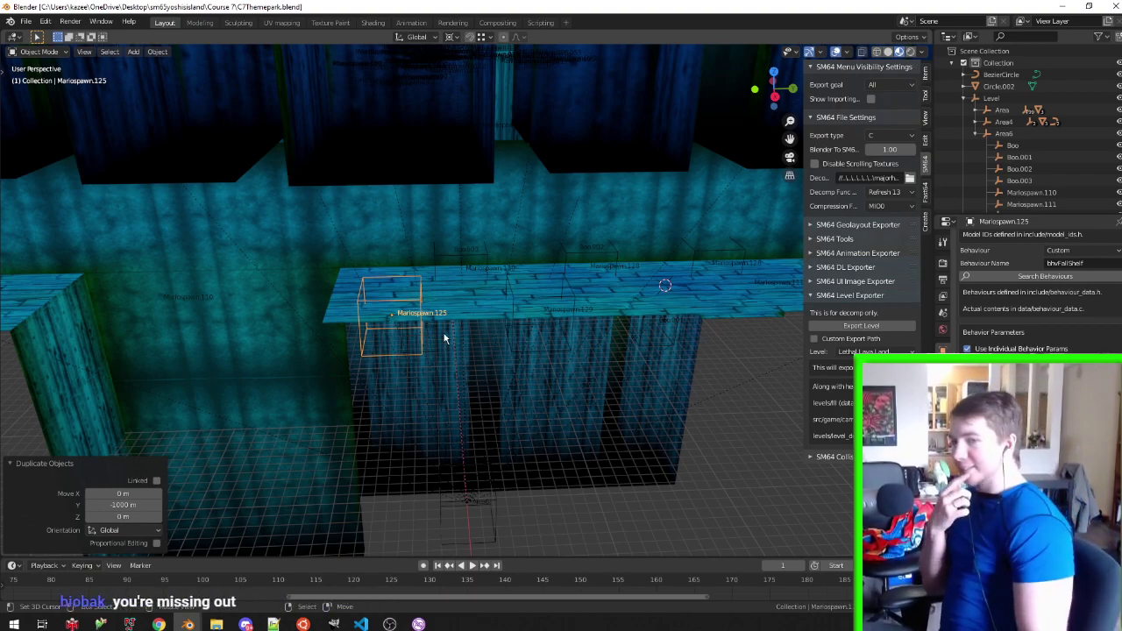
{"action": "mouse_move", "coordinate": [432, 310]}
{"action": "middle_mouse_down"}
{"action": "mouse_move", "coordinate": [376, 326]}
{"action": "mouse_move", "coordinate": [422, 324]}
{"action": "middle_mouse_up"}
{"action": "key", "text": "ctrl+s"}
{"action": "mouse_move", "coordinate": [476, 353]}
{"action": "middle_mouse_down"}
{"action": "mouse_move", "coordinate": [512, 357]}
{"action": "mouse_move", "coordinate": [471, 361]}
{"action": "mouse_move", "coordinate": [460, 351]}
{"action": "middle_mouse_up"}
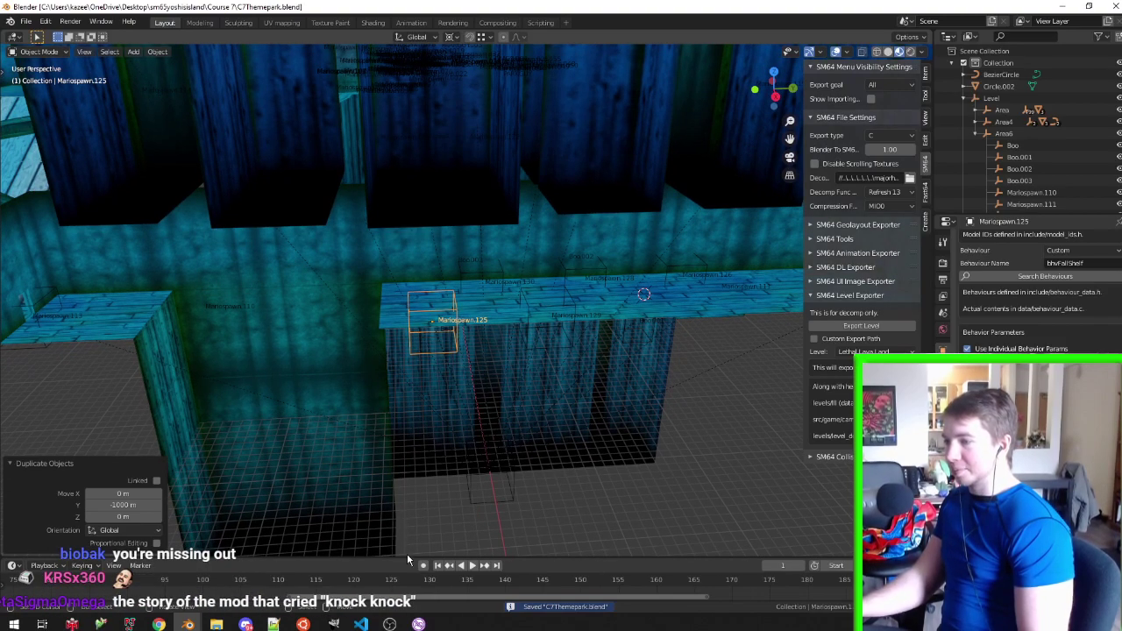
In VS Code, raise the opacity limit to 110, then return to Blender
{"action": "key", "text": "alt+Tab"}
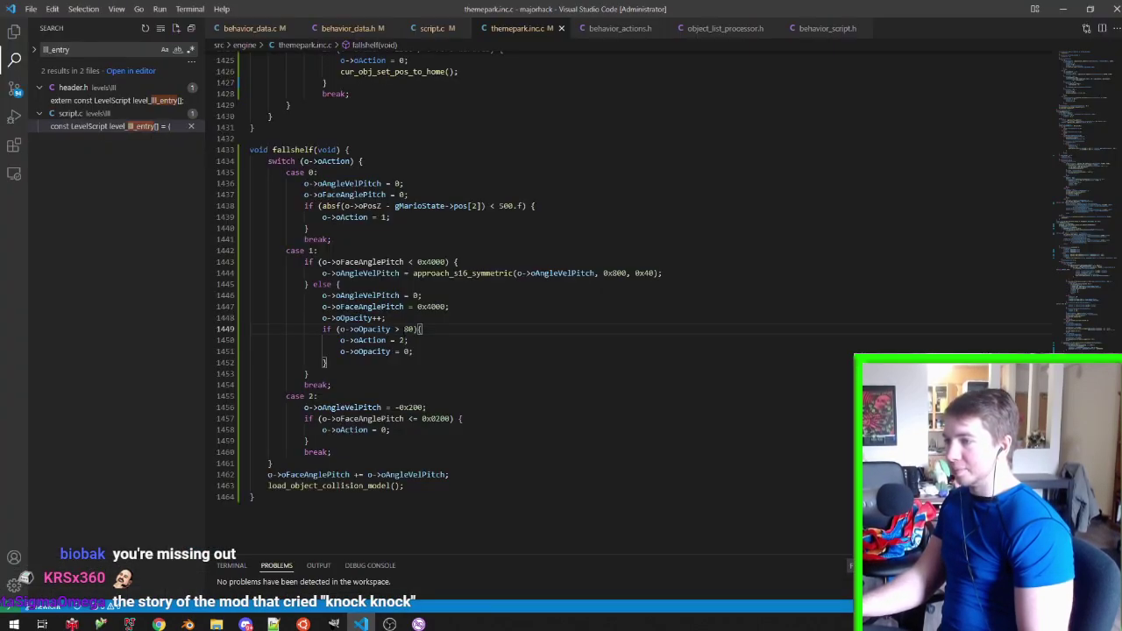
{"action": "type", "text": "110"}
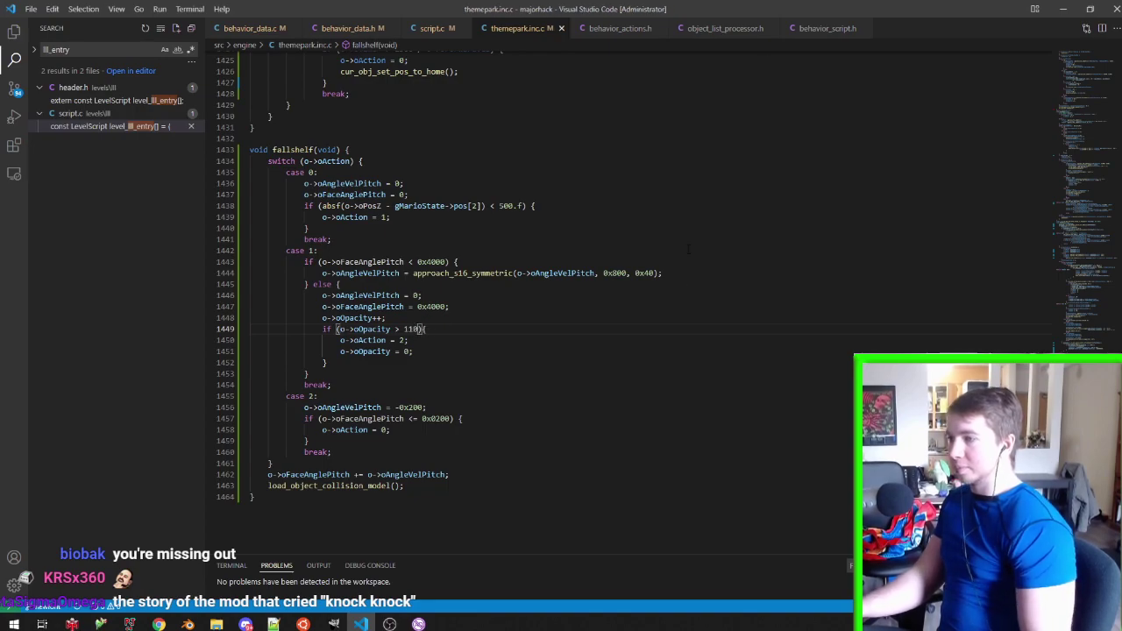
{"action": "left_click", "coordinate": [1063, 8]}
{"action": "mouse_move", "coordinate": [427, 304]}
{"action": "middle_mouse_down"}
{"action": "mouse_move", "coordinate": [320, 304]}
{"action": "mouse_move", "coordinate": [430, 263]}
{"action": "mouse_move", "coordinate": [357, 332]}
{"action": "mouse_move", "coordinate": [347, 304]}
{"action": "middle_mouse_up"}
Duplicate Mariospawn.125 and move the copy 2000 m, then −400 m, along Y
{"action": "scroll", "coordinate": [356, 333], "scroll_direction": "down", "scroll_amount": 3}
{"action": "scroll", "coordinate": [346, 304], "scroll_direction": "up", "scroll_amount": 2}
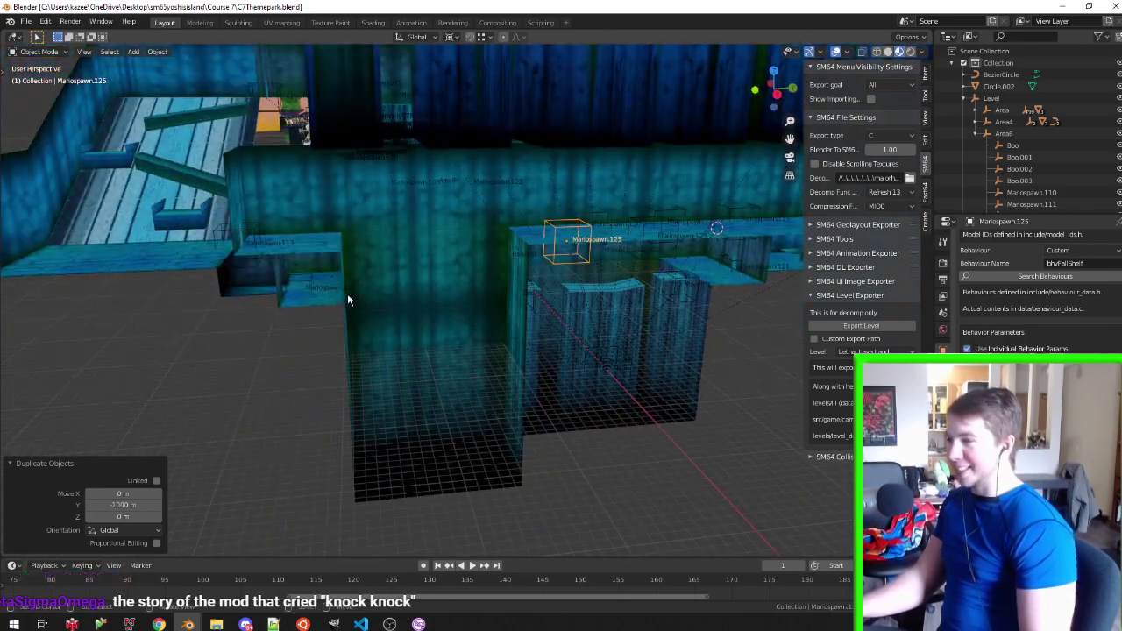
{"action": "mouse_move", "coordinate": [402, 275]}
{"action": "middle_mouse_down"}
{"action": "mouse_move", "coordinate": [394, 307]}
{"action": "mouse_move", "coordinate": [602, 306]}
{"action": "mouse_move", "coordinate": [587, 310]}
{"action": "mouse_move", "coordinate": [581, 295]}
{"action": "middle_mouse_up"}
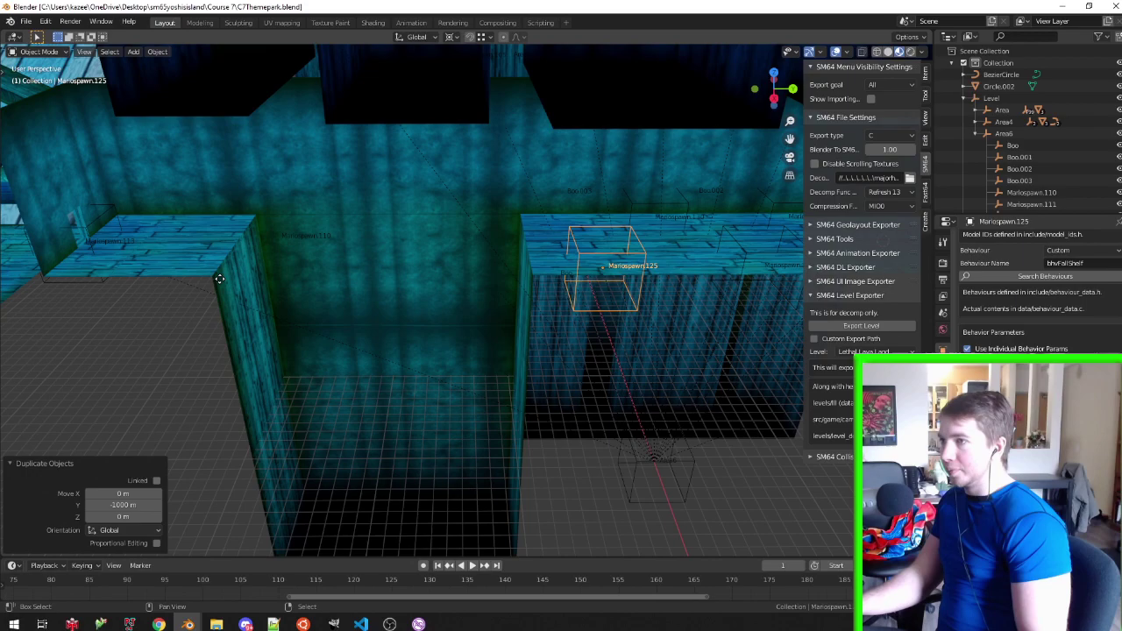
{"action": "key", "text": "shift+d"}
{"action": "key", "text": "x"}
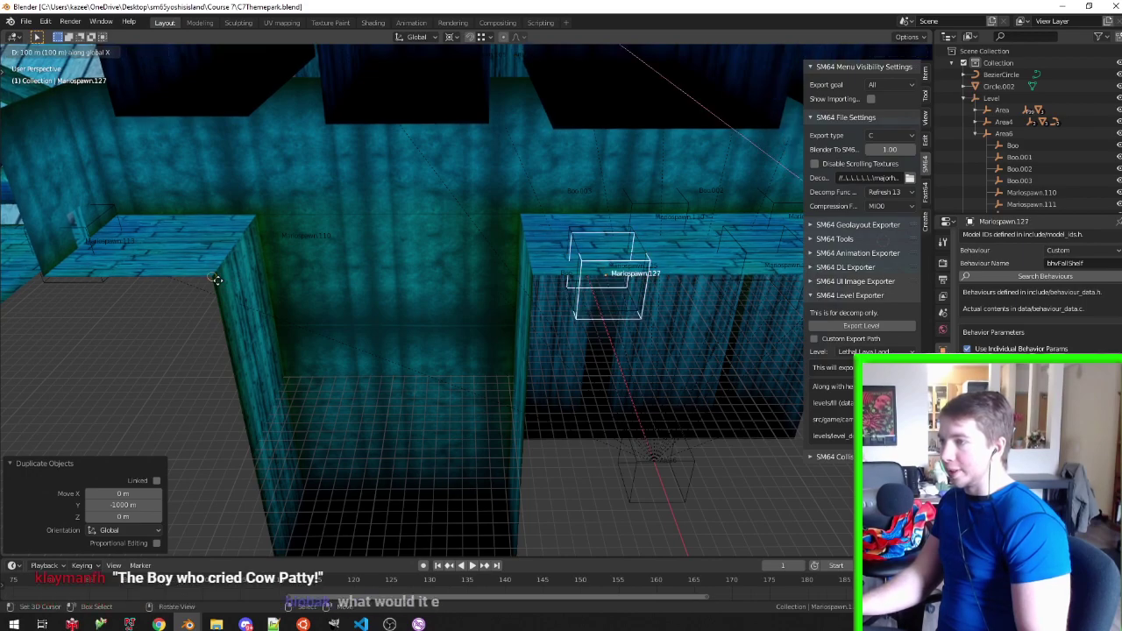
{"action": "key", "text": "y"}
{"action": "left_click", "coordinate": [216, 278]}
{"action": "type", "text": "gy2000"}
{"action": "key", "text": "Return"}
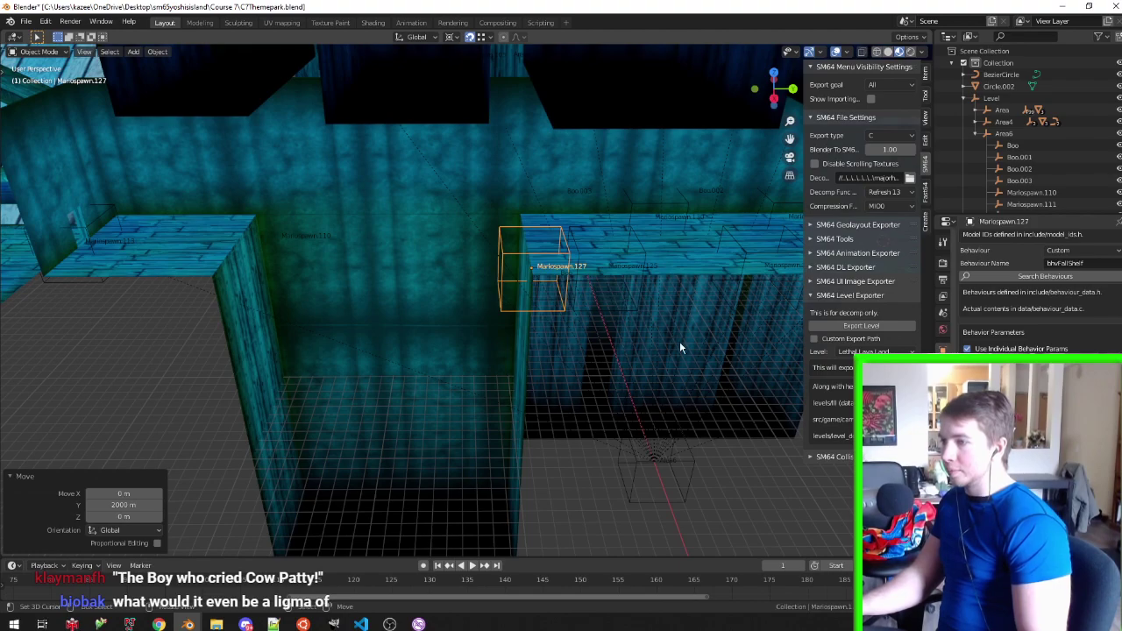
{"action": "key", "text": "g"}
{"action": "key", "text": "y"}
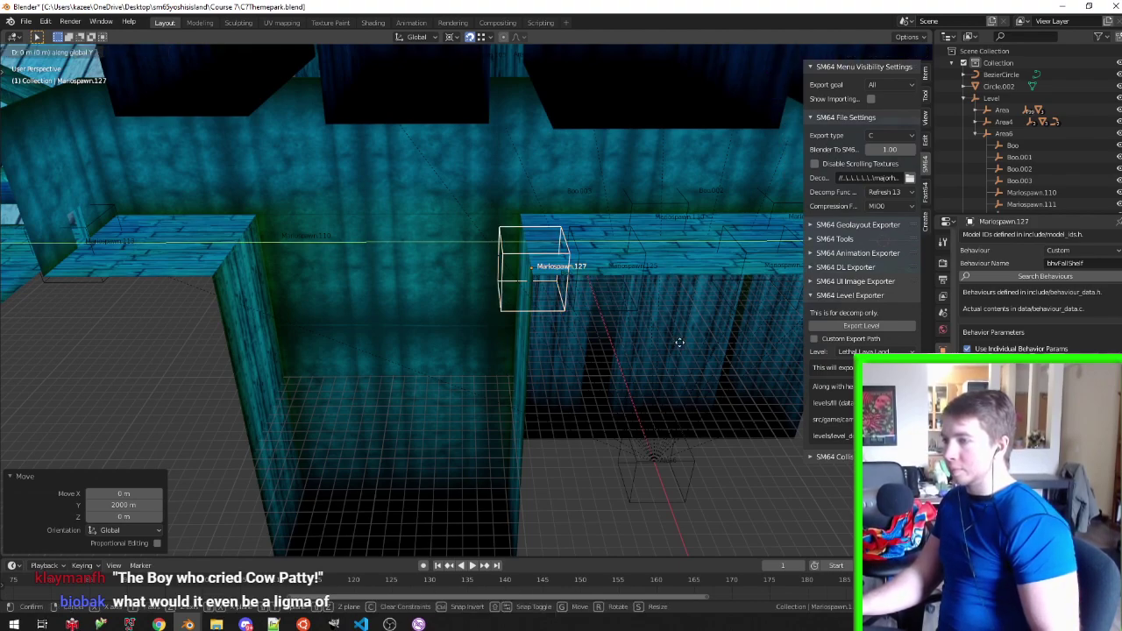
{"action": "type", "text": "400-"}
{"action": "key", "text": "Return"}
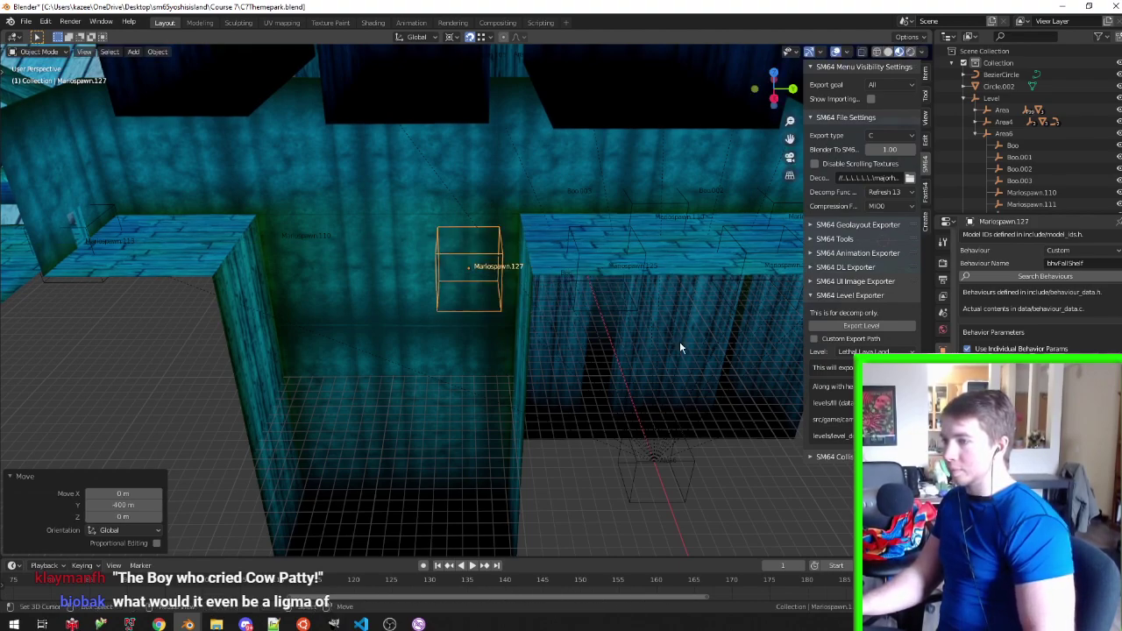
Duplicate Mariospawn.130, move the copy −900 m along Y, and save C7Themepark.blend
{"action": "left_click", "coordinate": [665, 209]}
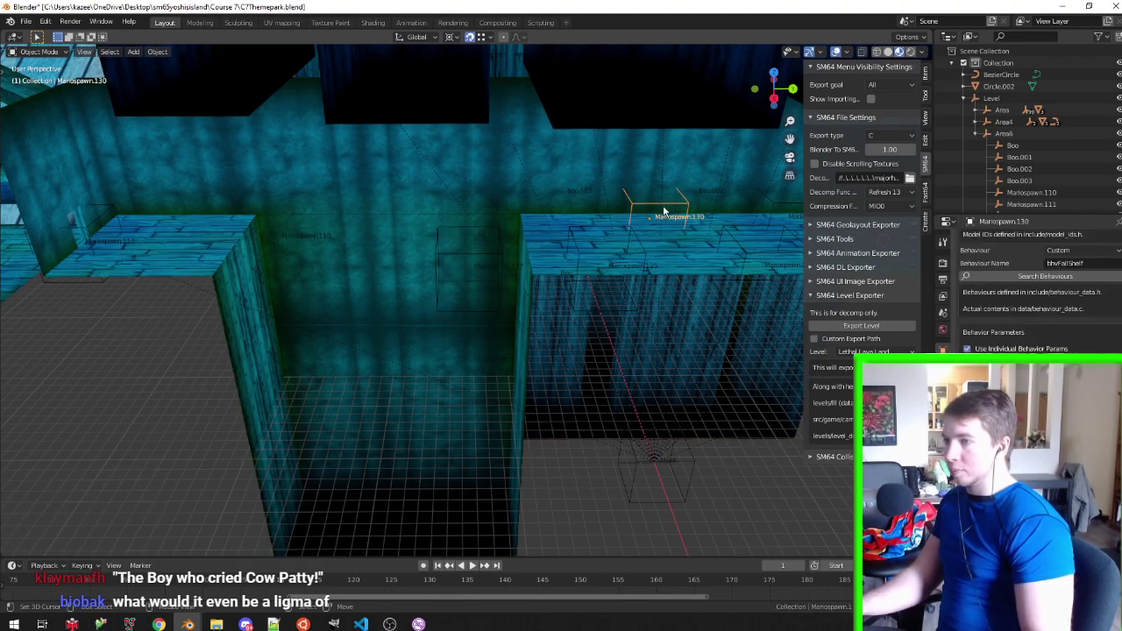
{"action": "key", "text": "shift+d"}
{"action": "key", "text": "y"}
{"action": "left_click", "coordinate": [556, 280]}
{"action": "type", "text": "gy"}
{"action": "type", "text": "00-"}
{"action": "key", "text": "Return"}
{"action": "key", "text": "ctrl+s"}
{"action": "left_click", "coordinate": [990, 99]}
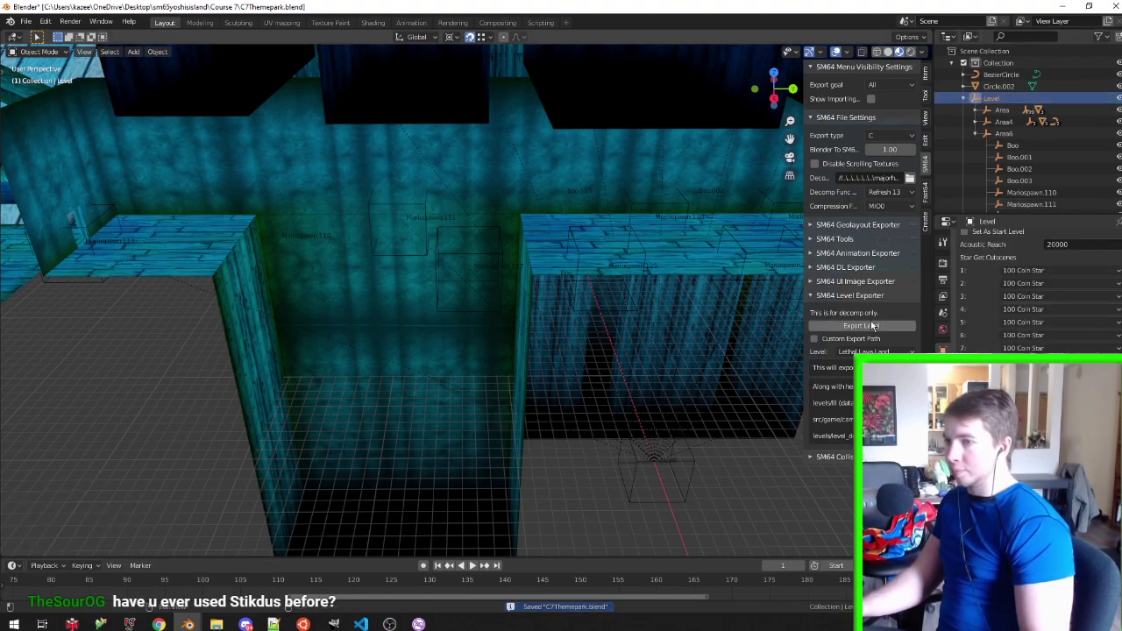
{"action": "key", "text": "alt+Tab"}
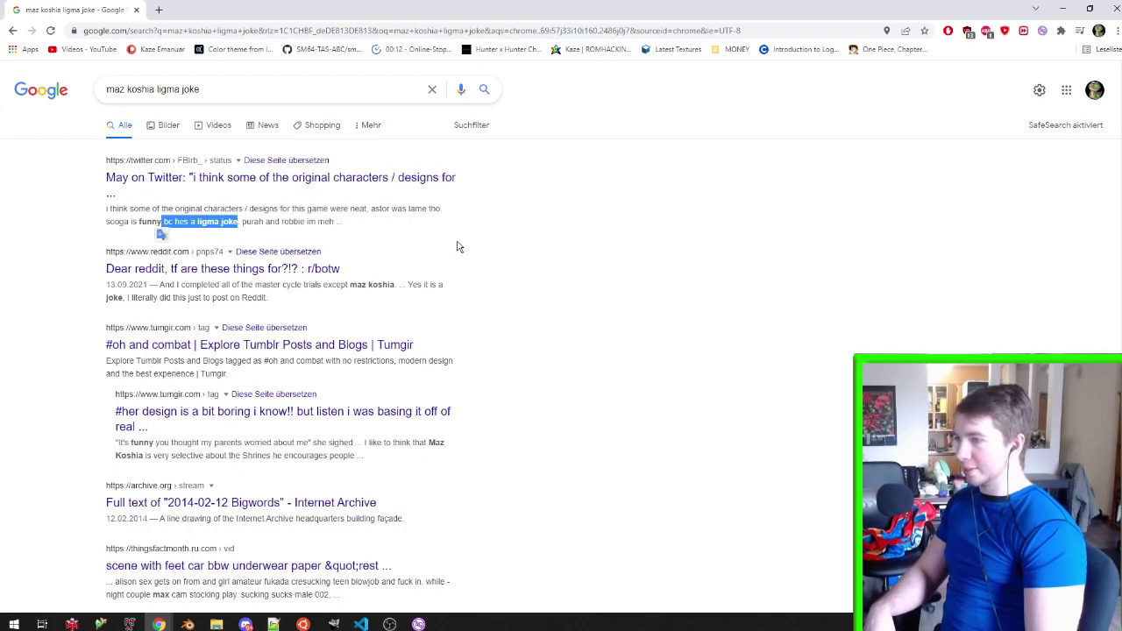
Search Google Images for 'maz koshia', preview a couple of results, then close Chrome
{"action": "key", "text": "BackSpace"}
{"action": "key", "text": "Return"}
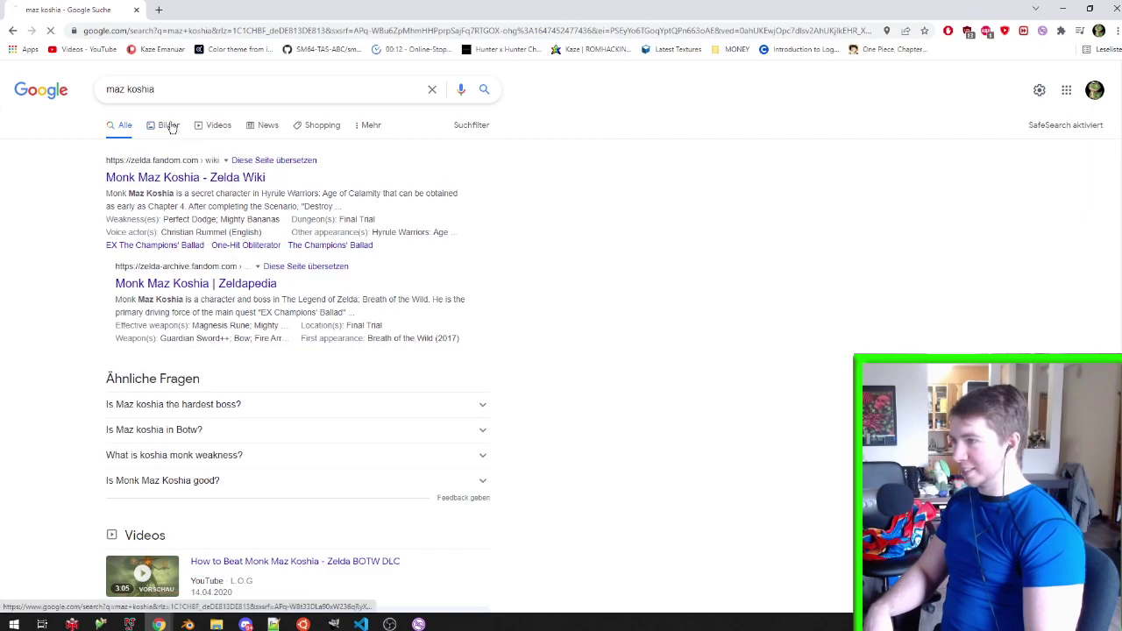
{"action": "left_click", "coordinate": [170, 125]}
{"action": "left_click", "coordinate": [152, 207]}
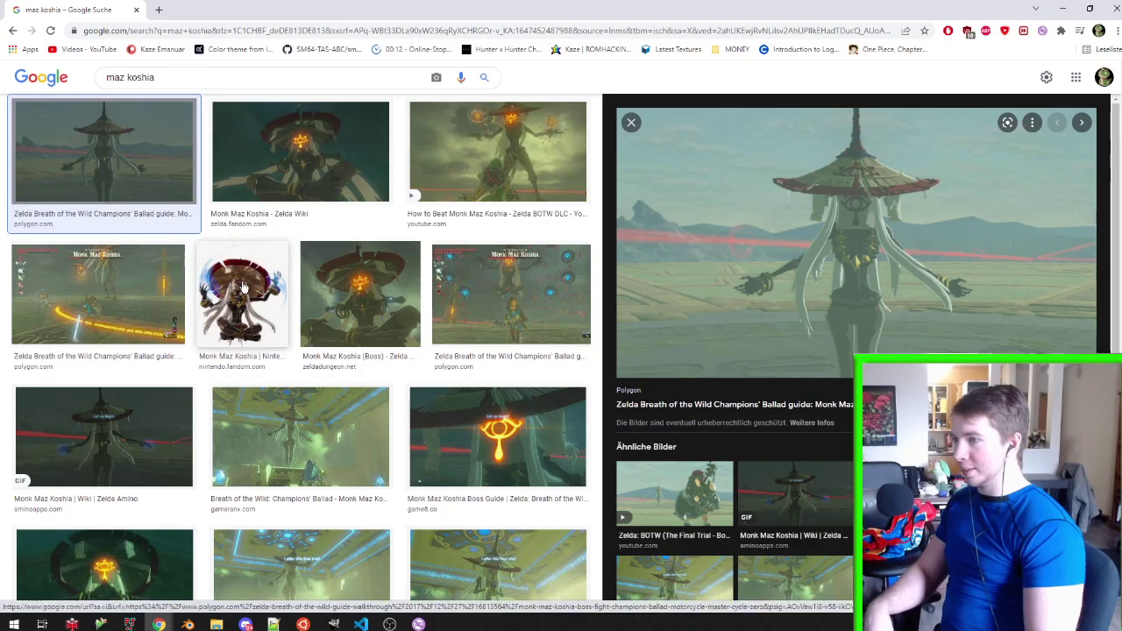
{"action": "left_click", "coordinate": [243, 298]}
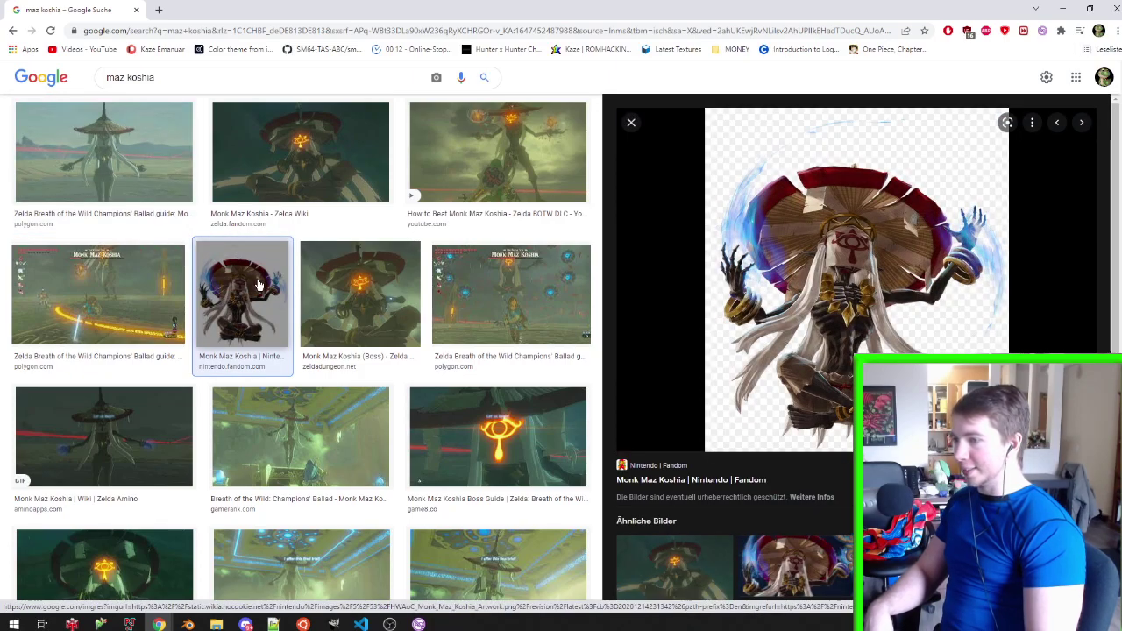
{"action": "scroll", "coordinate": [260, 285], "scroll_direction": "down", "scroll_amount": 2}
{"action": "scroll", "coordinate": [260, 285], "scroll_direction": "down", "scroll_amount": 1}
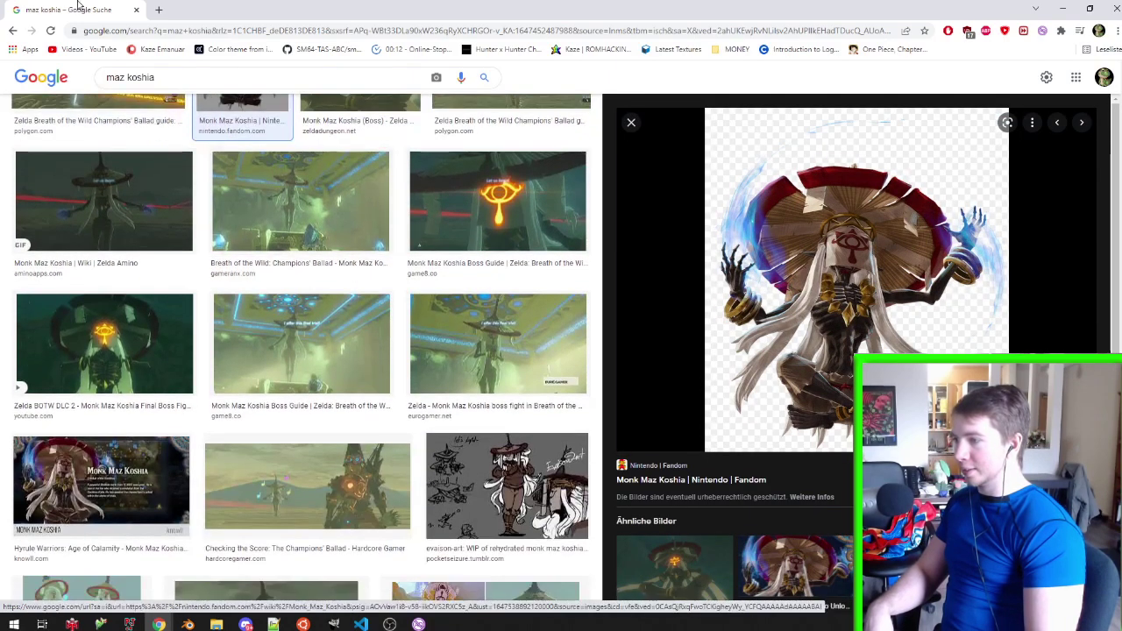
{"action": "left_click", "coordinate": [136, 10]}
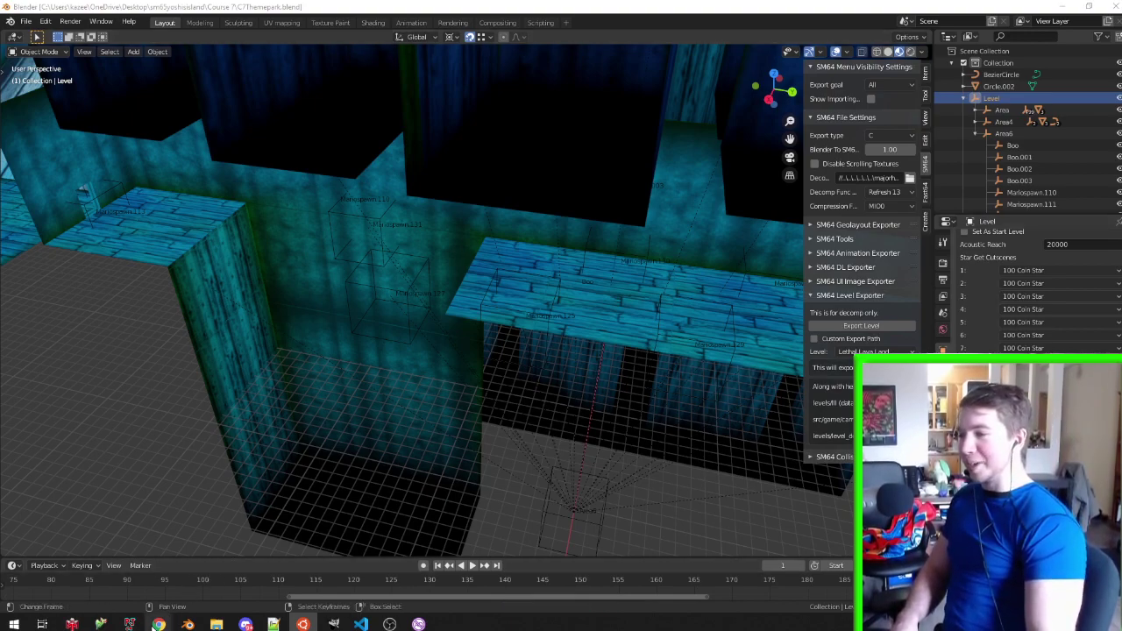
Launch the game ROM in Project64, play-test the level, then close the emulator
{"action": "left_click", "coordinate": [136, 620]}
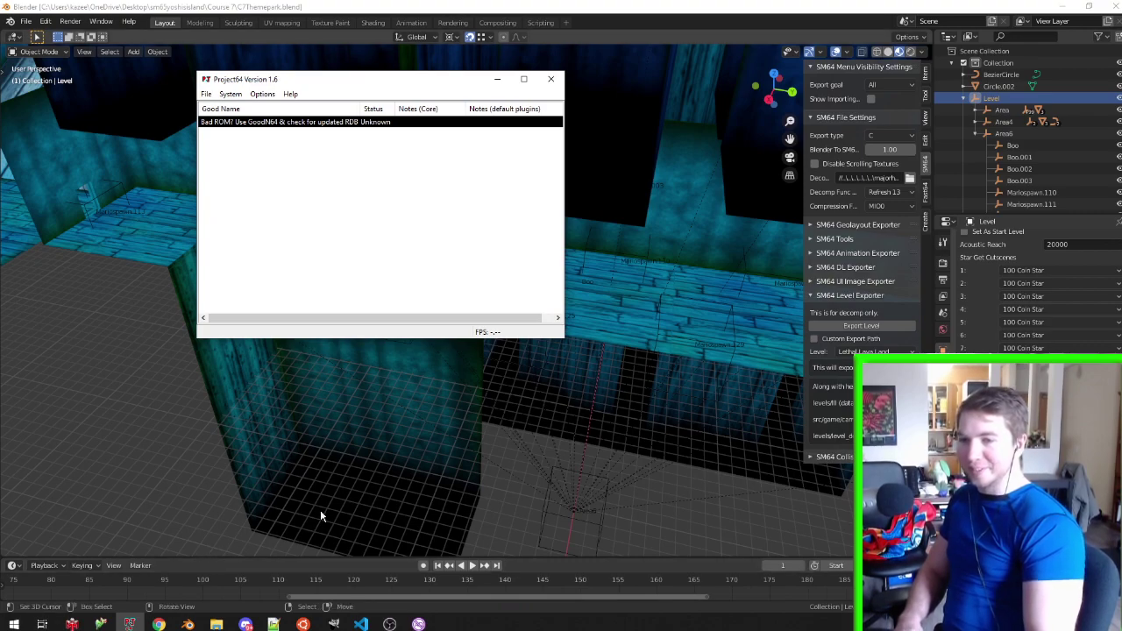
{"action": "double_click", "coordinate": [379, 127]}
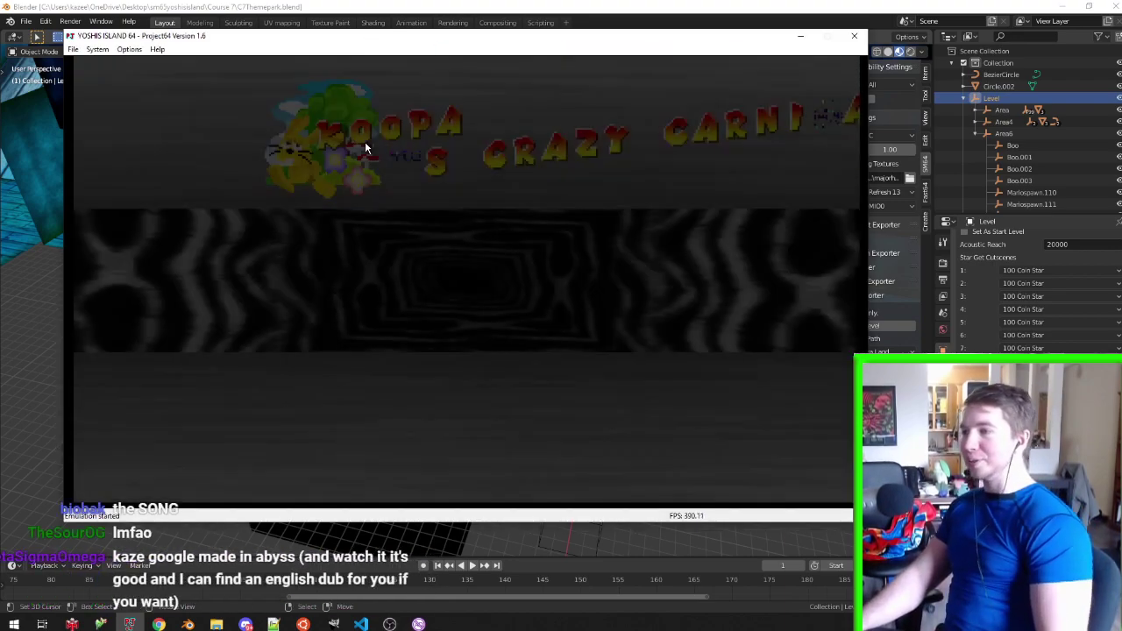
{"action": "key", "text": "F5"}
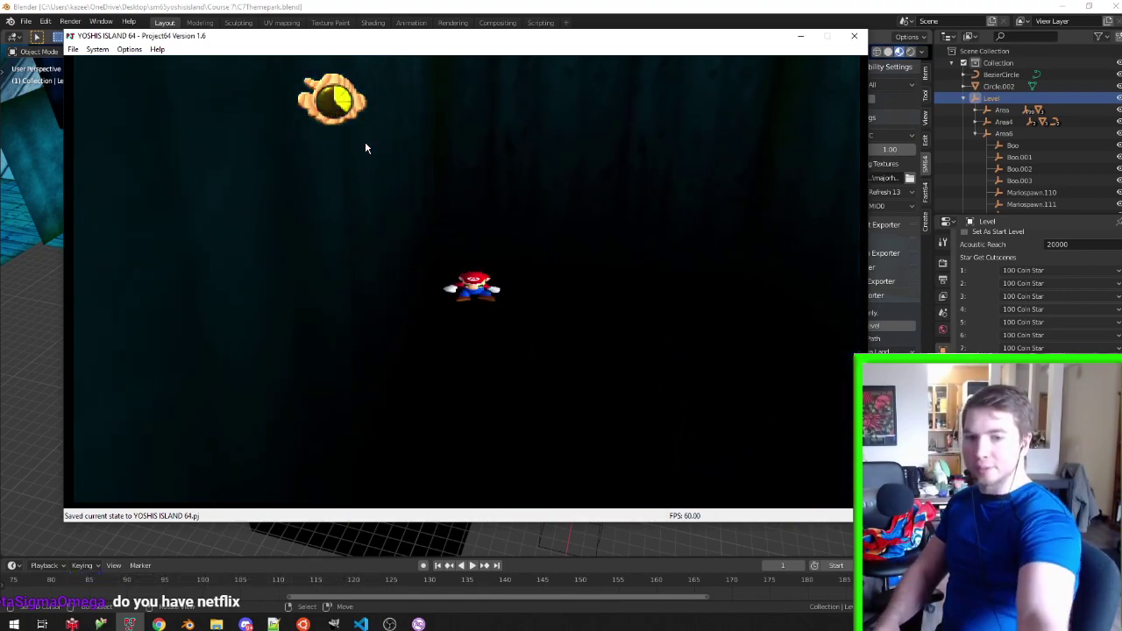
{"action": "left_click", "coordinate": [854, 36]}
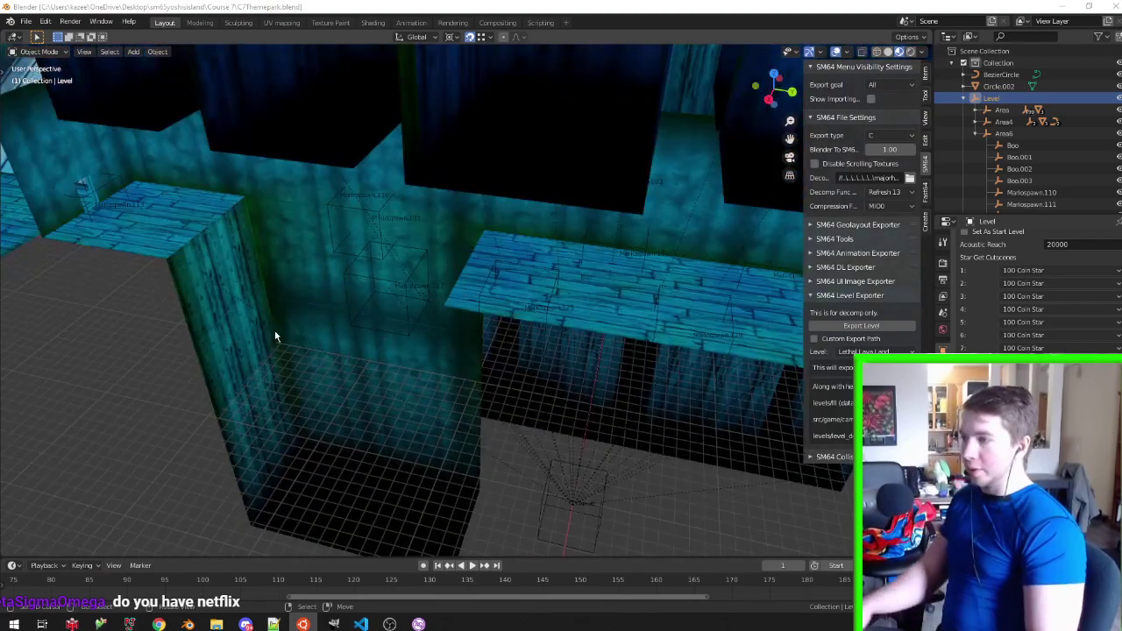
Enter Edit Mode on the triangular wedge plane and select its wedge faces by the pillar
{"action": "left_click", "coordinate": [274, 333]}
{"action": "key", "text": "Tab"}
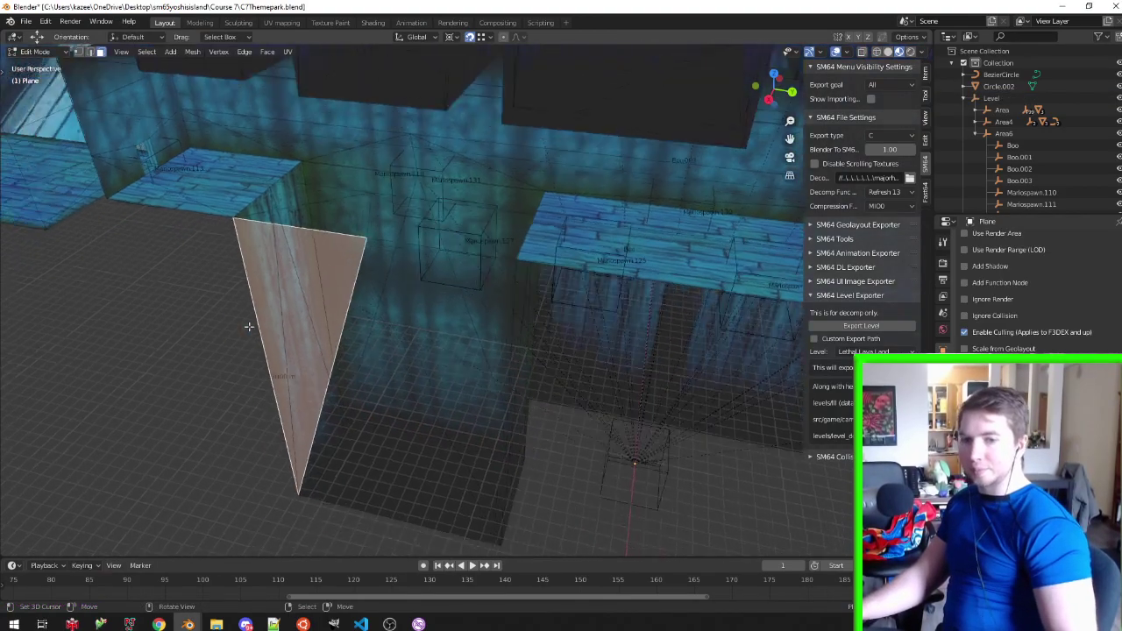
{"action": "key", "text": "KP_Decimal"}
{"action": "mouse_move", "coordinate": [499, 248]}
{"action": "middle_mouse_down"}
{"action": "mouse_move", "coordinate": [525, 135]}
{"action": "mouse_move", "coordinate": [548, 187]}
{"action": "mouse_move", "coordinate": [534, 188]}
{"action": "middle_mouse_up"}
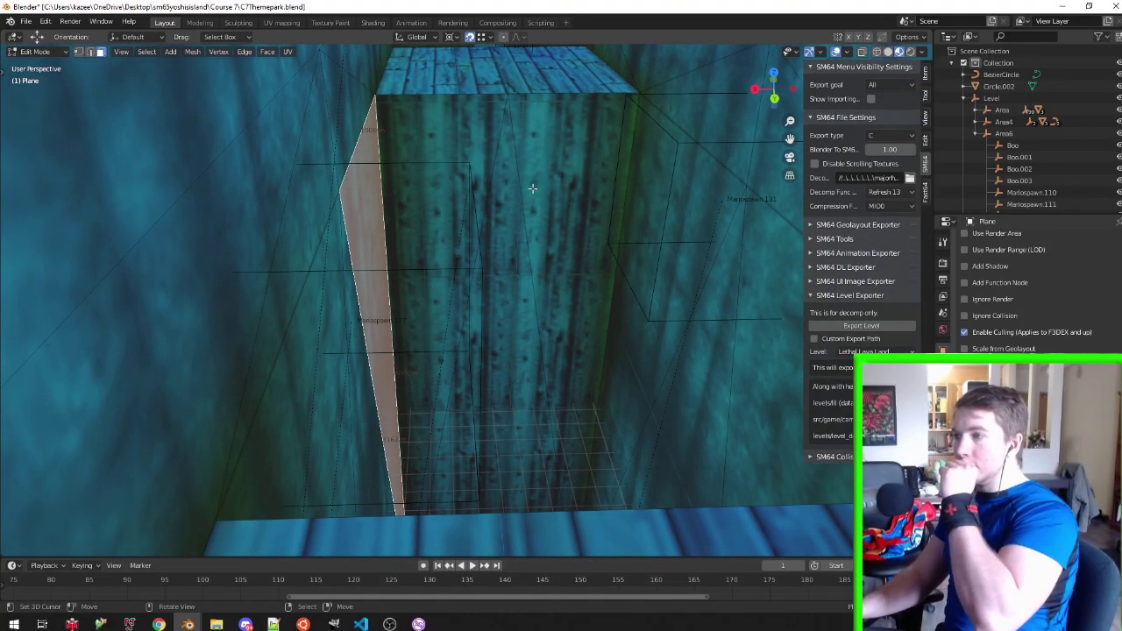
{"action": "mouse_move", "coordinate": [532, 188]}
{"action": "middle_mouse_down"}
{"action": "mouse_move", "coordinate": [532, 167]}
{"action": "mouse_move", "coordinate": [654, 201]}
{"action": "mouse_move", "coordinate": [290, 219]}
{"action": "mouse_move", "coordinate": [302, 208]}
{"action": "middle_mouse_up"}
{"action": "left_click", "coordinate": [263, 211], "text": "ctrl"}
{"action": "left_click", "coordinate": [302, 208]}
{"action": "left_click", "coordinate": [234, 298], "text": "shift"}
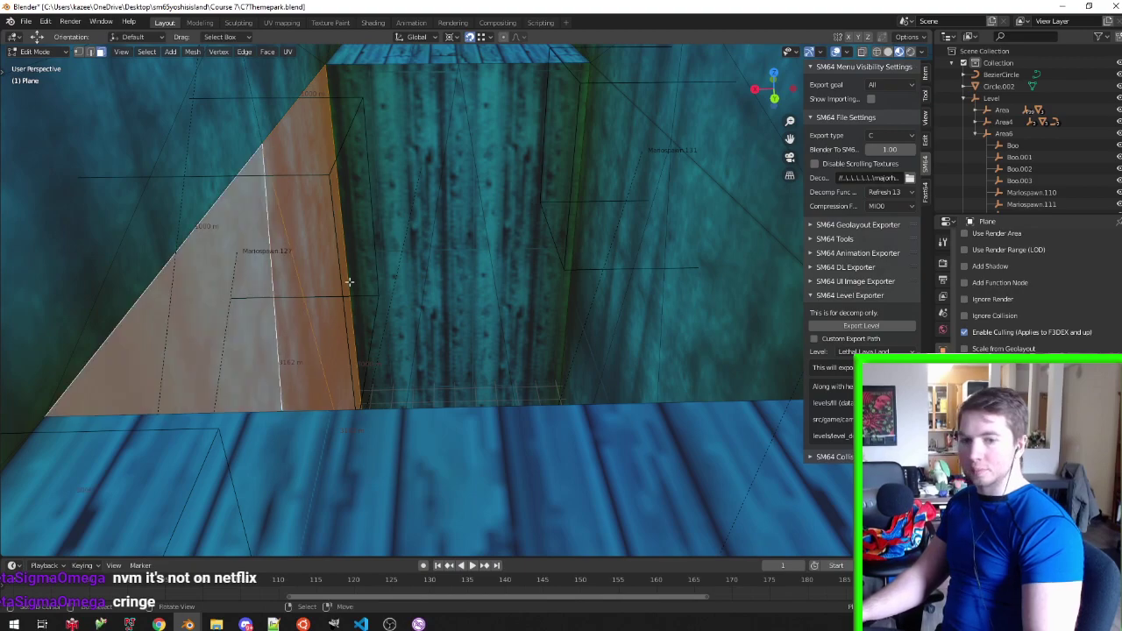
{"action": "middle_click_drag", "start_coordinate": [393, 279], "coordinate": [421, 277]}
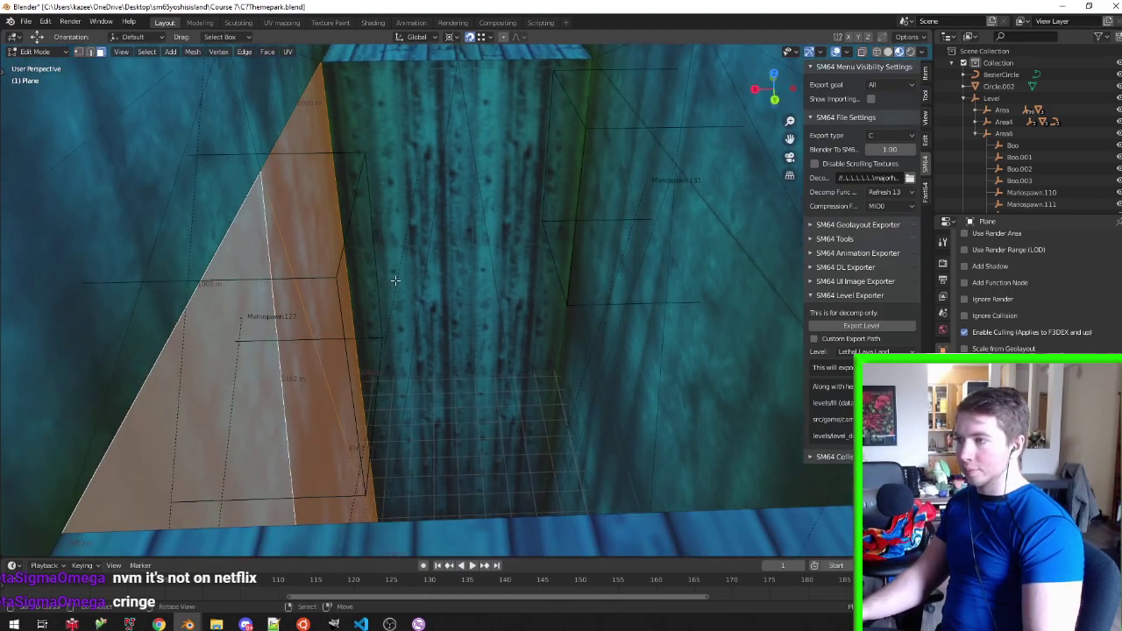
Try offsetting the wedge faces −100 m and 100 m along X, then undo both moves
{"action": "key", "text": "g"}
{"action": "key", "text": "x"}
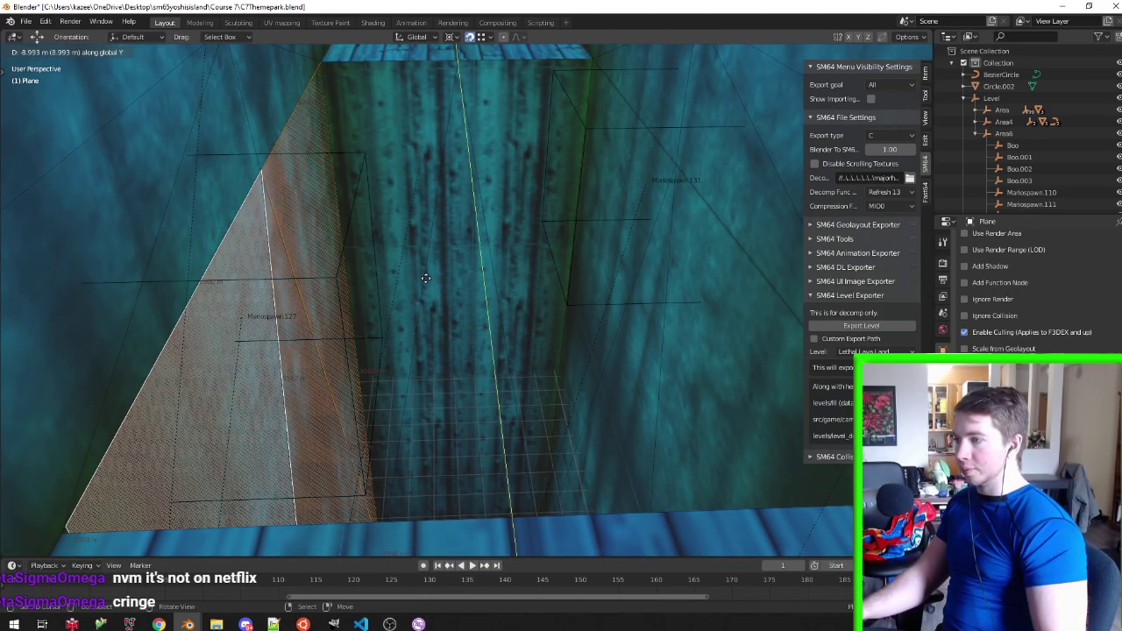
{"action": "type", "text": "-100"}
{"action": "key", "text": "Return"}
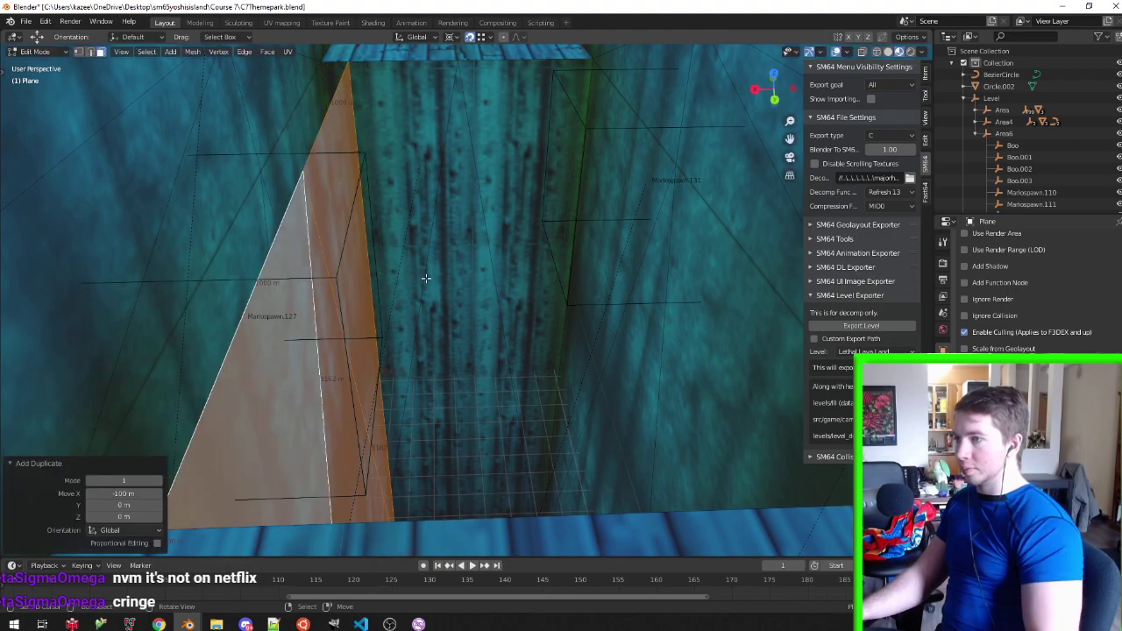
{"action": "key", "text": "ctrl+z"}
{"action": "key", "text": "ctrl+z"}
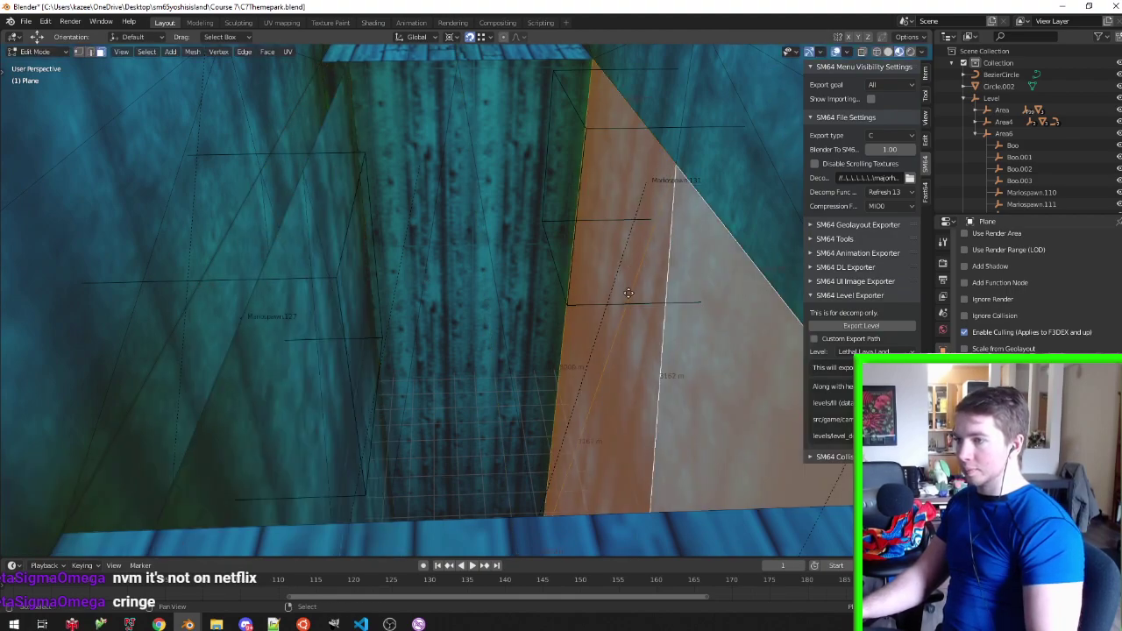
{"action": "type", "text": "gyx100"}
{"action": "key", "text": "Return"}
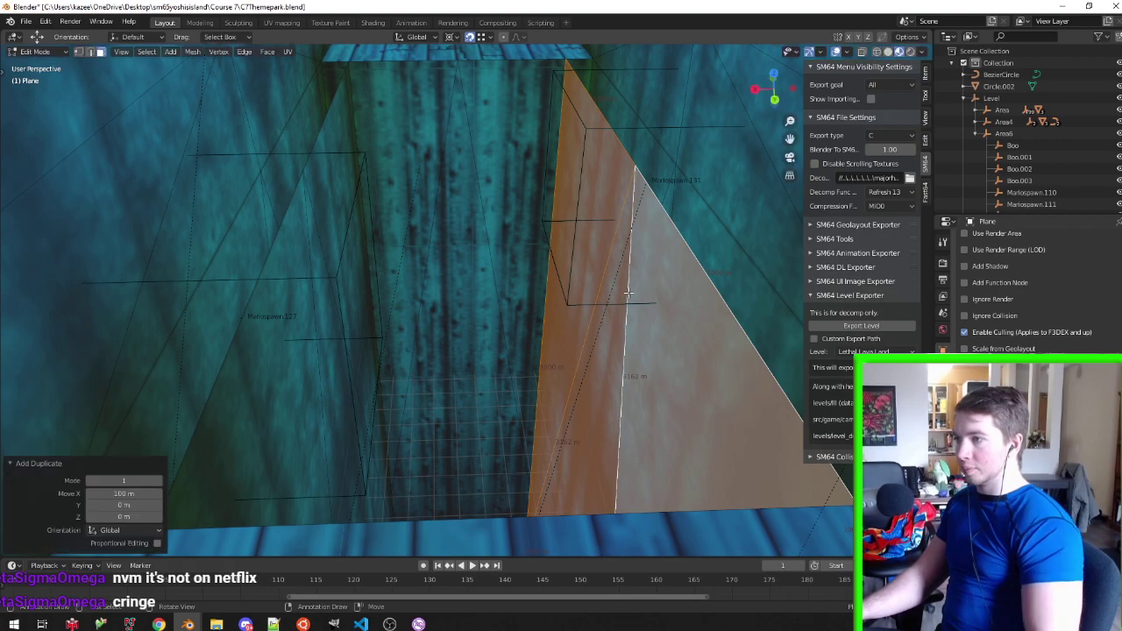
{"action": "key", "text": "ctrl+z"}
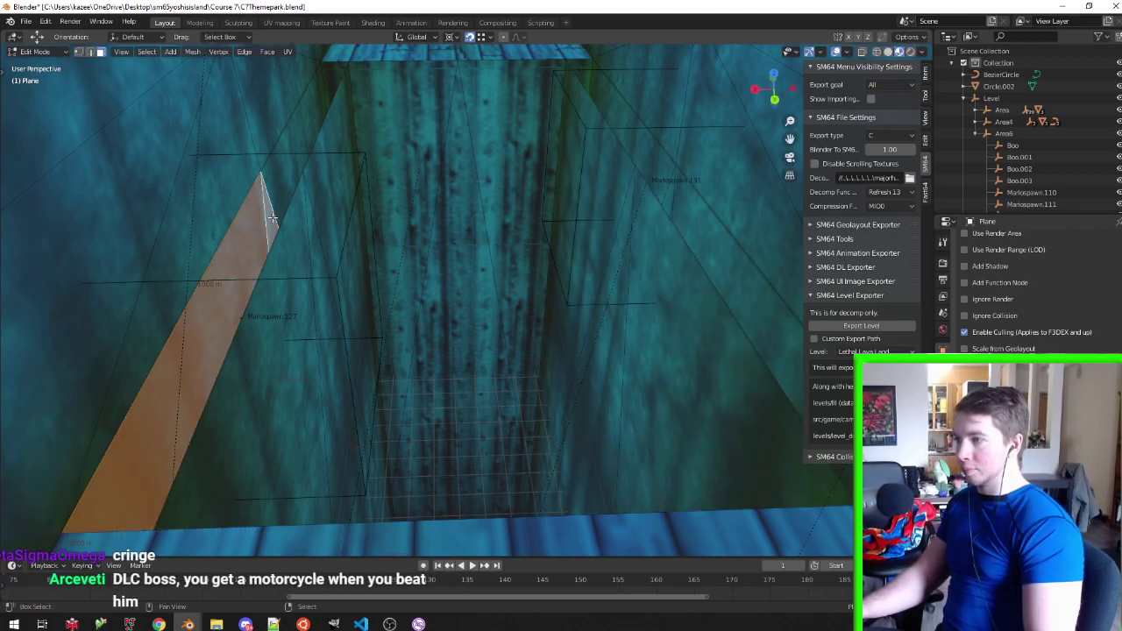
{"action": "key", "text": "ctrl+z"}
{"action": "key", "text": "ctrl+z"}
{"action": "key", "text": "ctrl+z"}
{"action": "key", "text": "ctrl+z"}
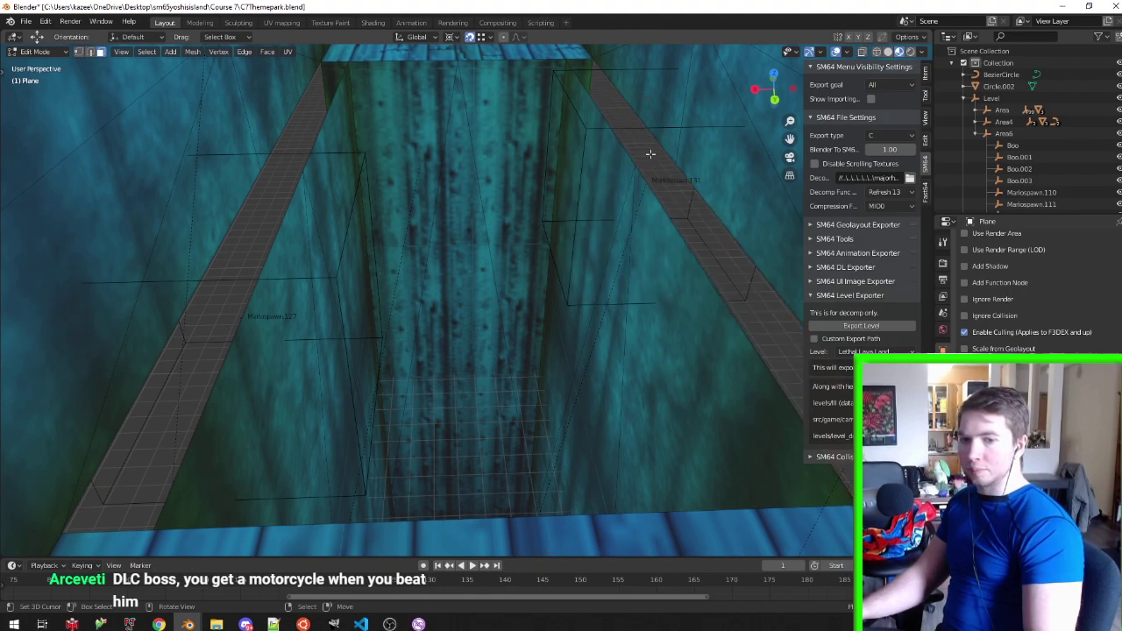
Switch selection mode and select the left walkway strip
{"action": "key", "text": "ctrl+Tab"}
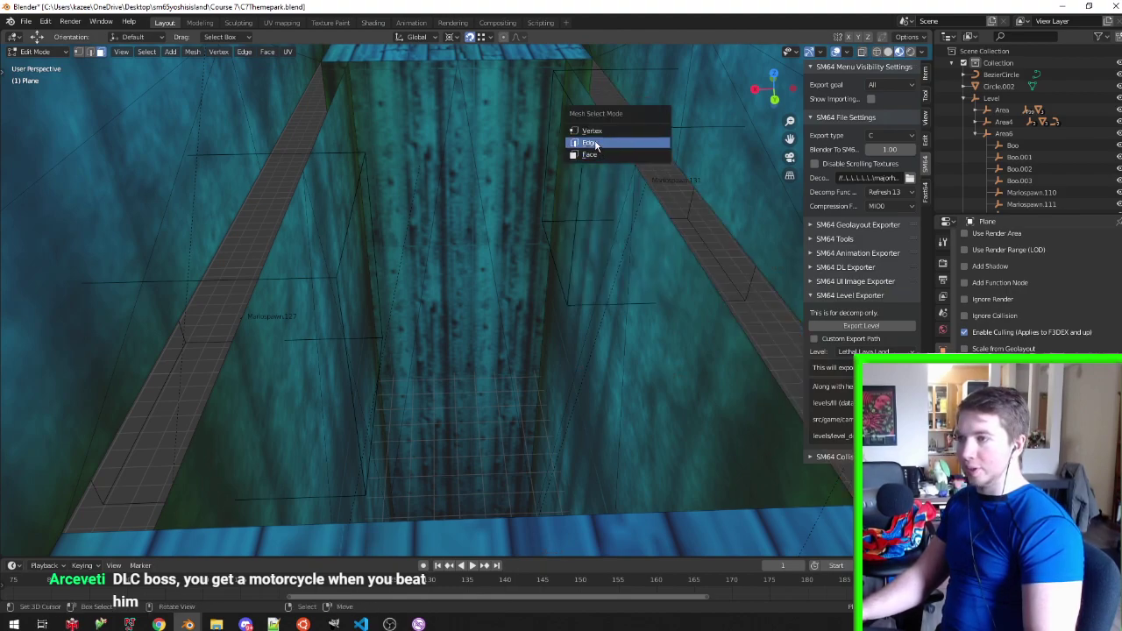
{"action": "left_click", "coordinate": [594, 144]}
{"action": "left_click", "coordinate": [612, 123]}
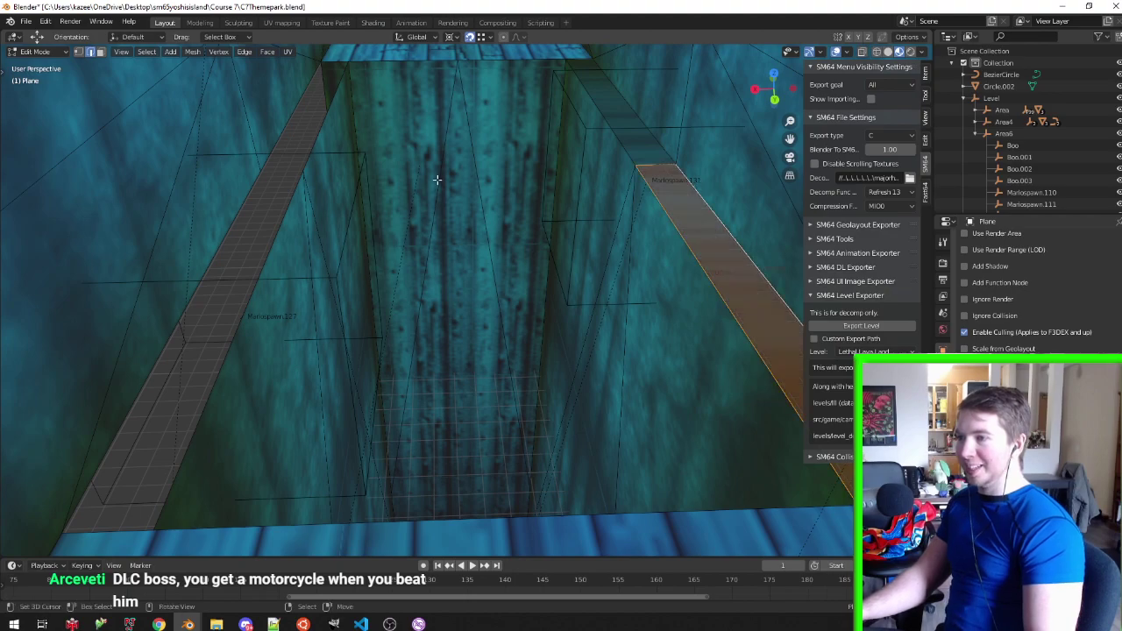
{"action": "left_click", "coordinate": [328, 125]}
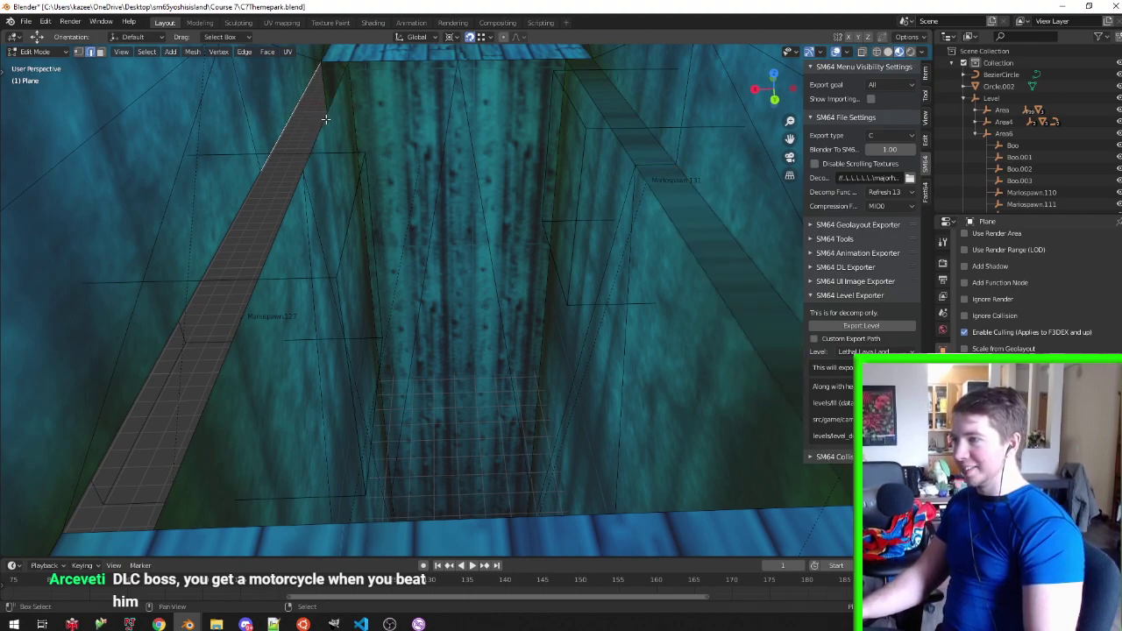
{"action": "left_click", "coordinate": [235, 247]}
{"action": "key", "text": "l"}
{"action": "key", "text": "ctrl+Tab"}
Add the right and bottom walkway strips and assign them the blue f3d_material.216
{"action": "left_click", "coordinate": [235, 300]}
{"action": "left_click", "coordinate": [255, 207], "text": "shift"}
{"action": "left_click", "coordinate": [311, 114], "text": "shift"}
{"action": "left_click", "coordinate": [622, 131], "text": "shift"}
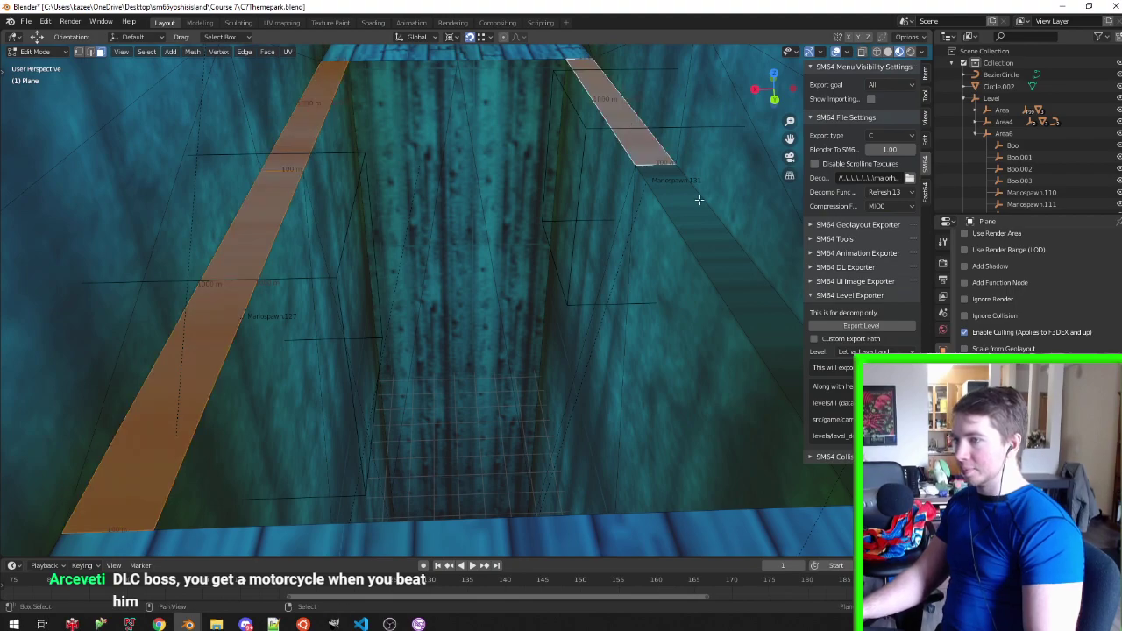
{"action": "left_click", "coordinate": [691, 216], "text": "shift"}
{"action": "left_click", "coordinate": [695, 533], "text": "shift"}
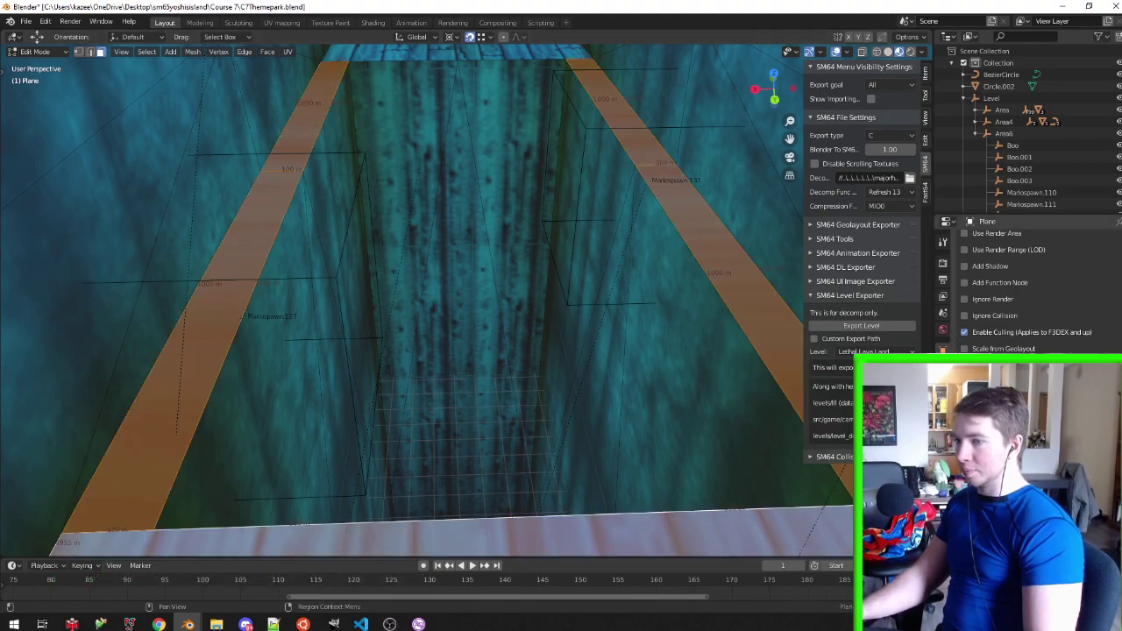
{"action": "left_click", "coordinate": [942, 328]}
{"action": "left_click", "coordinate": [982, 328]}
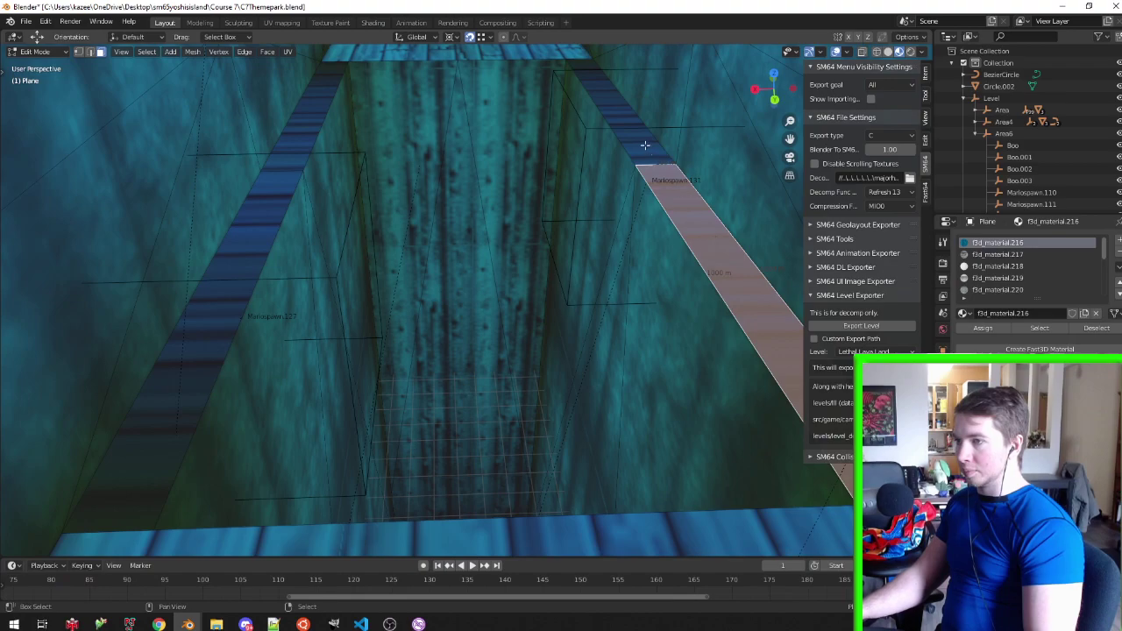
Assign the blue material to the side strips, project their UVs from the top view, and save
{"action": "left_click", "coordinate": [308, 149]}
{"action": "key", "text": "KP_7"}
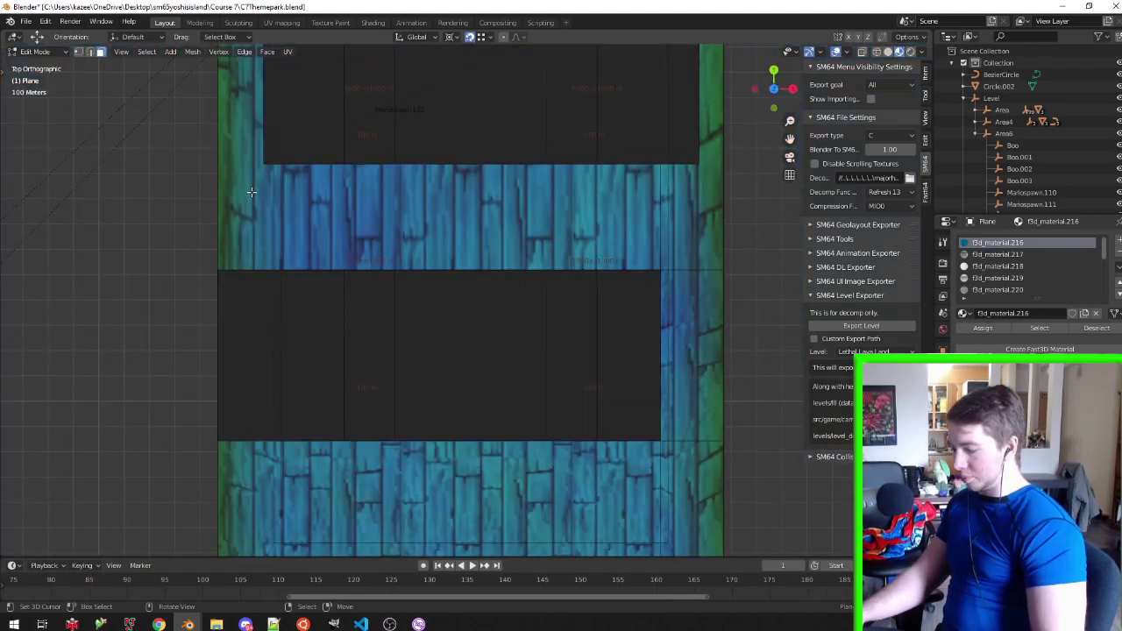
{"action": "key", "text": "u"}
{"action": "left_click", "coordinate": [251, 191]}
{"action": "mouse_move", "coordinate": [250, 191]}
{"action": "middle_mouse_down"}
{"action": "mouse_move", "coordinate": [340, 204]}
{"action": "mouse_move", "coordinate": [388, 250]}
{"action": "middle_mouse_up"}
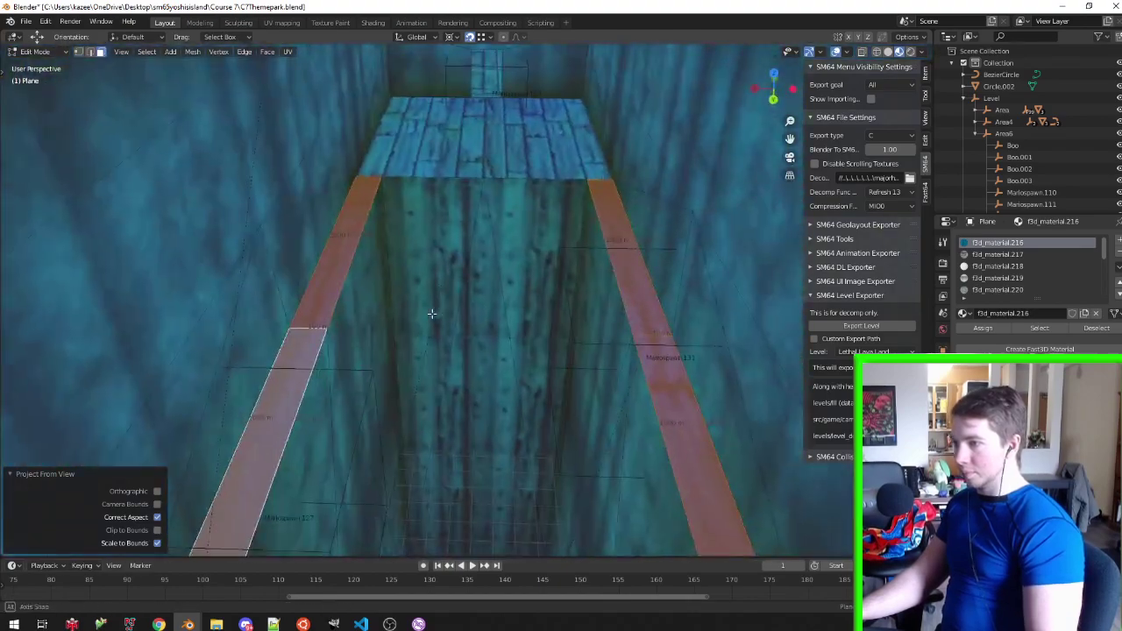
{"action": "key", "text": "ctrl+s"}
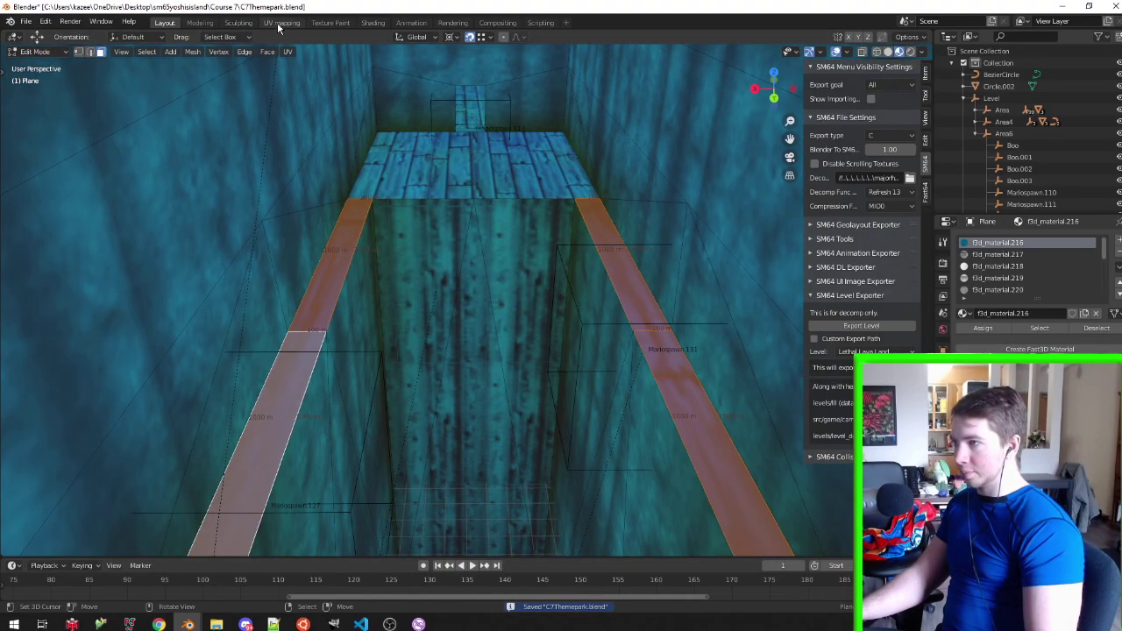
Show the wood texture image behind the strip UVs in the UV editor
{"action": "left_click", "coordinate": [279, 23]}
{"action": "middle_click_drag", "start_coordinate": [561, 307], "coordinate": [409, 352]}
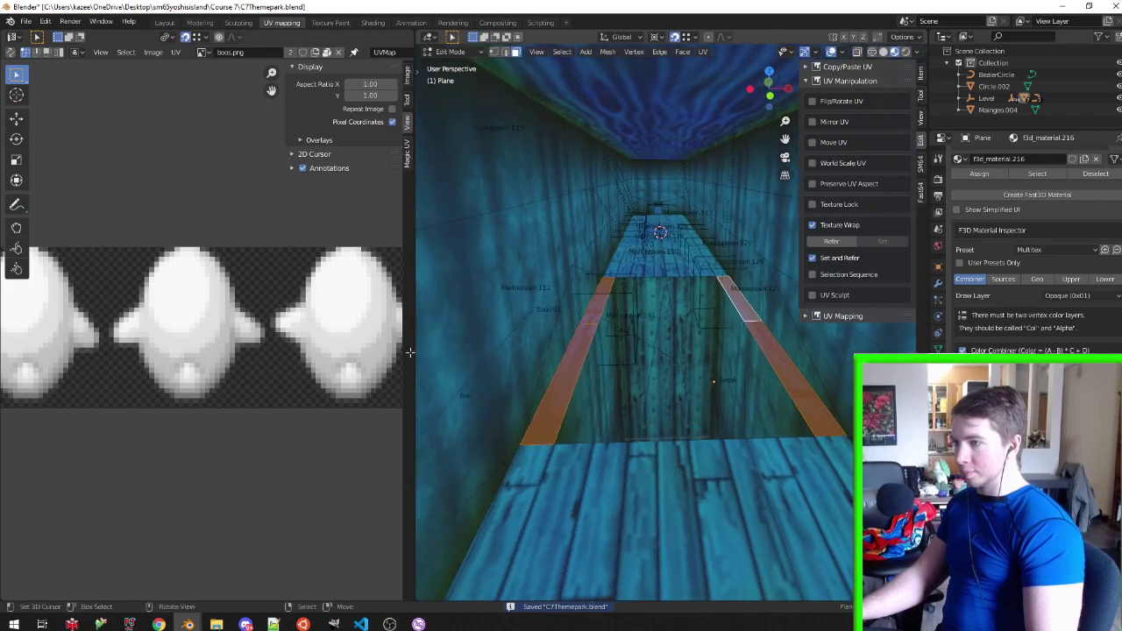
{"action": "scroll", "coordinate": [219, 351], "scroll_direction": "down", "scroll_amount": 5}
{"action": "scroll", "coordinate": [219, 350], "scroll_direction": "down", "scroll_amount": 1}
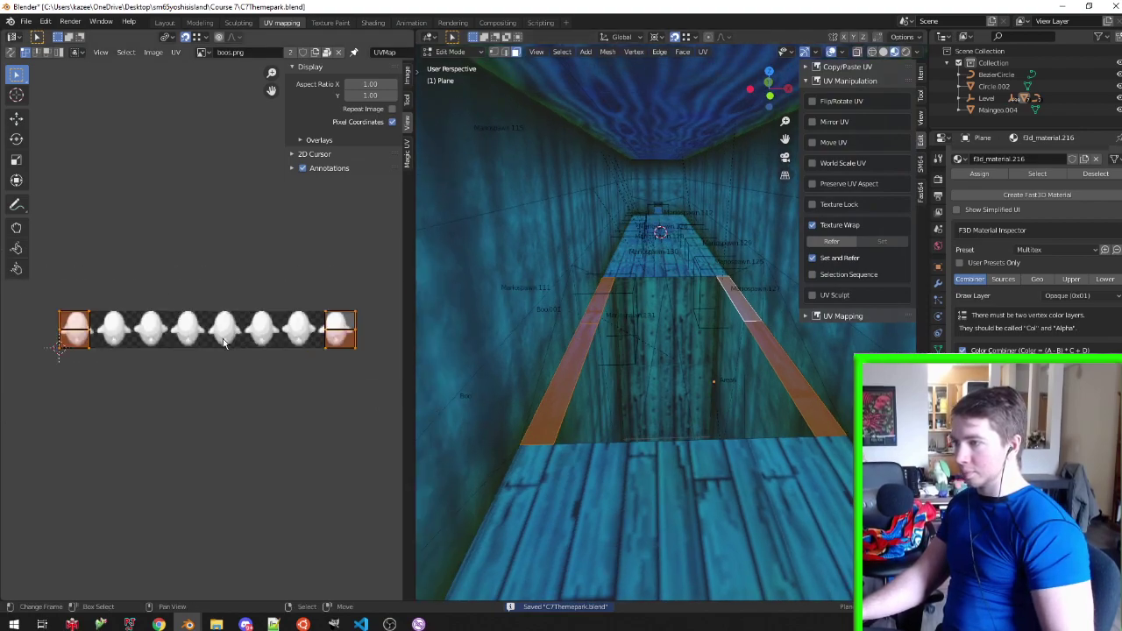
{"action": "left_click", "coordinate": [1008, 279]}
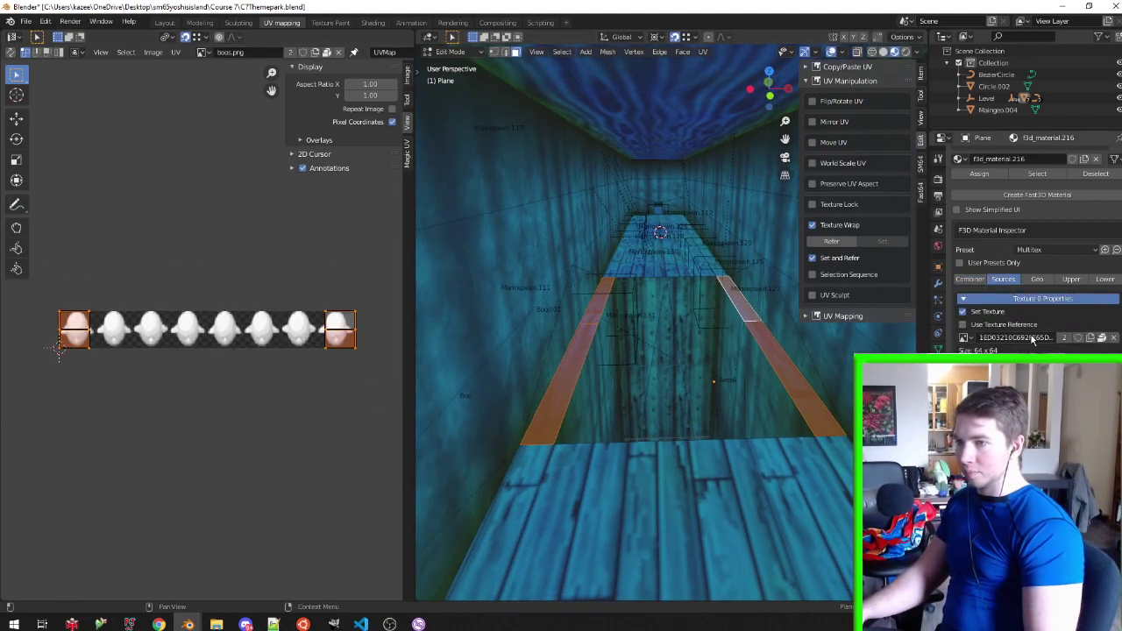
{"action": "left_click", "coordinate": [206, 52]}
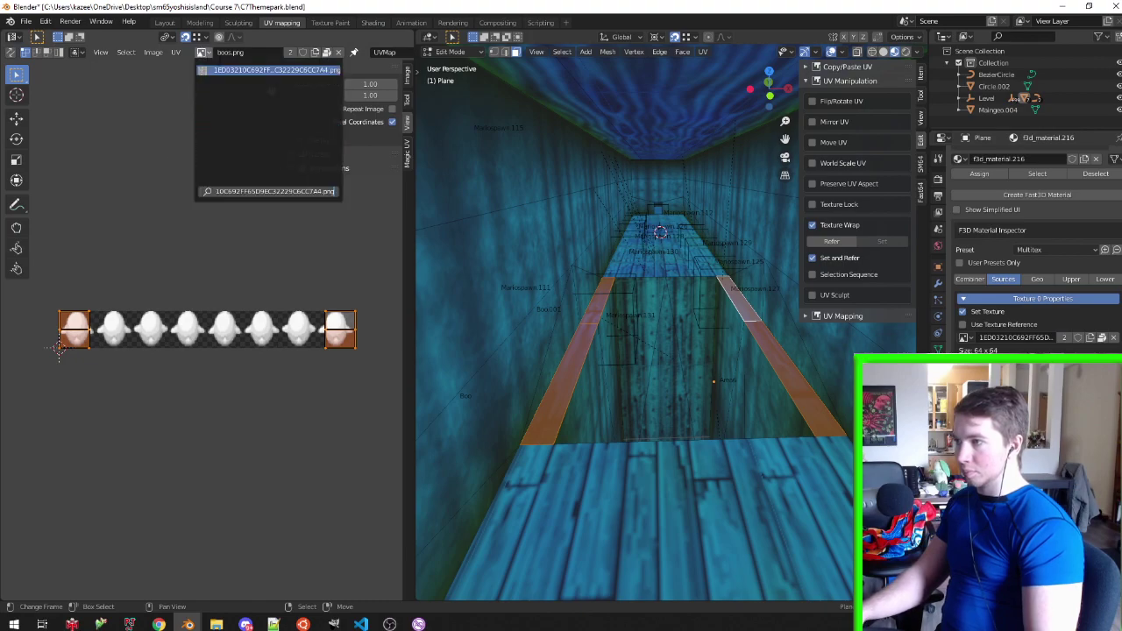
{"action": "left_click", "coordinate": [220, 69]}
Reposition the left and right UV strips on the wood texture, the right one horizontally
{"action": "scroll", "coordinate": [184, 338], "scroll_direction": "up", "scroll_amount": 4}
{"action": "left_click_drag", "start_coordinate": [168, 405], "coordinate": [231, 177]}
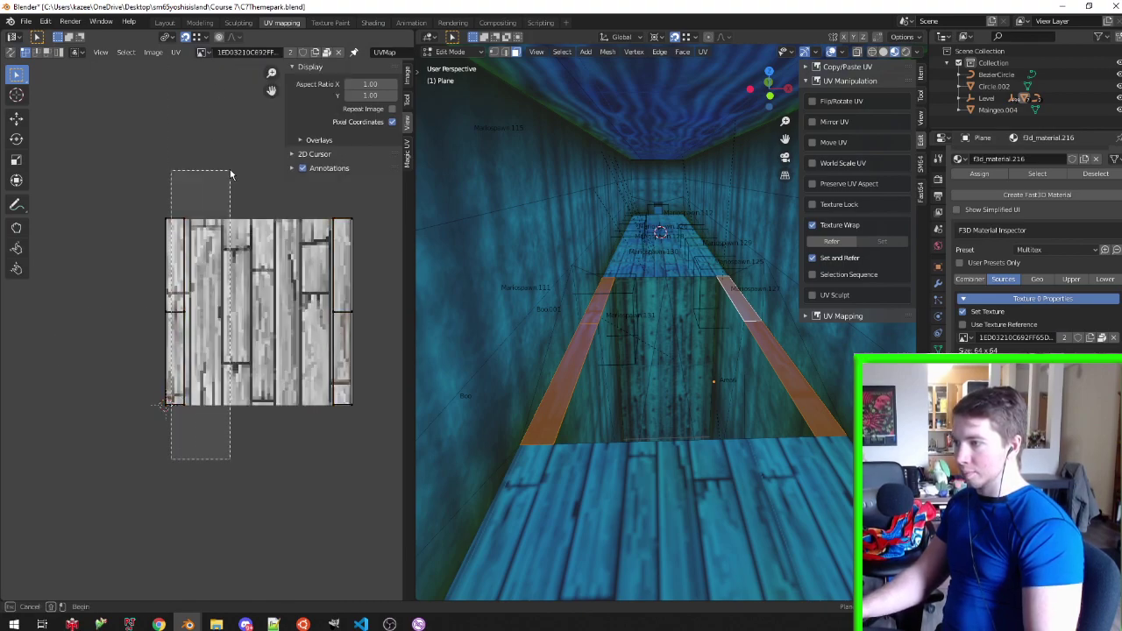
{"action": "scroll", "coordinate": [216, 240], "scroll_direction": "up", "scroll_amount": 3}
{"action": "key", "text": "g"}
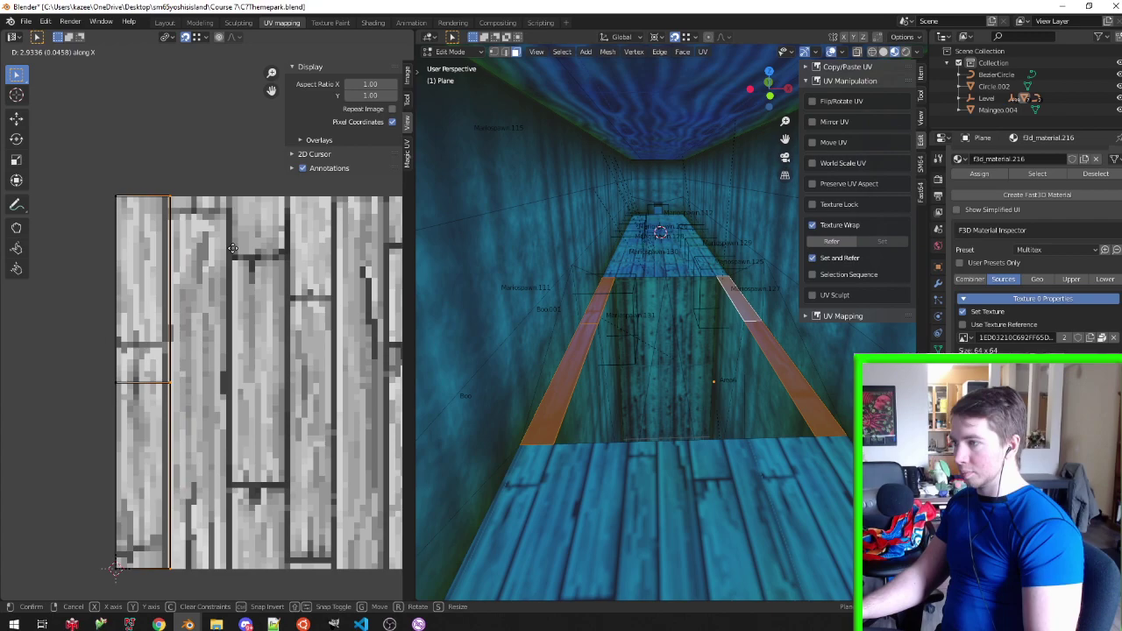
{"action": "left_click", "coordinate": [232, 250]}
{"action": "scroll", "coordinate": [289, 394], "scroll_direction": "down", "scroll_amount": 2}
{"action": "left_click_drag", "start_coordinate": [326, 412], "coordinate": [280, 202]}
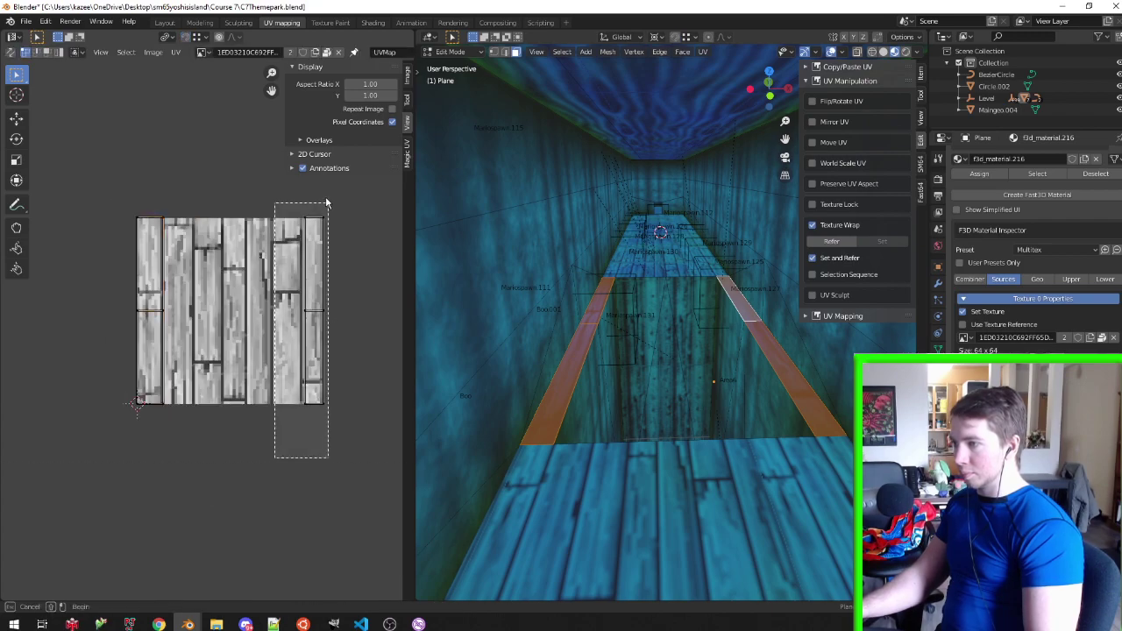
{"action": "scroll", "coordinate": [313, 232], "scroll_direction": "up", "scroll_amount": 3}
{"action": "key", "text": "g"}
{"action": "key", "text": "x"}
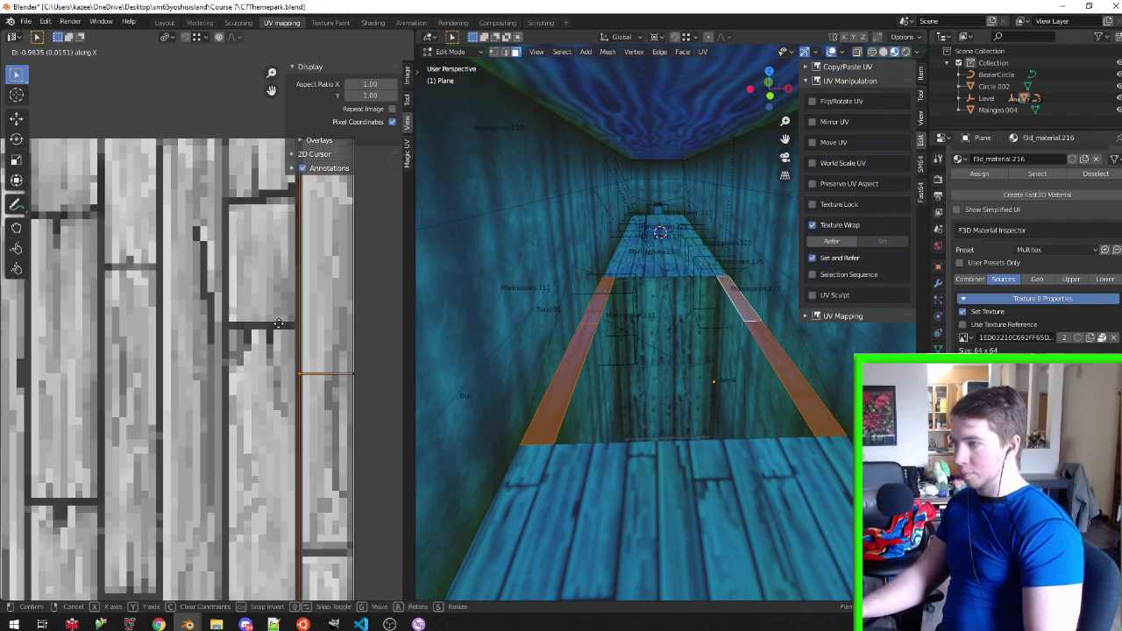
{"action": "left_click", "coordinate": [278, 324]}
Stretch the strip UVs fivefold along Y, return to object mode, and save C7Themepark.blend
{"action": "scroll", "coordinate": [273, 307], "scroll_direction": "down", "scroll_amount": 4}
{"action": "type", "text": "sy"}
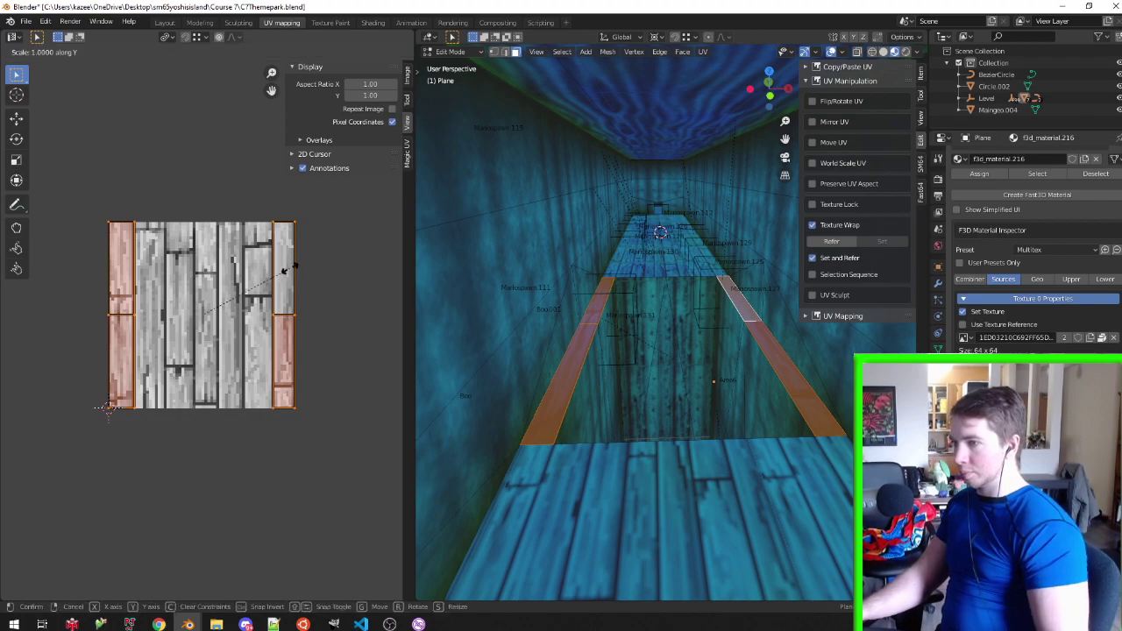
{"action": "type", "text": "5"}
{"action": "key", "text": "Return"}
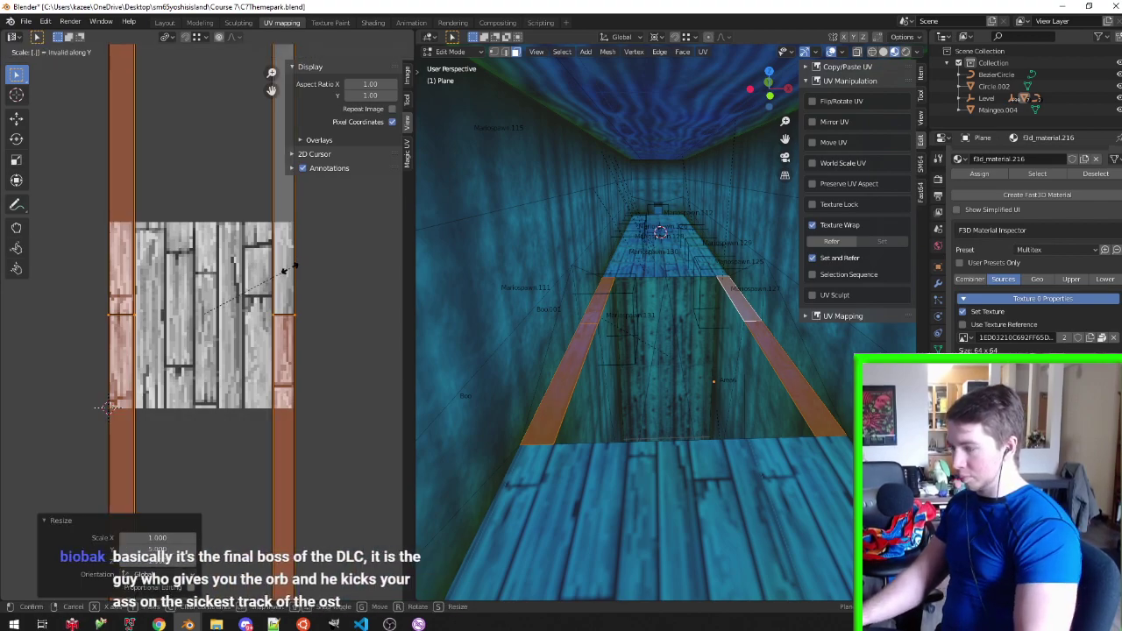
{"action": "key", "text": "Tab"}
{"action": "key", "text": "ctrl+s"}
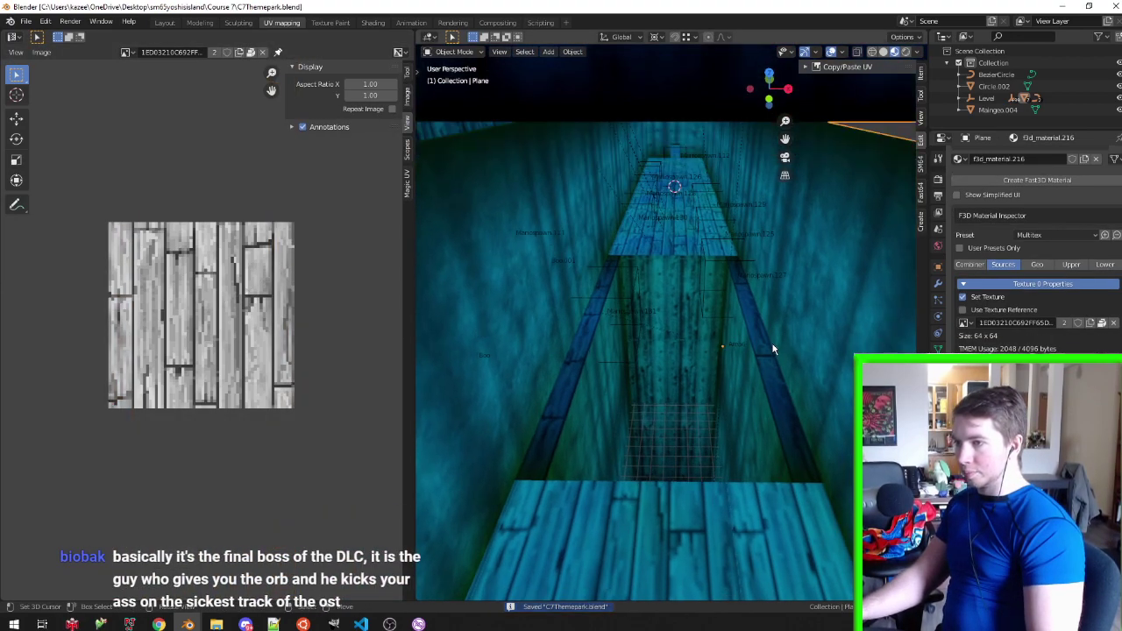
Vertex-paint both side strips a brighter blue using face-selection masking
{"action": "key", "text": "Tab"}
{"action": "key", "text": "ctrl+Tab"}
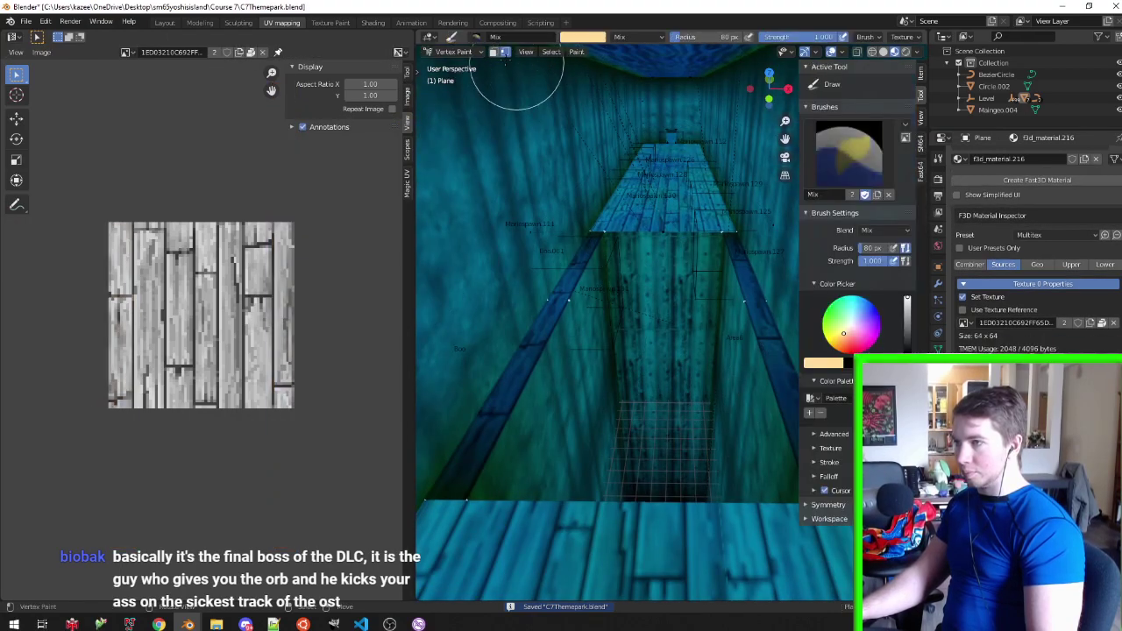
{"action": "left_click", "coordinate": [493, 52]}
{"action": "left_click", "coordinate": [594, 38]}
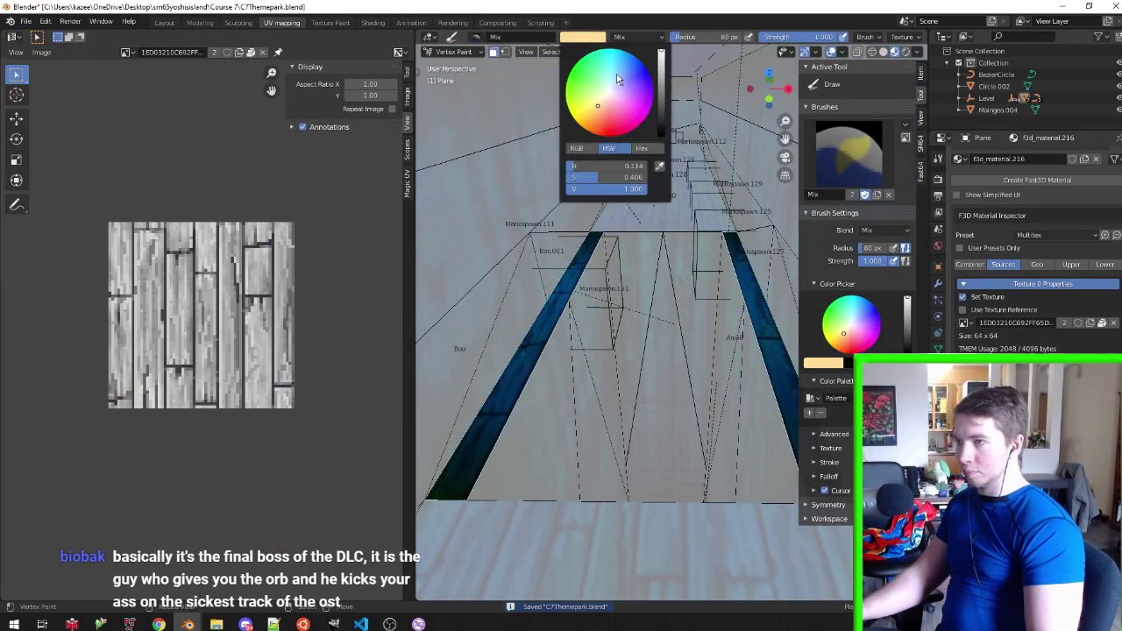
{"action": "left_click_drag", "start_coordinate": [551, 237], "coordinate": [426, 523]}
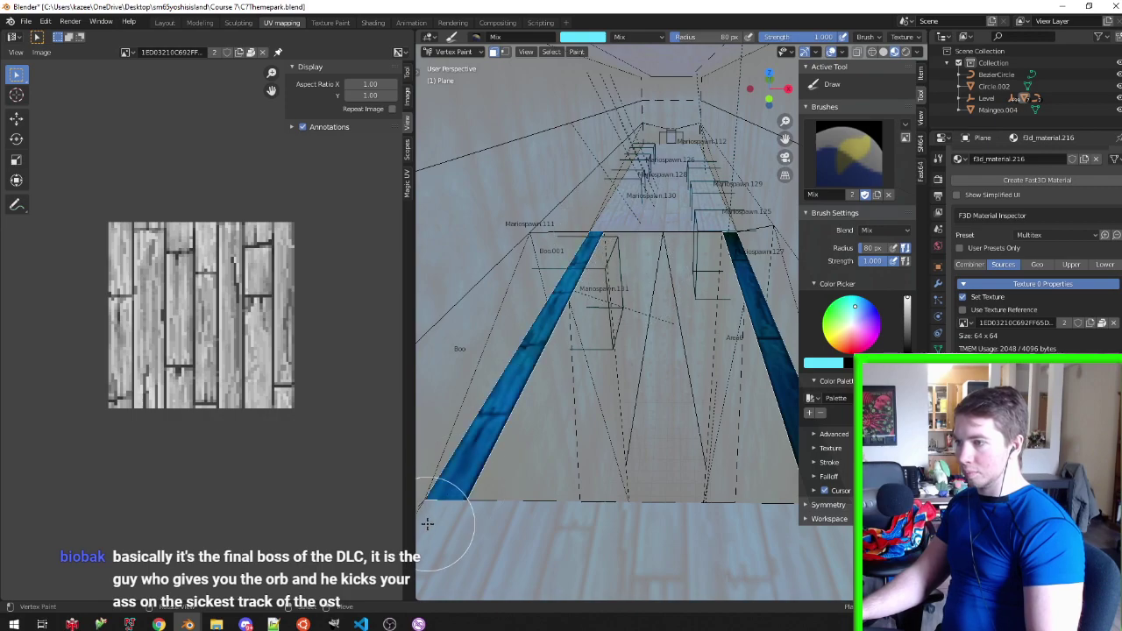
{"action": "left_click_drag", "start_coordinate": [575, 482], "coordinate": [770, 507]}
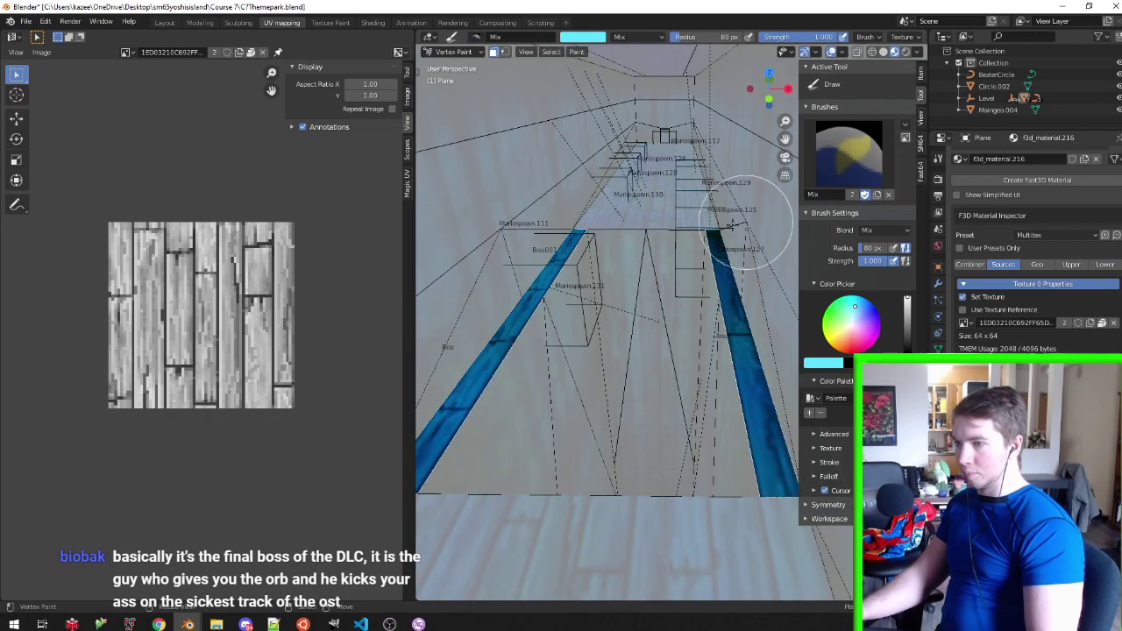
{"action": "key", "text": "ctrl+Tab"}
{"action": "middle_click_drag", "start_coordinate": [675, 242], "coordinate": [449, 431]}
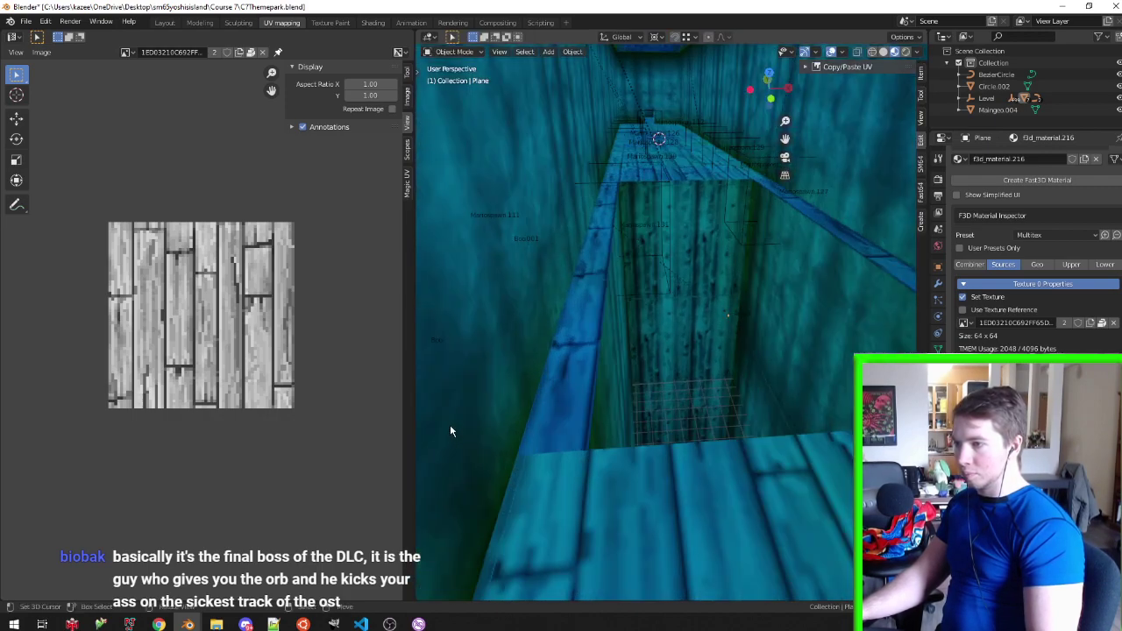
Adjust the brush colour and paint the right strip cyan
{"action": "key", "text": "ctrl+Tab"}
{"action": "left_click", "coordinate": [578, 37]}
{"action": "left_click", "coordinate": [582, 73]}
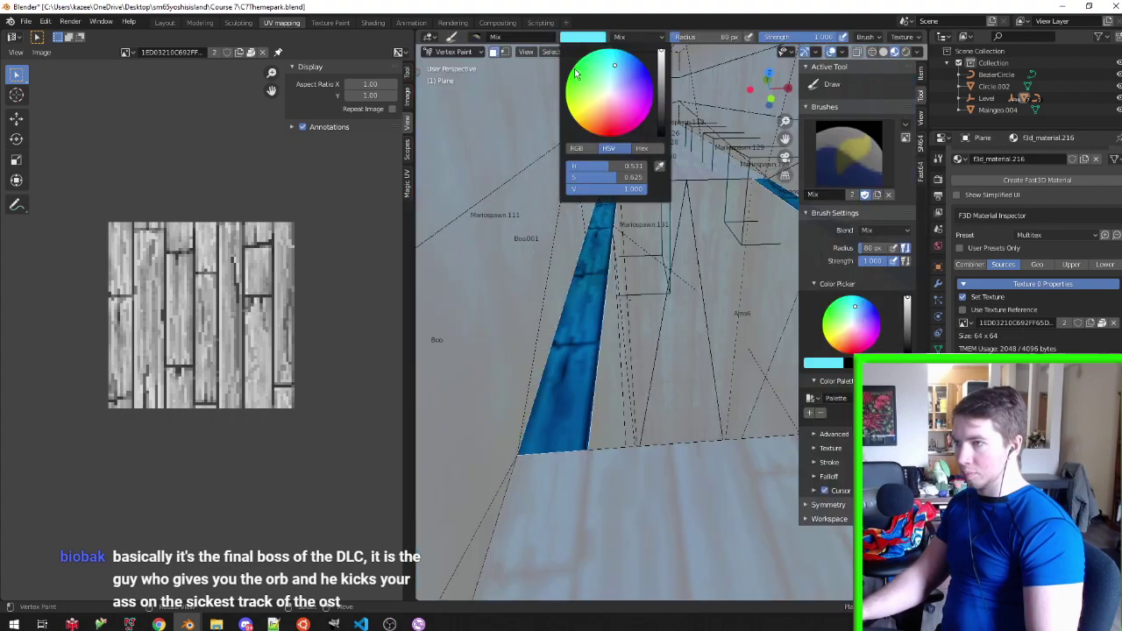
{"action": "left_click", "coordinate": [659, 100]}
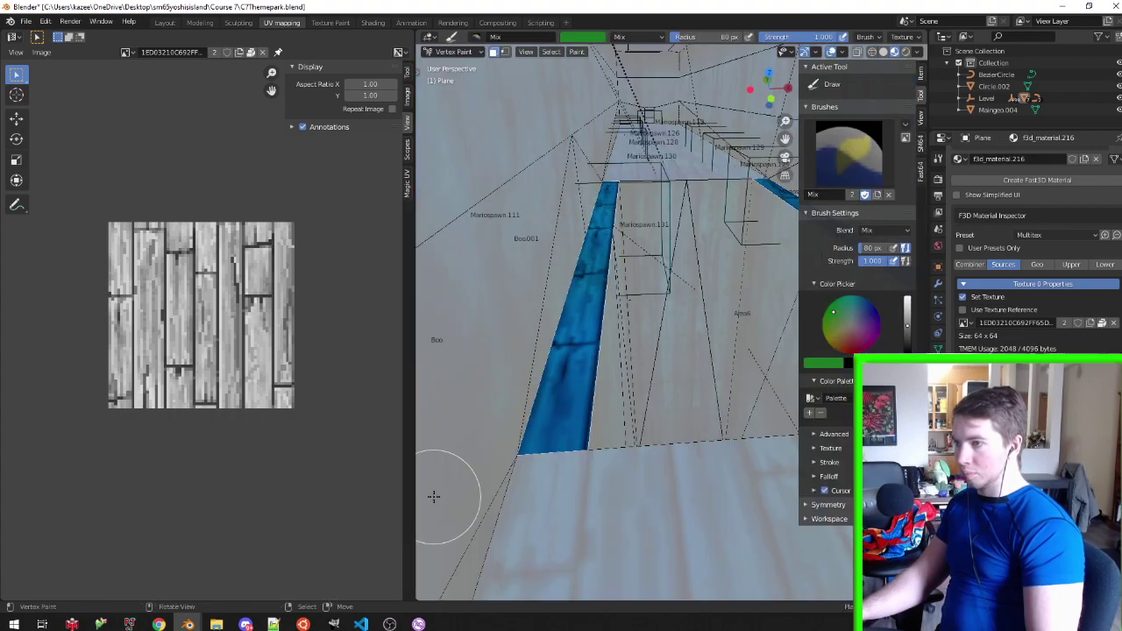
{"action": "middle_click_drag", "start_coordinate": [568, 108], "coordinate": [604, 202]}
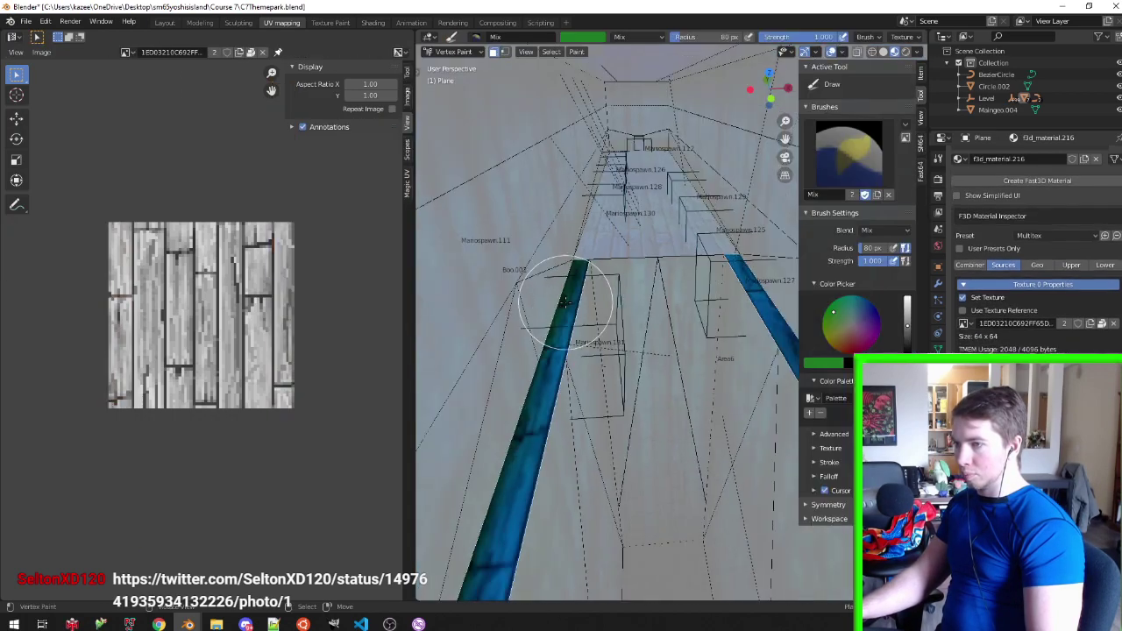
{"action": "mouse_move", "coordinate": [565, 302]}
{"action": "middle_mouse_down"}
{"action": "mouse_move", "coordinate": [601, 351]}
{"action": "mouse_move", "coordinate": [751, 438]}
{"action": "middle_mouse_up"}
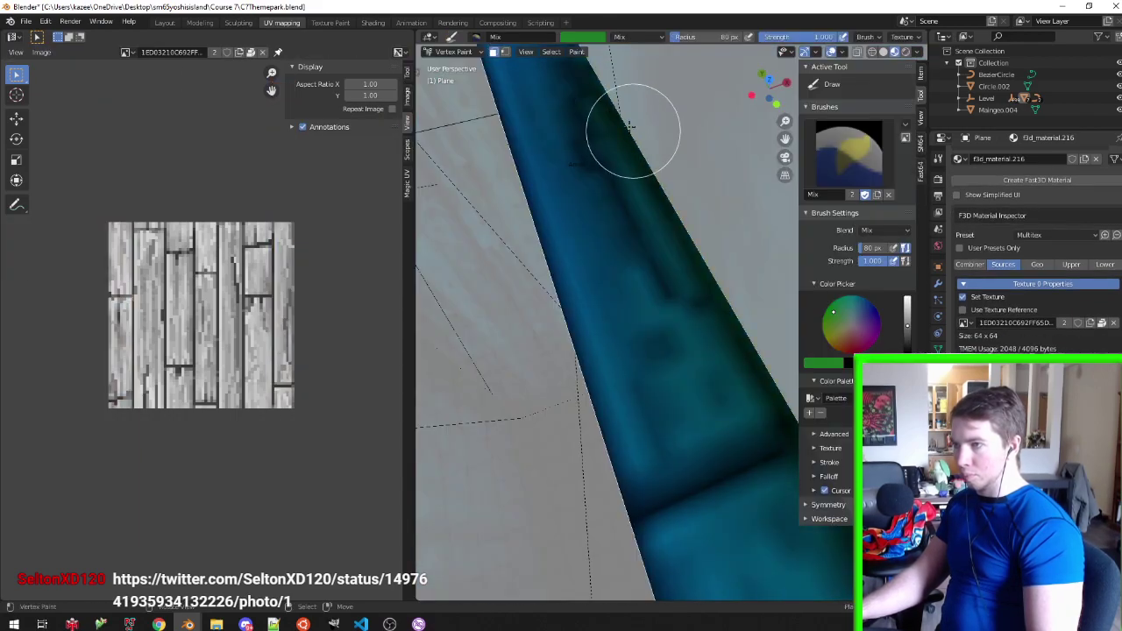
{"action": "mouse_move", "coordinate": [631, 125]}
{"action": "middle_mouse_down"}
{"action": "mouse_move", "coordinate": [726, 350]}
{"action": "mouse_move", "coordinate": [696, 220]}
{"action": "mouse_move", "coordinate": [588, 289]}
{"action": "mouse_move", "coordinate": [438, 257]}
{"action": "mouse_move", "coordinate": [657, 300]}
{"action": "mouse_move", "coordinate": [501, 446]}
{"action": "middle_mouse_up"}
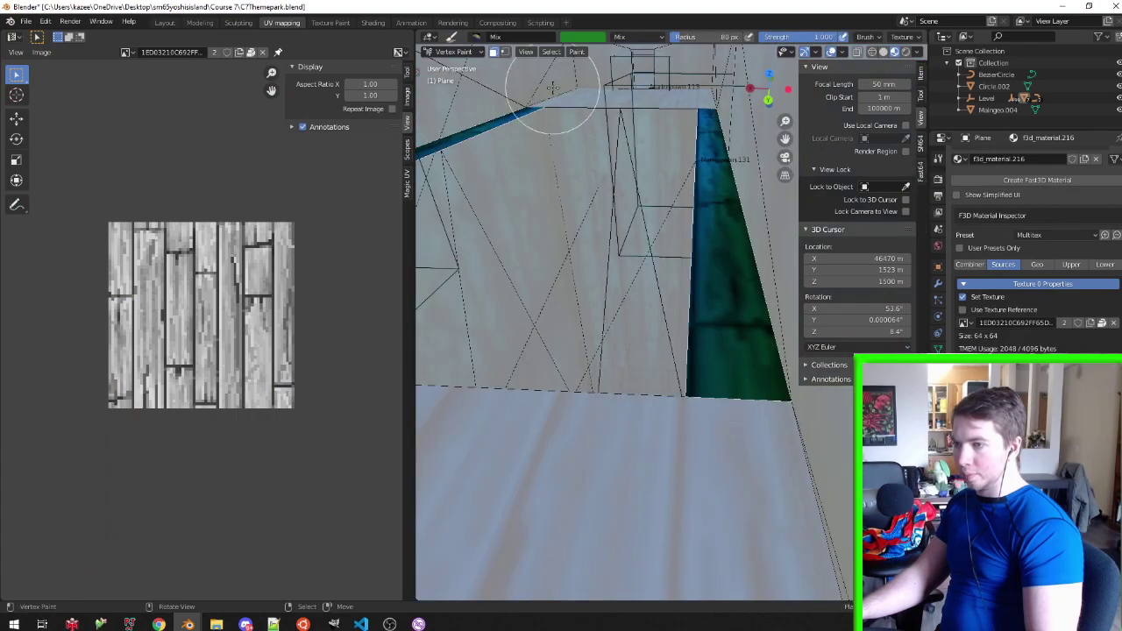
{"action": "left_click", "coordinate": [599, 38]}
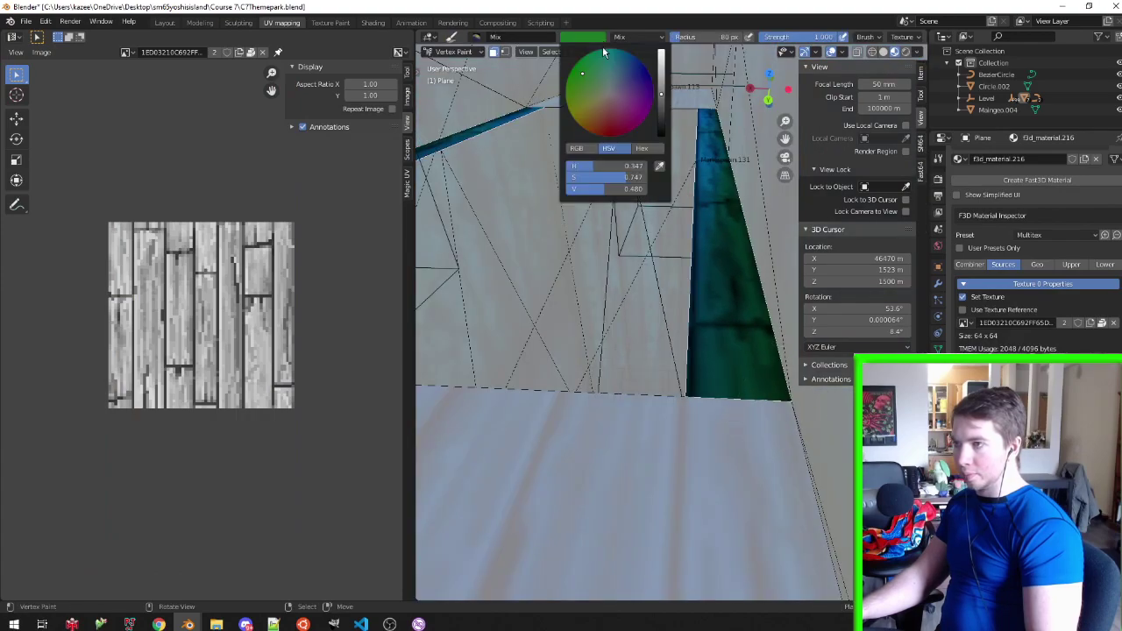
{"action": "left_click_drag", "start_coordinate": [701, 339], "coordinate": [675, 350]}
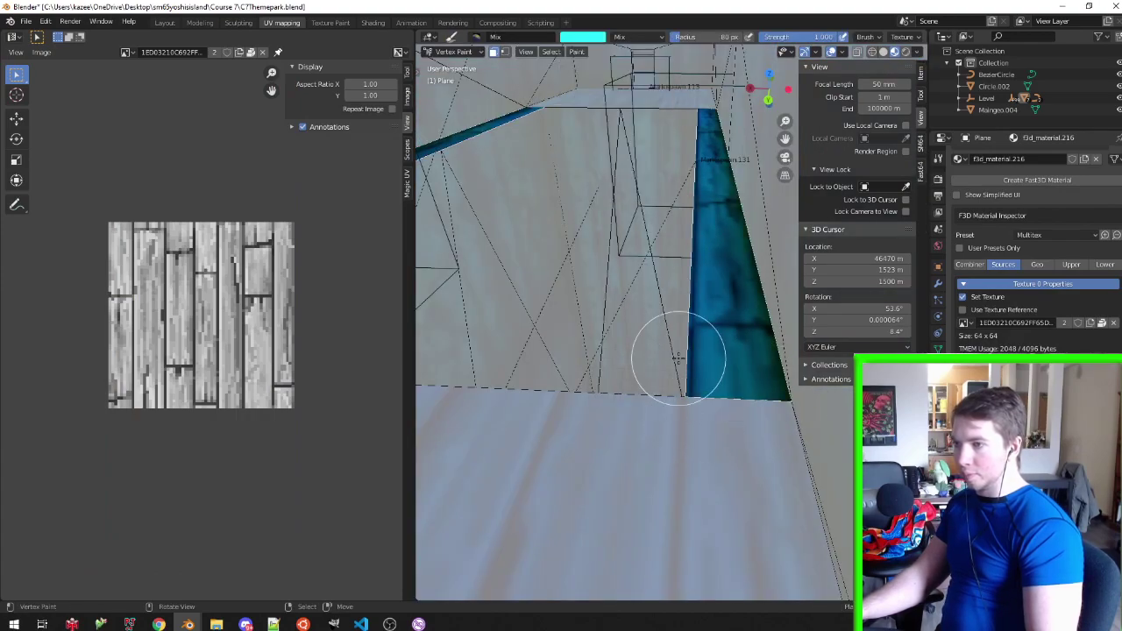
Save the level file, select the Level object, and switch to the browser
{"action": "mouse_move", "coordinate": [607, 223]}
{"action": "middle_mouse_down"}
{"action": "mouse_move", "coordinate": [632, 258]}
{"action": "mouse_move", "coordinate": [691, 252]}
{"action": "middle_mouse_up"}
{"action": "key", "text": "ctrl+s"}
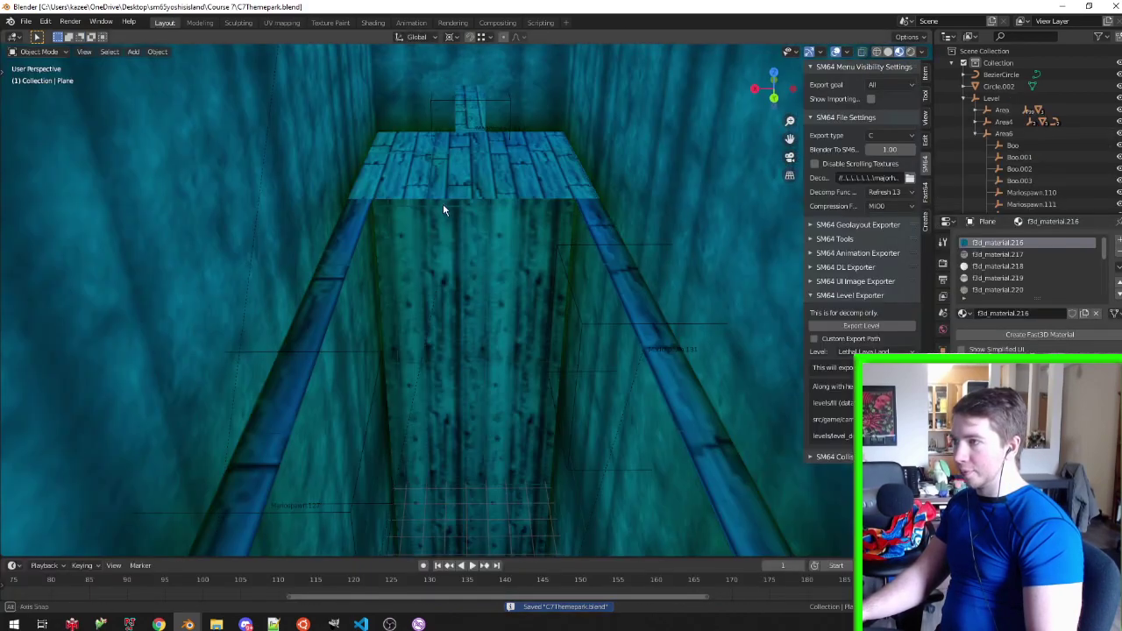
{"action": "middle_click_drag", "start_coordinate": [442, 211], "coordinate": [473, 200]}
{"action": "left_click", "coordinate": [989, 99]}
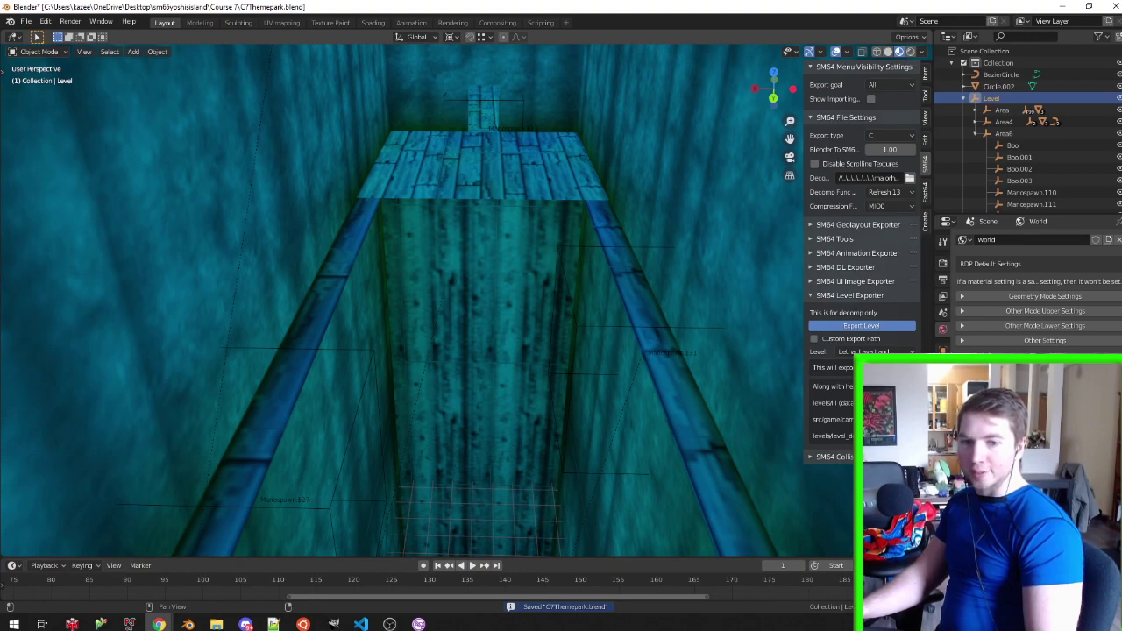
{"action": "key", "text": "alt+Tab"}
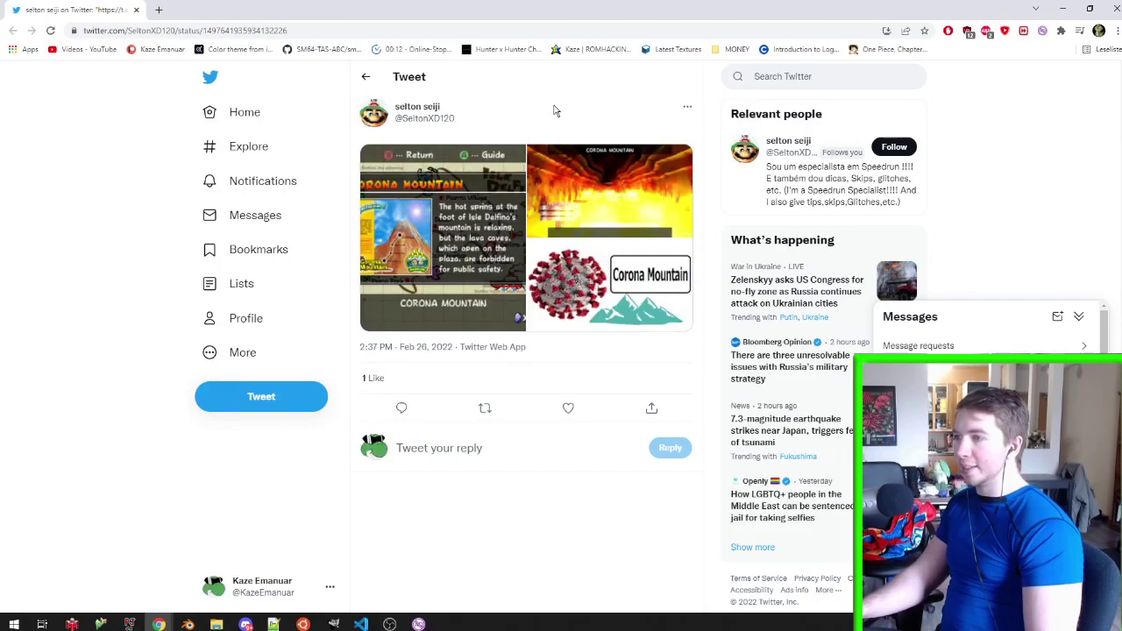
View the tweet's photos full size one by one, then return to Blender
{"action": "left_click", "coordinate": [439, 202]}
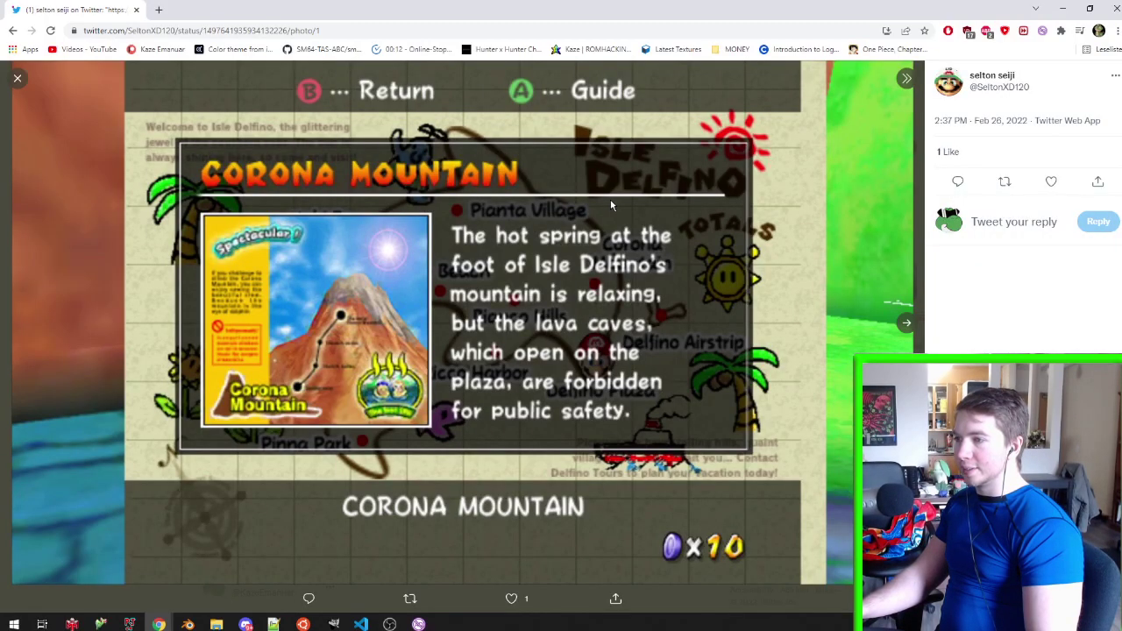
{"action": "key", "text": "Right"}
{"action": "key", "text": "Right"}
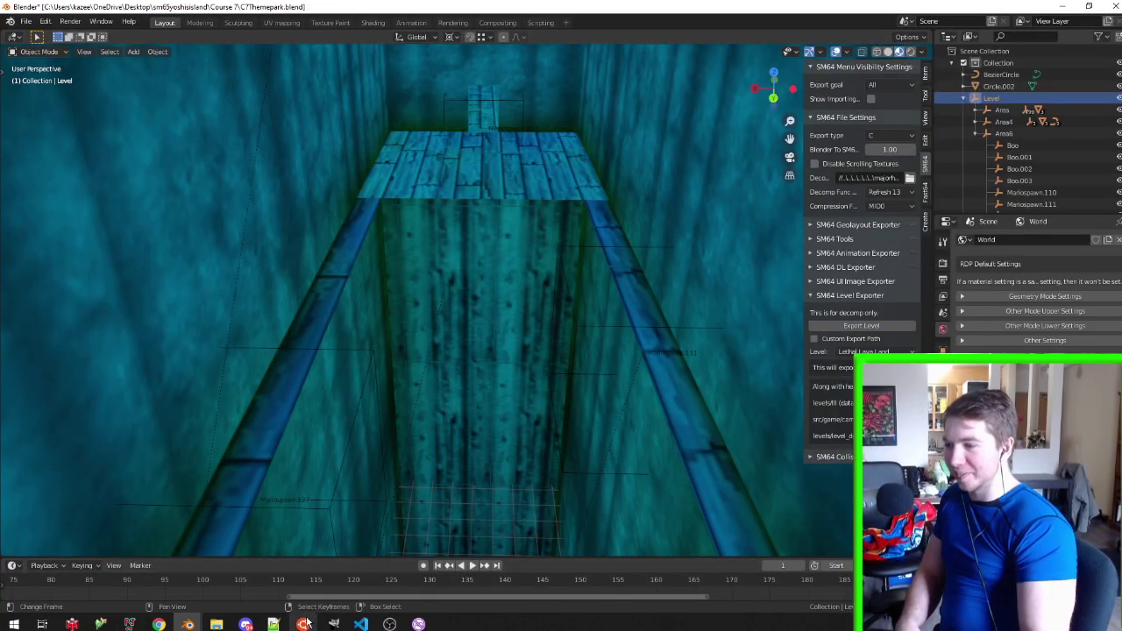
{"action": "left_click", "coordinate": [419, 624]}
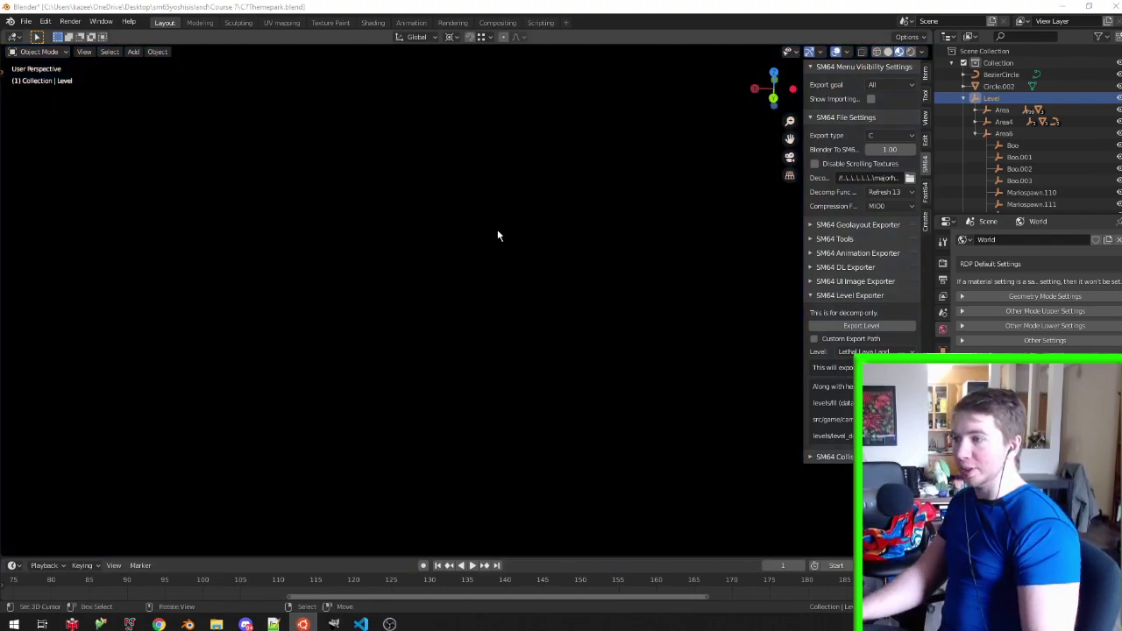
Paint the Plane's left strip teal in Vertex Paint, undoing an accidental whole-plane fill
{"action": "middle_click_drag", "start_coordinate": [450, 344], "coordinate": [318, 291]}
{"action": "left_click", "coordinate": [339, 308]}
{"action": "key", "text": "Tab"}
{"action": "key", "text": "Tab"}
{"action": "key", "text": "ctrl+Tab"}
{"action": "left_click", "coordinate": [163, 37]}
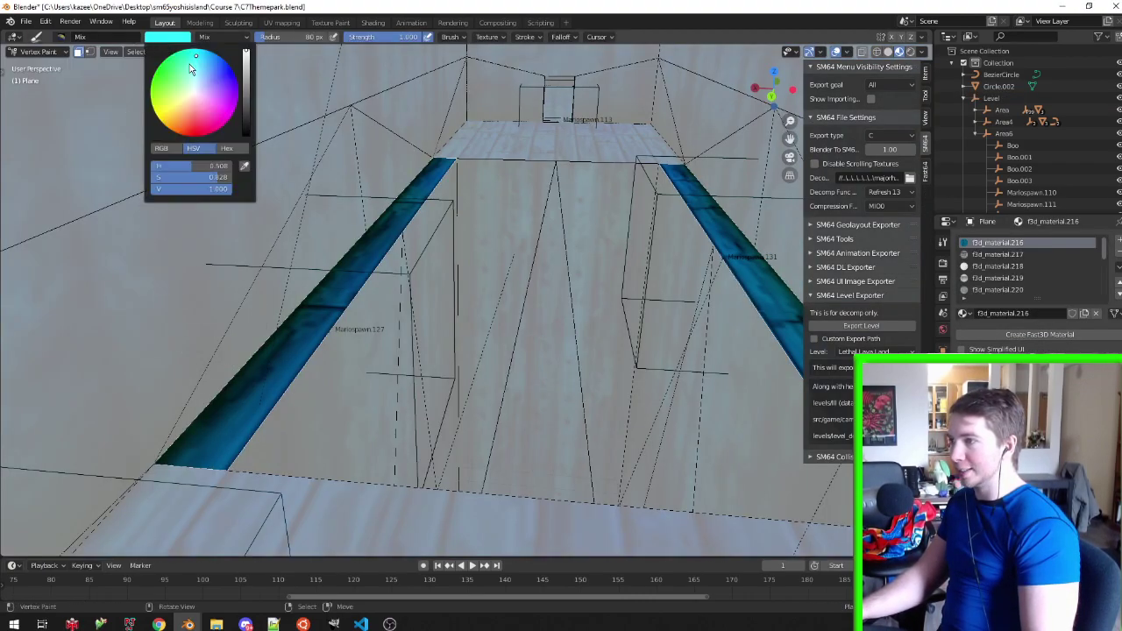
{"action": "middle_click_drag", "start_coordinate": [237, 263], "coordinate": [211, 496]}
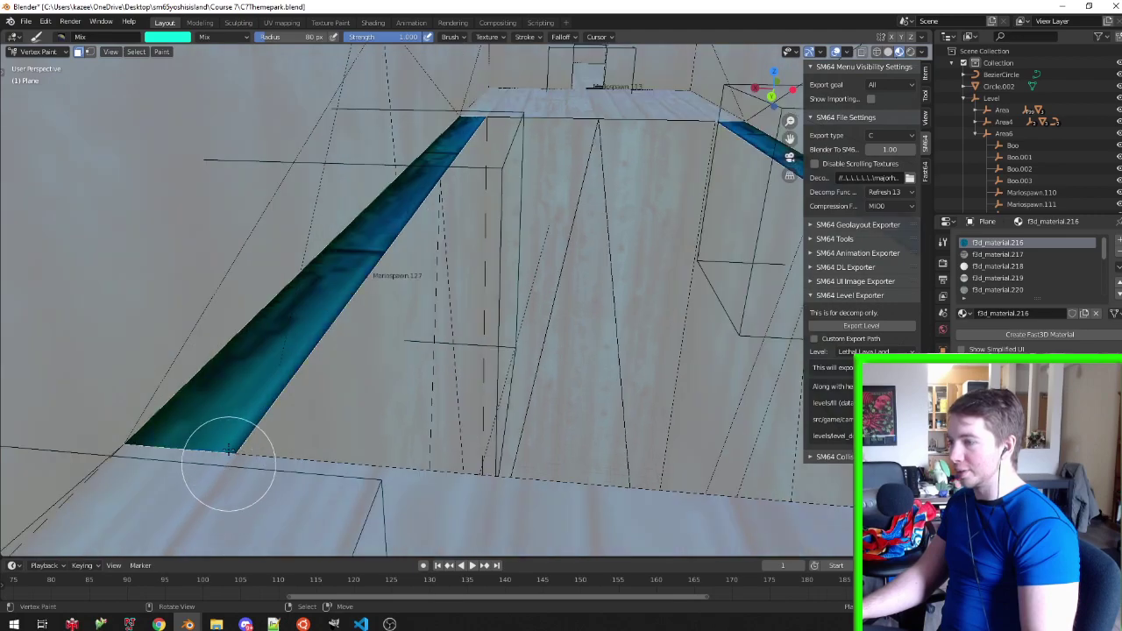
{"action": "key", "text": "shift+k"}
{"action": "key", "text": "ctrl+z"}
Set the brush colour to white and inspect the painted strips from several angles
{"action": "left_click", "coordinate": [201, 23]}
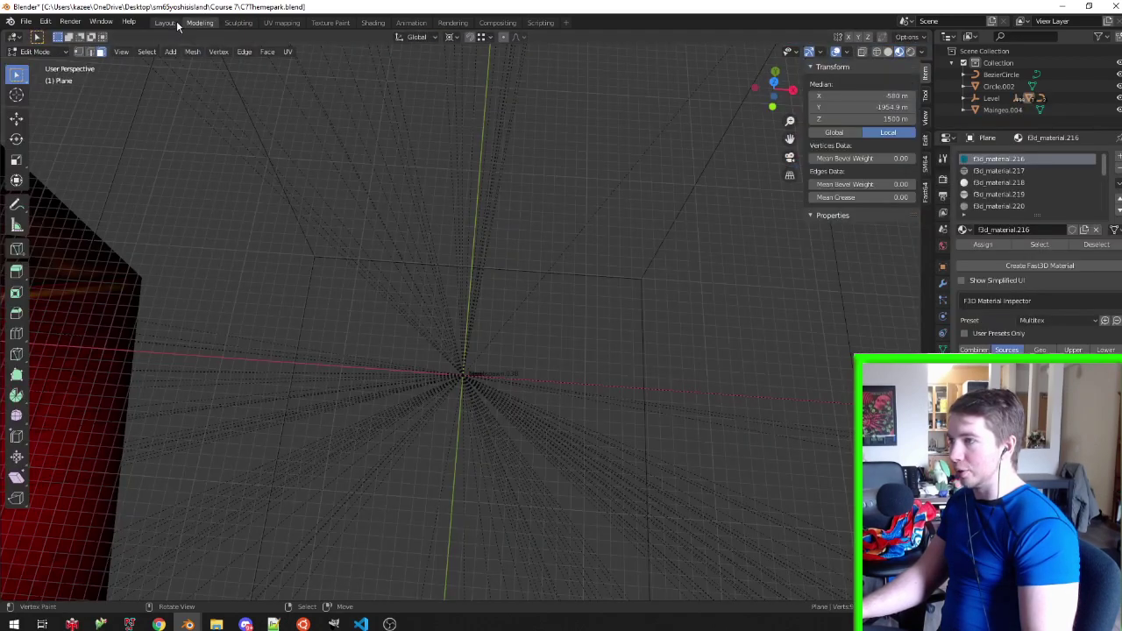
{"action": "left_click", "coordinate": [164, 23]}
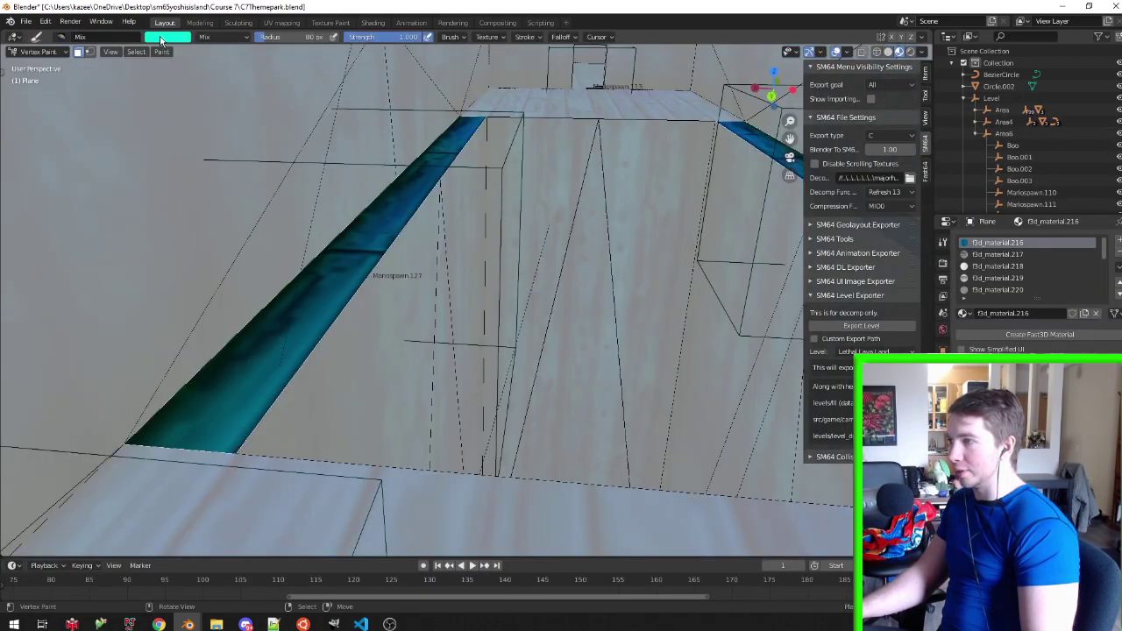
{"action": "left_click", "coordinate": [161, 38]}
{"action": "left_click_drag", "start_coordinate": [213, 182], "coordinate": [149, 183]}
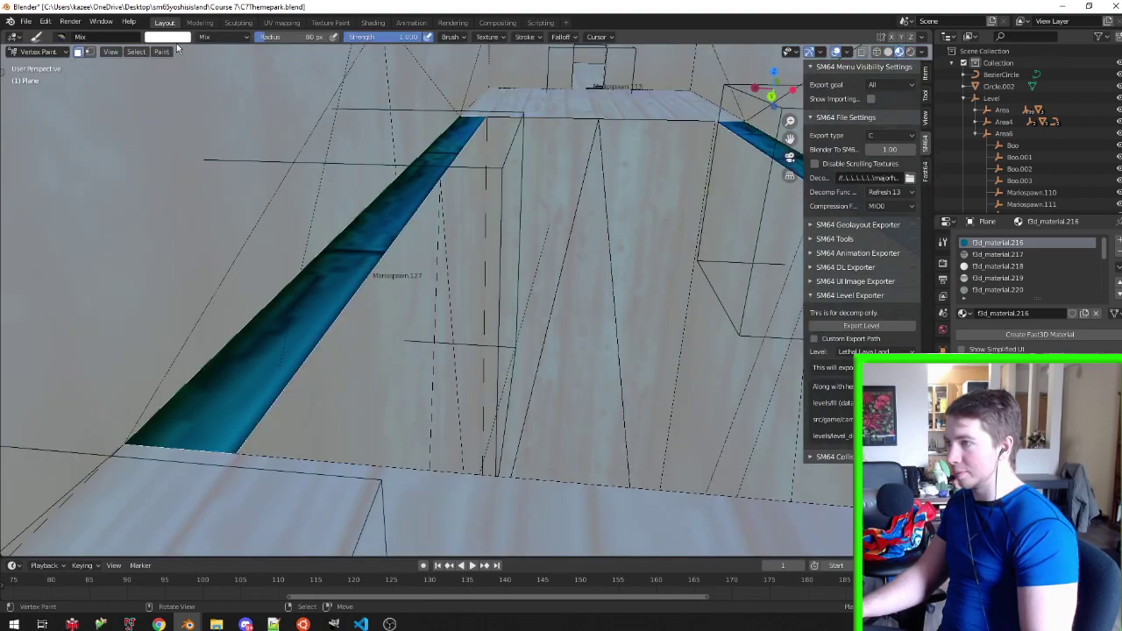
{"action": "left_click", "coordinate": [942, 295]}
{"action": "mouse_move", "coordinate": [218, 446]}
{"action": "middle_mouse_down"}
{"action": "mouse_move", "coordinate": [362, 376]}
{"action": "mouse_move", "coordinate": [500, 439]}
{"action": "mouse_move", "coordinate": [526, 476]}
{"action": "middle_mouse_up"}
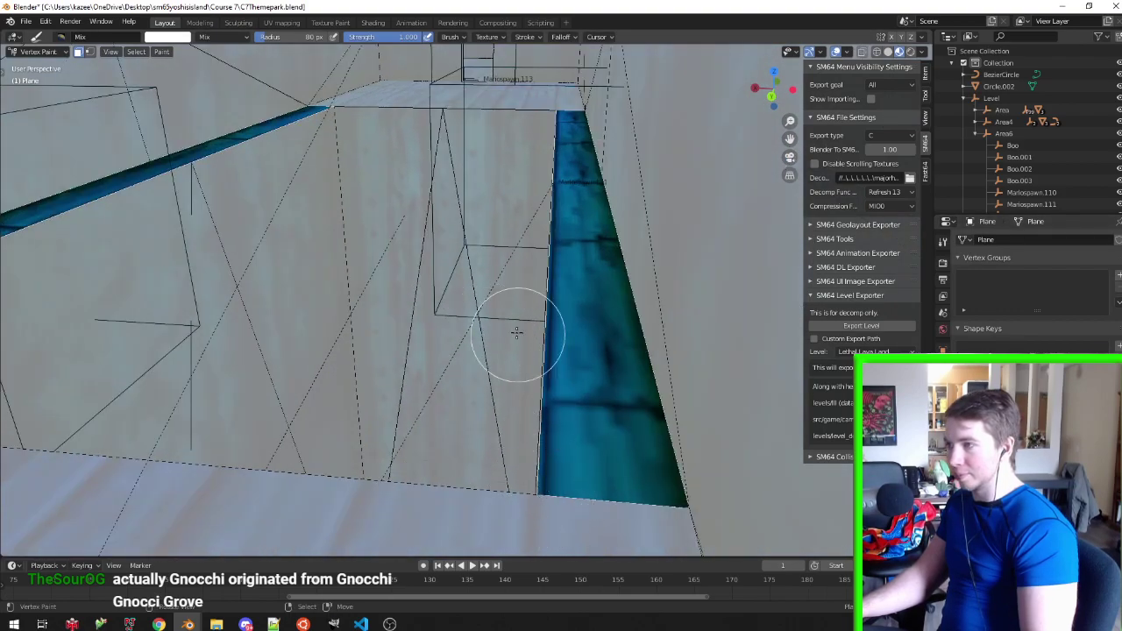
{"action": "mouse_move", "coordinate": [533, 513]}
{"action": "middle_mouse_down"}
{"action": "mouse_move", "coordinate": [539, 263]}
{"action": "mouse_move", "coordinate": [621, 235]}
{"action": "mouse_move", "coordinate": [676, 363]}
{"action": "mouse_move", "coordinate": [694, 350]}
{"action": "middle_mouse_up"}
{"action": "scroll", "coordinate": [642, 370], "scroll_direction": "up", "scroll_amount": 2}
{"action": "mouse_move", "coordinate": [681, 388]}
{"action": "middle_mouse_down"}
{"action": "mouse_move", "coordinate": [312, 301]}
{"action": "mouse_move", "coordinate": [546, 416]}
{"action": "middle_mouse_up"}
Check the textured corridor strips, save the level file, and select the Level object
{"action": "key", "text": "ctrl+Tab"}
{"action": "key", "text": "ctrl+s"}
{"action": "key", "text": "ctrl+Tab"}
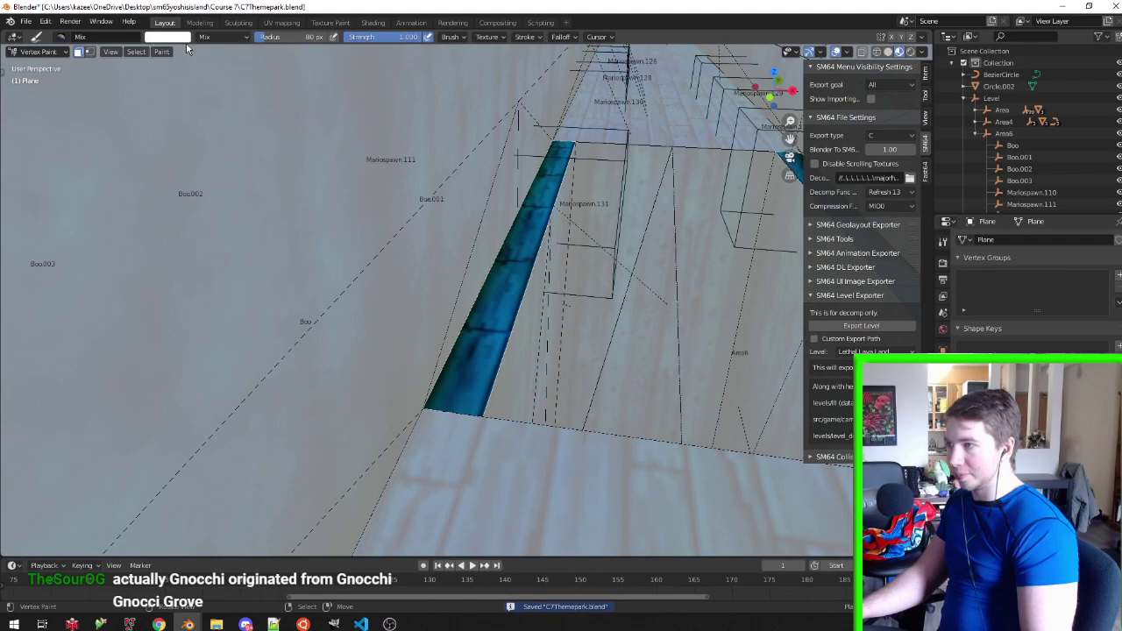
{"action": "left_click", "coordinate": [185, 39]}
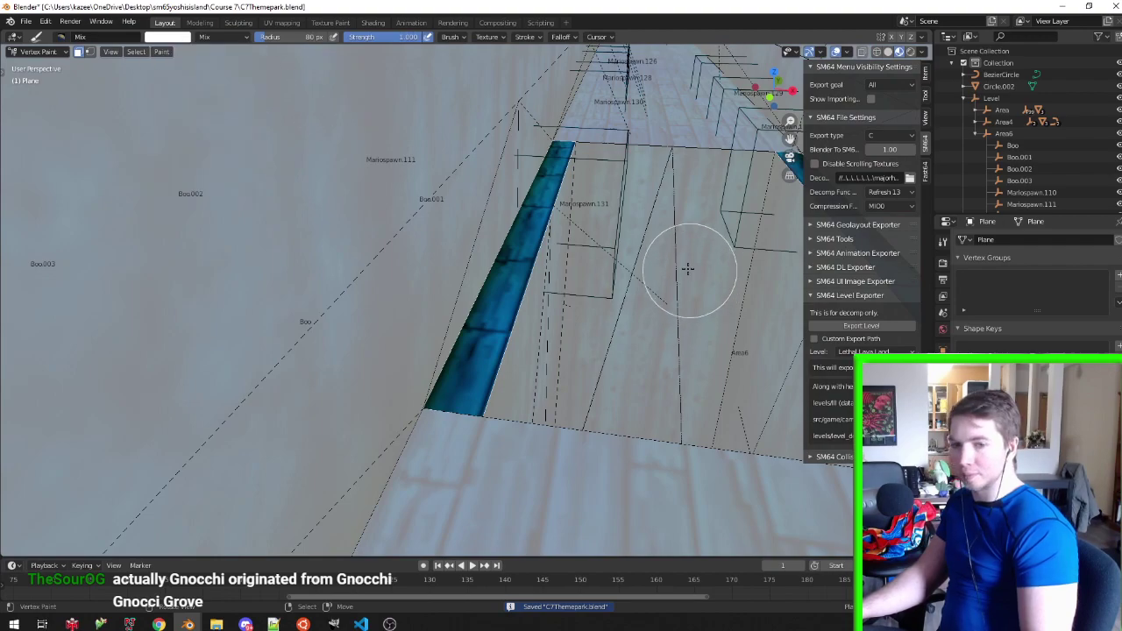
{"action": "key", "text": "ctrl+Tab"}
{"action": "mouse_move", "coordinate": [688, 263]}
{"action": "middle_mouse_down"}
{"action": "mouse_move", "coordinate": [331, 272]}
{"action": "mouse_move", "coordinate": [381, 230]}
{"action": "middle_mouse_up"}
{"action": "key", "text": "ctrl+s"}
{"action": "left_click", "coordinate": [999, 98]}
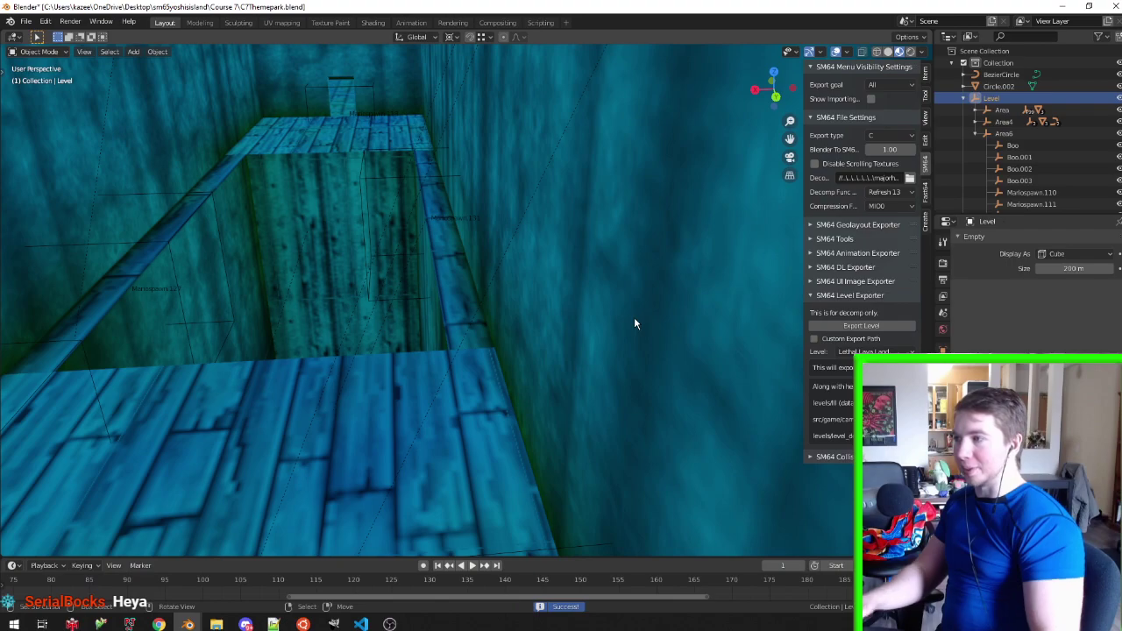
Select the Plane's left wedge face in Edit Mode, cancelling the attempted X scalings
{"action": "left_click", "coordinate": [207, 279]}
{"action": "key", "text": "Tab"}
{"action": "scroll", "coordinate": [182, 280], "scroll_direction": "up", "scroll_amount": 2}
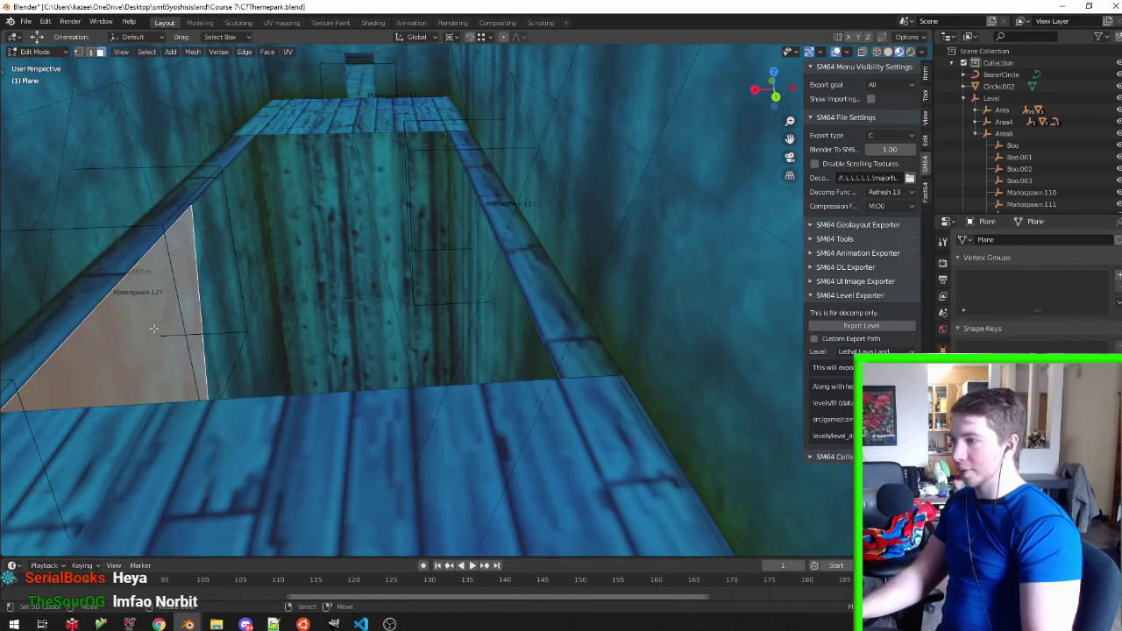
{"action": "left_click", "coordinate": [241, 280]}
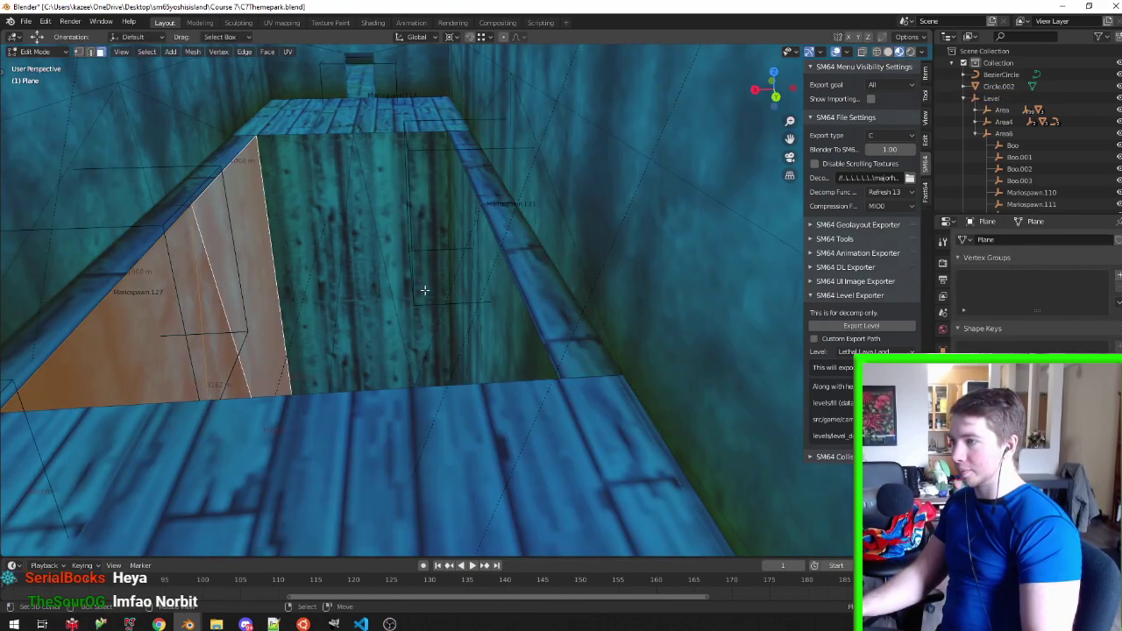
{"action": "key", "text": "s"}
{"action": "key", "text": "x"}
{"action": "type", "text": "10"}
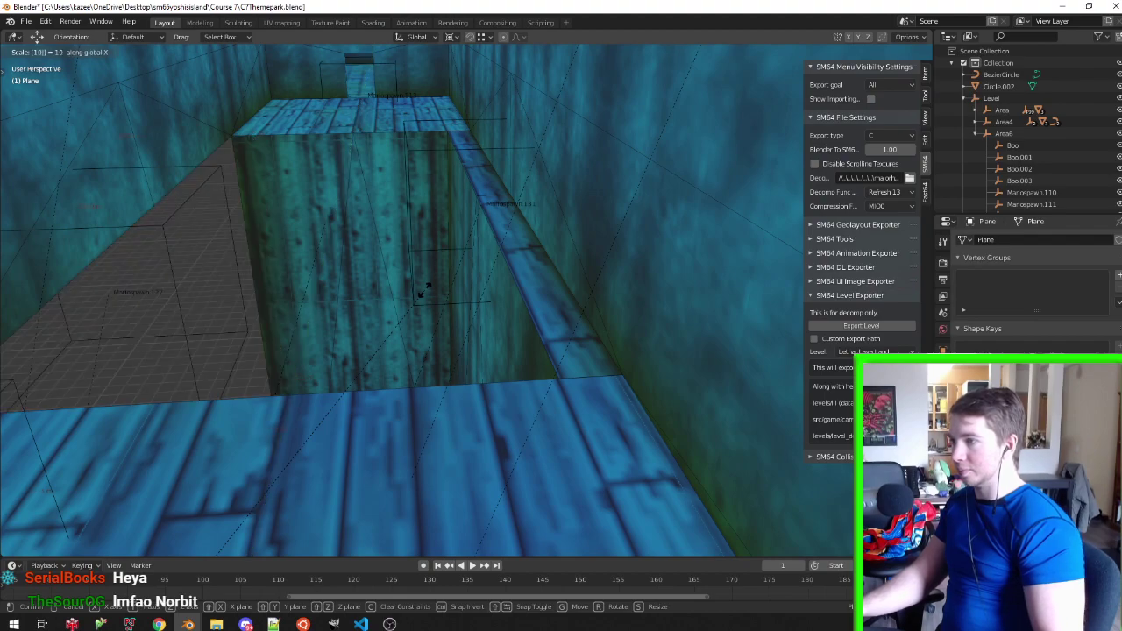
{"action": "type", "text": "0"}
{"action": "key", "text": "Escape"}
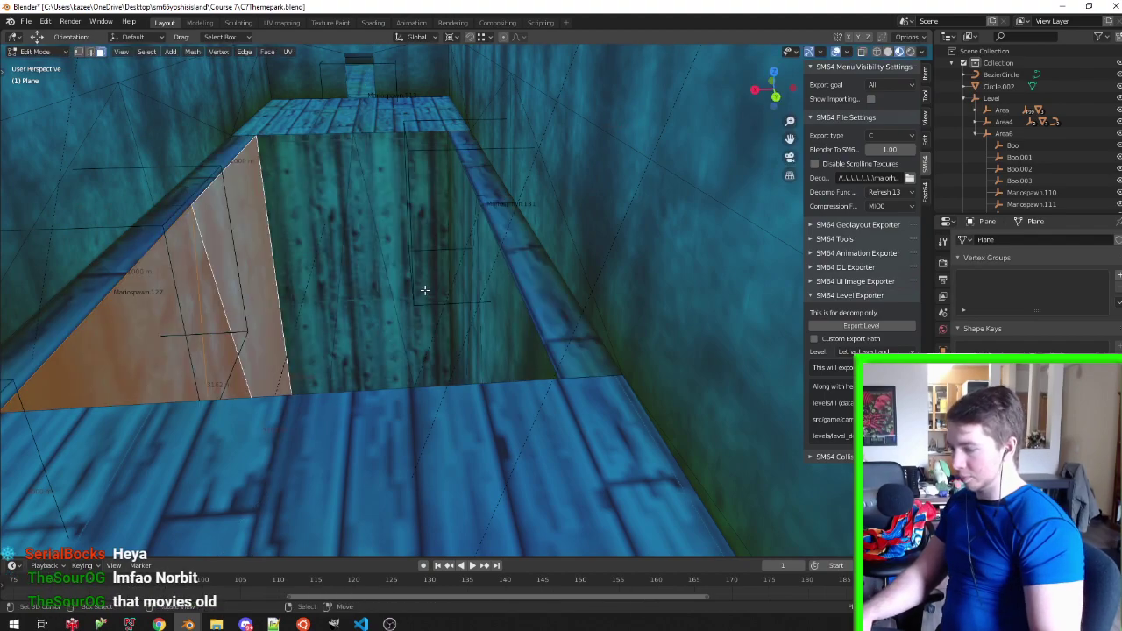
{"action": "type", "text": "sx1"}
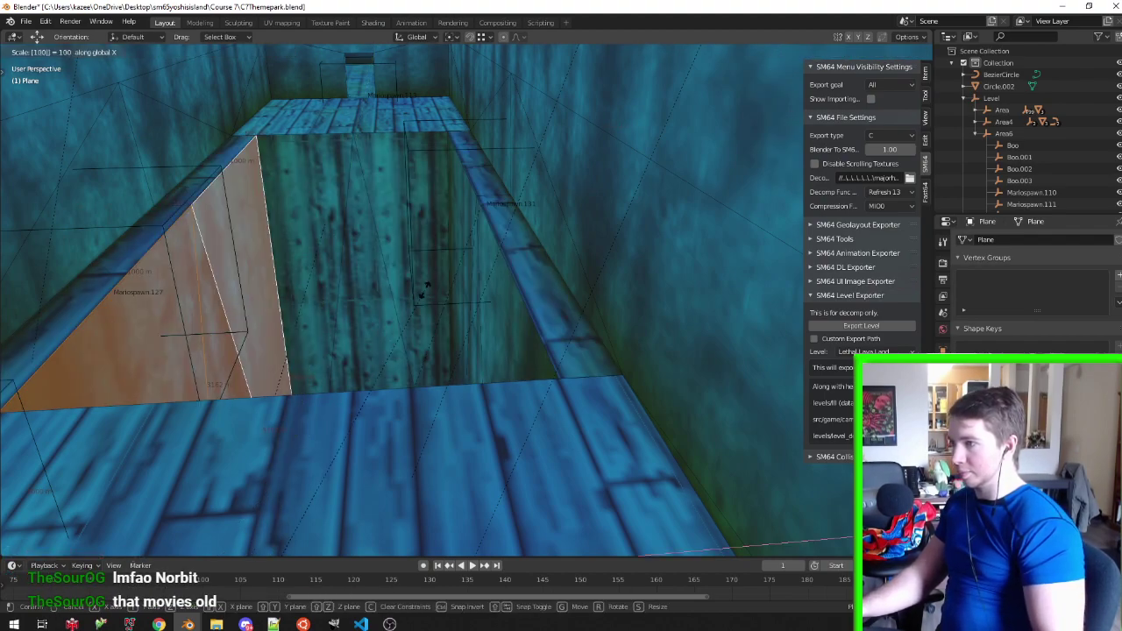
{"action": "key", "text": "Escape"}
Move the left wedge face 100 along X and the right wedge face 100 along Y
{"action": "middle_click_drag", "start_coordinate": [423, 289], "coordinate": [243, 322]}
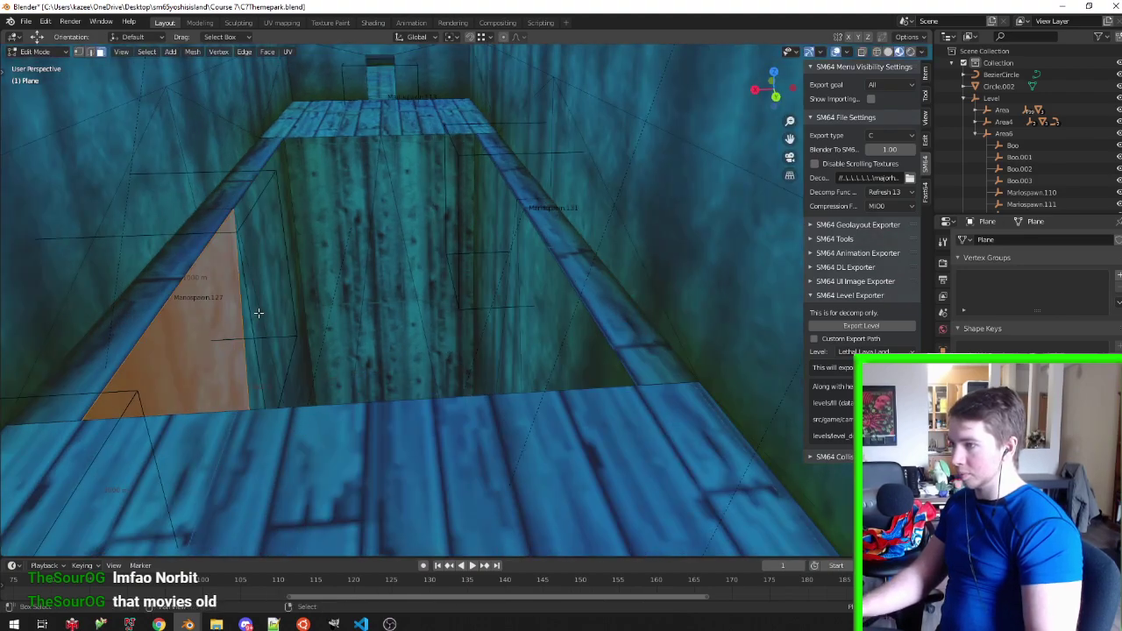
{"action": "key", "text": "g"}
{"action": "key", "text": "x"}
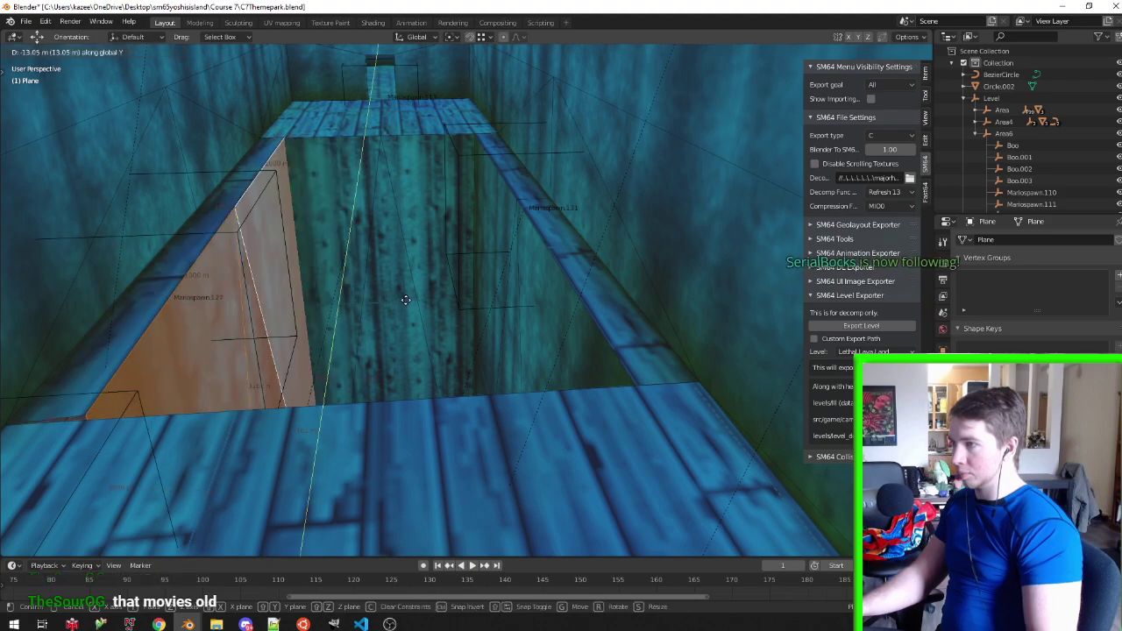
{"action": "type", "text": "100"}
{"action": "key", "text": "Return"}
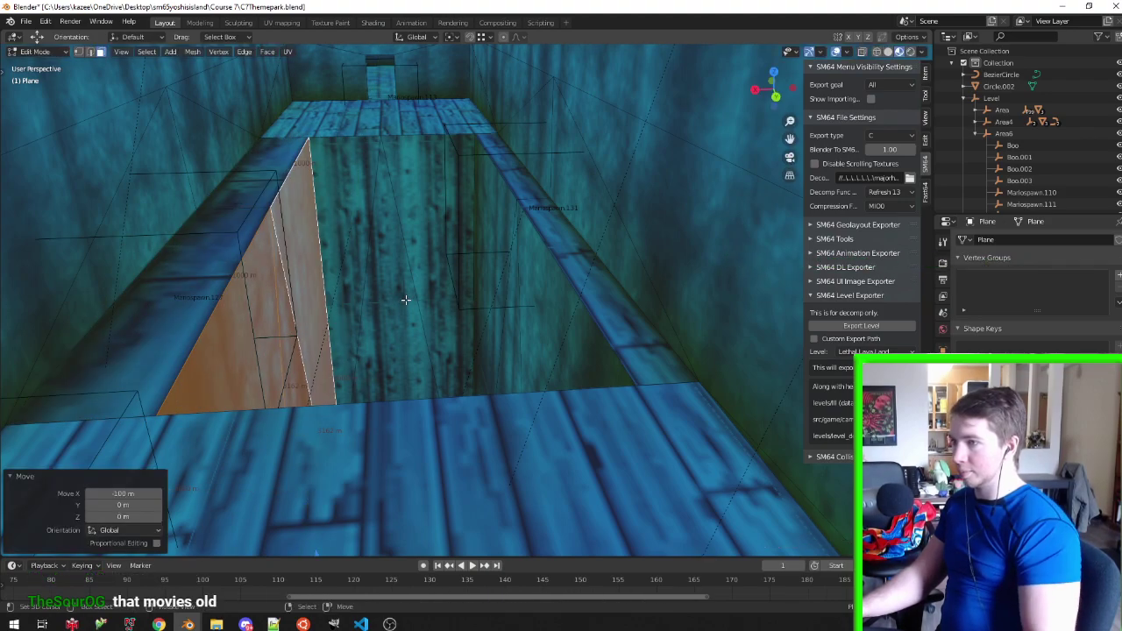
{"action": "left_click", "coordinate": [553, 289]}
{"action": "key", "text": "g"}
{"action": "type", "text": "y"}
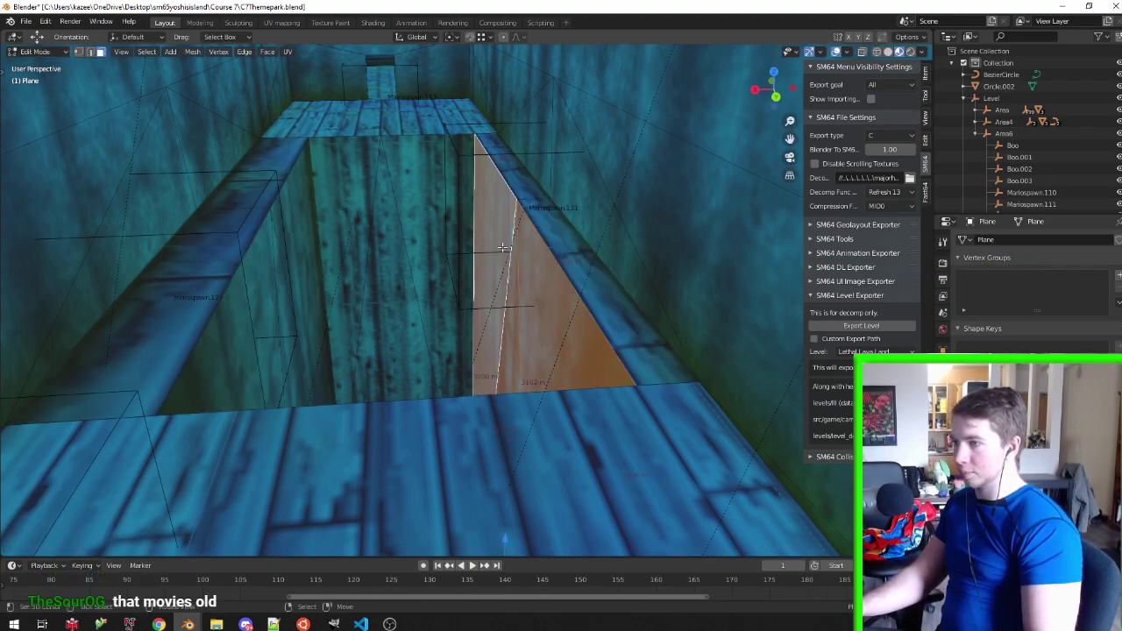
{"action": "type", "text": "100"}
{"action": "key", "text": "Return"}
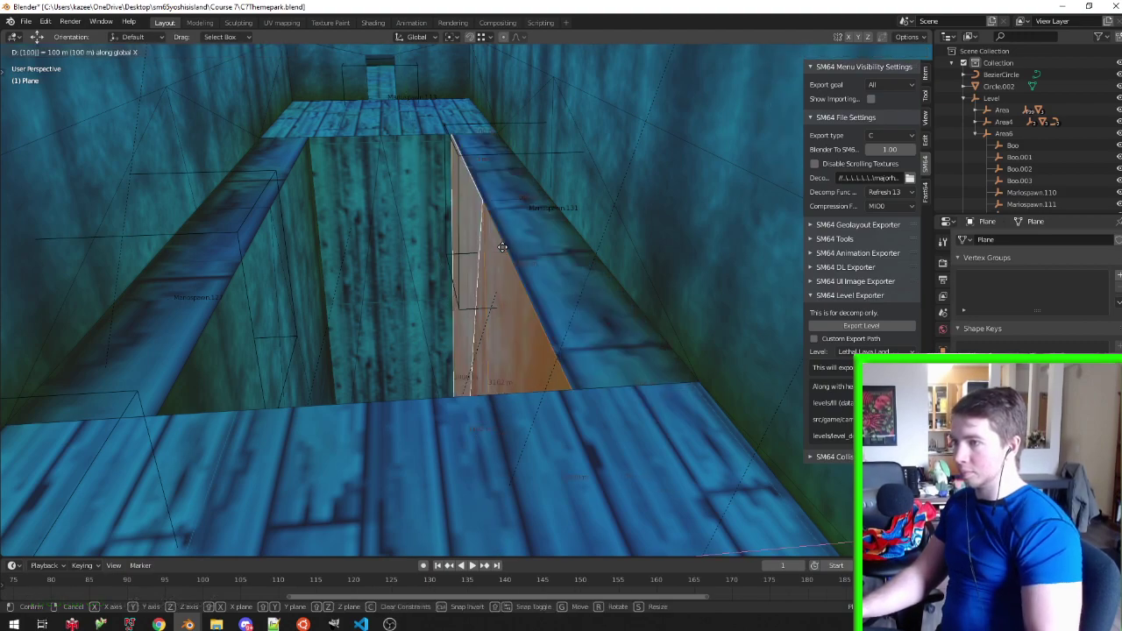
Select both long ledge strips and save C7Themepark.blend
{"action": "left_click", "coordinate": [478, 167]}
{"action": "left_click", "coordinate": [631, 368], "text": "ctrl"}
{"action": "left_click", "coordinate": [263, 158], "text": "shift"}
{"action": "left_click", "coordinate": [79, 403], "text": "ctrl"}
{"action": "key", "text": "ctrl+s"}
{"action": "left_click", "coordinate": [282, 22]}
Slide the left strip's UVs horizontally (about -0.157 on X) across the wood texture
{"action": "left_click", "coordinate": [145, 412]}
{"action": "left_click_drag", "start_coordinate": [123, 570], "coordinate": [159, 150]}
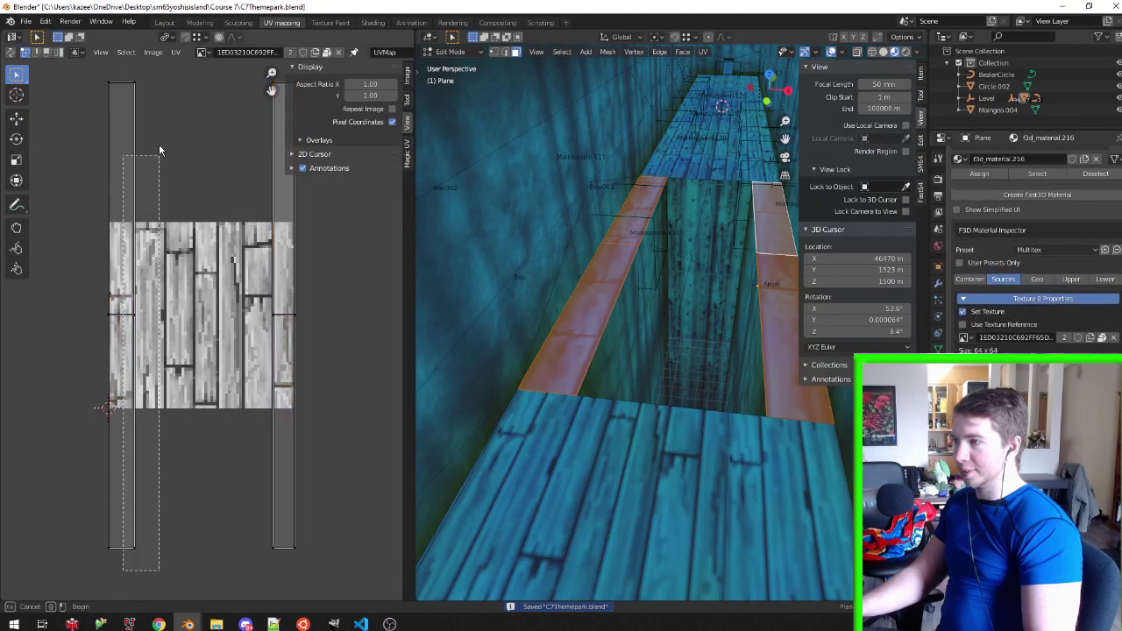
{"action": "scroll", "coordinate": [140, 251], "scroll_direction": "up", "scroll_amount": 3}
{"action": "key", "text": "g"}
{"action": "key", "text": "x"}
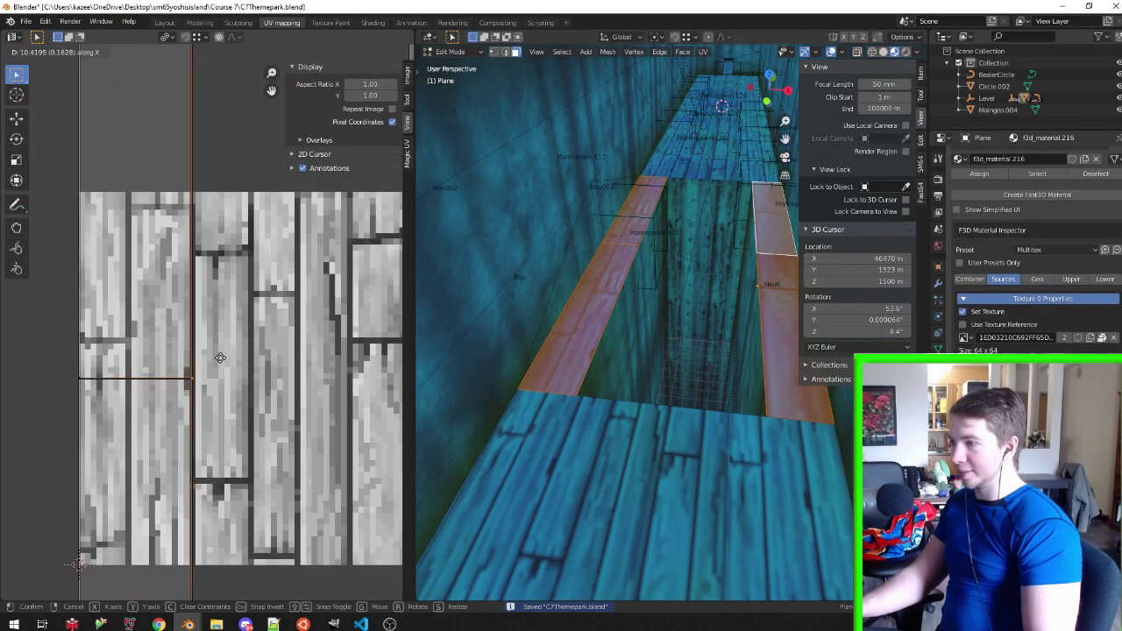
{"action": "left_click", "coordinate": [220, 357]}
{"action": "scroll", "coordinate": [292, 366], "scroll_direction": "down", "scroll_amount": 3}
Slide the right strip's UVs horizontally by the same amount
{"action": "left_click_drag", "start_coordinate": [289, 517], "coordinate": [270, 118]}
{"action": "scroll", "coordinate": [252, 319], "scroll_direction": "up", "scroll_amount": 3}
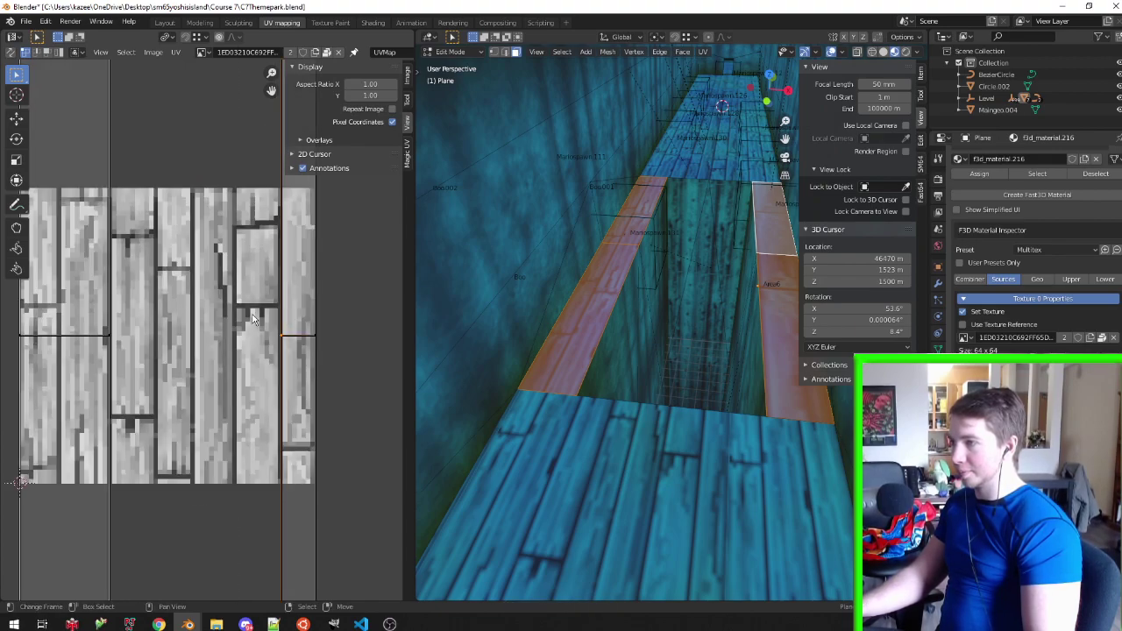
{"action": "scroll", "coordinate": [252, 318], "scroll_direction": "up", "scroll_amount": 3}
{"action": "key", "text": "g"}
{"action": "key", "text": "x"}
{"action": "left_click", "coordinate": [342, 357]}
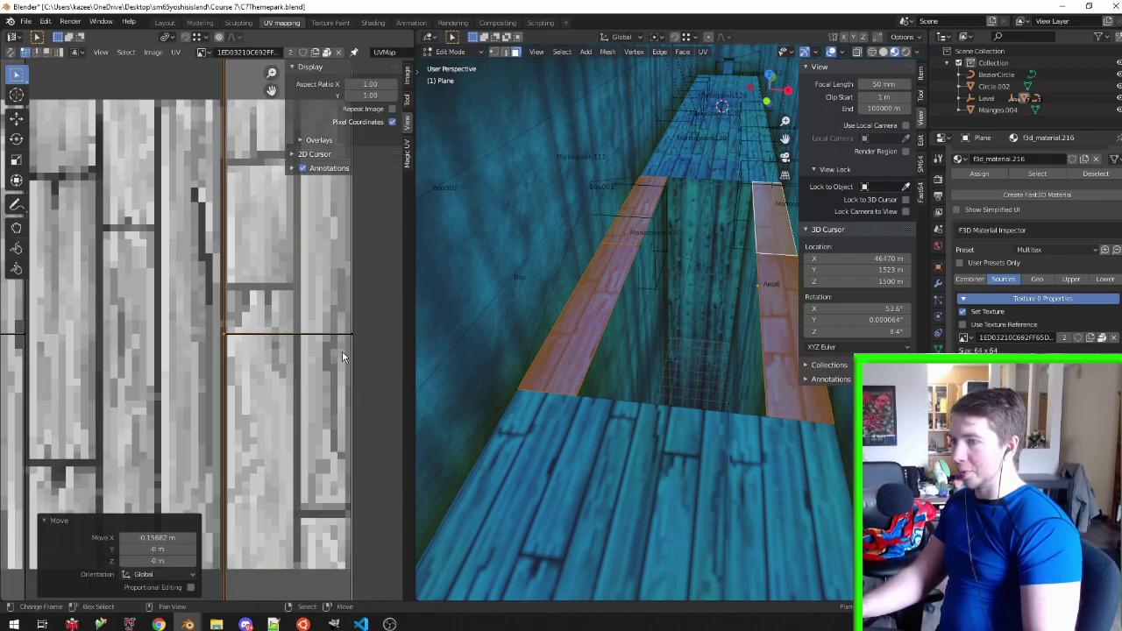
Leave Edit Mode, save C7Themepark.blend, then select Level and export the level
{"action": "key", "text": "Tab"}
{"action": "key", "text": "ctrl+s"}
{"action": "left_click", "coordinate": [164, 22]}
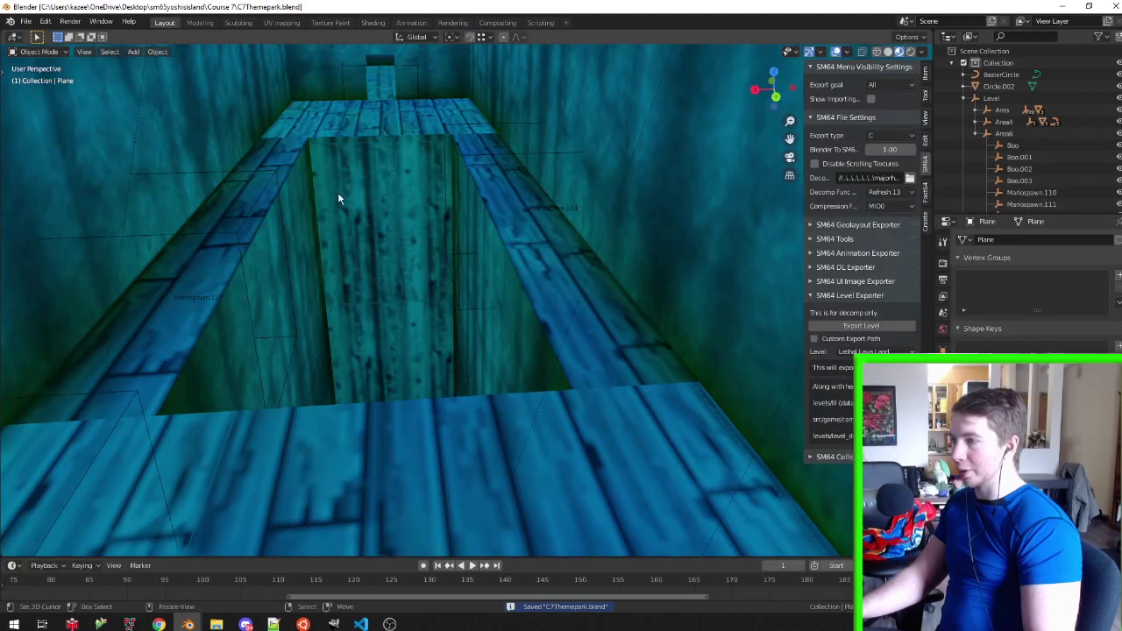
{"action": "middle_click_drag", "start_coordinate": [331, 197], "coordinate": [350, 191]}
{"action": "left_click", "coordinate": [1002, 99]}
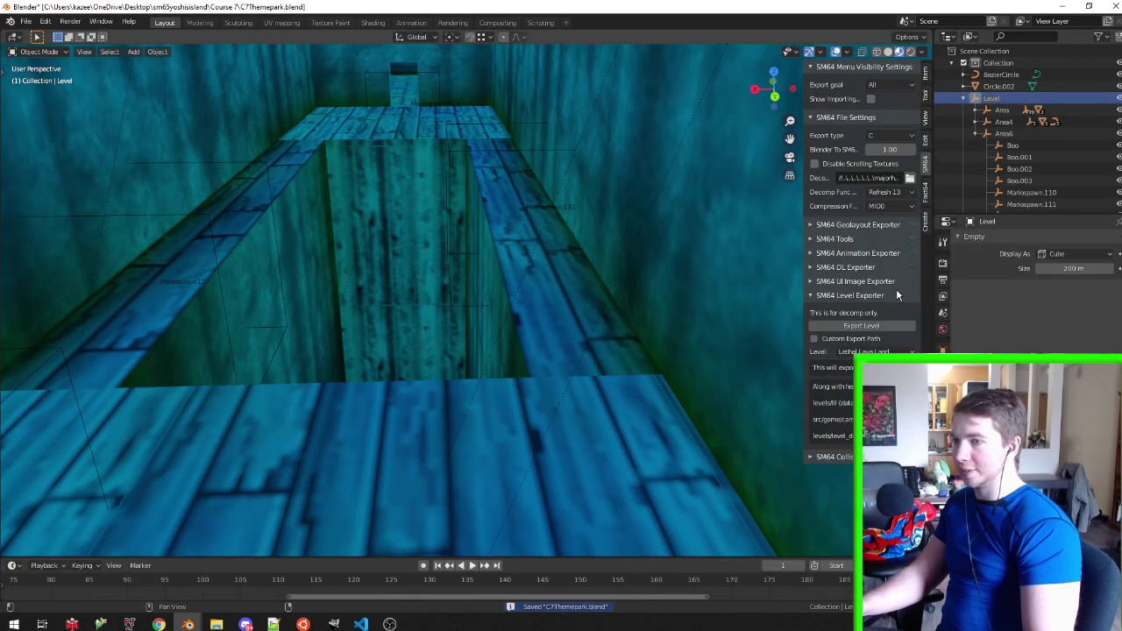
{"action": "left_click", "coordinate": [854, 326]}
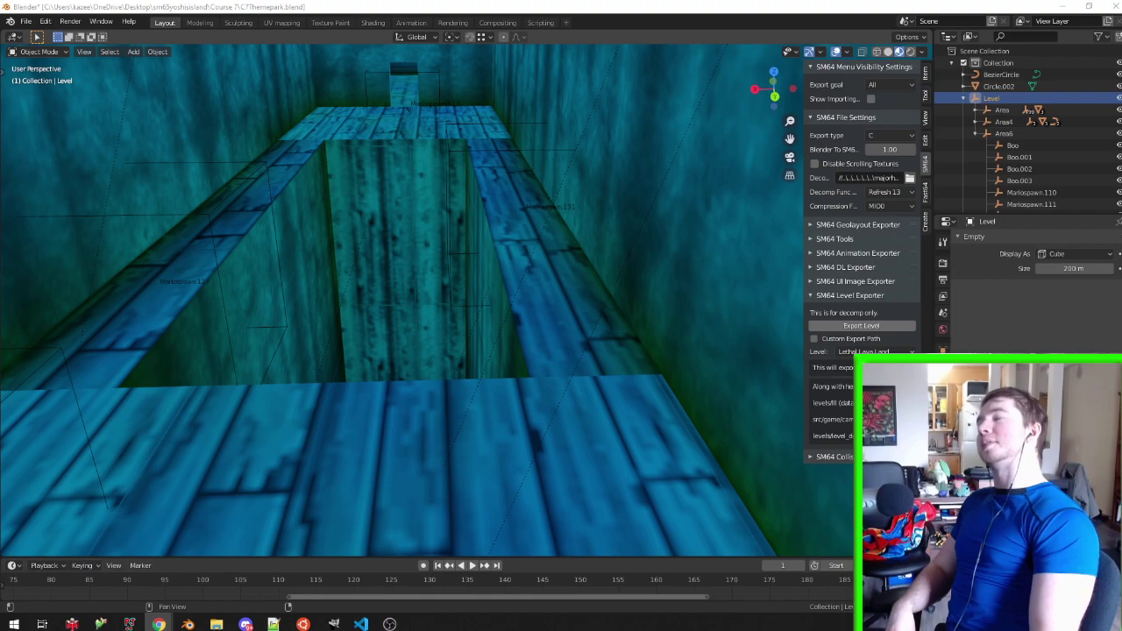
Save C7Themepark.blend after the export while reviewing the corridor
{"action": "middle_click_drag", "start_coordinate": [594, 220], "coordinate": [541, 231]}
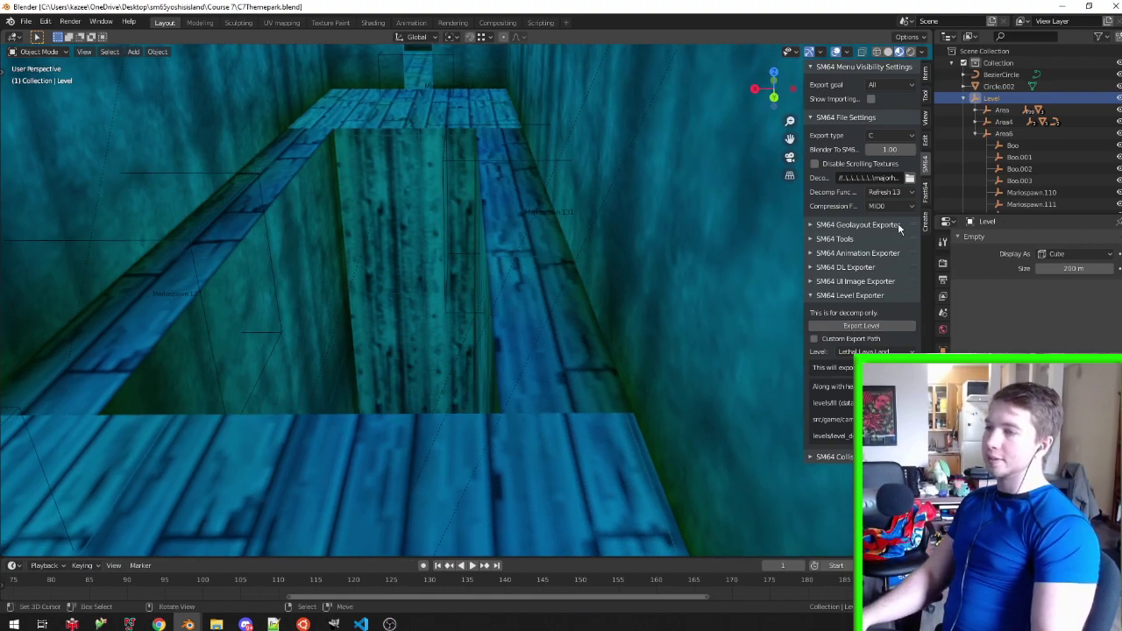
{"action": "key", "text": "ctrl+s"}
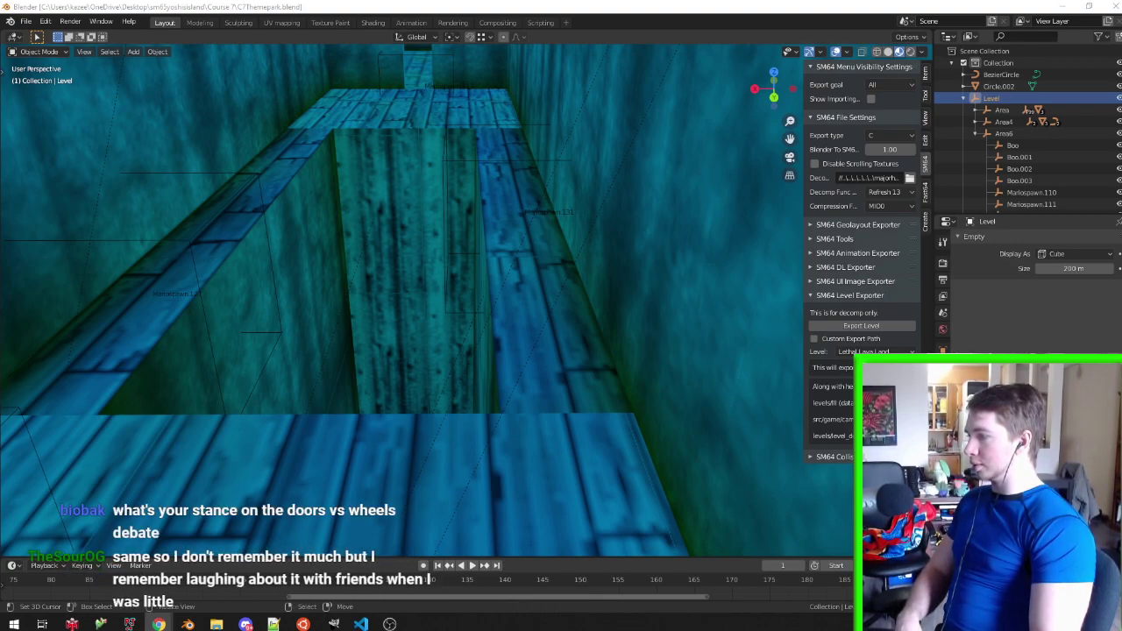
{"action": "key", "text": "ctrl+s"}
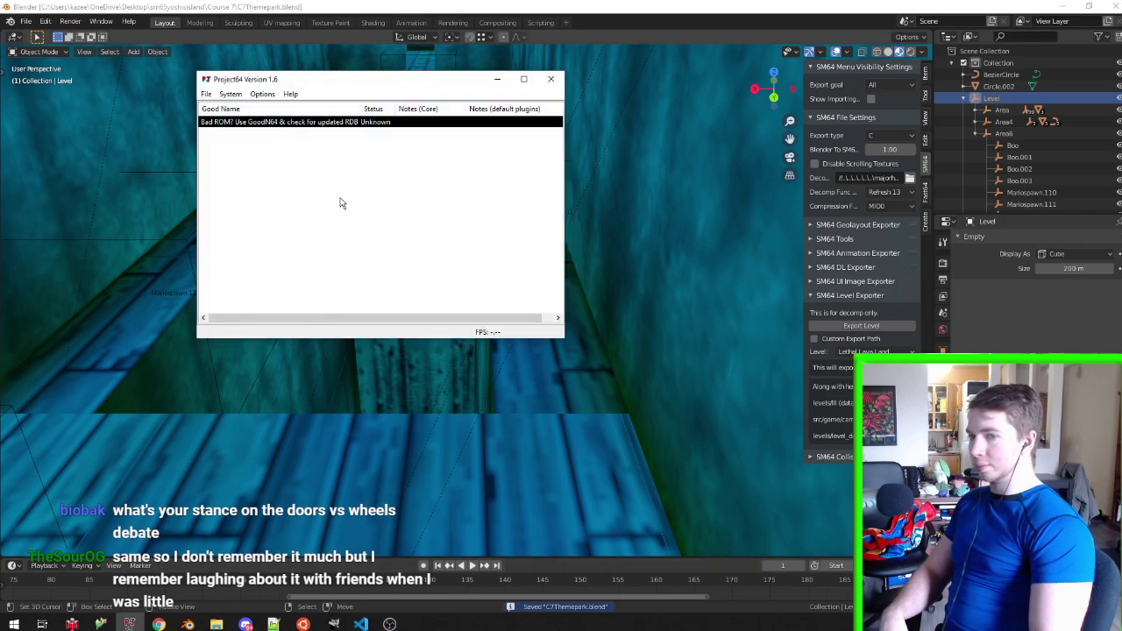
Launch the game ROM, save a state with F5, play the level, then close the emulator
{"action": "double_click", "coordinate": [276, 122]}
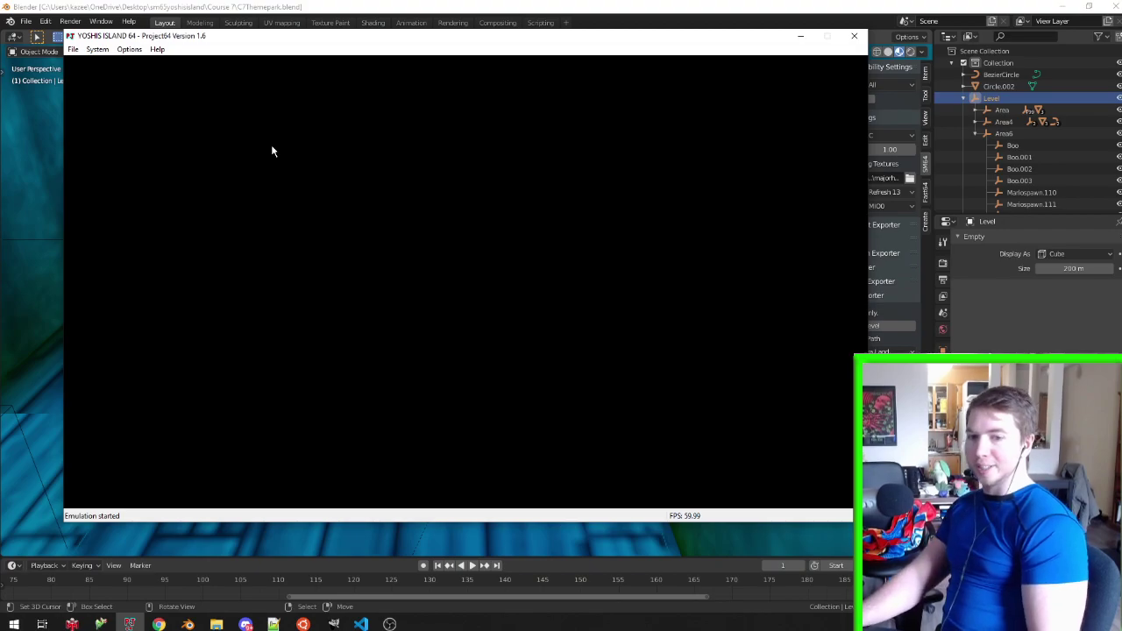
{"action": "key", "text": "F5"}
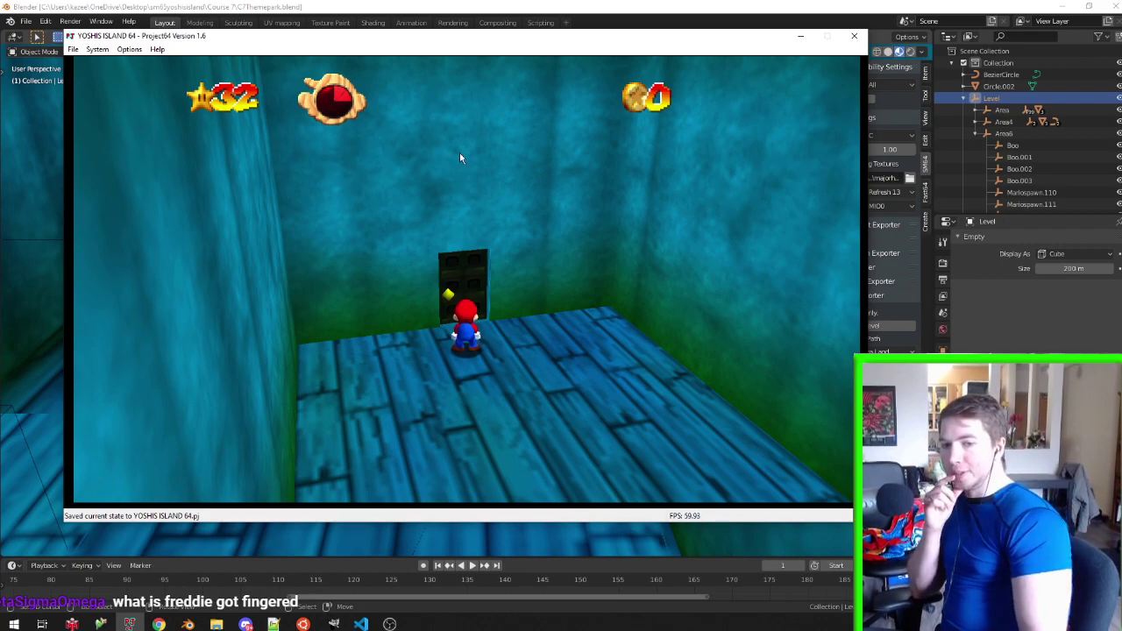
{"action": "left_click", "coordinate": [850, 33]}
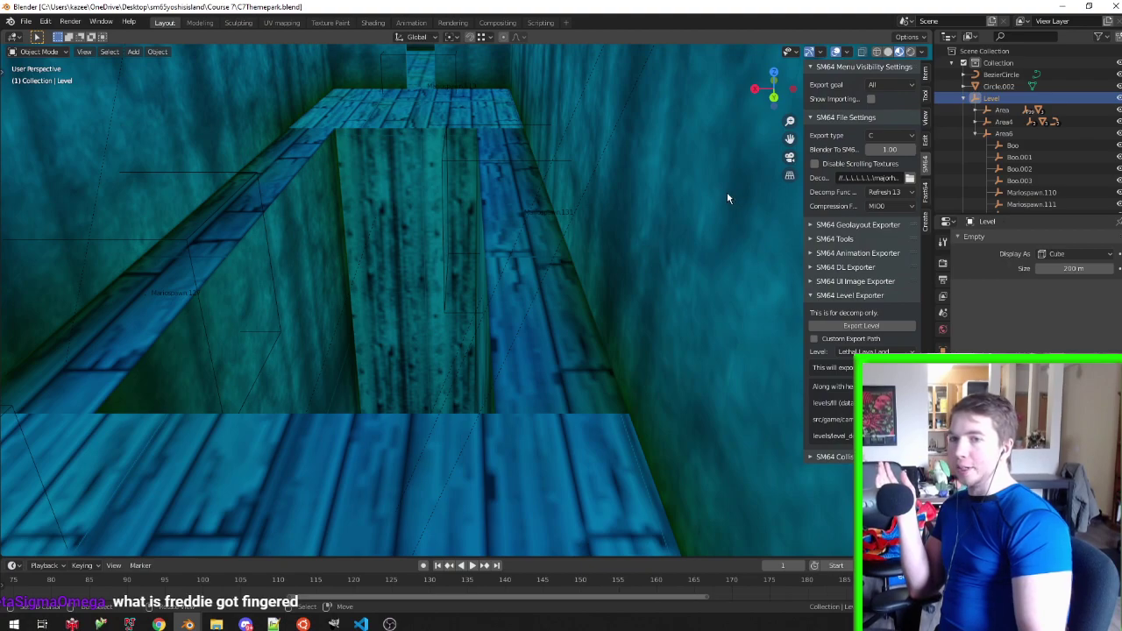
{"action": "scroll", "coordinate": [472, 300], "scroll_direction": "up", "scroll_amount": 2}
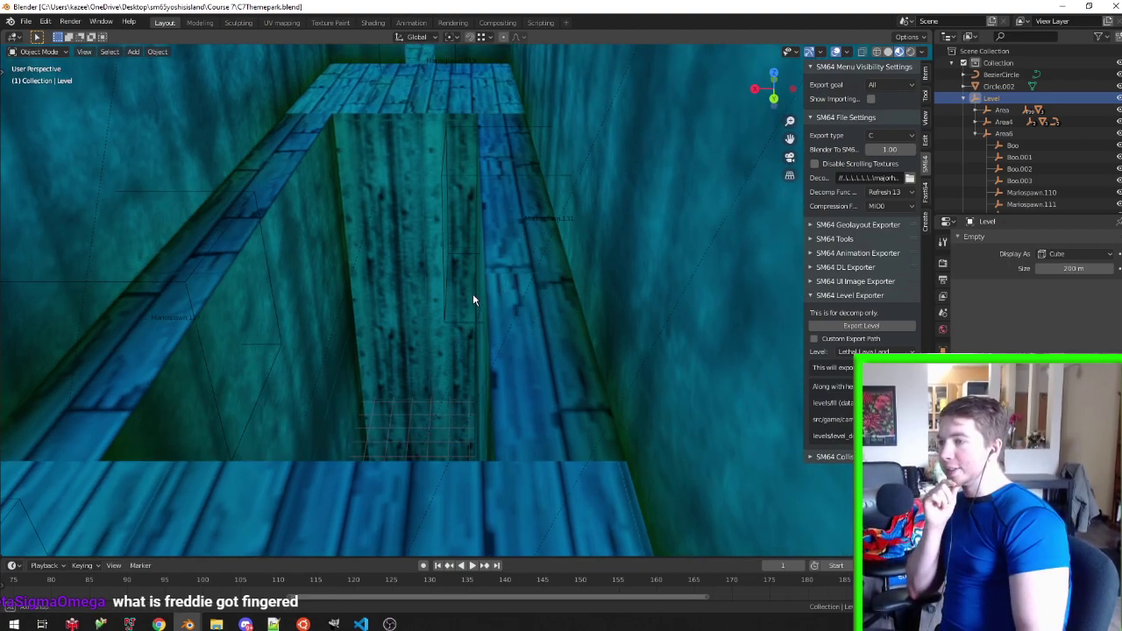
{"action": "scroll", "coordinate": [472, 298], "scroll_direction": "up", "scroll_amount": 2}
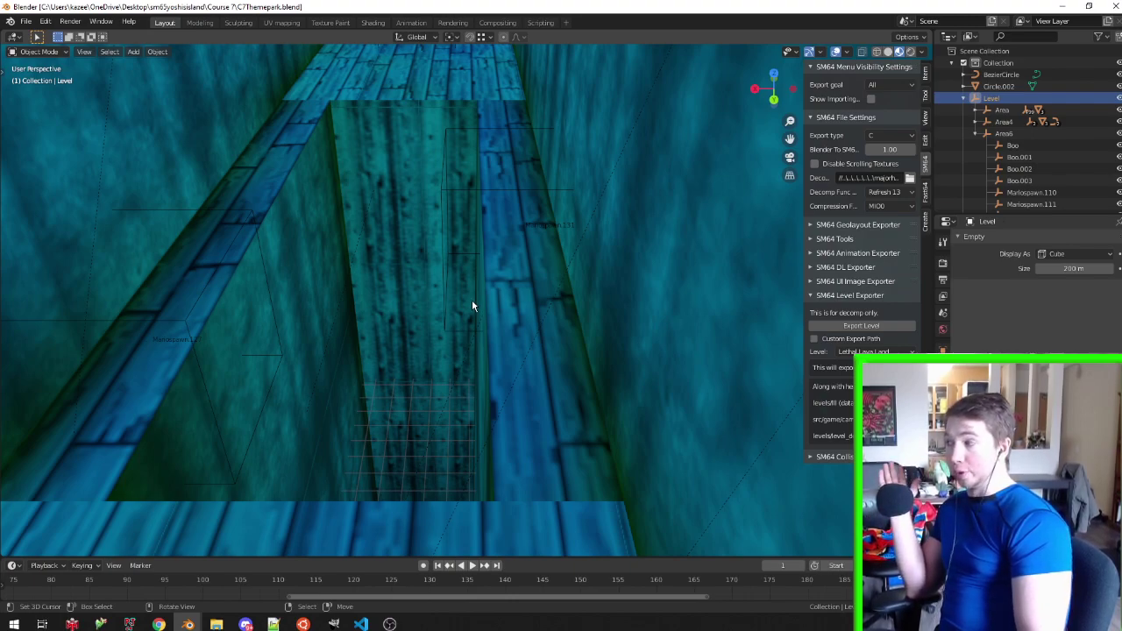
{"action": "middle_click_drag", "start_coordinate": [472, 303], "coordinate": [445, 254]}
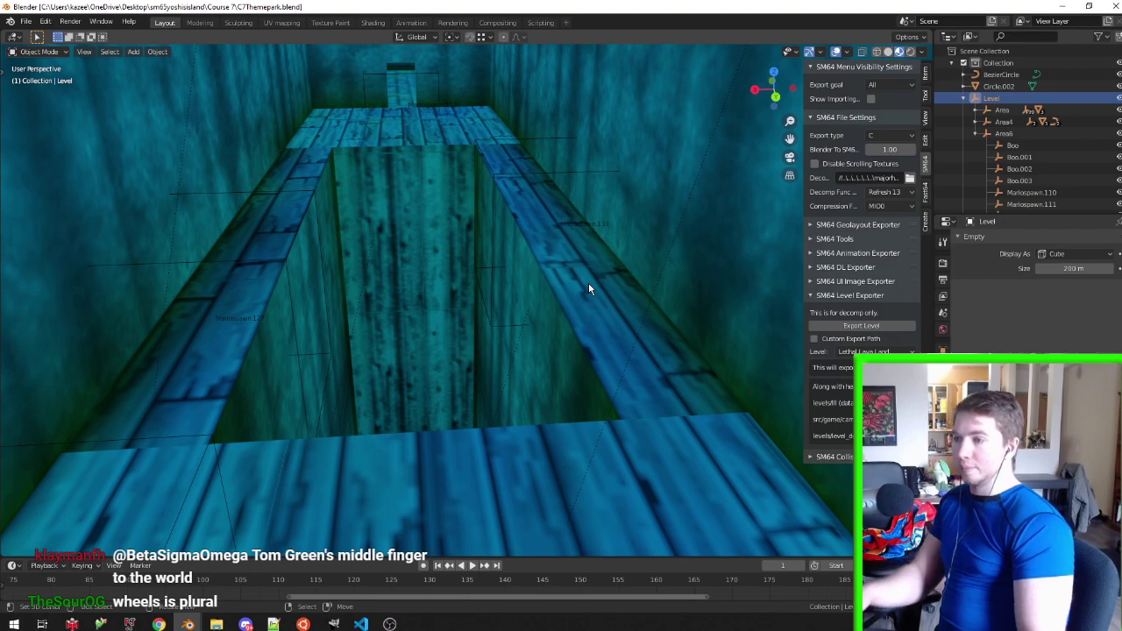
{"action": "left_click", "coordinate": [591, 289]}
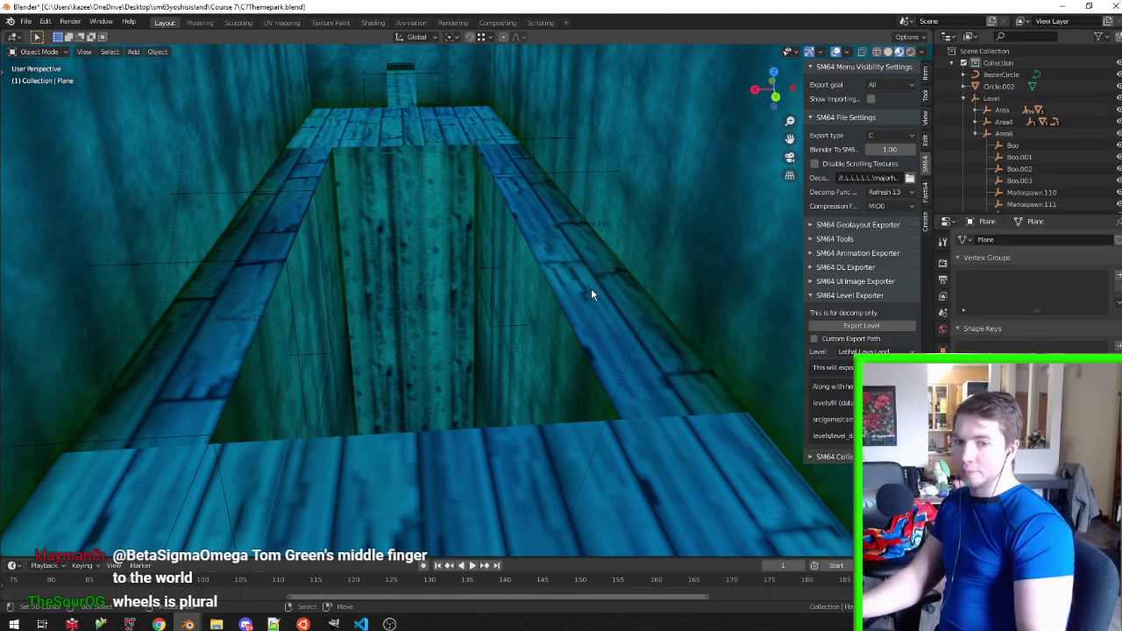
{"action": "key", "text": "Tab"}
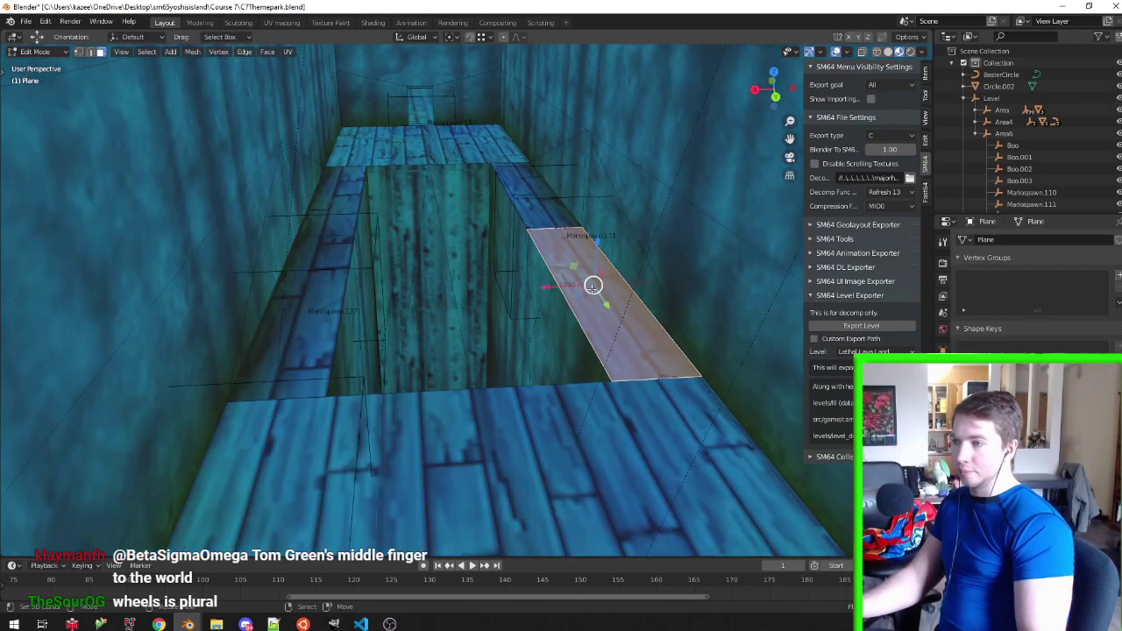
{"action": "mouse_move", "coordinate": [591, 289]}
{"action": "middle_mouse_down"}
{"action": "mouse_move", "coordinate": [559, 253]}
{"action": "mouse_move", "coordinate": [459, 257]}
{"action": "mouse_move", "coordinate": [461, 220]}
{"action": "mouse_move", "coordinate": [451, 267]}
{"action": "mouse_move", "coordinate": [414, 261]}
{"action": "mouse_move", "coordinate": [413, 246]}
{"action": "mouse_move", "coordinate": [471, 243]}
{"action": "mouse_move", "coordinate": [430, 370]}
{"action": "middle_mouse_up"}
{"action": "key", "text": "Tab"}
{"action": "key", "text": "ctrl+s"}
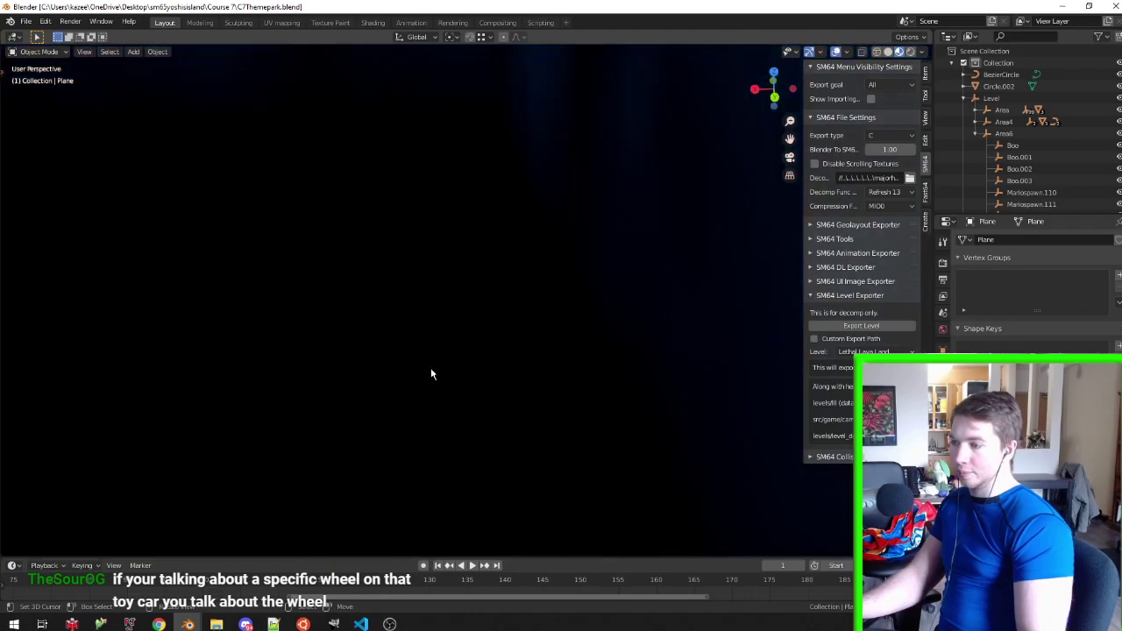
Make line 1443 test ((o->oFaceAnglePitch+o->oAngleVelPitch) < 0x4000) and save themepark.inc.c
{"action": "left_click", "coordinate": [361, 623]}
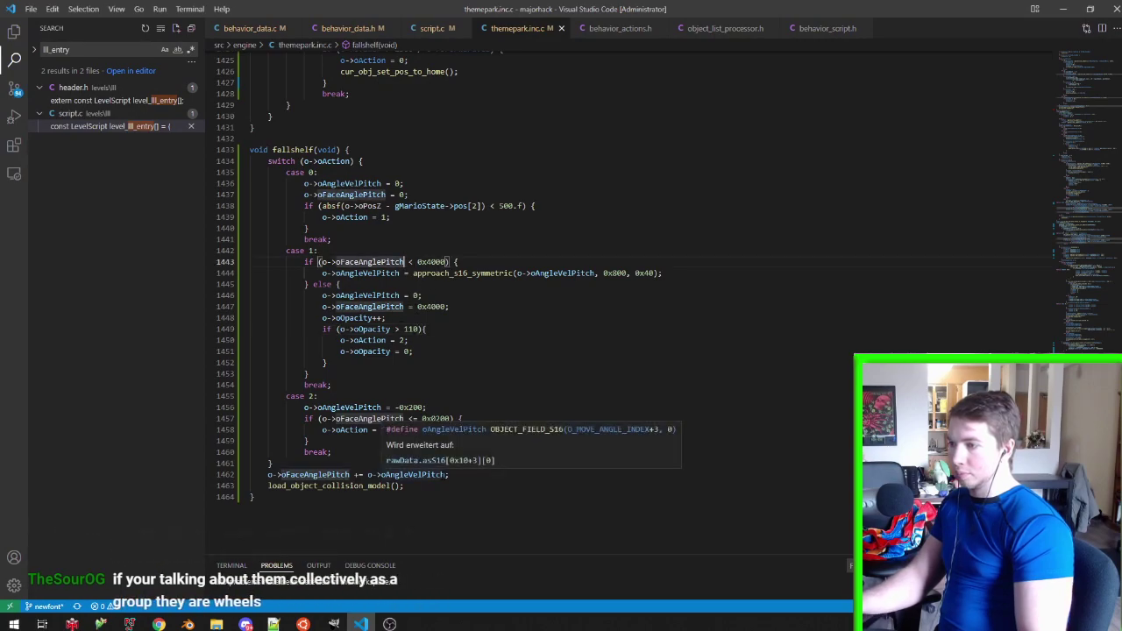
{"action": "left_click_drag", "start_coordinate": [446, 474], "coordinate": [367, 474]}
{"action": "key", "text": "ctrl+c"}
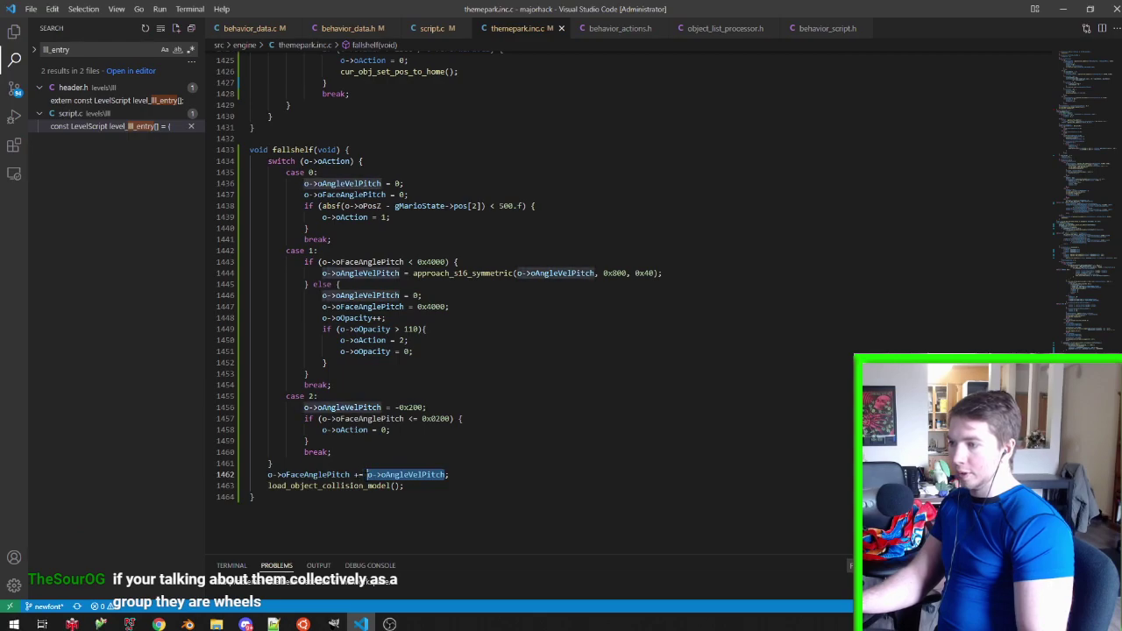
{"action": "left_click", "coordinate": [407, 261]}
{"action": "type", "text": "+"}
{"action": "key", "text": "ctrl+v"}
{"action": "type", "text": ")"}
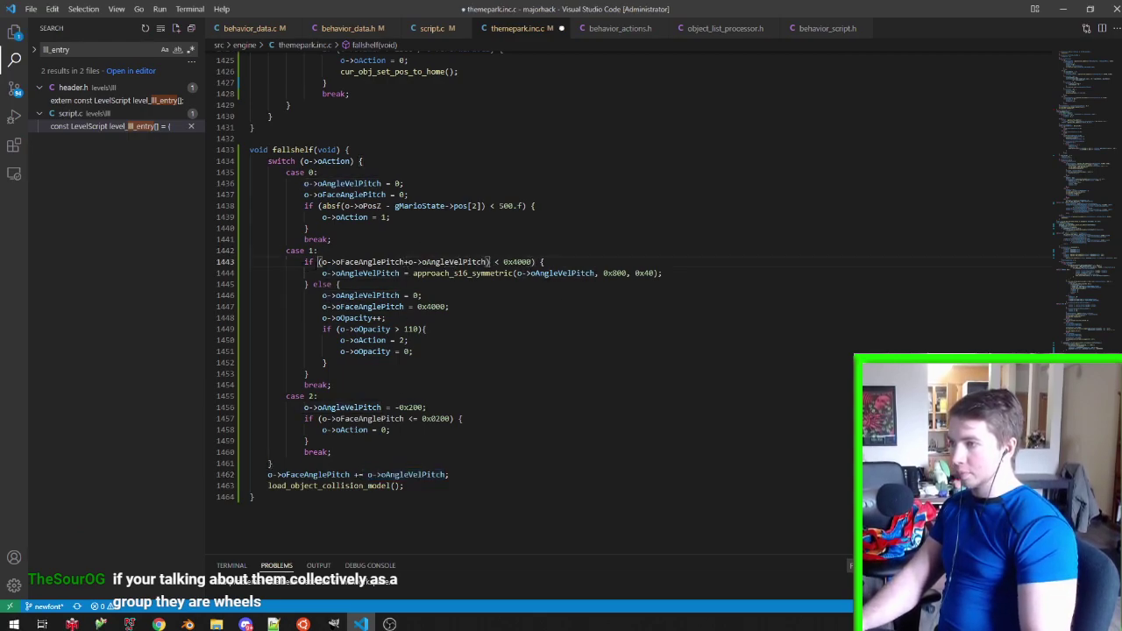
{"action": "type", "text": "("}
{"action": "key", "text": "ctrl+s"}
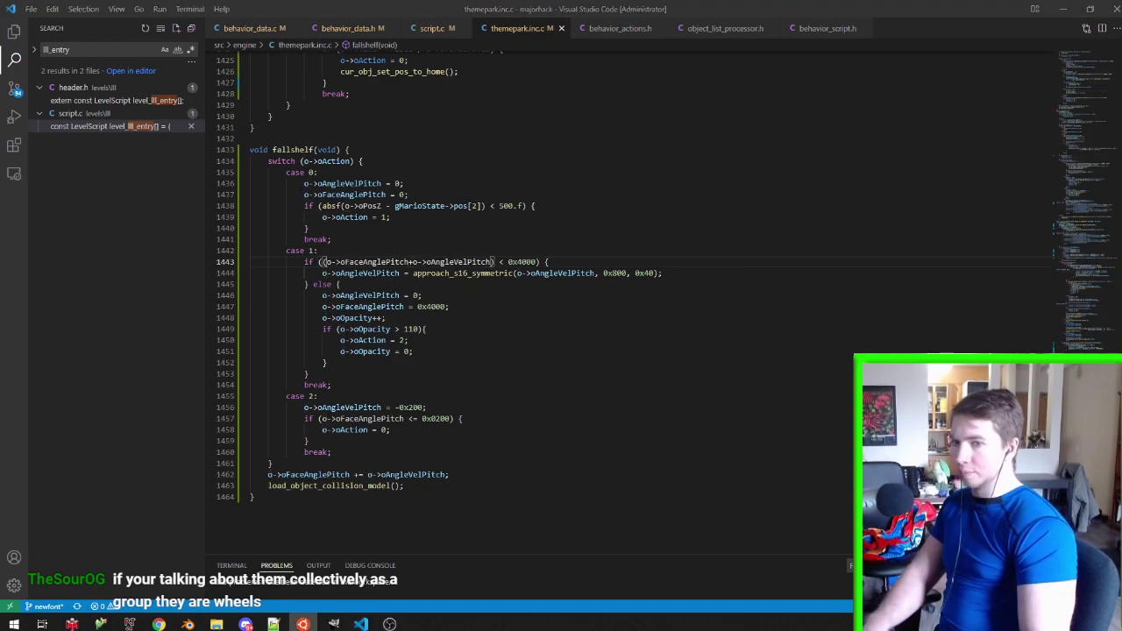
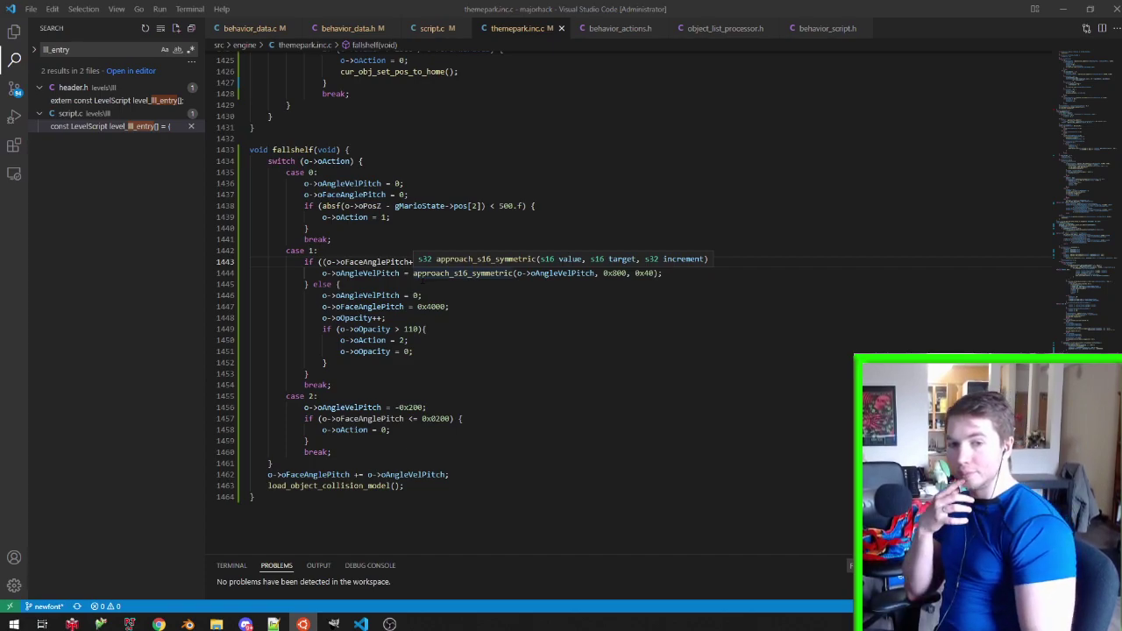
Dismiss the parameter hint, view the meme in the browser, then close it and return to the code
{"action": "key", "text": "Escape"}
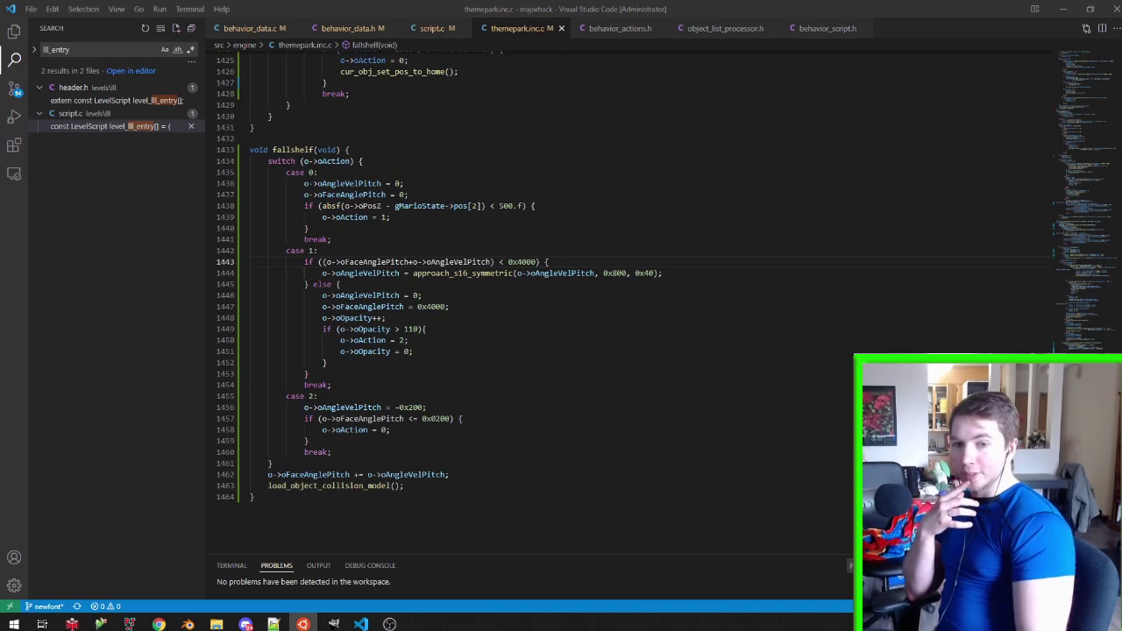
{"action": "key", "text": "alt+Tab"}
{"action": "scroll", "coordinate": [403, 140], "scroll_direction": "down", "scroll_amount": 1}
{"action": "scroll", "coordinate": [425, 140], "scroll_direction": "up", "scroll_amount": 1}
{"action": "scroll", "coordinate": [446, 133], "scroll_direction": "down", "scroll_amount": 1}
{"action": "scroll", "coordinate": [482, 125], "scroll_direction": "up", "scroll_amount": 1}
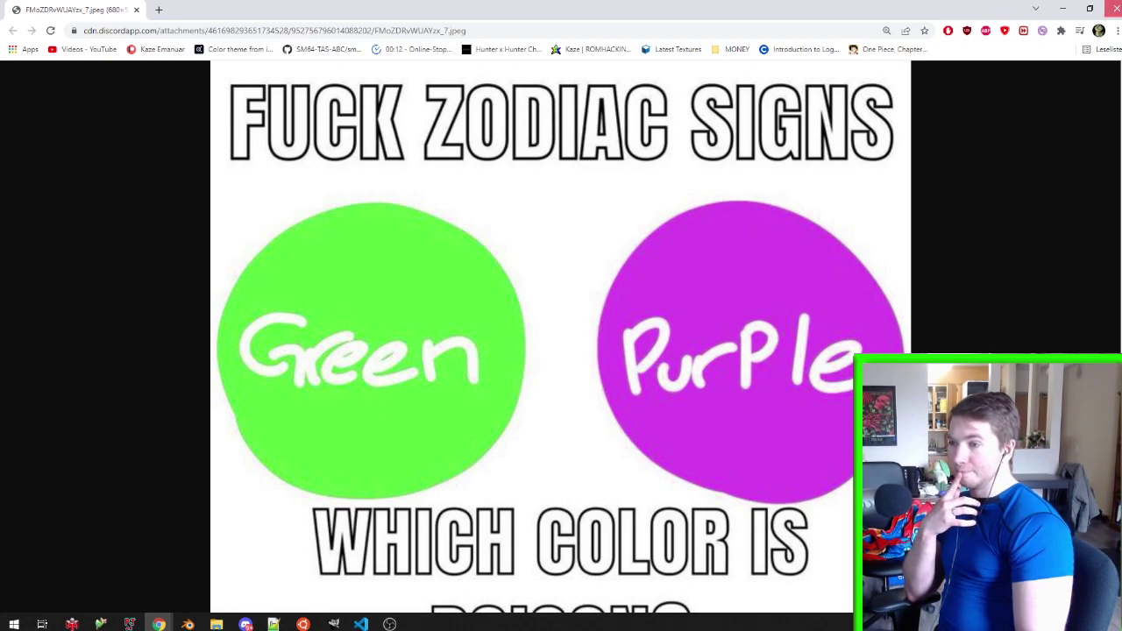
{"action": "left_click", "coordinate": [1115, 8]}
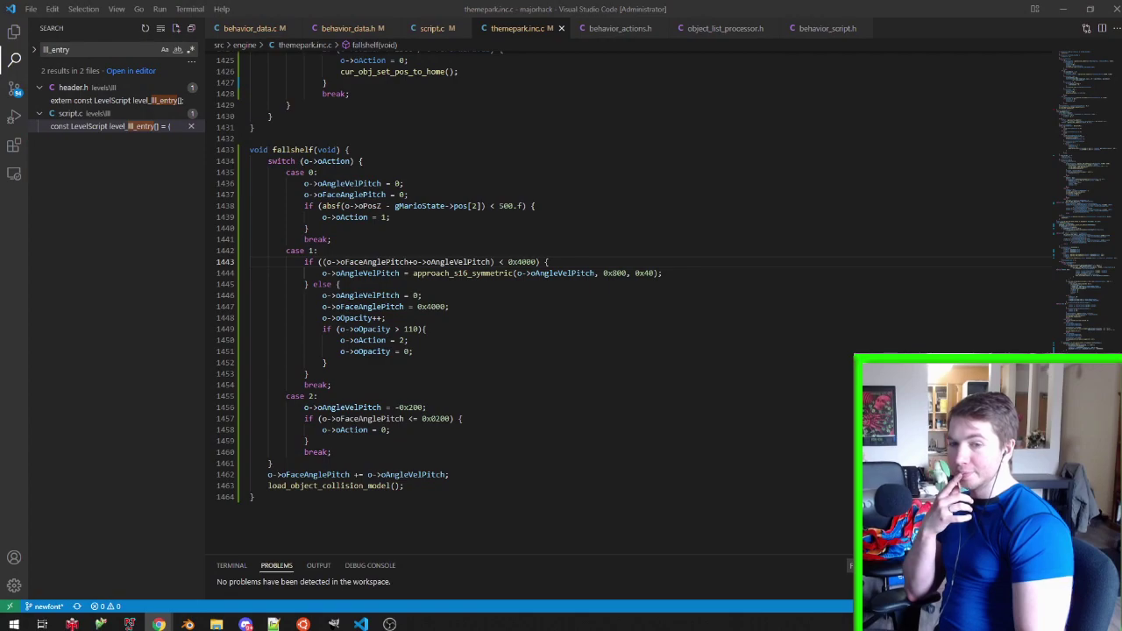
{"action": "left_click", "coordinate": [562, 259]}
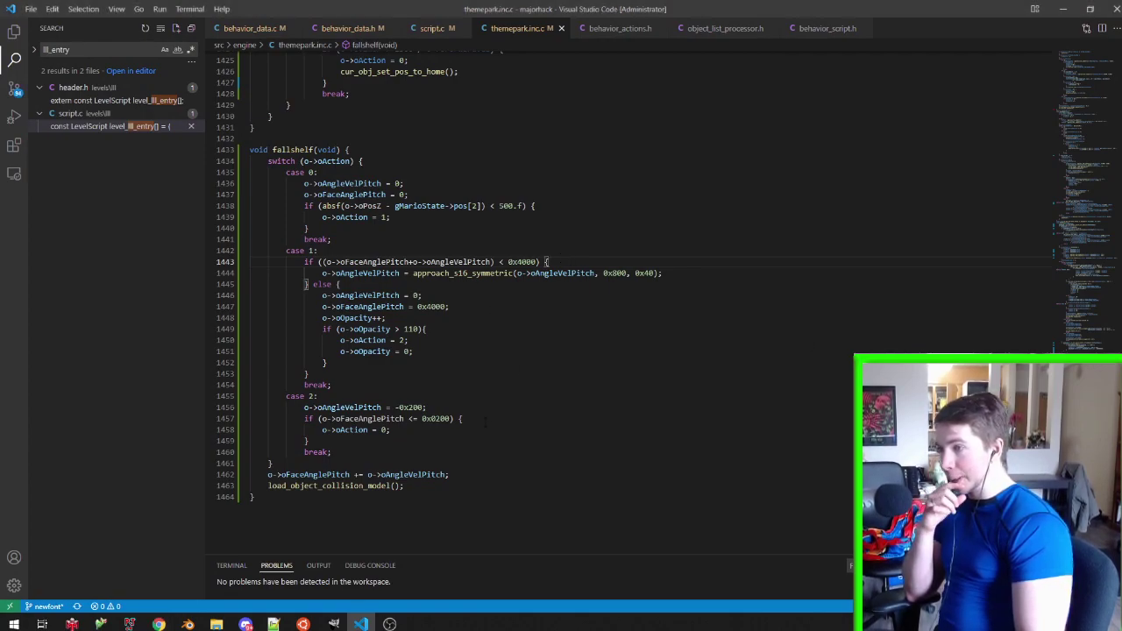
Add cur_obj_play_sound_1(SOUND_GENERAL_SHAKE_COFFIN); after oAction = 1 in case 0 and save
{"action": "left_click", "coordinate": [601, 215]}
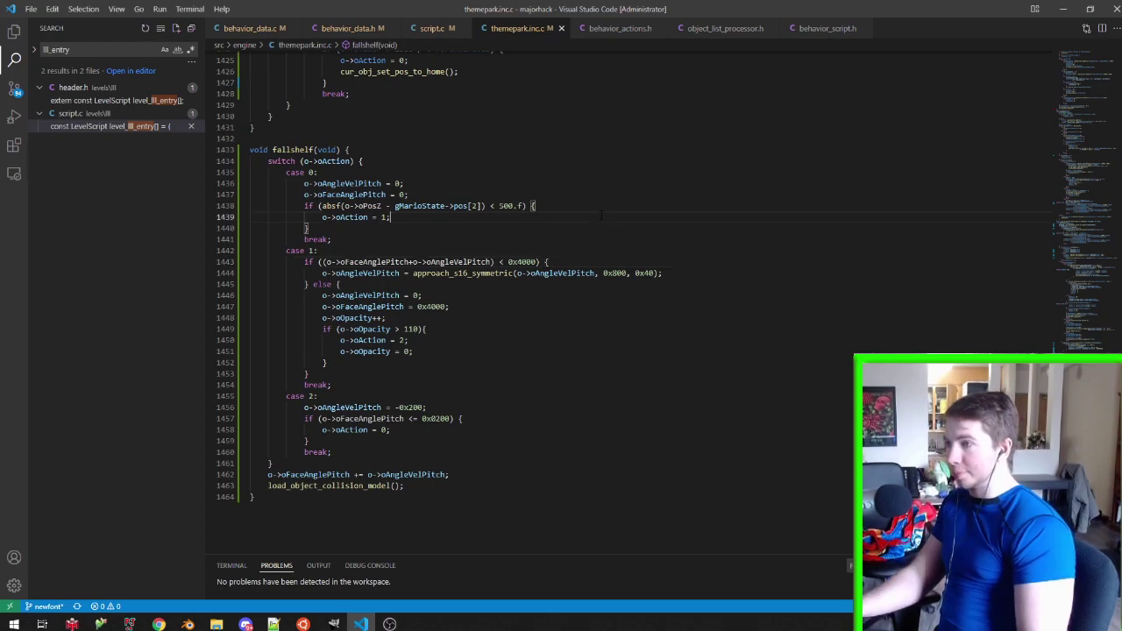
{"action": "key", "text": "Return"}
{"action": "type", "text": "cur_obj_play_sound_1("}
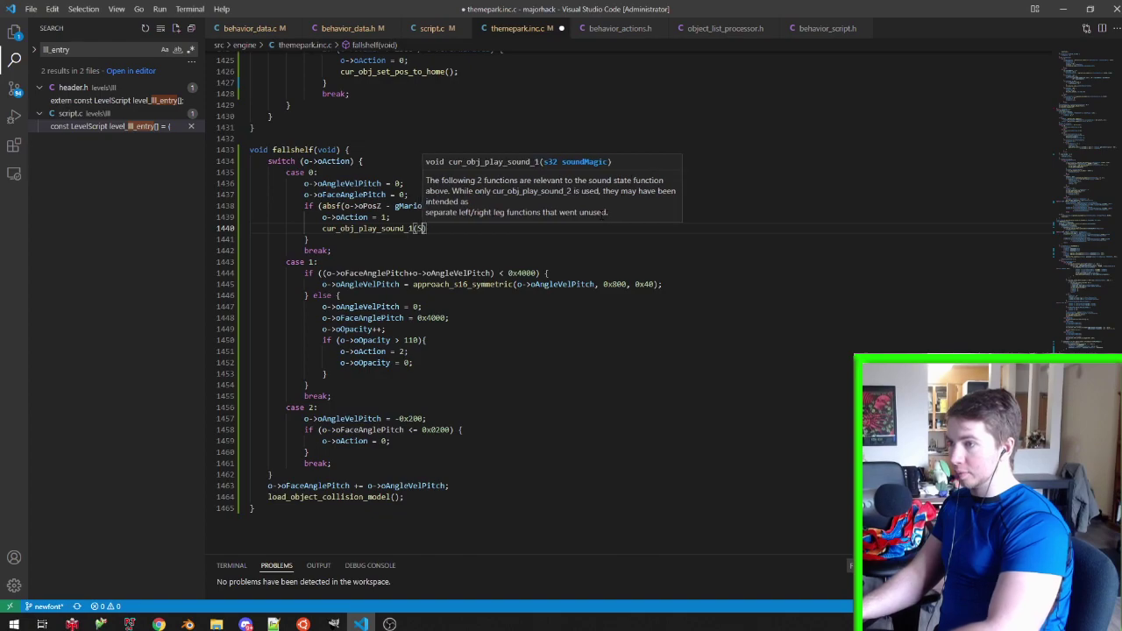
{"action": "type", "text": "SOUND_SHA"}
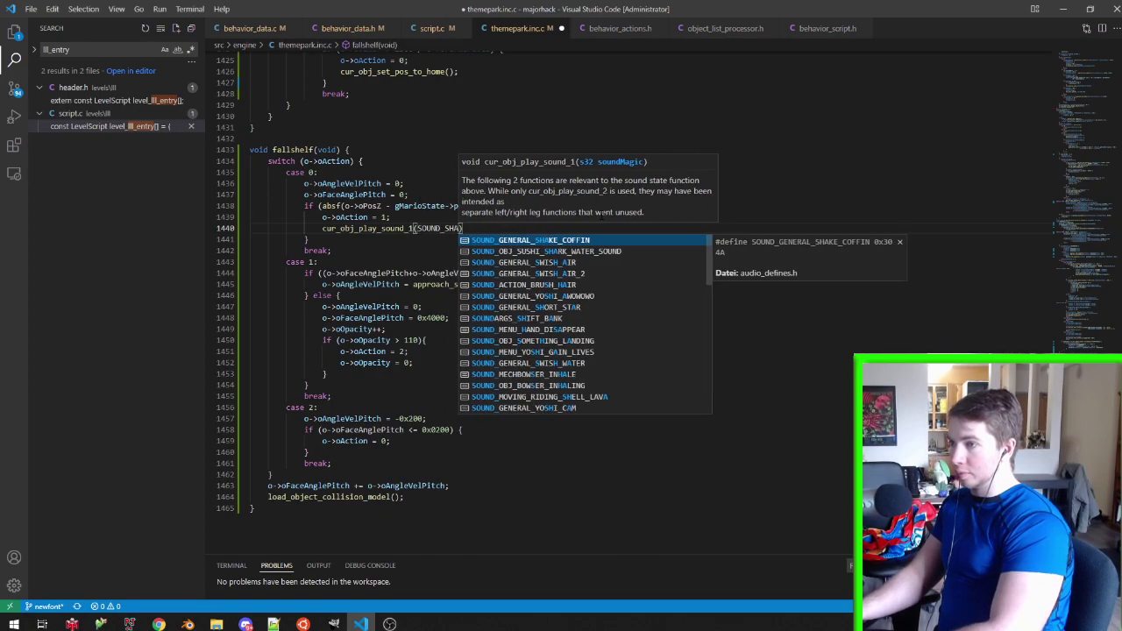
{"action": "key", "text": "Return"}
{"action": "key", "text": "ctrl+s"}
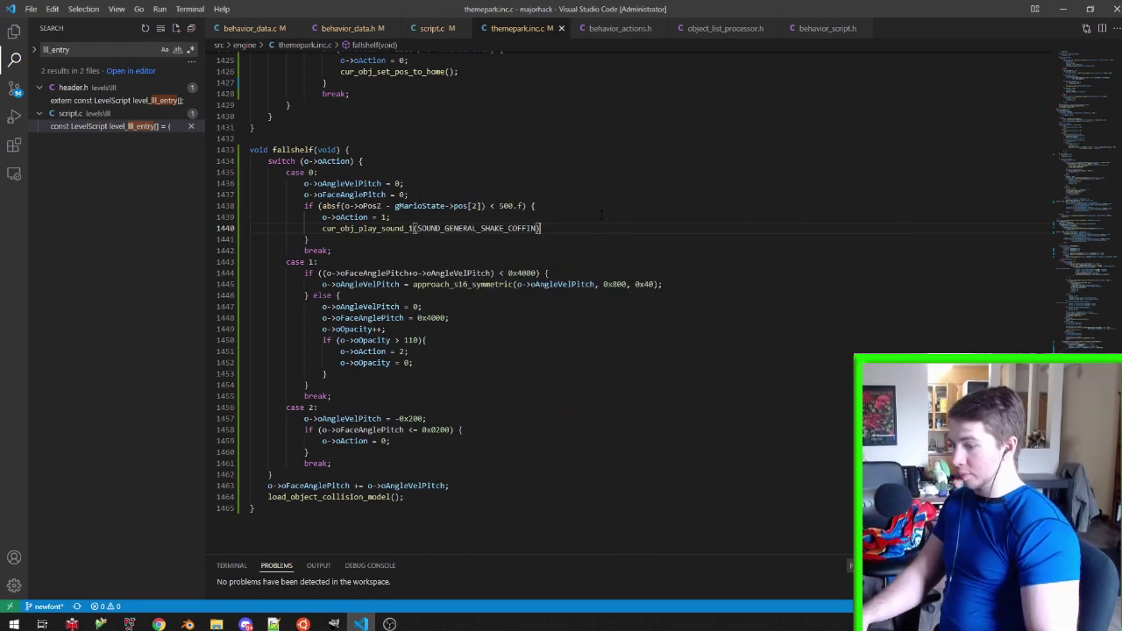
{"action": "type", "text": ";"}
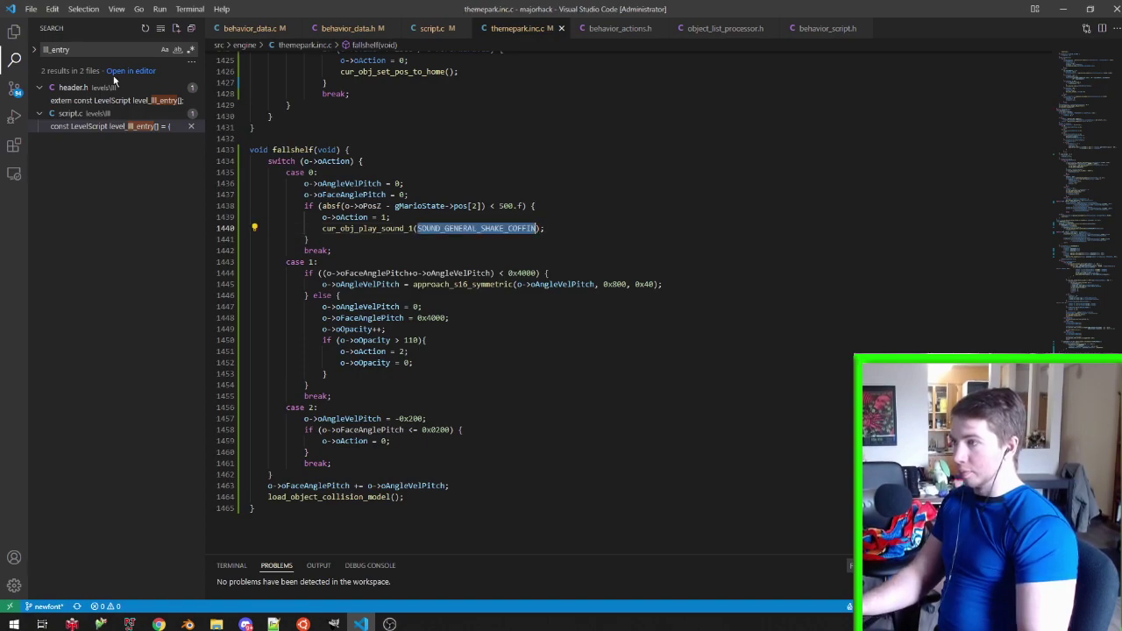
Check SOUND_GENERAL_SHAKE_COFFIN's uses in bounceyflower and prehistoric, then copy the new sound line
{"action": "key", "text": "ctrl+shift+f"}
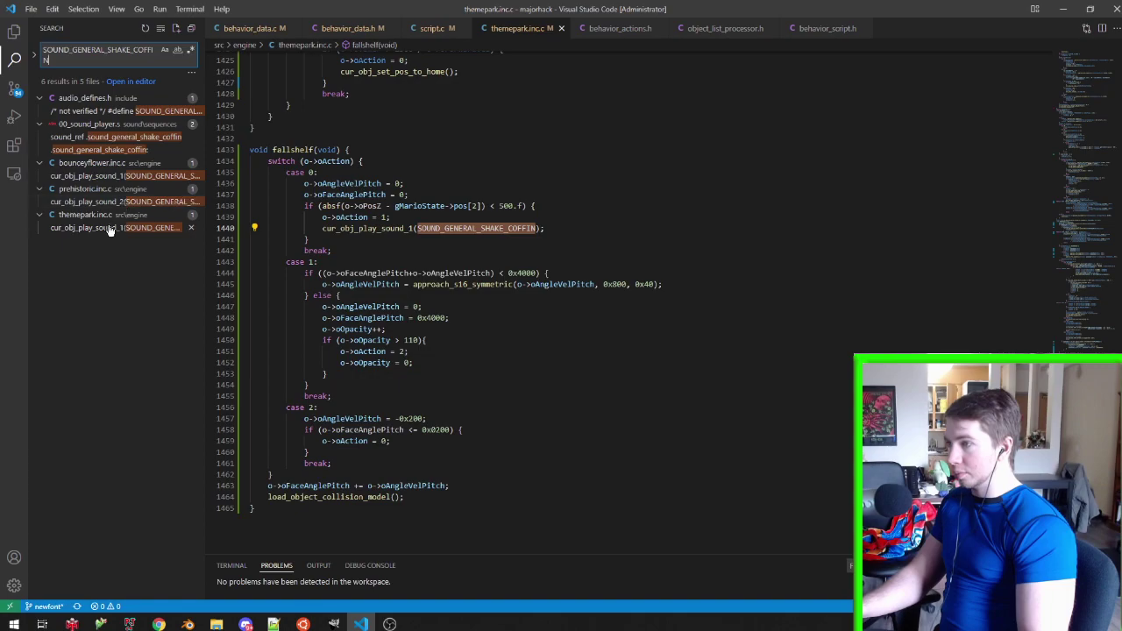
{"action": "left_click", "coordinate": [121, 179]}
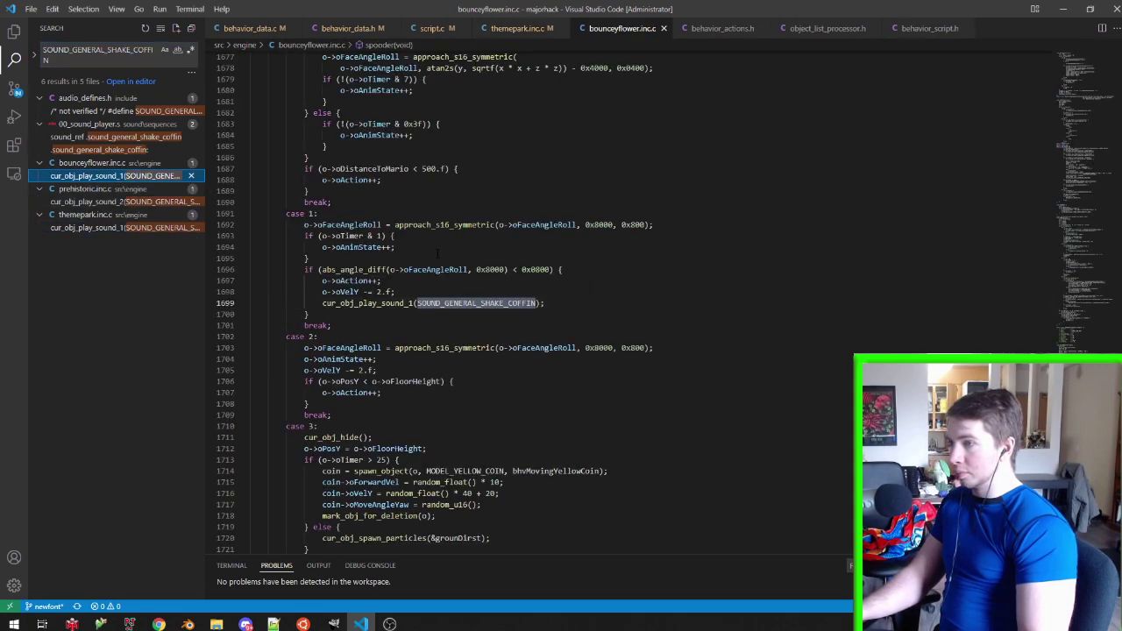
{"action": "scroll", "coordinate": [437, 254], "scroll_direction": "up", "scroll_amount": 5}
{"action": "scroll", "coordinate": [442, 232], "scroll_direction": "up", "scroll_amount": 7}
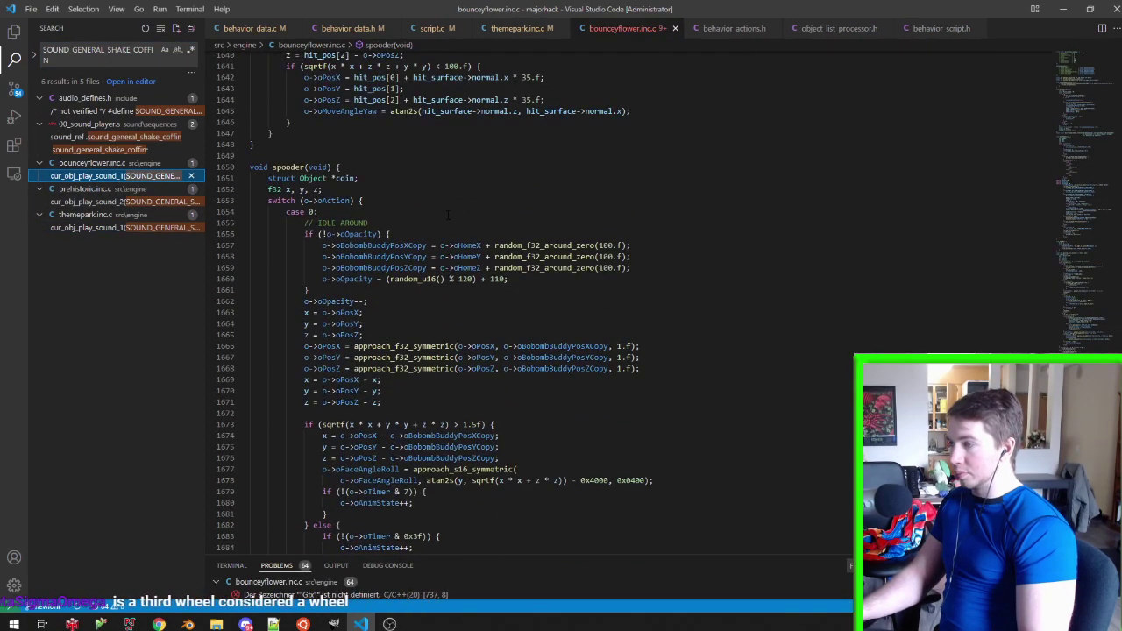
{"action": "left_click", "coordinate": [114, 201]}
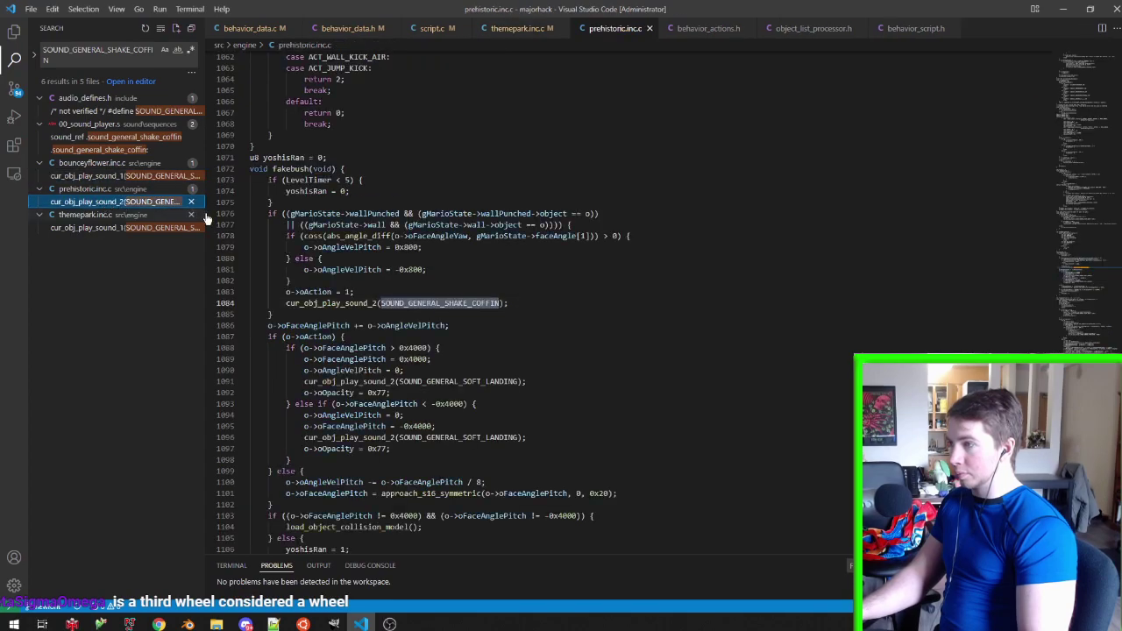
{"action": "key", "text": "F4"}
{"action": "left_click_drag", "start_coordinate": [578, 229], "coordinate": [579, 218]}
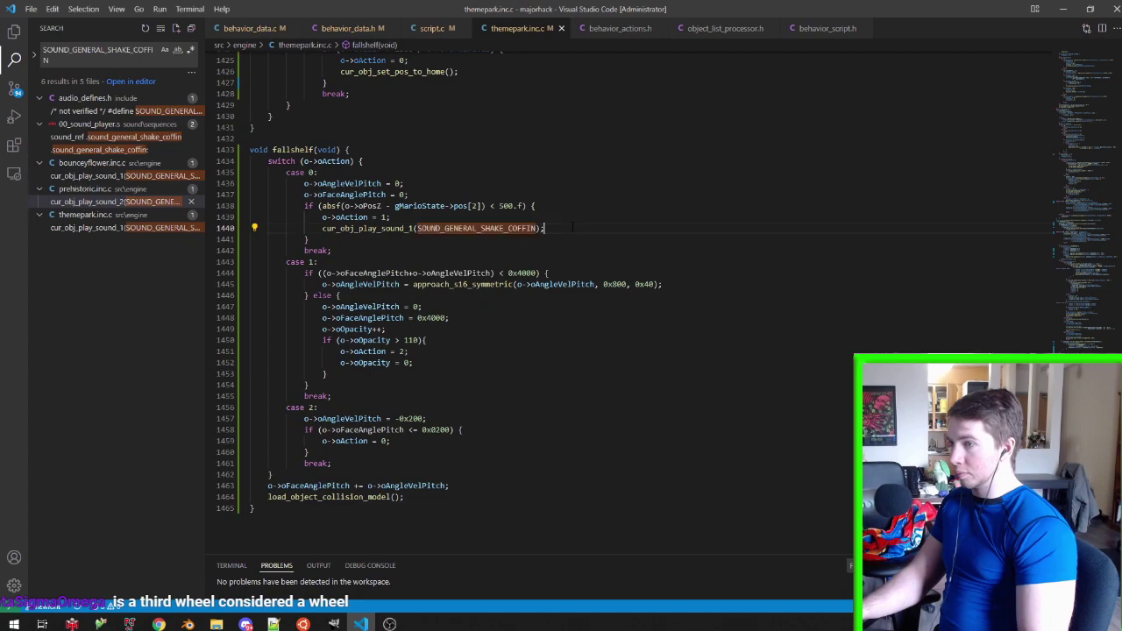
{"action": "left_click", "coordinate": [431, 361]}
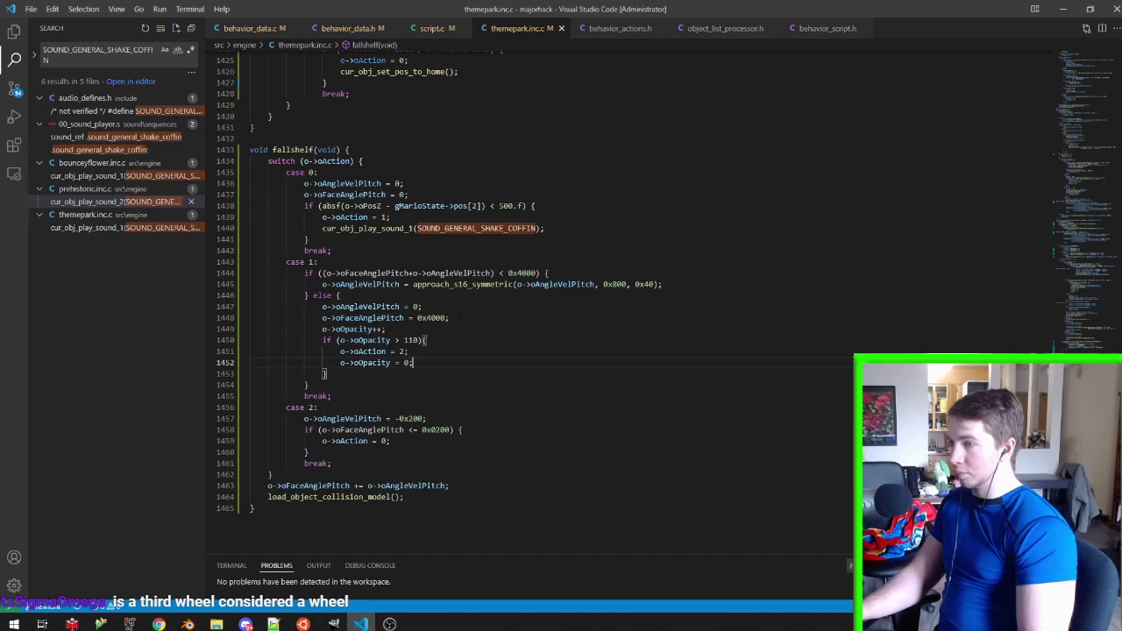
In the else branch, add an if (o->oAngleVelPitch) block containing the sound call and save
{"action": "key", "text": "Return"}
{"action": "type", "text": "if (o-"}
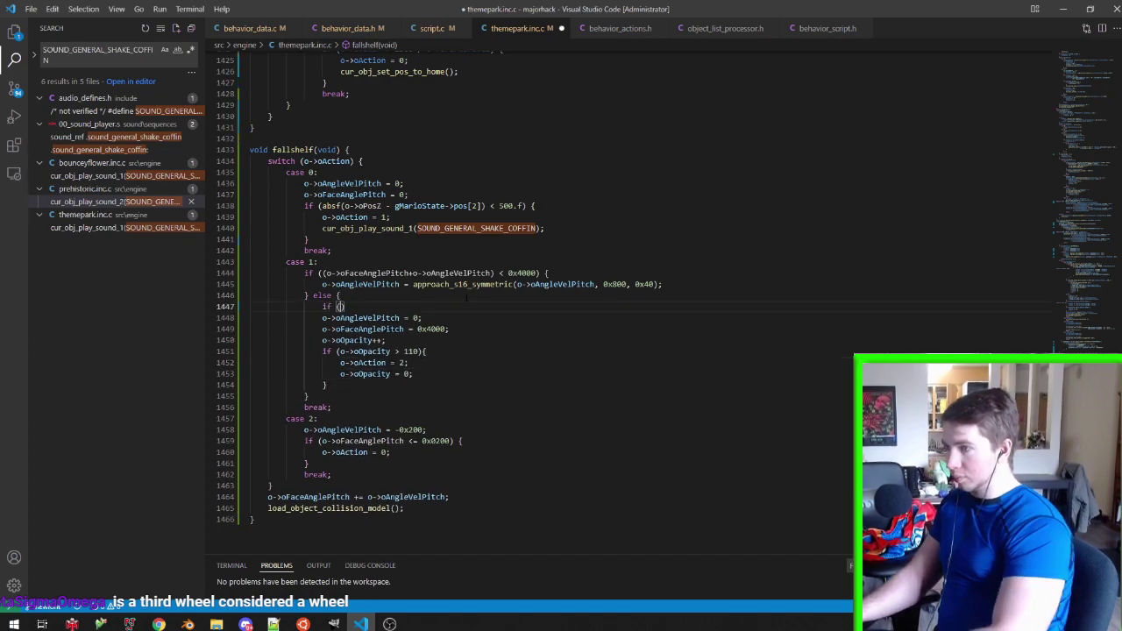
{"action": "type", "text": ">oAngleVel"}
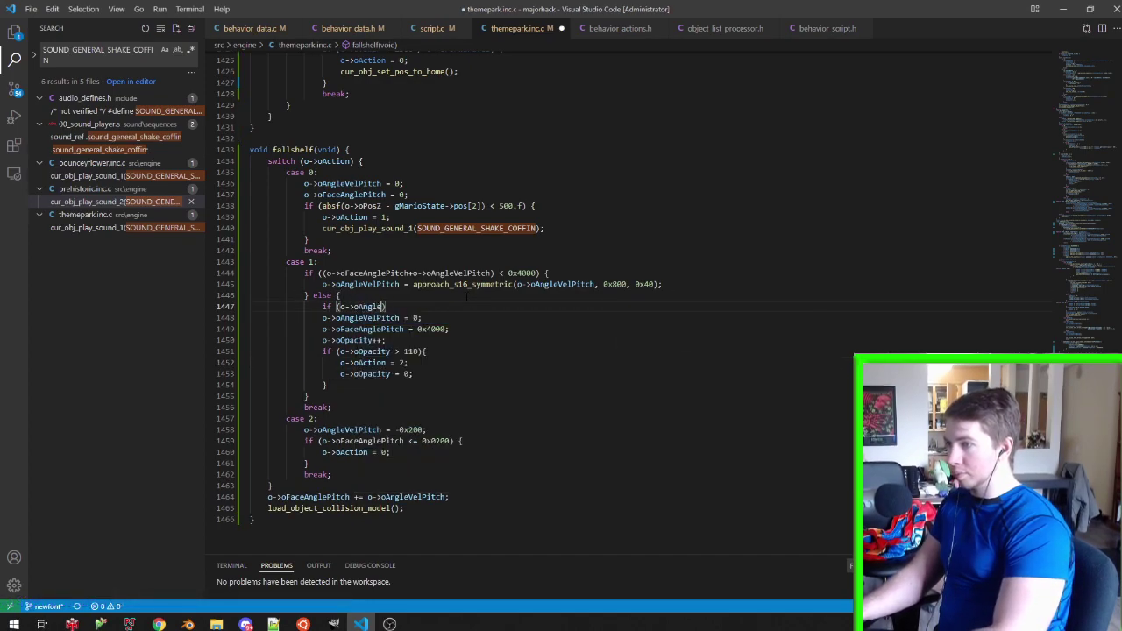
{"action": "type", "text": "Pitch){"}
{"action": "key", "text": "Return"}
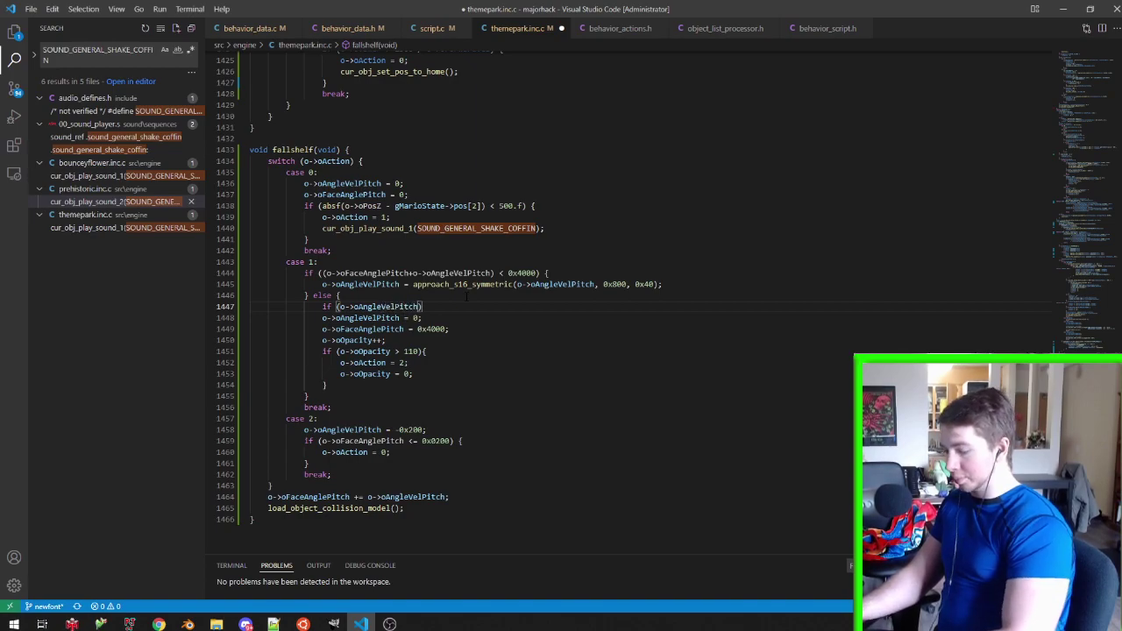
{"action": "key", "text": "ctrl+v"}
{"action": "key", "text": "ctrl+s"}
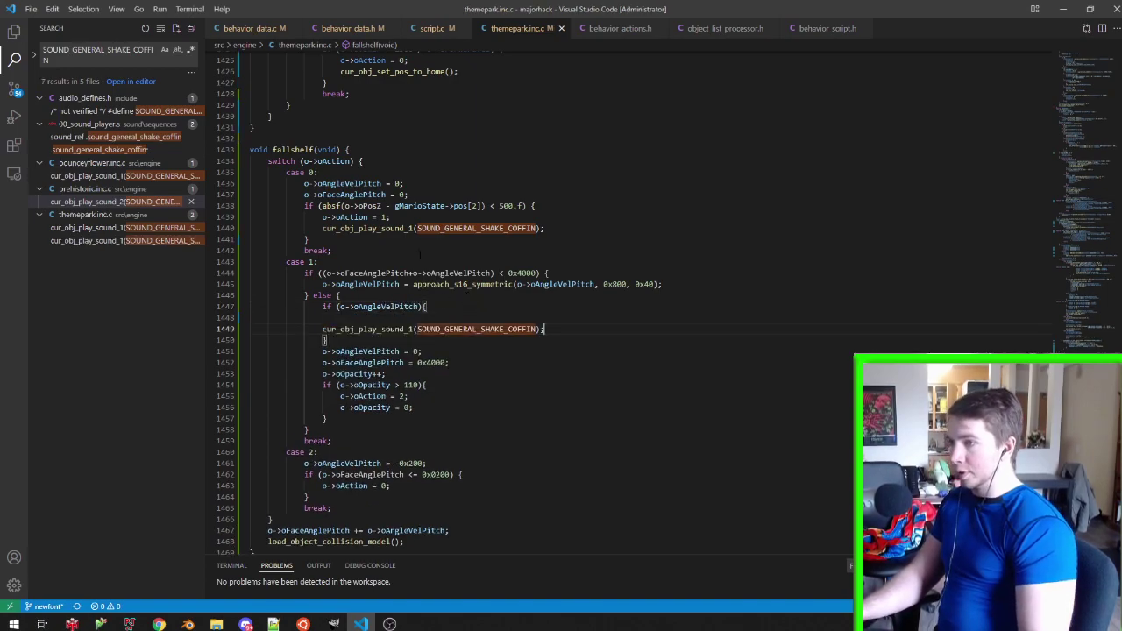
Go from bhv_grindel_thwomp_loop in behavior_data.c to thwomp.inc.c and search for sound
{"action": "left_click", "coordinate": [250, 28]}
{"action": "key", "text": "ctrl+f"}
{"action": "type", "text": "grindel"}
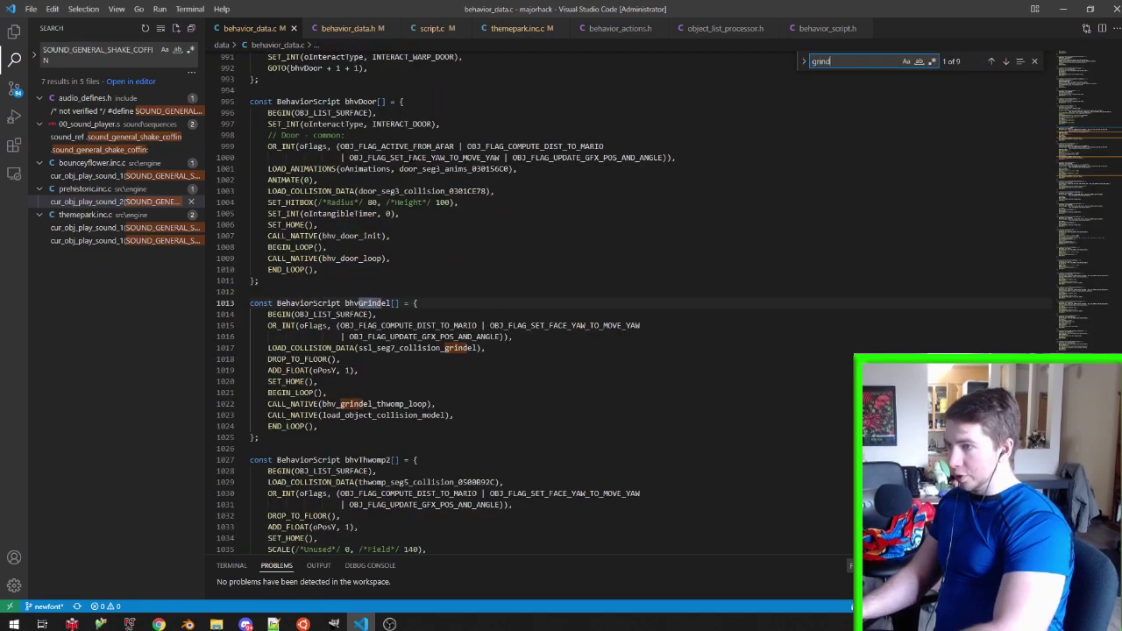
{"action": "left_click", "coordinate": [342, 404]}
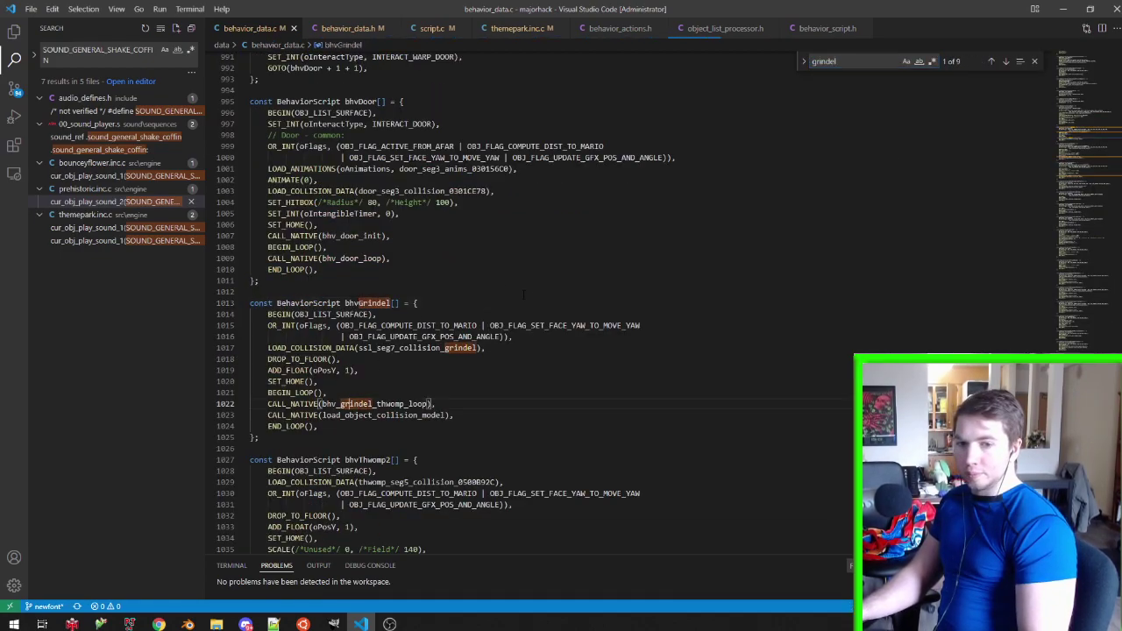
{"action": "key", "text": "F12"}
{"action": "key", "text": "ctrl+f"}
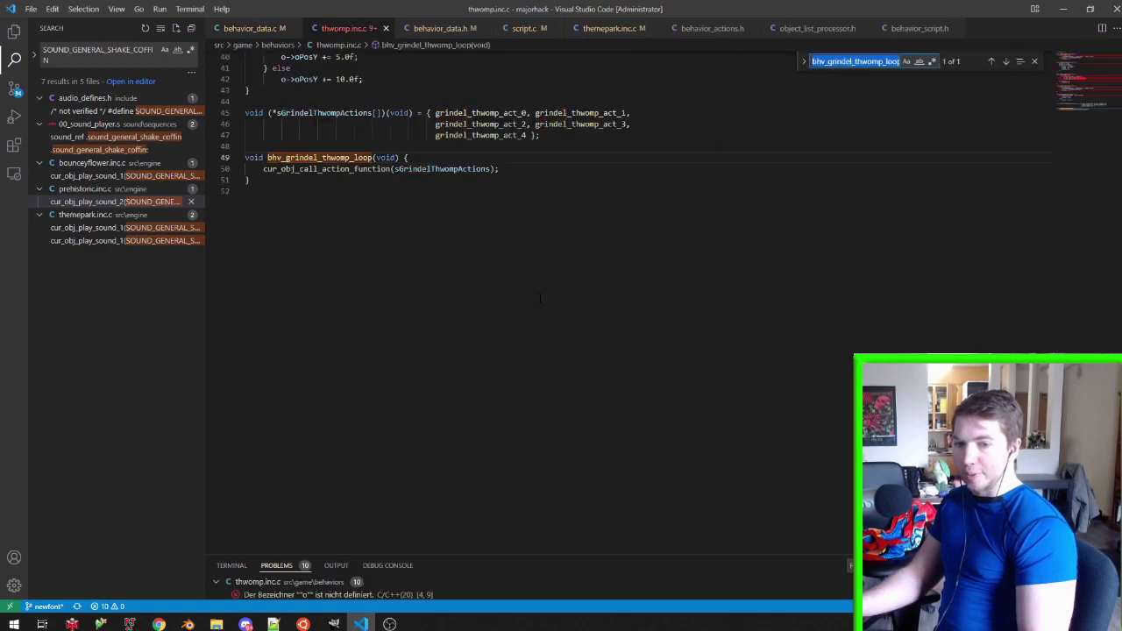
{"action": "type", "text": "sound"}
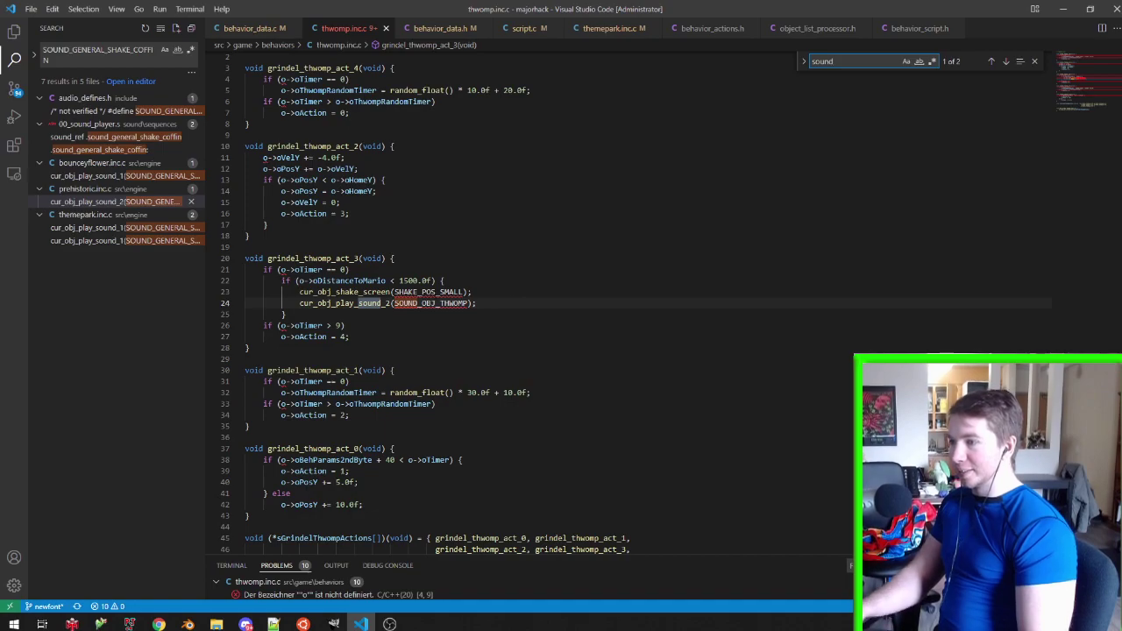
Copy cur_obj_shake_screen(SHAKE_POS_SMALL) from thwomp.inc.c into the new oAngleVelPitch block
{"action": "left_click_drag", "start_coordinate": [473, 292], "coordinate": [449, 280]}
{"action": "key", "text": "ctrl+c"}
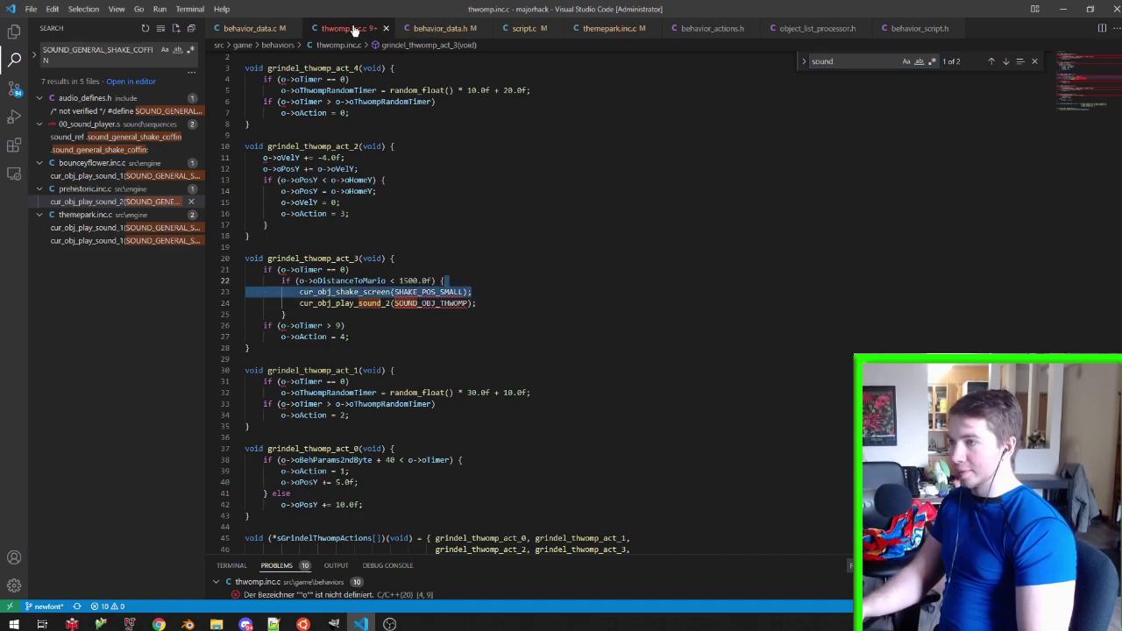
{"action": "left_click", "coordinate": [589, 28]}
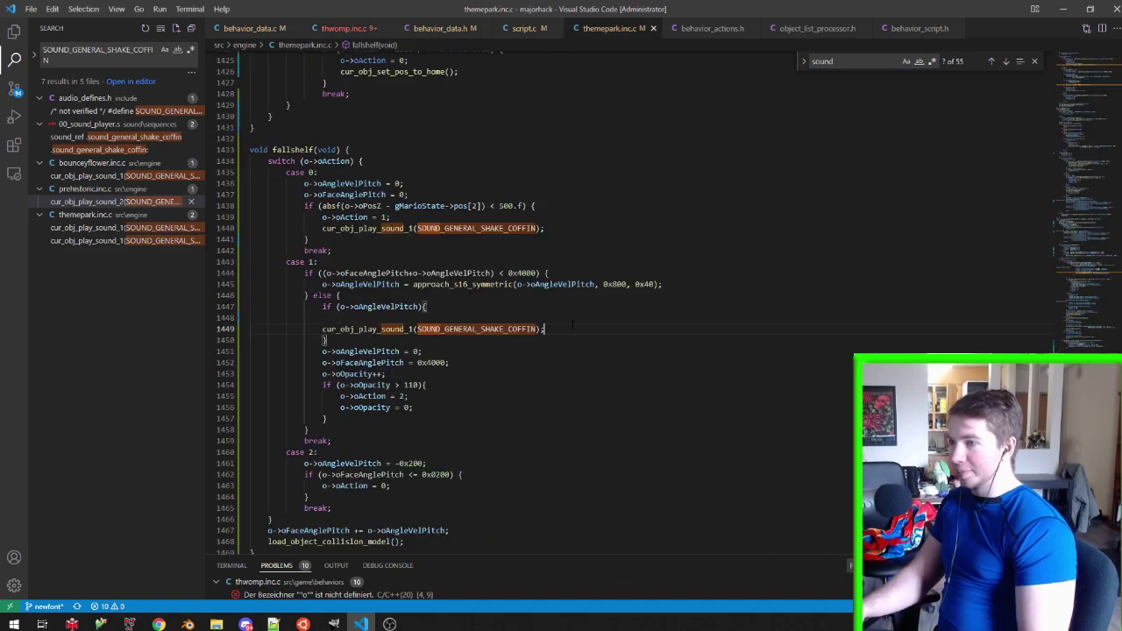
{"action": "left_click", "coordinate": [333, 31]}
{"action": "left_click", "coordinate": [1005, 61]}
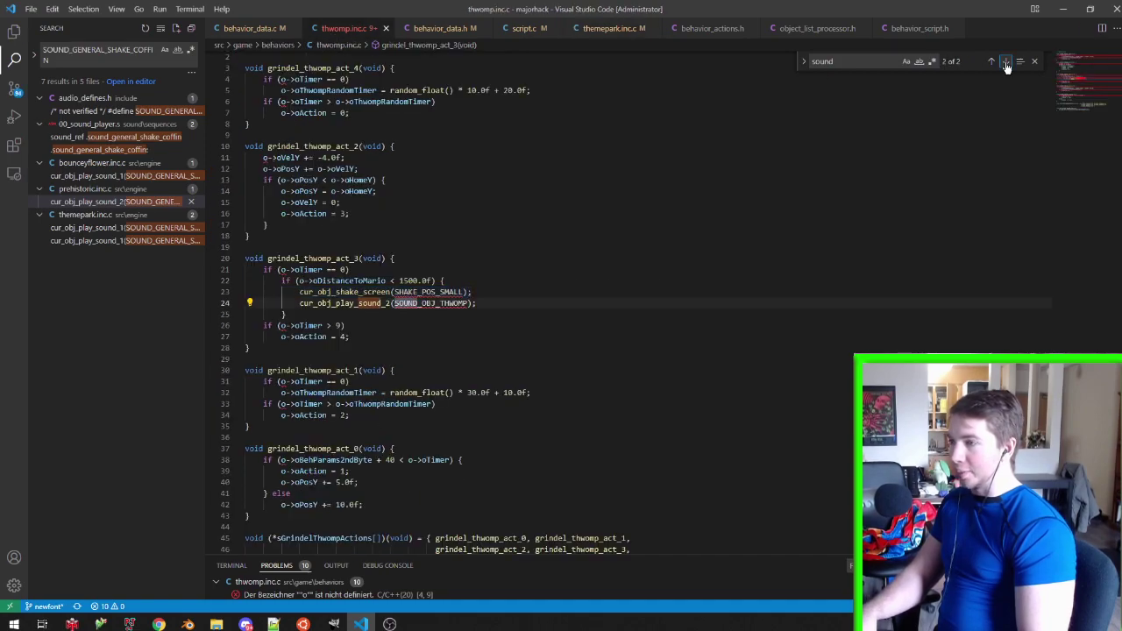
{"action": "key", "text": "ctrl+Tab"}
{"action": "key", "text": "ctrl+v"}
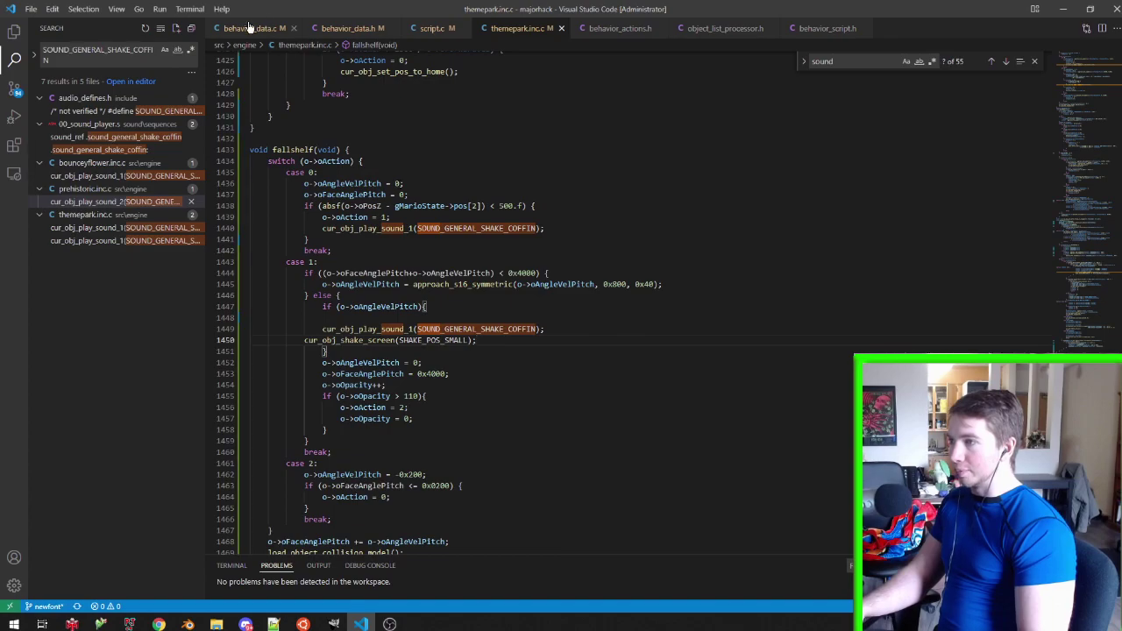
Find and copy SOUND_GENERAL2_SPINDEL_ROLL from bhv_spindel_loop in spindel.inc.c
{"action": "left_click", "coordinate": [253, 33]}
{"action": "key", "text": "ctrl+f"}
{"action": "type", "text": "spindel"}
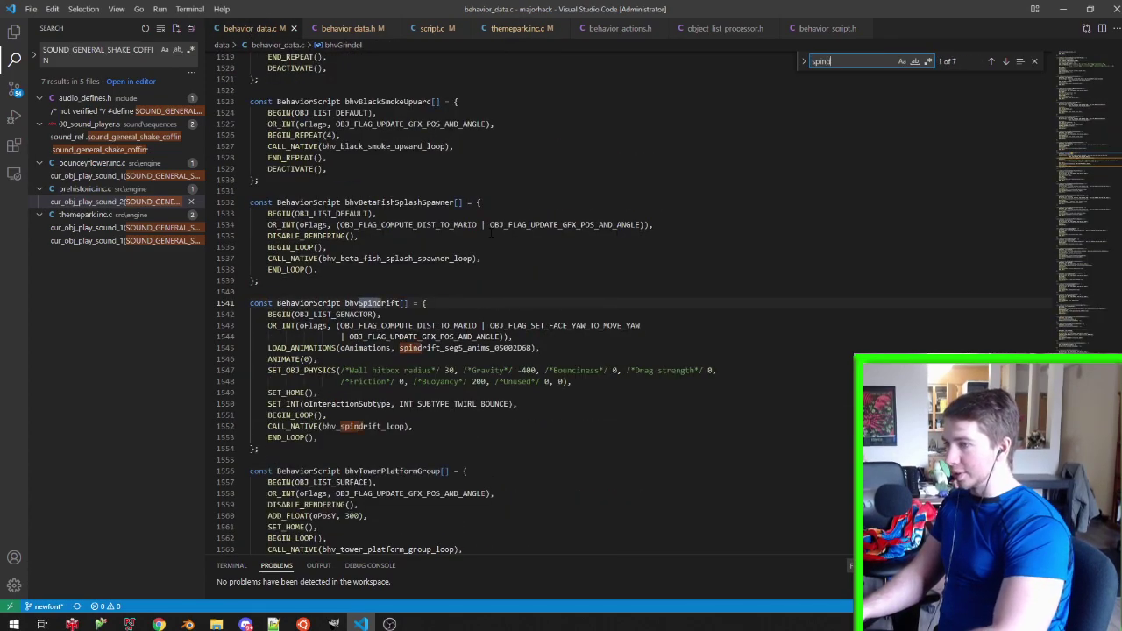
{"action": "left_click", "coordinate": [396, 370]}
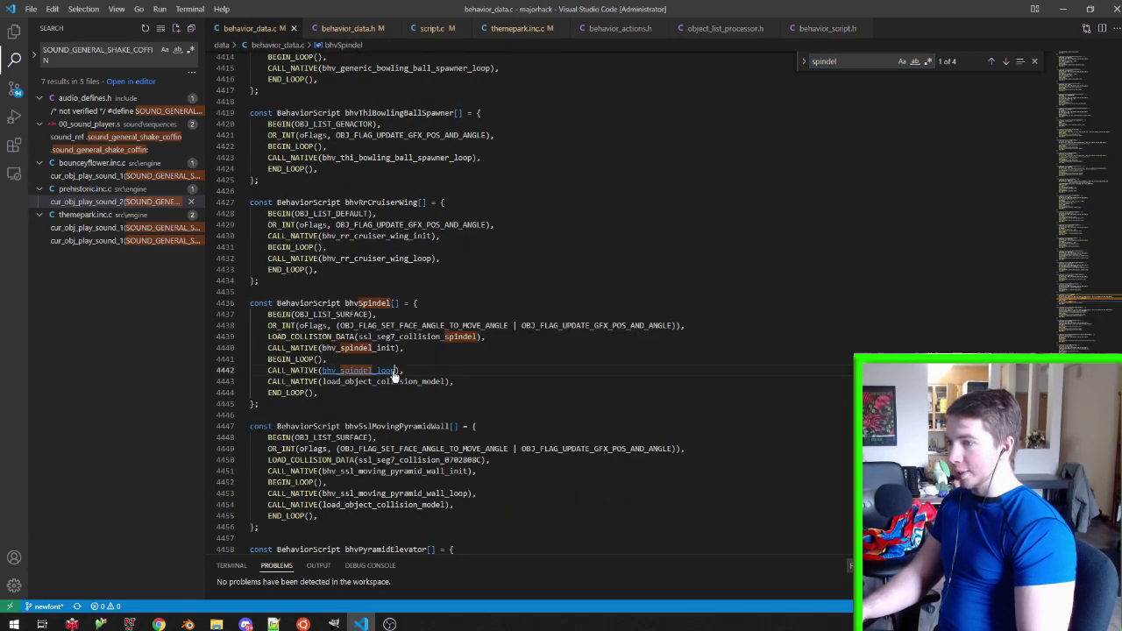
{"action": "key", "text": "F12"}
{"action": "key", "text": "ctrl+f"}
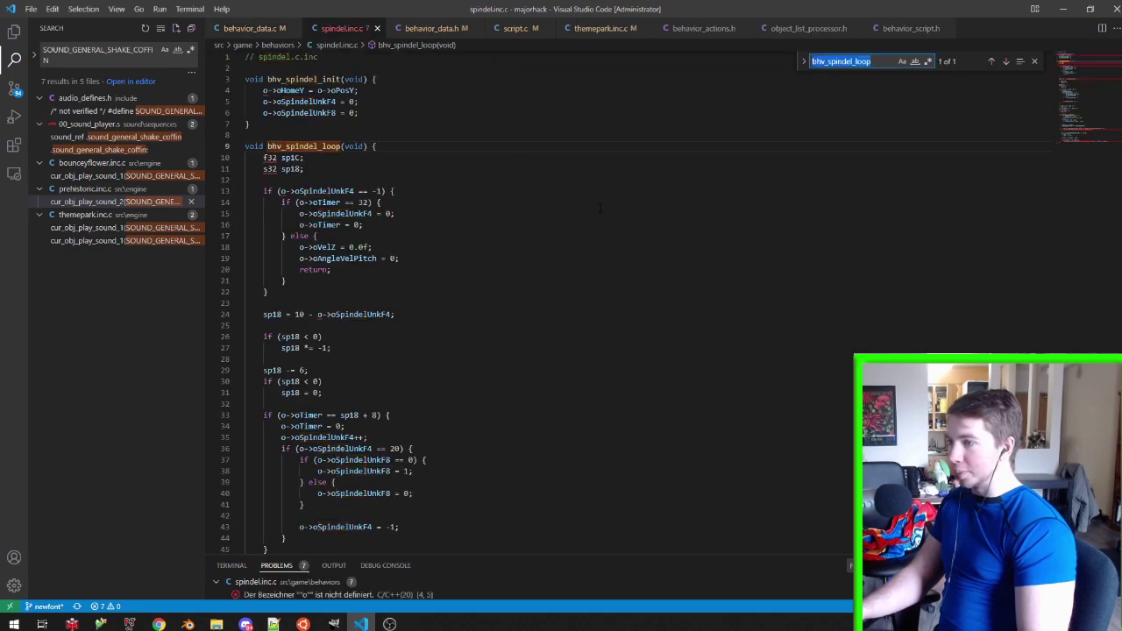
{"action": "type", "text": "sound"}
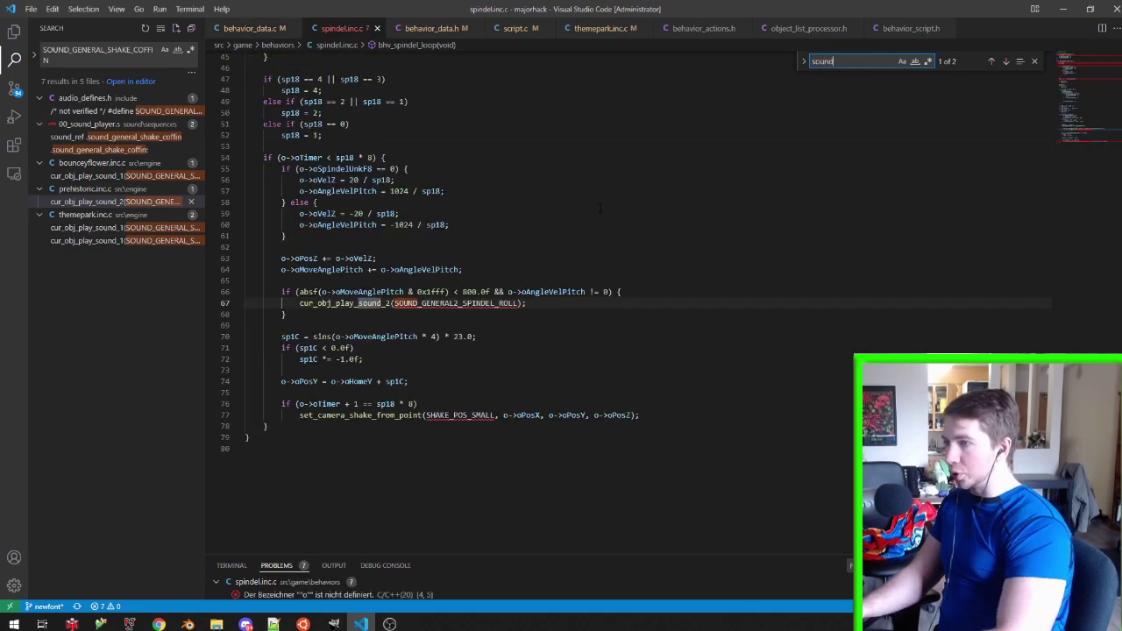
{"action": "double_click", "coordinate": [487, 304]}
{"action": "key", "text": "ctrl+c"}
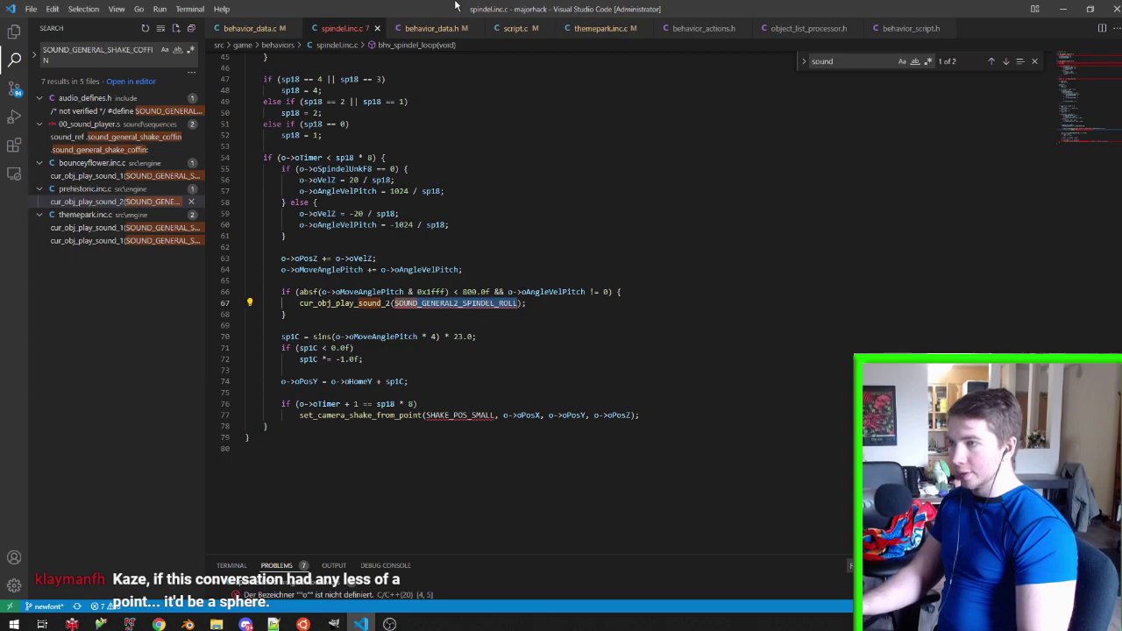
Replace SOUND_GENERAL_SHAKE_COFFIN with SOUND_GENERAL2_SPINDEL_ROLL, reformat, remove the blank line, and save
{"action": "left_click", "coordinate": [599, 28]}
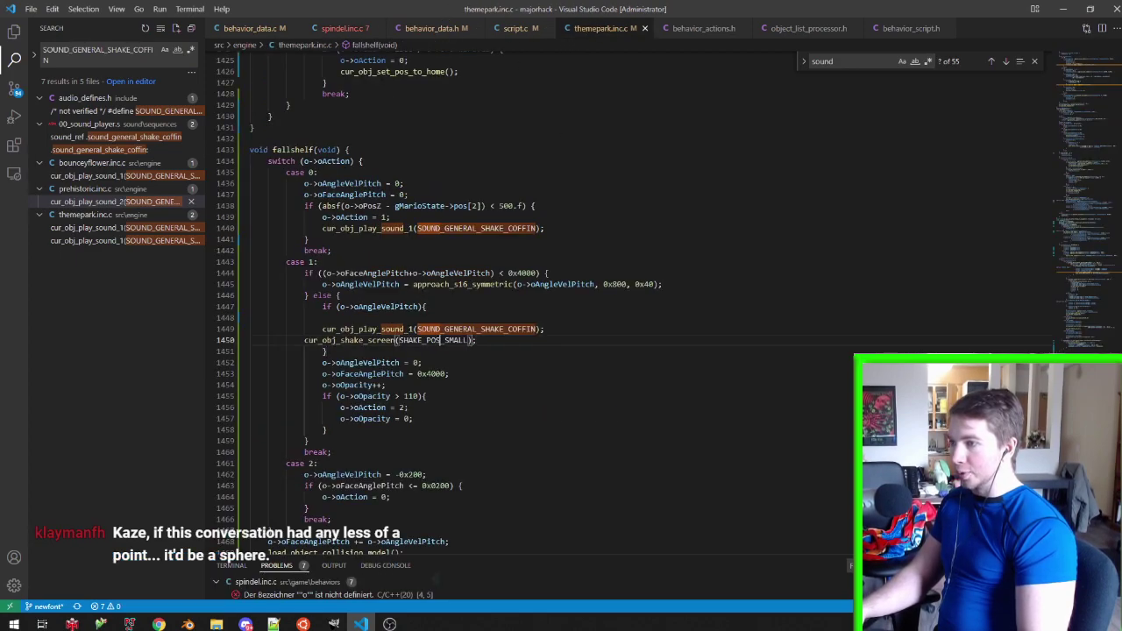
{"action": "double_click", "coordinate": [501, 329]}
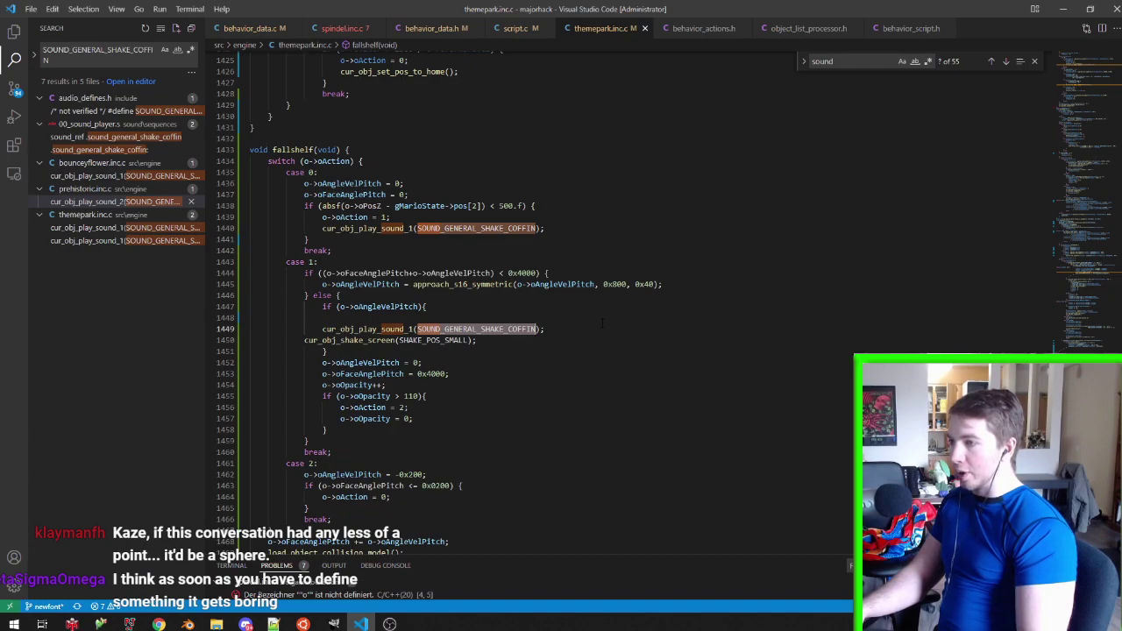
{"action": "key", "text": "ctrl+v"}
{"action": "key", "text": "shift+alt+f"}
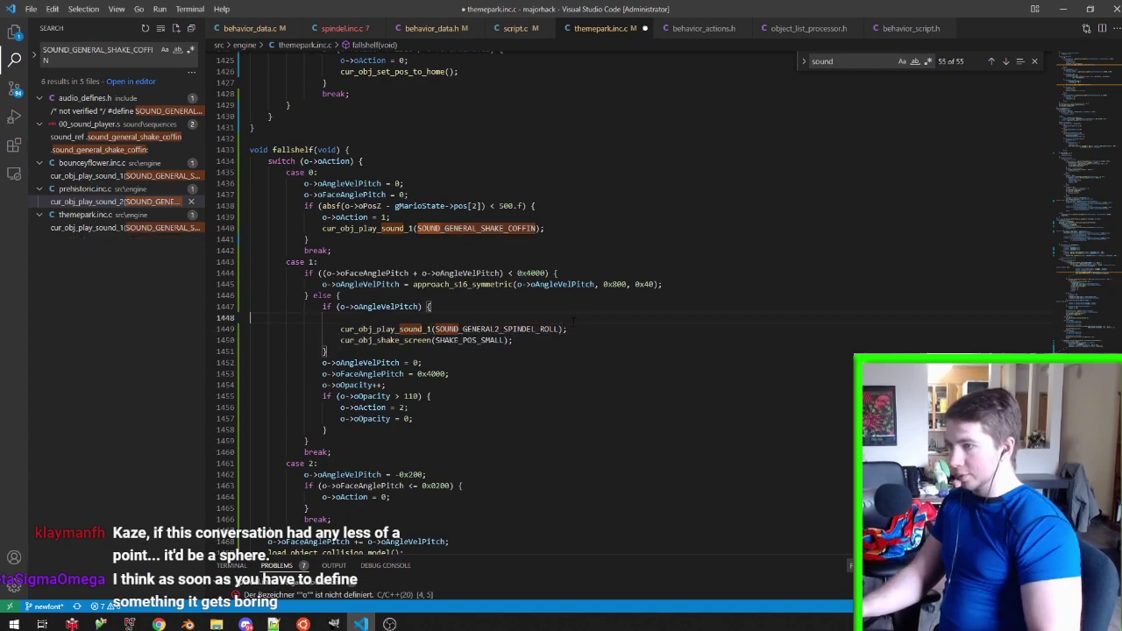
{"action": "key", "text": "BackSpace"}
{"action": "key", "text": "ctrl+s"}
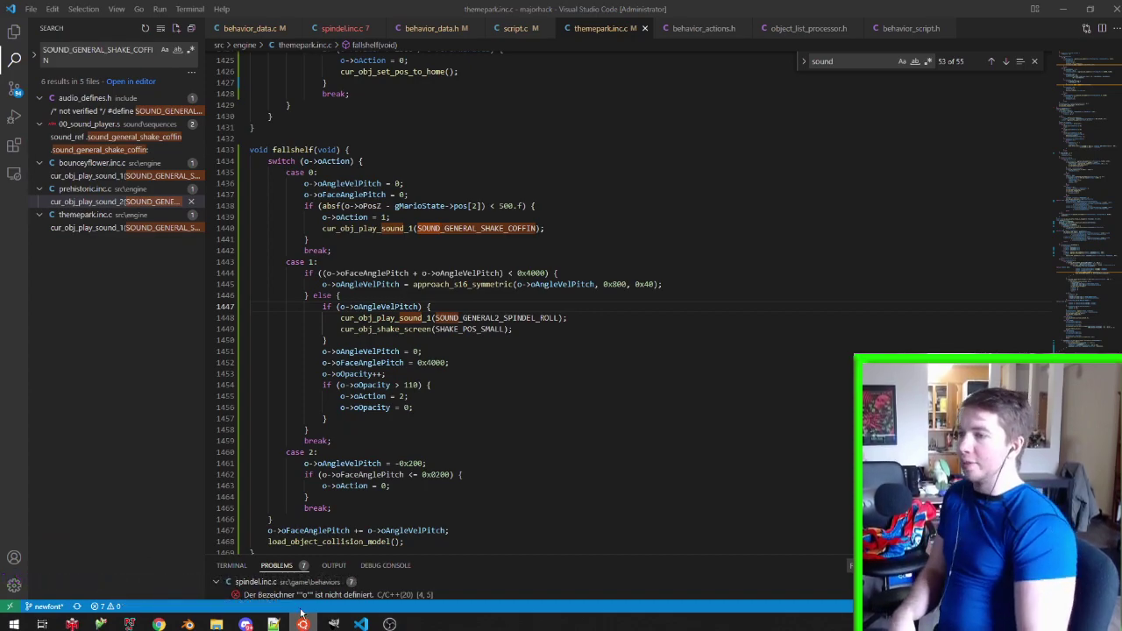
Bring up Project64 and start the YOSHIS ISLAND 64 ROM from the game list
{"action": "left_click", "coordinate": [130, 623]}
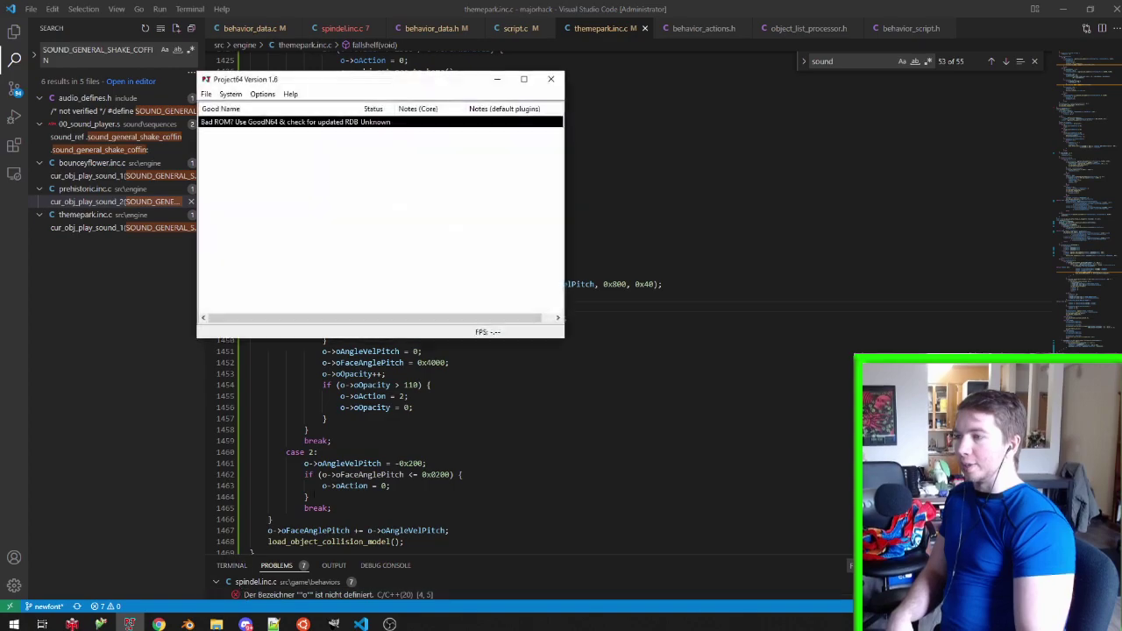
{"action": "double_click", "coordinate": [385, 122]}
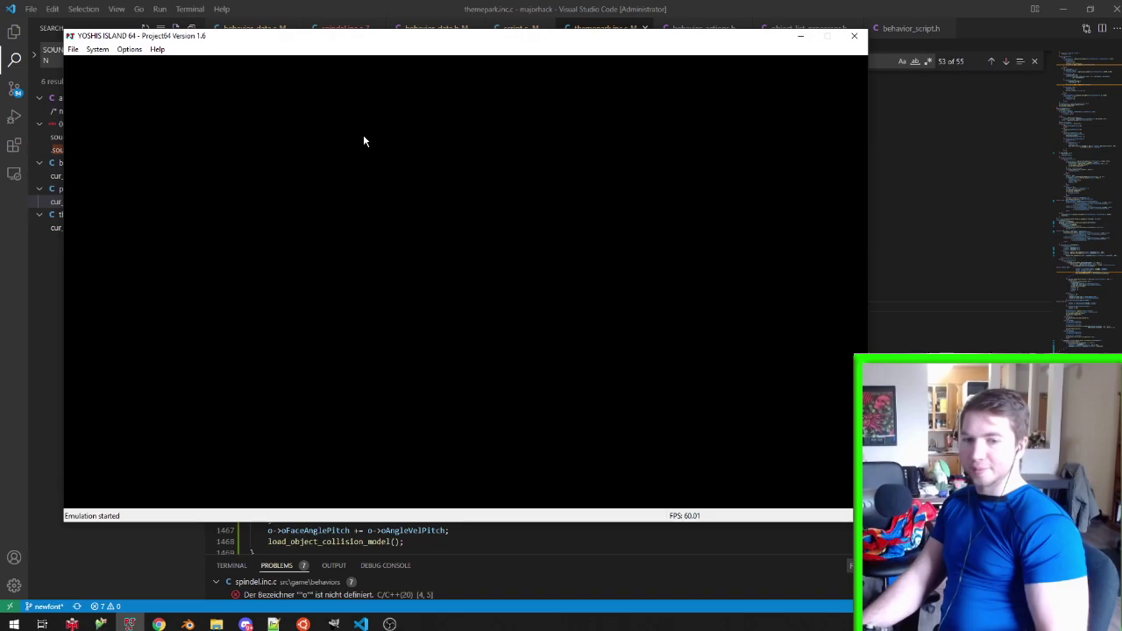
Save the emulator state and lower the volume in the audio settings
{"action": "key", "text": "F5"}
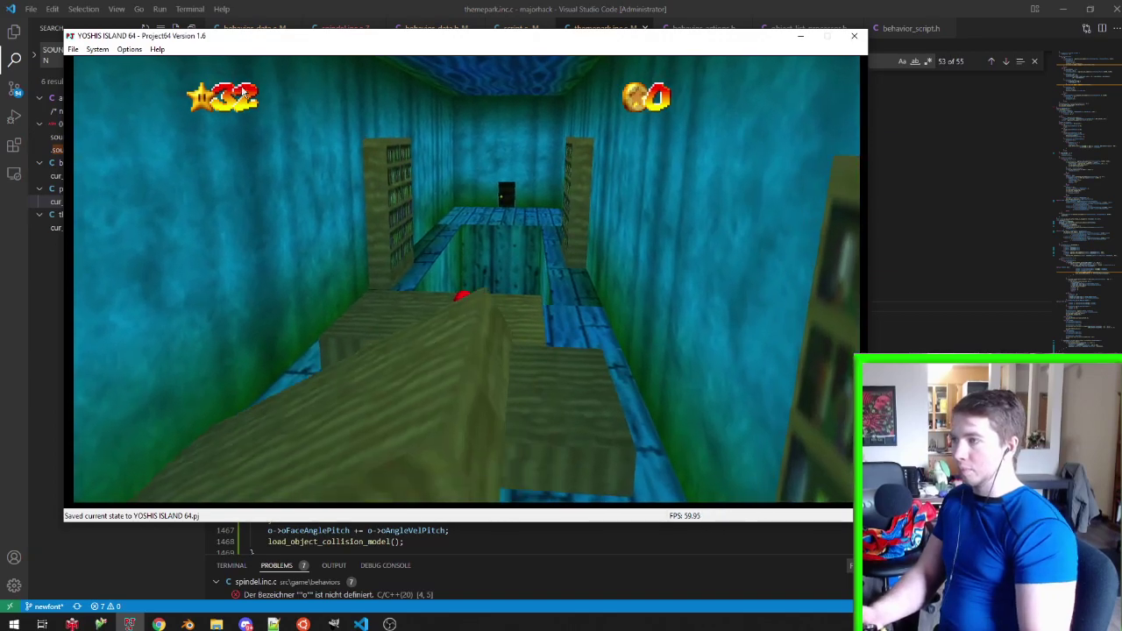
{"action": "left_click", "coordinate": [129, 49]}
{"action": "left_click", "coordinate": [140, 119]}
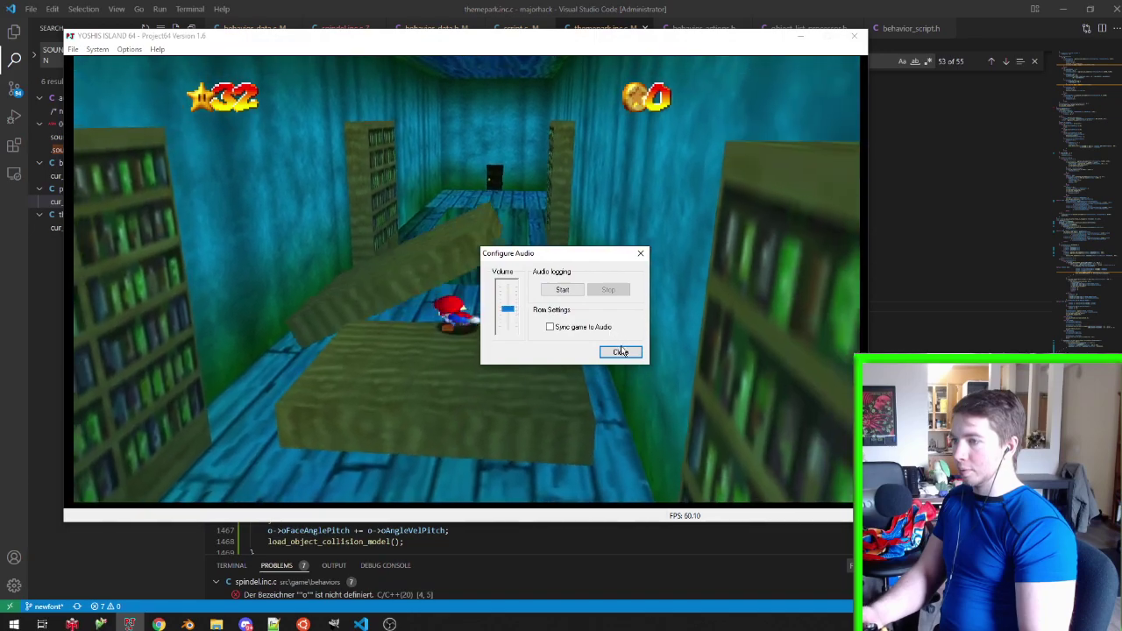
{"action": "left_click", "coordinate": [621, 351]}
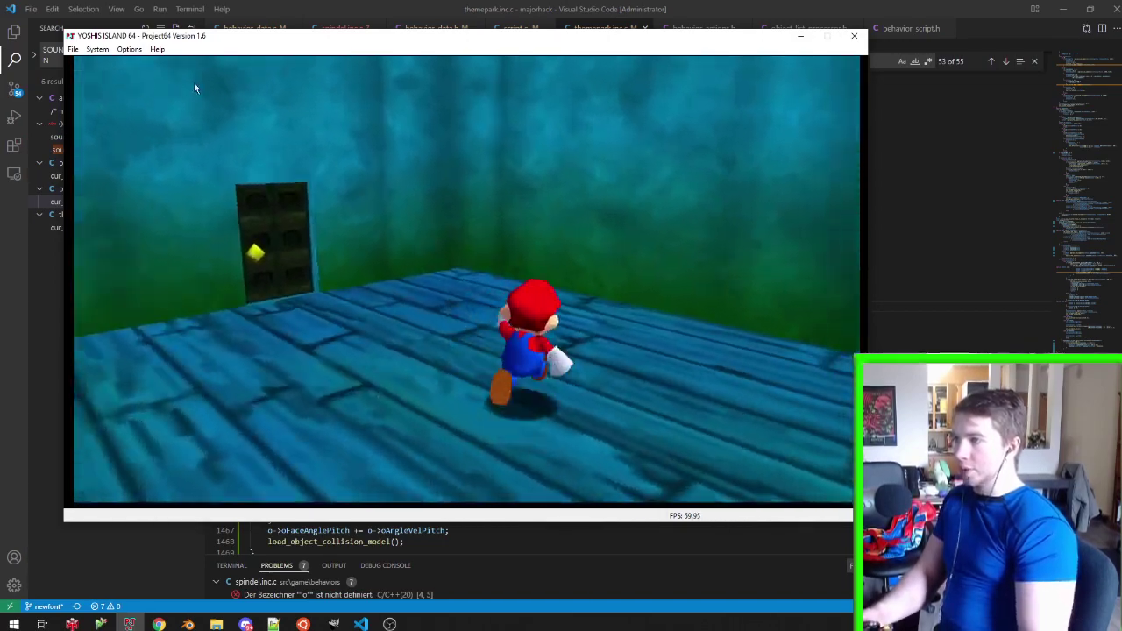
{"action": "left_click", "coordinate": [129, 50]}
{"action": "left_click", "coordinate": [175, 105]}
{"action": "left_click_drag", "start_coordinate": [499, 302], "coordinate": [521, 326]}
{"action": "left_click", "coordinate": [606, 351]}
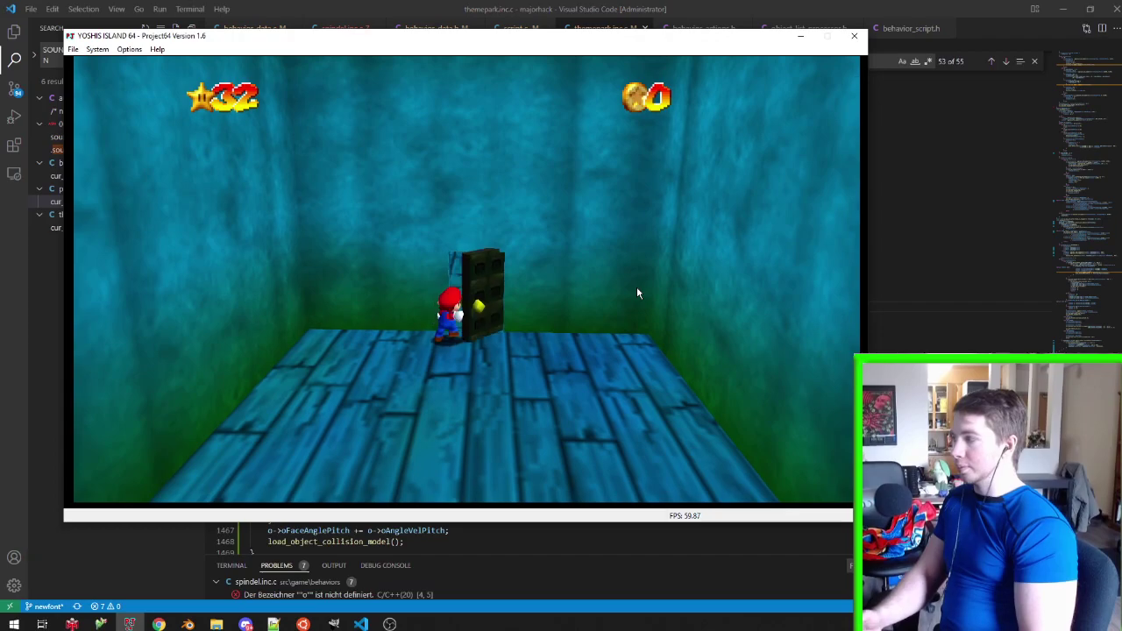
Walk Mario through the mansion doors to playtest, then close the emulator
{"action": "key", "text": "Up"}
{"action": "key", "text": "Right"}
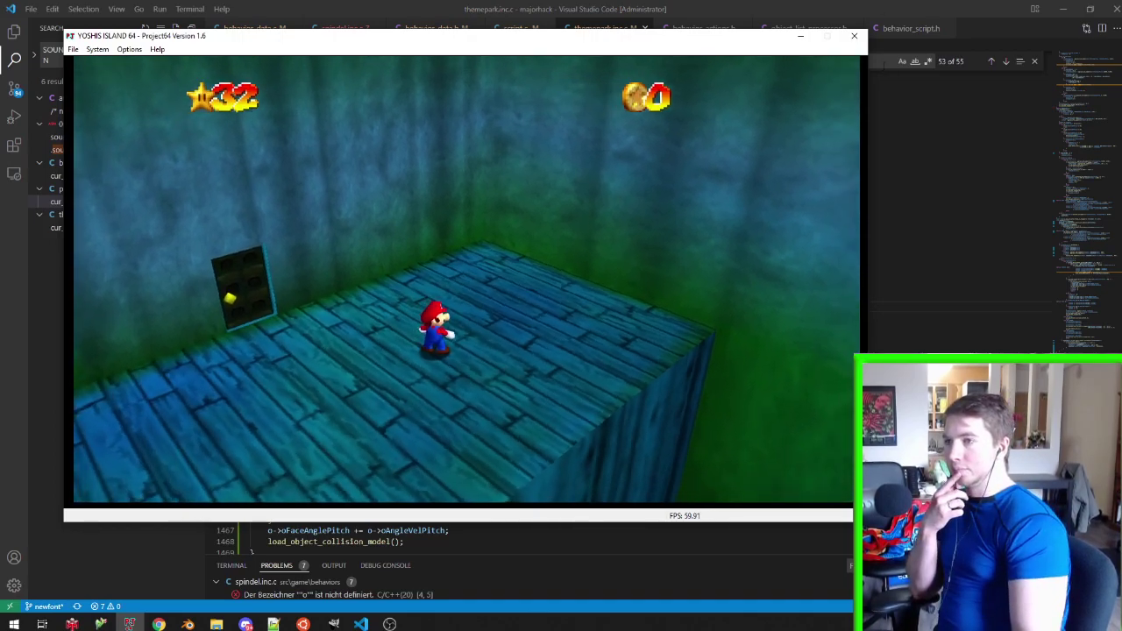
{"action": "left_click", "coordinate": [853, 36]}
{"action": "mouse_move", "coordinate": [188, 623]}
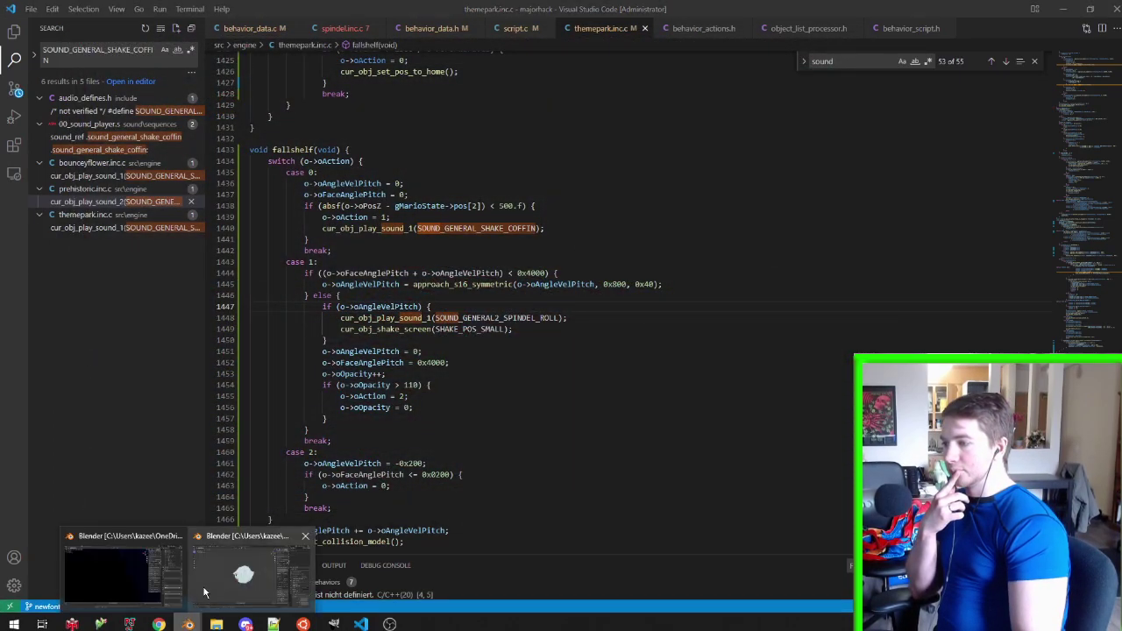
{"action": "left_click", "coordinate": [112, 583]}
Orbit and zoom around the C7Themepark level and save the file
{"action": "middle_click_drag", "start_coordinate": [418, 277], "coordinate": [419, 216]}
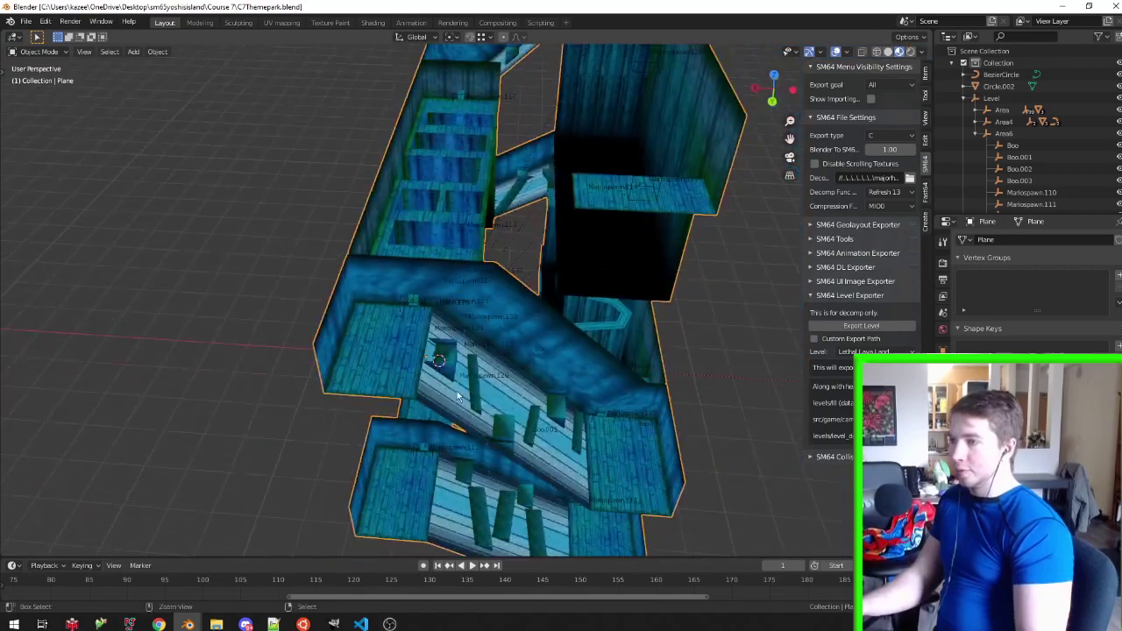
{"action": "key", "text": "ctrl+s"}
{"action": "middle_click_drag", "start_coordinate": [419, 215], "coordinate": [448, 259]}
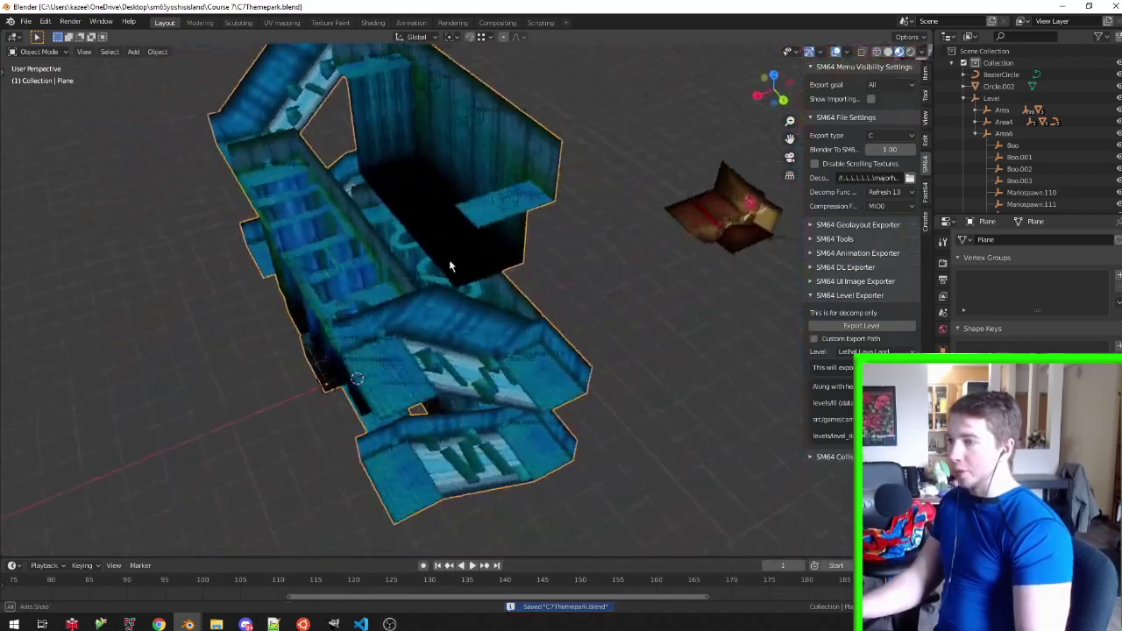
{"action": "scroll", "coordinate": [449, 259], "scroll_direction": "up", "scroll_amount": 5}
Inspect the level mesh's wavy walls and pit in Edit Mode from several angles
{"action": "key", "text": "Tab"}
{"action": "key", "text": "a"}
{"action": "key", "text": "alt+a"}
{"action": "mouse_move", "coordinate": [506, 318]}
{"action": "middle_mouse_down"}
{"action": "mouse_move", "coordinate": [392, 265]}
{"action": "mouse_move", "coordinate": [455, 351]}
{"action": "mouse_move", "coordinate": [388, 240]}
{"action": "mouse_move", "coordinate": [473, 261]}
{"action": "mouse_move", "coordinate": [523, 389]}
{"action": "mouse_move", "coordinate": [450, 324]}
{"action": "middle_mouse_up"}
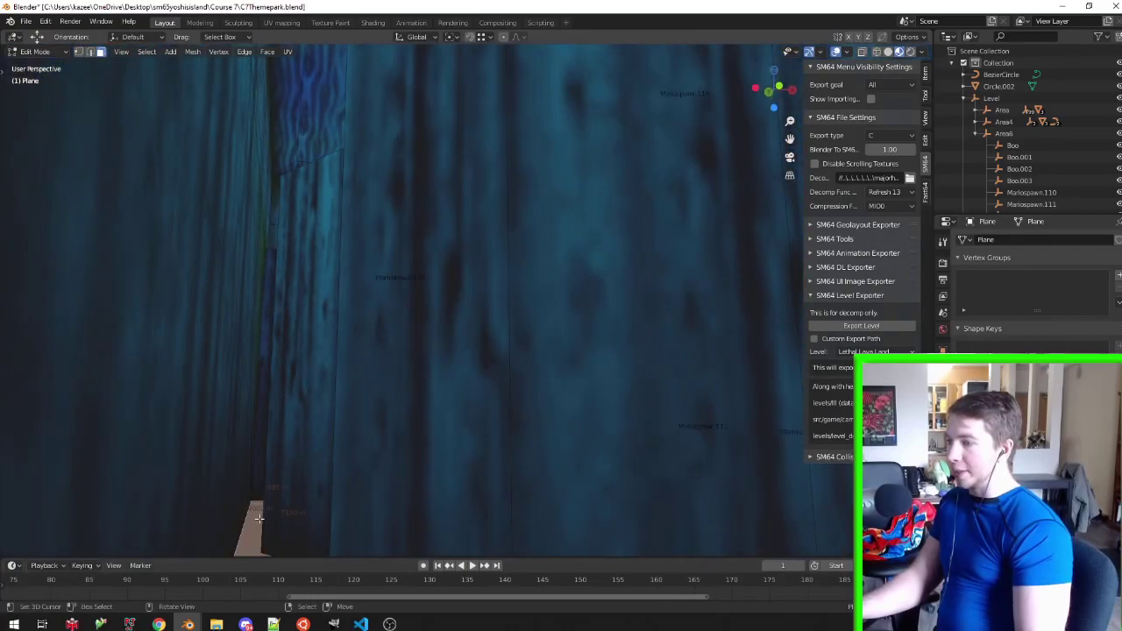
{"action": "scroll", "coordinate": [366, 406], "scroll_direction": "down", "scroll_amount": 3}
{"action": "scroll", "coordinate": [496, 380], "scroll_direction": "down", "scroll_amount": 3}
{"action": "scroll", "coordinate": [496, 381], "scroll_direction": "down", "scroll_amount": 2}
{"action": "scroll", "coordinate": [503, 379], "scroll_direction": "down", "scroll_amount": 1}
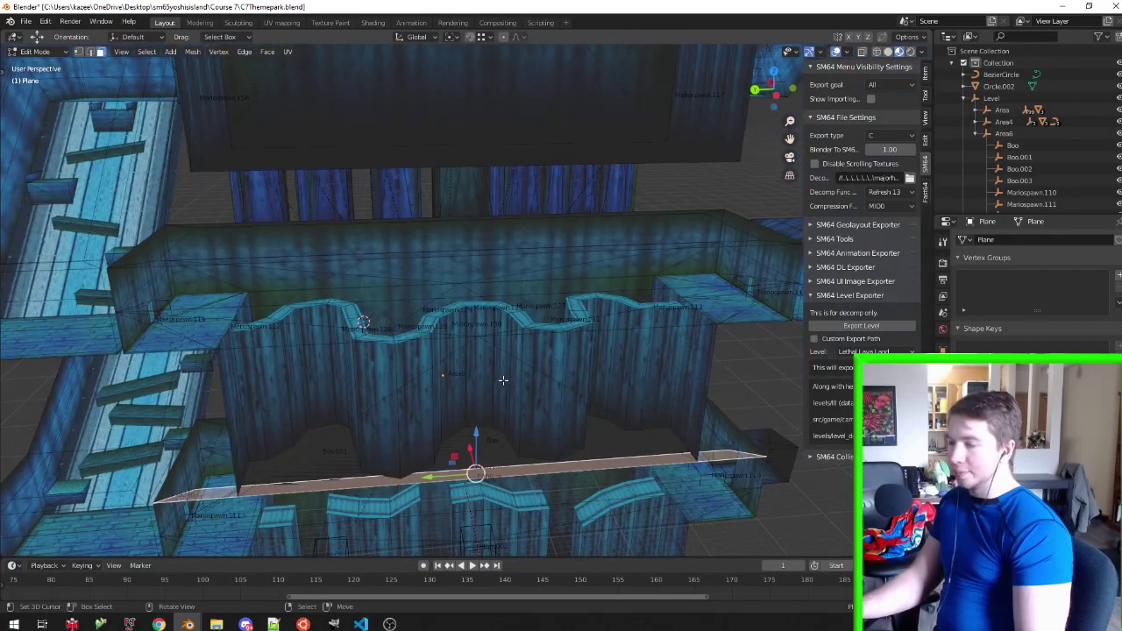
{"action": "mouse_move", "coordinate": [529, 378]}
{"action": "middle_mouse_down"}
{"action": "mouse_move", "coordinate": [536, 329]}
{"action": "mouse_move", "coordinate": [502, 411]}
{"action": "mouse_move", "coordinate": [533, 407]}
{"action": "middle_mouse_up"}
{"action": "scroll", "coordinate": [531, 360], "scroll_direction": "down", "scroll_amount": 3}
{"action": "scroll", "coordinate": [533, 349], "scroll_direction": "up", "scroll_amount": 3}
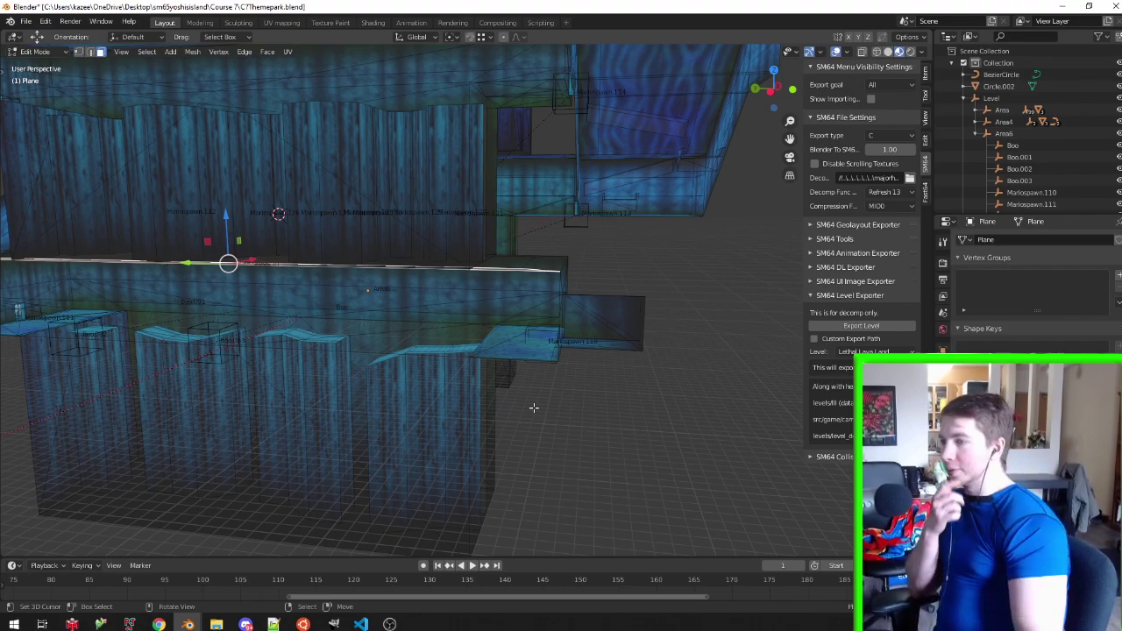
{"action": "middle_click_drag", "start_coordinate": [590, 332], "coordinate": [439, 229]}
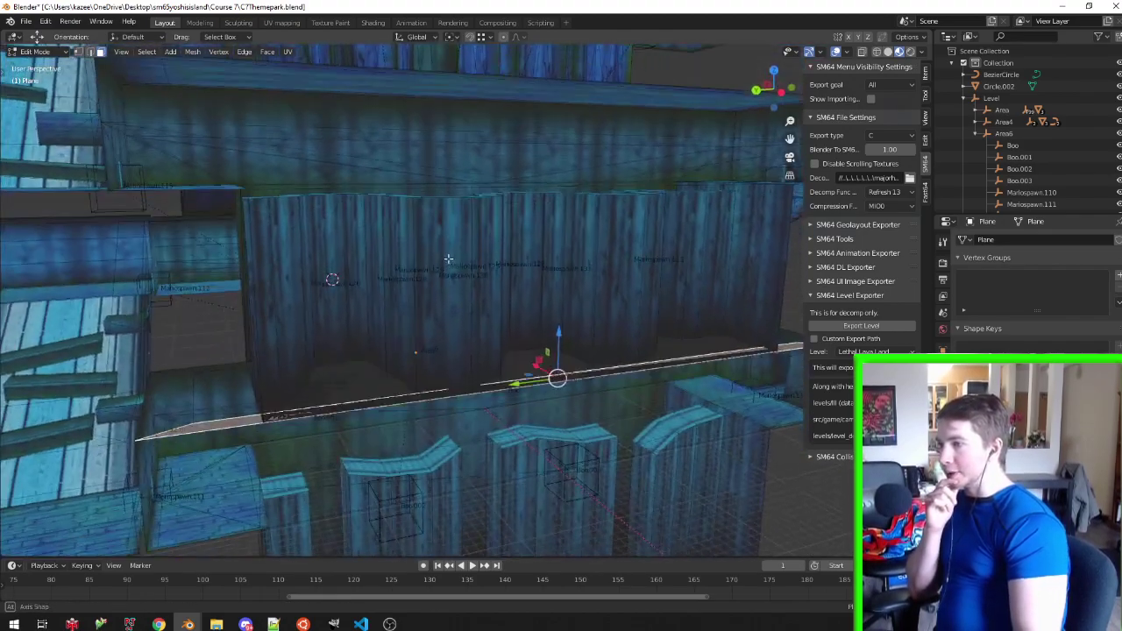
{"action": "scroll", "coordinate": [438, 229], "scroll_direction": "up", "scroll_amount": 3}
{"action": "scroll", "coordinate": [438, 229], "scroll_direction": "down", "scroll_amount": 3}
{"action": "scroll", "coordinate": [394, 333], "scroll_direction": "up", "scroll_amount": 3}
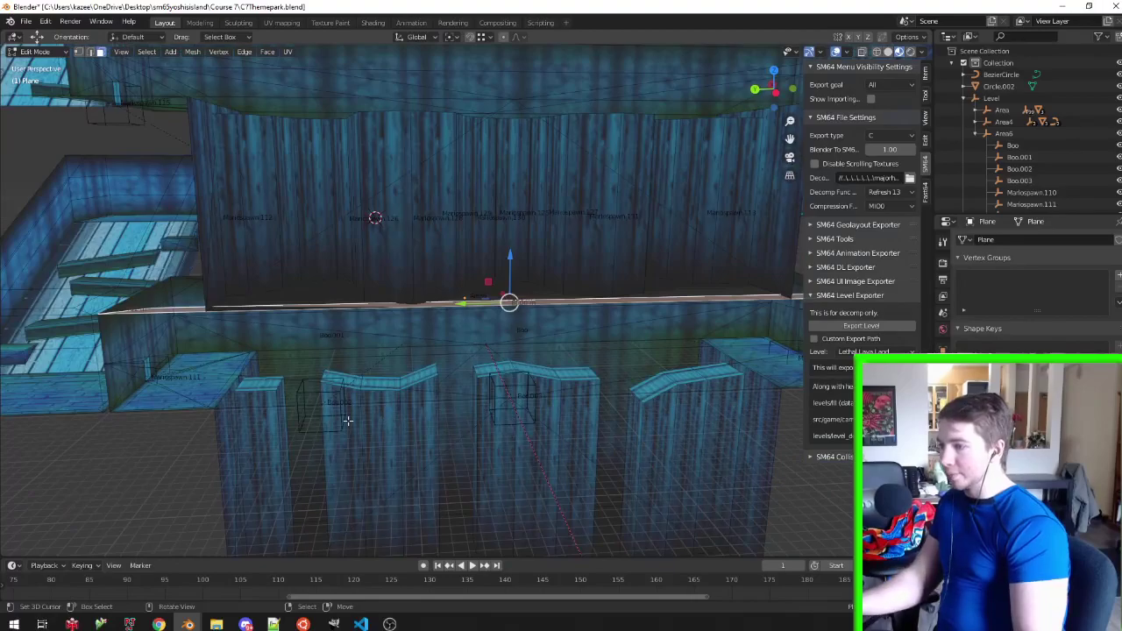
Return to Object Mode, select the Boo.002 spawn, and save the blend file
{"action": "key", "text": "Tab"}
{"action": "left_click", "coordinate": [345, 426]}
{"action": "key", "text": "ctrl+s"}
{"action": "middle_click_drag", "start_coordinate": [414, 393], "coordinate": [436, 224]}
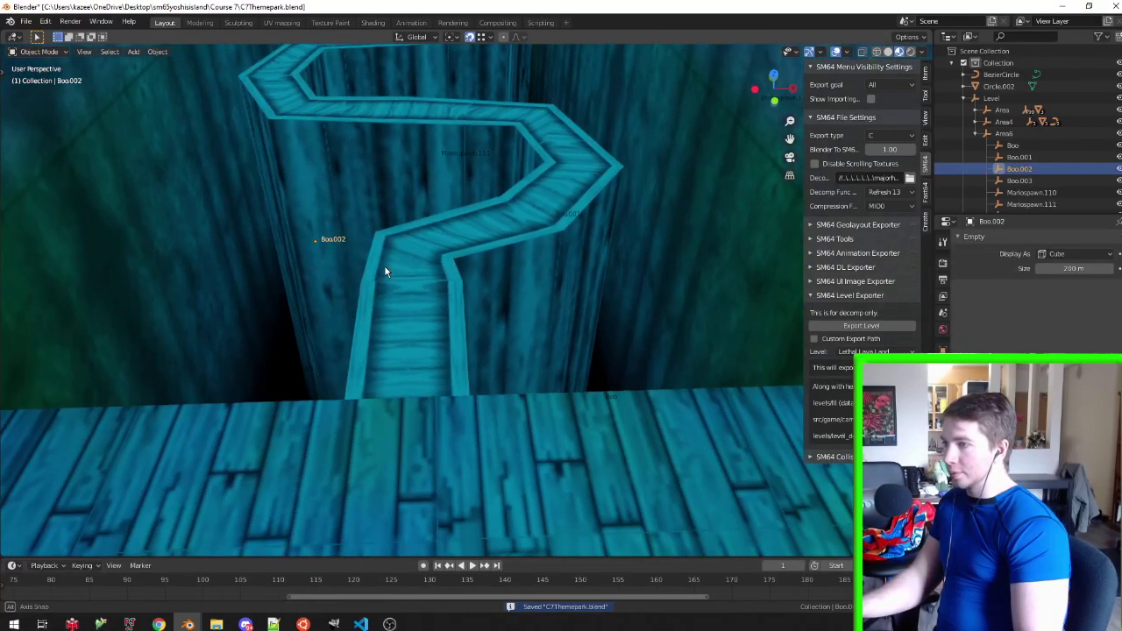
Duplicate Boo.002 with snapping and place the copy on the winding path
{"action": "scroll", "coordinate": [436, 226], "scroll_direction": "up", "scroll_amount": 3}
{"action": "scroll", "coordinate": [286, 357], "scroll_direction": "up", "scroll_amount": 2}
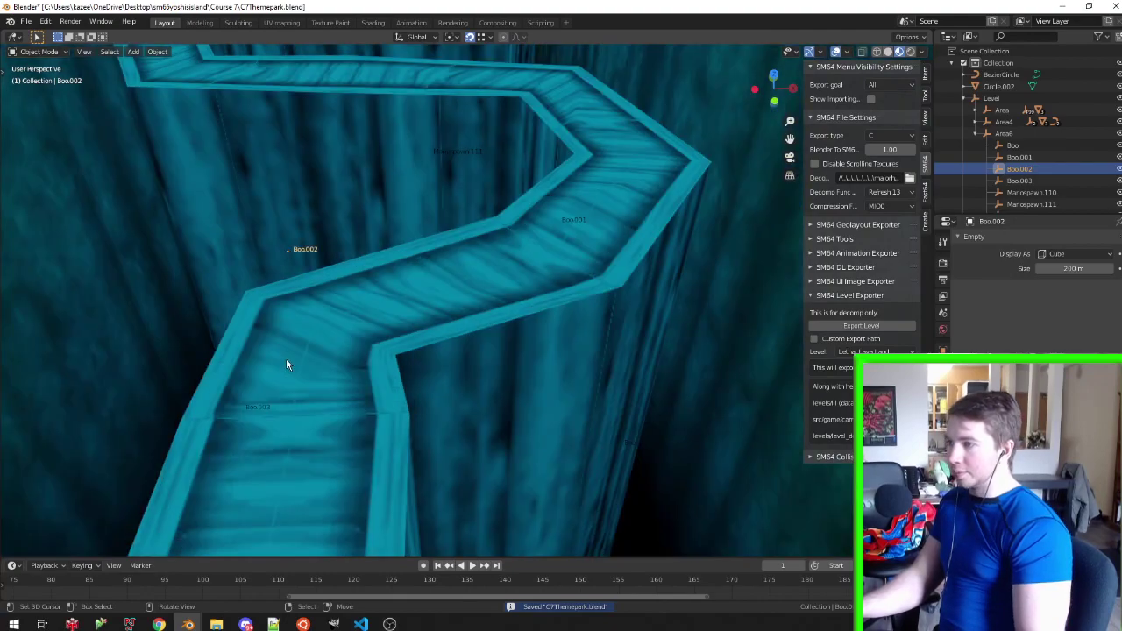
{"action": "key", "text": "ctrl+shift+Tab"}
{"action": "key", "text": "z"}
{"action": "key", "text": "shift+d"}
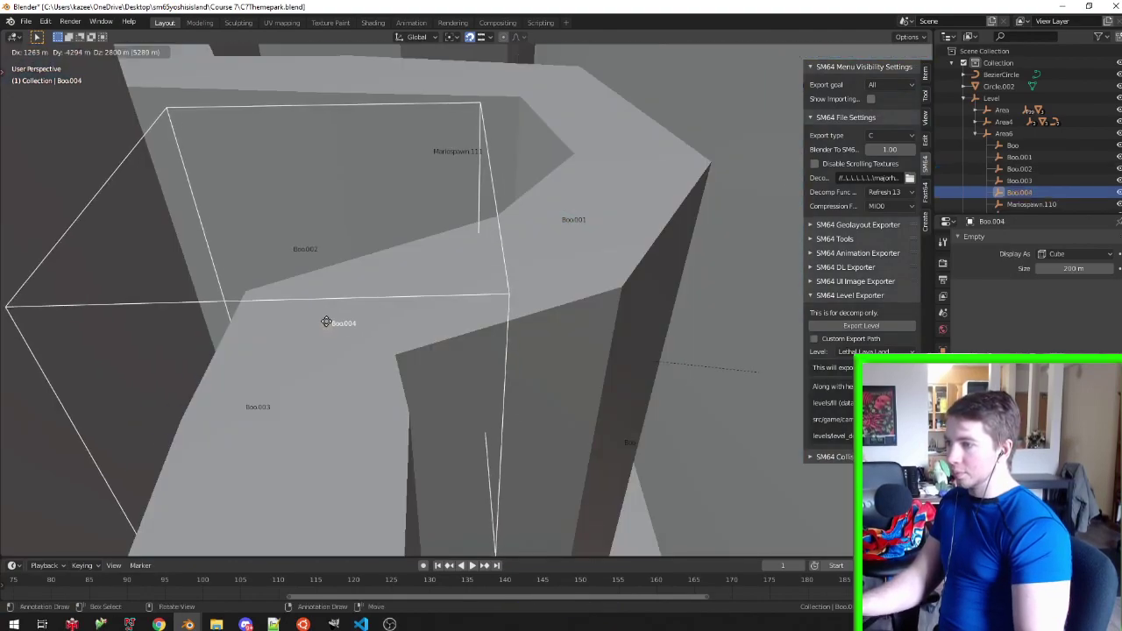
{"action": "left_click", "coordinate": [309, 317]}
{"action": "key", "text": "KP_7"}
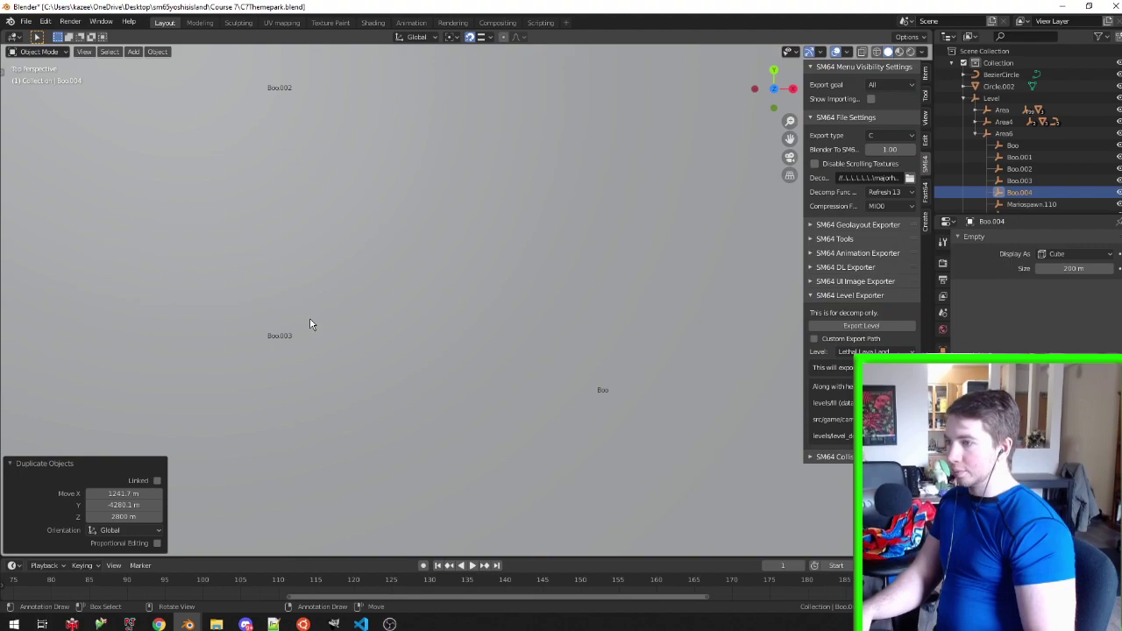
{"action": "mouse_move", "coordinate": [339, 318]}
{"action": "middle_mouse_down"}
{"action": "mouse_move", "coordinate": [435, 255]}
{"action": "mouse_move", "coordinate": [425, 259]}
{"action": "middle_mouse_up"}
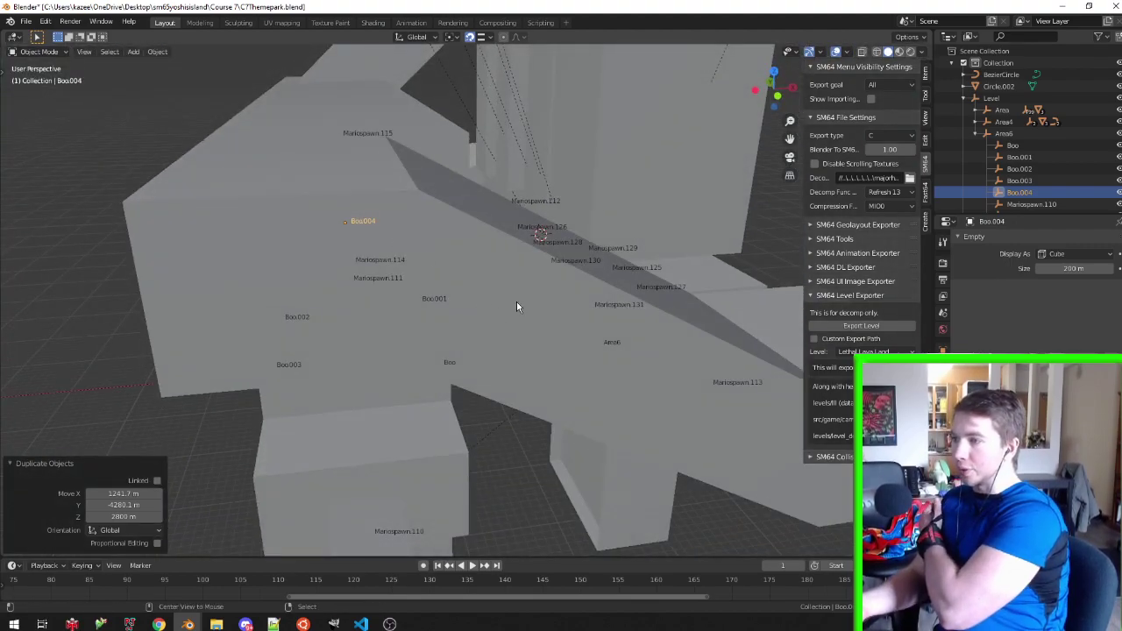
Clear Boo.004's rotation and rotate it 90° around Z from the top view
{"action": "key", "text": "z"}
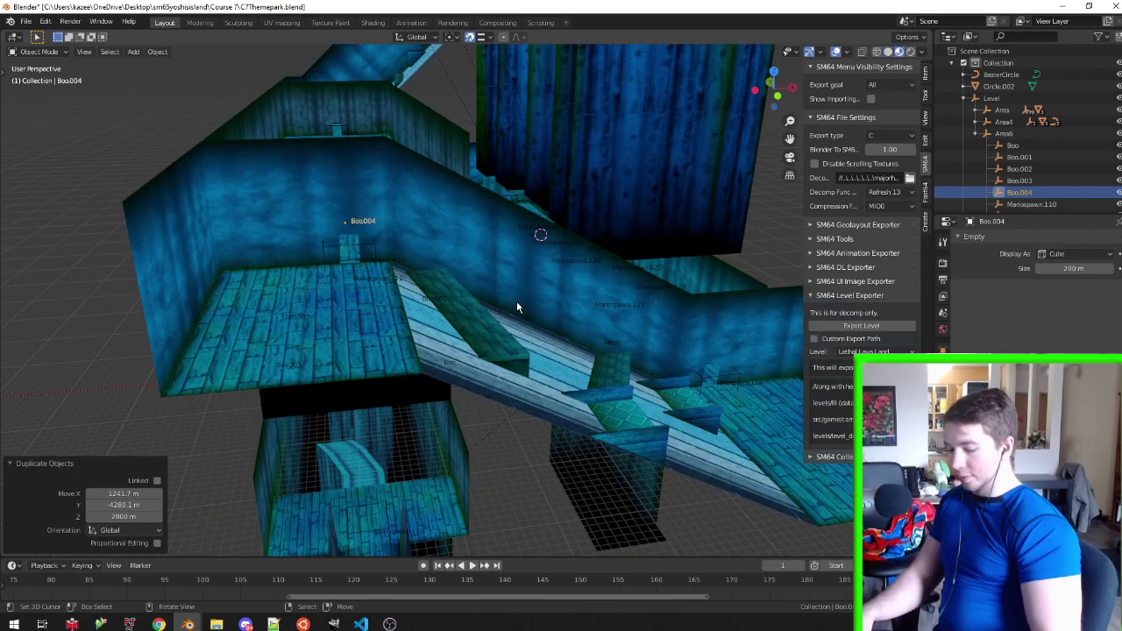
{"action": "key", "text": "KP_7"}
{"action": "key", "text": "alt+r"}
{"action": "key", "text": "KP_Decimal"}
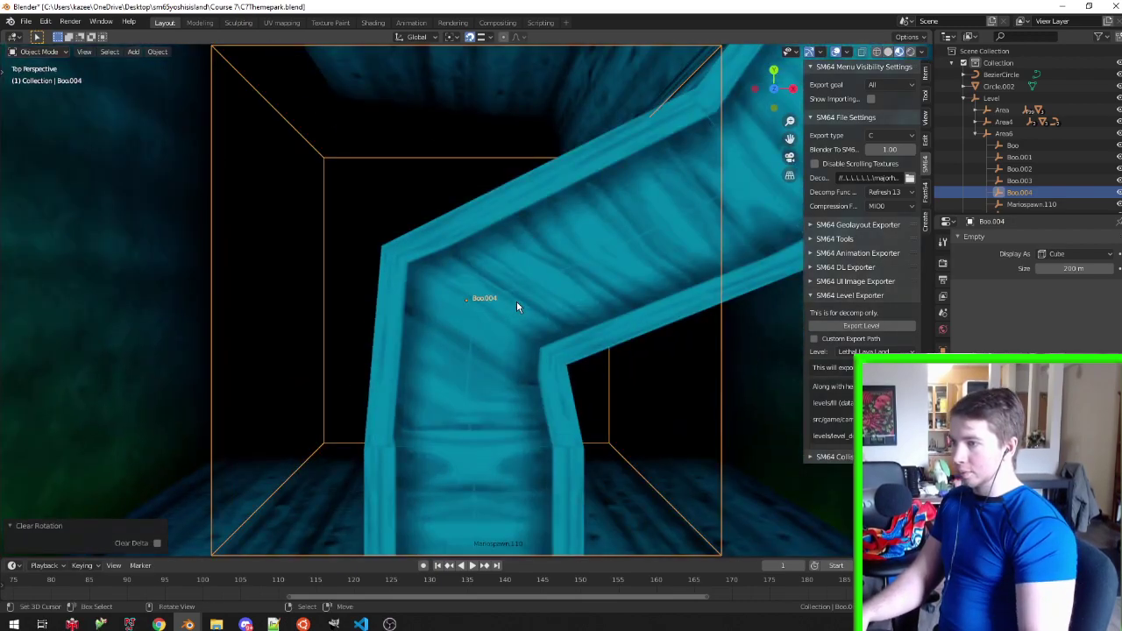
{"action": "type", "text": "rz90"}
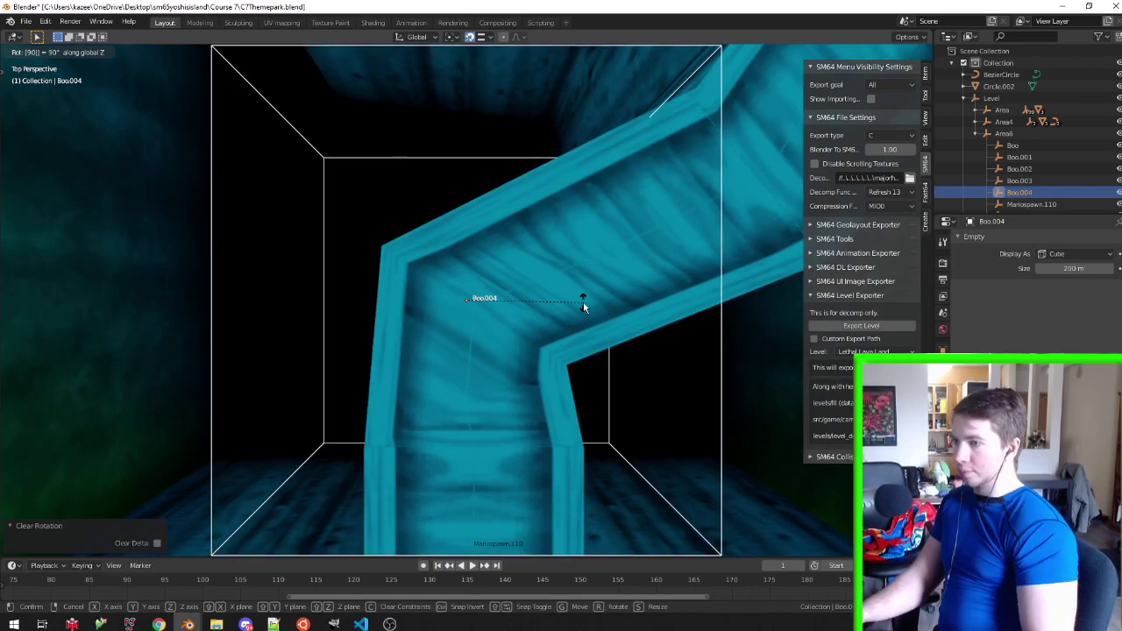
{"action": "key", "text": "Return"}
Raise Boo.004 by 100 m along Z and save the blend file
{"action": "mouse_move", "coordinate": [583, 300]}
{"action": "middle_mouse_down"}
{"action": "mouse_move", "coordinate": [551, 255]}
{"action": "mouse_move", "coordinate": [626, 295]}
{"action": "mouse_move", "coordinate": [561, 287]}
{"action": "middle_mouse_up"}
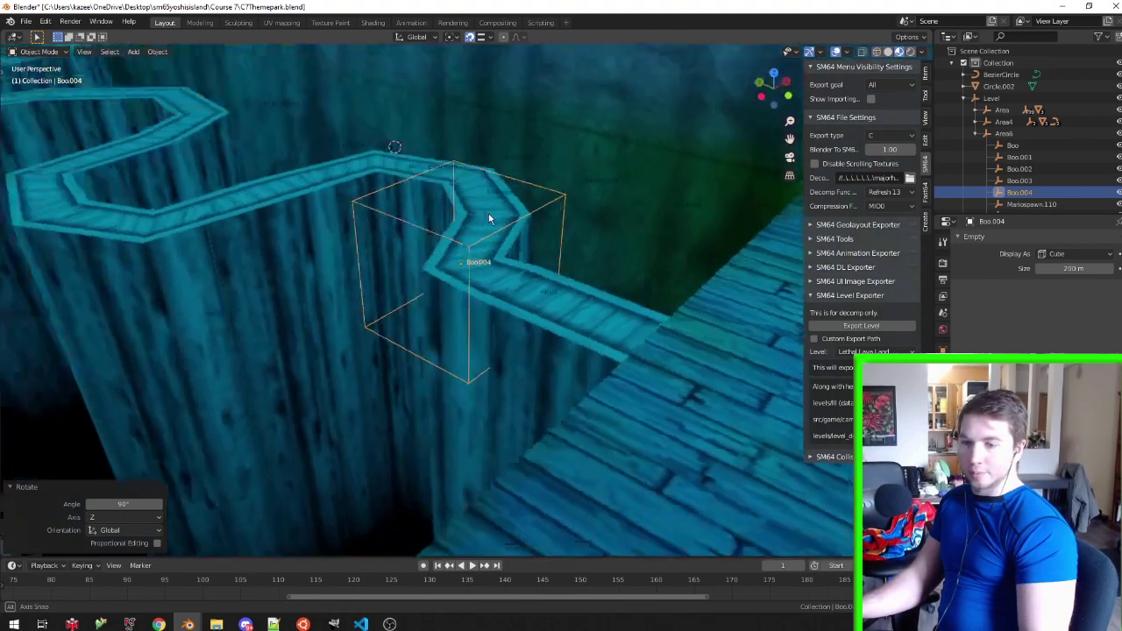
{"action": "middle_click_drag", "start_coordinate": [407, 255], "coordinate": [529, 209]}
{"action": "middle_click_drag", "start_coordinate": [557, 274], "coordinate": [555, 267]}
{"action": "type", "text": "gz"}
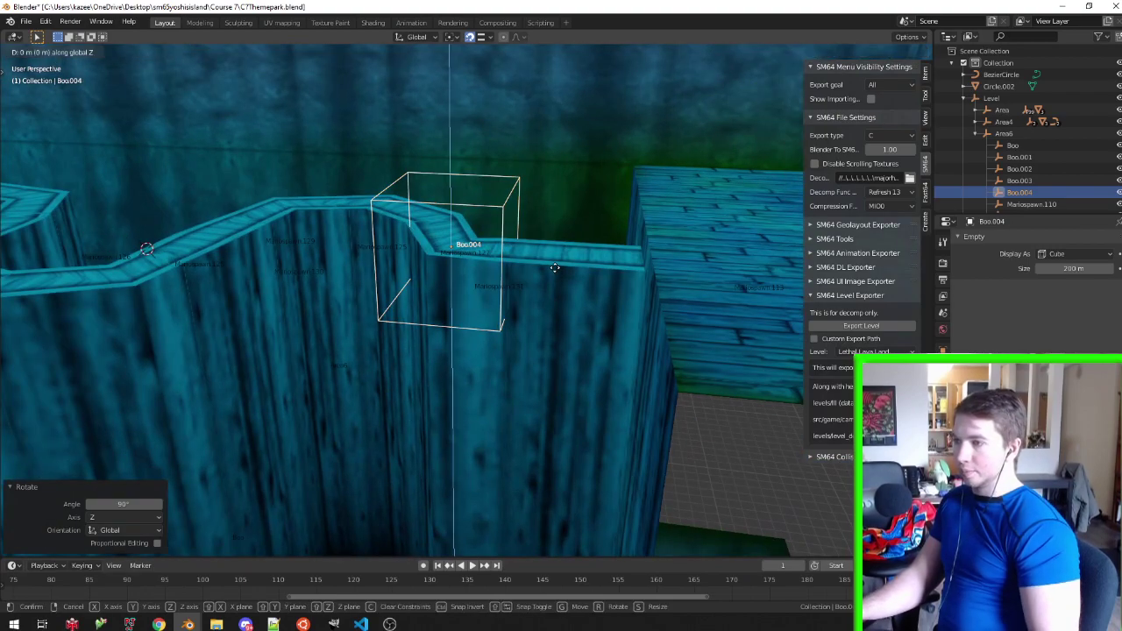
{"action": "type", "text": "100"}
{"action": "key", "text": "Return"}
{"action": "key", "text": "ctrl+s"}
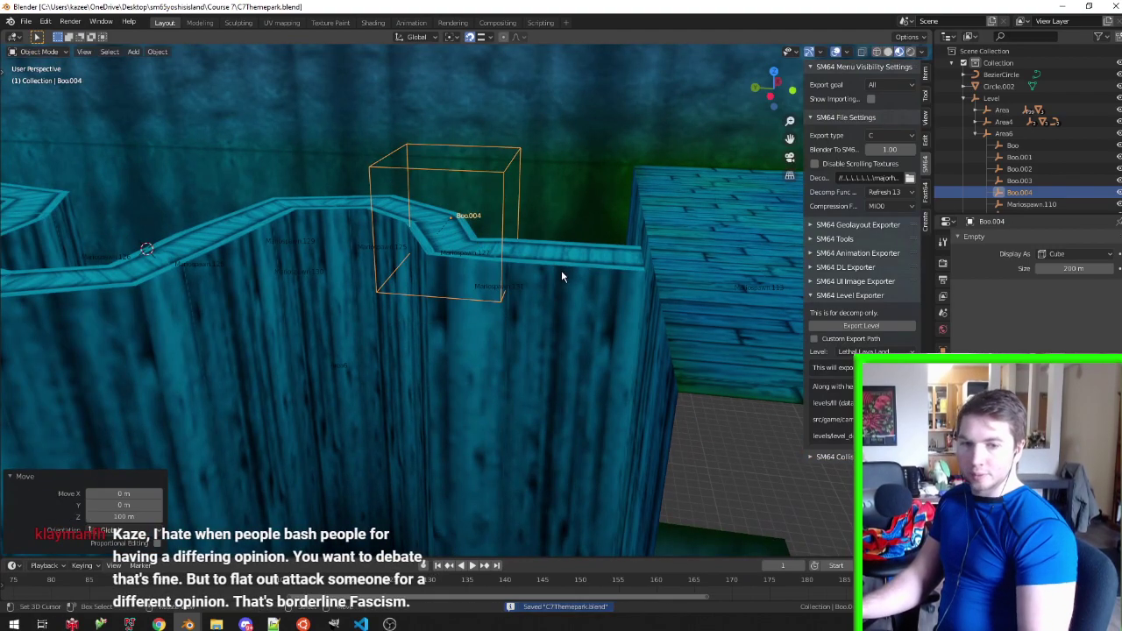
{"action": "mouse_move", "coordinate": [557, 256]}
{"action": "middle_mouse_down"}
{"action": "mouse_move", "coordinate": [579, 253]}
{"action": "mouse_move", "coordinate": [468, 133]}
{"action": "mouse_move", "coordinate": [482, 359]}
{"action": "mouse_move", "coordinate": [485, 340]}
{"action": "middle_mouse_up"}
{"action": "key", "text": "ctrl+s"}
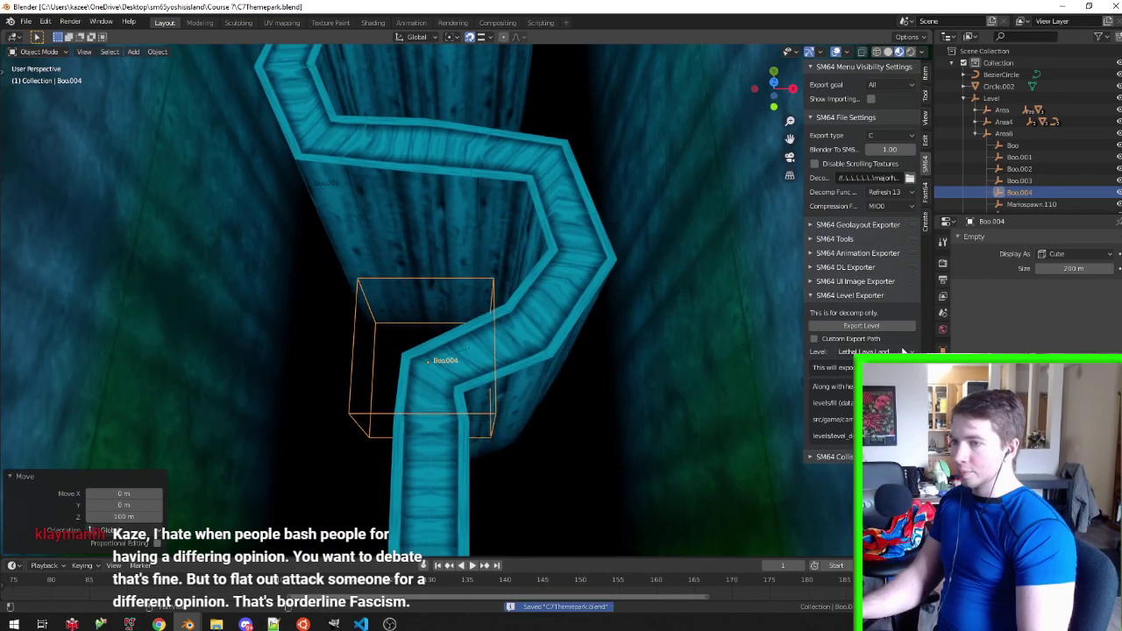
Check Boo.004's SM64 object properties, try and cancel a Z rotation, and save
{"action": "left_click", "coordinate": [943, 348]}
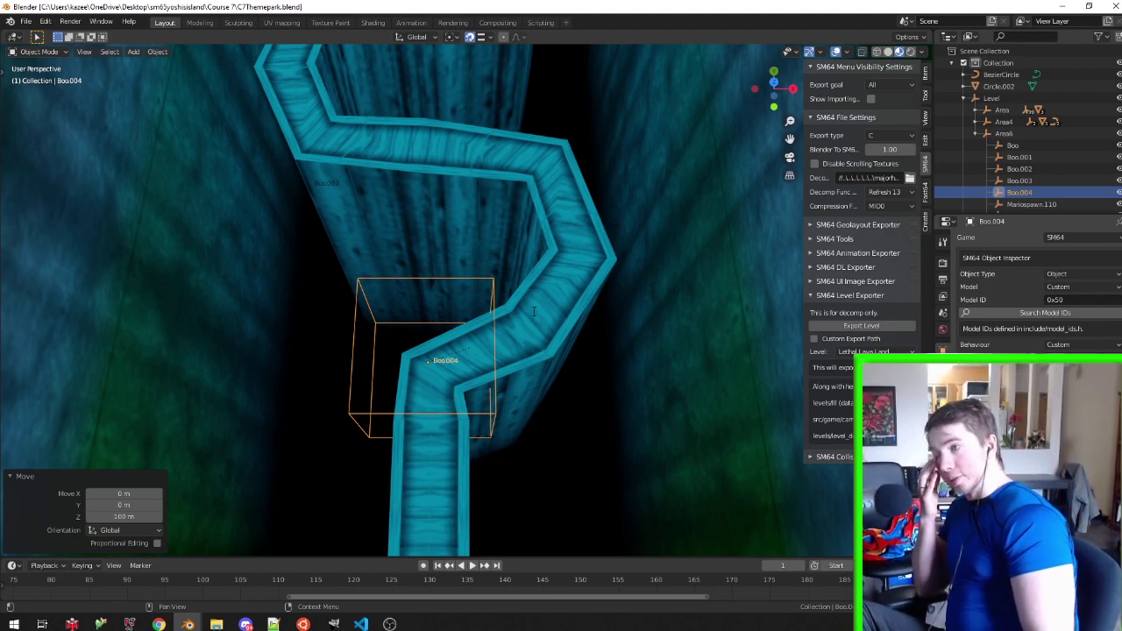
{"action": "mouse_move", "coordinate": [482, 308]}
{"action": "middle_mouse_down"}
{"action": "mouse_move", "coordinate": [454, 278]}
{"action": "mouse_move", "coordinate": [535, 245]}
{"action": "mouse_move", "coordinate": [566, 251]}
{"action": "mouse_move", "coordinate": [592, 295]}
{"action": "middle_mouse_up"}
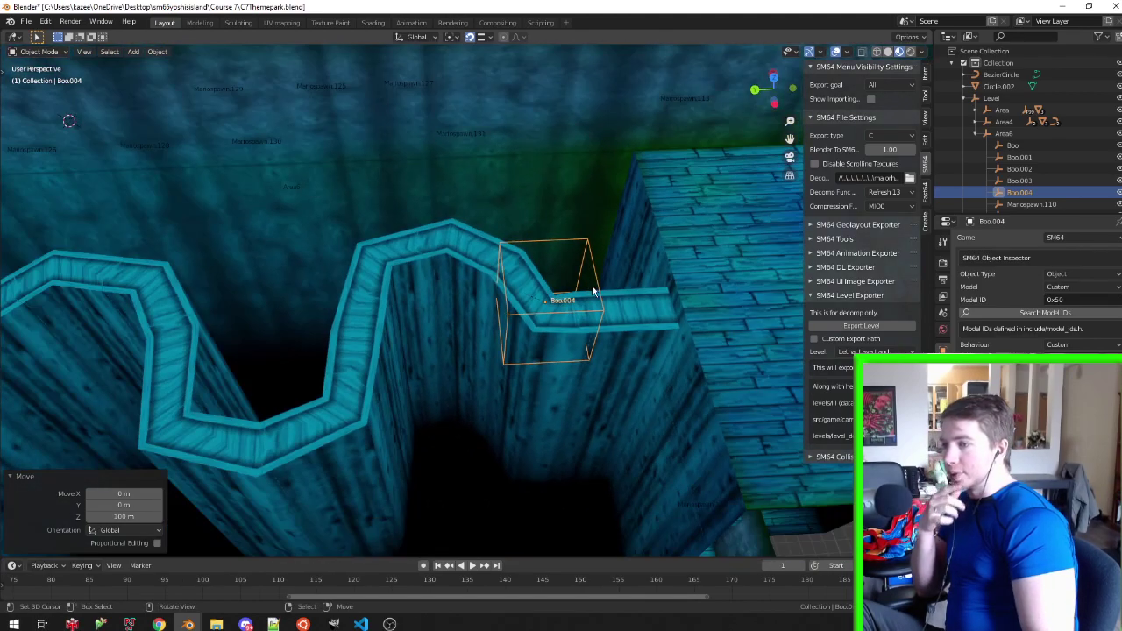
{"action": "key", "text": "r"}
{"action": "key", "text": "z"}
{"action": "right_click", "coordinate": [721, 344]}
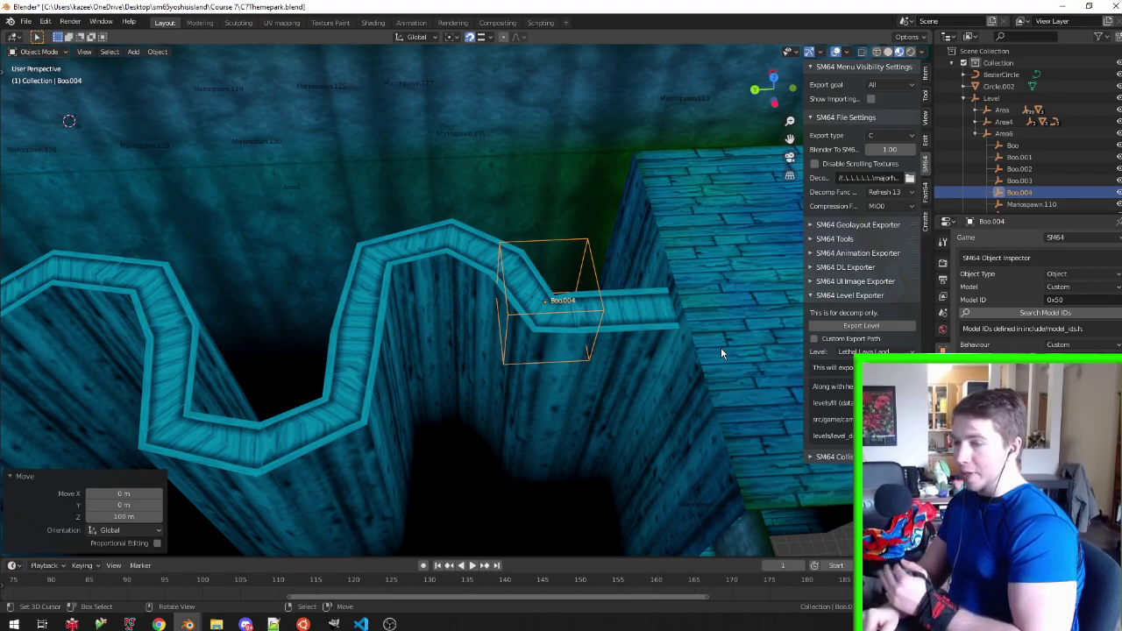
{"action": "mouse_move", "coordinate": [746, 271]}
{"action": "middle_mouse_down"}
{"action": "mouse_move", "coordinate": [616, 198]}
{"action": "mouse_move", "coordinate": [538, 223]}
{"action": "mouse_move", "coordinate": [508, 204]}
{"action": "middle_mouse_up"}
{"action": "key", "text": "ctrl+s"}
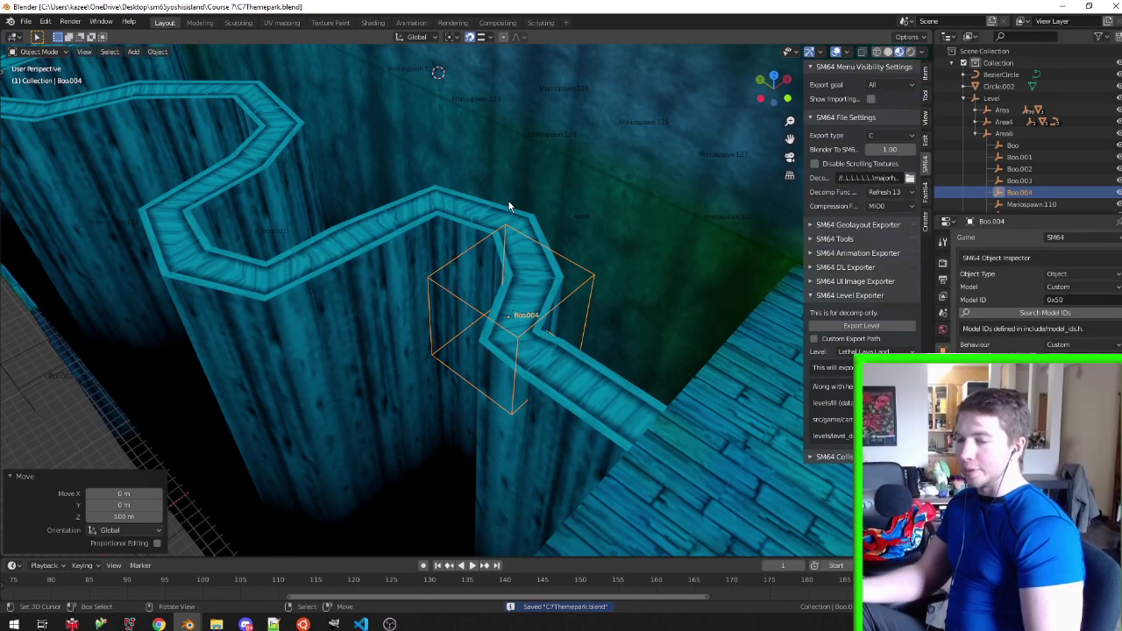
{"action": "mouse_move", "coordinate": [552, 209]}
{"action": "middle_mouse_down"}
{"action": "mouse_move", "coordinate": [573, 211]}
{"action": "mouse_move", "coordinate": [525, 193]}
{"action": "mouse_move", "coordinate": [526, 178]}
{"action": "mouse_move", "coordinate": [552, 226]}
{"action": "mouse_move", "coordinate": [565, 205]}
{"action": "mouse_move", "coordinate": [502, 212]}
{"action": "mouse_move", "coordinate": [530, 219]}
{"action": "middle_mouse_up"}
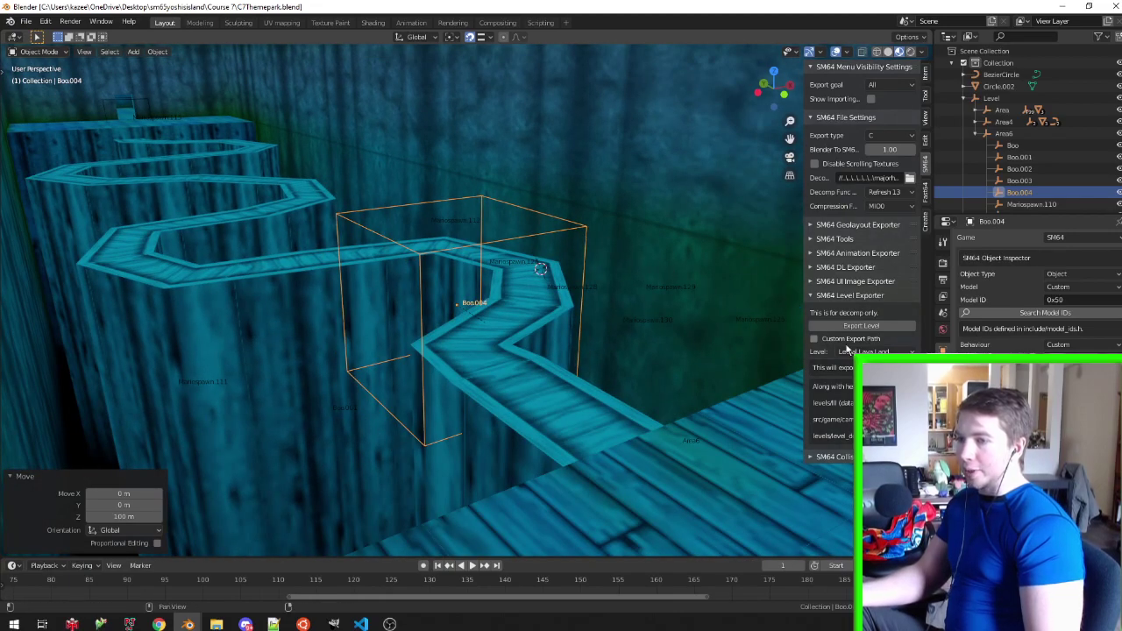
{"action": "middle_click_drag", "start_coordinate": [544, 286], "coordinate": [595, 326]}
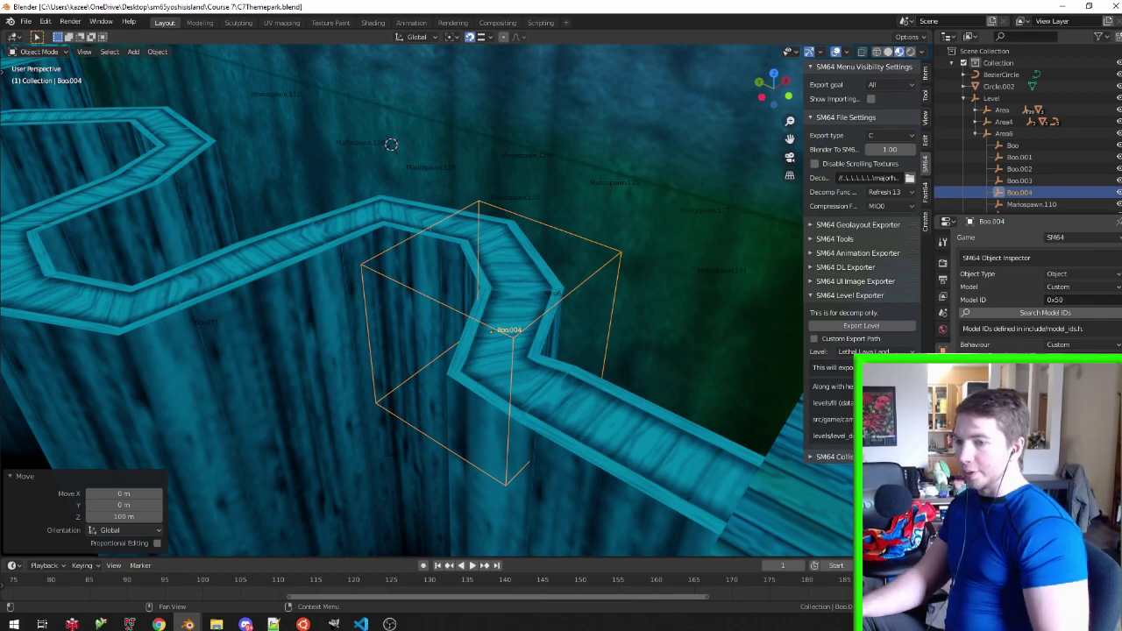
{"action": "middle_click_drag", "start_coordinate": [631, 289], "coordinate": [663, 313]}
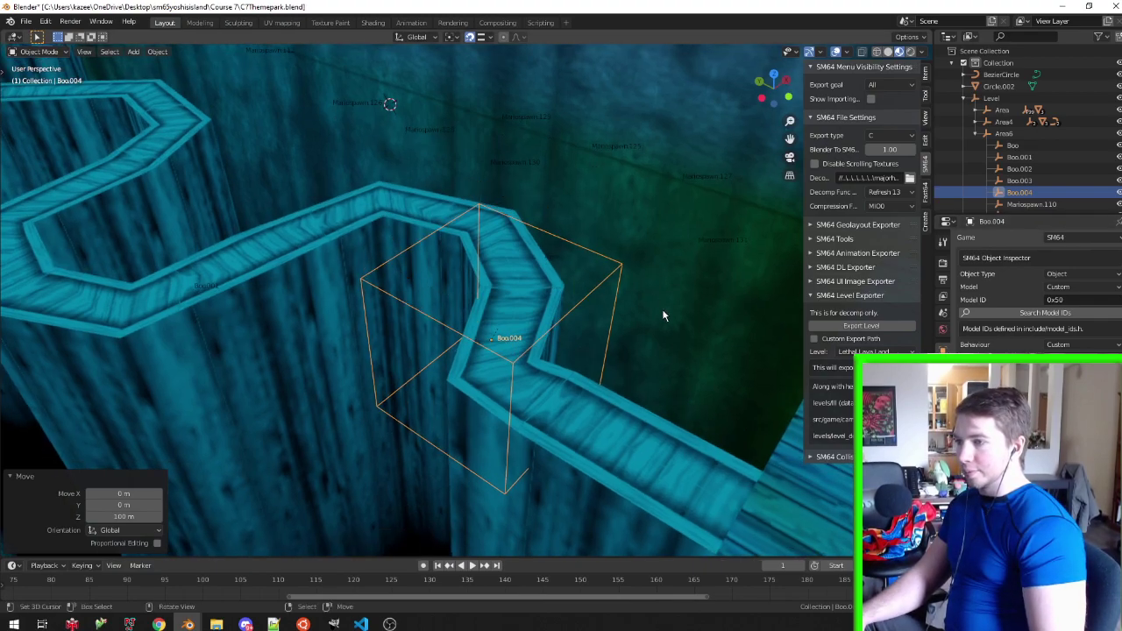
Rotate Boo.004 90° about the Z axis and save the blend file
{"action": "key", "text": "r"}
{"action": "key", "text": "z"}
{"action": "left_click", "coordinate": [702, 316]}
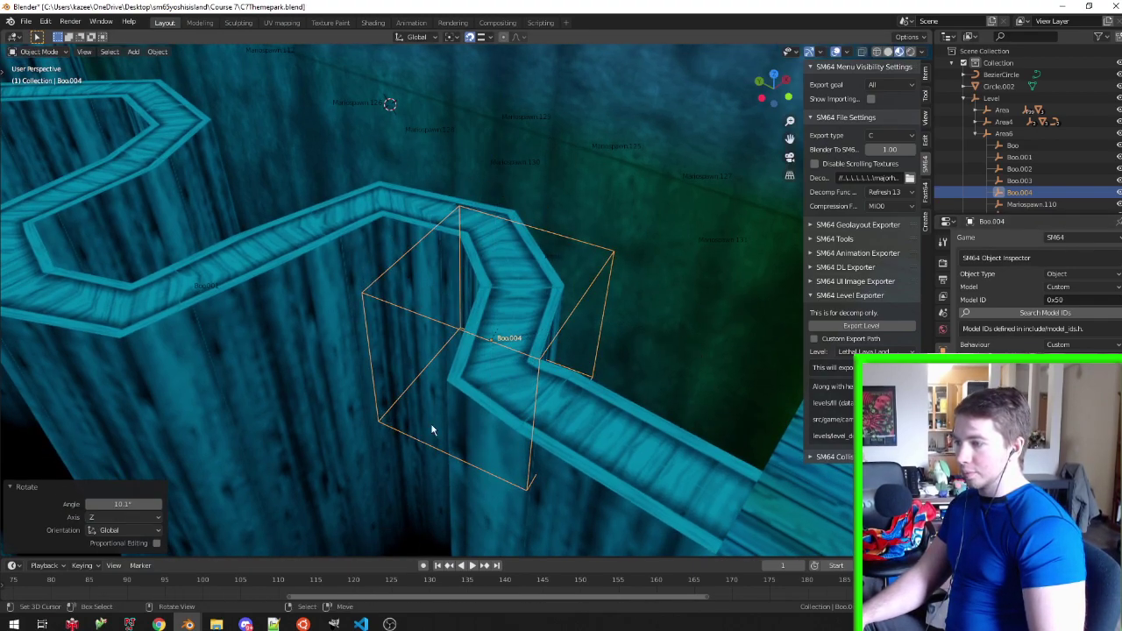
{"action": "type", "text": "rz"}
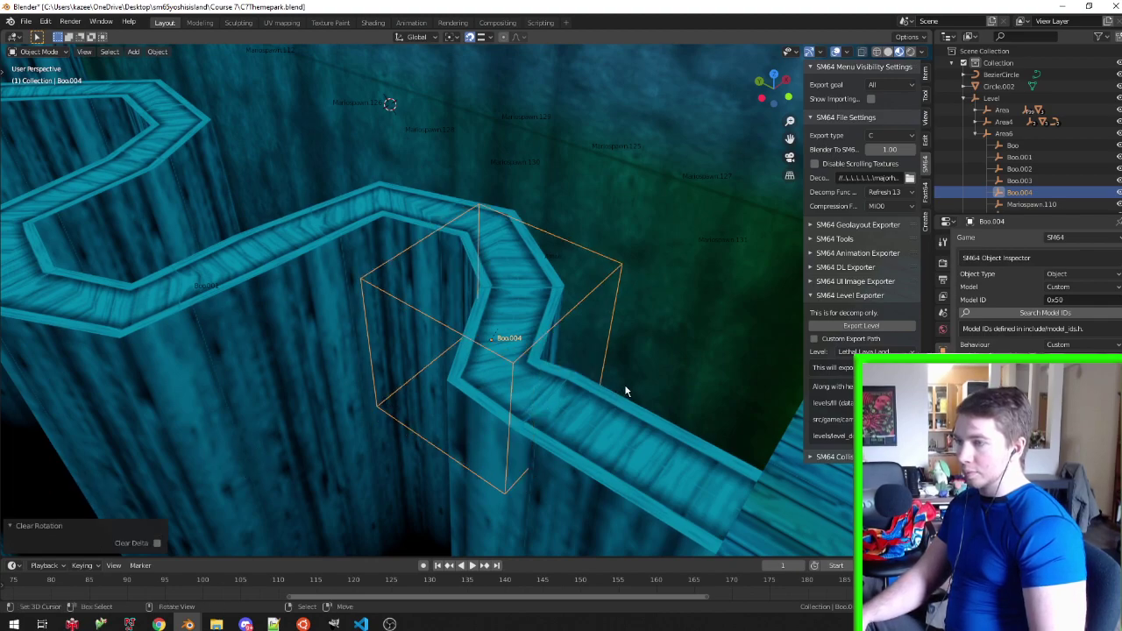
{"action": "type", "text": "90"}
{"action": "key", "text": "Return"}
{"action": "key", "text": "ctrl+s"}
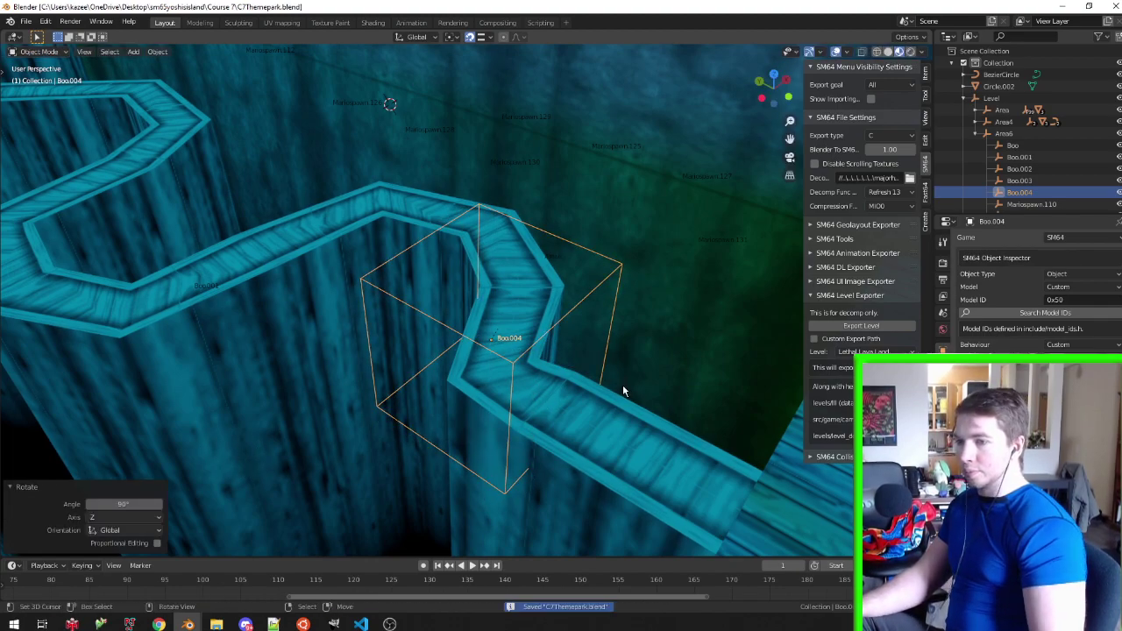
Select the Level root object and export the level into the game project
{"action": "left_click", "coordinate": [1014, 98]}
{"action": "left_click", "coordinate": [871, 327]}
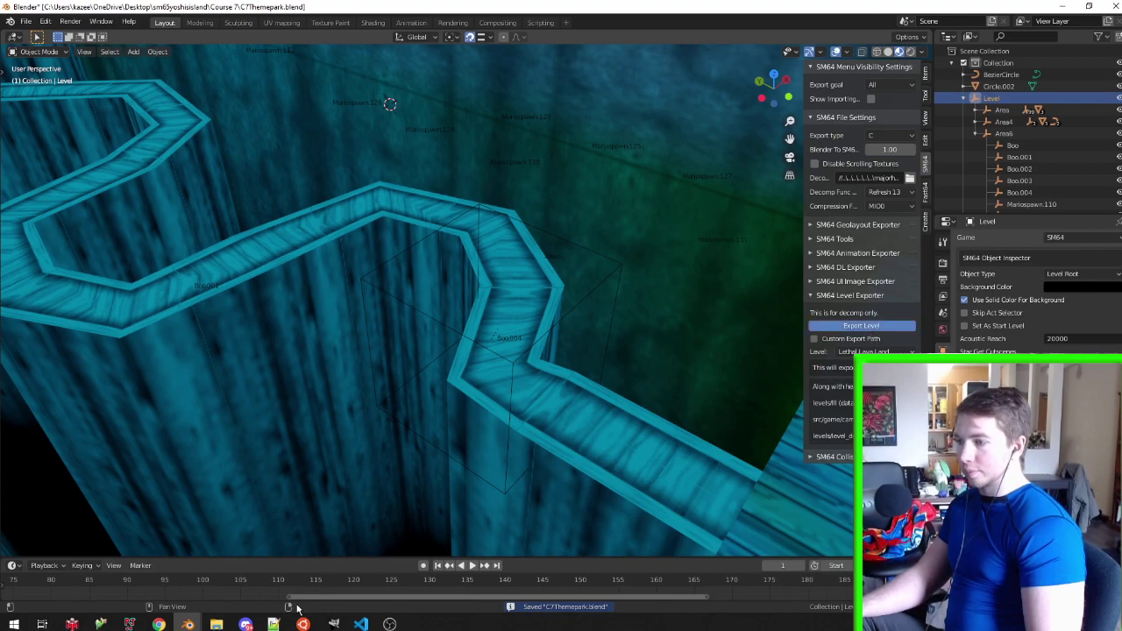
{"action": "left_click", "coordinate": [361, 624]}
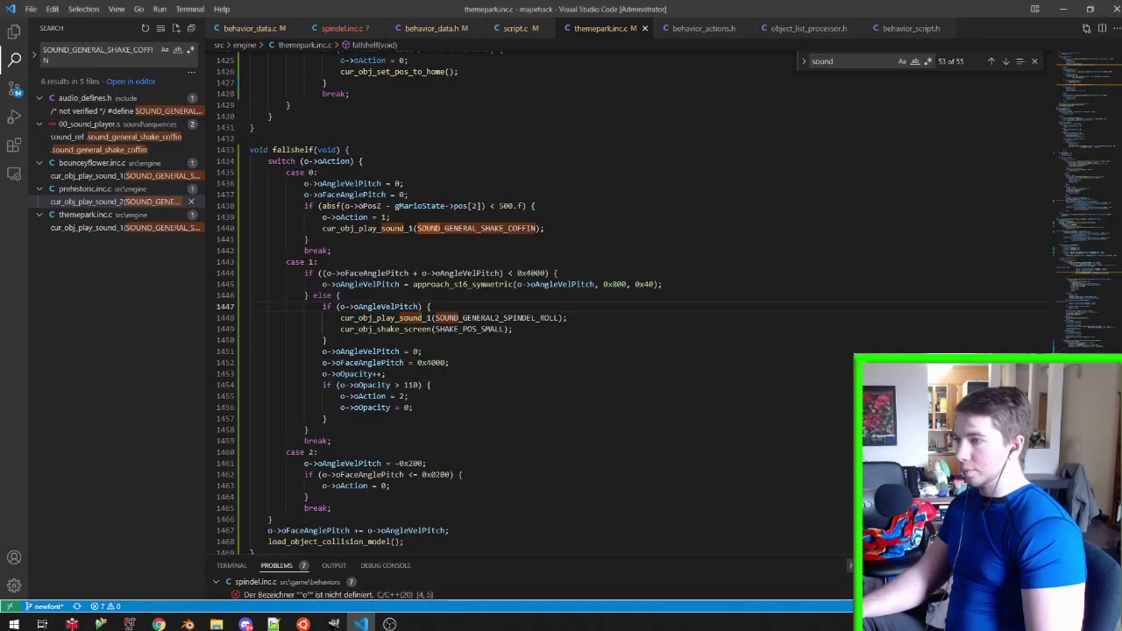
{"action": "mouse_move", "coordinate": [566, 284]}
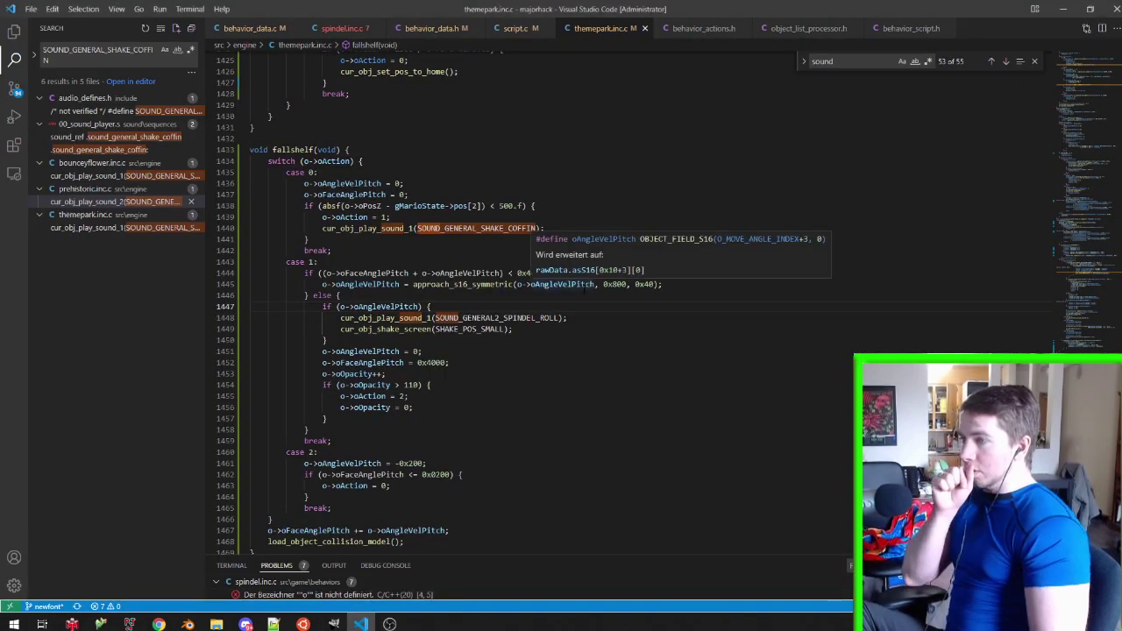
Change the Boo spawn condition on line 1405 to !(o->oBehParams&0xFF00) and save
{"action": "scroll", "coordinate": [561, 284], "scroll_direction": "down", "scroll_amount": 4}
{"action": "scroll", "coordinate": [565, 281], "scroll_direction": "up", "scroll_amount": 10}
{"action": "scroll", "coordinate": [567, 279], "scroll_direction": "up", "scroll_amount": 7}
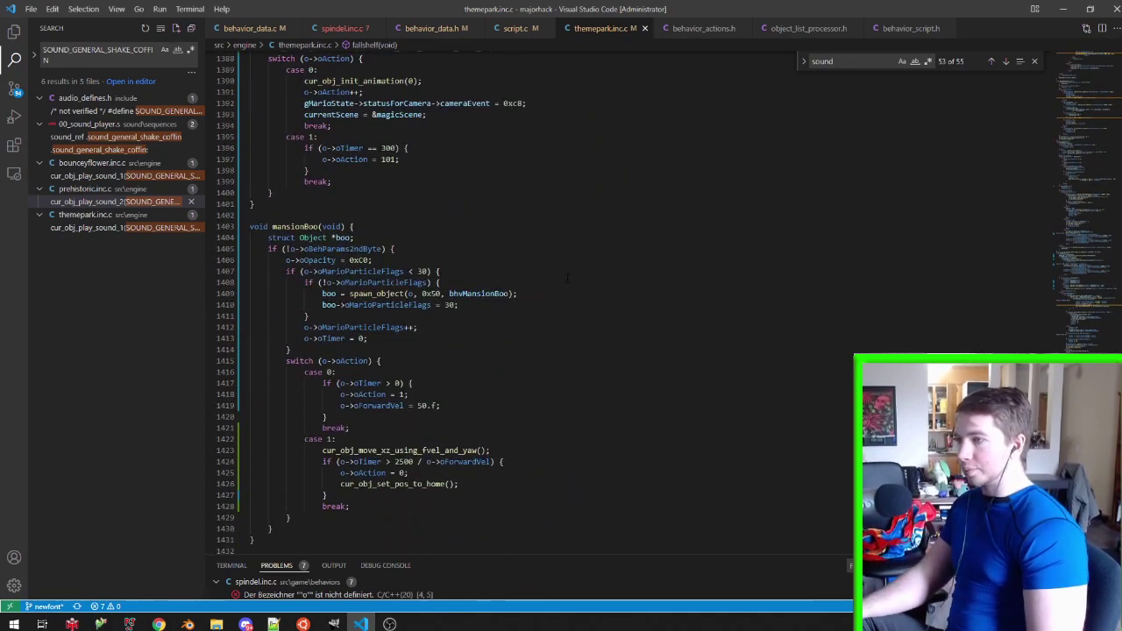
{"action": "left_click", "coordinate": [441, 249]}
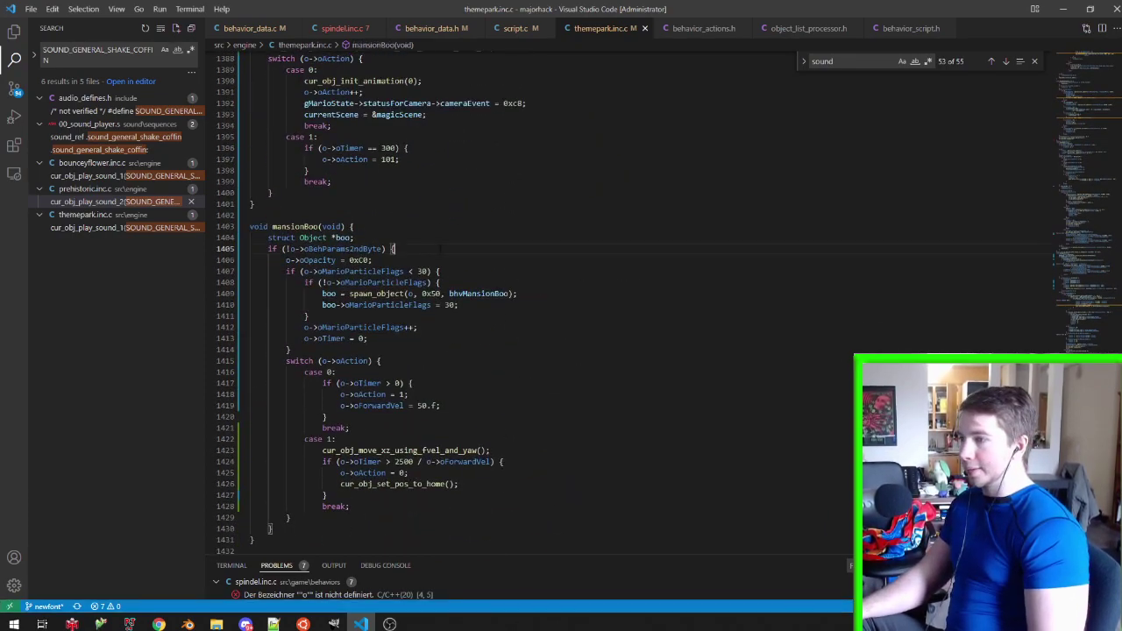
{"action": "left_click_drag", "start_coordinate": [379, 249], "coordinate": [263, 261]}
{"action": "left_click", "coordinate": [391, 248]}
{"action": "left_click_drag", "start_coordinate": [383, 249], "coordinate": [353, 249]}
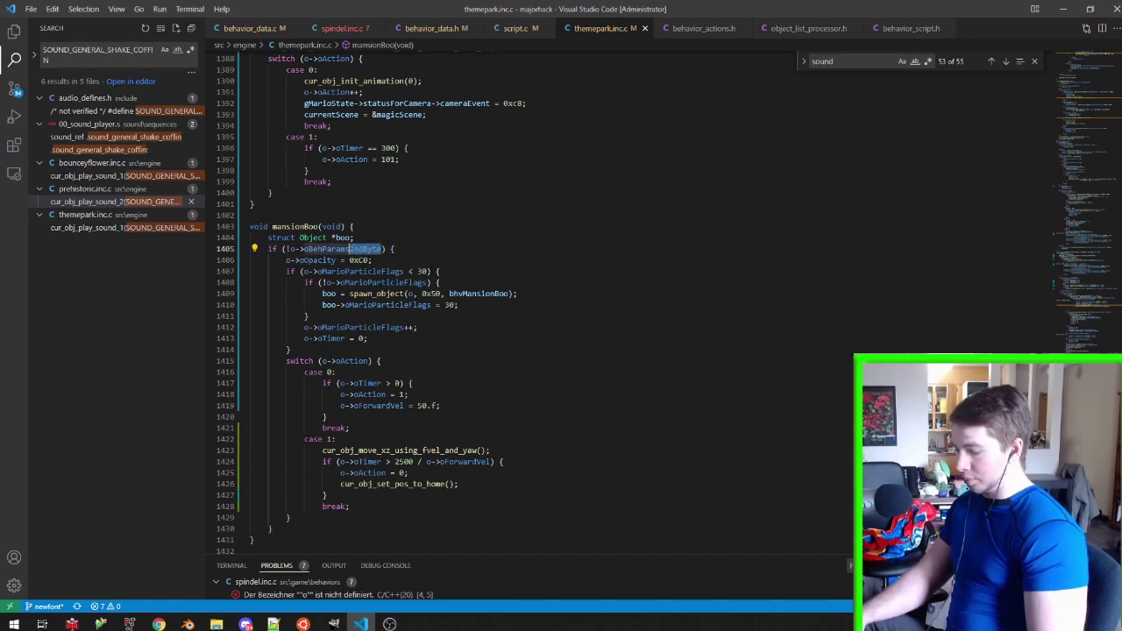
{"action": "type", "text": "&0xF0"}
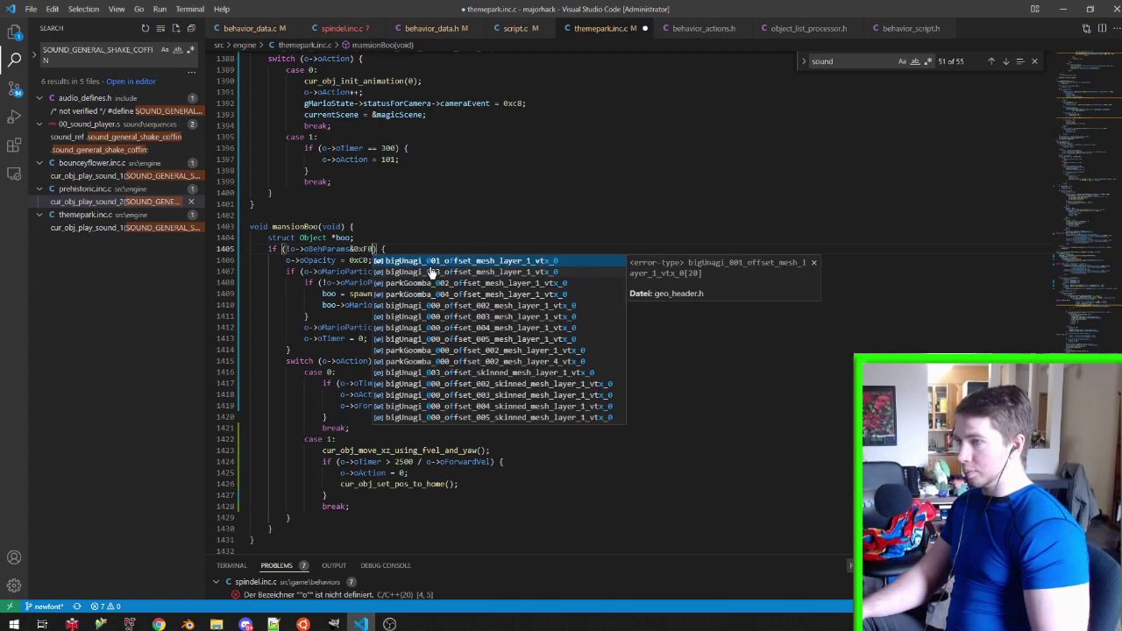
{"action": "type", "text": "0"}
{"action": "type", "text": ")"}
{"action": "type", "text": "!"}
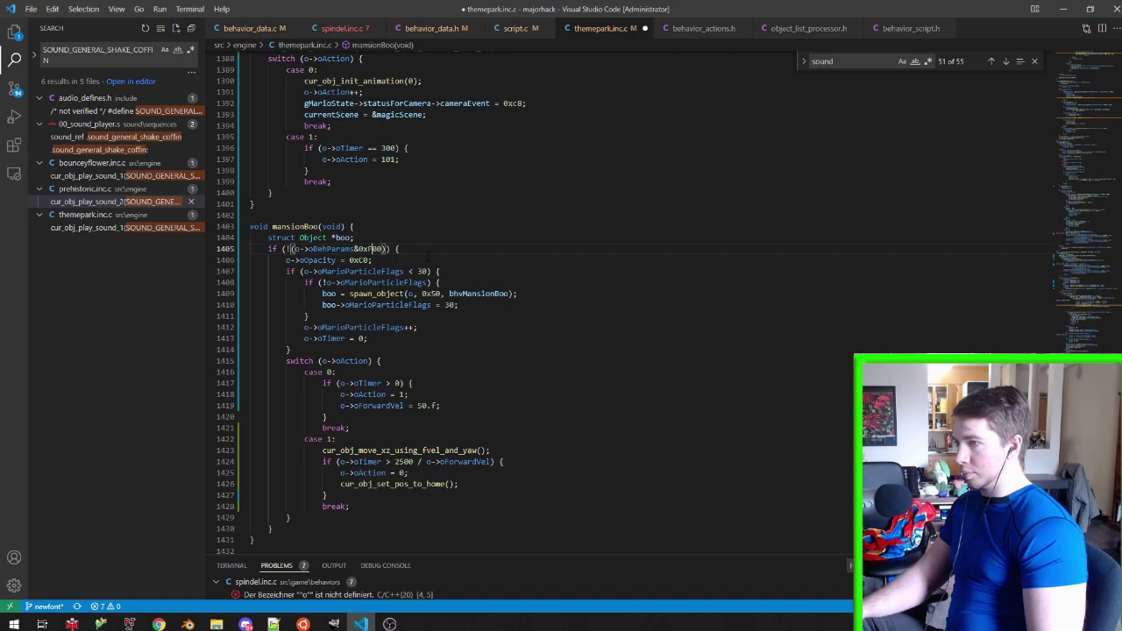
{"action": "type", "text": "F"}
{"action": "key", "text": "ctrl+s"}
Add an else branch setting o->oForwardVel = o->oBehParams&0xFF
{"action": "scroll", "coordinate": [354, 467], "scroll_direction": "down", "scroll_amount": 2}
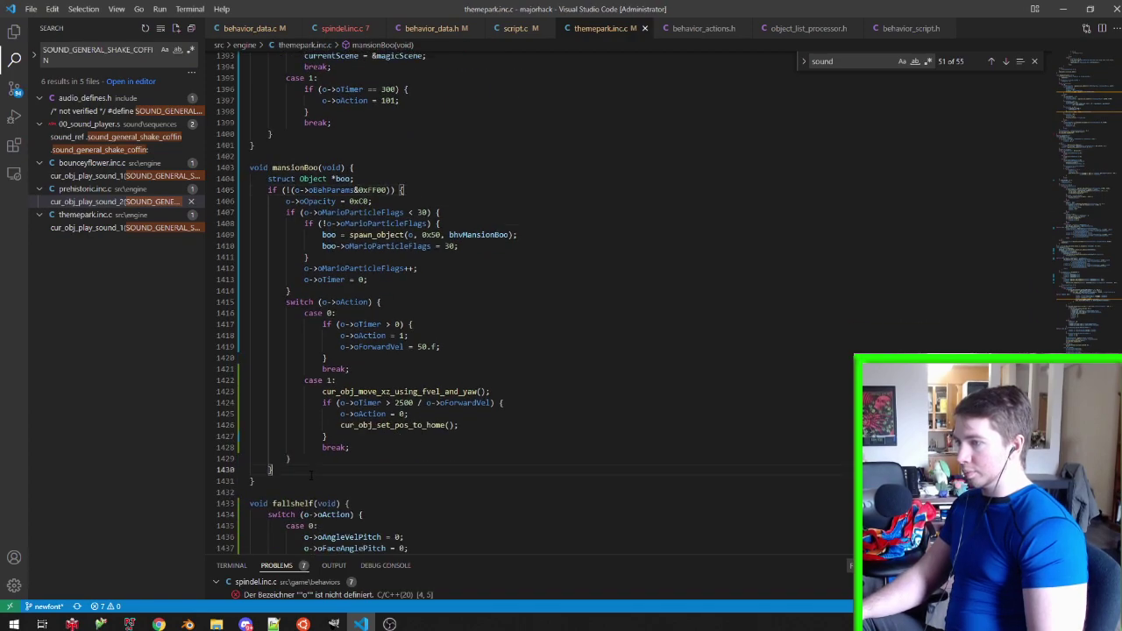
{"action": "type", "text": " else {"}
{"action": "key", "text": "Return"}
{"action": "type", "text": "o->oForwardV"}
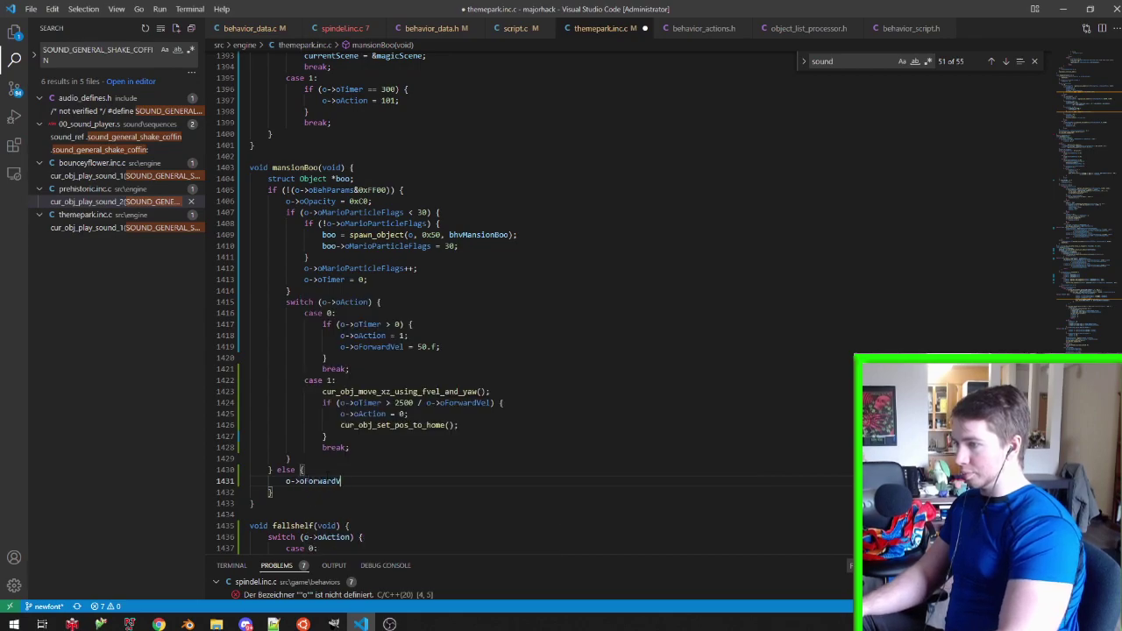
{"action": "type", "text": "el = o->oBehParams&0"}
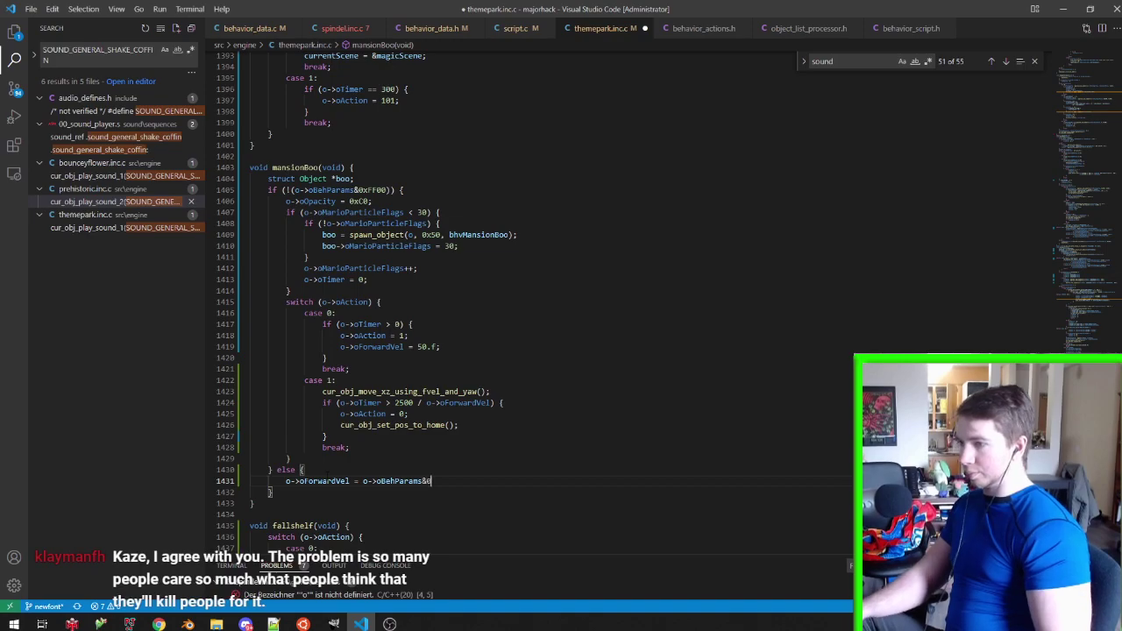
{"action": "type", "text": "xFF"}
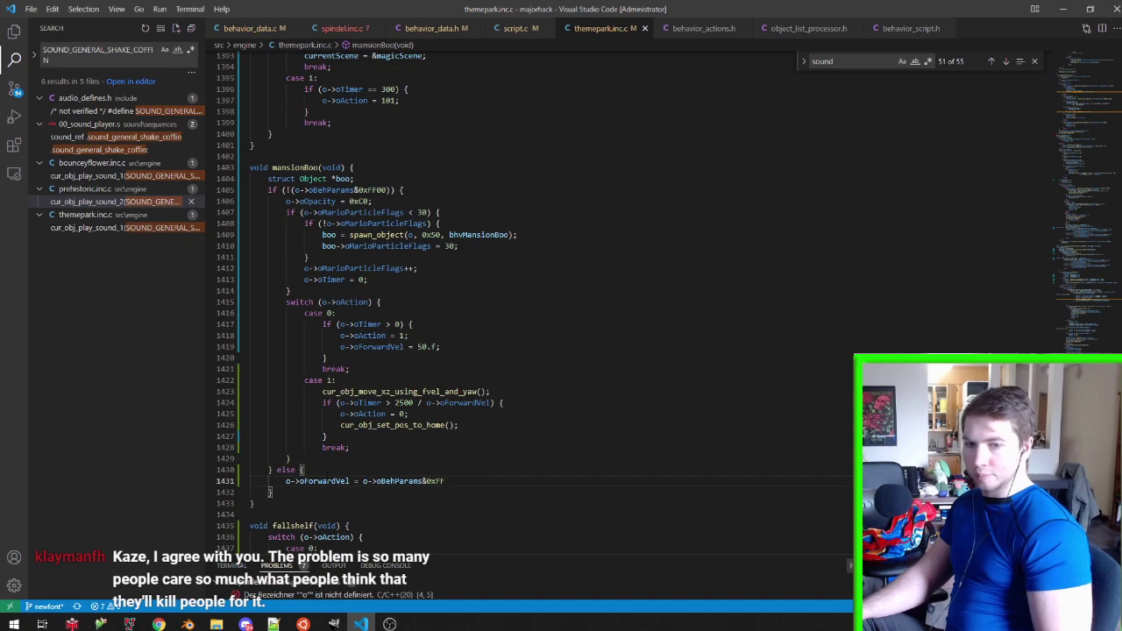
{"action": "type", "text": ";"}
{"action": "key", "text": "Return"}
Add a yaw update in the else branch: oMoveAngleYaw += (o->oBehParams&0xFF00)>>8
{"action": "type", "text": "o->oF"}
{"action": "key", "text": "Escape"}
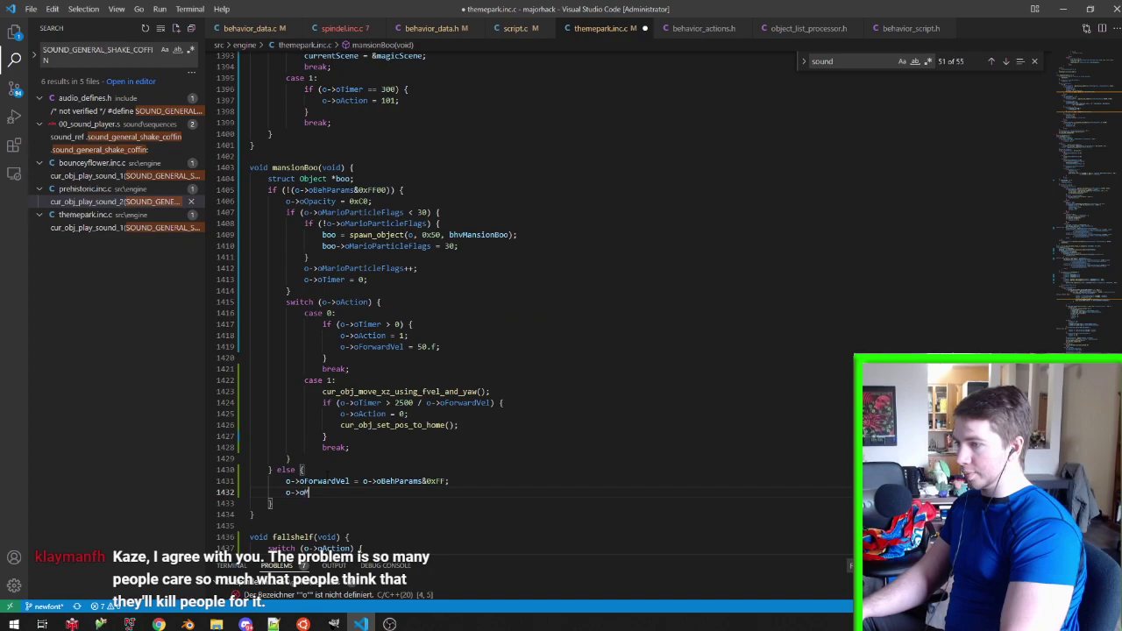
{"action": "type", "text": "w +="}
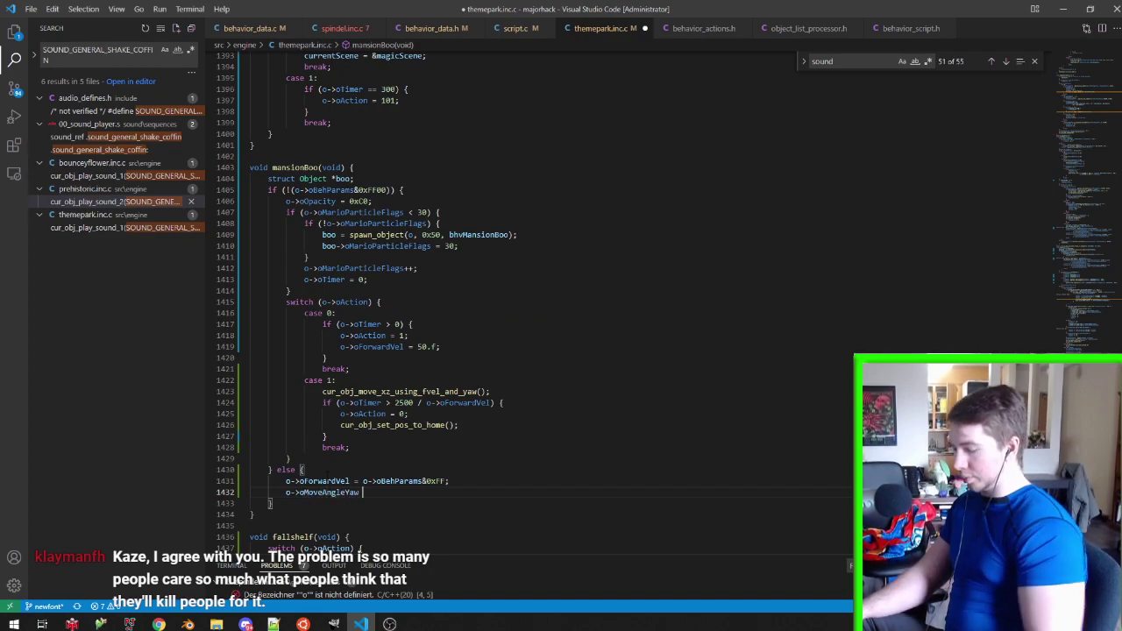
{"action": "key", "text": "ctrl+s"}
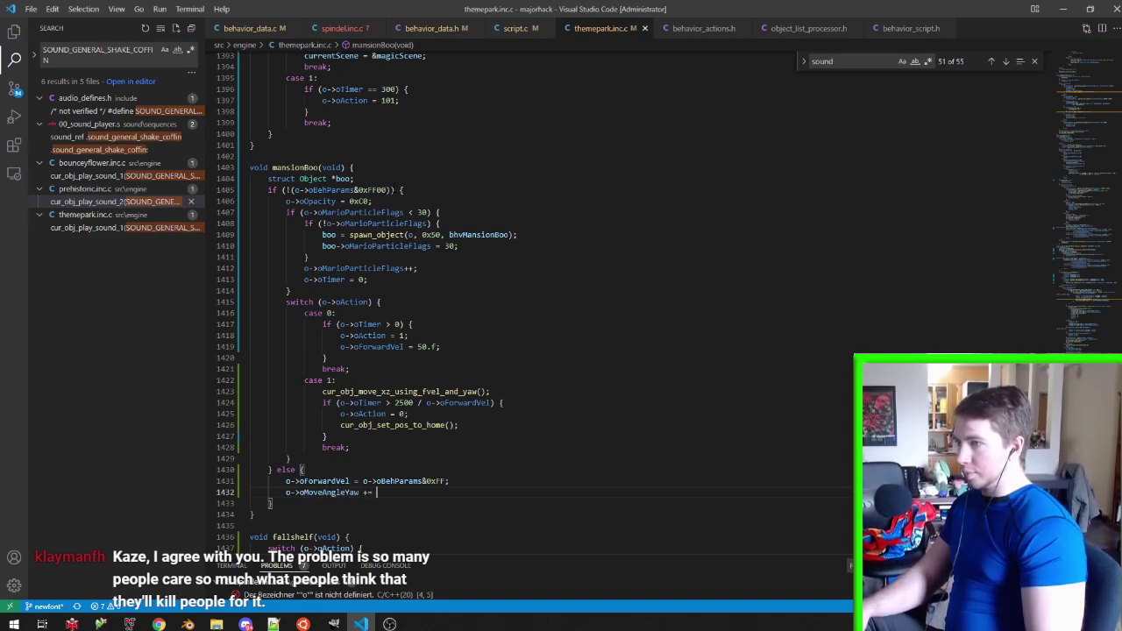
{"action": "left_click_drag", "start_coordinate": [389, 189], "coordinate": [295, 189]}
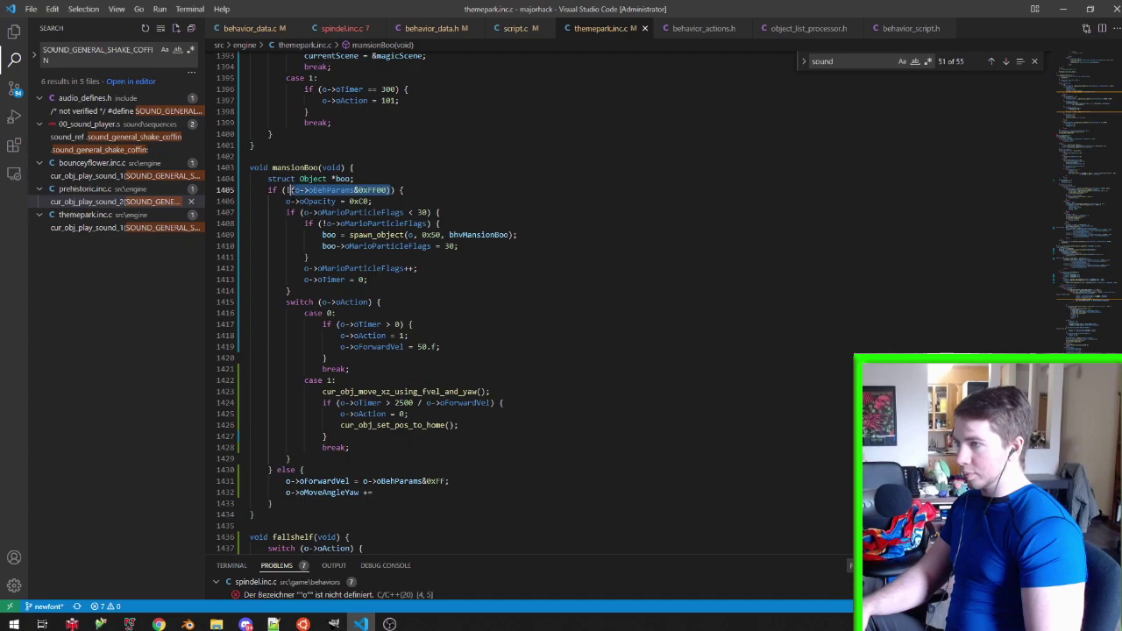
{"action": "key", "text": "ctrl+c"}
{"action": "left_click", "coordinate": [526, 492]}
{"action": "type", "text": "("}
{"action": "key", "text": "ctrl+v"}
{"action": "type", "text": ")>>8;"}
{"action": "key", "text": "Return"}
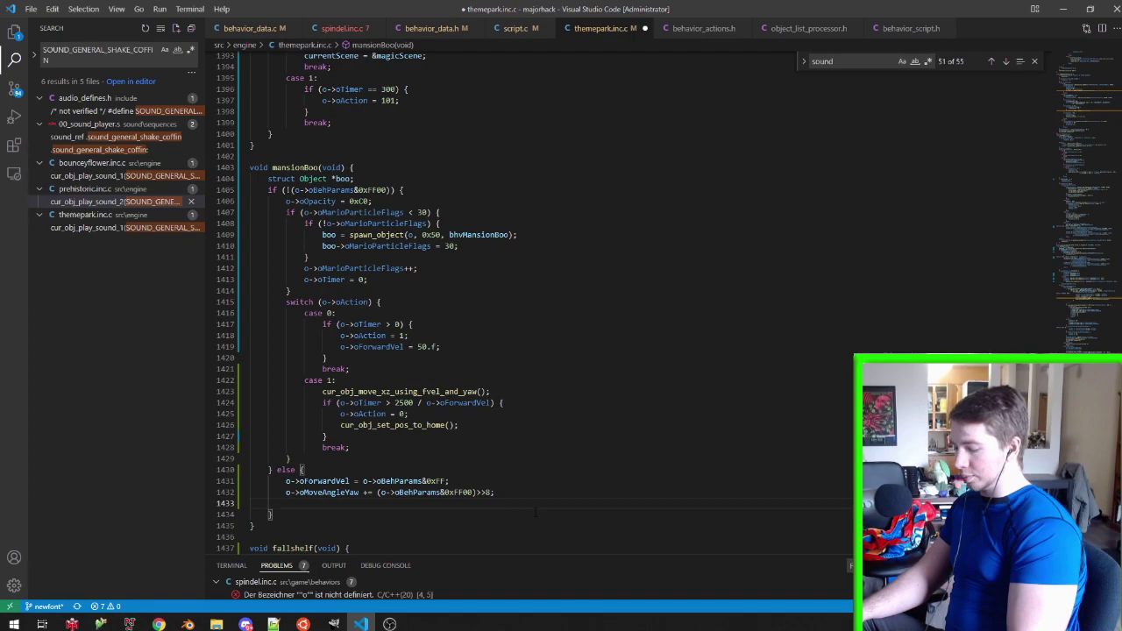
Call cur_obj_move_xz_using_fvel_and_yaw() after the yaw update and save
{"action": "type", "text": "cur_obj_move"}
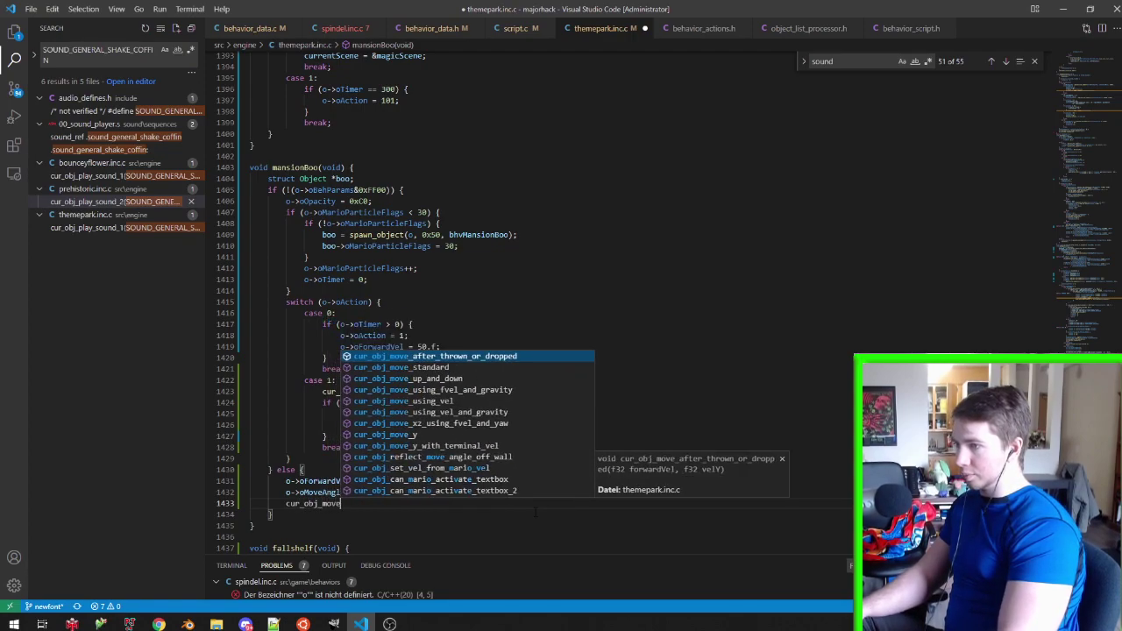
{"action": "type", "text": "_using_fvel_and_gravit"}
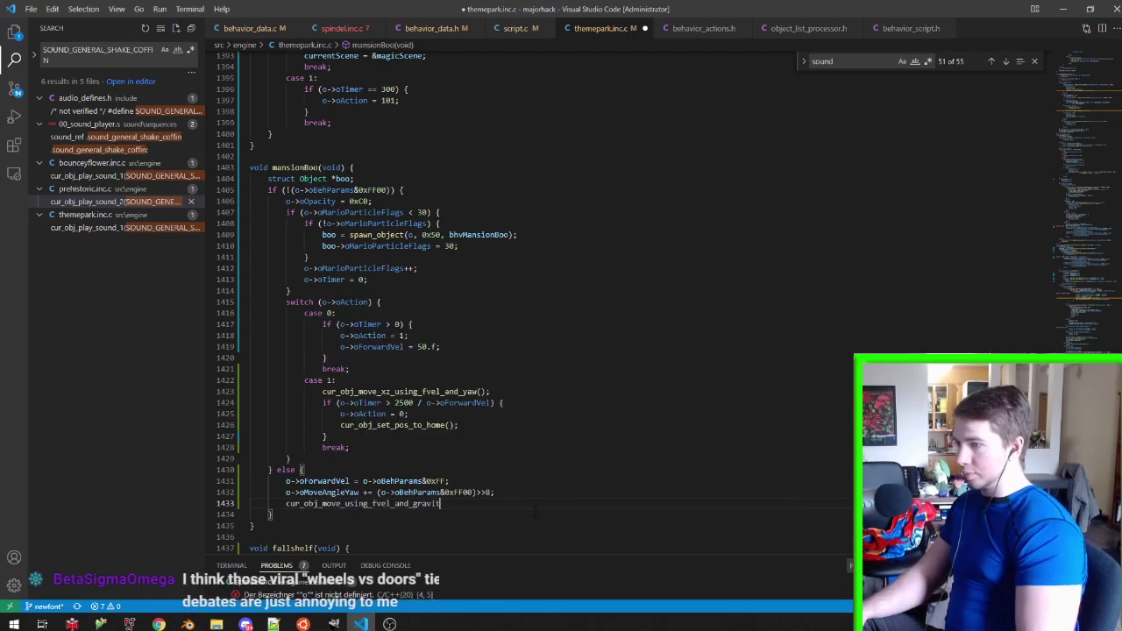
{"action": "key", "text": "BackSpace"}
{"action": "key", "text": "BackSpace"}
{"action": "key", "text": "BackSpace"}
{"action": "key", "text": "BackSpace"}
{"action": "key", "text": "BackSpace"}
{"action": "key", "text": "ctrl+space"}
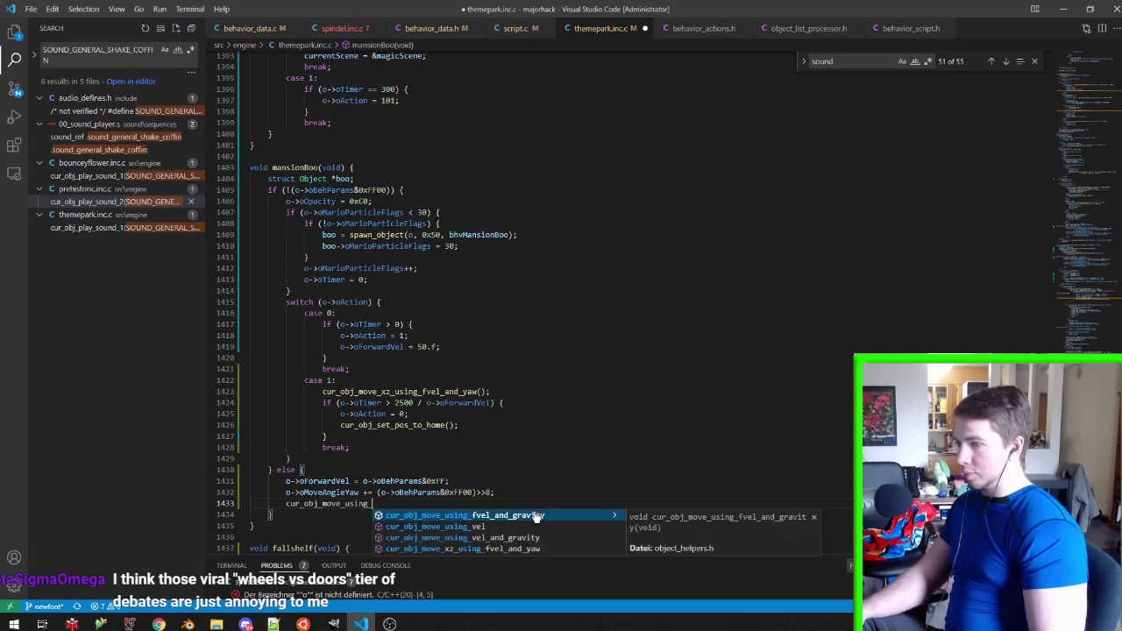
{"action": "left_click", "coordinate": [527, 550]}
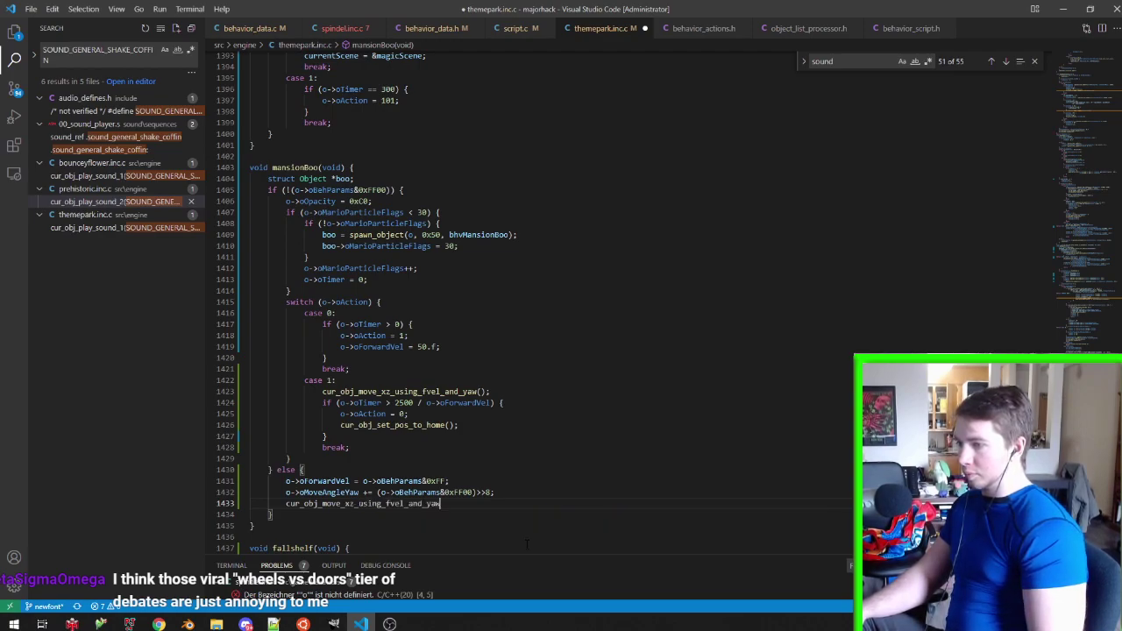
{"action": "type", "text": "();"}
{"action": "key", "text": "ctrl+s"}
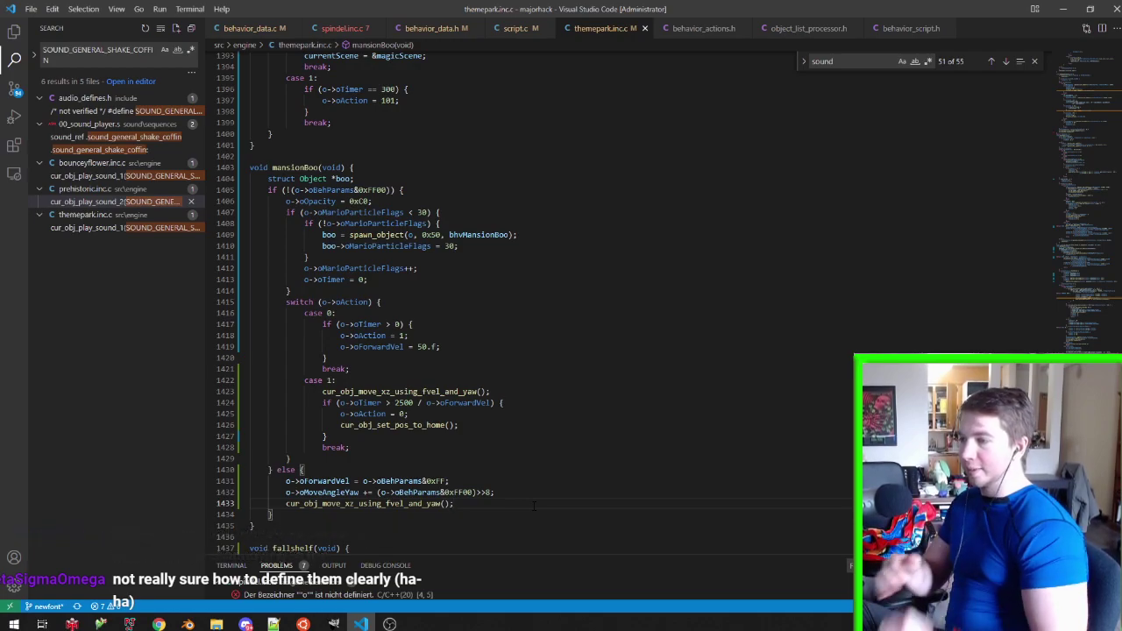
{"action": "scroll", "coordinate": [501, 389], "scroll_direction": "down", "scroll_amount": 1}
{"action": "scroll", "coordinate": [501, 389], "scroll_direction": "down", "scroll_amount": 2}
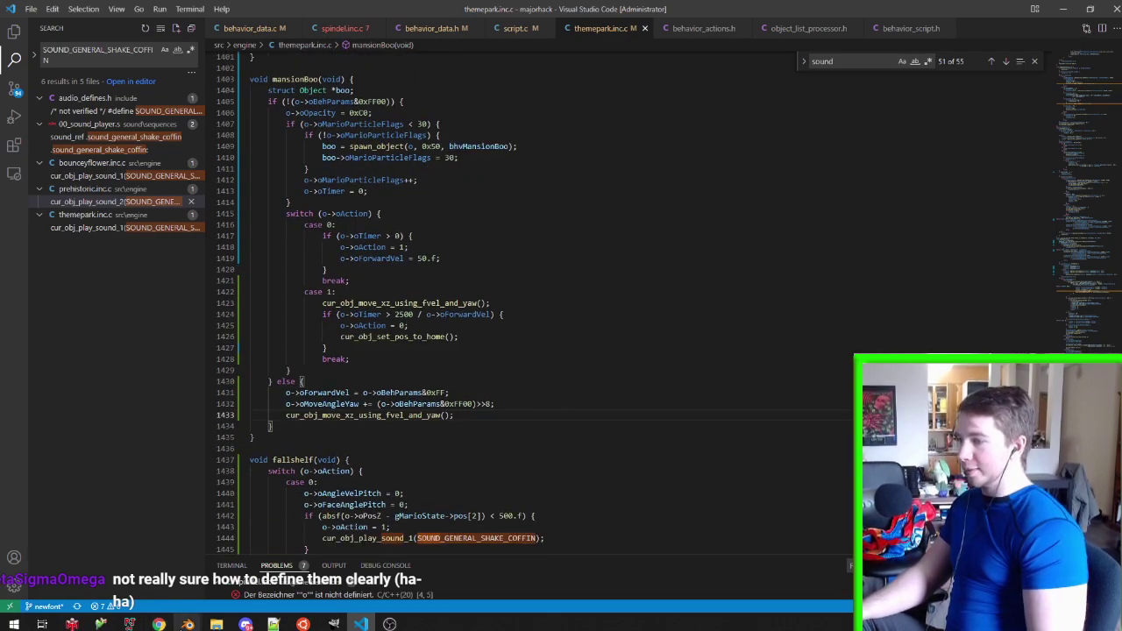
{"action": "left_click", "coordinate": [162, 600]}
Duplicate Boo.004 along Y to create Boo.005 further along the path
{"action": "left_click", "coordinate": [483, 343]}
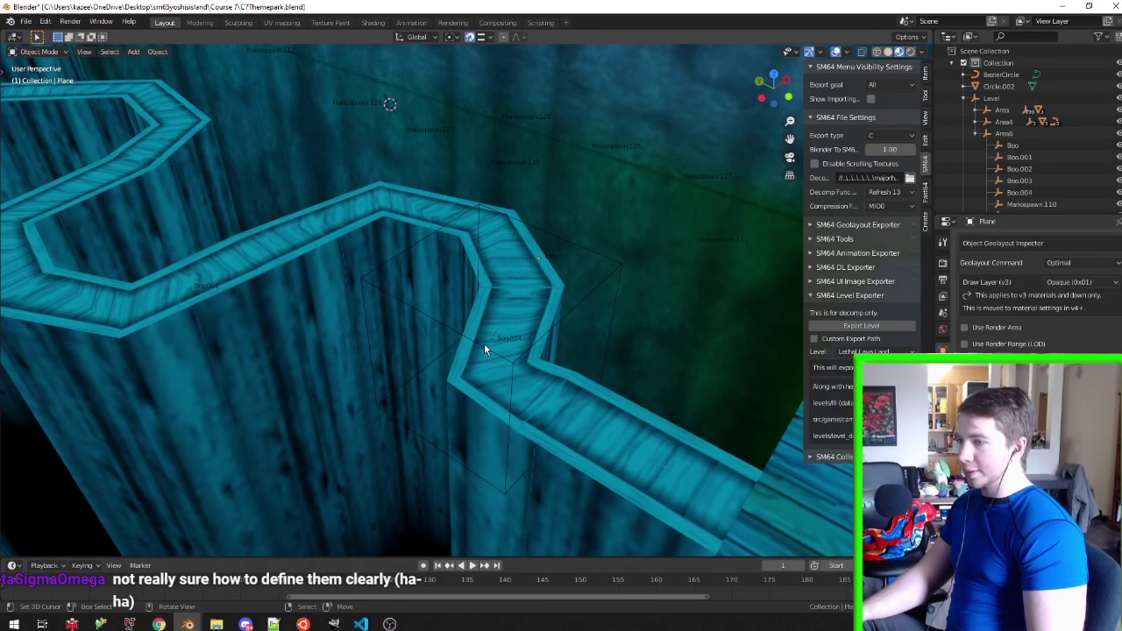
{"action": "left_click", "coordinate": [482, 349]}
{"action": "mouse_move", "coordinate": [449, 310]}
{"action": "middle_mouse_down"}
{"action": "mouse_move", "coordinate": [614, 342]}
{"action": "mouse_move", "coordinate": [574, 315]}
{"action": "mouse_move", "coordinate": [526, 330]}
{"action": "middle_mouse_up"}
{"action": "key", "text": "ctrl+s"}
{"action": "key", "text": "shift+z"}
{"action": "key", "text": "shift+d"}
{"action": "key", "text": "y"}
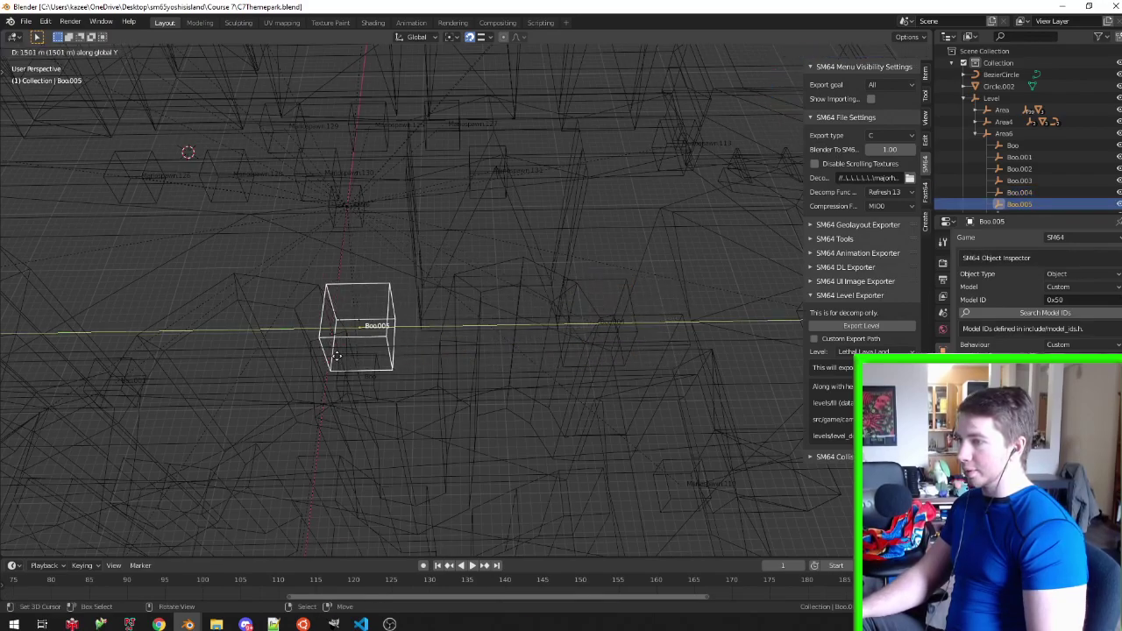
{"action": "left_click", "coordinate": [338, 331]}
{"action": "middle_click_drag", "start_coordinate": [337, 332], "coordinate": [436, 353]}
{"action": "scroll", "coordinate": [437, 353], "scroll_direction": "up", "scroll_amount": 2}
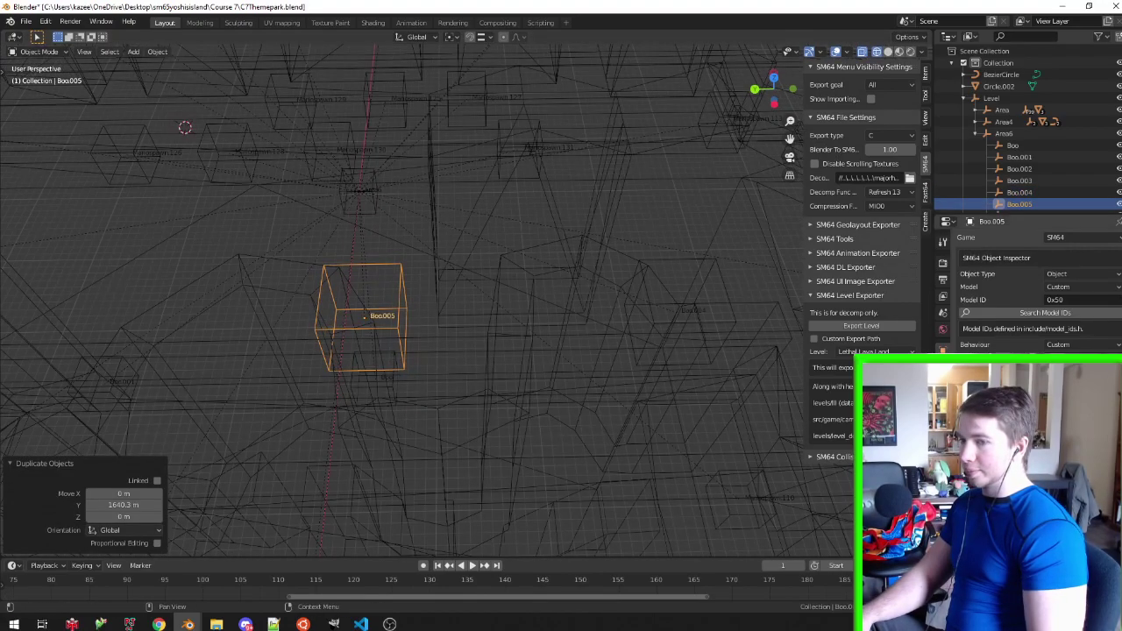
{"action": "key", "text": "g"}
{"action": "key", "text": "y"}
{"action": "left_click", "coordinate": [420, 334]}
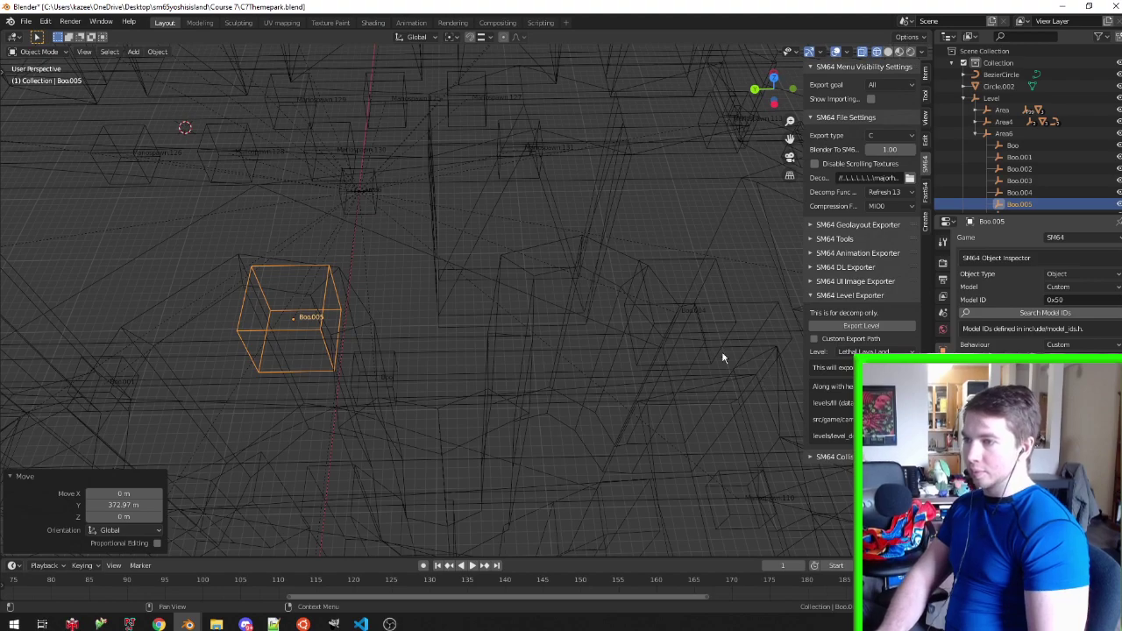
Compare Boo.005's position with Boo.004 and save the scene
{"action": "left_click", "coordinate": [736, 324]}
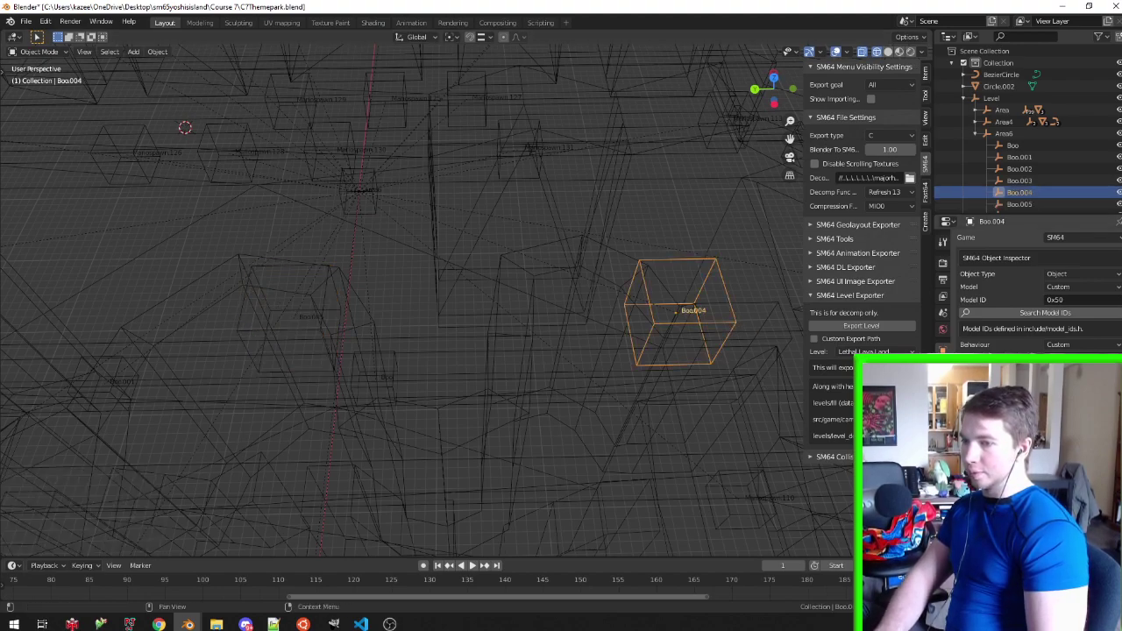
{"action": "left_click", "coordinate": [316, 333]}
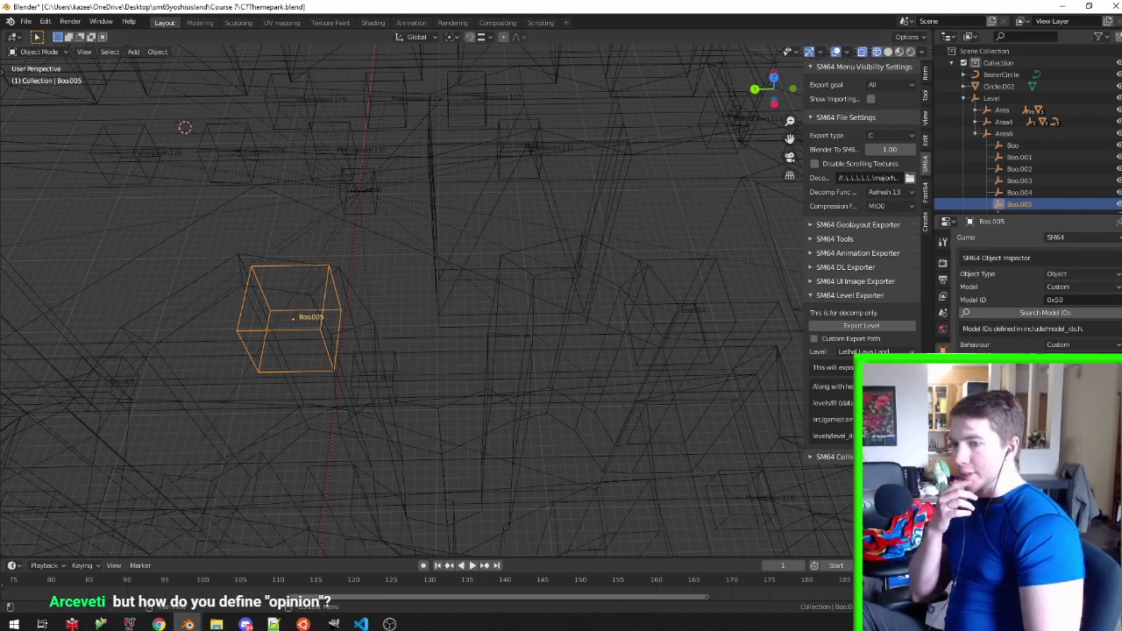
{"action": "mouse_move", "coordinate": [462, 334]}
{"action": "middle_mouse_down"}
{"action": "mouse_move", "coordinate": [509, 310]}
{"action": "mouse_move", "coordinate": [436, 298]}
{"action": "mouse_move", "coordinate": [456, 270]}
{"action": "mouse_move", "coordinate": [451, 255]}
{"action": "mouse_move", "coordinate": [593, 304]}
{"action": "mouse_move", "coordinate": [500, 307]}
{"action": "mouse_move", "coordinate": [494, 347]}
{"action": "mouse_move", "coordinate": [458, 303]}
{"action": "middle_mouse_up"}
{"action": "key", "text": "ctrl+s"}
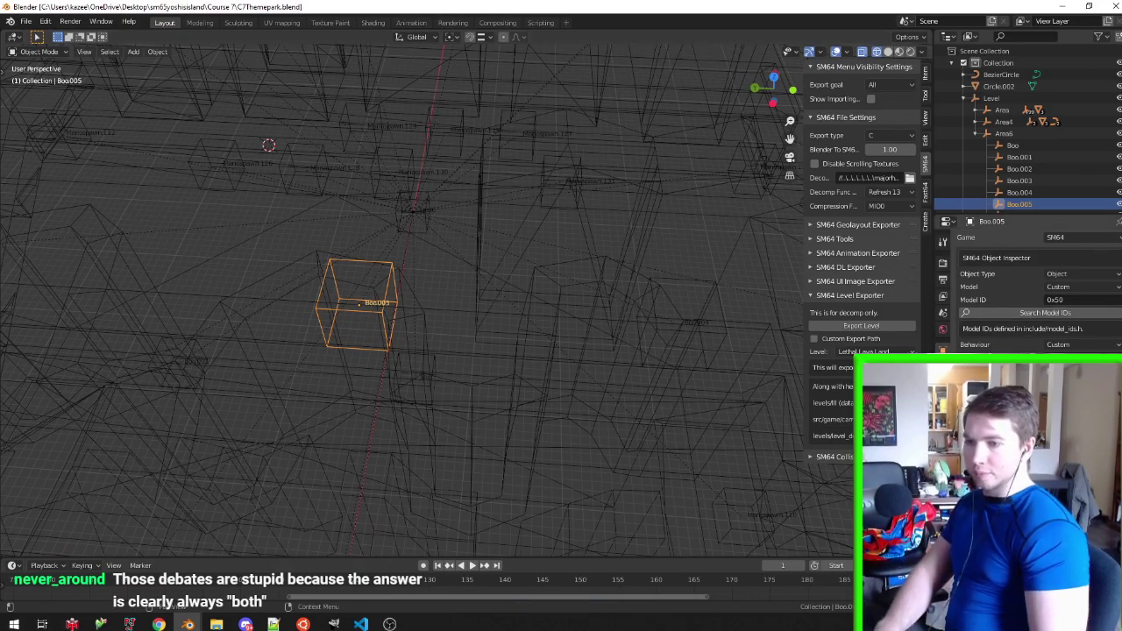
{"action": "key", "text": "ctrl+s"}
Try duplicating Boo.005 along Y, then undo the copy
{"action": "mouse_move", "coordinate": [570, 286]}
{"action": "middle_mouse_down"}
{"action": "mouse_move", "coordinate": [543, 326]}
{"action": "mouse_move", "coordinate": [559, 312]}
{"action": "mouse_move", "coordinate": [551, 325]}
{"action": "mouse_move", "coordinate": [608, 381]}
{"action": "mouse_move", "coordinate": [616, 326]}
{"action": "mouse_move", "coordinate": [334, 316]}
{"action": "mouse_move", "coordinate": [514, 325]}
{"action": "mouse_move", "coordinate": [502, 331]}
{"action": "middle_mouse_up"}
{"action": "key", "text": "shift+d"}
{"action": "key", "text": "y"}
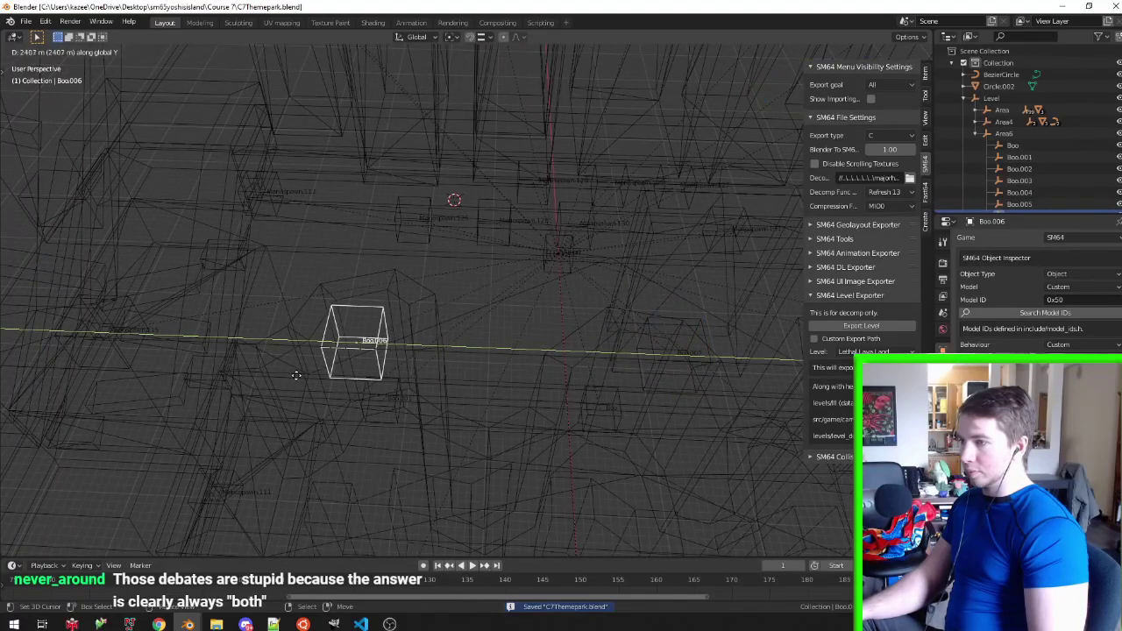
{"action": "left_click", "coordinate": [278, 375]}
{"action": "mouse_move", "coordinate": [368, 298]}
{"action": "middle_mouse_down"}
{"action": "mouse_move", "coordinate": [374, 277]}
{"action": "mouse_move", "coordinate": [618, 370]}
{"action": "middle_mouse_up"}
{"action": "key", "text": "ctrl+z"}
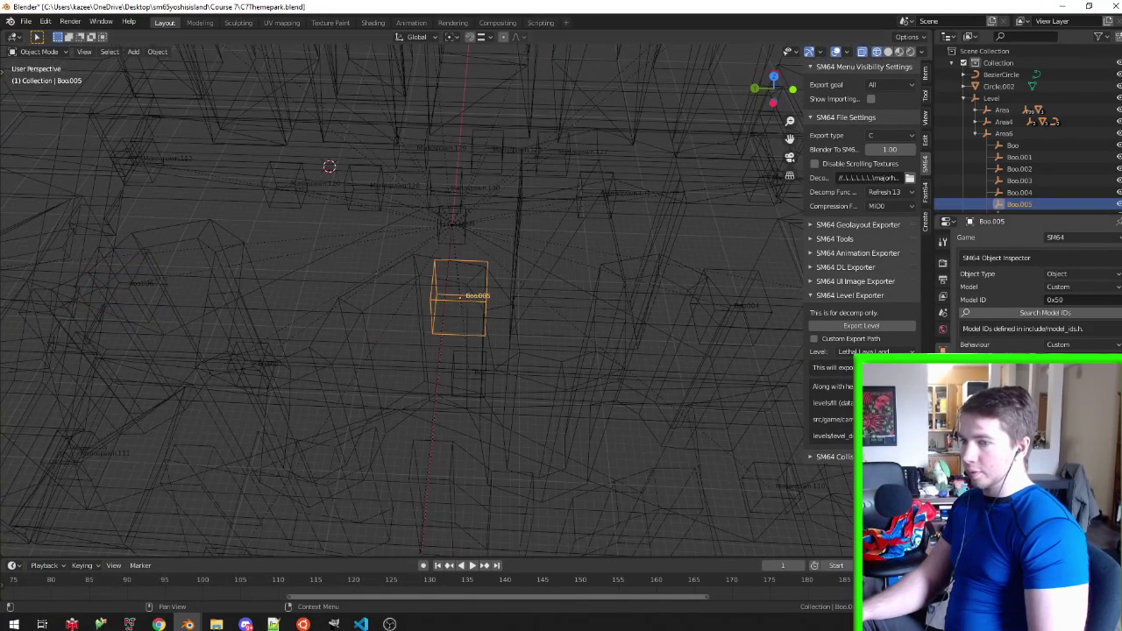
Duplicate Boo.004 into Boo.006 at the left-centre of the path and save
{"action": "mouse_move", "coordinate": [456, 298]}
{"action": "middle_mouse_down"}
{"action": "mouse_move", "coordinate": [564, 333]}
{"action": "mouse_move", "coordinate": [613, 325]}
{"action": "middle_mouse_up"}
{"action": "left_click", "coordinate": [619, 321]}
{"action": "left_click", "coordinate": [620, 323]}
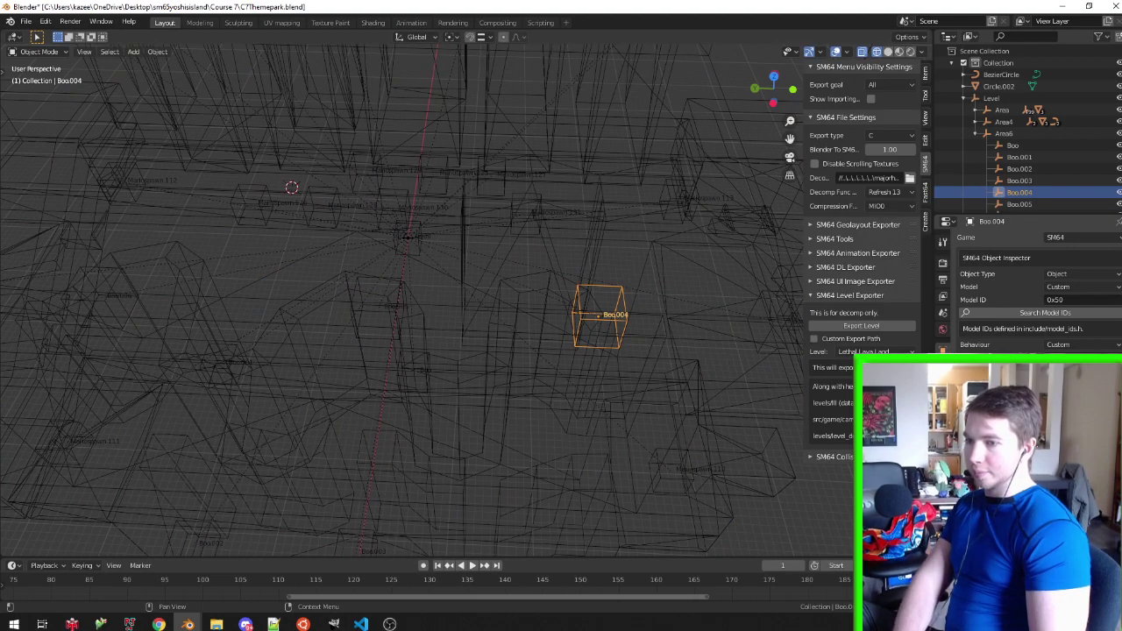
{"action": "middle_click_drag", "start_coordinate": [200, 212], "coordinate": [225, 283]}
{"action": "key", "text": "shift+d"}
{"action": "left_click", "coordinate": [305, 300]}
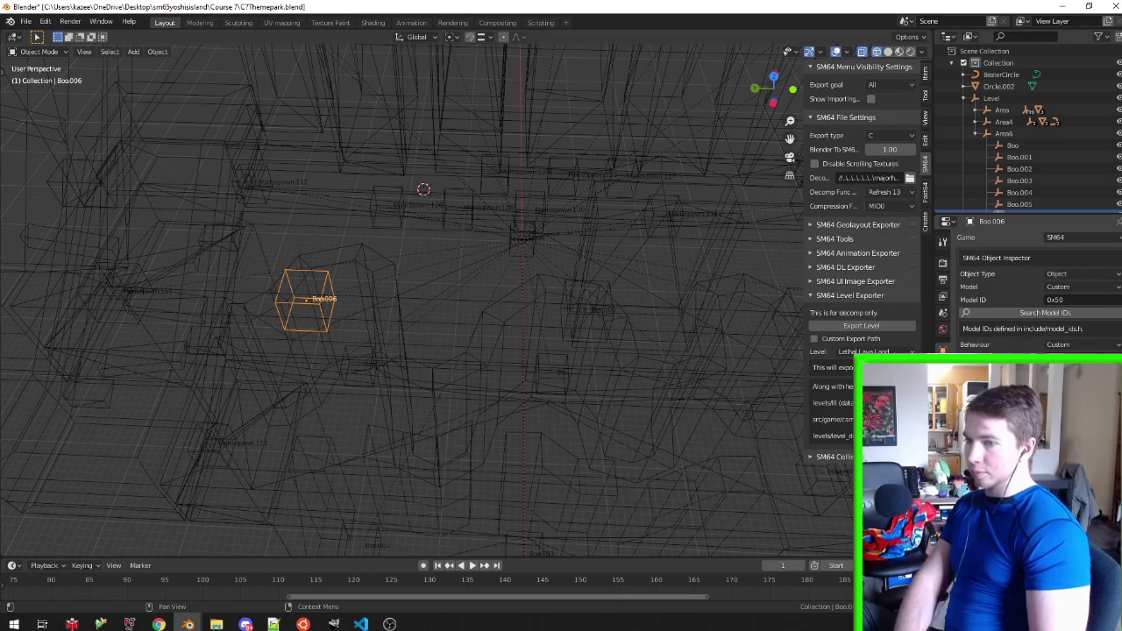
{"action": "mouse_move", "coordinate": [501, 290]}
{"action": "middle_mouse_down"}
{"action": "mouse_move", "coordinate": [514, 260]}
{"action": "mouse_move", "coordinate": [655, 231]}
{"action": "middle_mouse_up"}
{"action": "key", "text": "ctrl+s"}
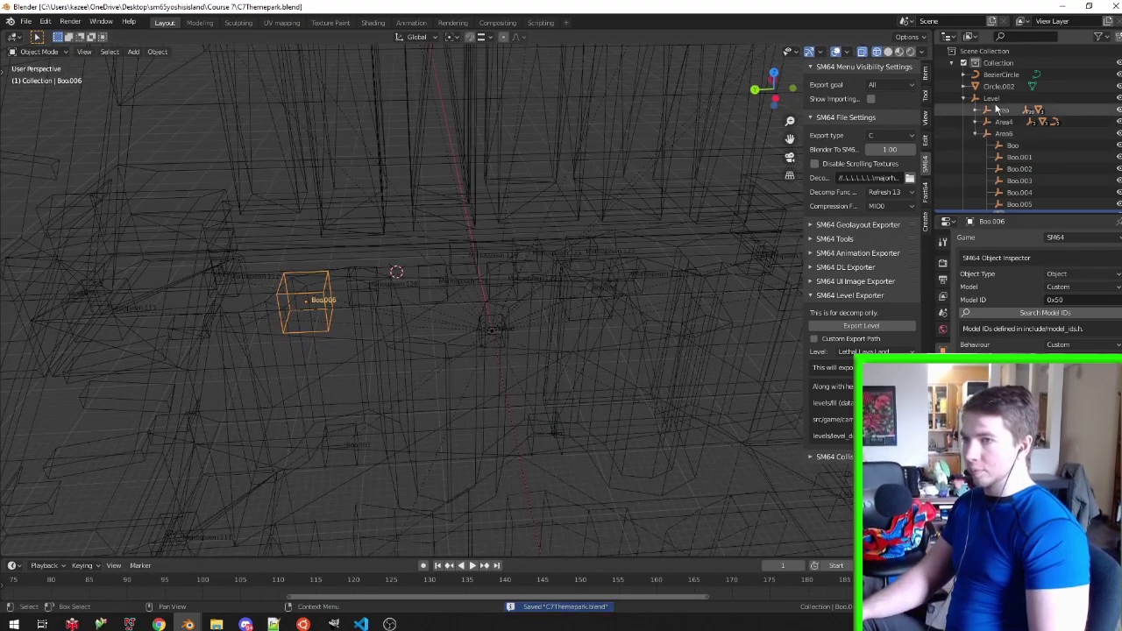
Select the Level root object and export the level to the game source
{"action": "left_click", "coordinate": [997, 98]}
{"action": "left_click", "coordinate": [894, 325]}
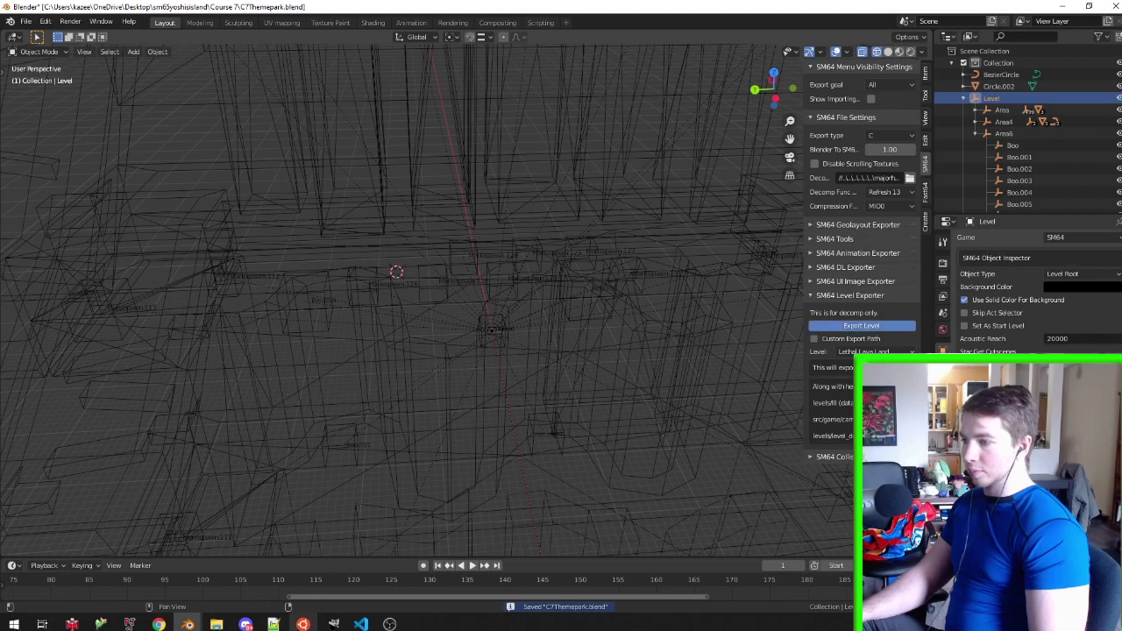
{"action": "left_click", "coordinate": [361, 624]}
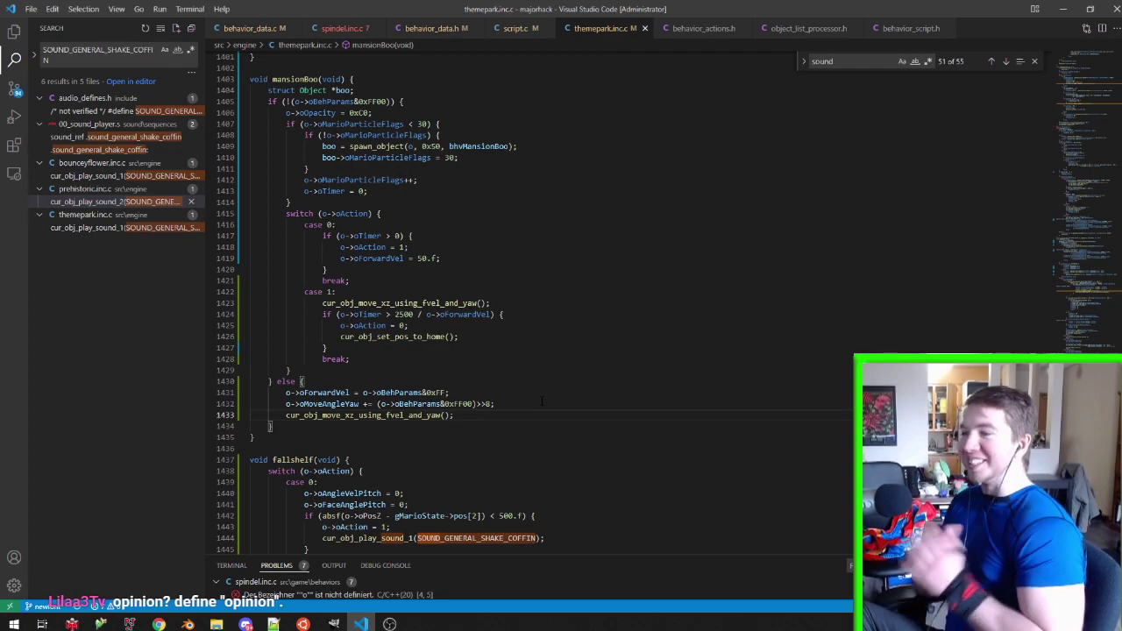
Wrap the yaw update in if (o->oBehParams & 0x8000), subtracting the 0x7F00 step when set, adding otherwise
{"action": "key", "text": "Return"}
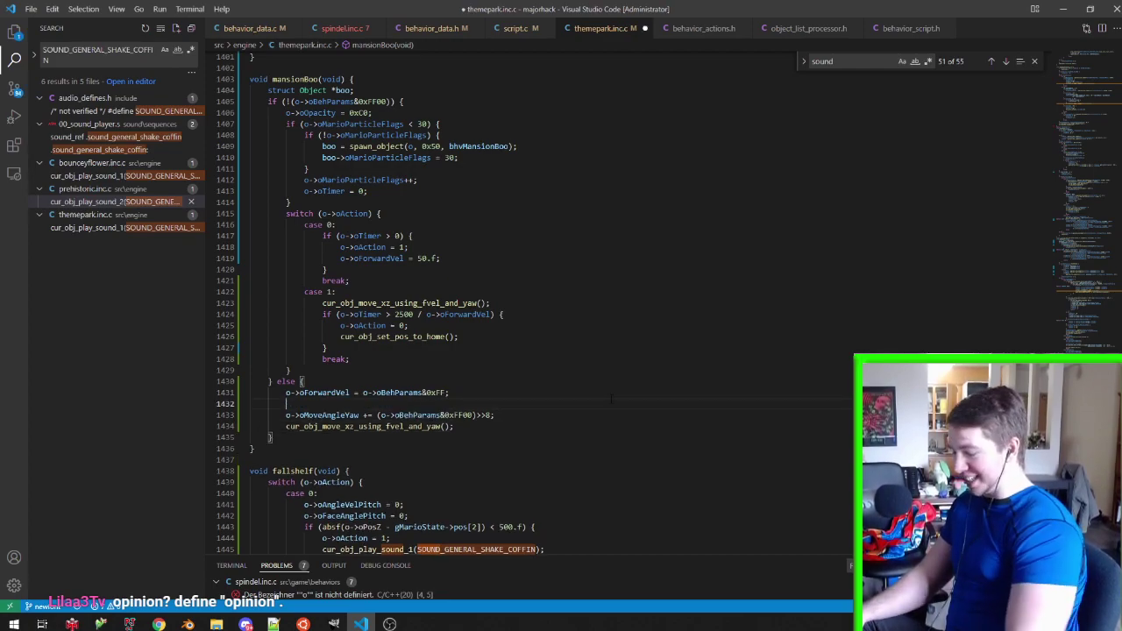
{"action": "type", "text": "if (o->oBehParams)"}
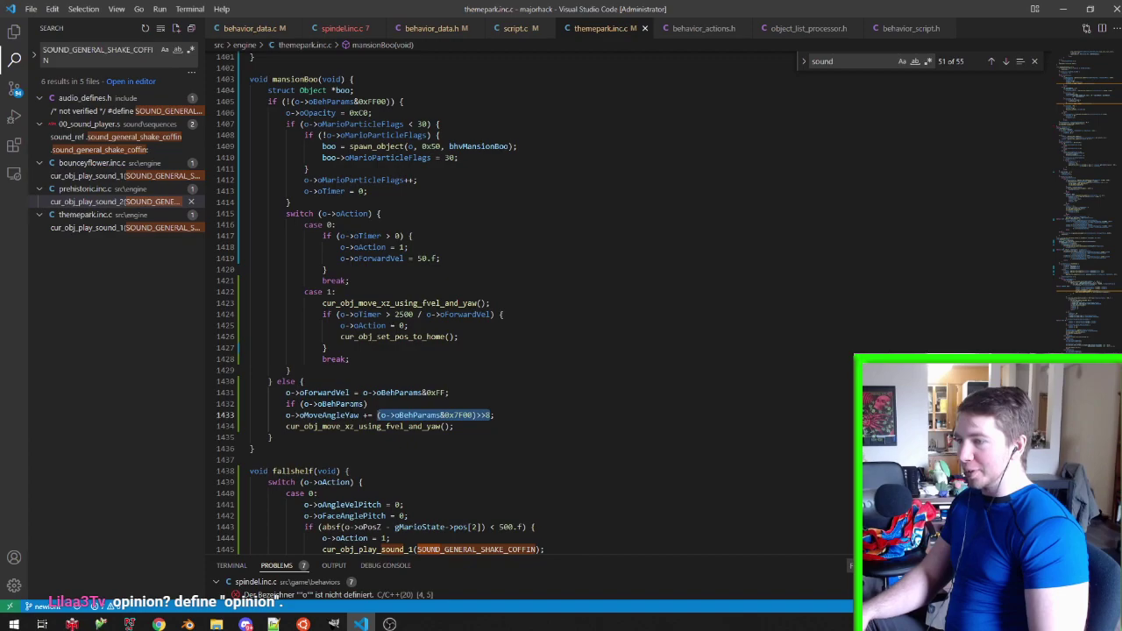
{"action": "key", "text": "BackSpace"}
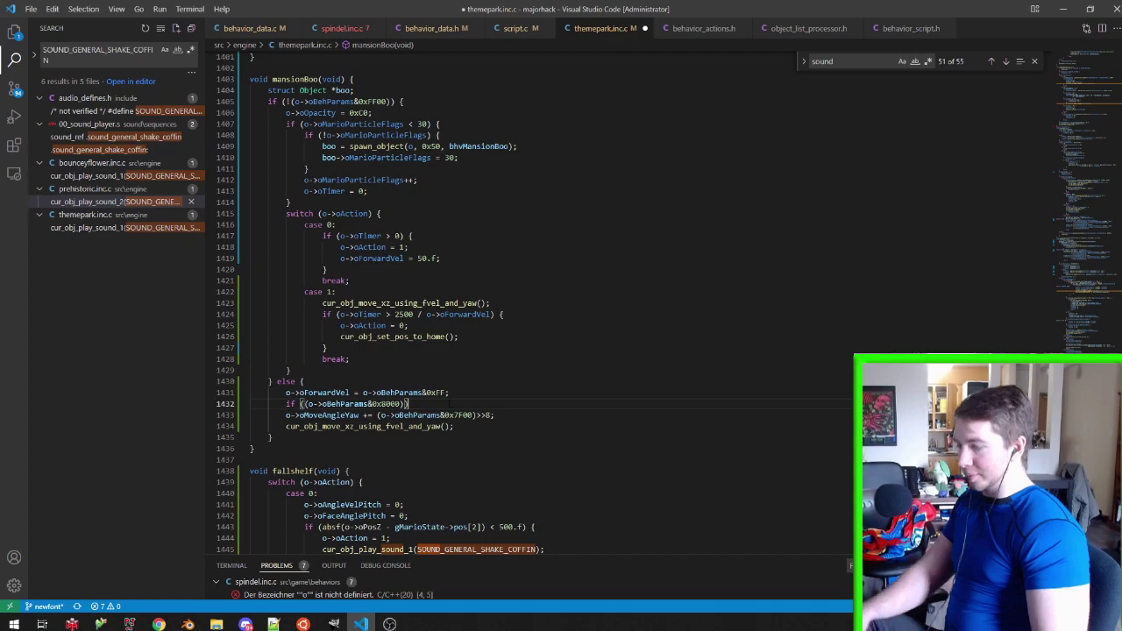
{"action": "key", "text": "Return"}
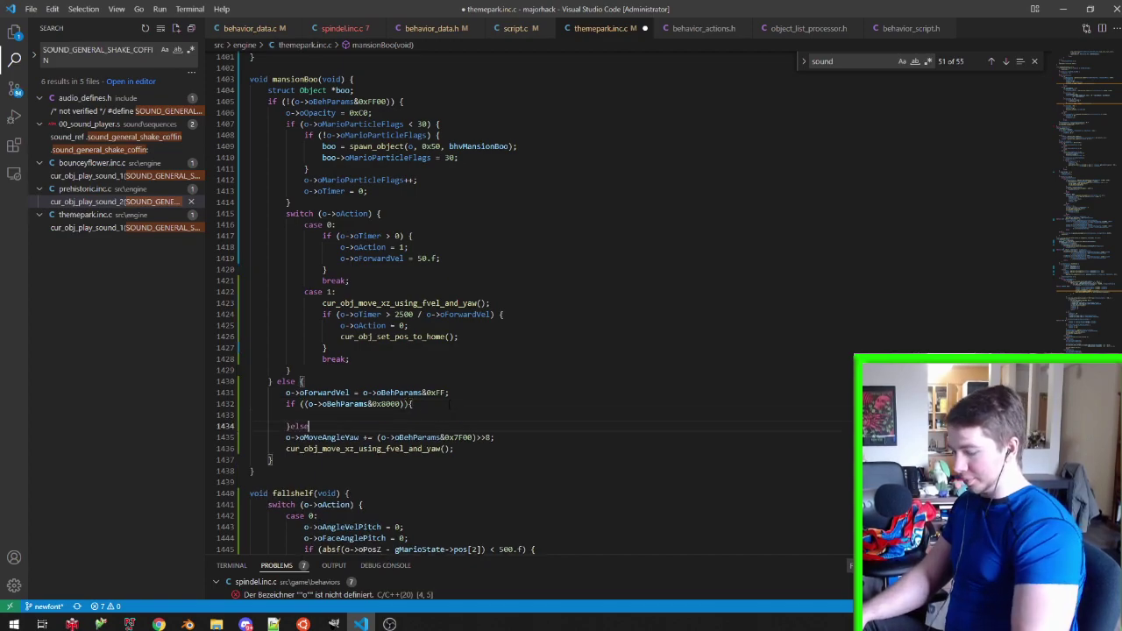
{"action": "type", "text": "{"}
{"action": "key", "text": "Return"}
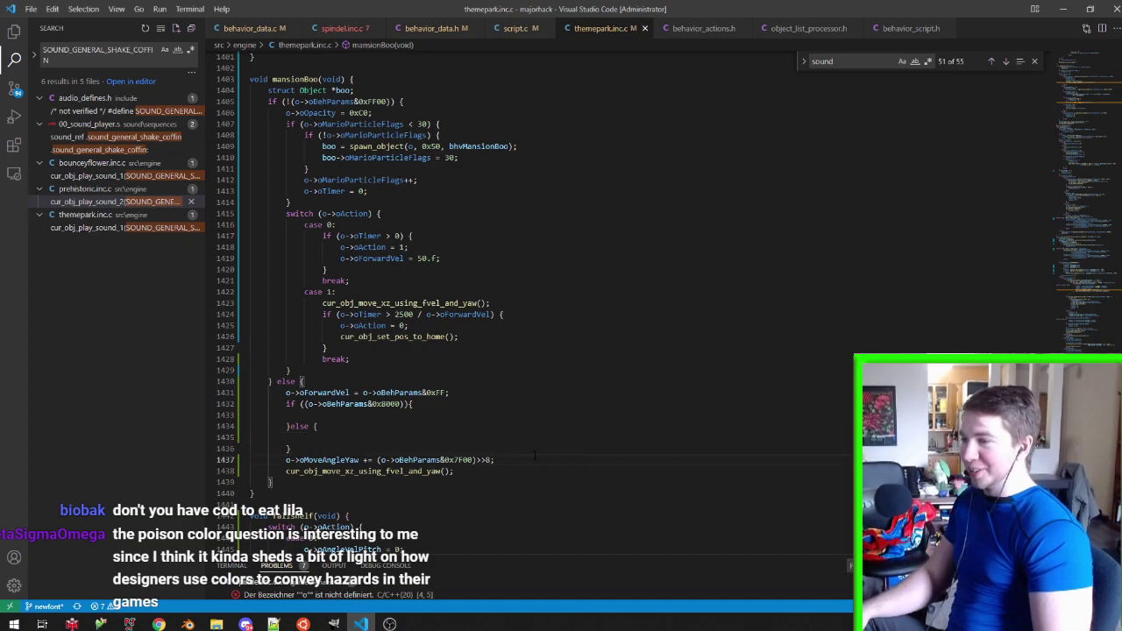
{"action": "key", "text": "shift+Up"}
{"action": "key", "text": "ctrl+x"}
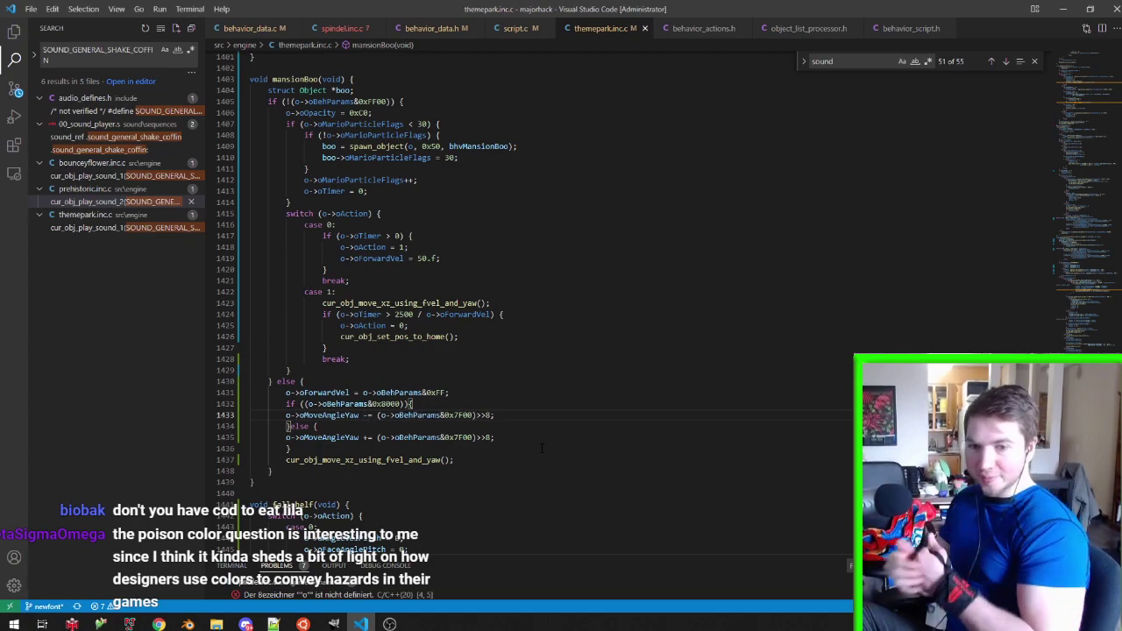
{"action": "type", "text": "-"}
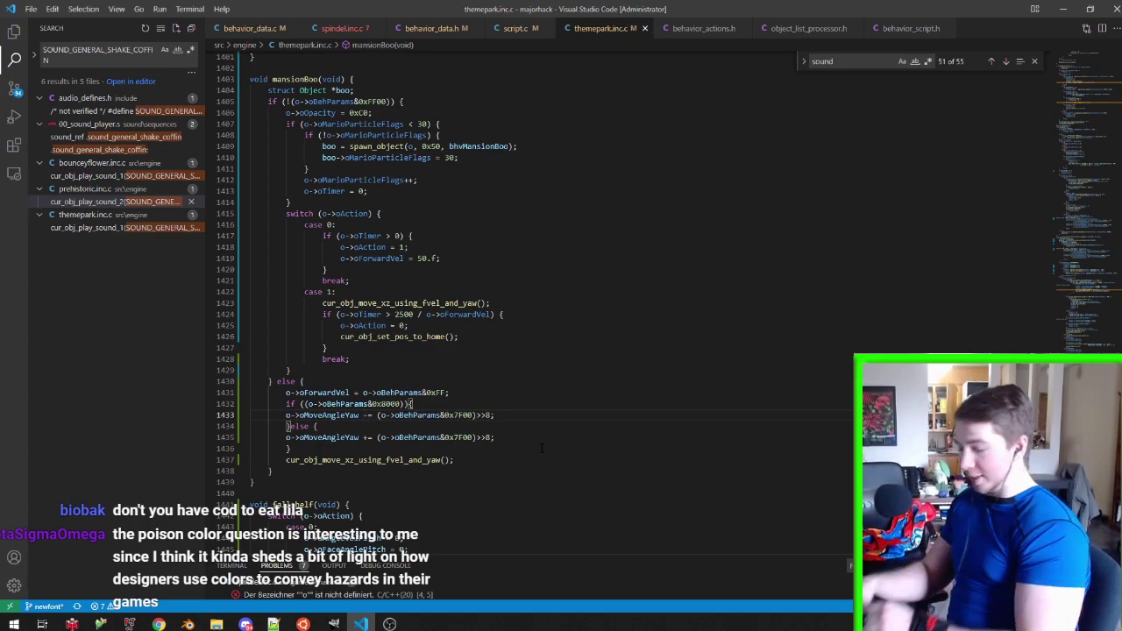
{"action": "key", "text": "shift+alt+f"}
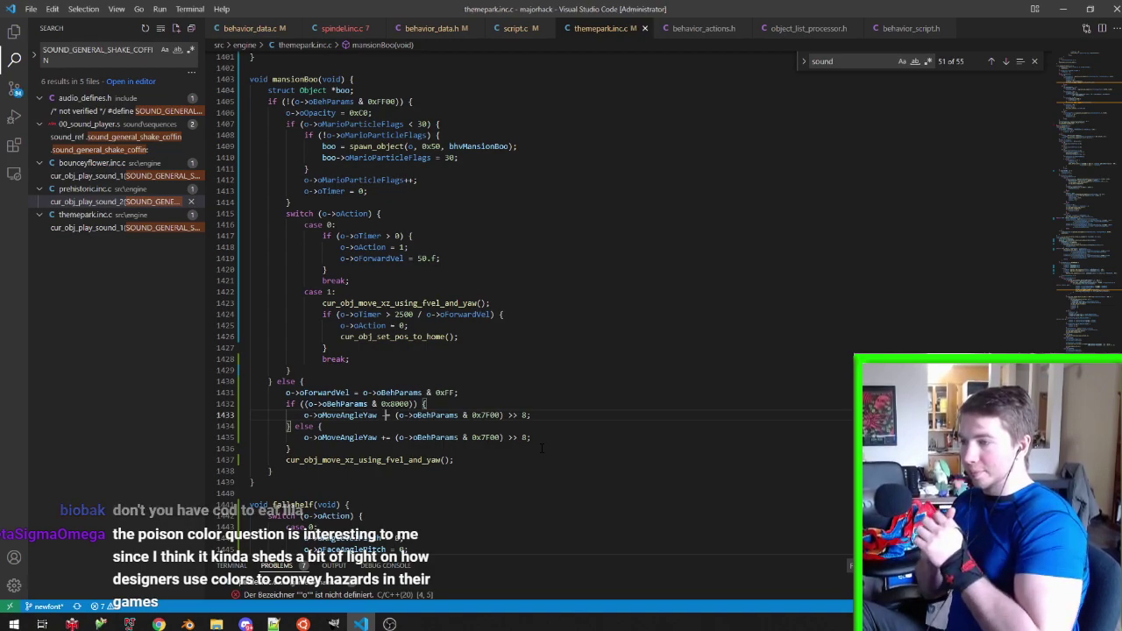
{"action": "type", "text": "-"}
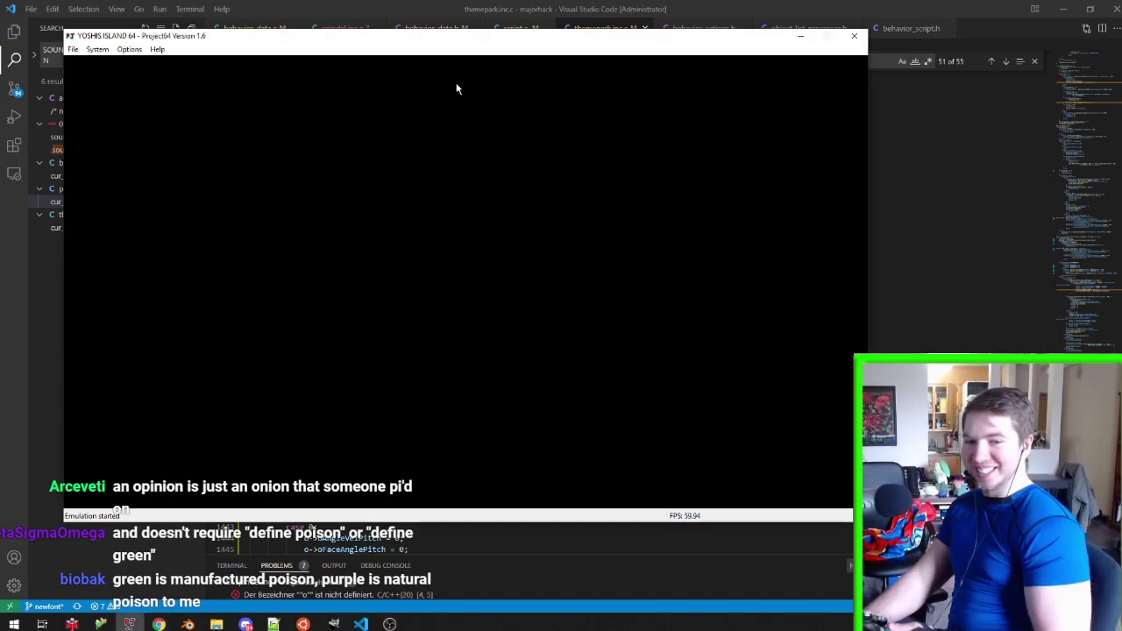
Save an emulator state on the mansion path, then return to the code editor
{"action": "key", "text": "F5"}
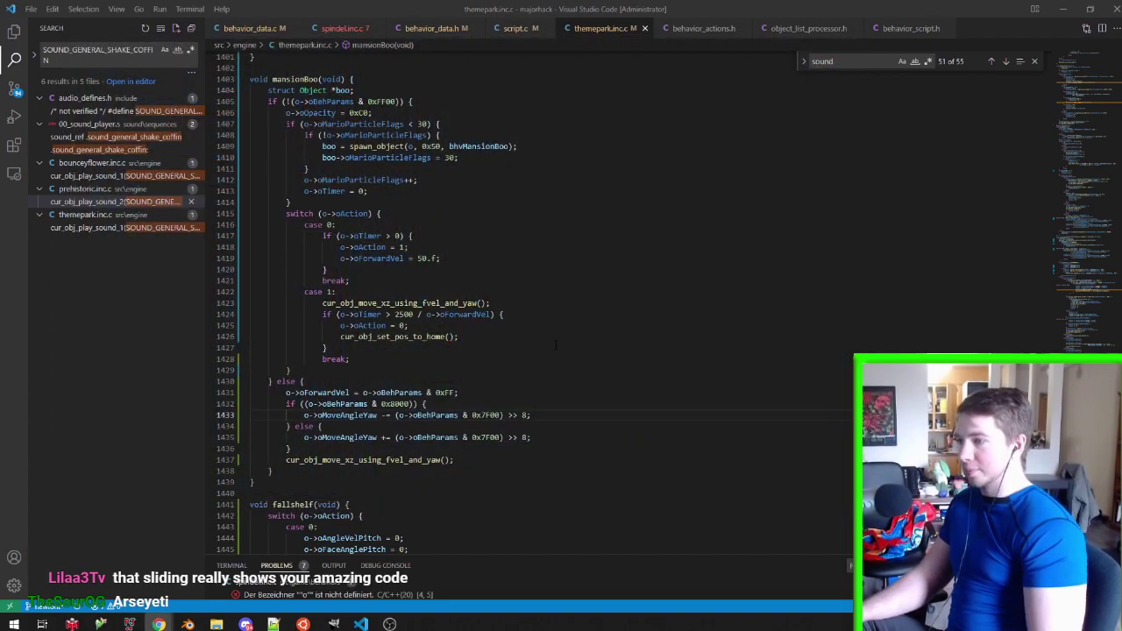
{"action": "left_click", "coordinate": [555, 345]}
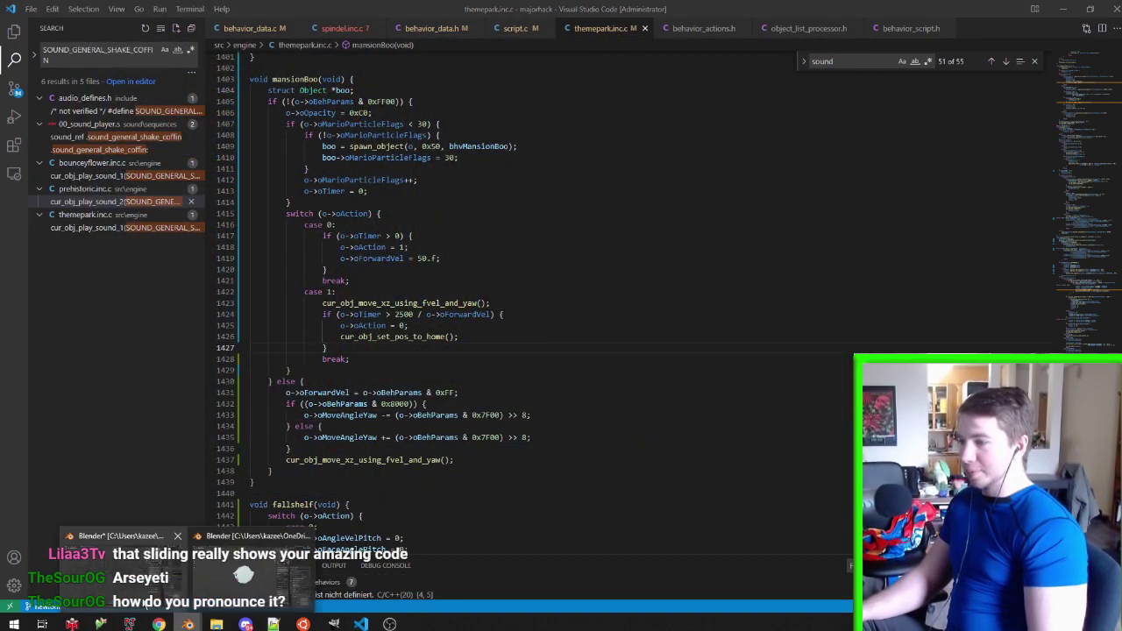
Select the Boo.006 spawner in material preview and save the scene
{"action": "left_click", "coordinate": [187, 624]}
{"action": "mouse_move", "coordinate": [508, 342]}
{"action": "middle_mouse_down"}
{"action": "mouse_move", "coordinate": [491, 362]}
{"action": "mouse_move", "coordinate": [586, 300]}
{"action": "middle_mouse_up"}
{"action": "key", "text": "shift+z"}
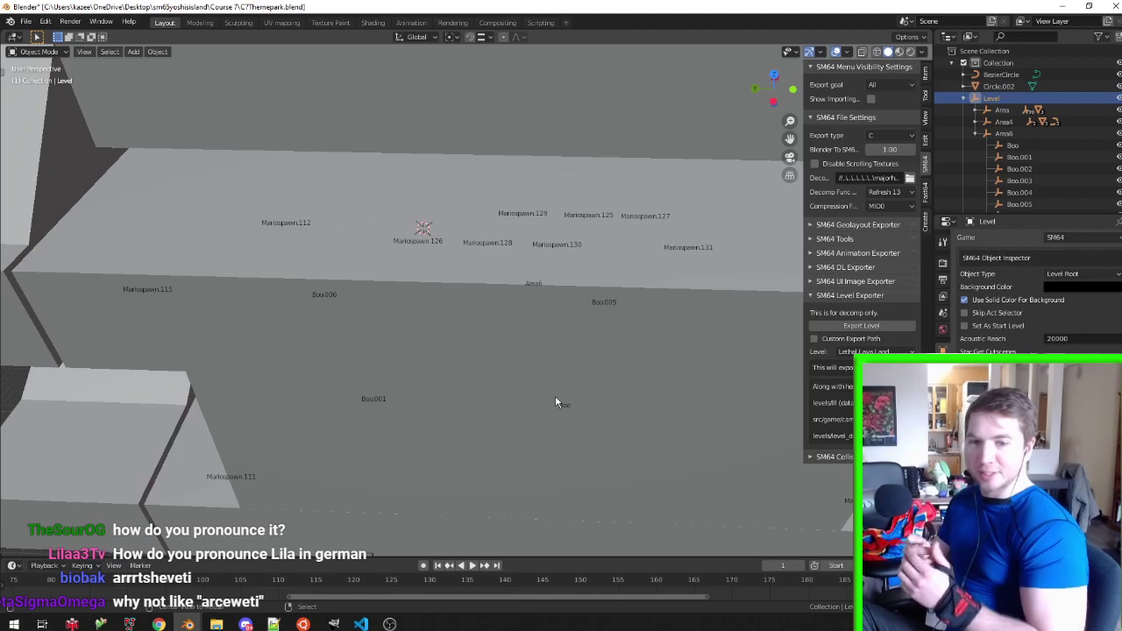
{"action": "key", "text": "z"}
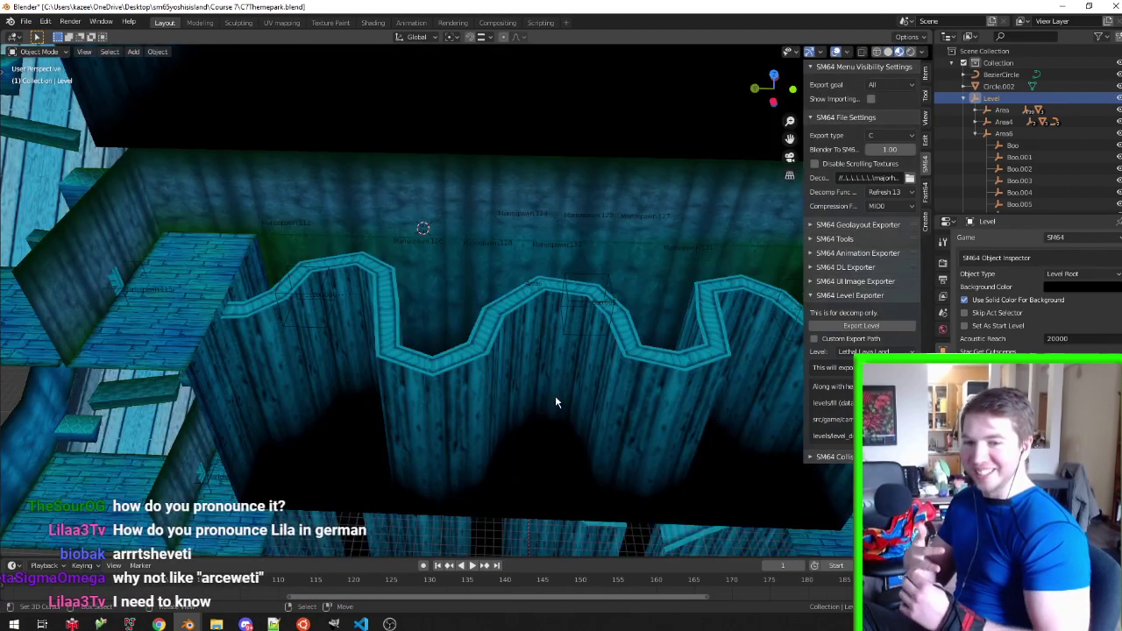
{"action": "left_click", "coordinate": [311, 291]}
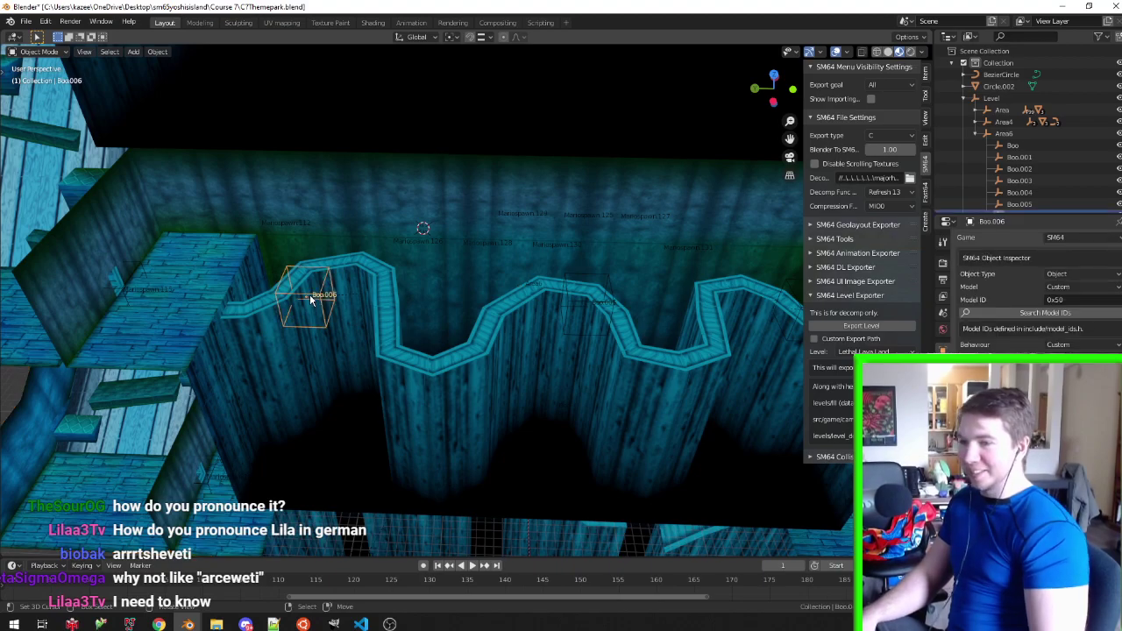
{"action": "scroll", "coordinate": [1025, 289], "scroll_direction": "down", "scroll_amount": 2}
{"action": "scroll", "coordinate": [1026, 289], "scroll_direction": "down", "scroll_amount": 2}
{"action": "key", "text": "ctrl+s"}
Rotate Boo.006 5° around the Z axis and save the scene
{"action": "middle_click_drag", "start_coordinate": [527, 301], "coordinate": [427, 310]}
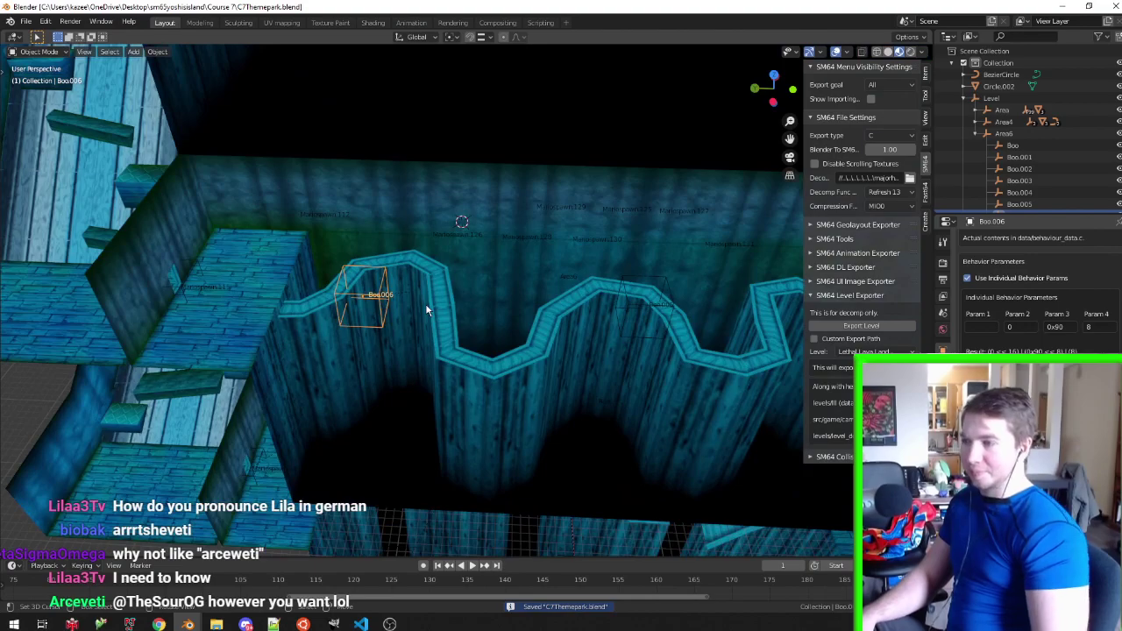
{"action": "key", "text": "KP_7"}
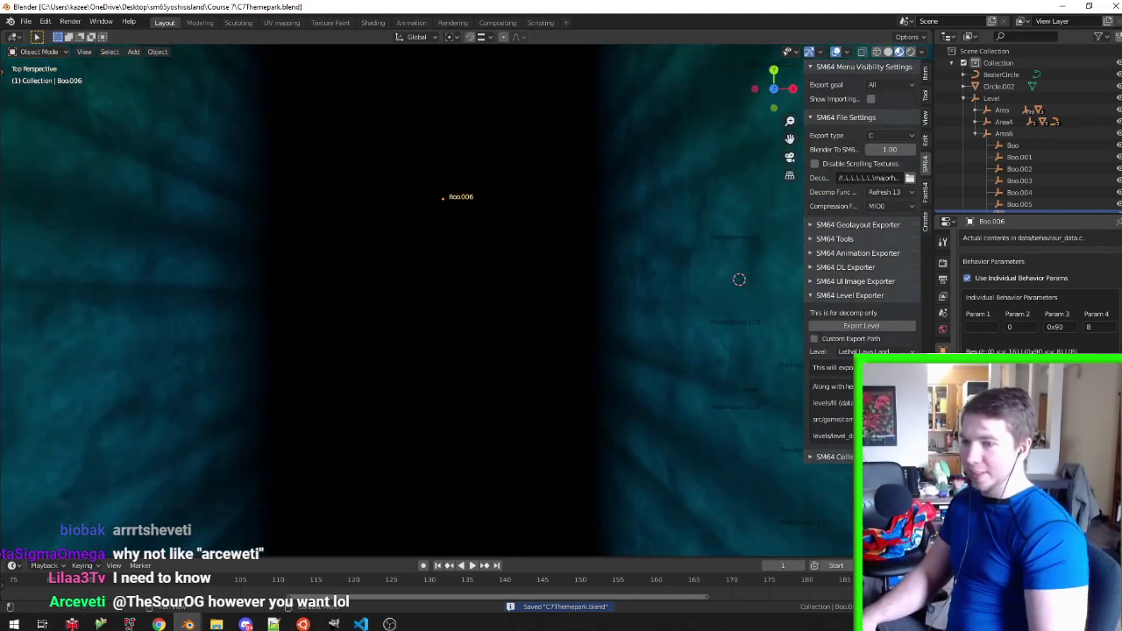
{"action": "middle_click_drag", "start_coordinate": [399, 312], "coordinate": [412, 263]}
{"action": "key", "text": "r"}
{"action": "key", "text": "z"}
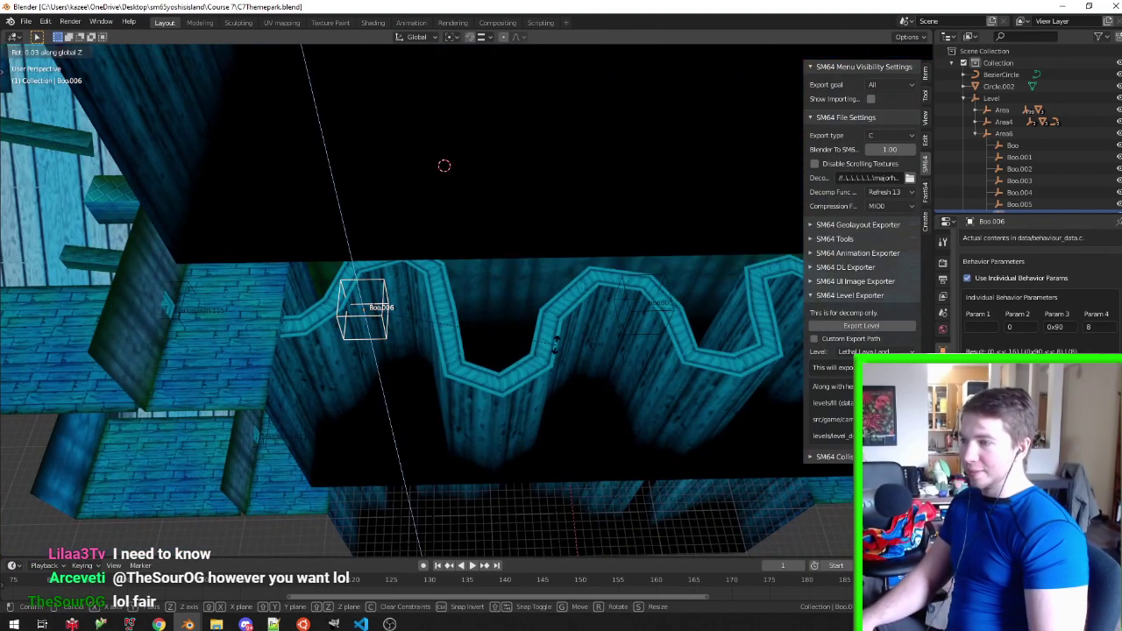
{"action": "key", "text": "Return"}
{"action": "key", "text": "ctrl+s"}
{"action": "mouse_move", "coordinate": [579, 348]}
{"action": "middle_mouse_down"}
{"action": "mouse_move", "coordinate": [522, 337]}
{"action": "mouse_move", "coordinate": [565, 359]}
{"action": "mouse_move", "coordinate": [420, 300]}
{"action": "mouse_move", "coordinate": [574, 304]}
{"action": "mouse_move", "coordinate": [660, 372]}
{"action": "middle_mouse_up"}
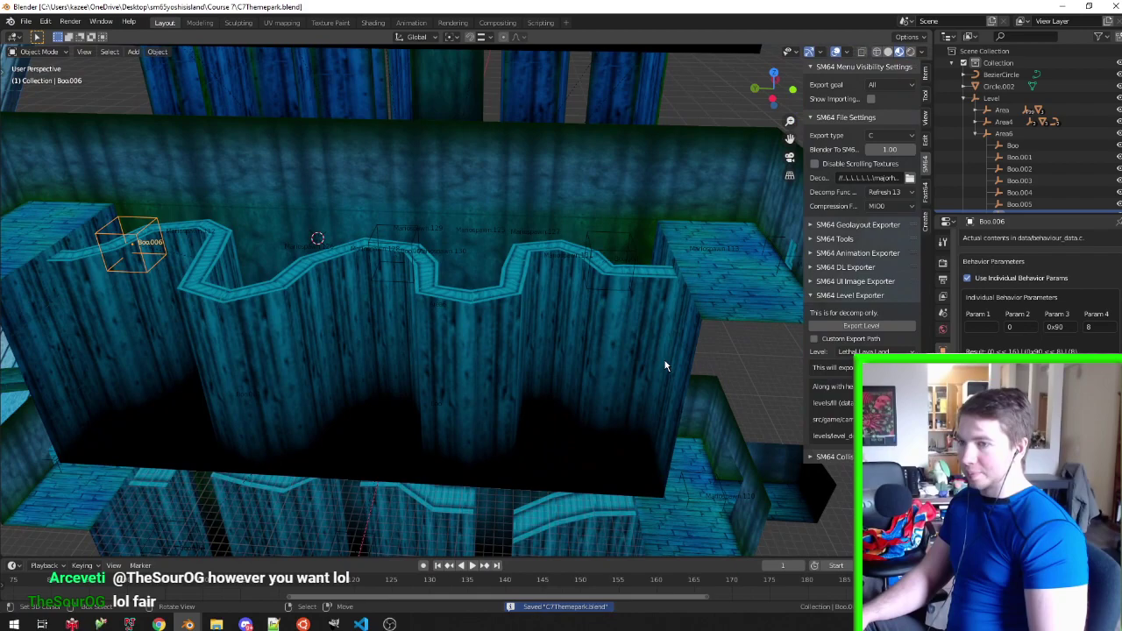
Paste 'o->oOpacity = 0xC0;' into mansionBoo's else branch and bring up boo.blend
{"action": "left_click", "coordinate": [992, 98]}
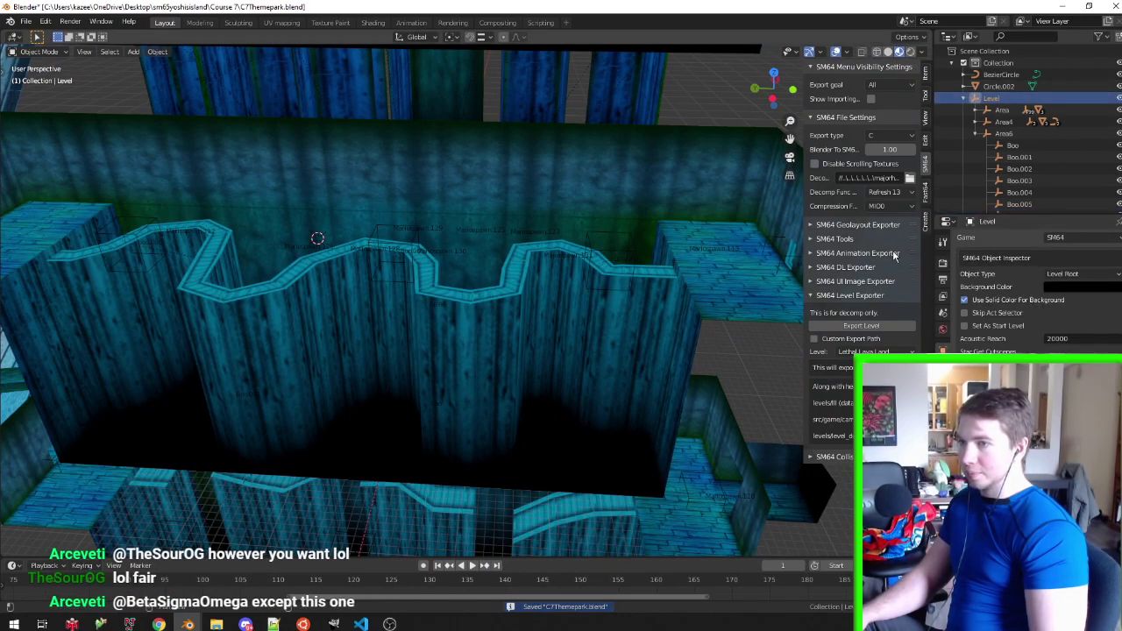
{"action": "left_click", "coordinate": [360, 623]}
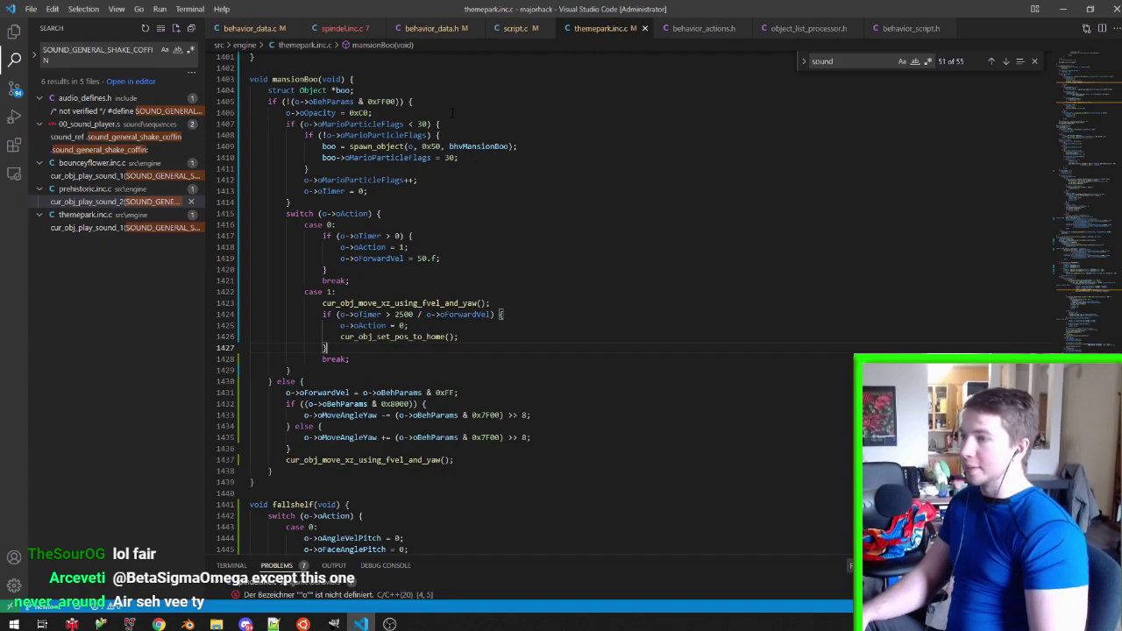
{"action": "left_click", "coordinate": [509, 383]}
{"action": "key", "text": "ctrl+v"}
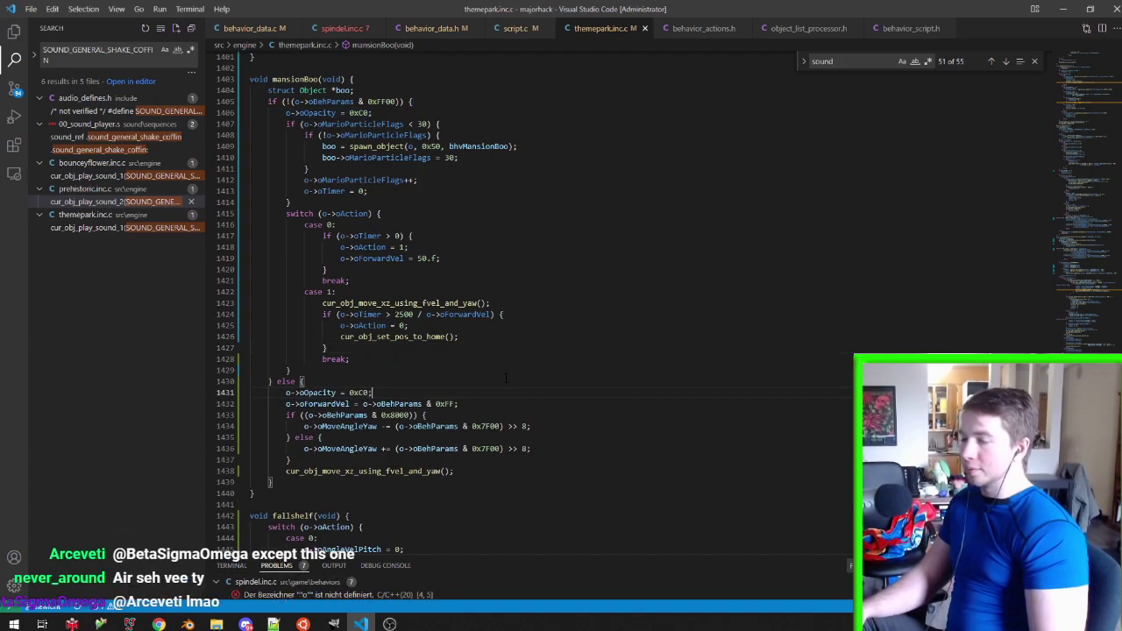
{"action": "left_click", "coordinate": [225, 564]}
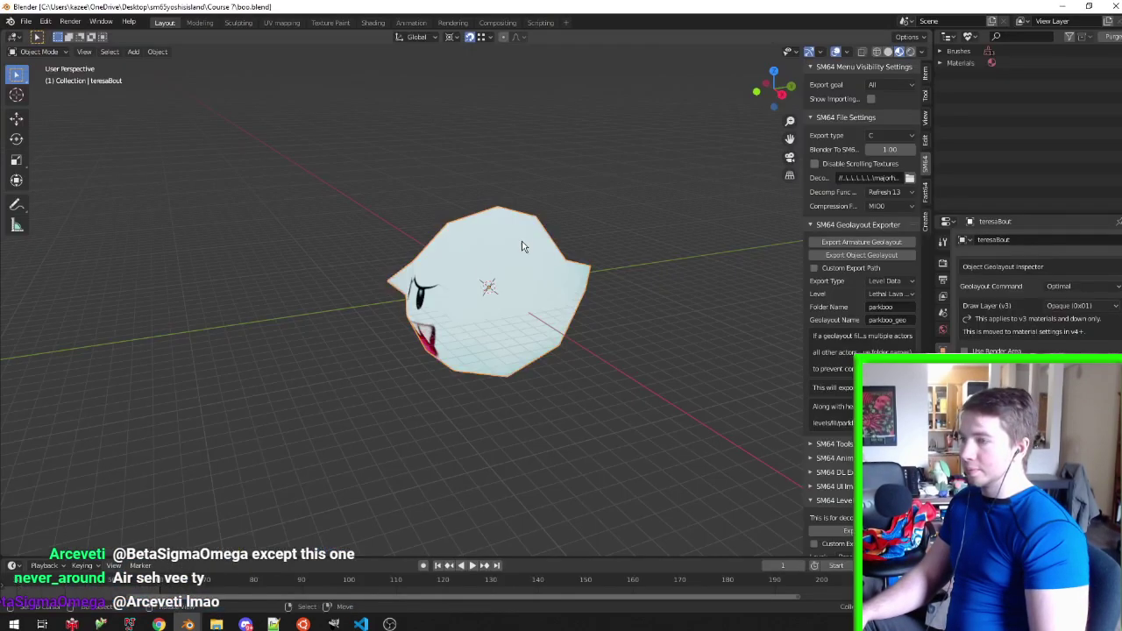
Switch to the C7Themepark.blend window, then bring up Project64's ROM list
{"action": "left_click", "coordinate": [263, 565]}
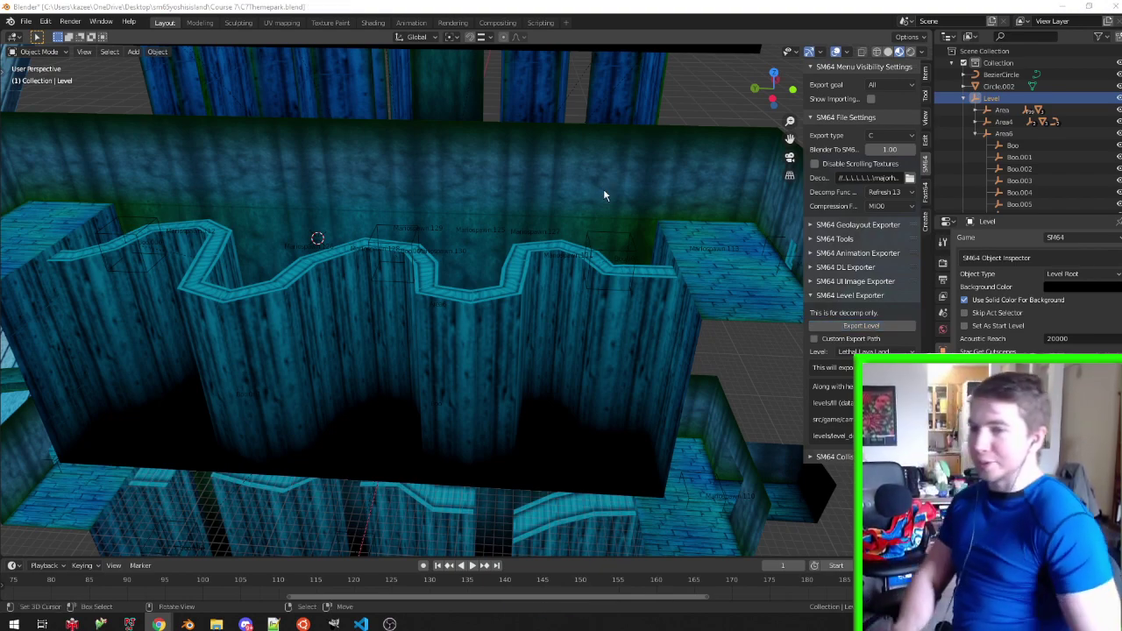
{"action": "left_click", "coordinate": [136, 624]}
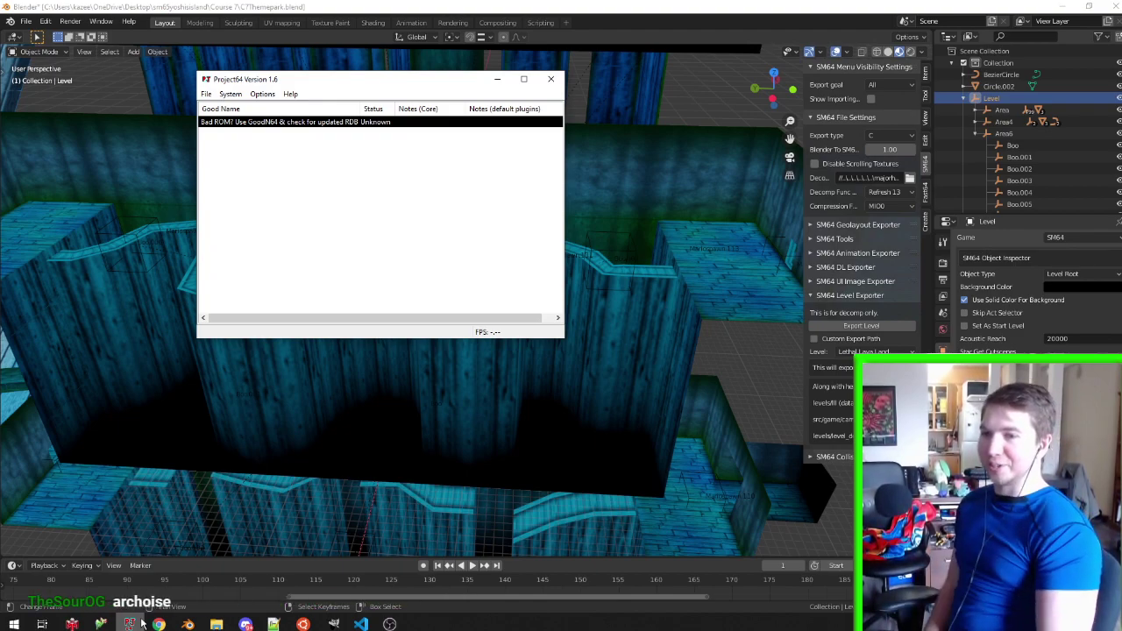
Launch the YOSHIS ISLAND 64 ROM and save a state inside the mansion level
{"action": "double_click", "coordinate": [336, 123]}
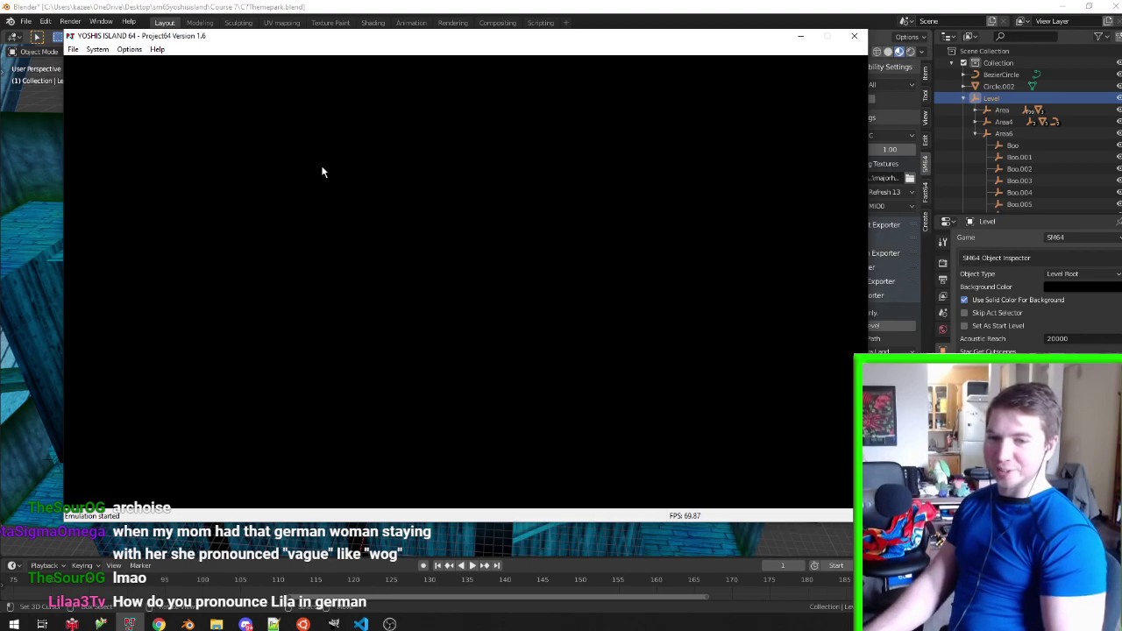
{"action": "key", "text": "F5"}
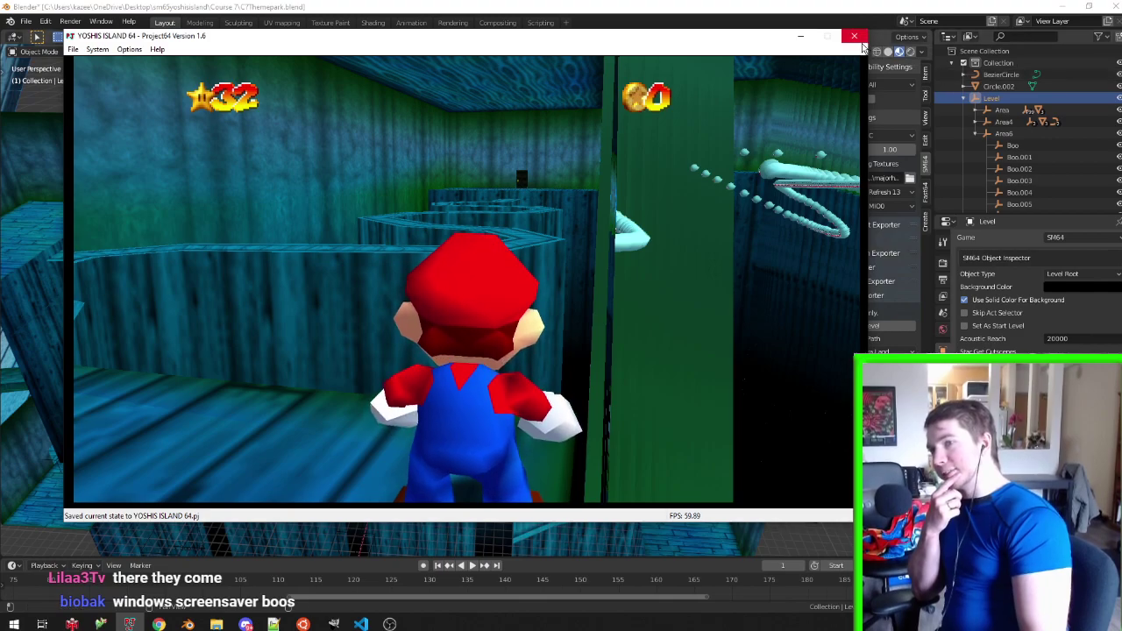
Change both yaw shifts on lines 1434 and 1436 from >> 8 to >> 4 and save
{"action": "key", "text": "alt+Tab"}
{"action": "left_click", "coordinate": [362, 624]}
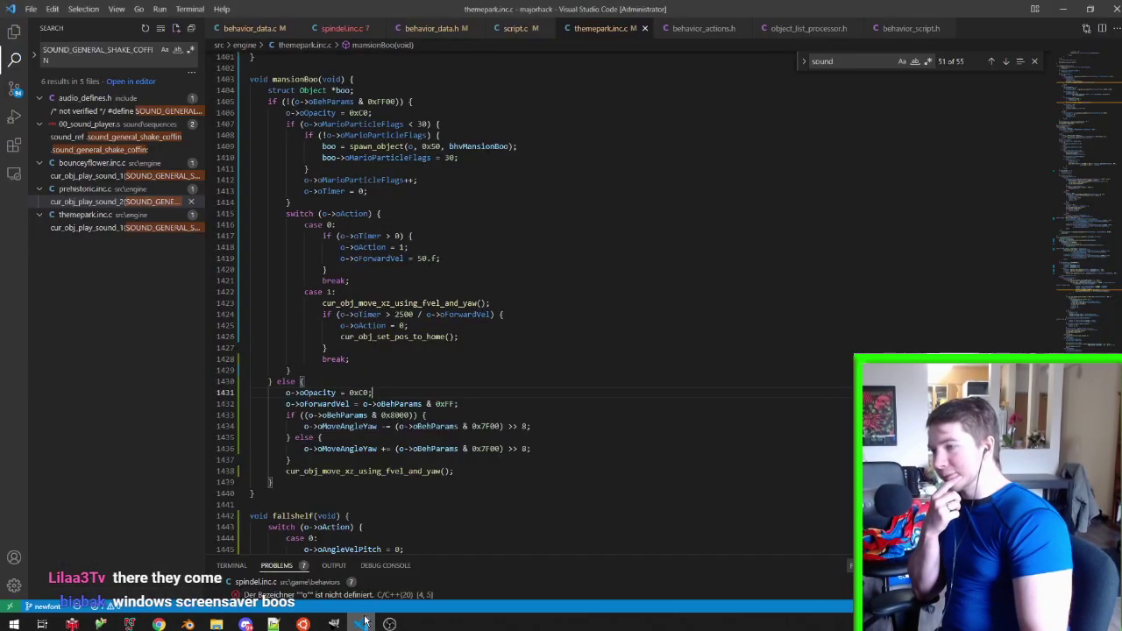
{"action": "type", "text": "4"}
{"action": "double_click", "coordinate": [524, 448]}
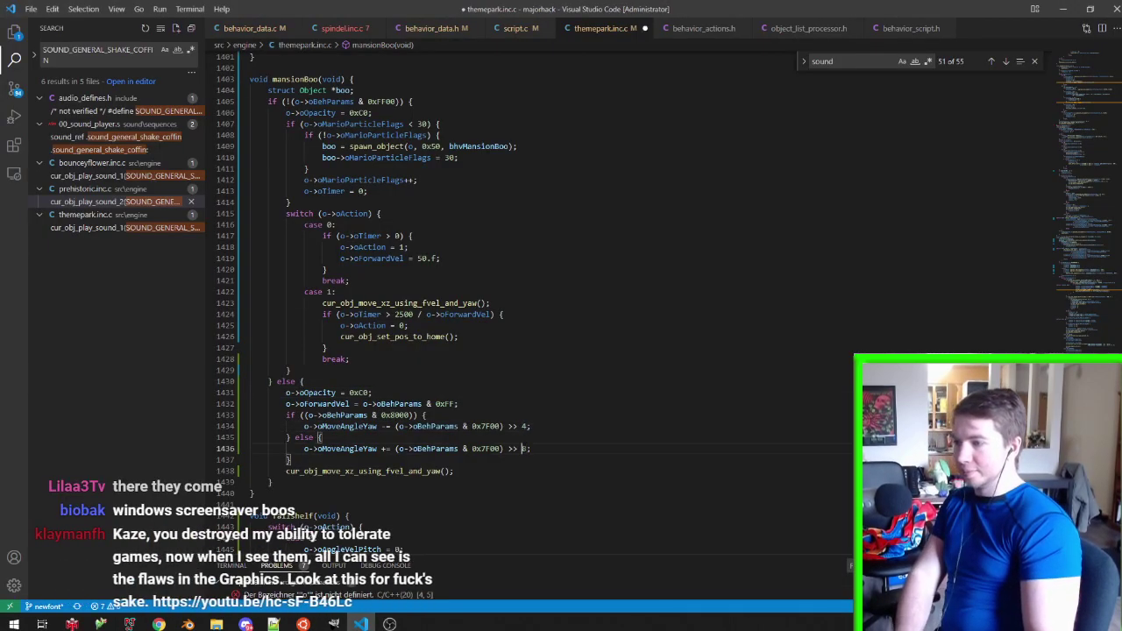
{"action": "type", "text": "4"}
{"action": "key", "text": "ctrl+s"}
{"action": "key", "text": "alt+Tab"}
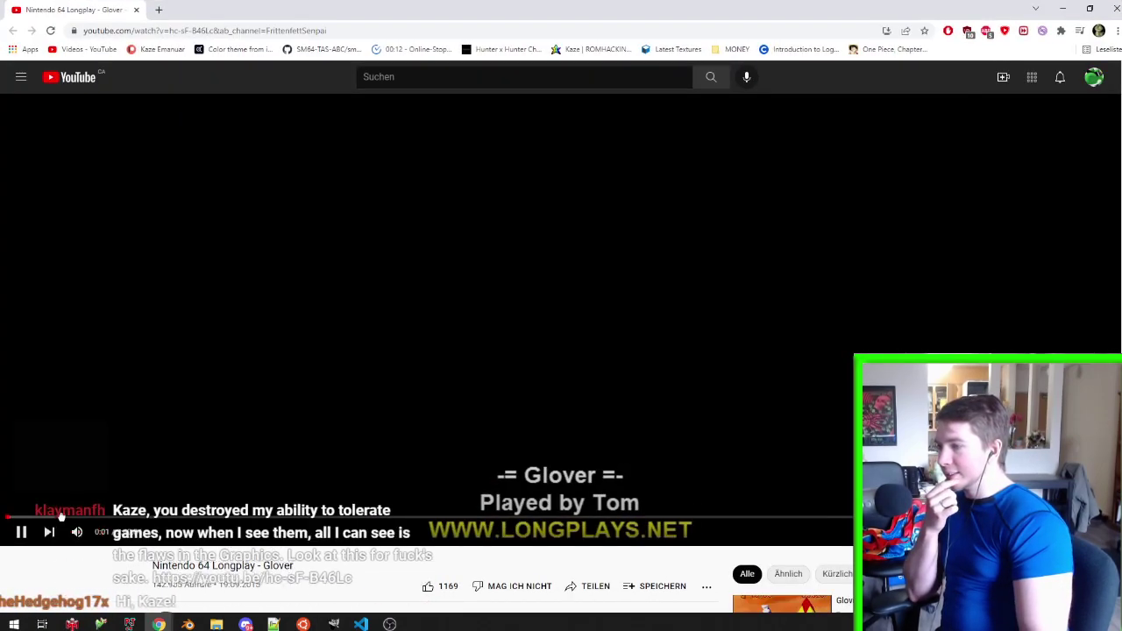
{"action": "left_click", "coordinate": [59, 517]}
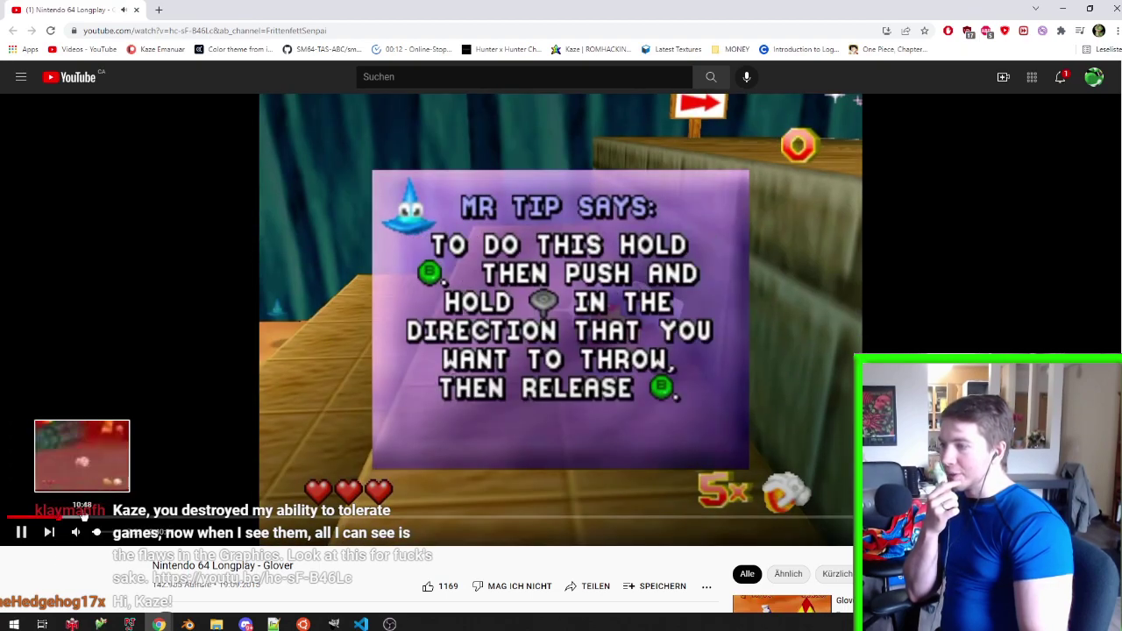
{"action": "left_click", "coordinate": [84, 515]}
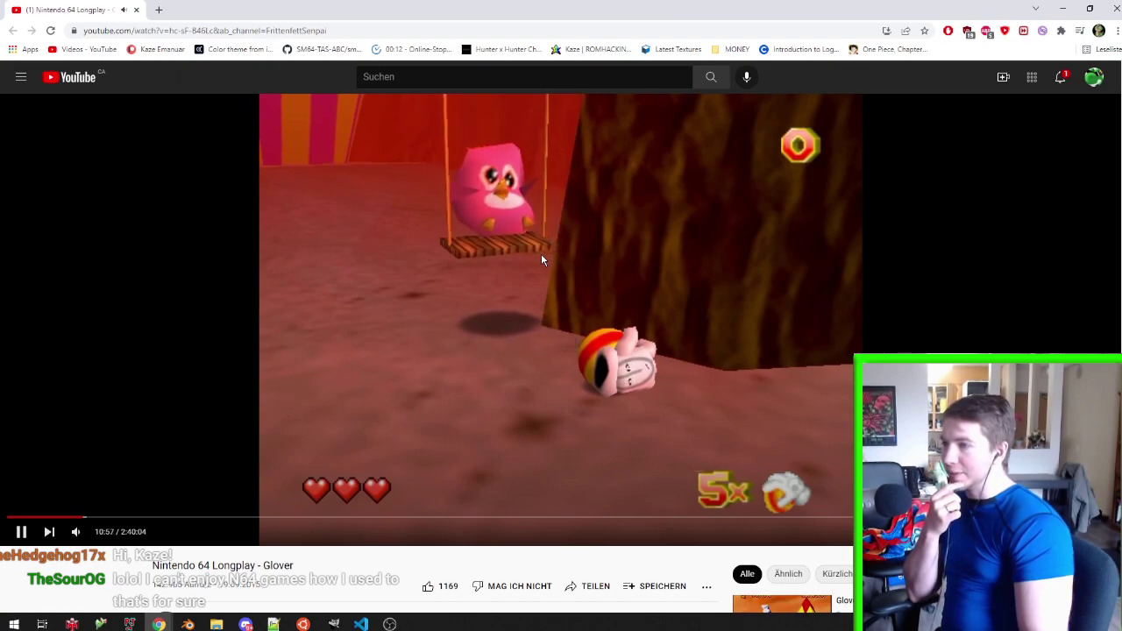
{"action": "scroll", "coordinate": [545, 254], "scroll_direction": "down", "scroll_amount": 2}
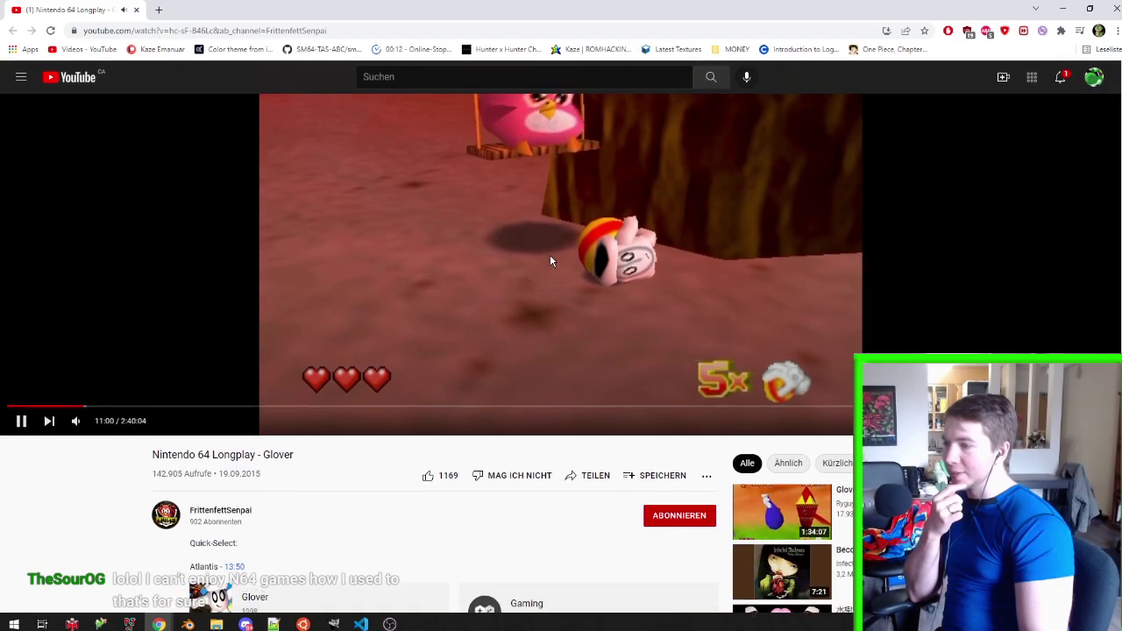
{"action": "scroll", "coordinate": [377, 190], "scroll_direction": "up", "scroll_amount": 1}
{"action": "scroll", "coordinate": [377, 190], "scroll_direction": "up", "scroll_amount": 1}
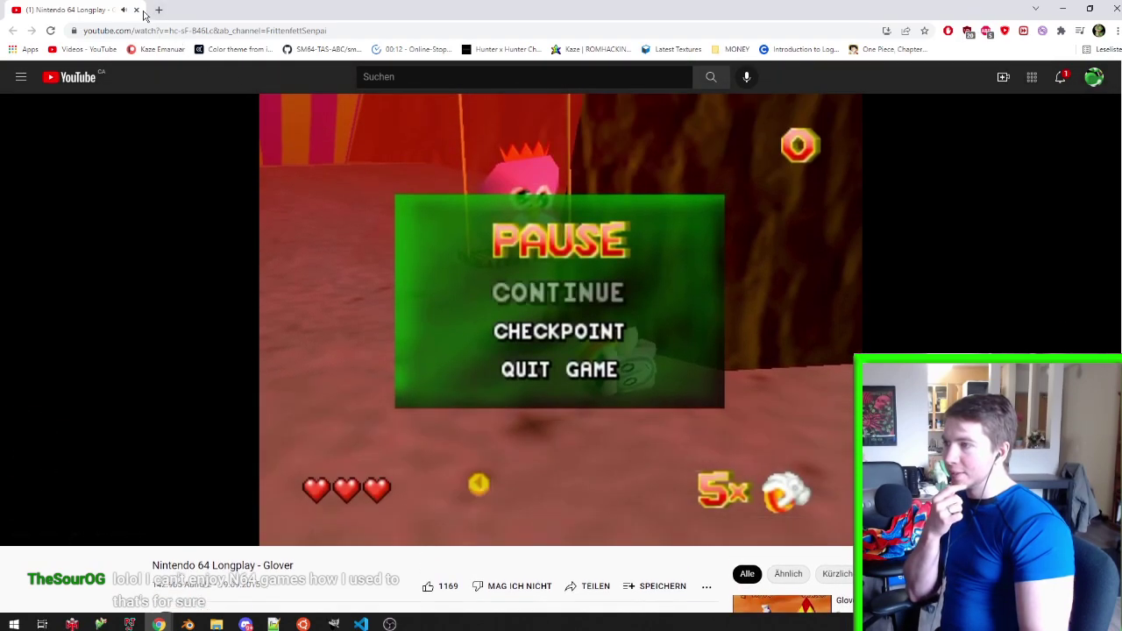
{"action": "left_click", "coordinate": [136, 10]}
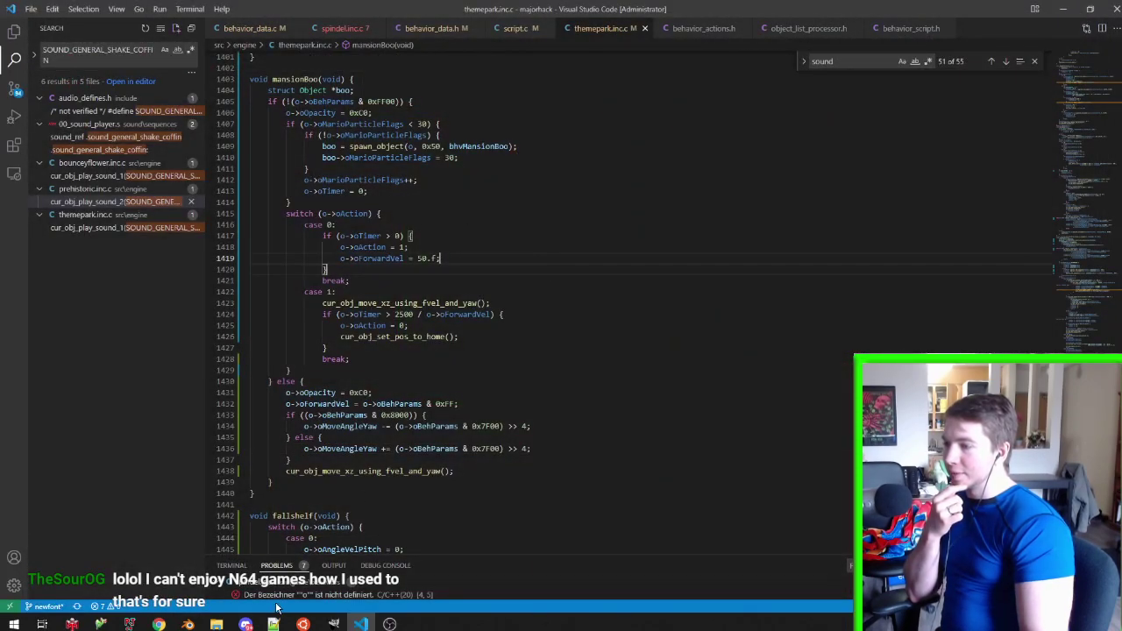
Boot the YOSHIS ISLAND 64 ROM, watch the Boos on the mansion path, then close Project64
{"action": "left_click", "coordinate": [307, 626]}
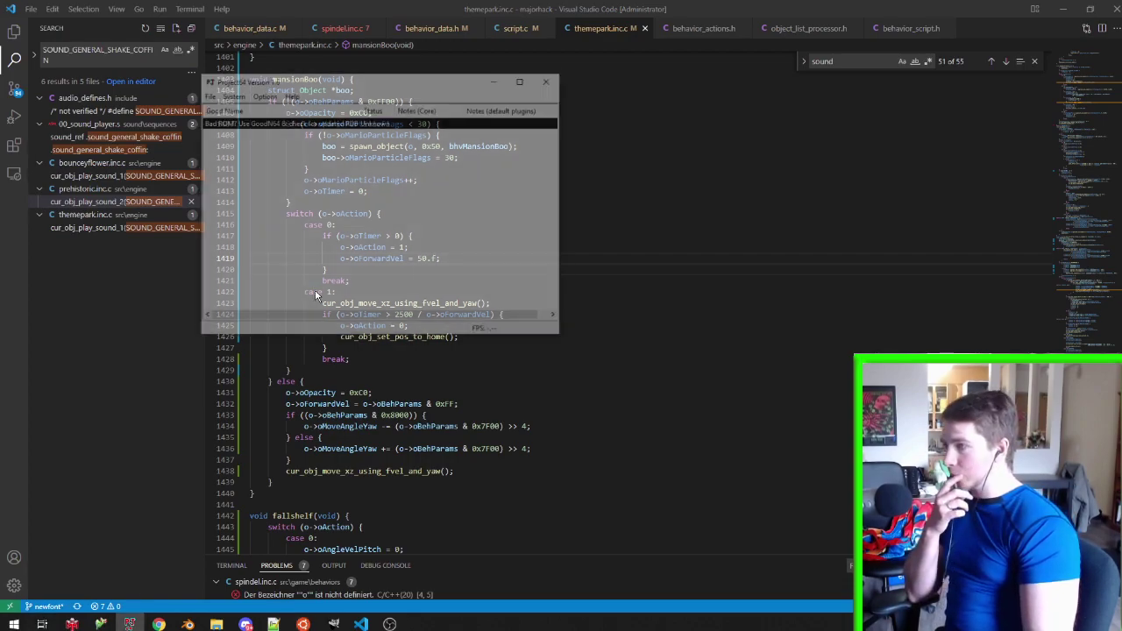
{"action": "double_click", "coordinate": [366, 123]}
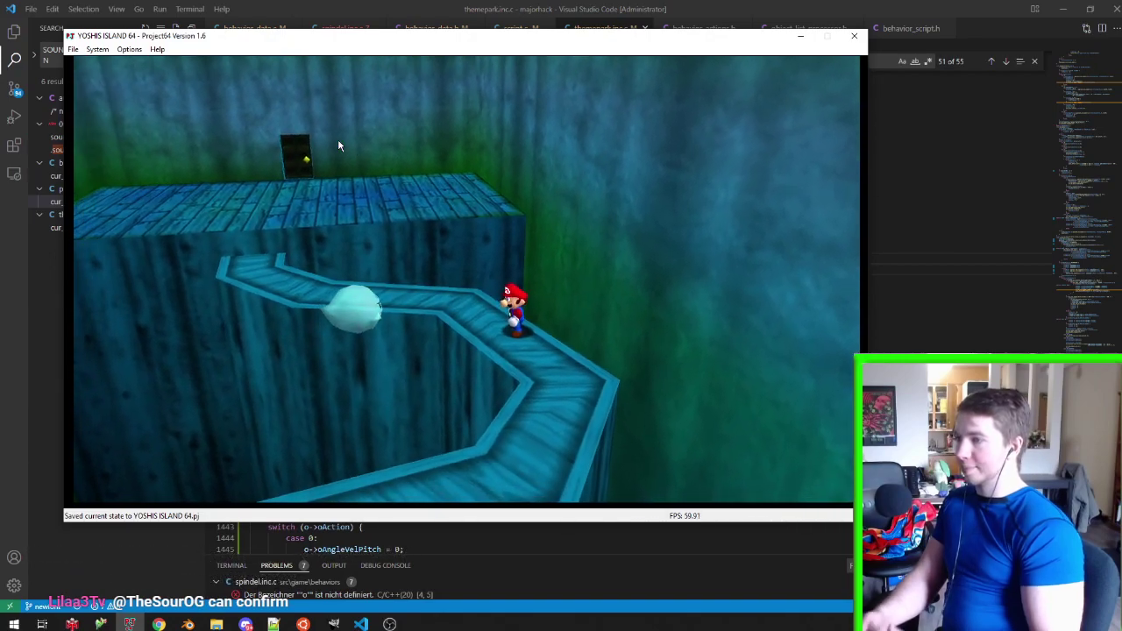
{"action": "left_click", "coordinate": [855, 39]}
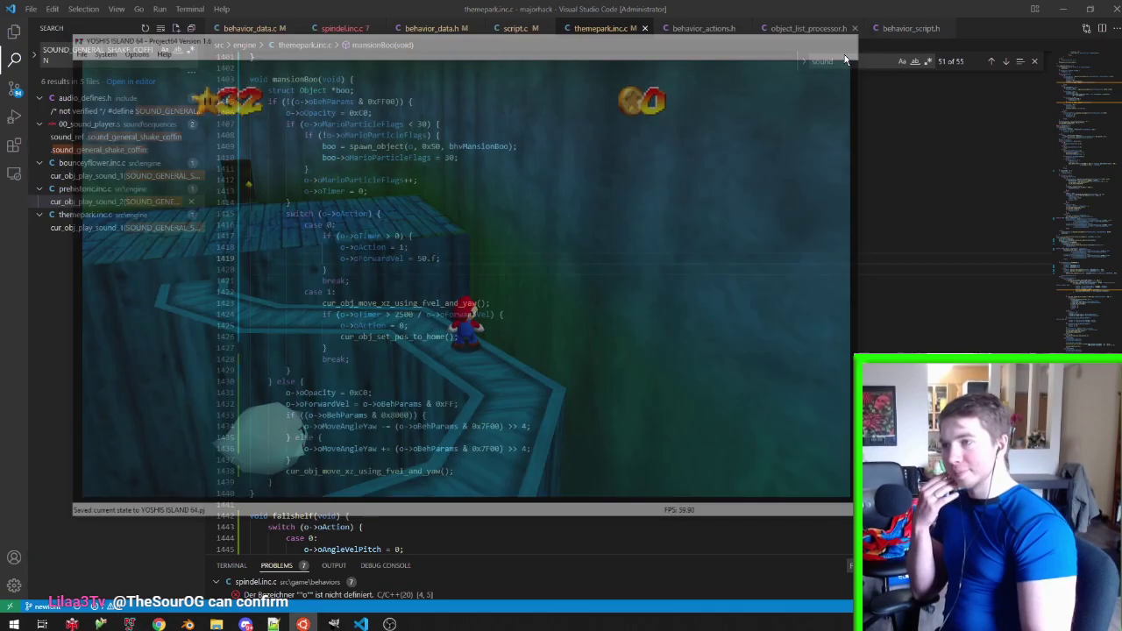
Move Boo.006 along the Y axis to a new spot on the path and save
{"action": "left_click", "coordinate": [188, 623]}
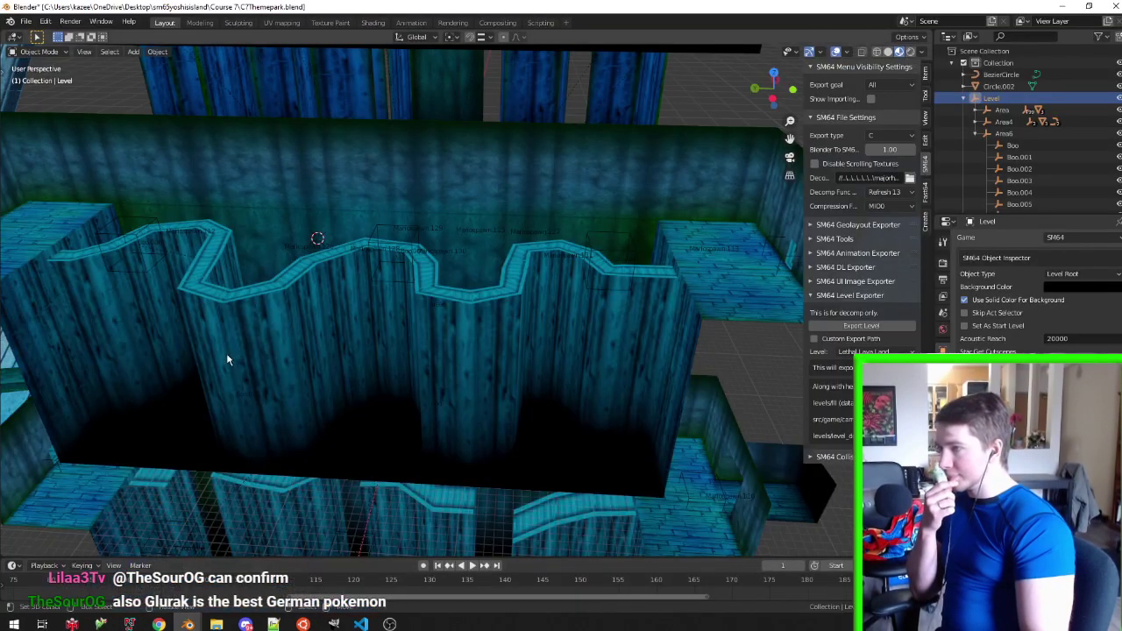
{"action": "scroll", "coordinate": [217, 387], "scroll_direction": "down", "scroll_amount": 3}
{"action": "scroll", "coordinate": [186, 253], "scroll_direction": "up", "scroll_amount": 4}
{"action": "left_click", "coordinate": [186, 252]}
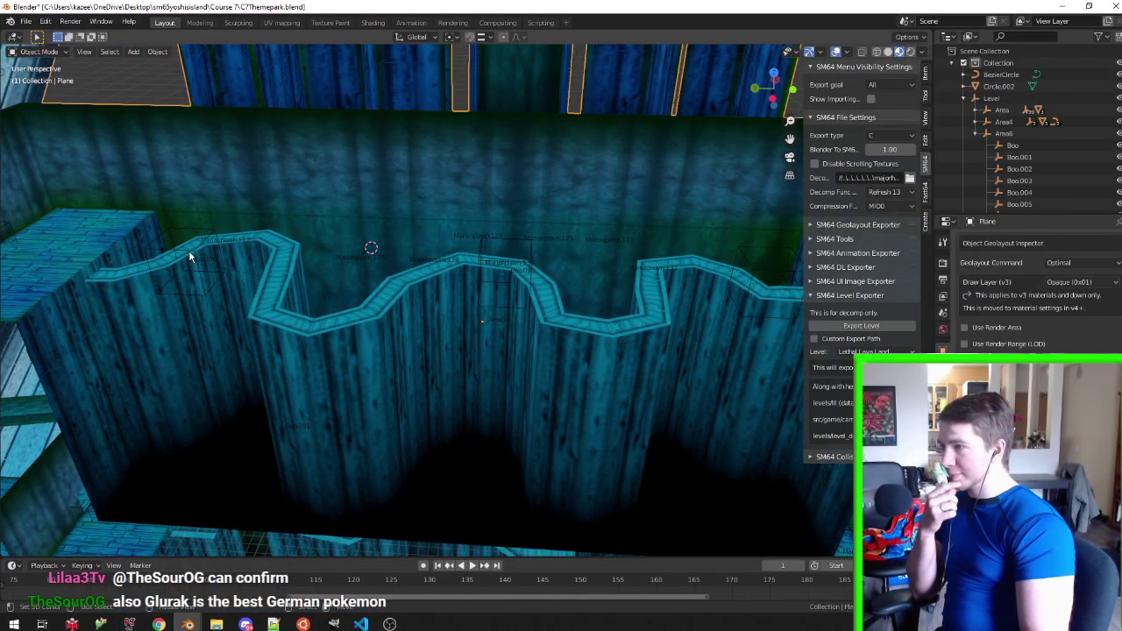
{"action": "left_click", "coordinate": [188, 254]}
{"action": "mouse_move", "coordinate": [300, 265]}
{"action": "middle_mouse_down"}
{"action": "mouse_move", "coordinate": [134, 297]}
{"action": "mouse_move", "coordinate": [217, 314]}
{"action": "middle_mouse_up"}
{"action": "scroll", "coordinate": [342, 340], "scroll_direction": "up", "scroll_amount": 3}
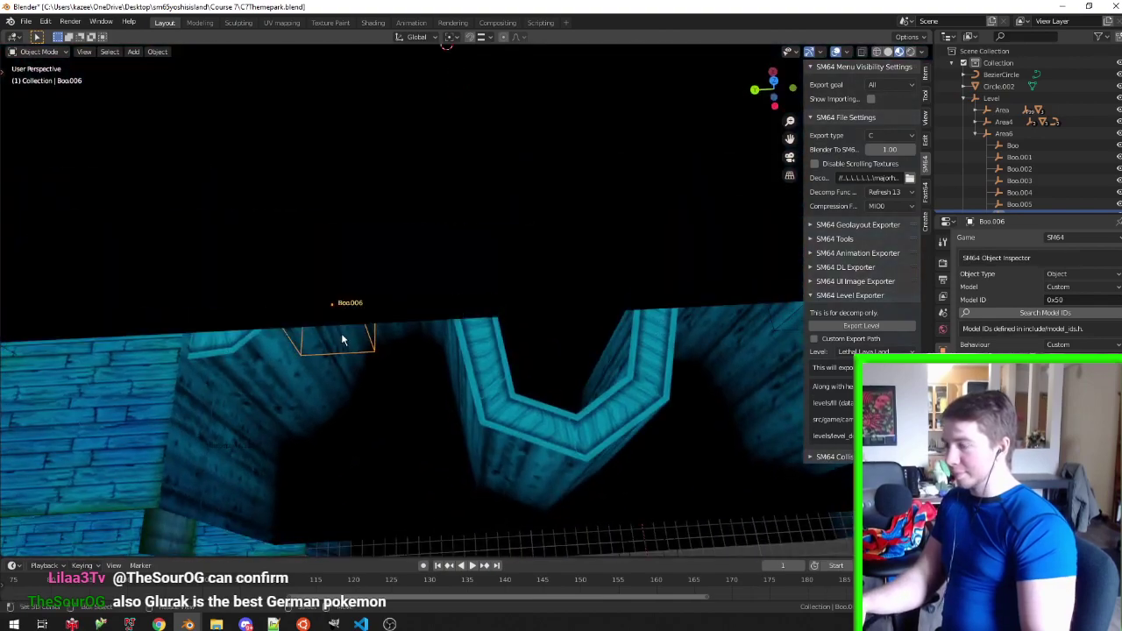
{"action": "middle_click_drag", "start_coordinate": [341, 340], "coordinate": [340, 326]}
{"action": "key", "text": "g"}
{"action": "key", "text": "y"}
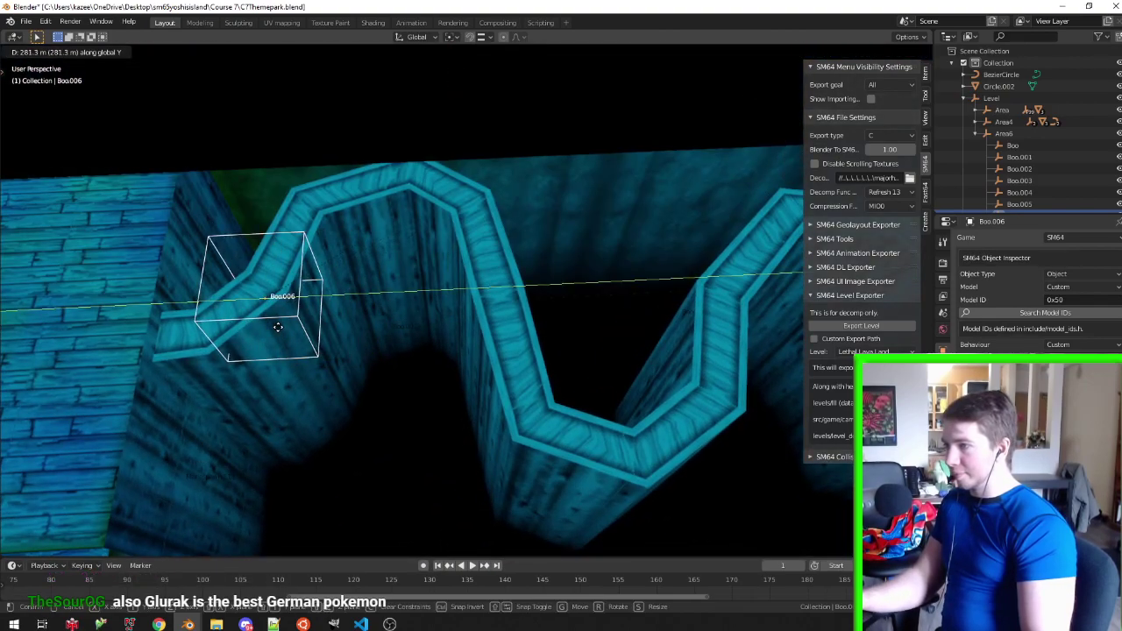
{"action": "left_click", "coordinate": [285, 326]}
{"action": "key", "text": "ctrl+s"}
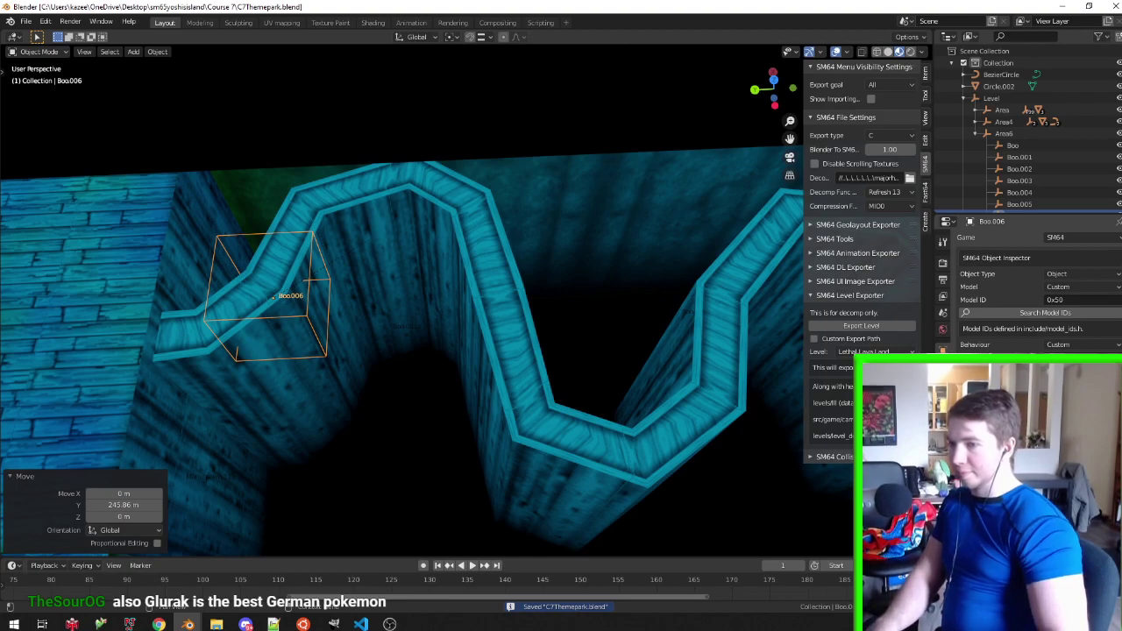
Move Boo.005 along Y, then along X, onto the bend of the zigzag path
{"action": "mouse_move", "coordinate": [376, 298]}
{"action": "middle_mouse_down"}
{"action": "mouse_move", "coordinate": [453, 251]}
{"action": "mouse_move", "coordinate": [555, 219]}
{"action": "mouse_move", "coordinate": [599, 216]}
{"action": "mouse_move", "coordinate": [578, 236]}
{"action": "mouse_move", "coordinate": [593, 245]}
{"action": "middle_mouse_up"}
{"action": "left_click", "coordinate": [557, 217]}
{"action": "left_click", "coordinate": [560, 213]}
{"action": "mouse_move", "coordinate": [488, 222]}
{"action": "middle_mouse_down"}
{"action": "mouse_move", "coordinate": [496, 202]}
{"action": "mouse_move", "coordinate": [529, 222]}
{"action": "middle_mouse_up"}
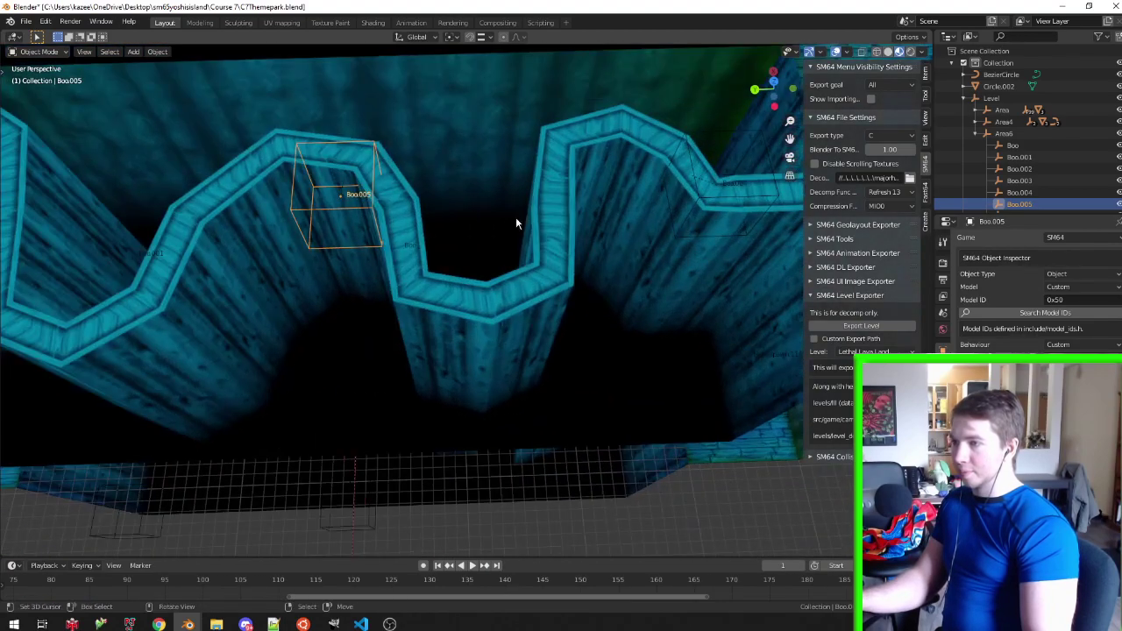
{"action": "middle_click_drag", "start_coordinate": [361, 217], "coordinate": [361, 200]}
{"action": "key", "text": "g"}
{"action": "key", "text": "y"}
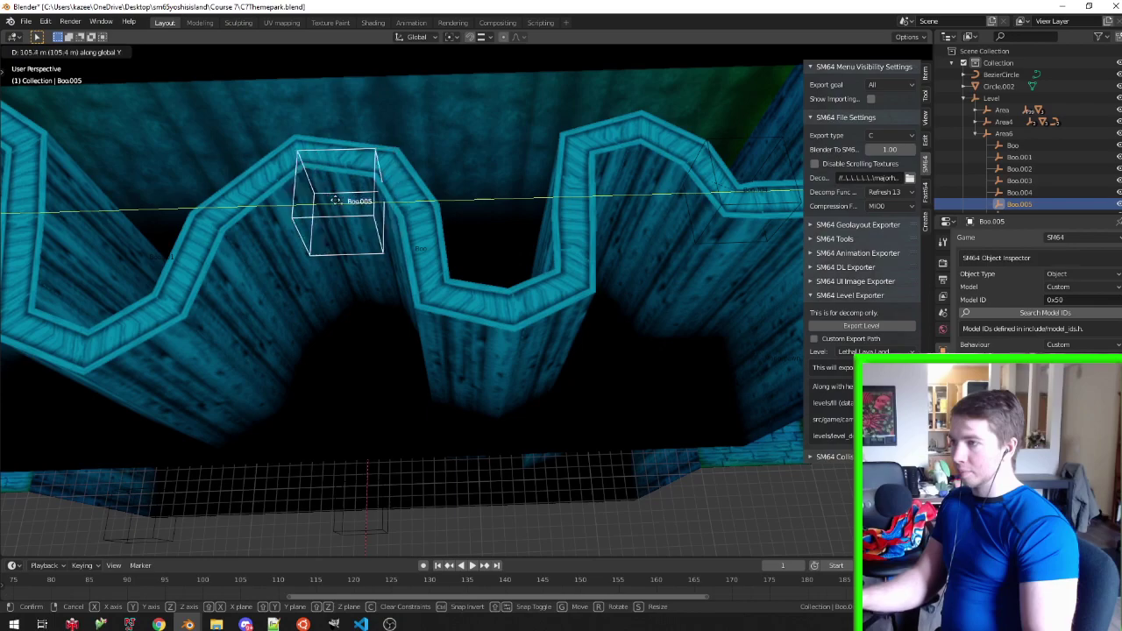
{"action": "left_click", "coordinate": [254, 203]}
{"action": "key", "text": "g"}
{"action": "key", "text": "x"}
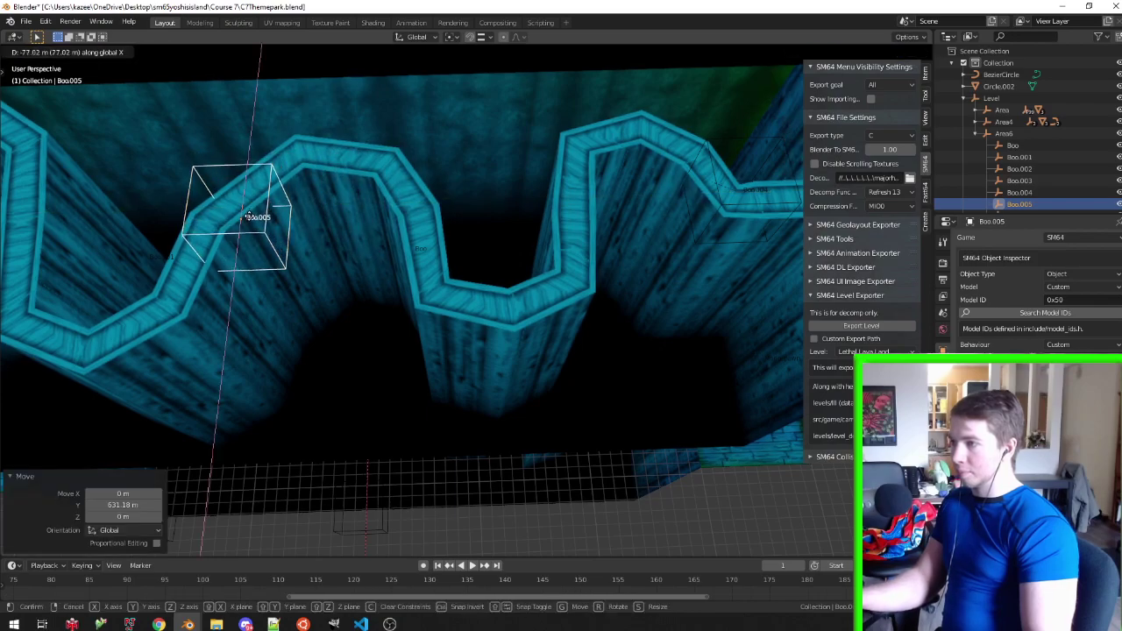
{"action": "left_click", "coordinate": [240, 240]}
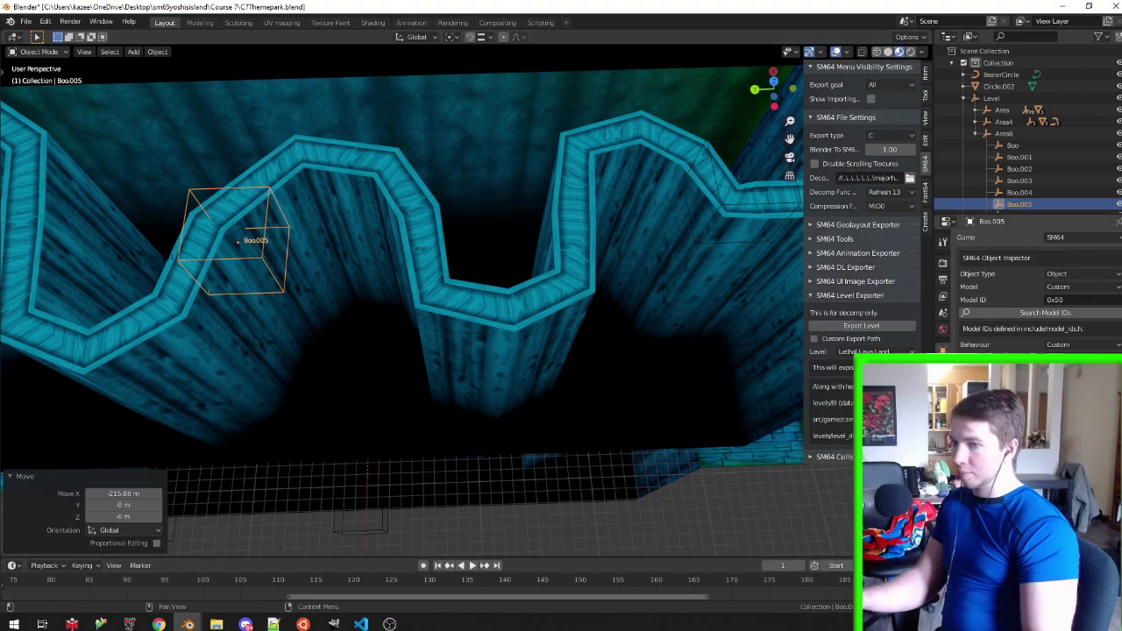
Check Boo.004, save C7Themepark.blend, and select the Level root object
{"action": "scroll", "coordinate": [684, 220], "scroll_direction": "up", "scroll_amount": 3}
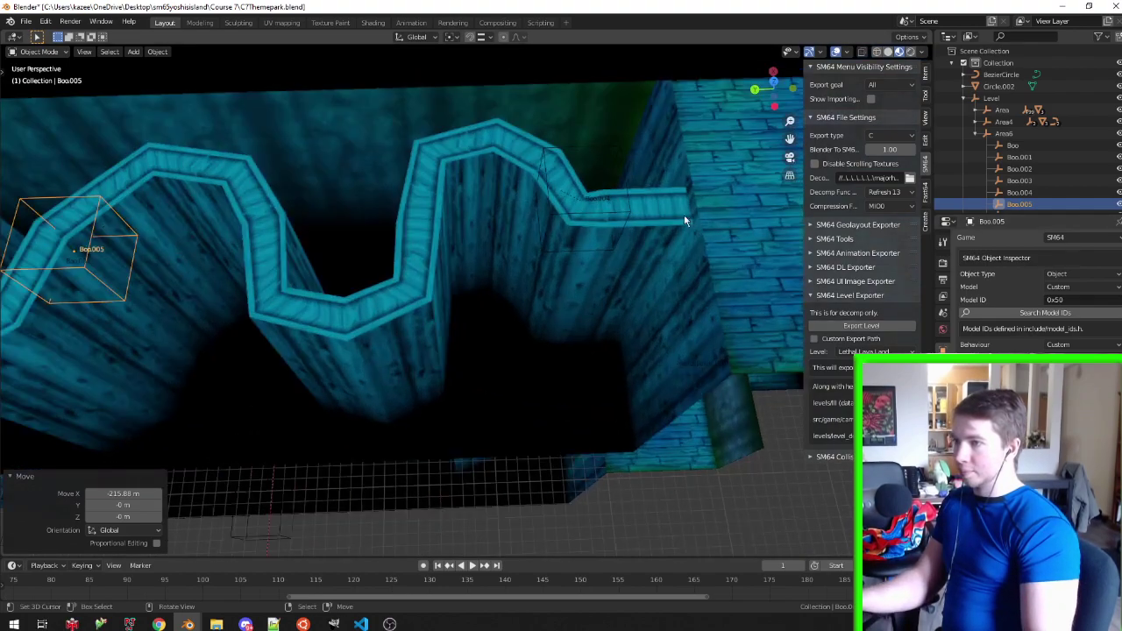
{"action": "left_click", "coordinate": [590, 213]}
{"action": "left_click", "coordinate": [598, 214]}
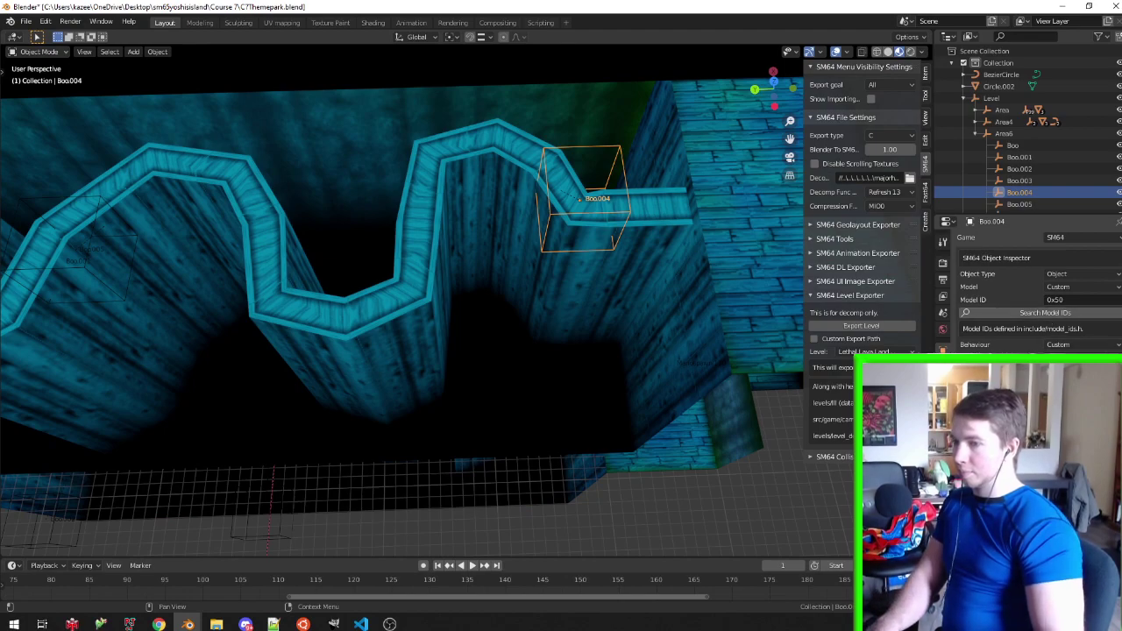
{"action": "mouse_move", "coordinate": [578, 199]}
{"action": "middle_mouse_down"}
{"action": "mouse_move", "coordinate": [518, 187]}
{"action": "mouse_move", "coordinate": [412, 194]}
{"action": "middle_mouse_up"}
{"action": "key", "text": "ctrl+s"}
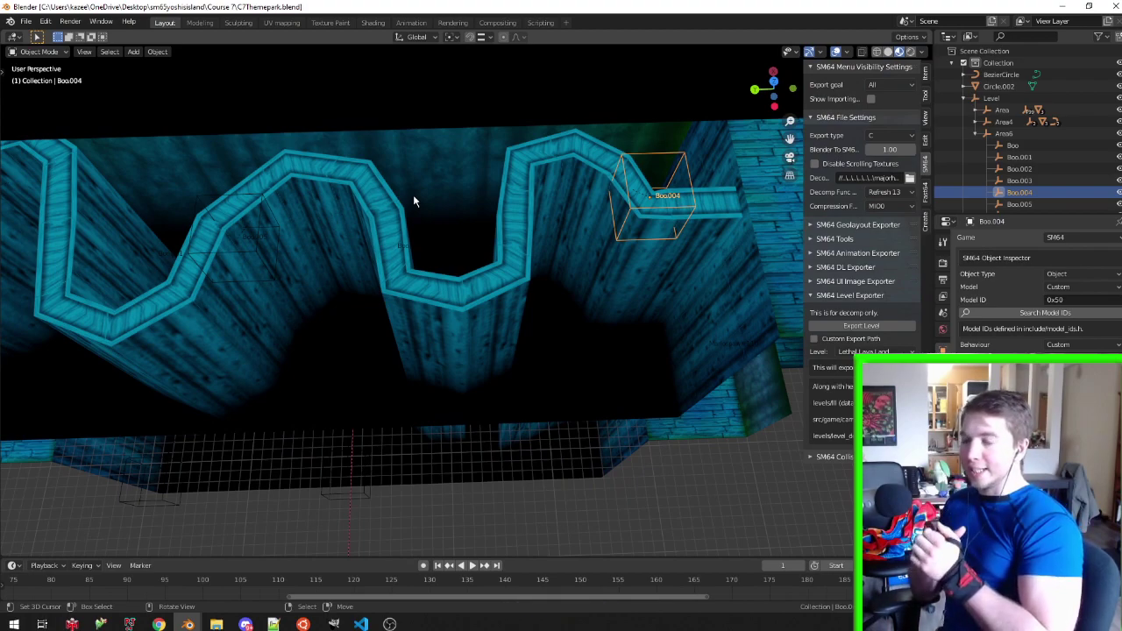
{"action": "scroll", "coordinate": [412, 194], "scroll_direction": "down", "scroll_amount": 2}
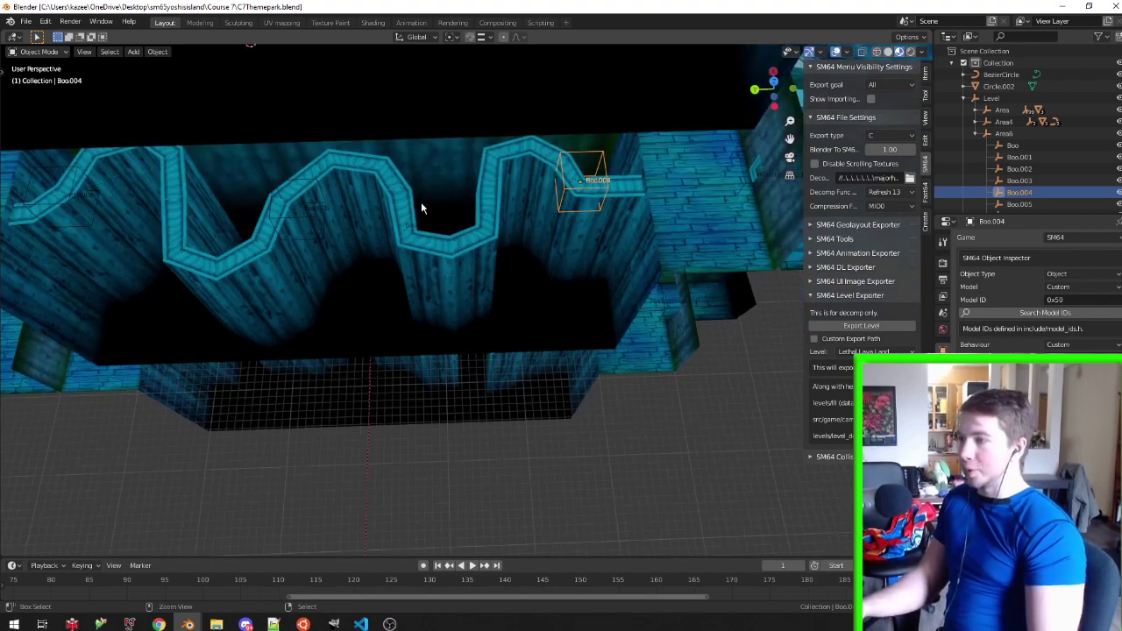
{"action": "key", "text": "ctrl+s"}
{"action": "left_click", "coordinate": [1009, 95]}
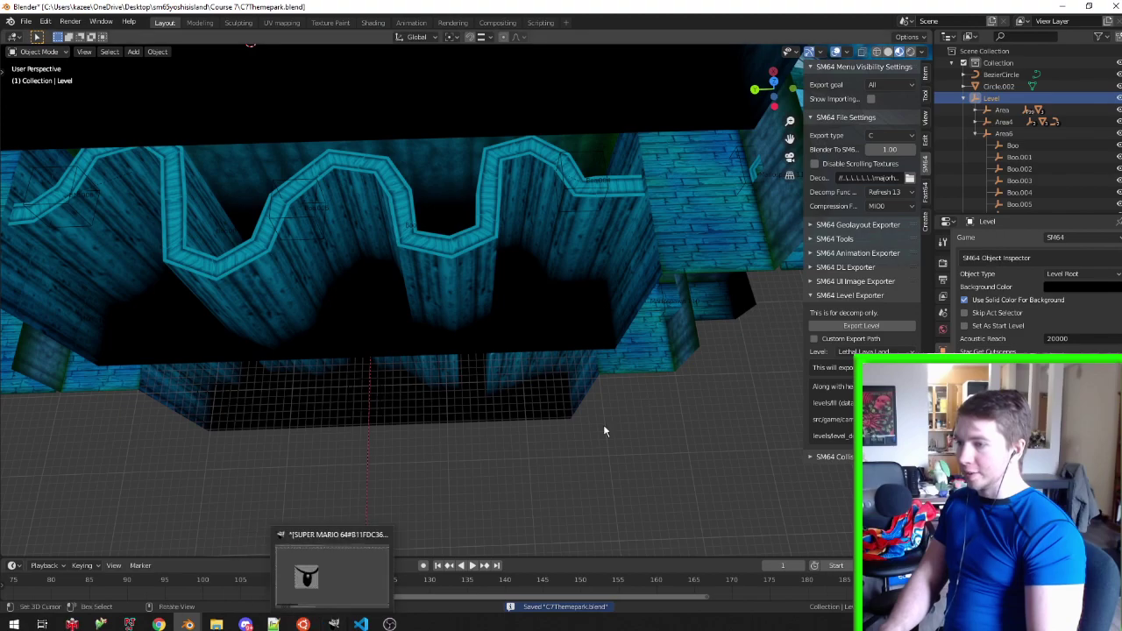
{"action": "left_click", "coordinate": [362, 624]}
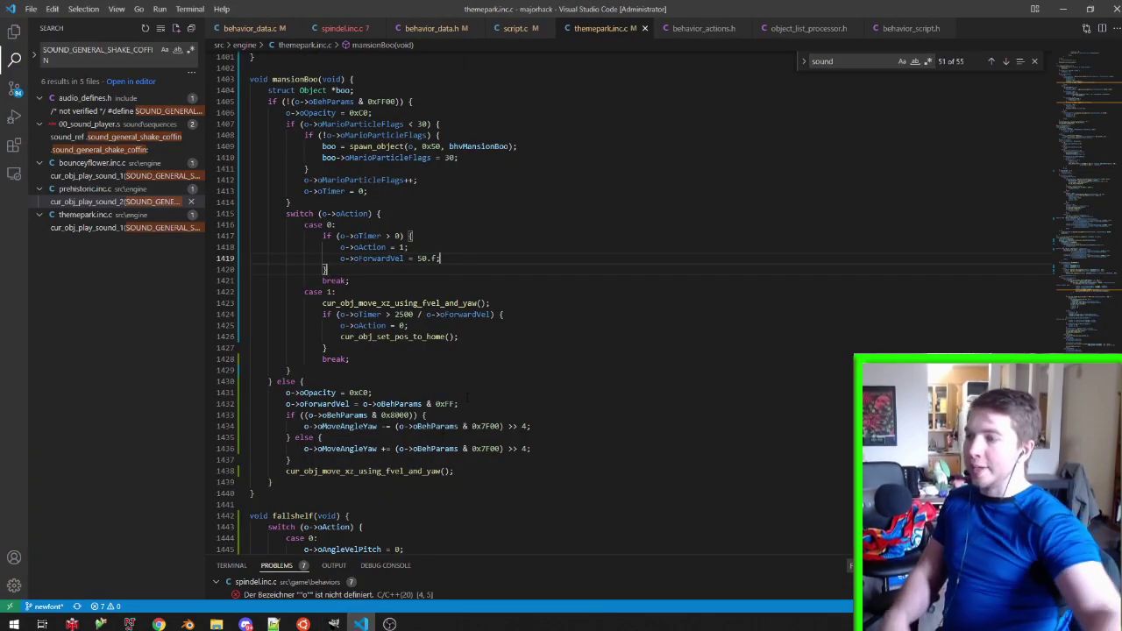
Add the missing semicolon after 50.f on line 1419, then return to the Blender scene
{"action": "type", "text": ";"}
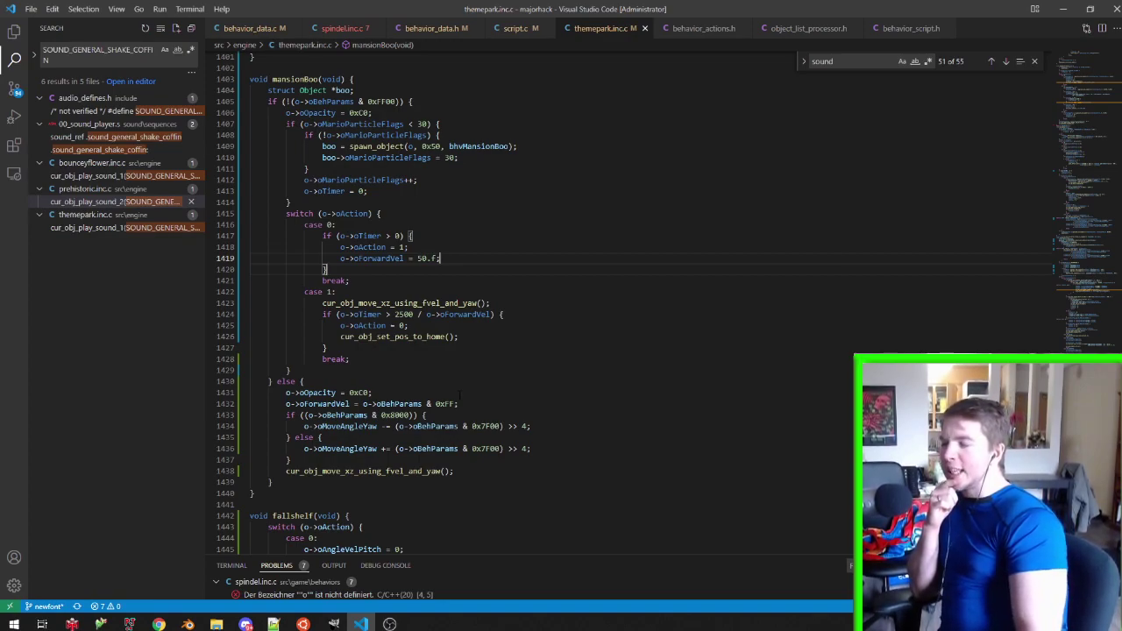
{"action": "key", "text": "alt+Tab"}
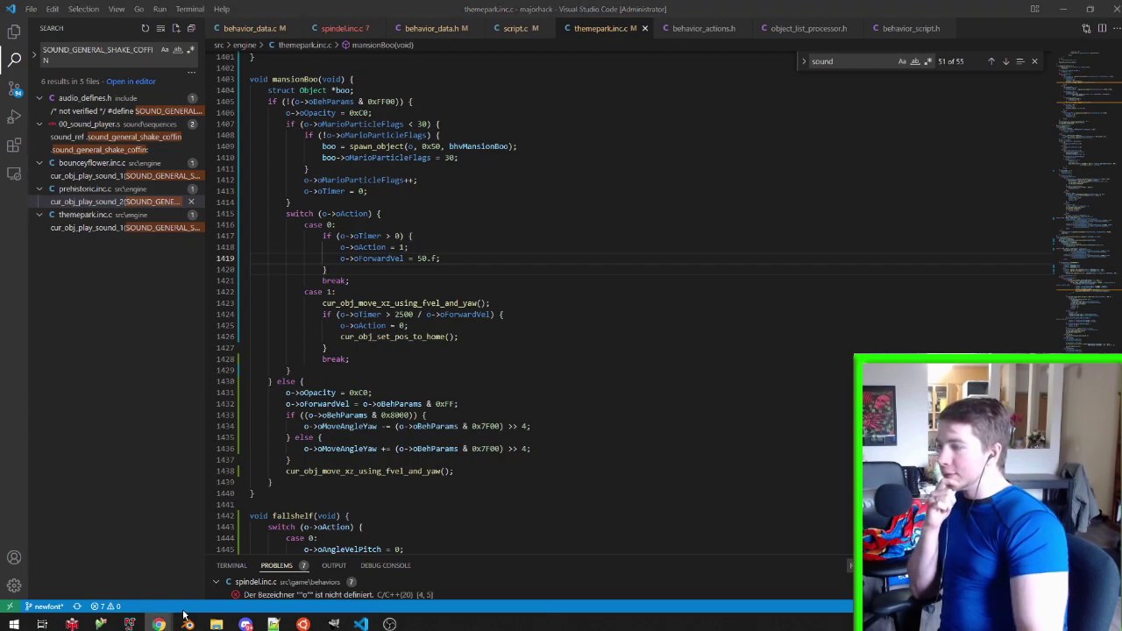
{"action": "mouse_move", "coordinate": [187, 624]}
{"action": "left_click", "coordinate": [141, 579]}
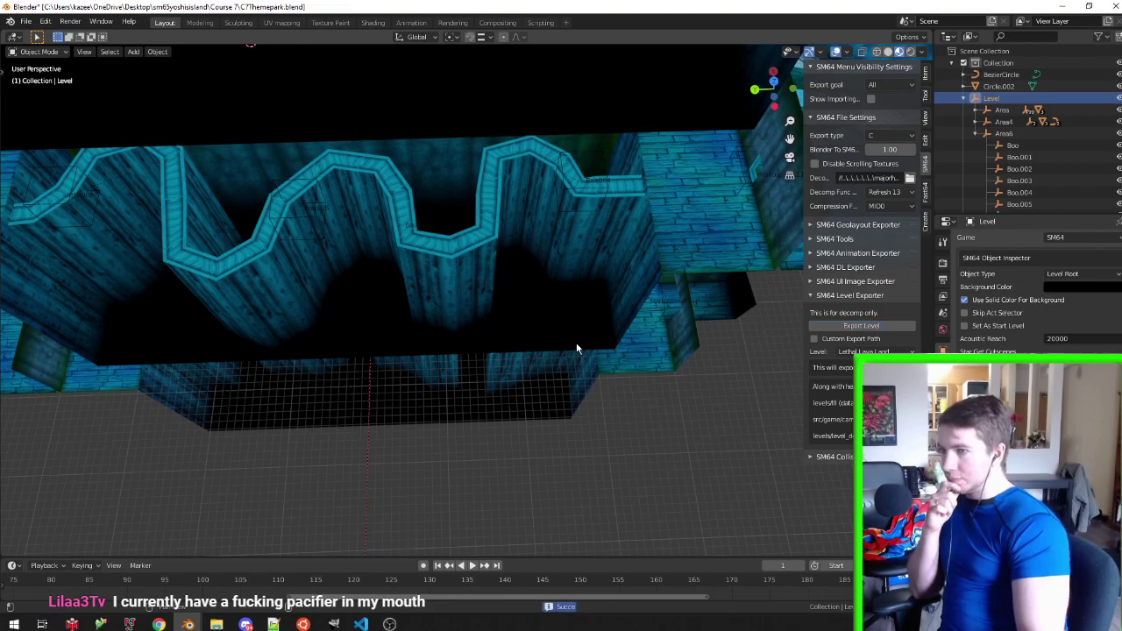
With vertex snapping on, move Mariospawn.110 along Z to its new spot
{"action": "middle_click_drag", "start_coordinate": [678, 343], "coordinate": [604, 342]}
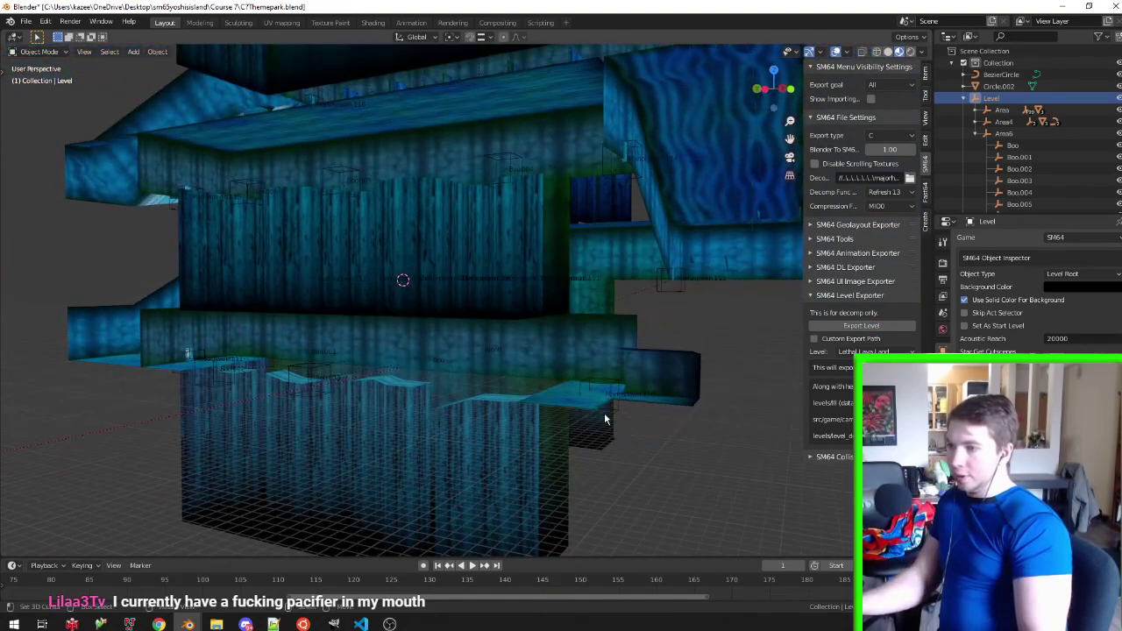
{"action": "left_click", "coordinate": [604, 414]}
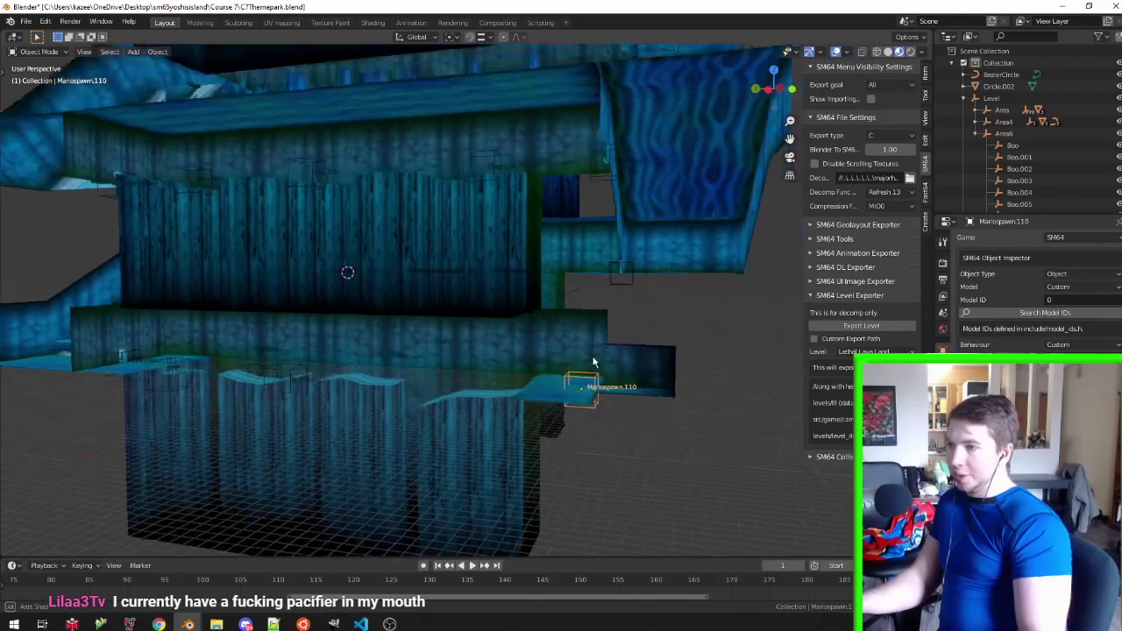
{"action": "middle_click_drag", "start_coordinate": [604, 414], "coordinate": [581, 216]}
{"action": "key", "text": "ctrl+shift+Tab"}
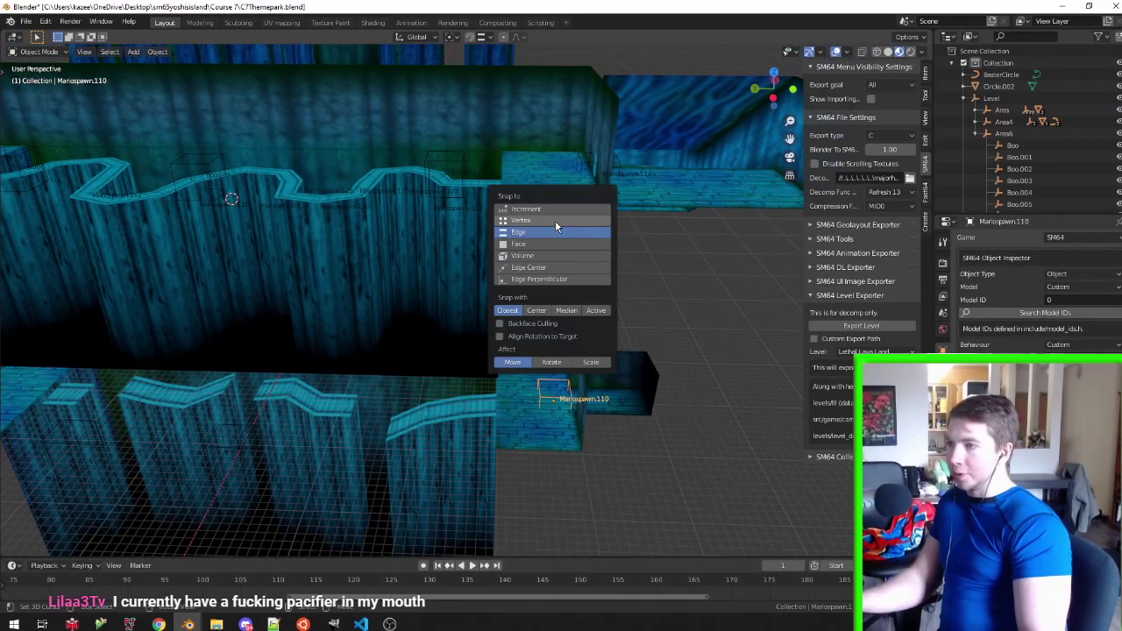
{"action": "left_click", "coordinate": [555, 220]}
{"action": "key", "text": "g"}
{"action": "key", "text": "z"}
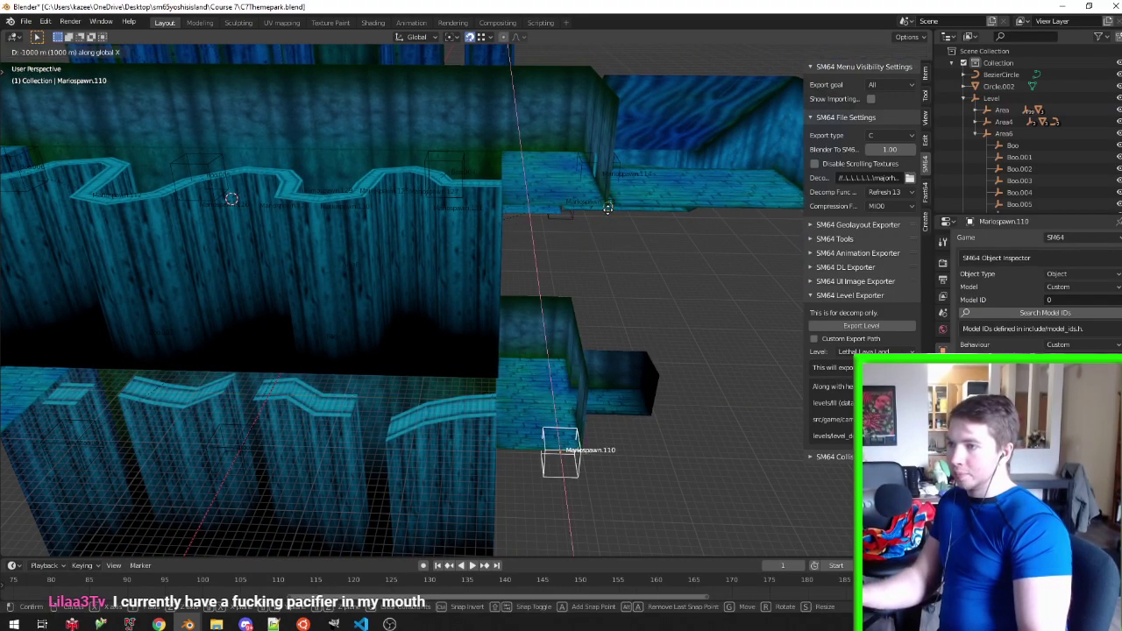
{"action": "left_click", "coordinate": [594, 299]}
Select the Level root object and save C7Themepark.blend
{"action": "left_click", "coordinate": [990, 98]}
{"action": "key", "text": "ctrl+s"}
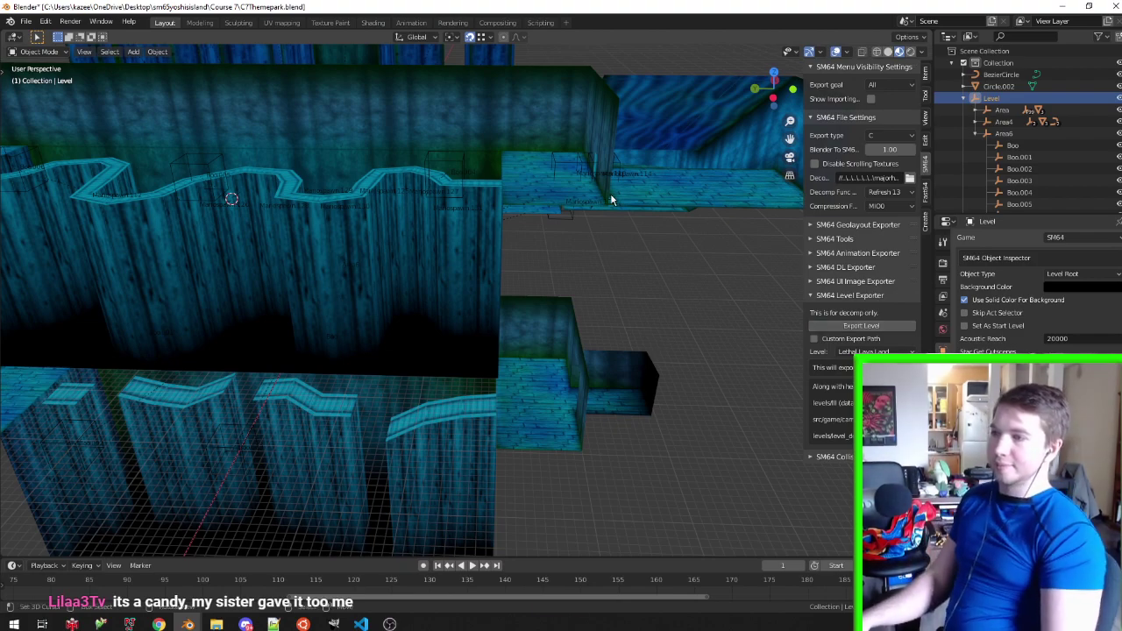
{"action": "middle_click_drag", "start_coordinate": [606, 192], "coordinate": [581, 228]}
{"action": "key", "text": "ctrl+s"}
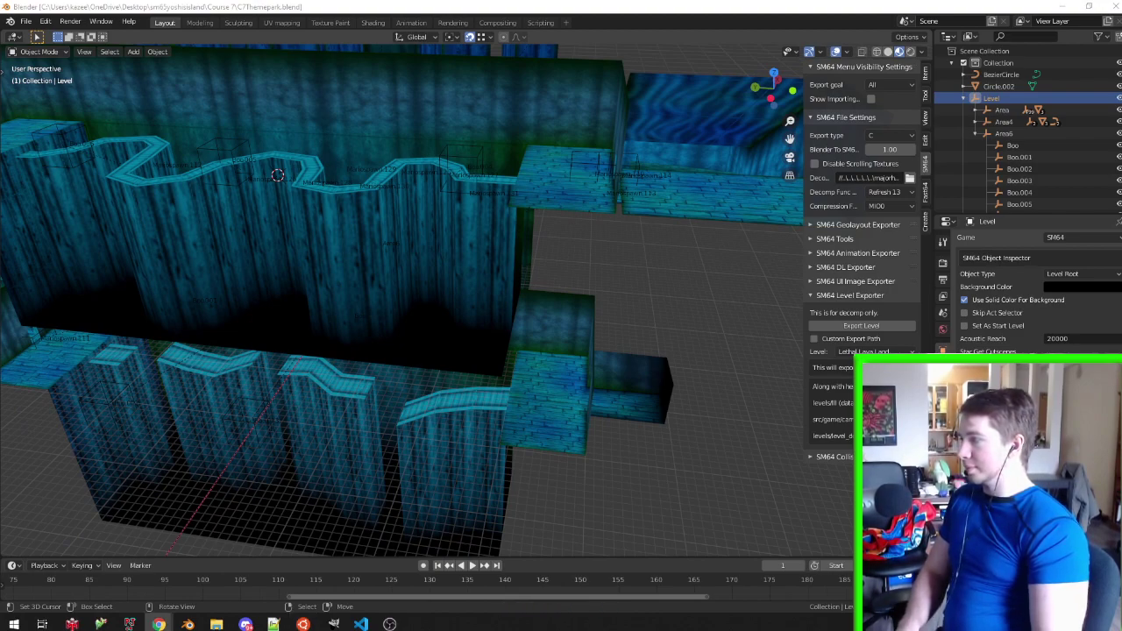
Launch YOSHIS ISLAND 64 in Project64, store a save state with F5, play the Boo path, then minimize
{"action": "left_click", "coordinate": [129, 624]}
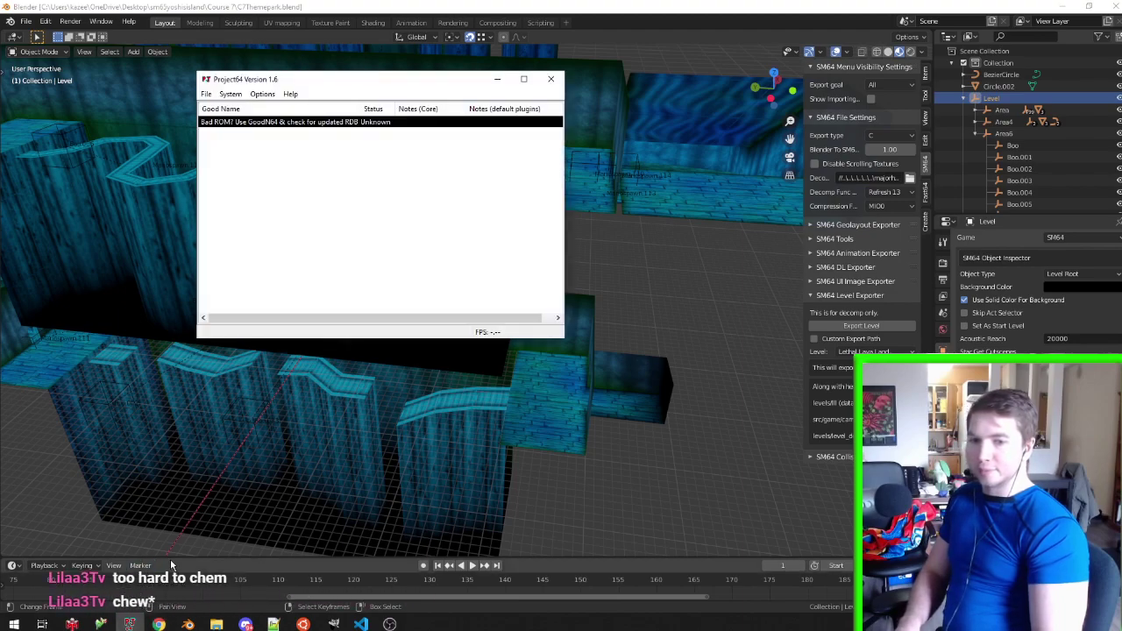
{"action": "left_click", "coordinate": [367, 136]}
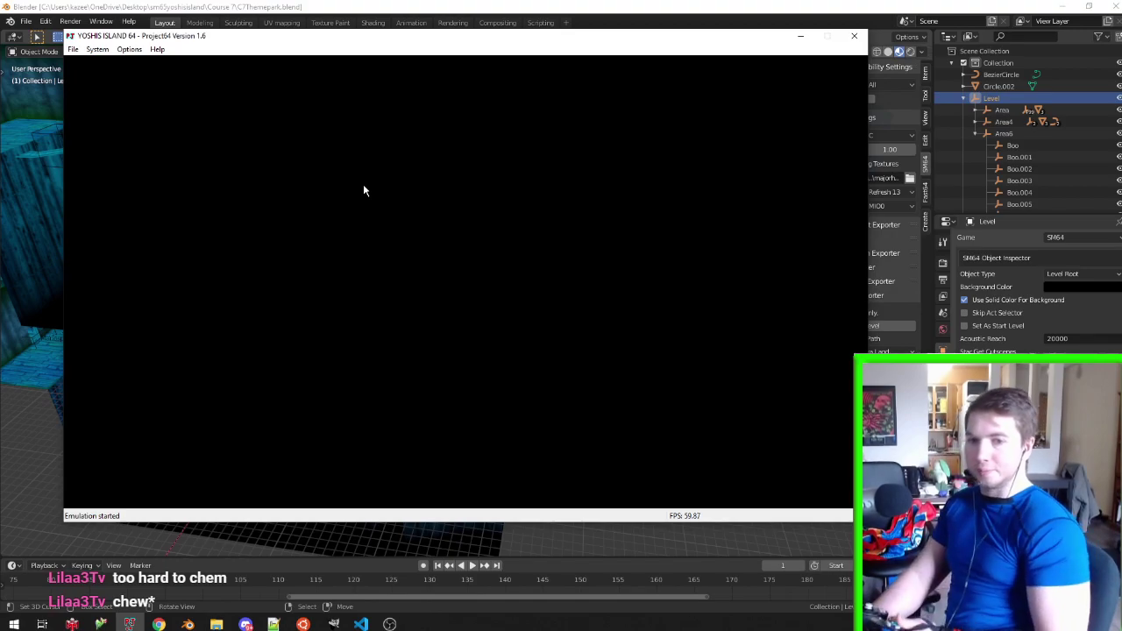
{"action": "key", "text": "F5"}
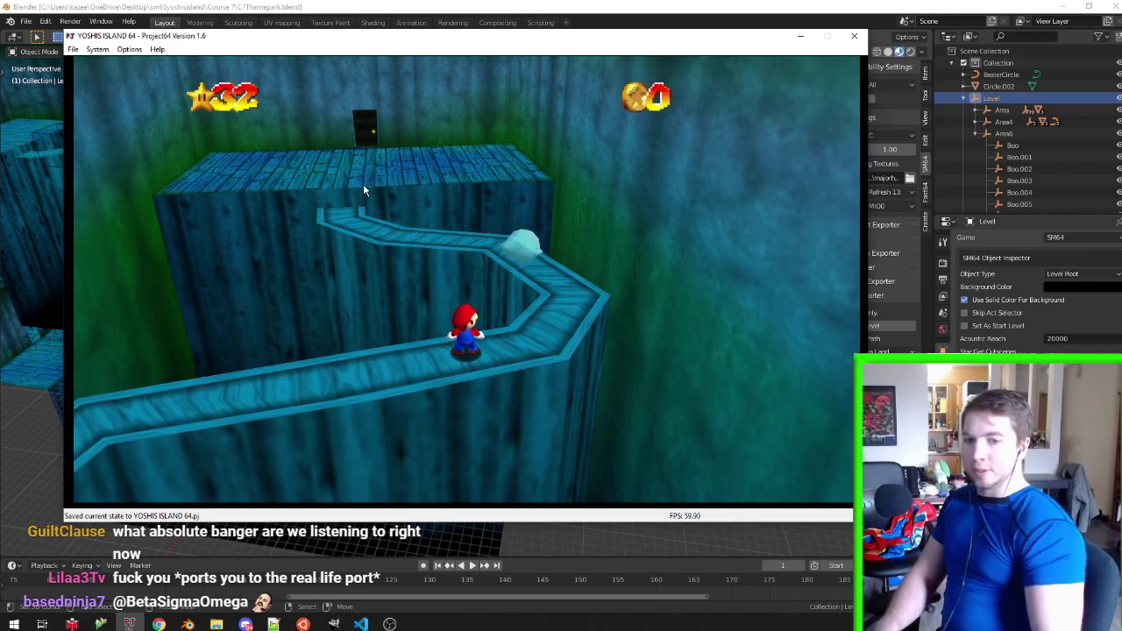
{"action": "left_click", "coordinate": [799, 36]}
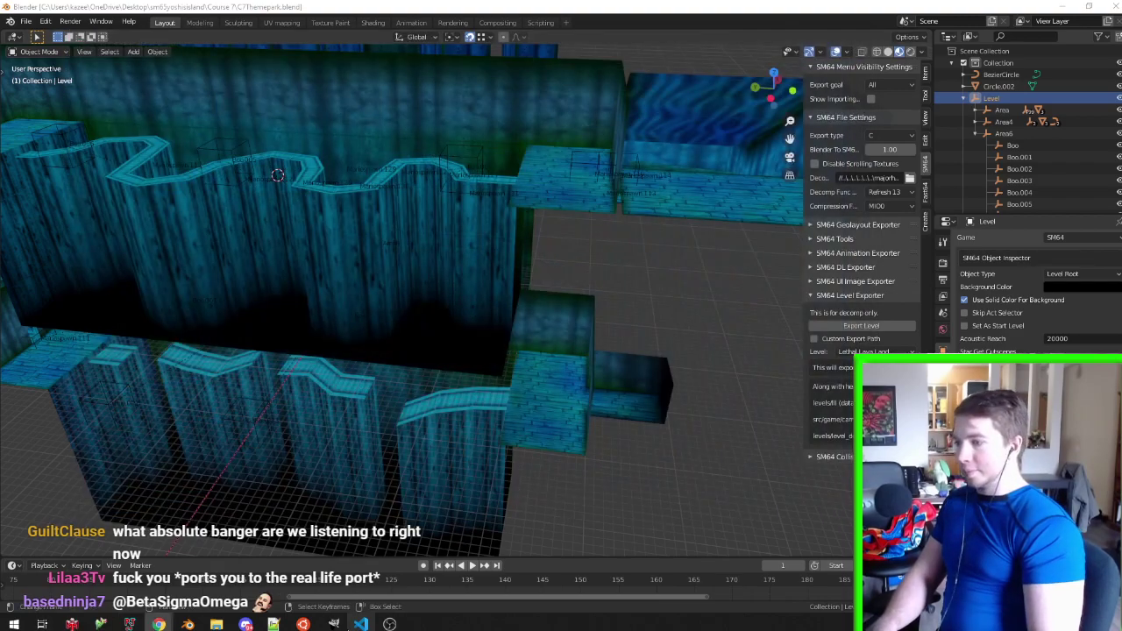
Search behavior_data.c for face_yaw to locate the face-yaw flag name
{"action": "key", "text": "alt+Tab"}
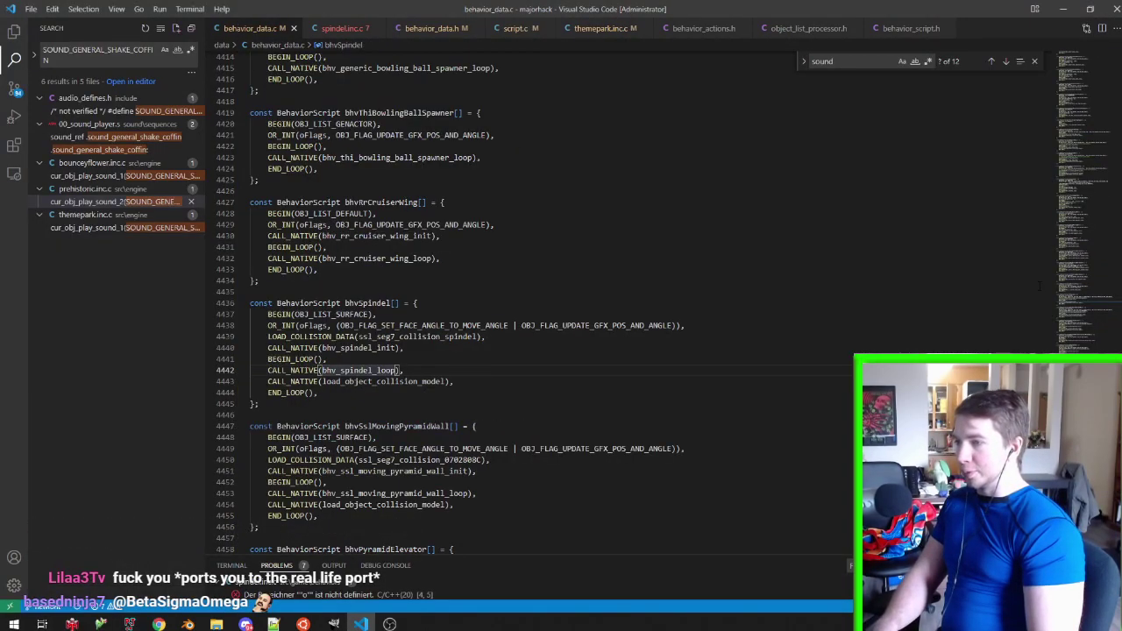
{"action": "scroll", "coordinate": [561, 342], "scroll_direction": "down", "scroll_amount": 3}
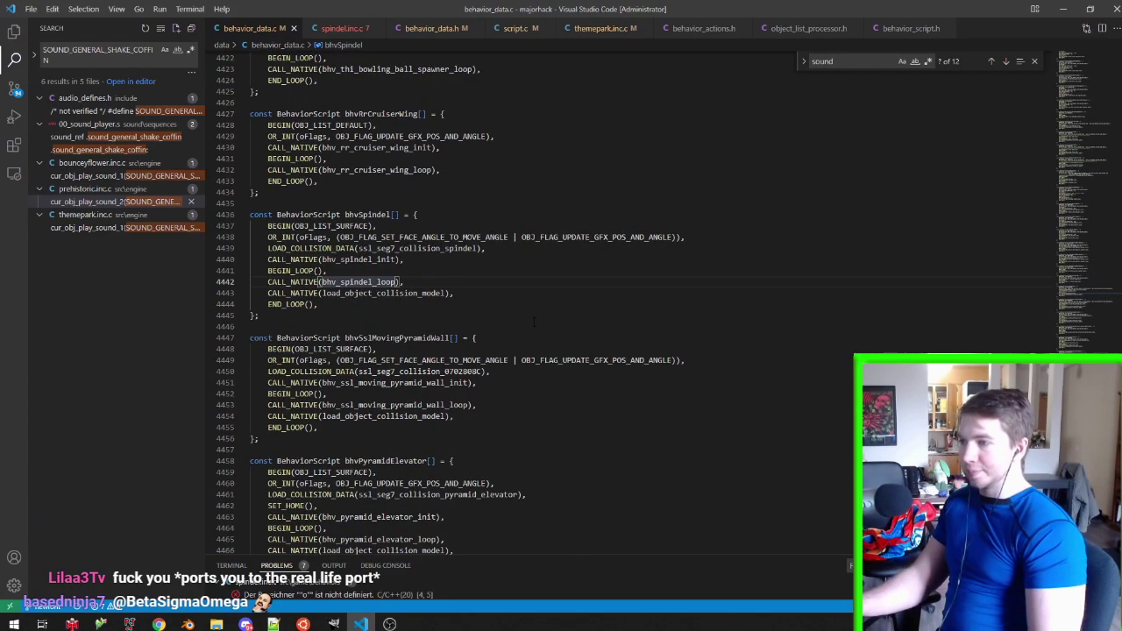
{"action": "double_click", "coordinate": [420, 237]}
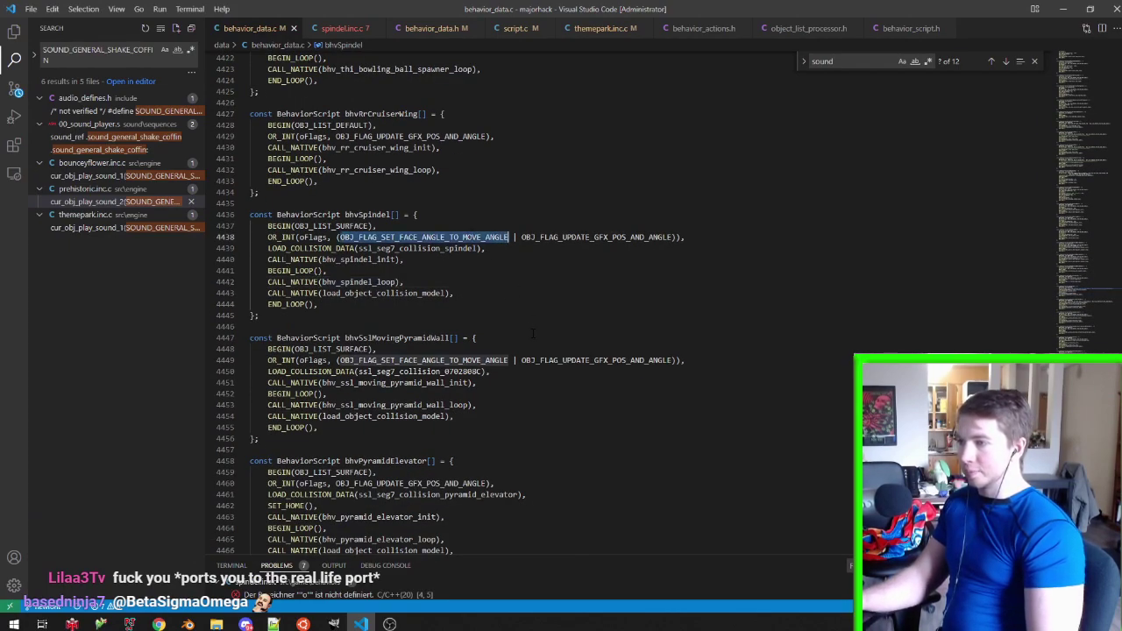
{"action": "left_click", "coordinate": [650, 304]}
{"action": "key", "text": "ctrl+f"}
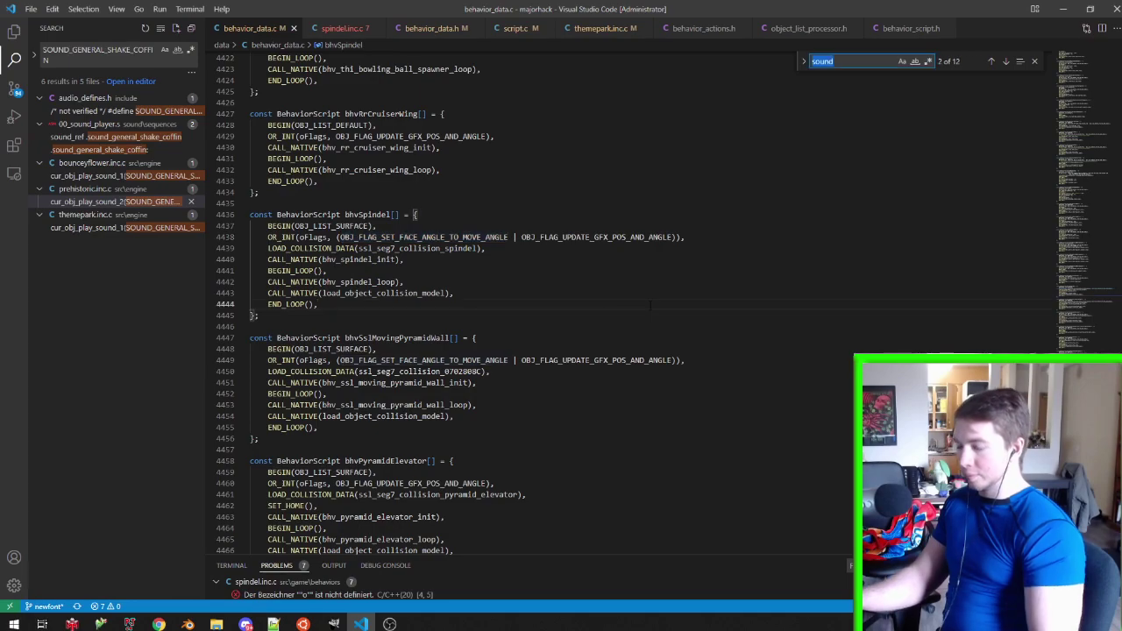
{"action": "type", "text": "face_yaw"}
{"action": "double_click", "coordinate": [570, 303]}
{"action": "left_click_drag", "start_coordinate": [1116, 300], "coordinate": [1116, 561]}
{"action": "scroll", "coordinate": [498, 220], "scroll_direction": "up", "scroll_amount": 5}
{"action": "scroll", "coordinate": [498, 220], "scroll_direction": "up", "scroll_amount": 2}
{"action": "scroll", "coordinate": [498, 219], "scroll_direction": "up", "scroll_amount": 3}
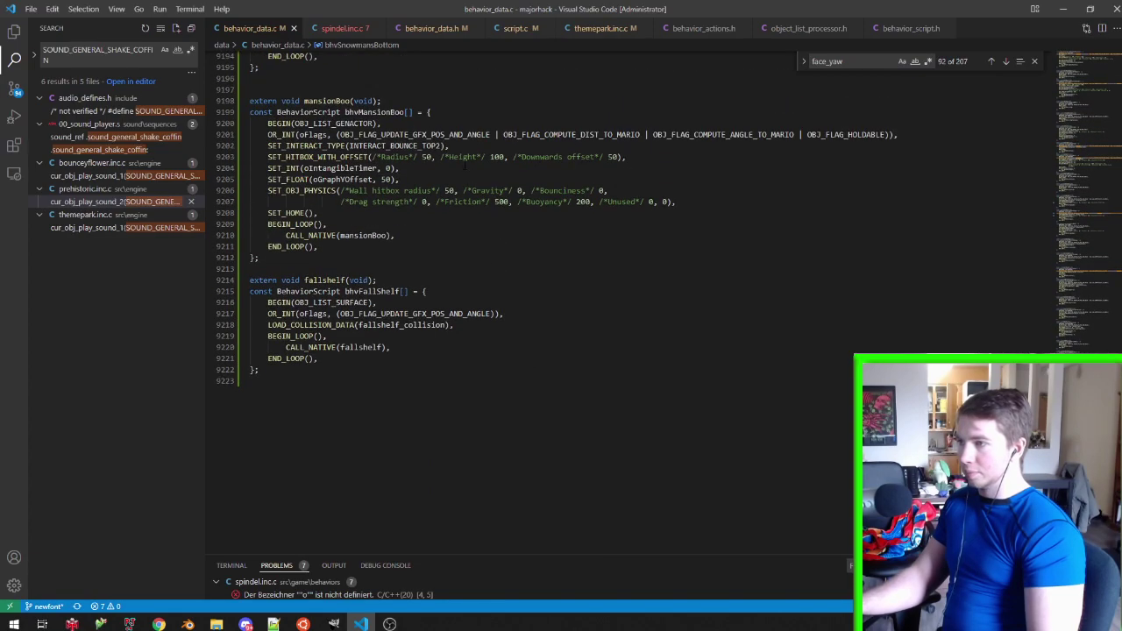
{"action": "scroll", "coordinate": [526, 262], "scroll_direction": "up", "scroll_amount": 3}
Swap bhvMansionBoo's OBJ_FLAG_HOLDABLE for OBJ_FLAG_SET_FACE_YAW_TO_MOVE_YAW, save, and close spindel.inc.c
{"action": "left_click", "coordinate": [895, 253]}
{"action": "key", "text": "ctrl+shift+Left"}
{"action": "key", "text": "ctrl+shift+Left"}
{"action": "key", "text": "BackSpace"}
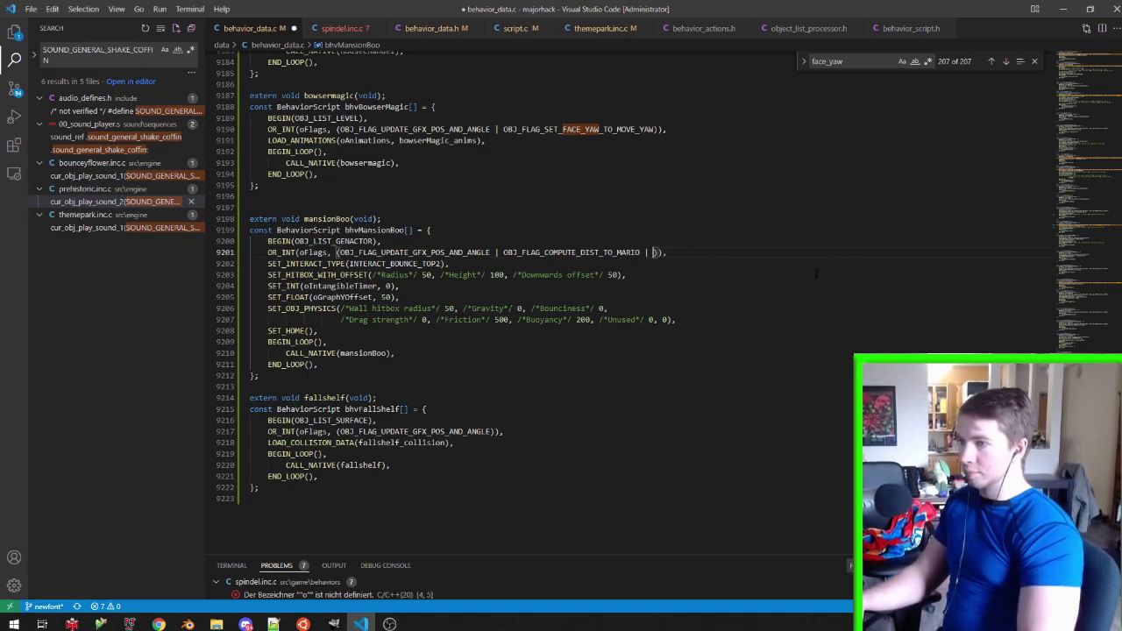
{"action": "type", "text": "OBJ_FLAG_SET_FACE_YAW_TO_MOVE_YAW"}
{"action": "key", "text": "ctrl+s"}
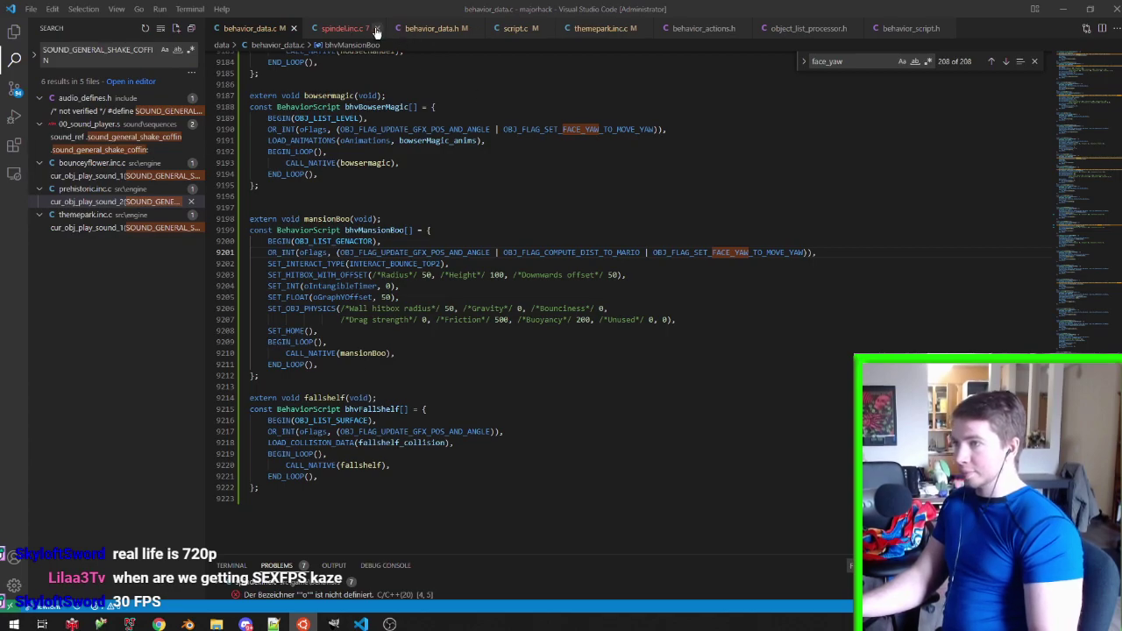
{"action": "left_click", "coordinate": [376, 28]}
{"action": "left_click", "coordinate": [522, 28]}
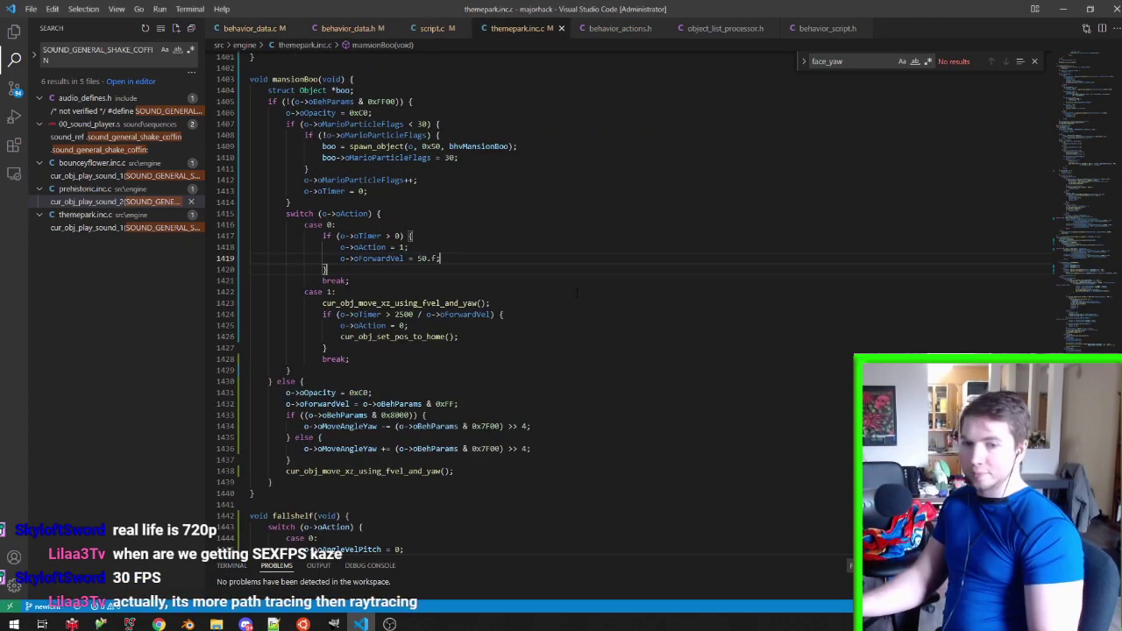
{"action": "left_click", "coordinate": [532, 341]}
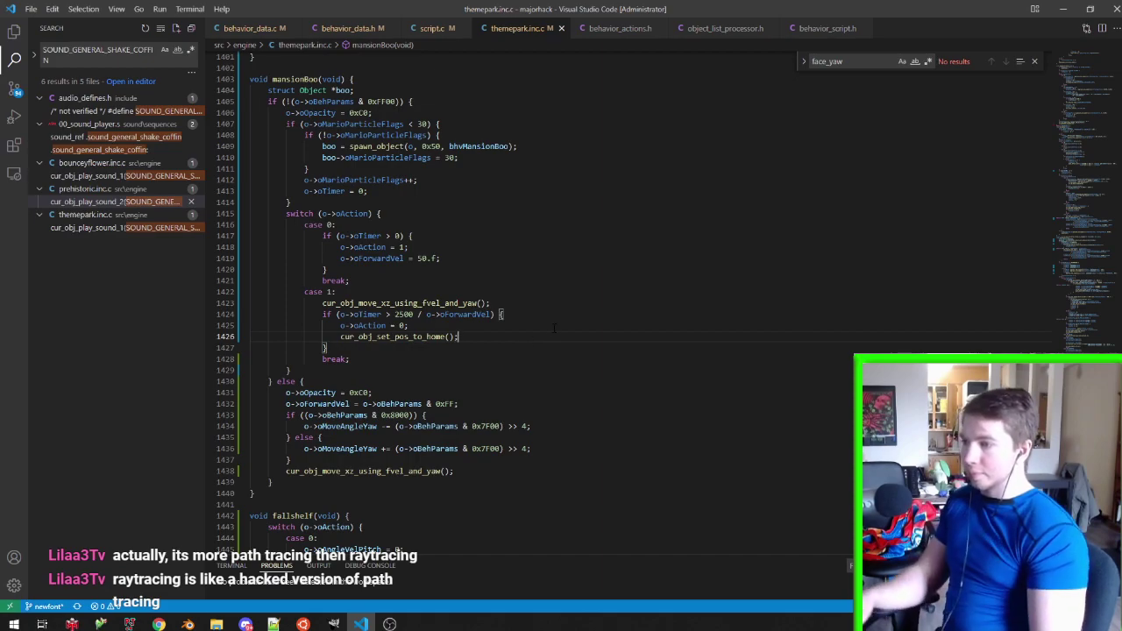
{"action": "left_click", "coordinate": [473, 403]}
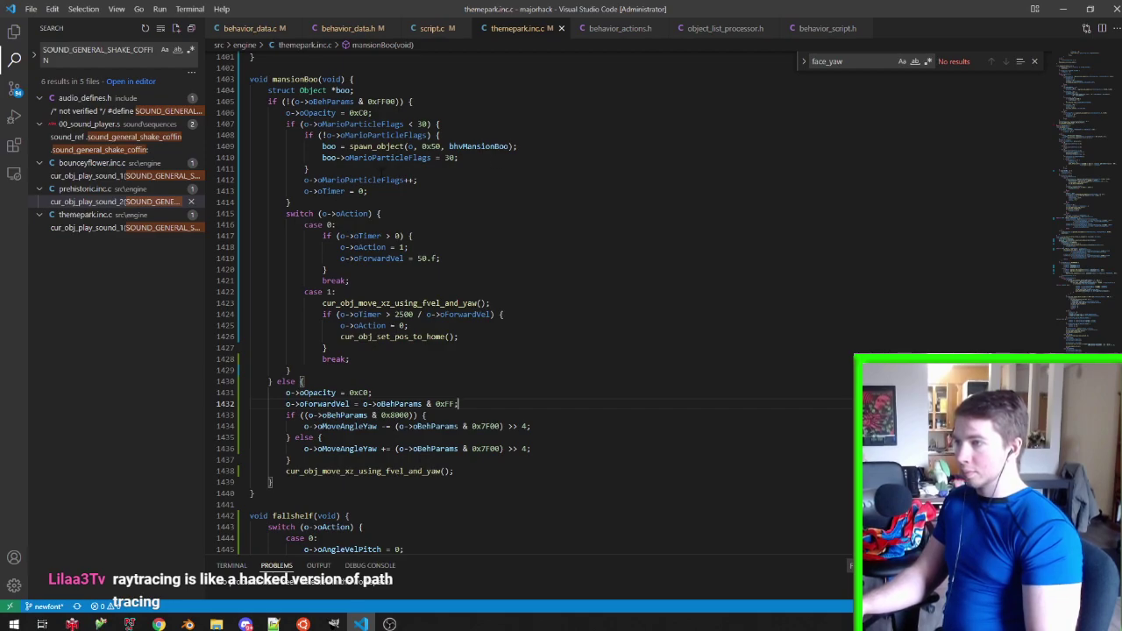
{"action": "left_click_drag", "start_coordinate": [291, 203], "coordinate": [581, 113]}
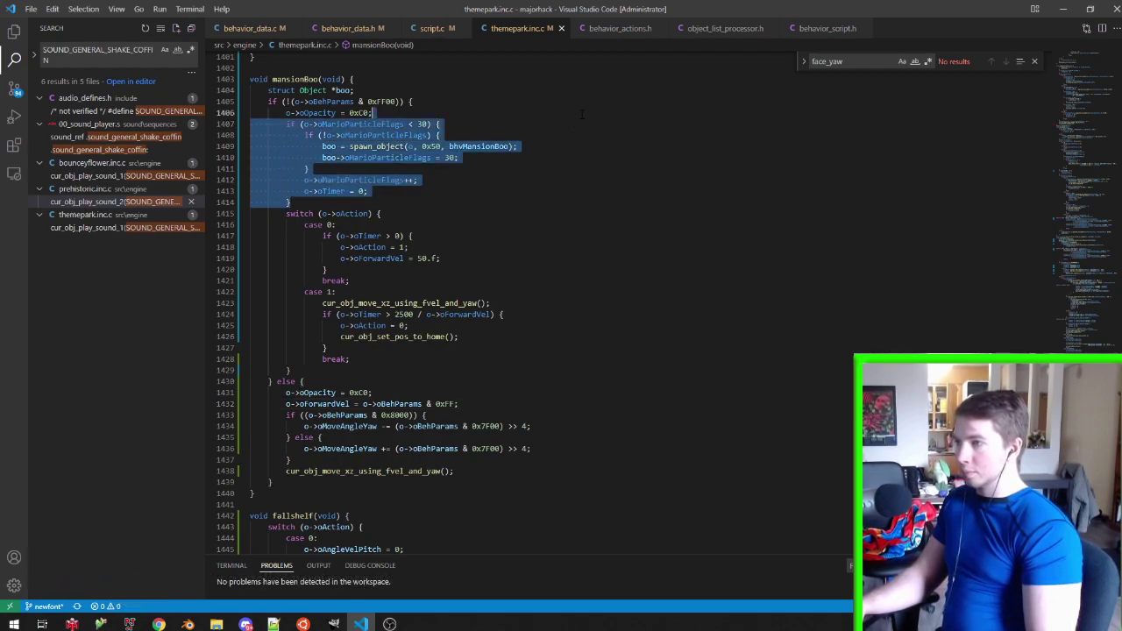
Paste a copy of the Boo-spawning block into the else branch, minus its inner particle-flags check
{"action": "key", "text": "ctrl+c"}
{"action": "left_click", "coordinate": [305, 381]}
{"action": "key", "text": "ctrl+v"}
{"action": "scroll", "coordinate": [305, 381], "scroll_direction": "down", "scroll_amount": 1}
{"action": "scroll", "coordinate": [390, 396], "scroll_direction": "down", "scroll_amount": 1}
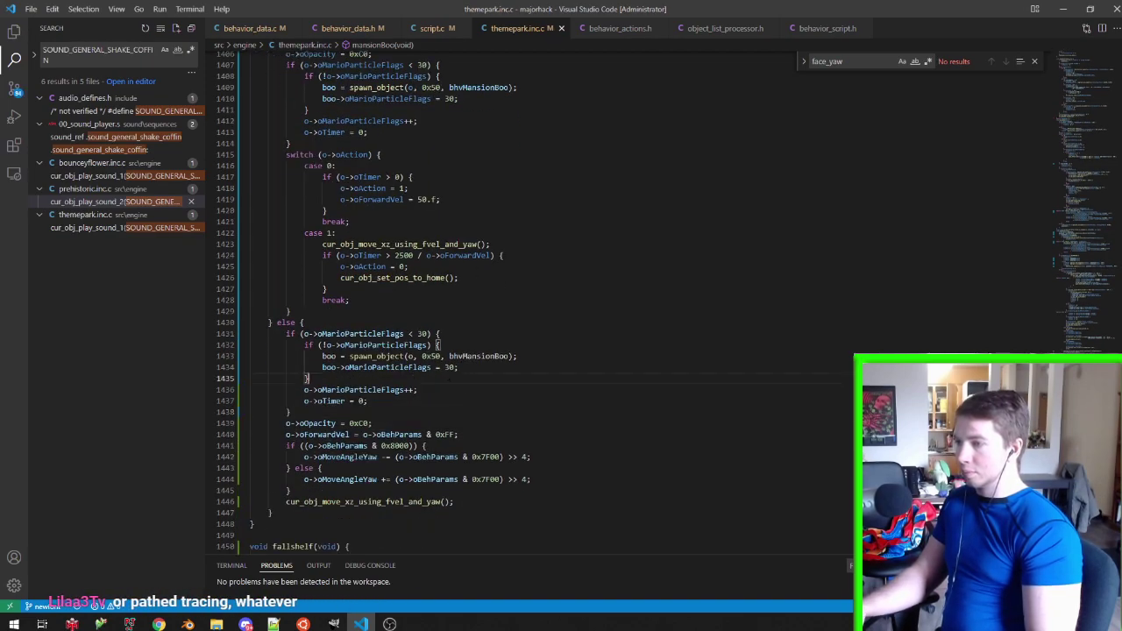
{"action": "left_click_drag", "start_coordinate": [250, 345], "coordinate": [460, 368]}
{"action": "left_click_drag", "start_coordinate": [517, 345], "coordinate": [515, 331]}
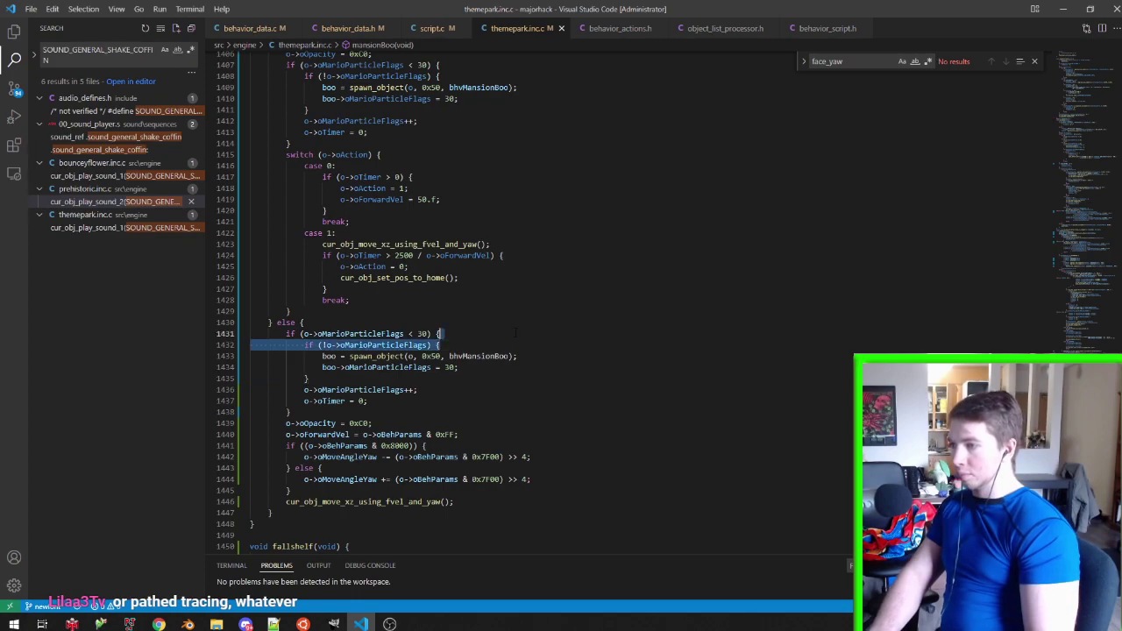
{"action": "key", "text": "BackSpace"}
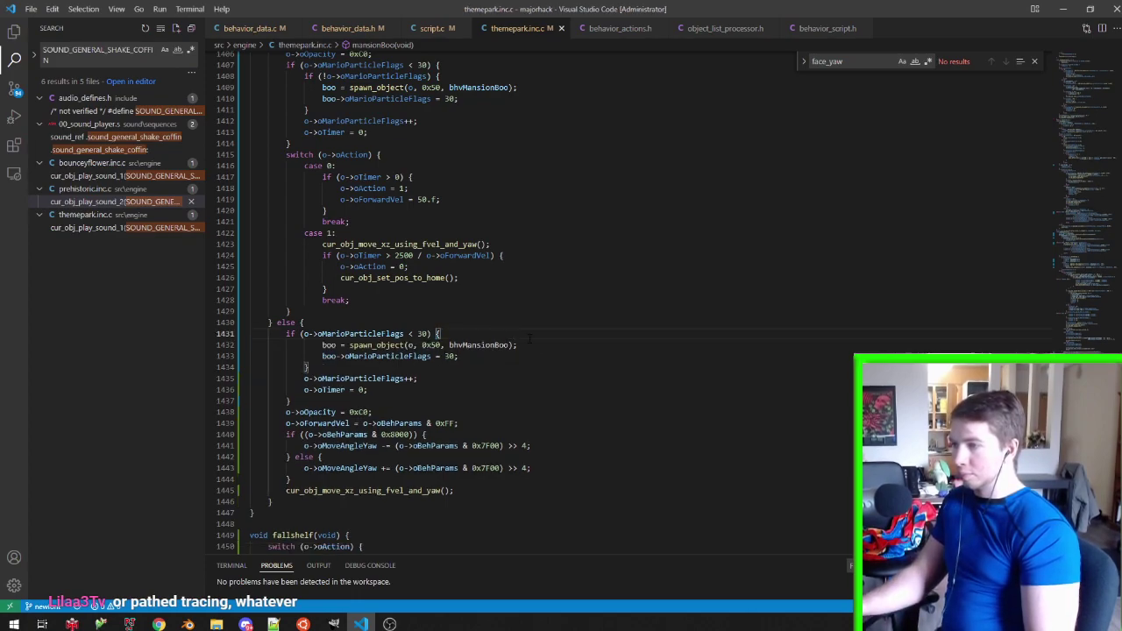
Add the cur_obj_set_pos_to_home call and 999 flag, drop the oTimer reset, and reformat
{"action": "key", "text": "Return"}
{"action": "type", "text": "obj_copy_"}
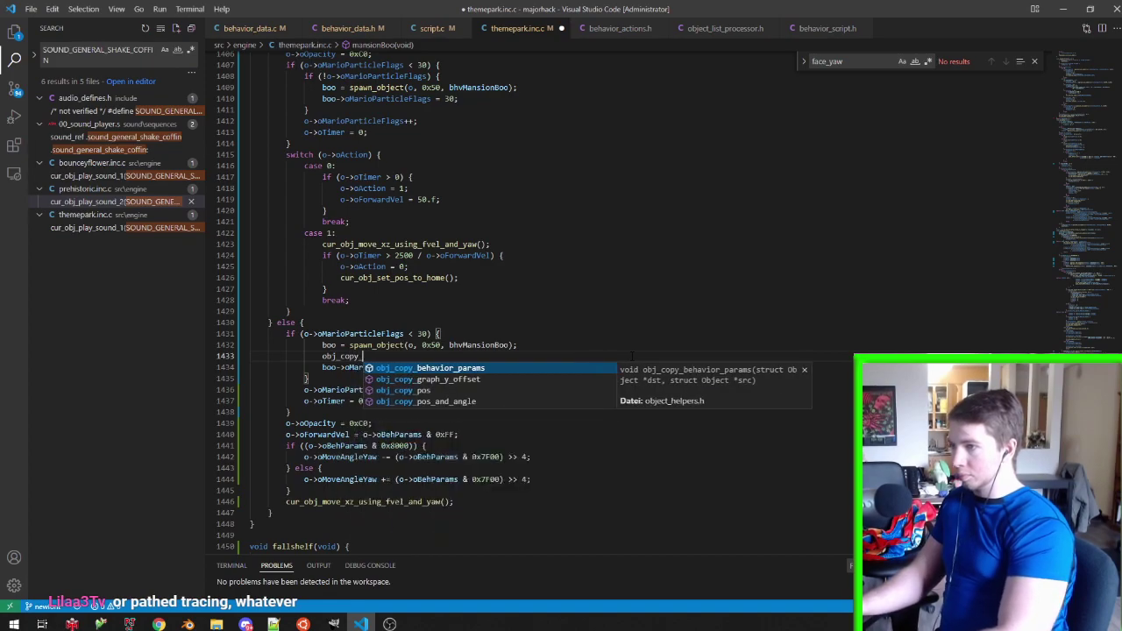
{"action": "key", "text": "BackSpace"}
{"action": "key", "text": "BackSpace"}
{"action": "key", "text": "BackSpace"}
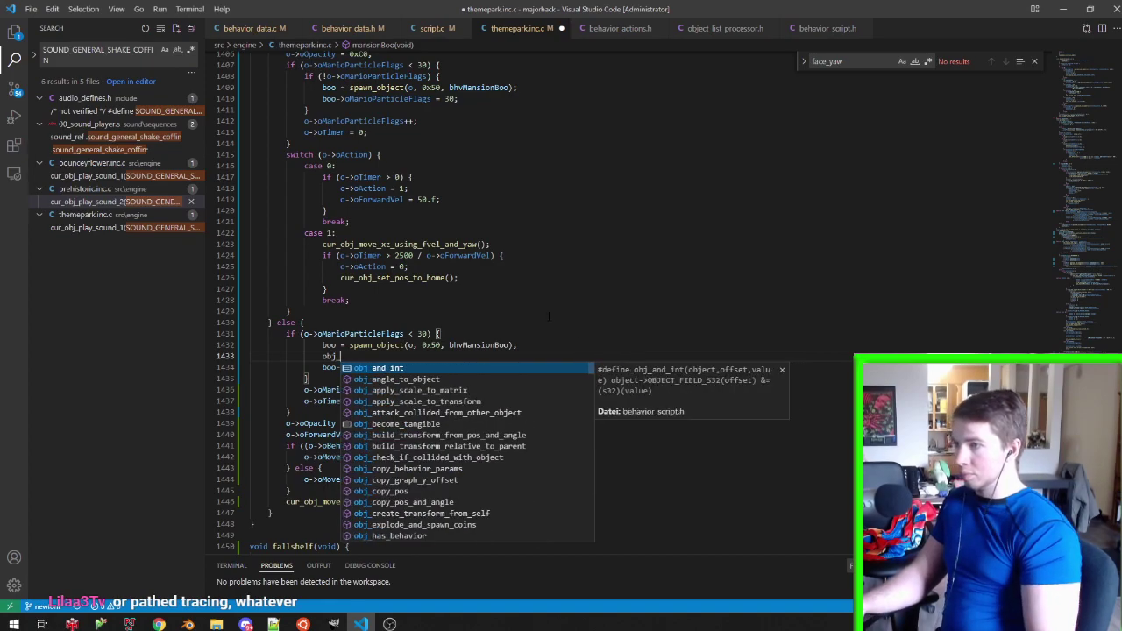
{"action": "left_click_drag", "start_coordinate": [458, 277], "coordinate": [408, 266]}
{"action": "key", "text": "ctrl+c"}
{"action": "left_click_drag", "start_coordinate": [519, 344], "coordinate": [340, 356]}
{"action": "key", "text": "ctrl+v"}
{"action": "type", "text": "999"}
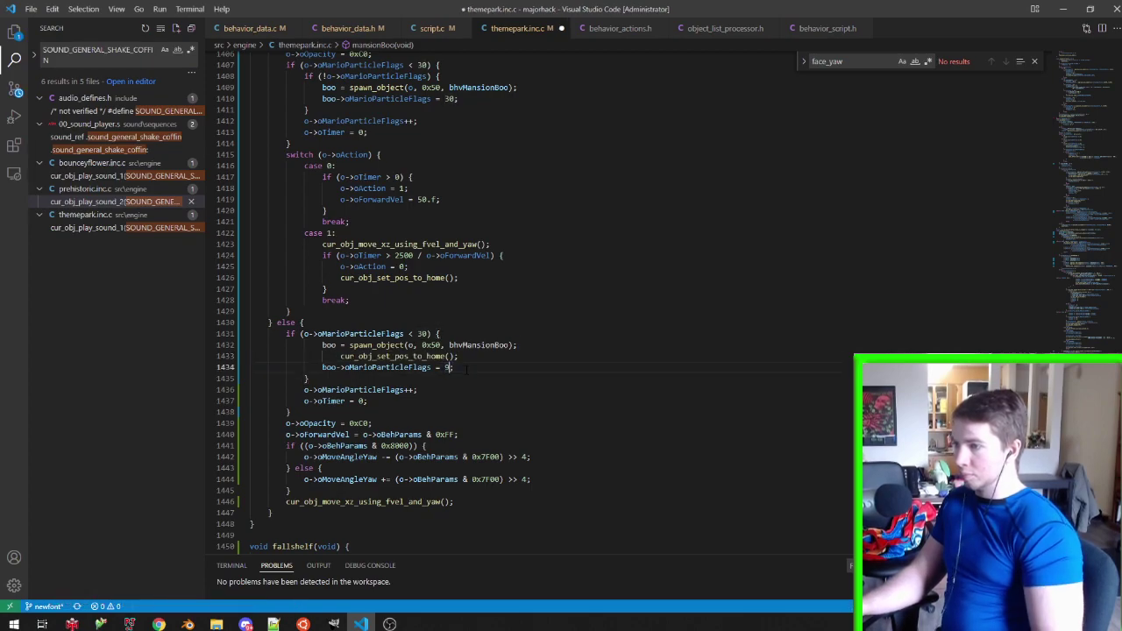
{"action": "left_click", "coordinate": [480, 390], "text": "shift"}
{"action": "key", "text": "BackSpace"}
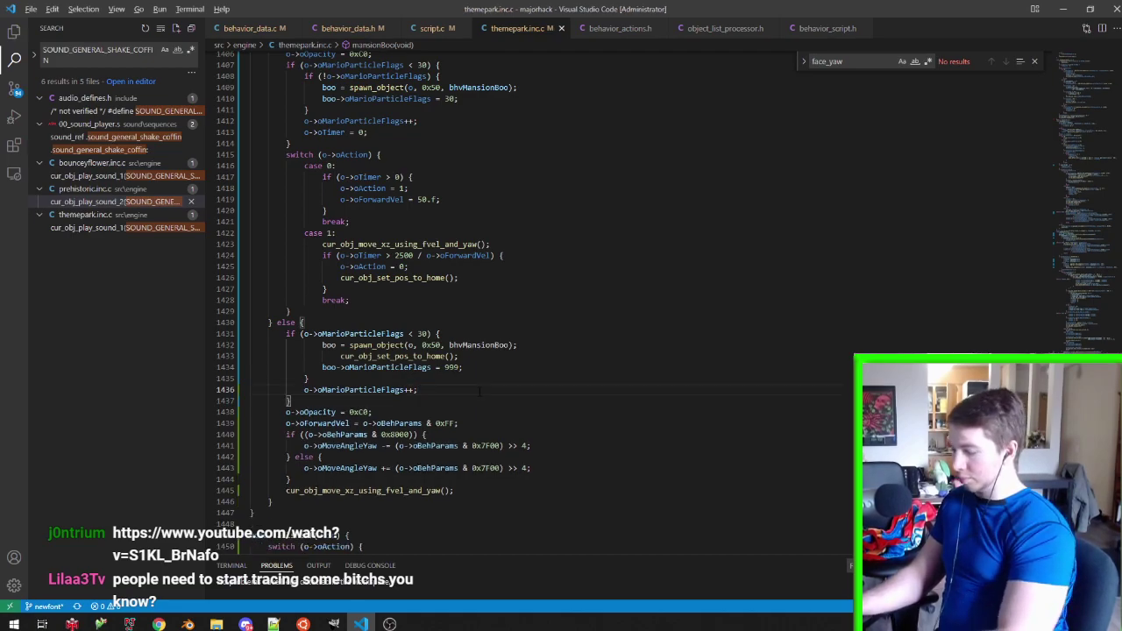
{"action": "key", "text": "shift+alt+f"}
Replace the '< 30' test with '== 0x5555/((o->oBehParams & 0x7F00))'
{"action": "double_click", "coordinate": [422, 333]}
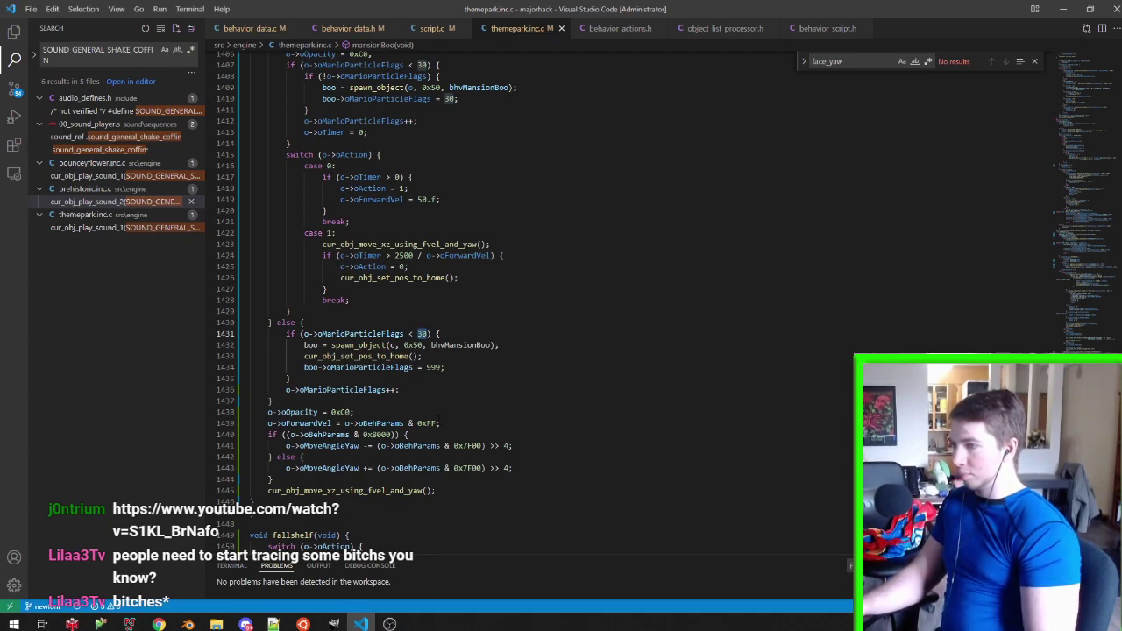
{"action": "left_click_drag", "start_coordinate": [485, 445], "coordinate": [413, 445]}
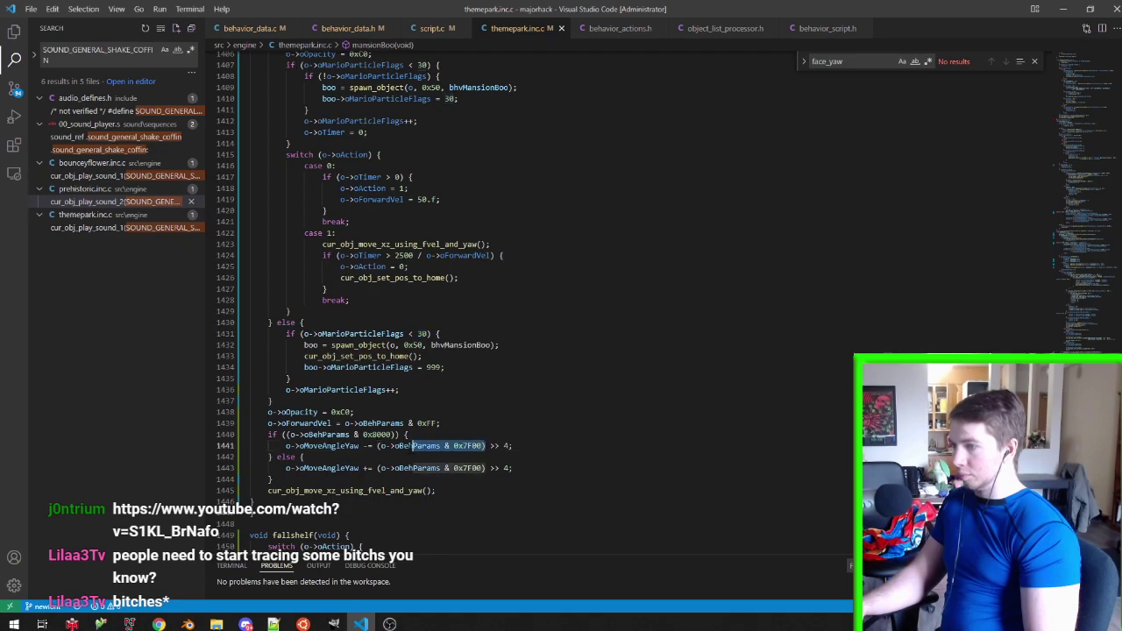
{"action": "double_click", "coordinate": [422, 333]}
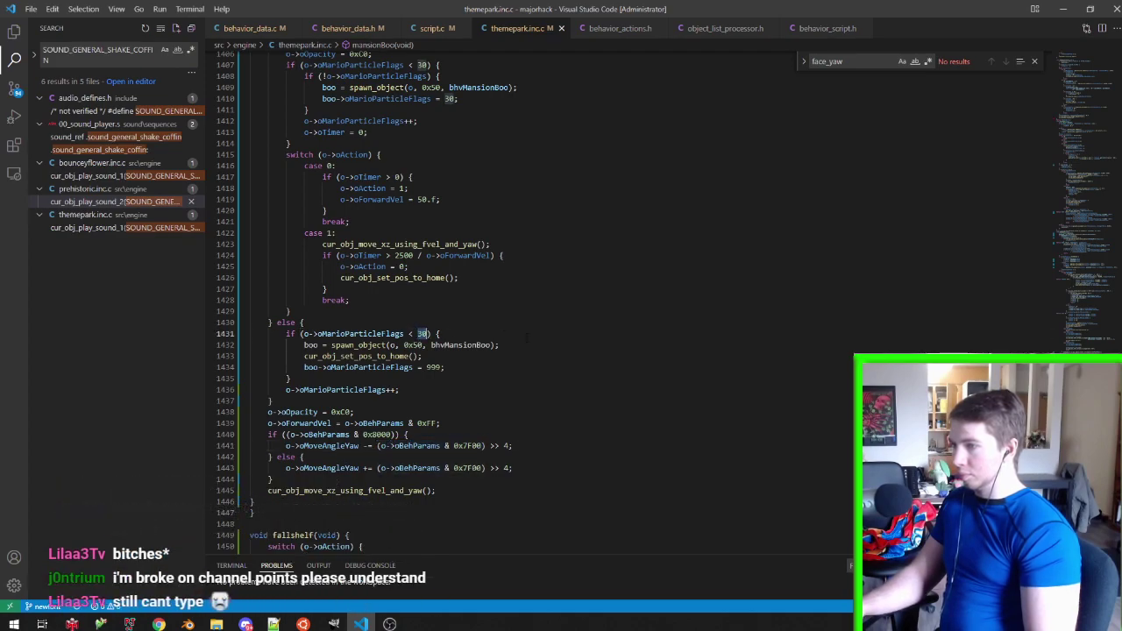
{"action": "key", "text": "BackSpace"}
{"action": "key", "text": "BackSpace"}
{"action": "key", "text": "BackSpace"}
{"action": "type", "text": "=="}
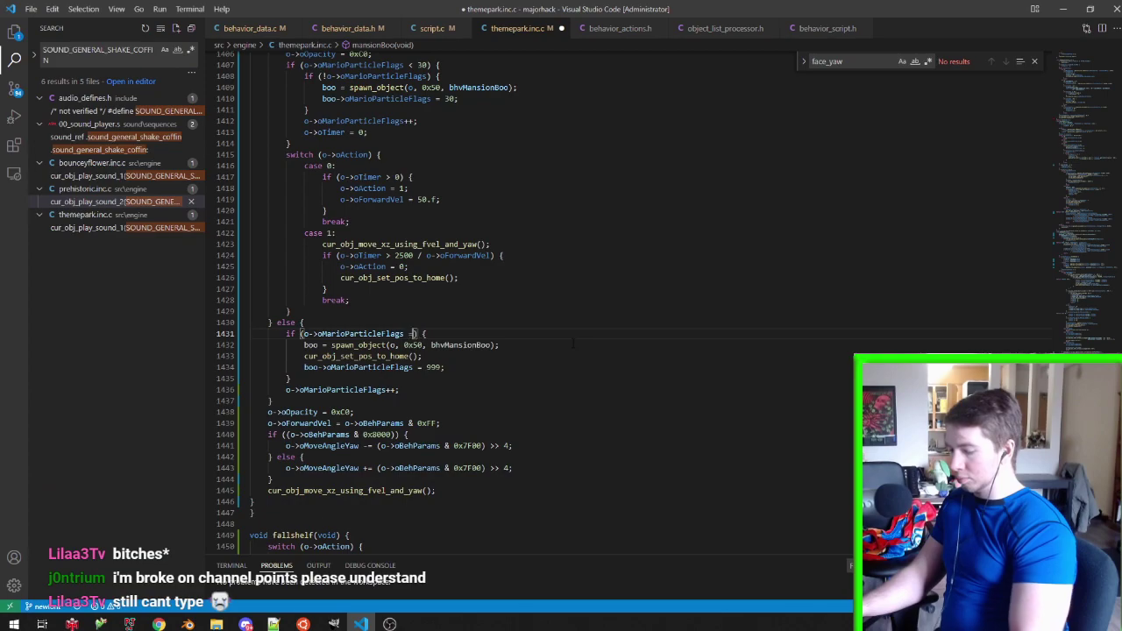
{"action": "type", "text": " 0x5555"}
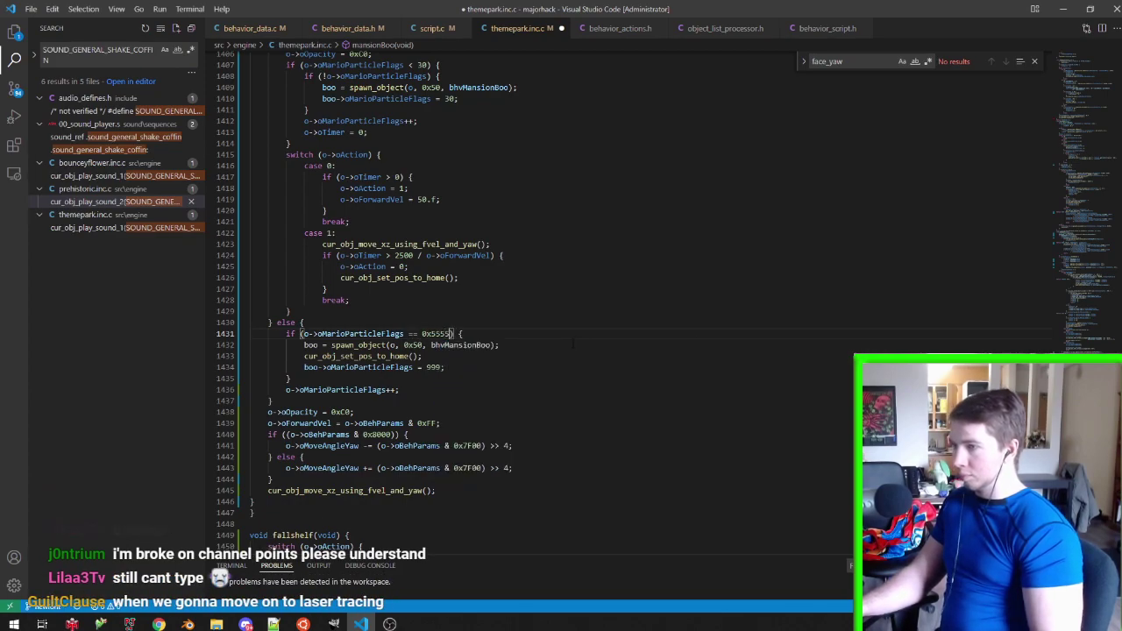
{"action": "type", "text": "/((o->oBehParams & 0x7F00))"}
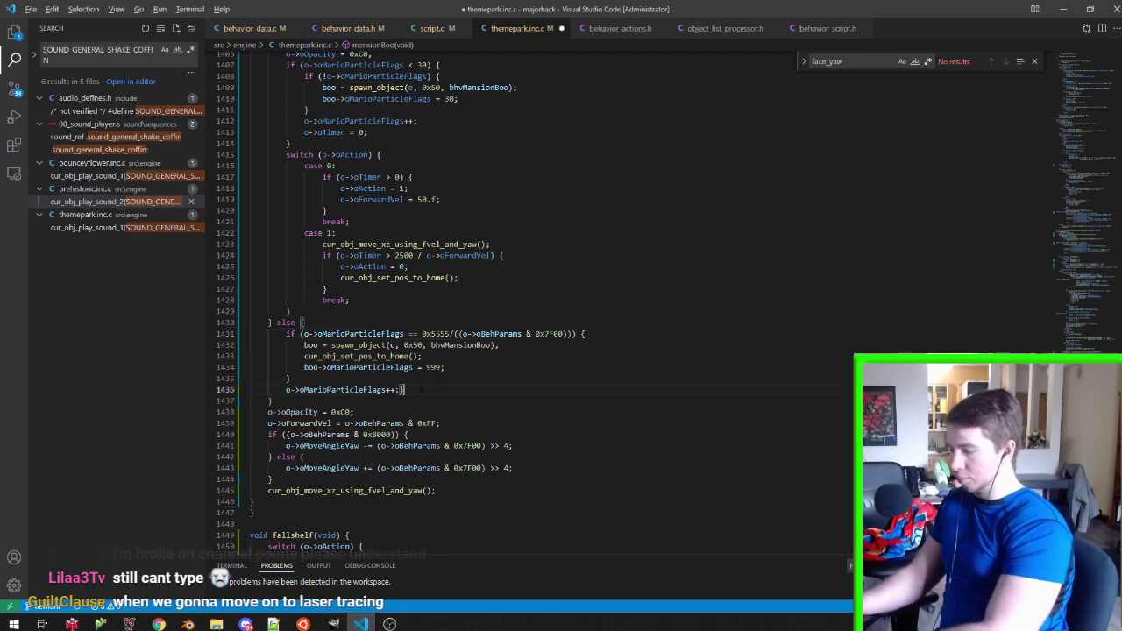
Delete the stray closing brace and save, keeping the particle-flags increment line
{"action": "key", "text": "ctrl+s"}
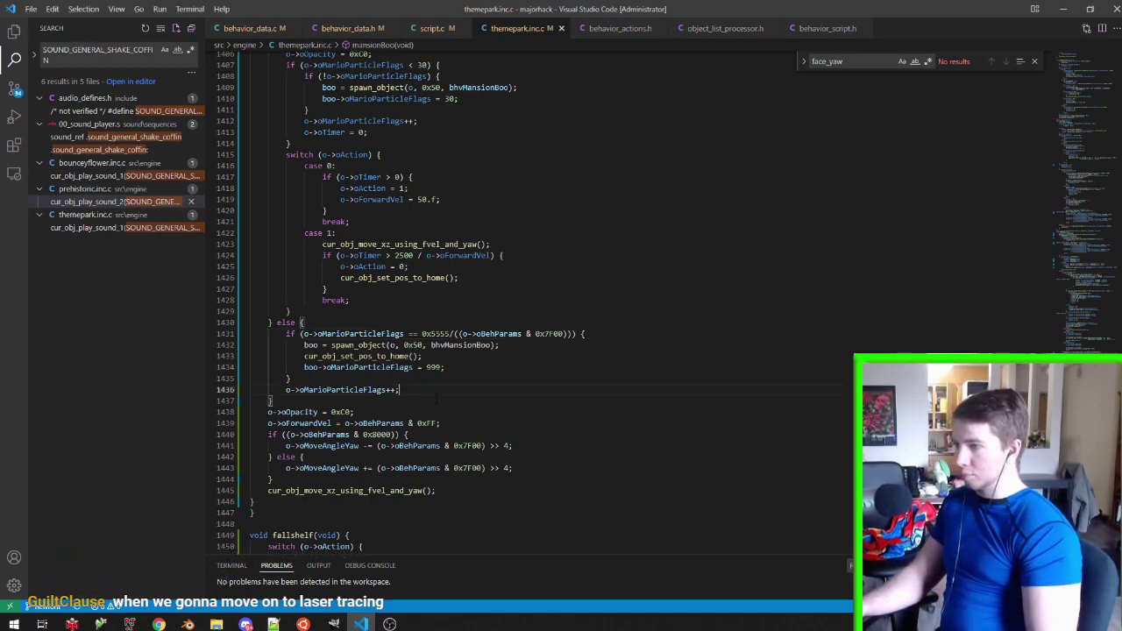
{"action": "left_click_drag", "start_coordinate": [272, 401], "coordinate": [399, 389]}
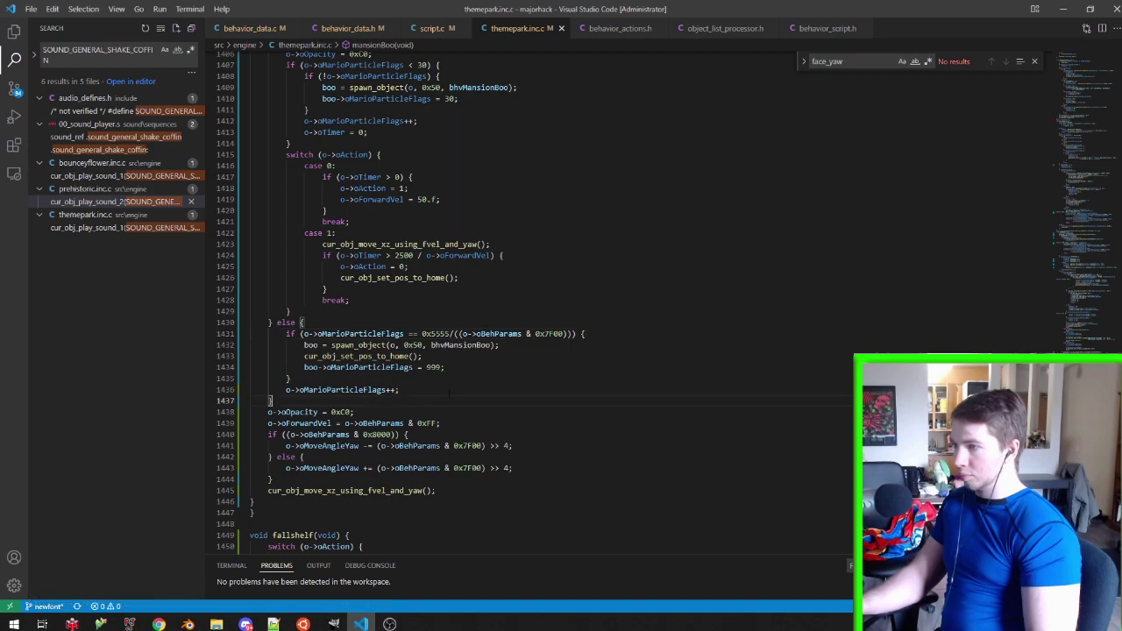
{"action": "key", "text": "BackSpace"}
{"action": "key", "text": "ctrl+s"}
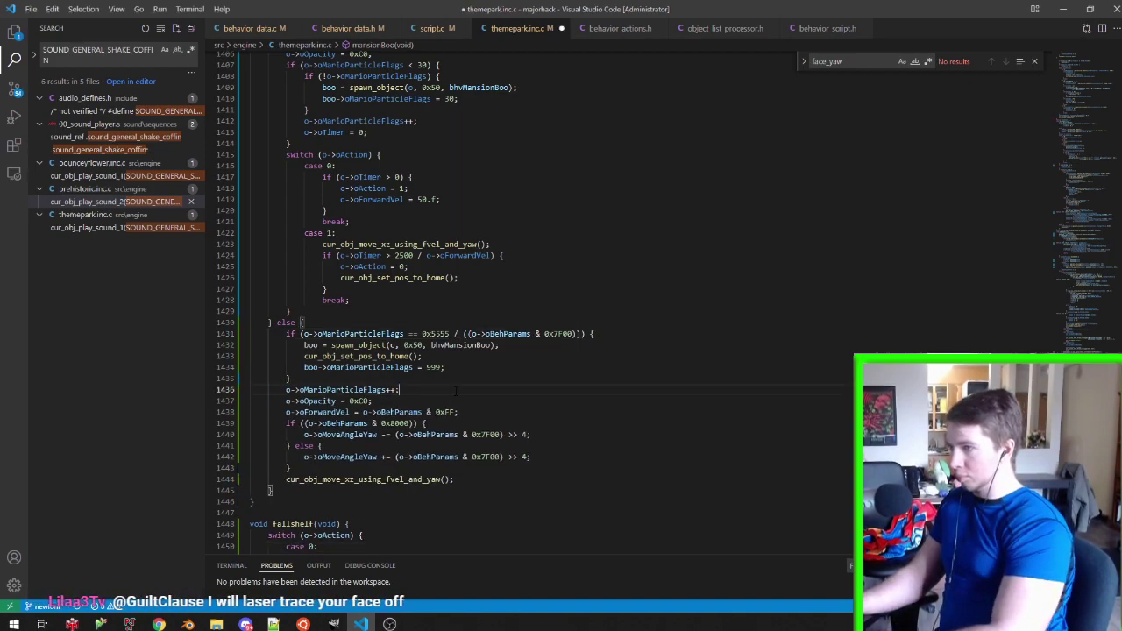
{"action": "left_click_drag", "start_coordinate": [445, 389], "coordinate": [250, 386]}
{"action": "key", "text": "BackSpace"}
{"action": "left_click", "coordinate": [483, 368]}
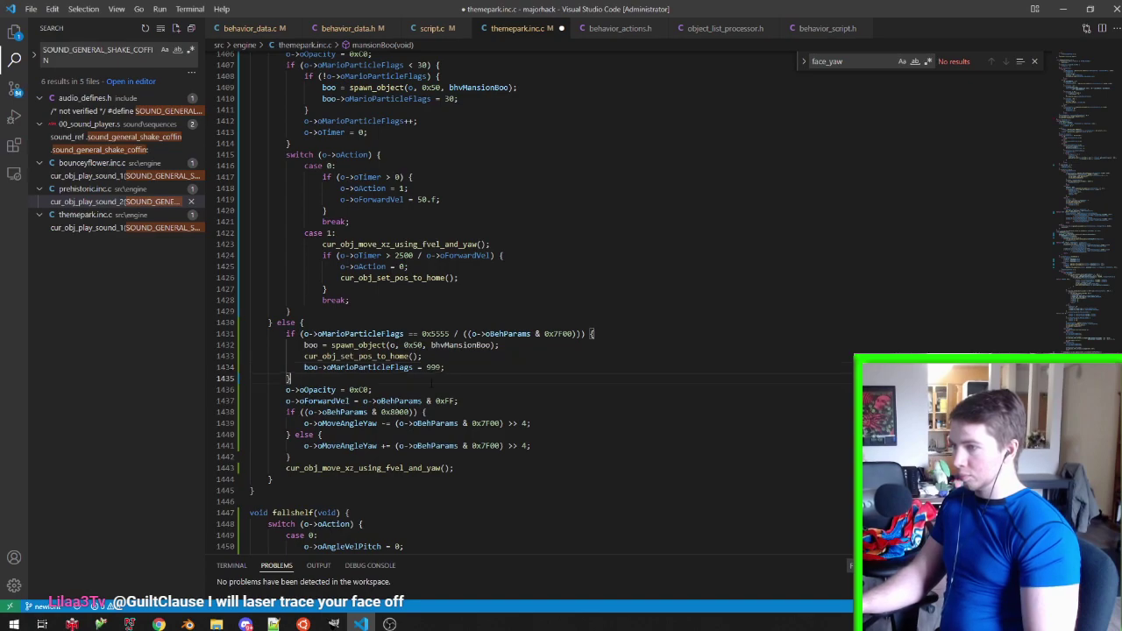
{"action": "key", "text": "ctrl+z"}
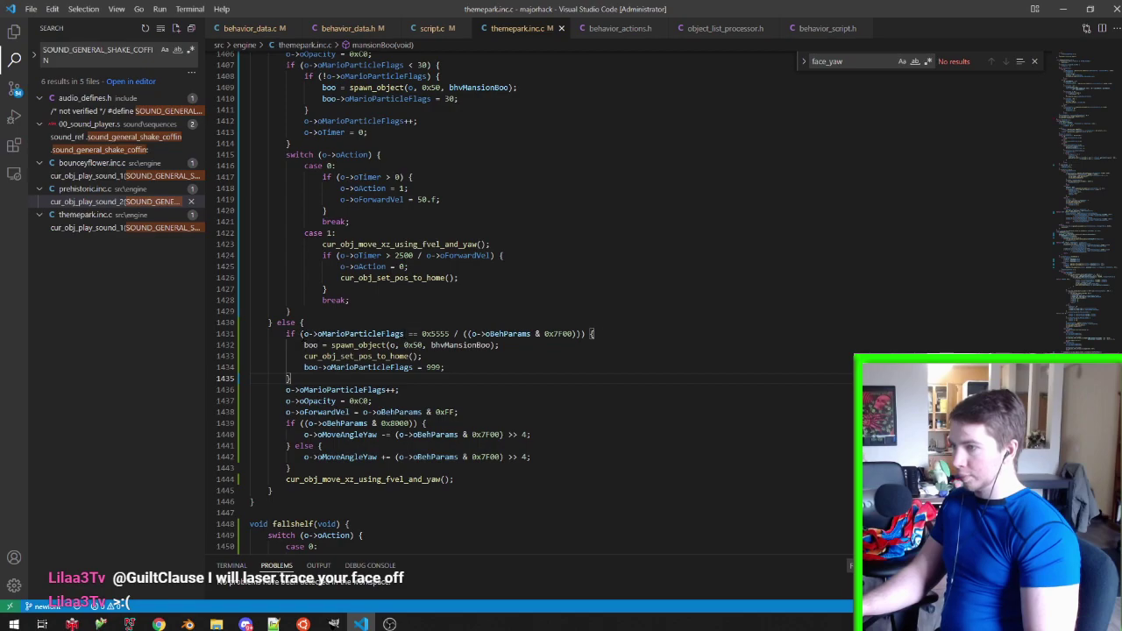
Fix the parentheses around the spawn condition on line 1431 and save
{"action": "left_click", "coordinate": [301, 333]}
{"action": "type", "text": "("}
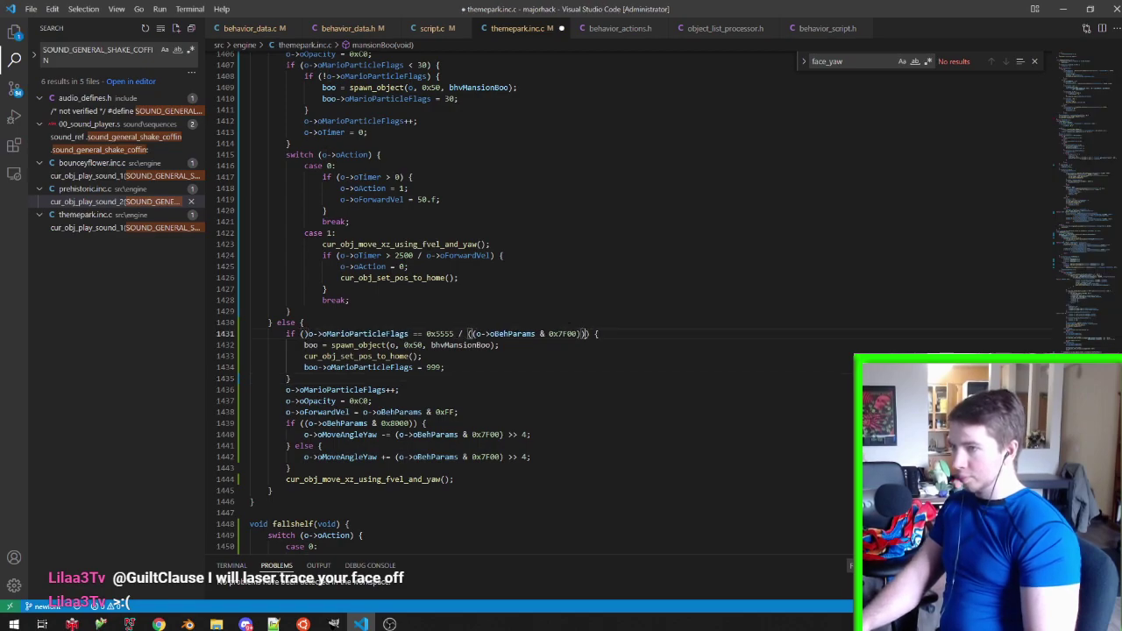
{"action": "key", "text": "ctrl+s"}
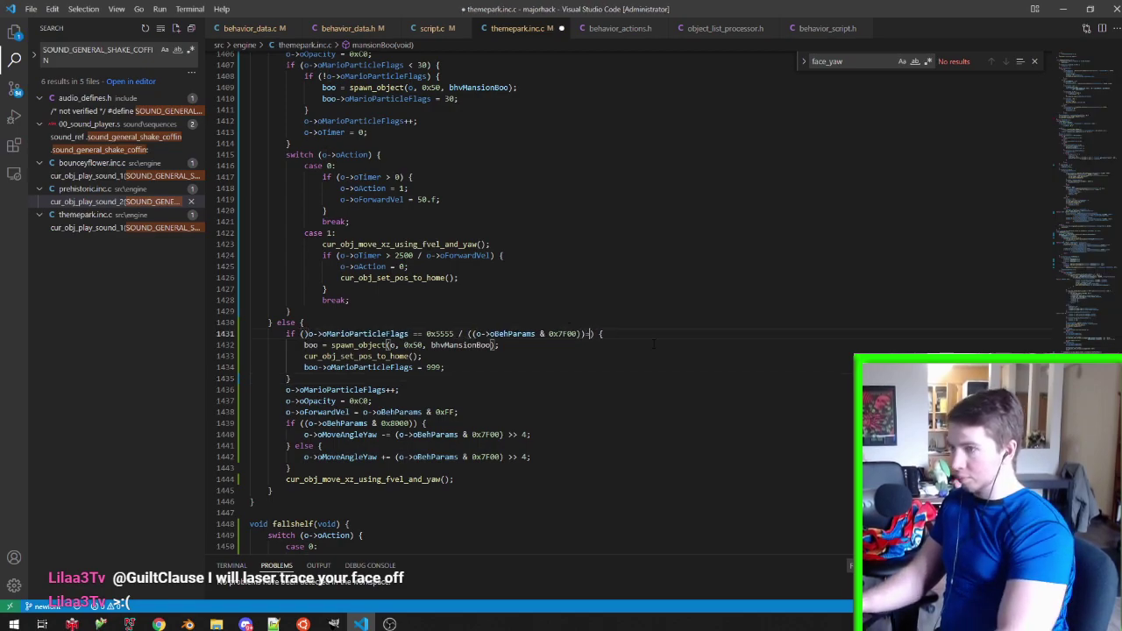
{"action": "left_click", "coordinate": [589, 334]}
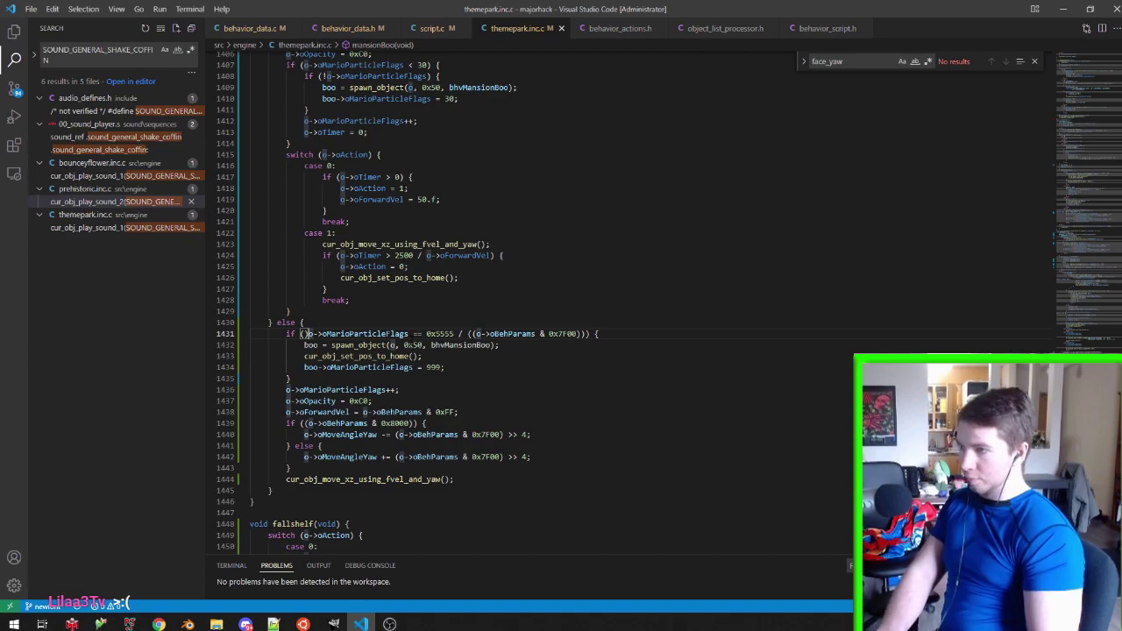
{"action": "key", "text": "BackSpace"}
{"action": "key", "text": "ctrl+s"}
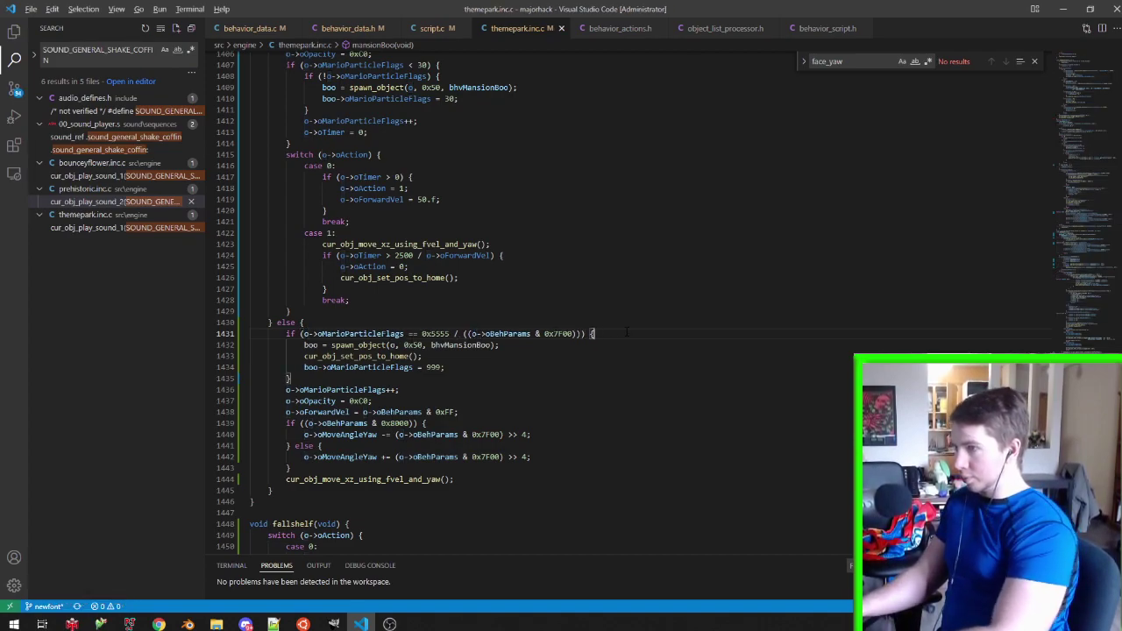
Add a second || alternative copying the condition with 0xAAAB in place of 0x5555
{"action": "mouse_move", "coordinate": [584, 334]}
{"action": "left_mouse_down"}
{"action": "mouse_move", "coordinate": [250, 334]}
{"action": "mouse_move", "coordinate": [303, 334]}
{"action": "left_mouse_up"}
{"action": "key", "text": "ctrl+c"}
{"action": "left_click", "coordinate": [299, 334]}
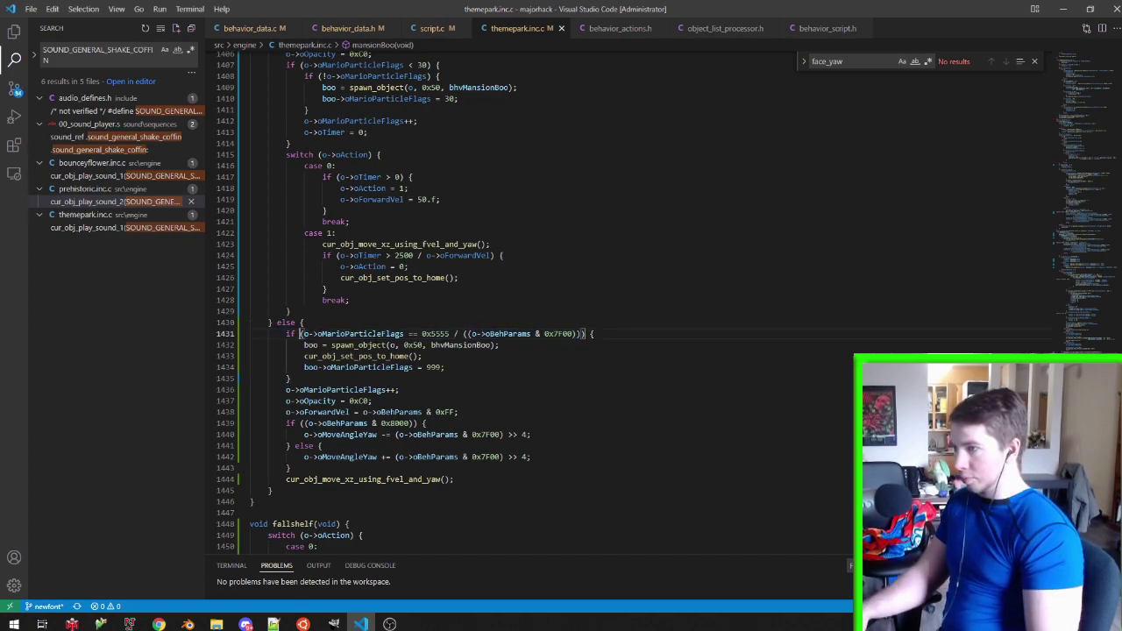
{"action": "type", "text": "("}
{"action": "type", "text": " || ("}
{"action": "key", "text": "ctrl+v"}
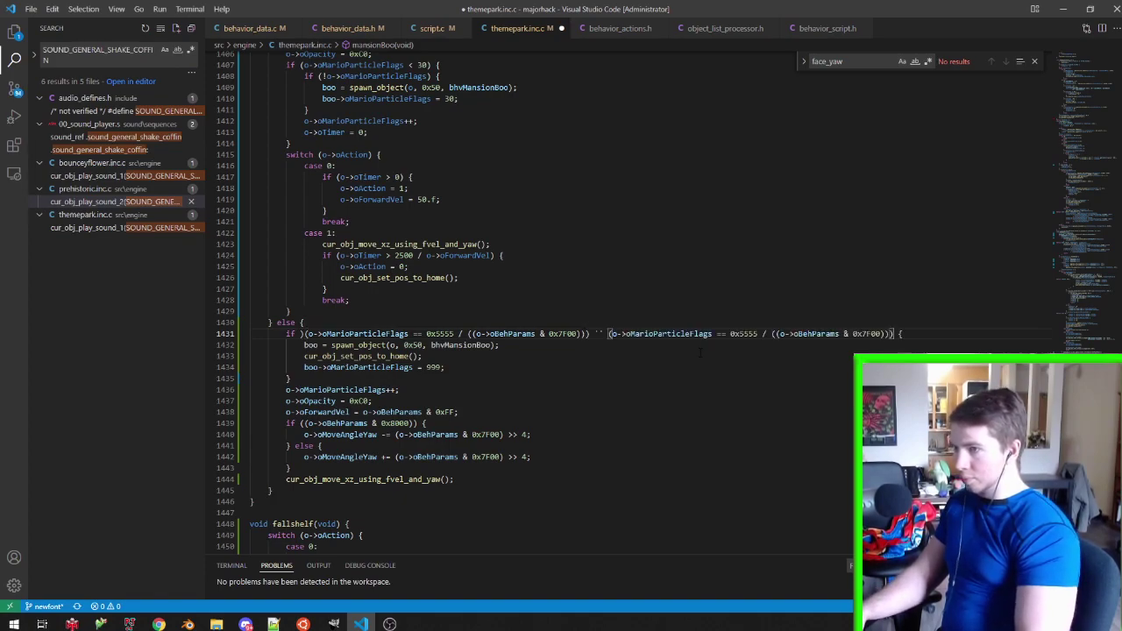
{"action": "key", "text": "ctrl+z"}
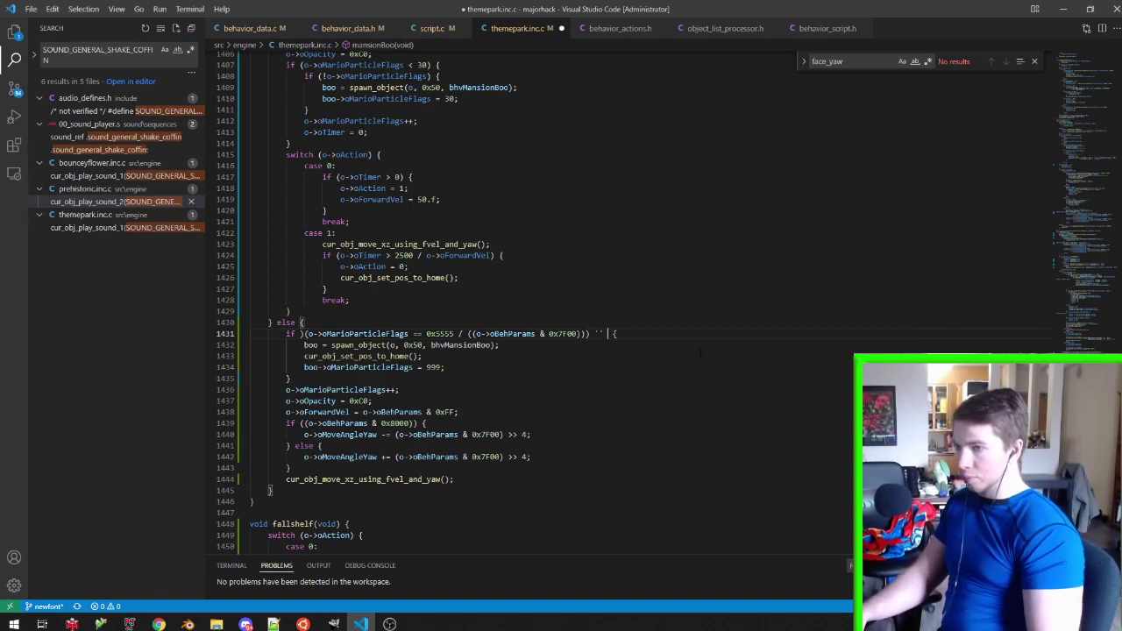
{"action": "key", "text": "BackSpace"}
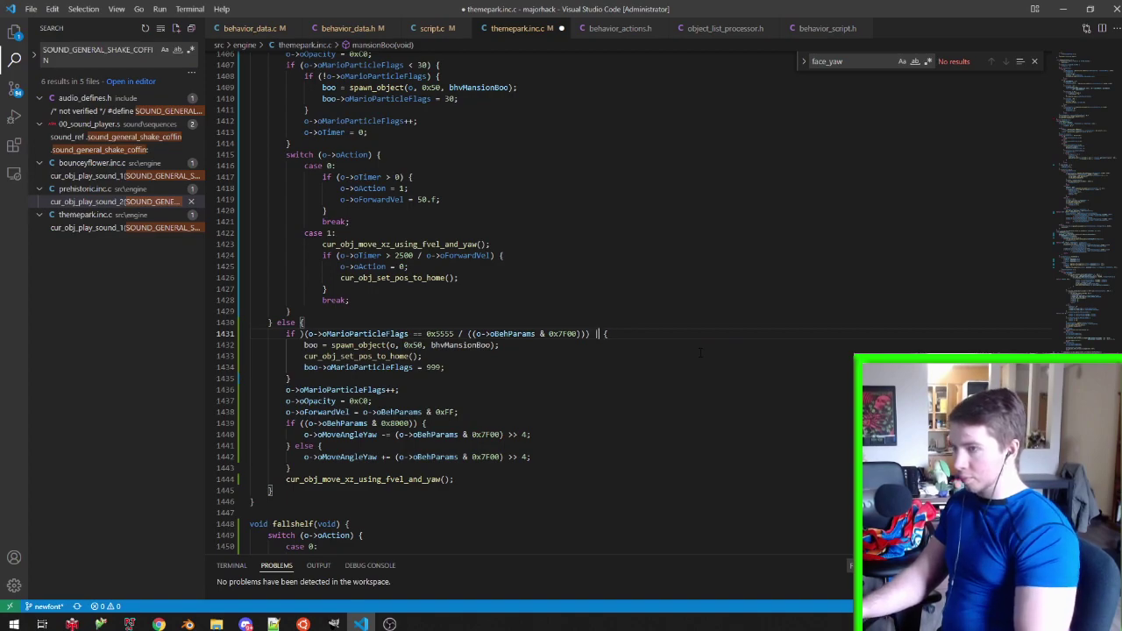
{"action": "type", "text": "| (o->oMarioParticleFlags == 0x5555 / ((o->oBehParams & 0x7F00)))"}
{"action": "key", "text": "ctrl+b"}
{"action": "key", "text": "ctrl+b"}
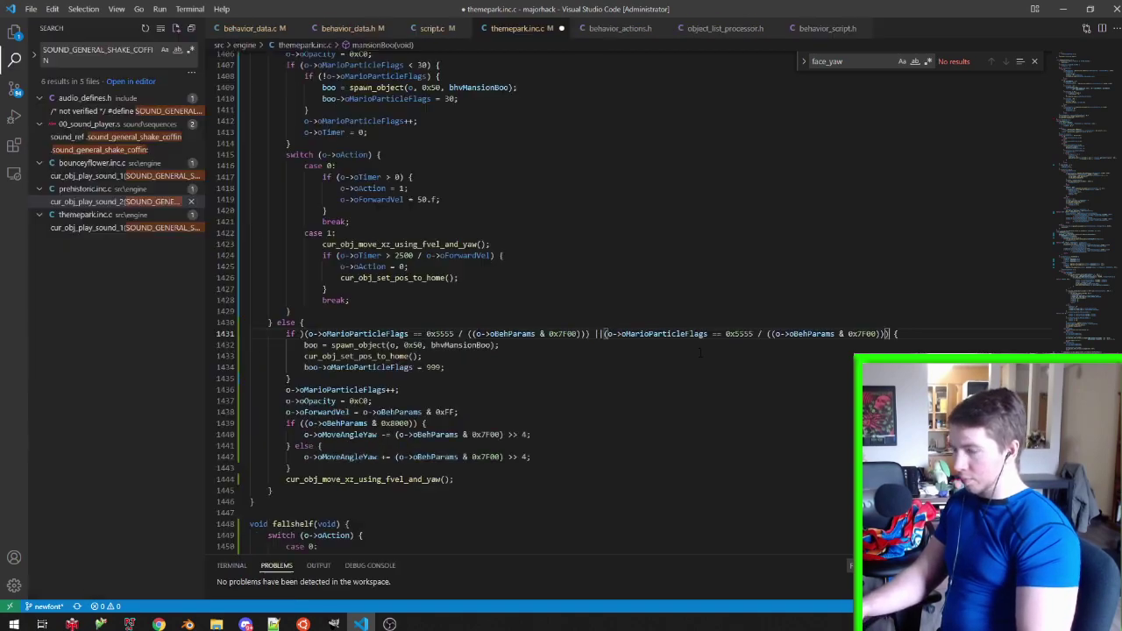
{"action": "double_click", "coordinate": [739, 333]}
{"action": "type", "text": "0xAAAA"}
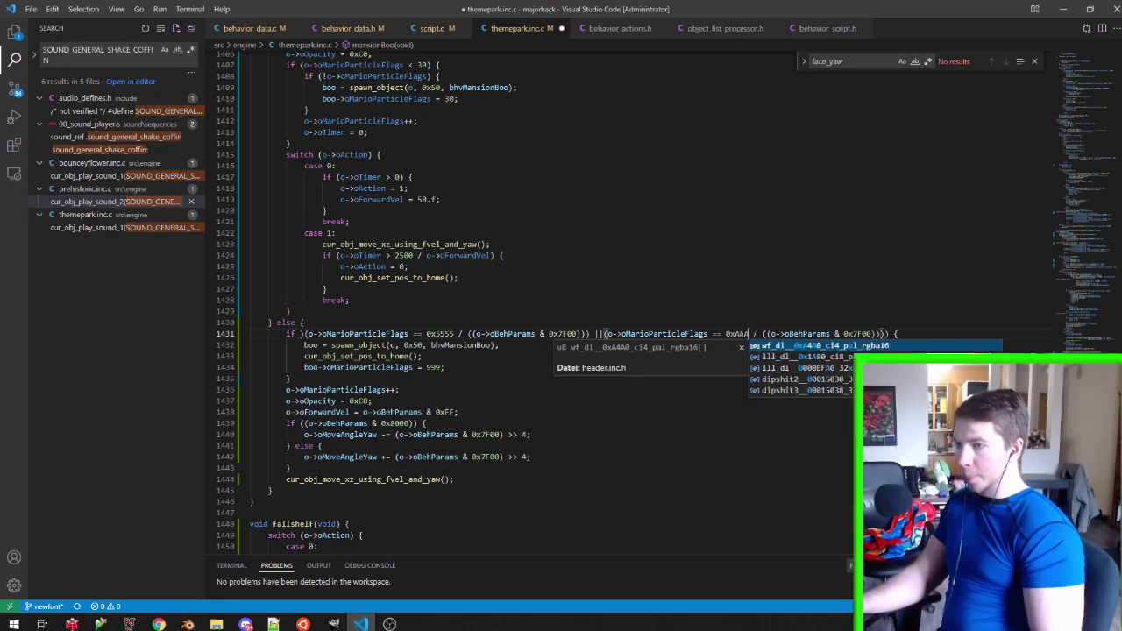
{"action": "type", "text": "B"}
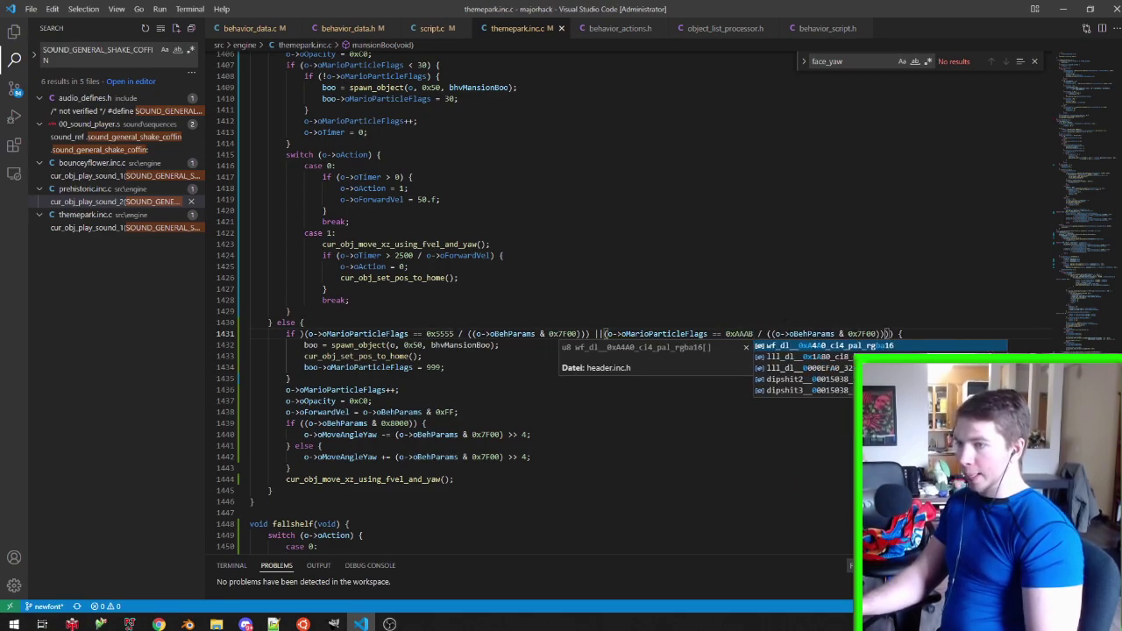
{"action": "left_click", "coordinate": [786, 320]}
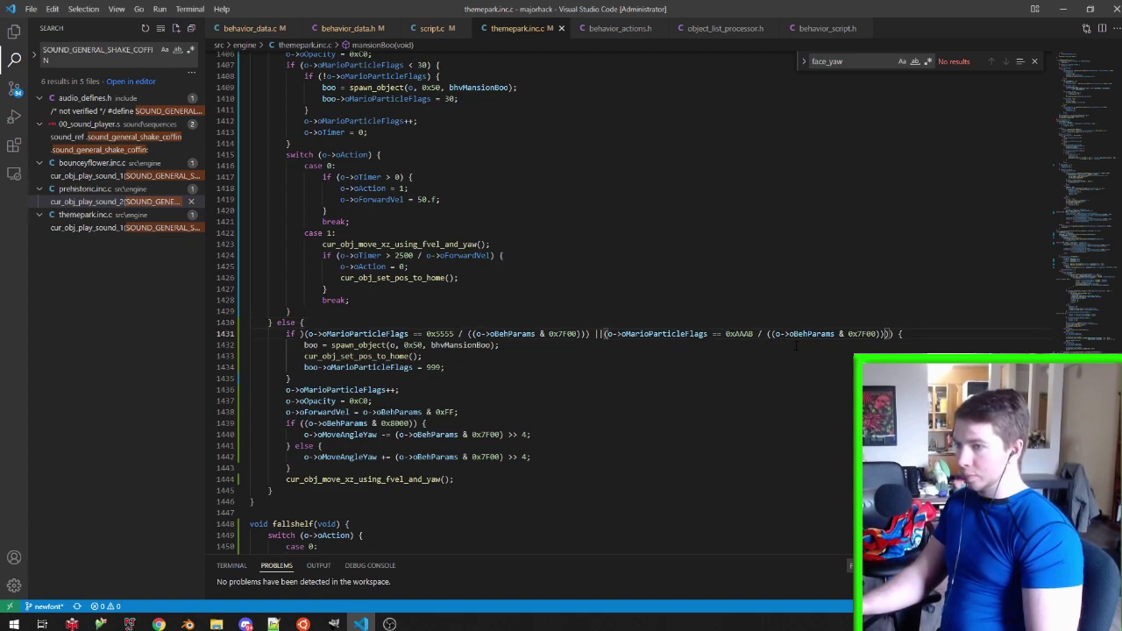
Split the long condition over two lines, save, and switch to Project64 to test
{"action": "key", "text": "ctrl+z"}
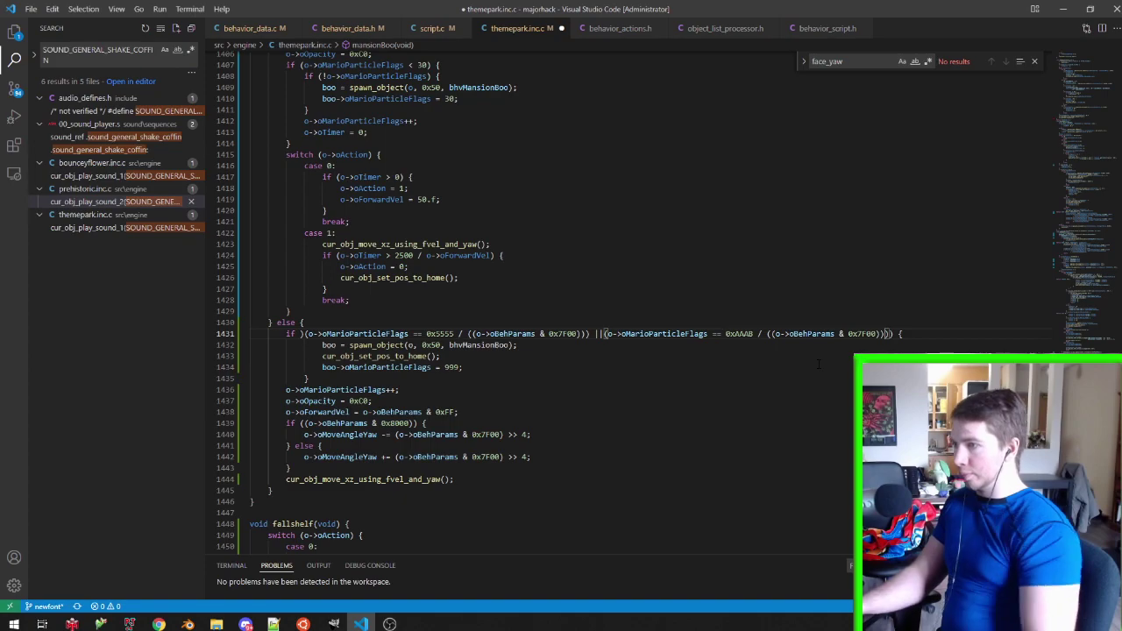
{"action": "scroll", "coordinate": [622, 303], "scroll_direction": "down", "scroll_amount": 2}
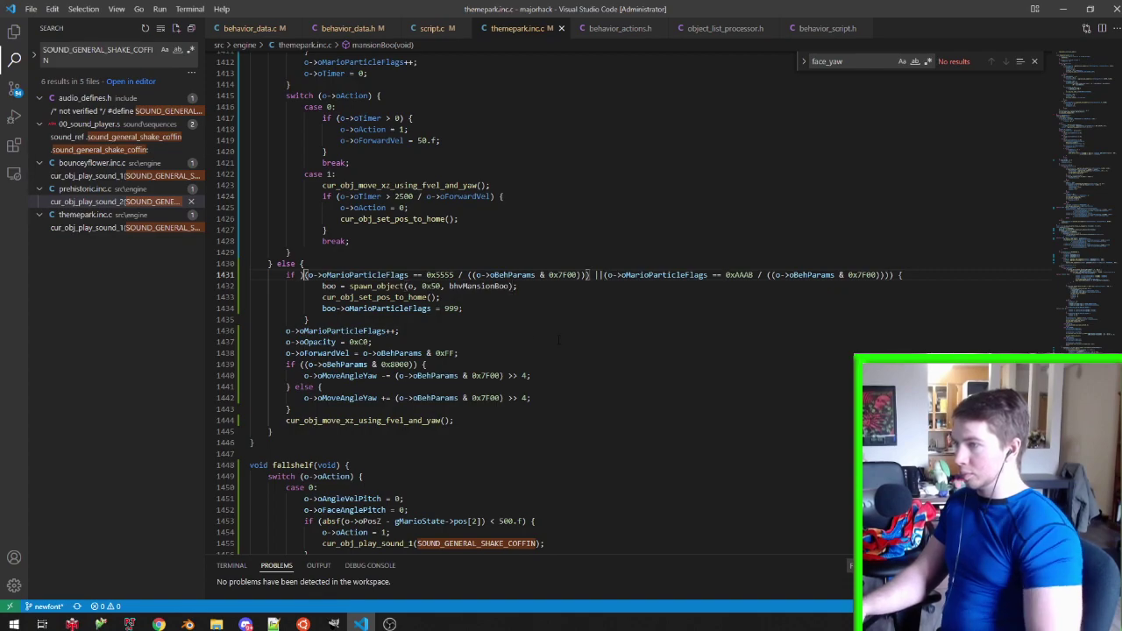
{"action": "key", "text": "Delete"}
{"action": "key", "text": "ctrl+z"}
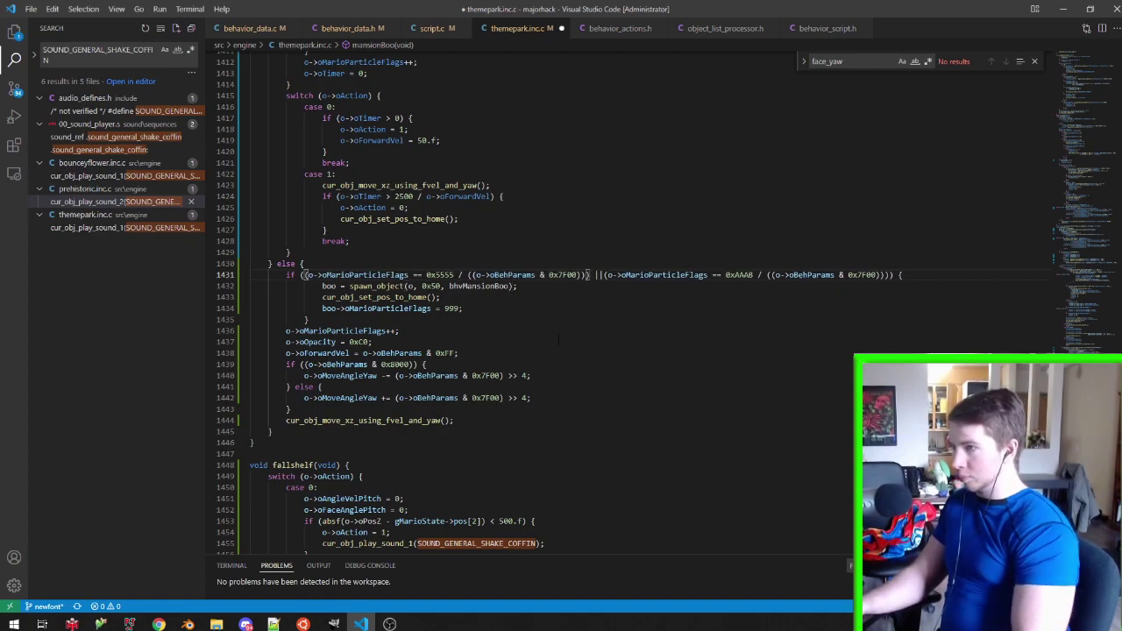
{"action": "key", "text": "ctrl+z"}
{"action": "key", "text": "ctrl+s"}
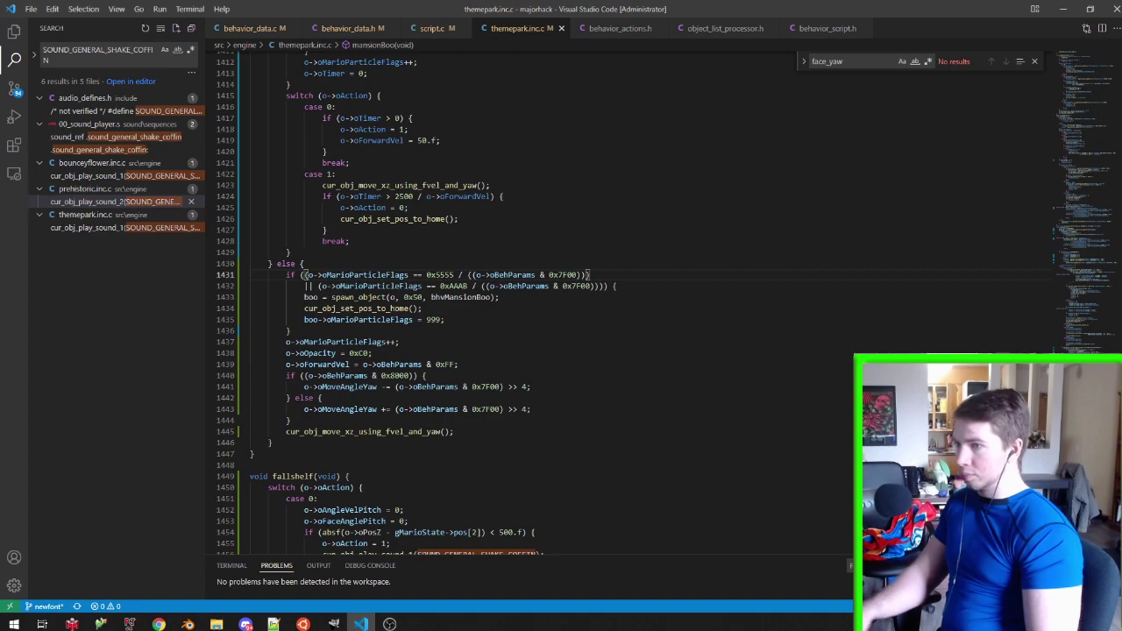
{"action": "key", "text": "alt+Tab"}
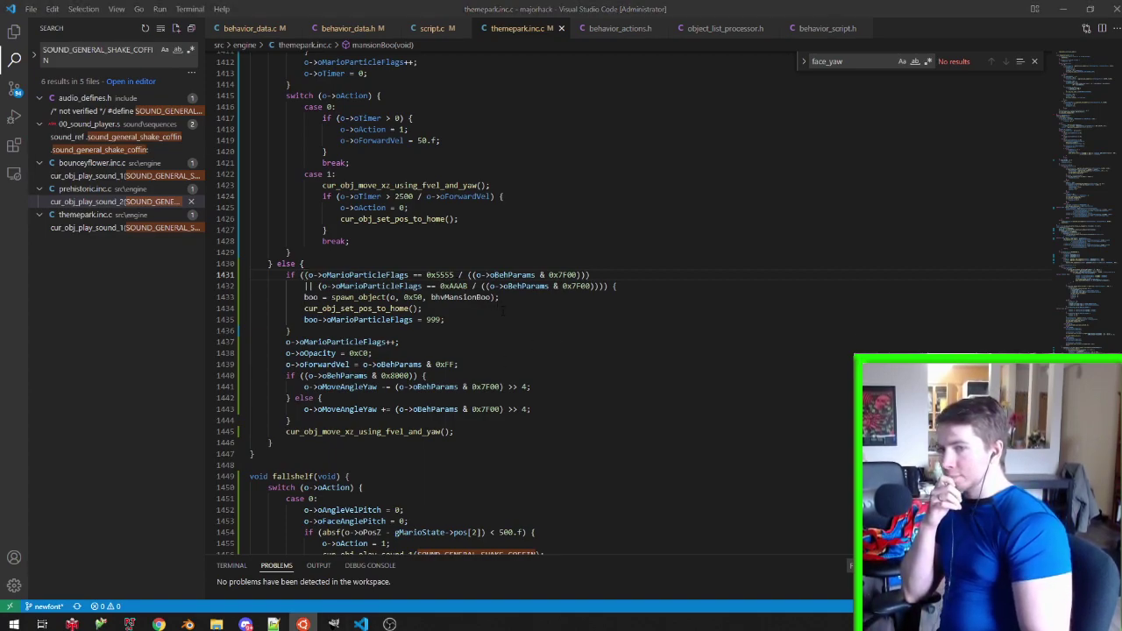
{"action": "left_click", "coordinate": [138, 622]}
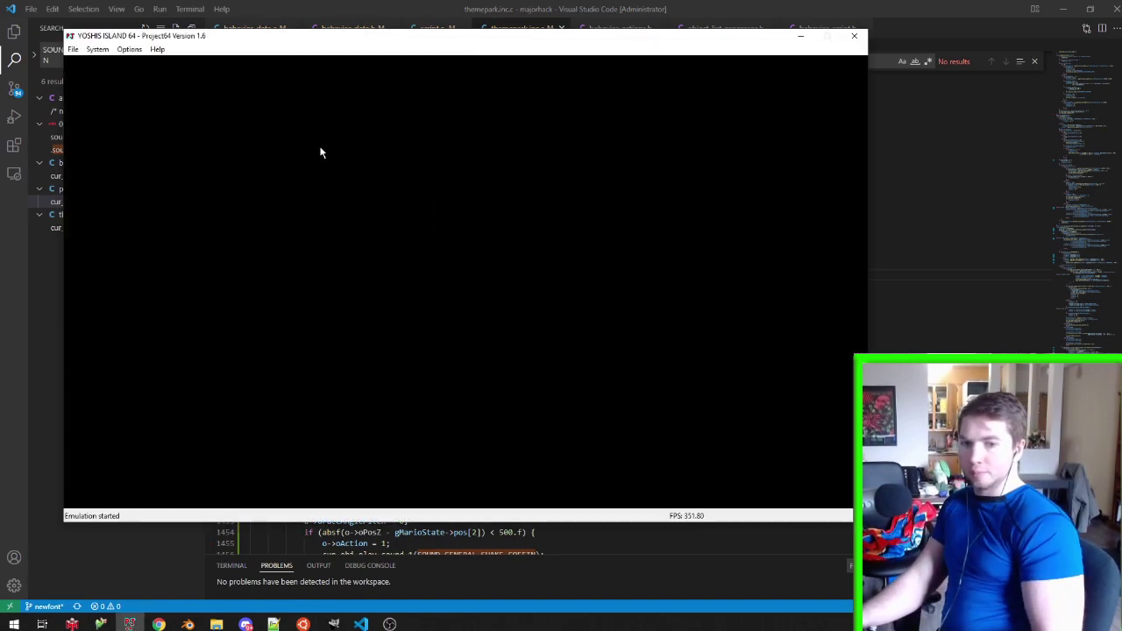
Duplicate the shelf distance check on line 1454 as a nested block with its closing brace
{"action": "left_click", "coordinate": [523, 7]}
{"action": "scroll", "coordinate": [526, 298], "scroll_direction": "down", "scroll_amount": 3}
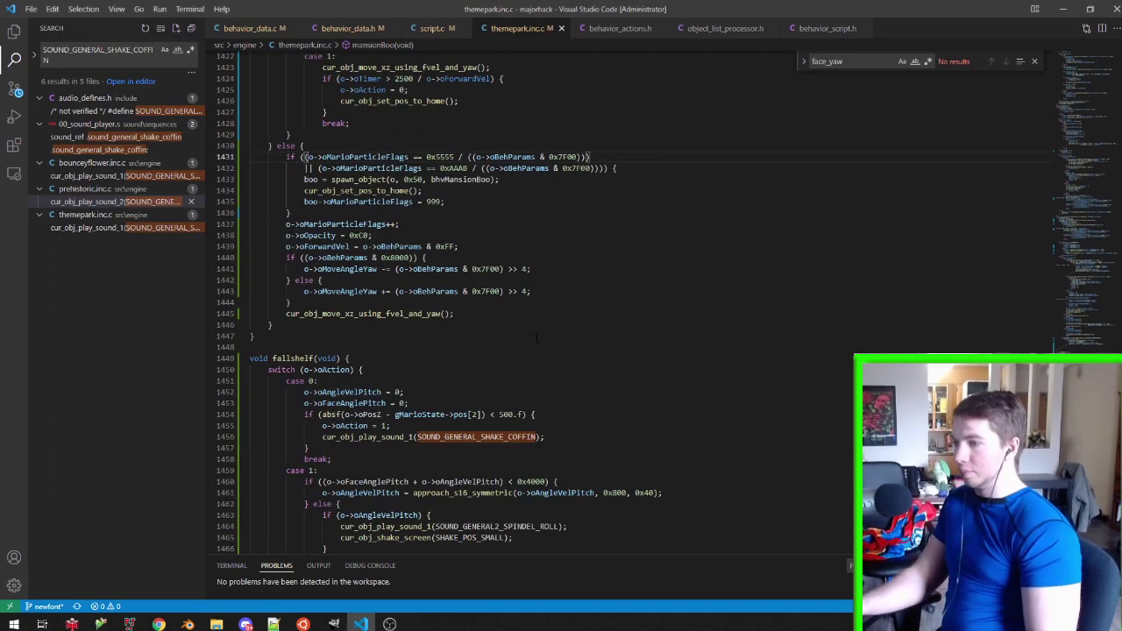
{"action": "scroll", "coordinate": [525, 298], "scroll_direction": "down", "scroll_amount": 5}
{"action": "left_click", "coordinate": [546, 268]}
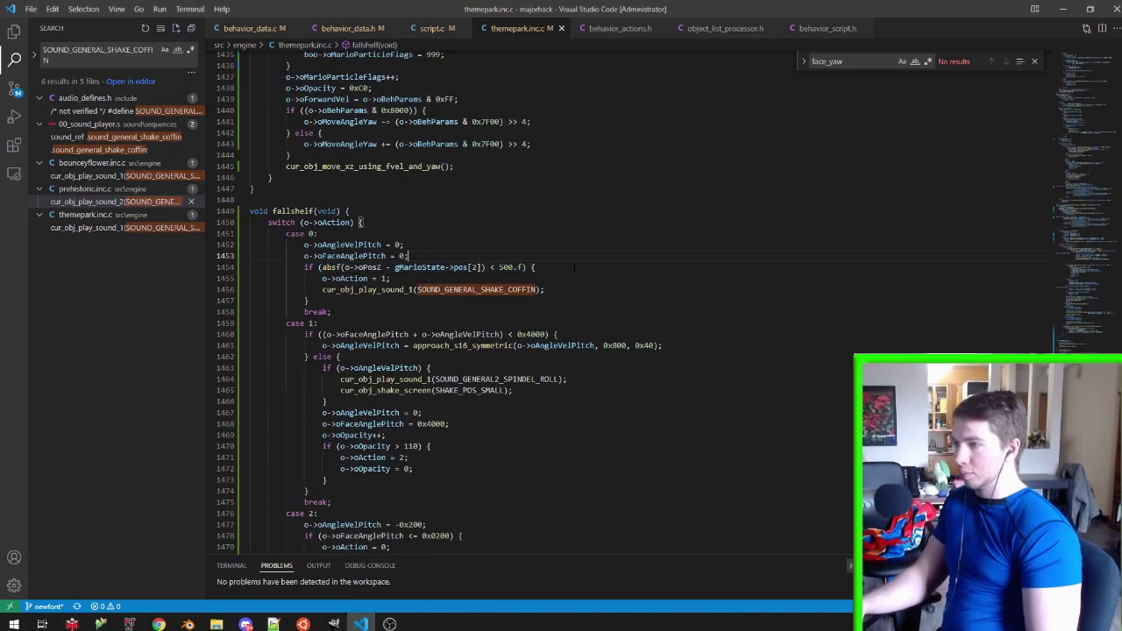
{"action": "key", "text": "shift+alt+Up"}
{"action": "key", "text": "Return"}
{"action": "type", "text": "}"}
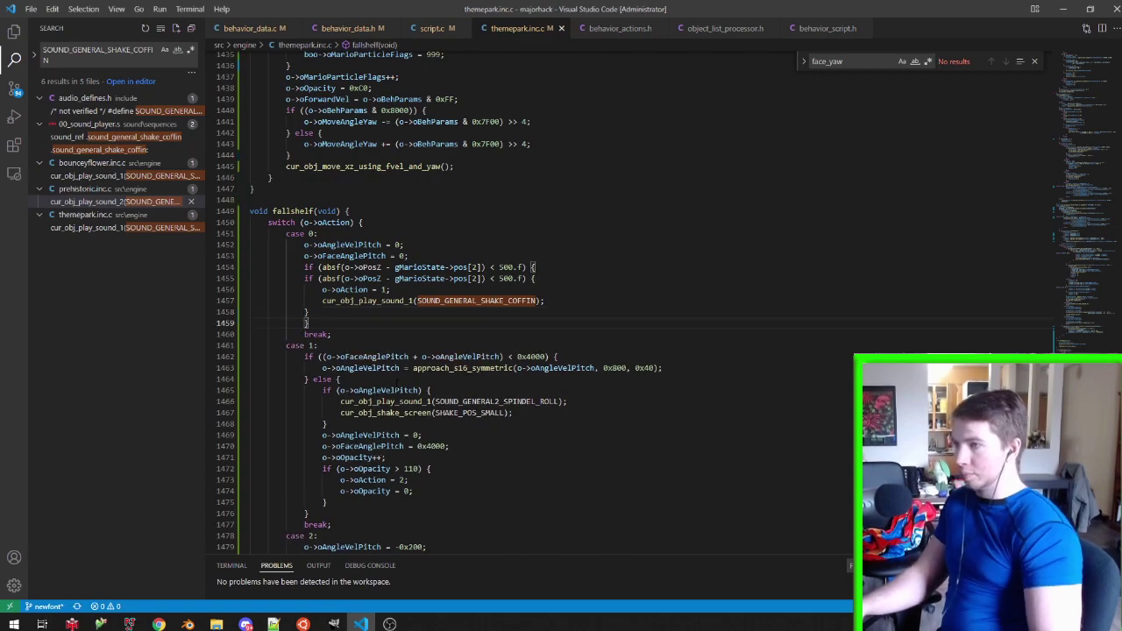
Make the copy compare oPosY with pos[1] within 2500.f, then save
{"action": "left_click", "coordinate": [379, 266]}
{"action": "key", "text": "BackSpace"}
{"action": "type", "text": "Y"}
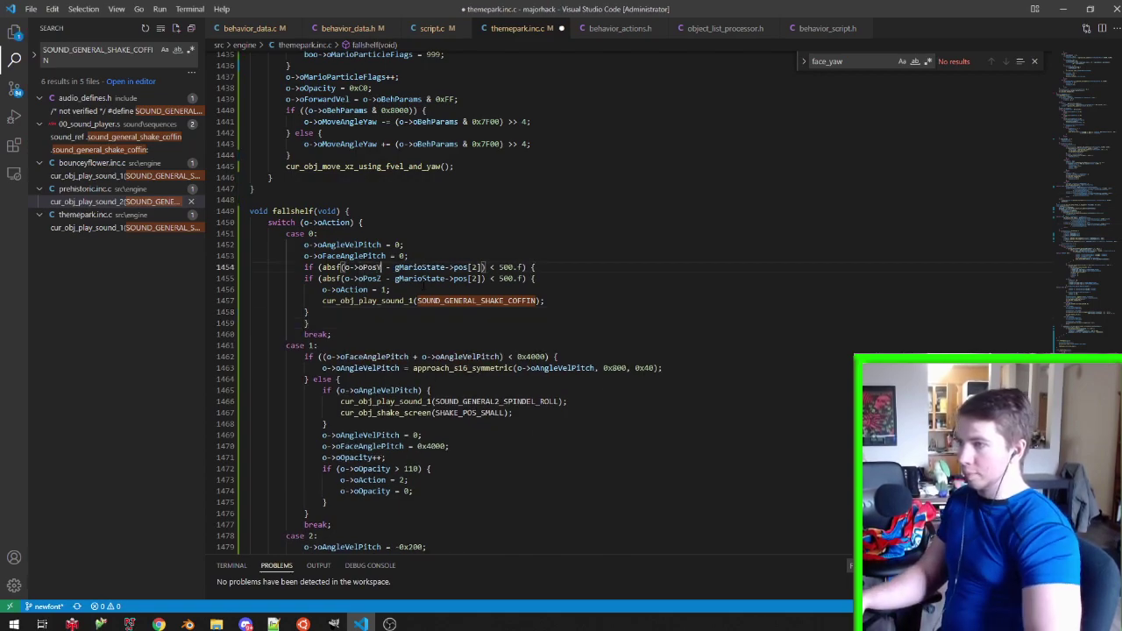
{"action": "type", "text": "1"}
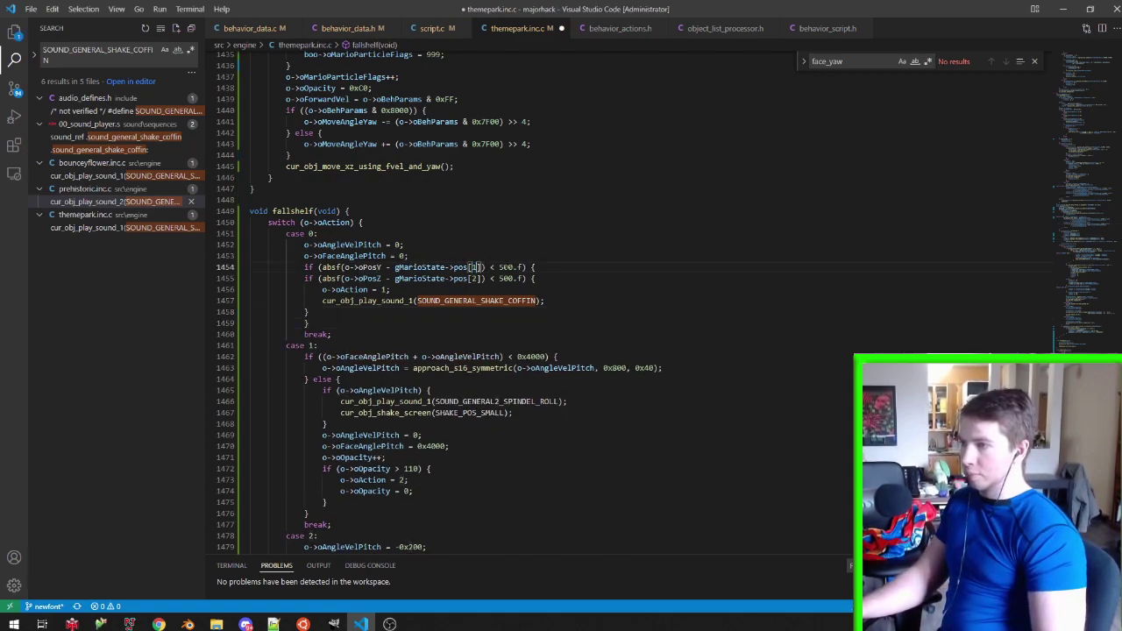
{"action": "type", "text": "2"}
{"action": "key", "text": "ctrl+s"}
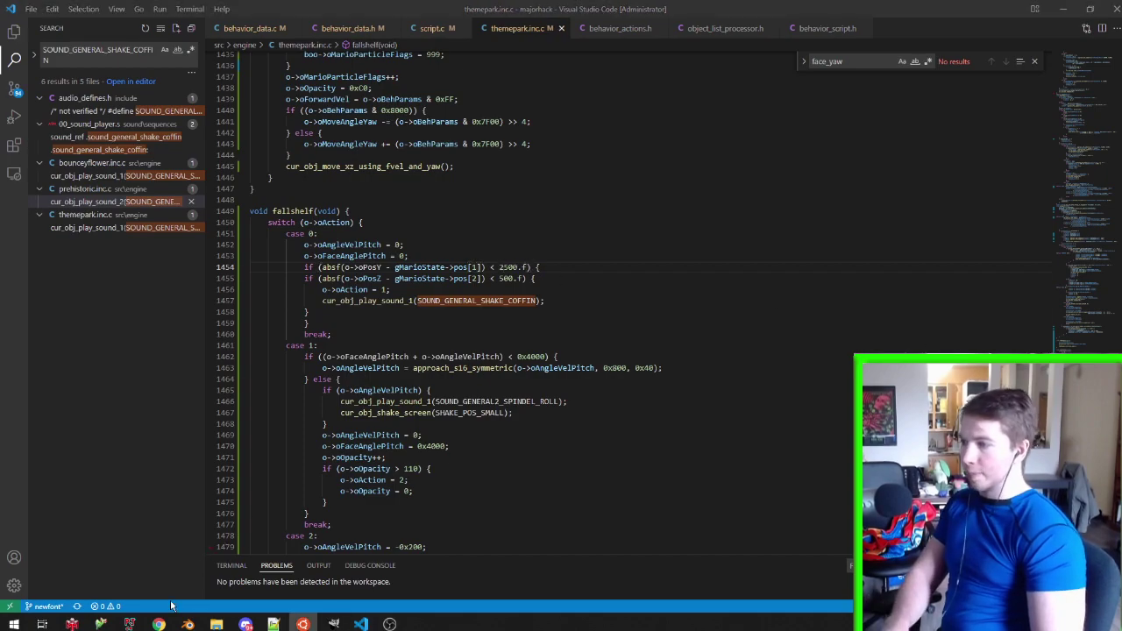
{"action": "key", "text": "alt+Tab"}
{"action": "left_click", "coordinate": [73, 49]}
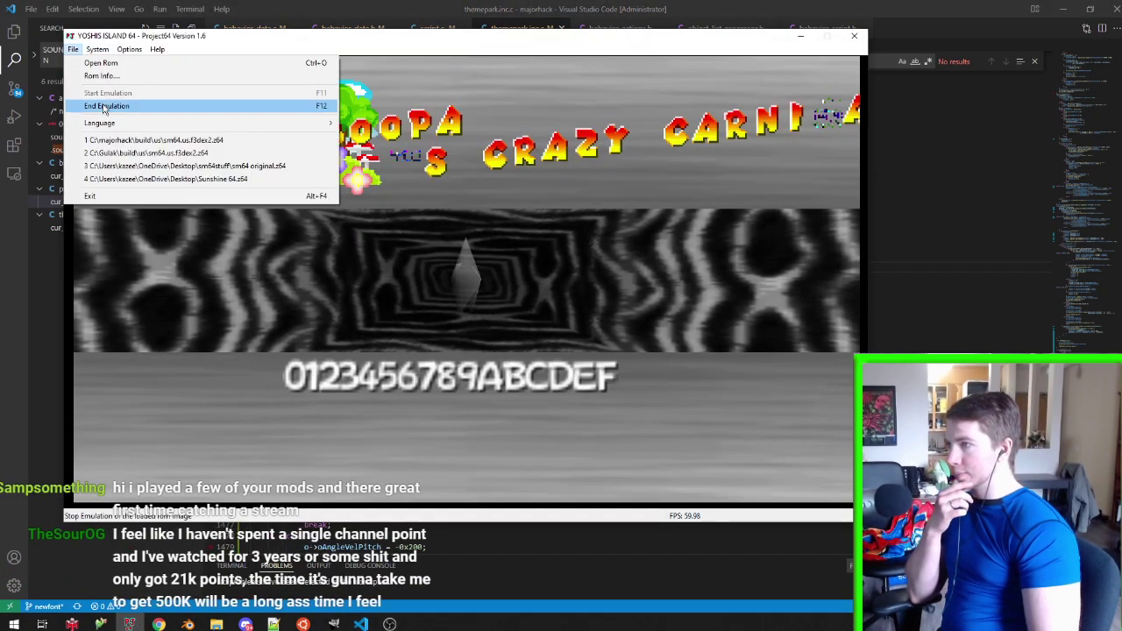
Restart the rebuilt ROM in Project64 and load the saved state at the mansion doorway
{"action": "left_click", "coordinate": [104, 106]}
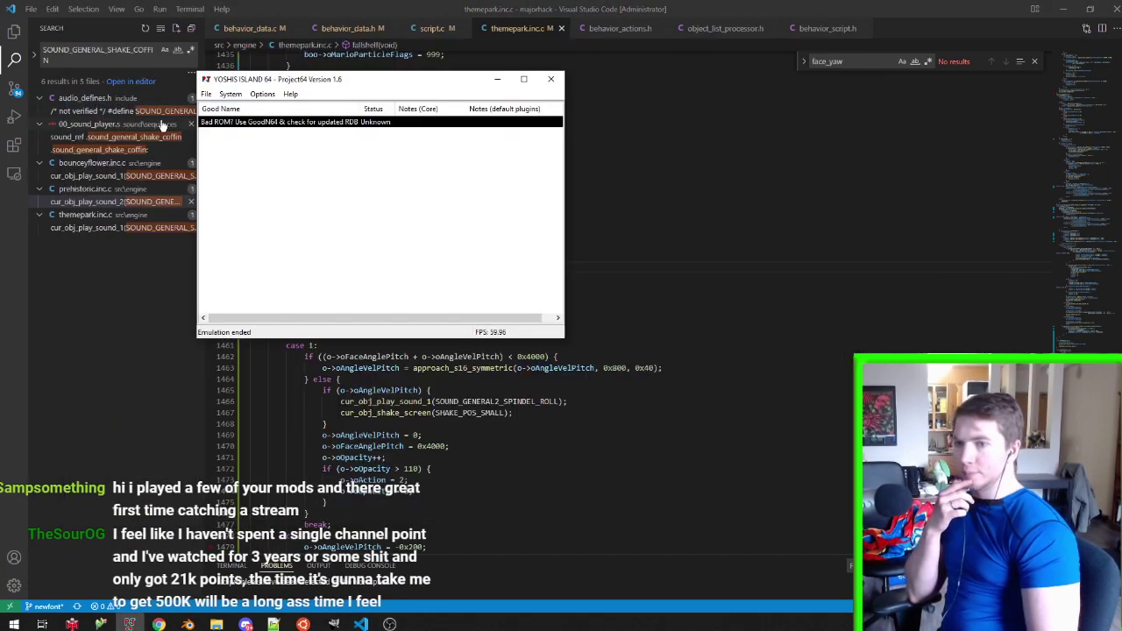
{"action": "double_click", "coordinate": [374, 127]}
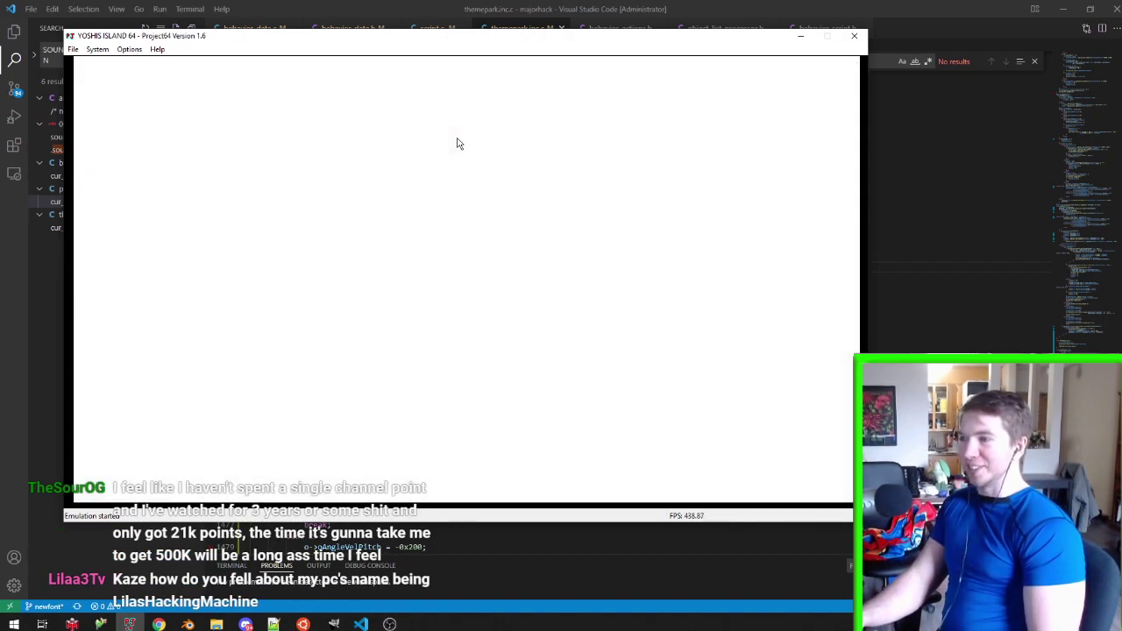
{"action": "key", "text": "F5"}
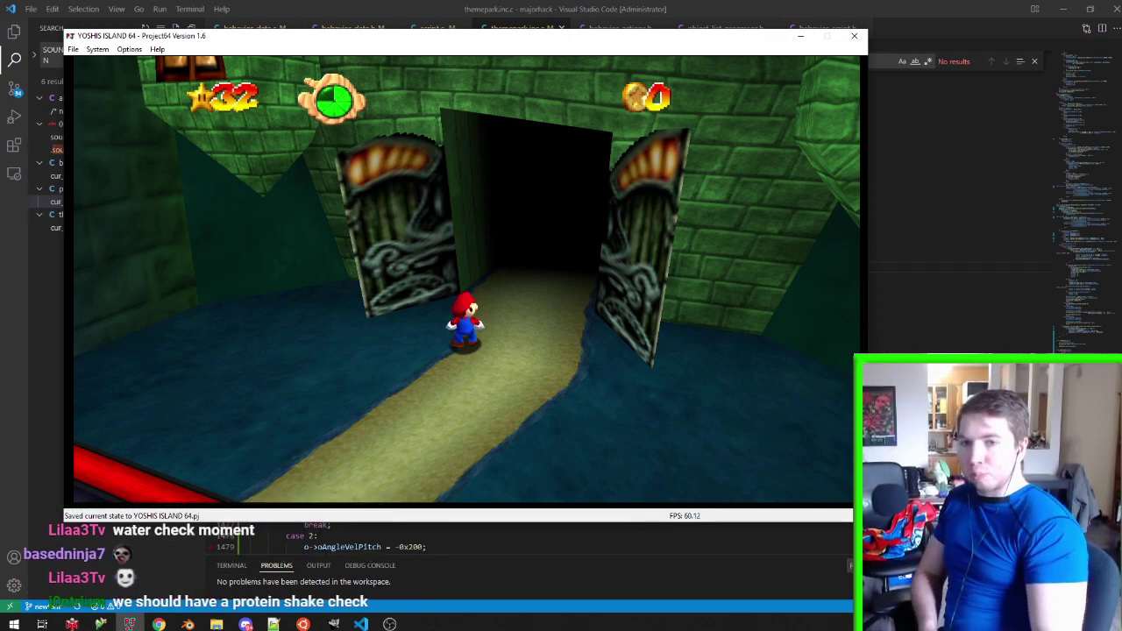
{"action": "key", "text": "alt+Tab"}
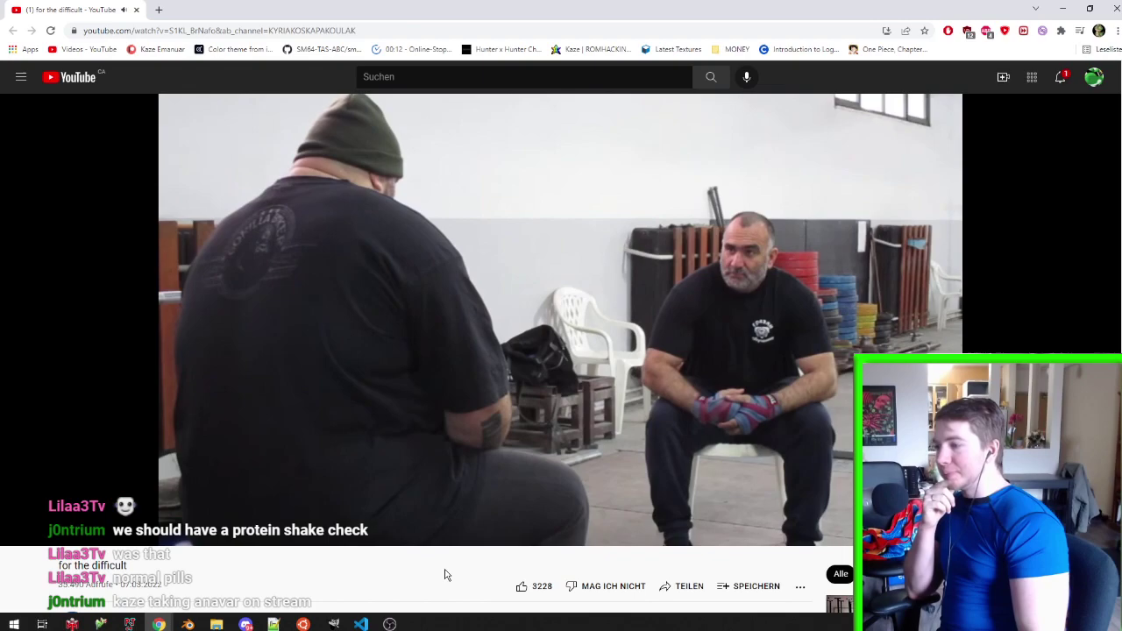
Skip the YouTube video almost to its end, then close Chrome
{"action": "left_click", "coordinate": [553, 518]}
{"action": "left_click_drag", "start_coordinate": [657, 520], "coordinate": [848, 518]}
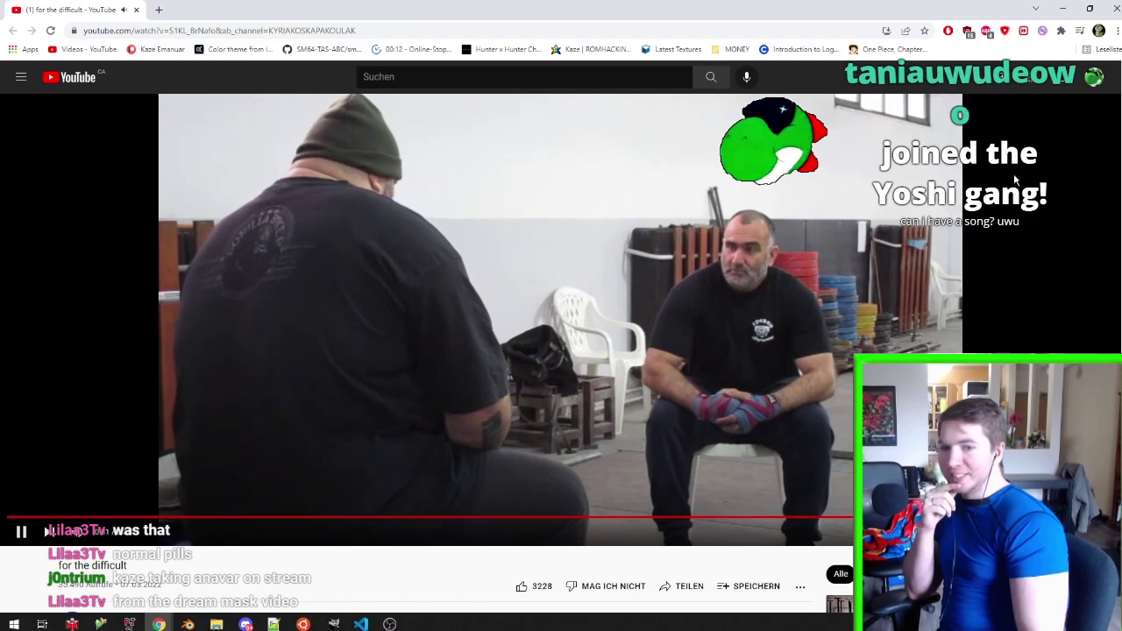
{"action": "left_click", "coordinate": [1112, 7]}
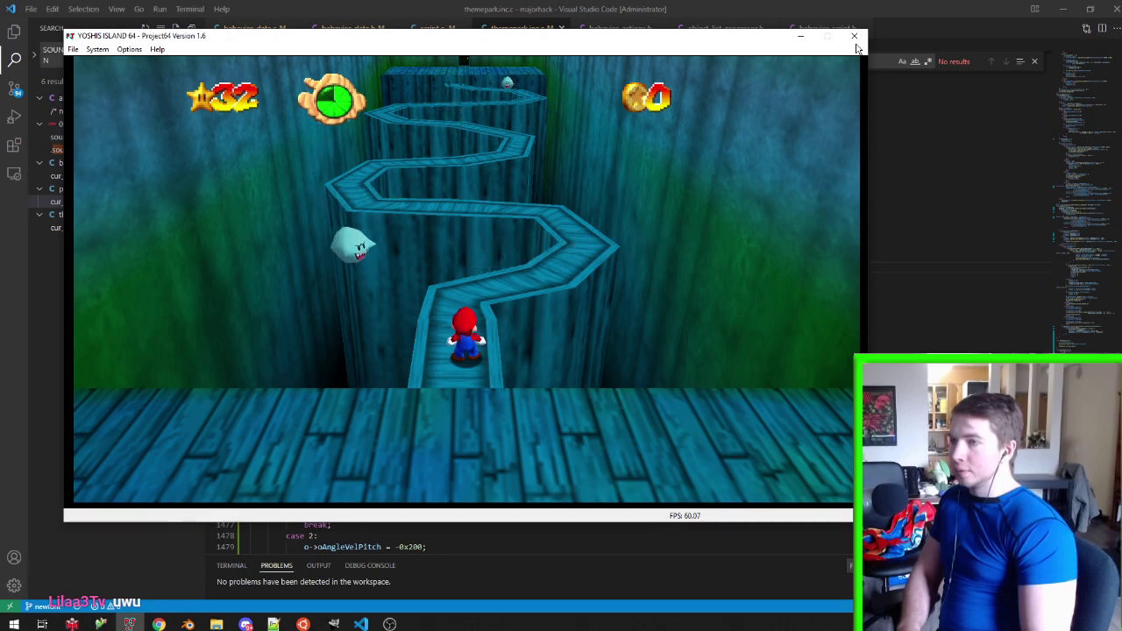
Close the game window and bring mansionBoo() near line 1414 into view above fallshelf()
{"action": "left_click", "coordinate": [854, 36]}
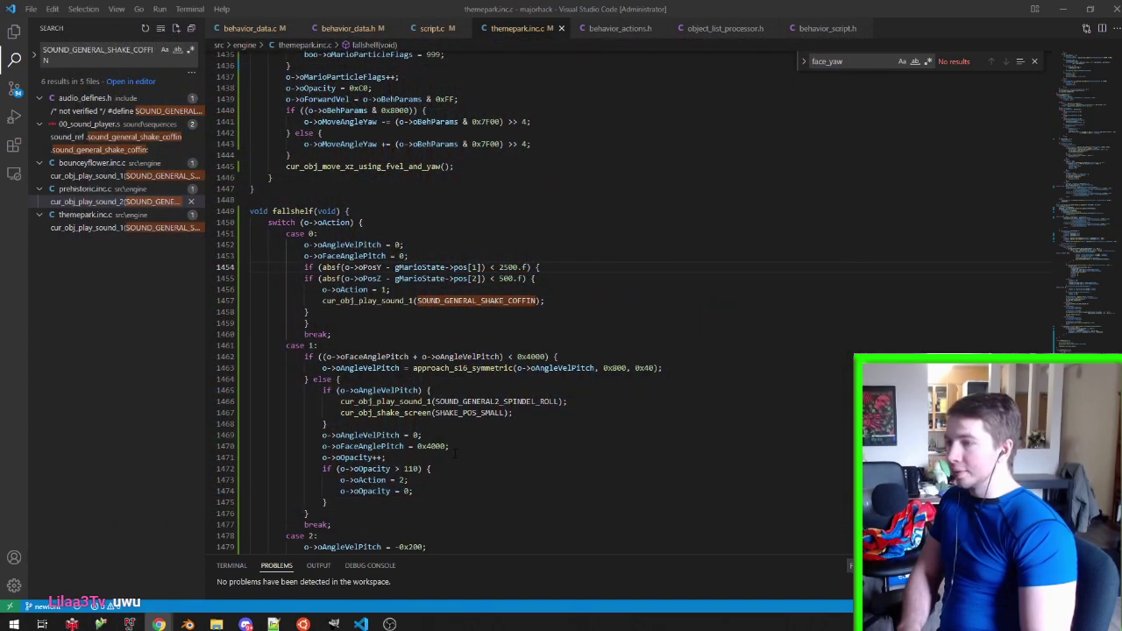
{"action": "scroll", "coordinate": [646, 357], "scroll_direction": "down", "scroll_amount": 2}
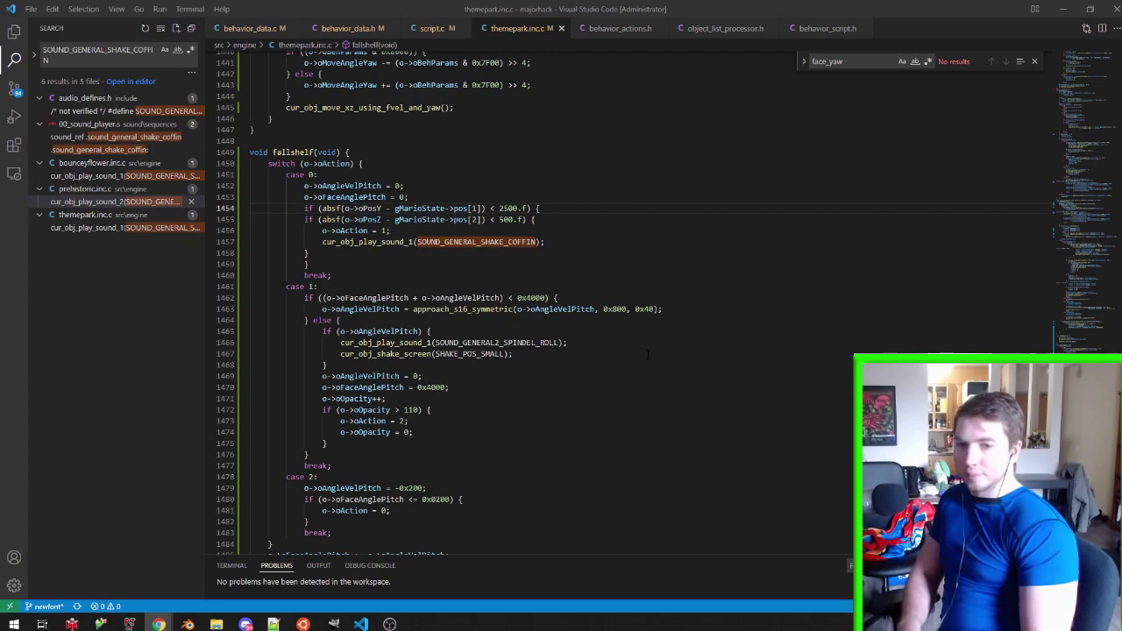
{"action": "scroll", "coordinate": [647, 354], "scroll_direction": "down", "scroll_amount": 1}
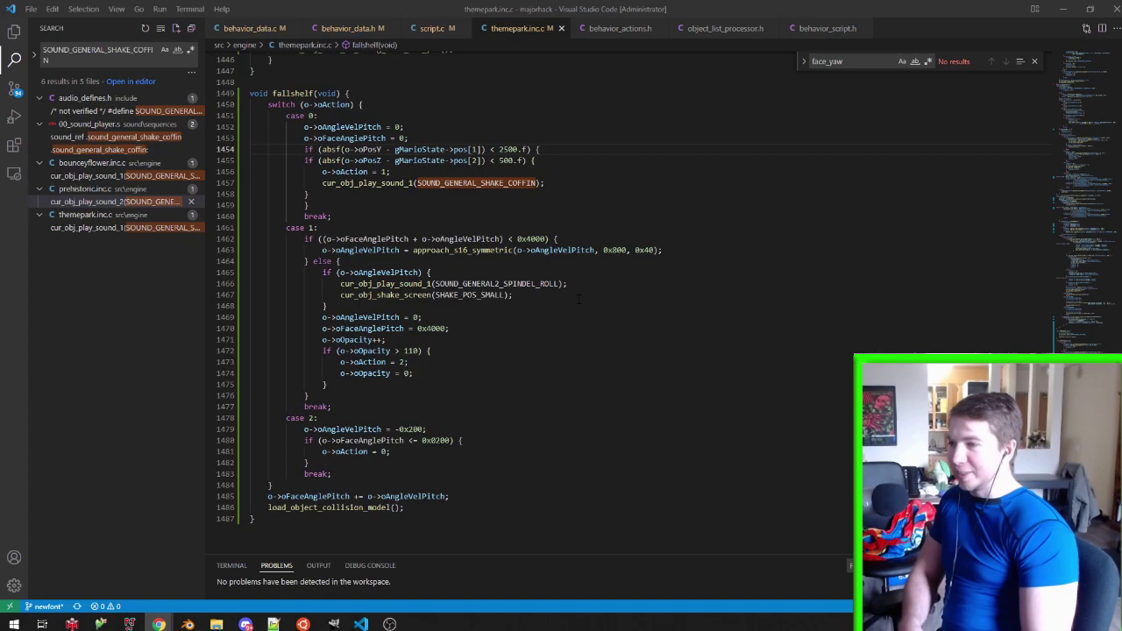
{"action": "scroll", "coordinate": [584, 363], "scroll_direction": "down", "scroll_amount": 2}
{"action": "scroll", "coordinate": [584, 362], "scroll_direction": "up", "scroll_amount": 2}
{"action": "scroll", "coordinate": [585, 363], "scroll_direction": "up", "scroll_amount": 5}
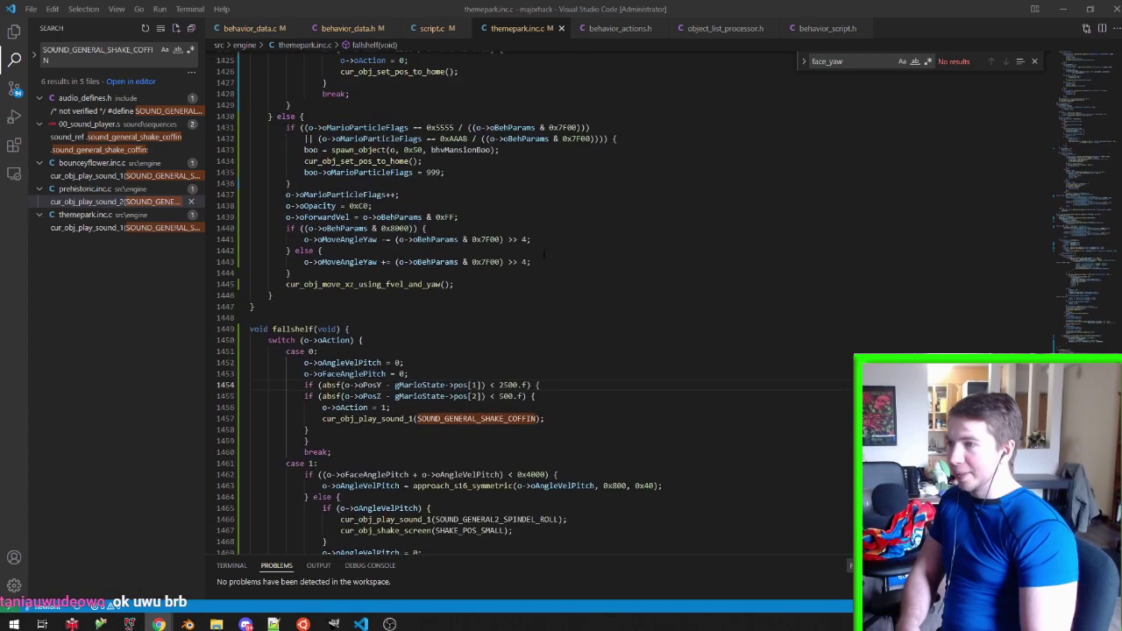
{"action": "scroll", "coordinate": [585, 363], "scroll_direction": "up", "scroll_amount": 2}
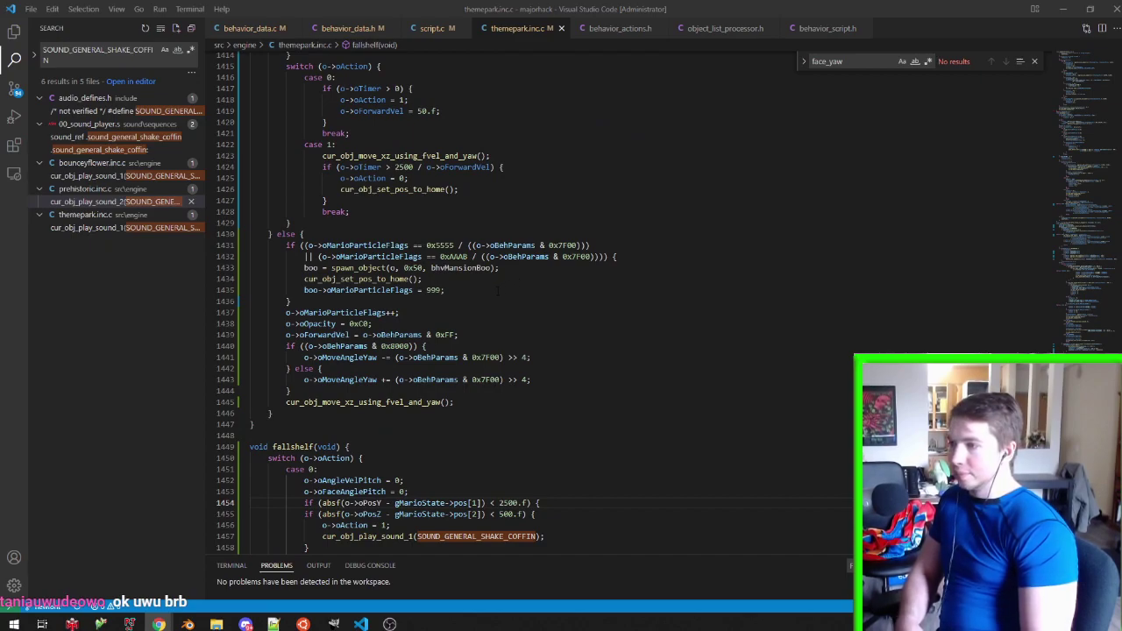
Add 'boo->oBehParams = o->oBehParams;' on a new line after the Boo spawn_object call
{"action": "left_click", "coordinate": [518, 269]}
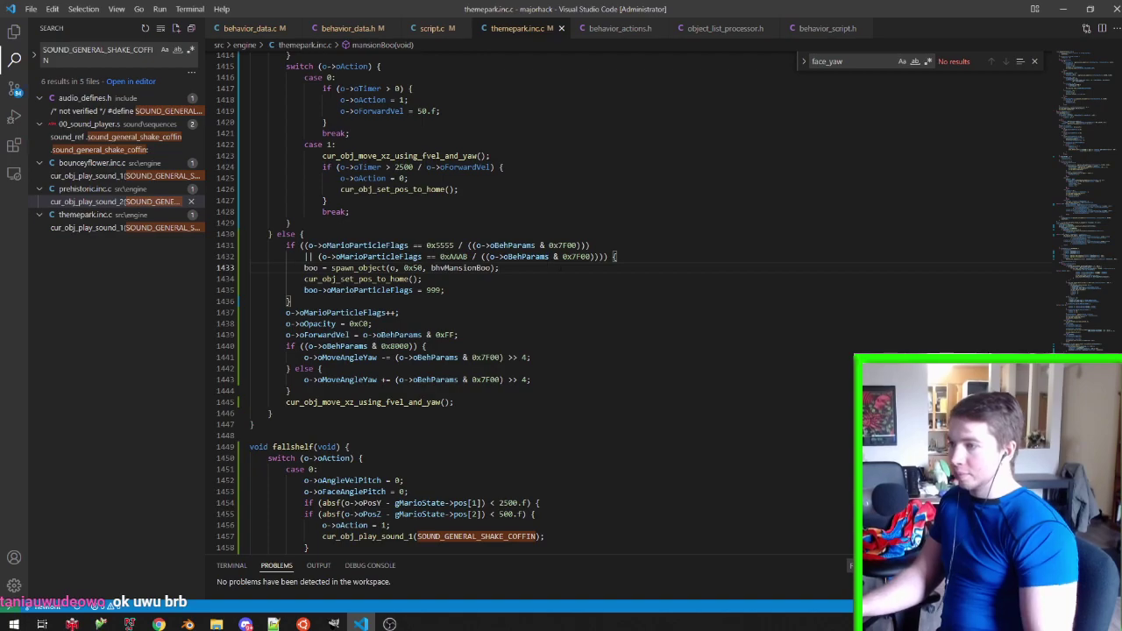
{"action": "key", "text": "Return"}
{"action": "type", "text": "boo->"}
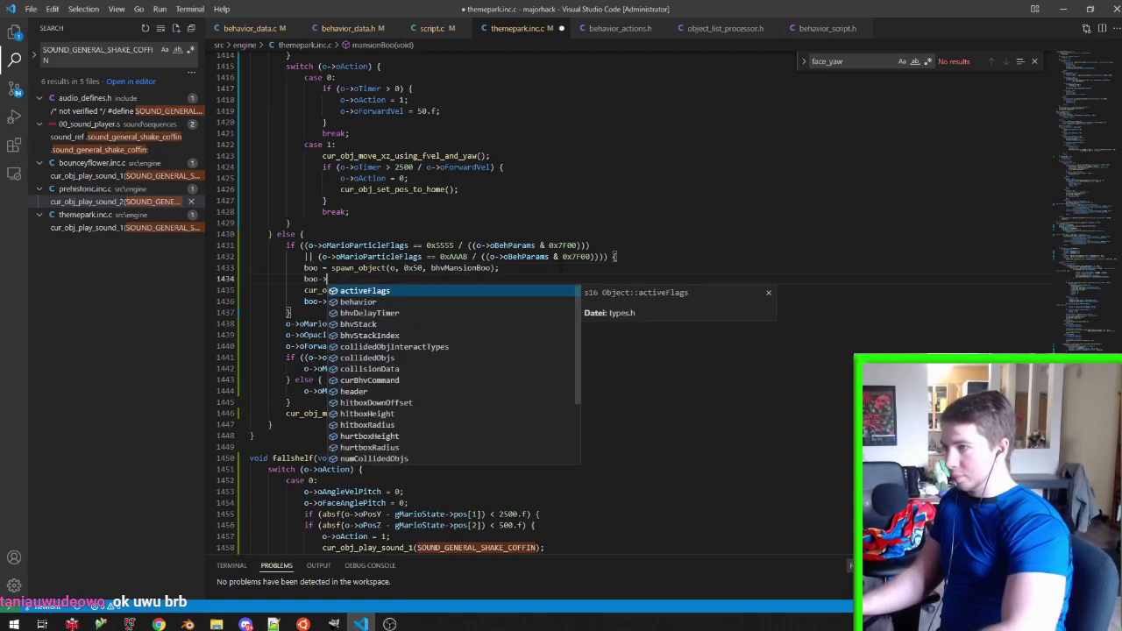
{"action": "type", "text": "oBehParams ="}
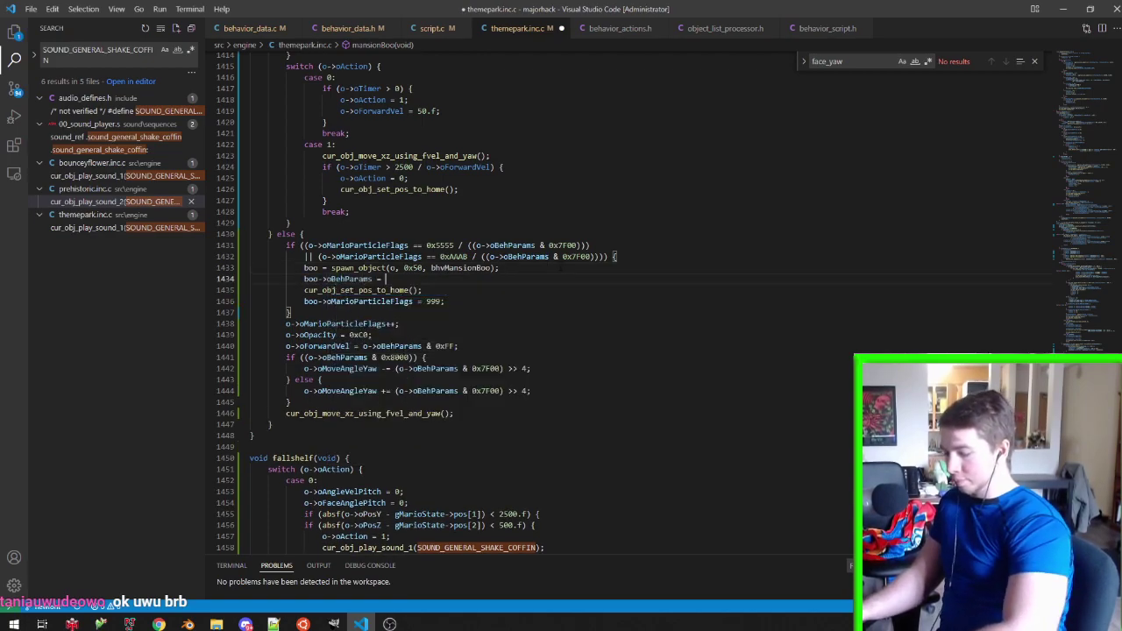
{"action": "type", "text": " o->oBehParams;"}
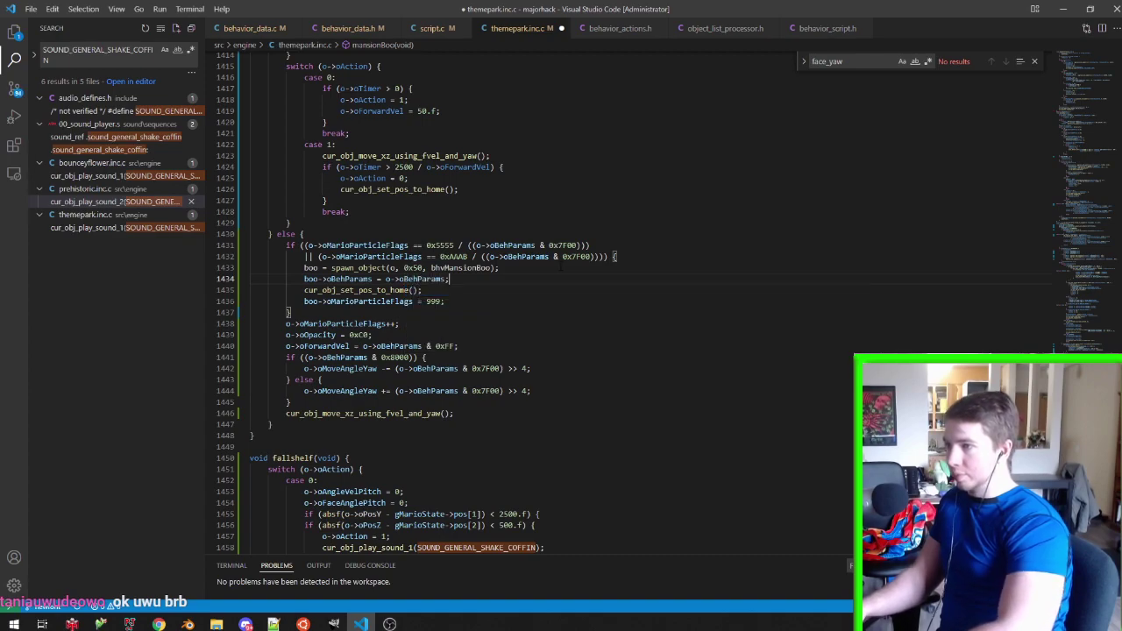
{"action": "left_click", "coordinate": [303, 624]}
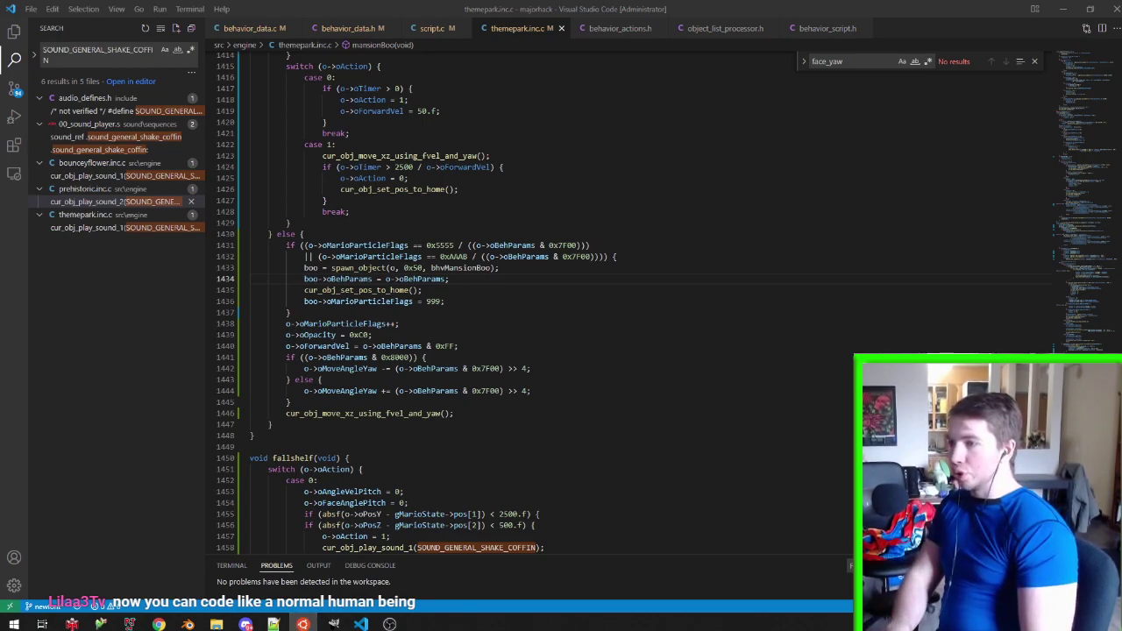
{"action": "left_click", "coordinate": [576, 246]}
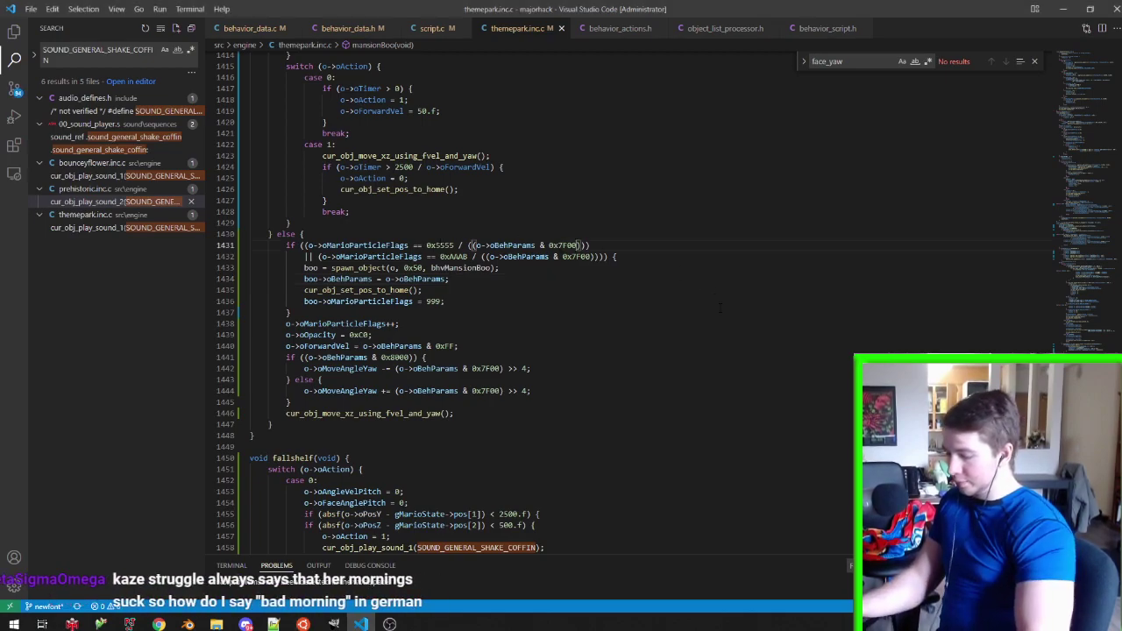
Append >>4 to both (o->oBehParams & 0x7F00) terms, balance the parentheses, and save
{"action": "type", "text": ">>"}
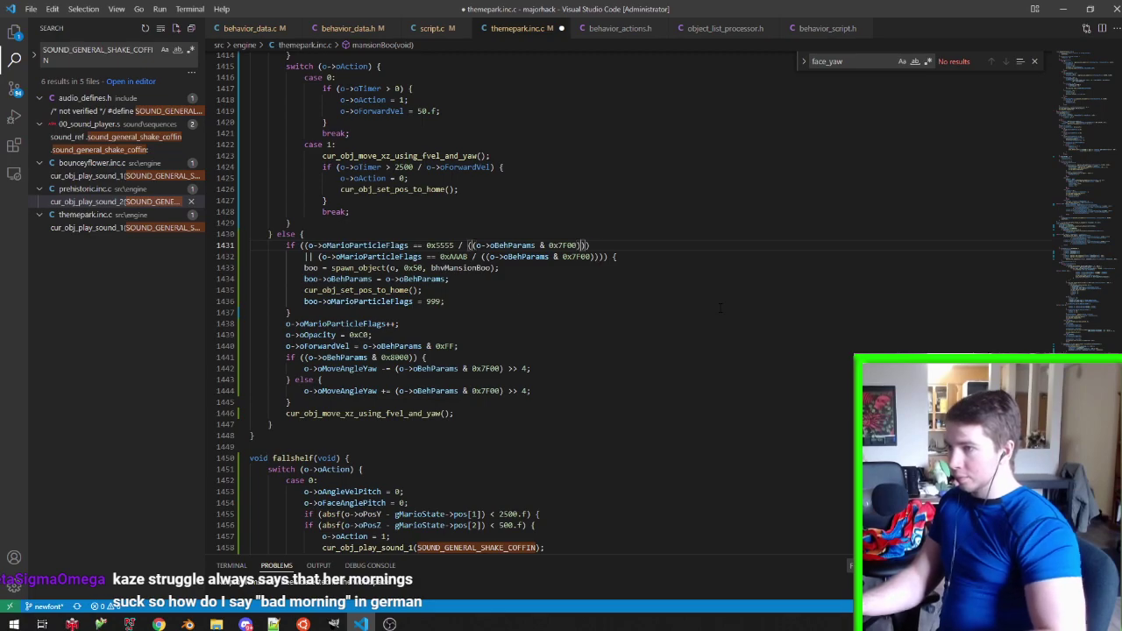
{"action": "type", "text": ">>4"}
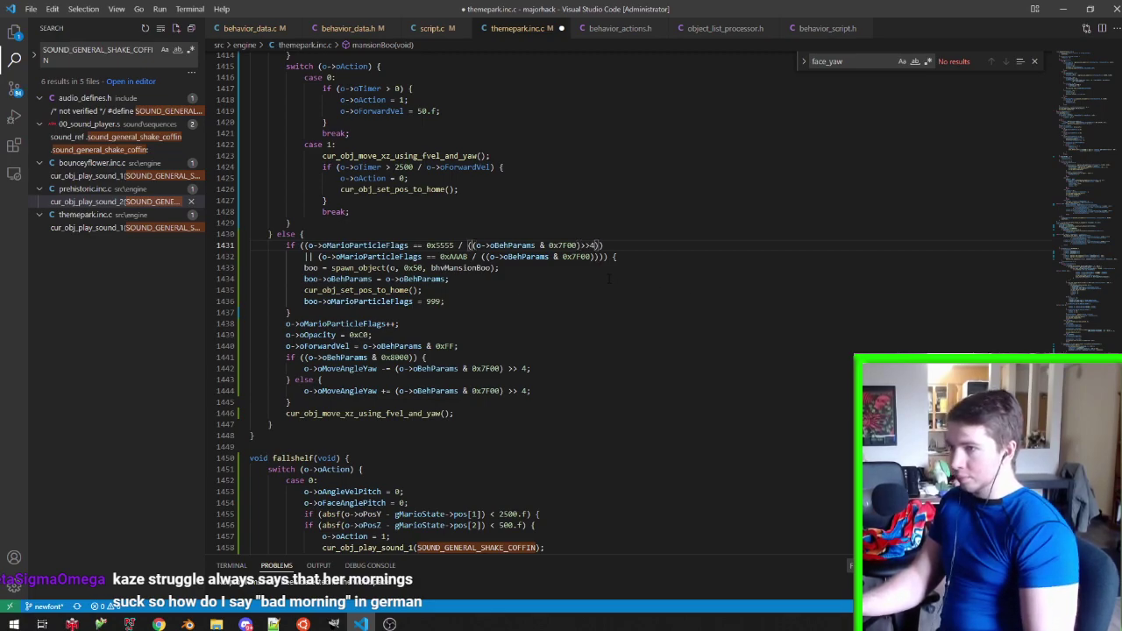
{"action": "left_click", "coordinate": [594, 256]}
{"action": "type", "text": ">>4"}
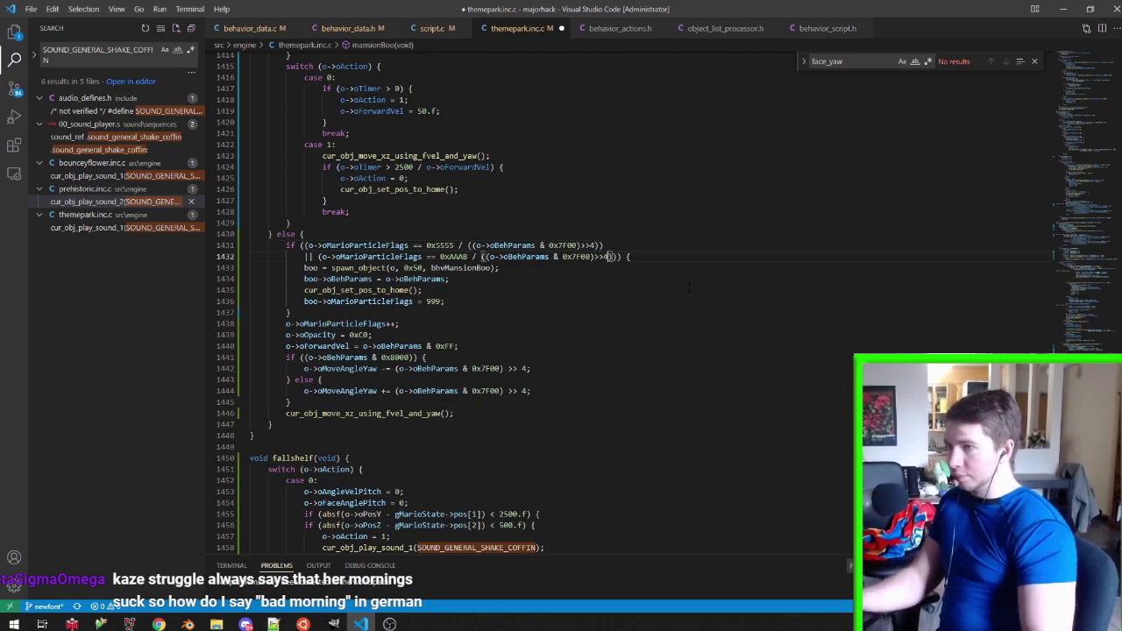
{"action": "key", "text": "ctrl+s"}
{"action": "type", "text": ")"}
{"action": "key", "text": "ctrl+s"}
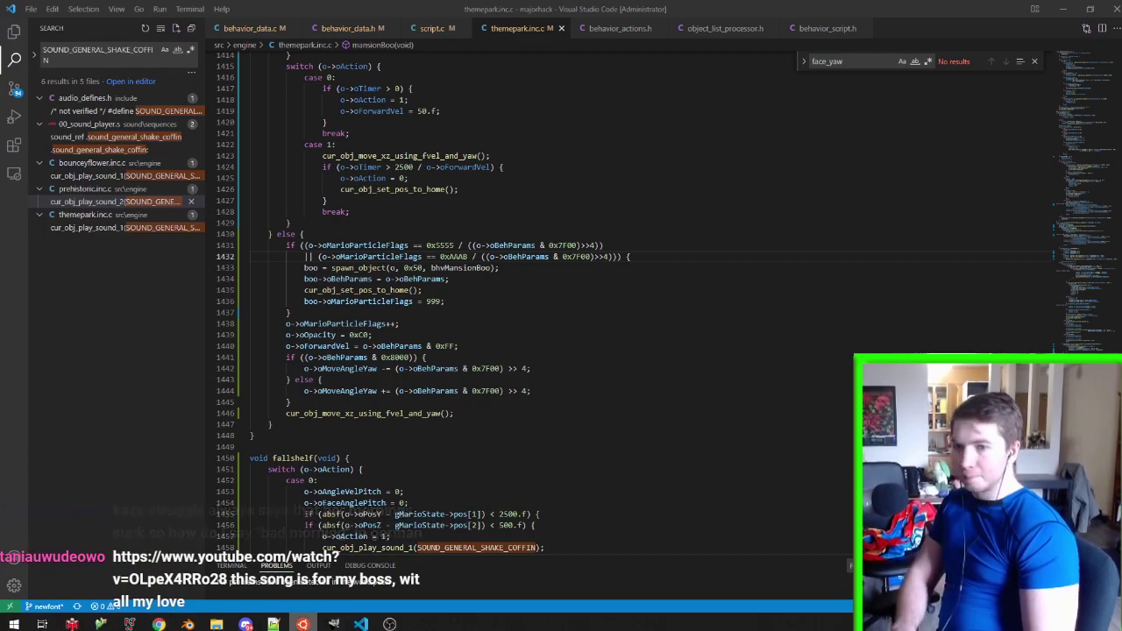
{"action": "left_click", "coordinate": [130, 623]}
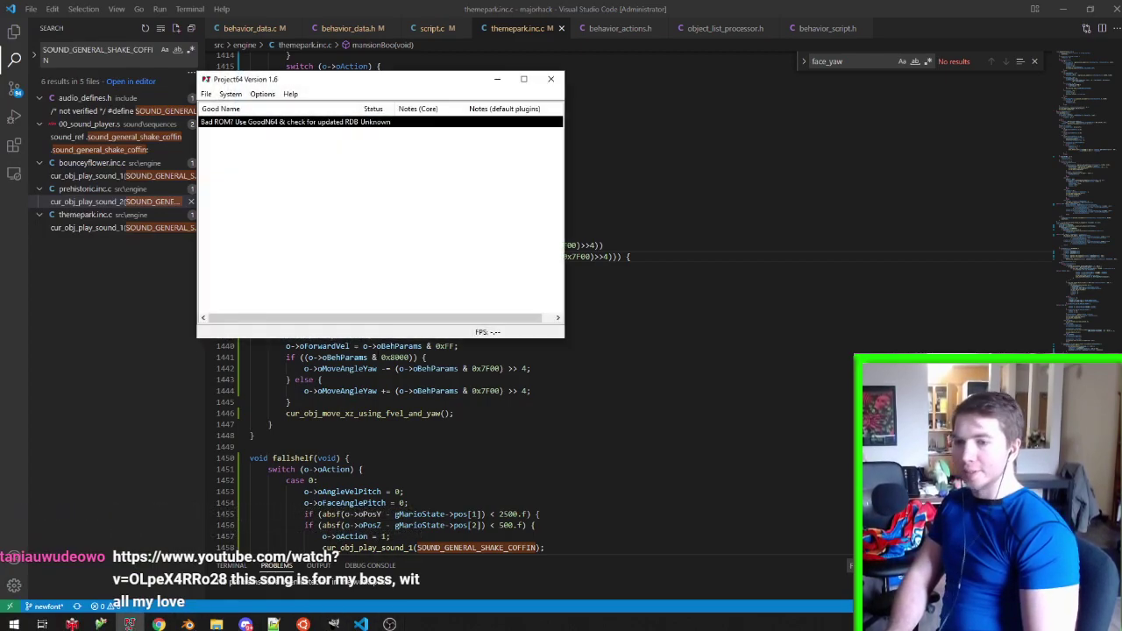
Relaunch the rebuilt ROM and load the saved state in the theme park level
{"action": "double_click", "coordinate": [279, 127]}
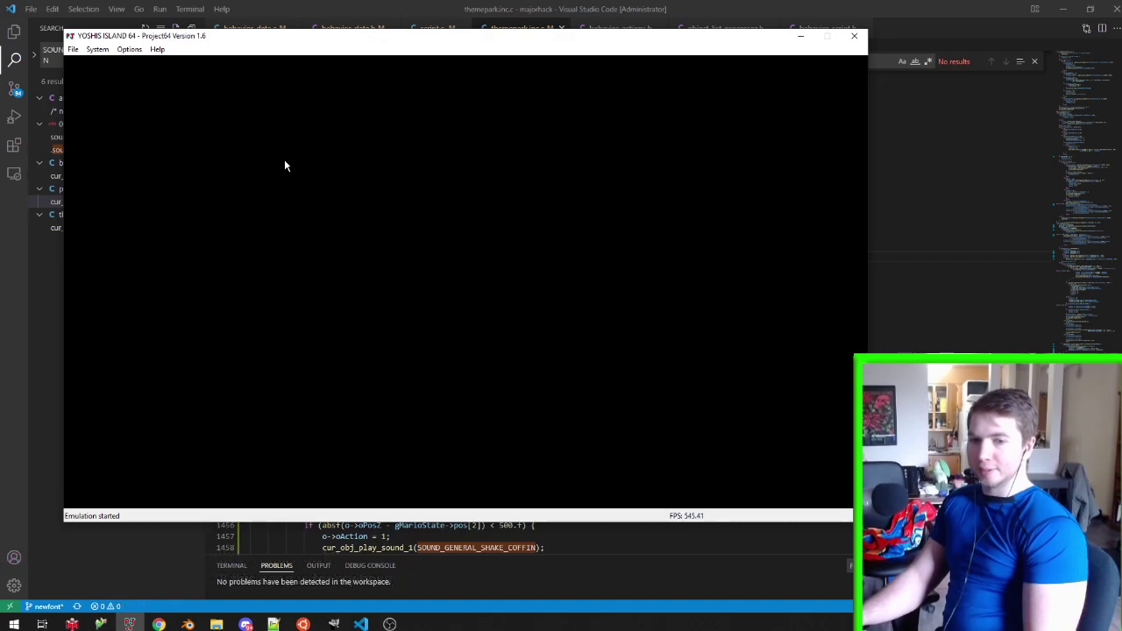
{"action": "key", "text": "F5"}
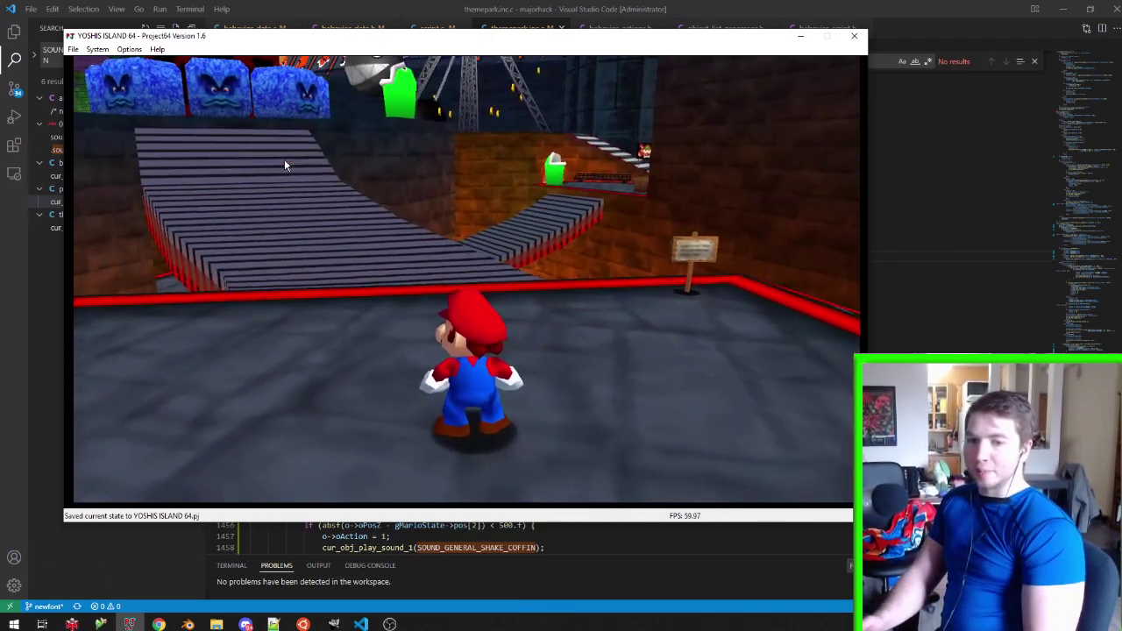
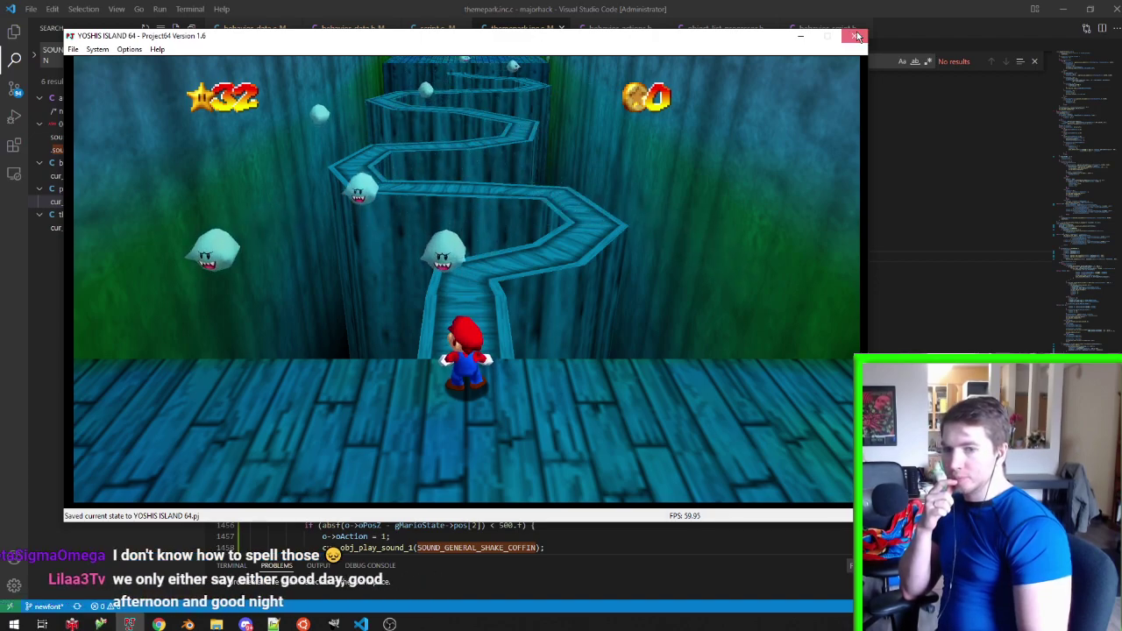
Close the Project64 emulator to return to themepark.inc.c in VS Code
{"action": "left_click", "coordinate": [857, 35]}
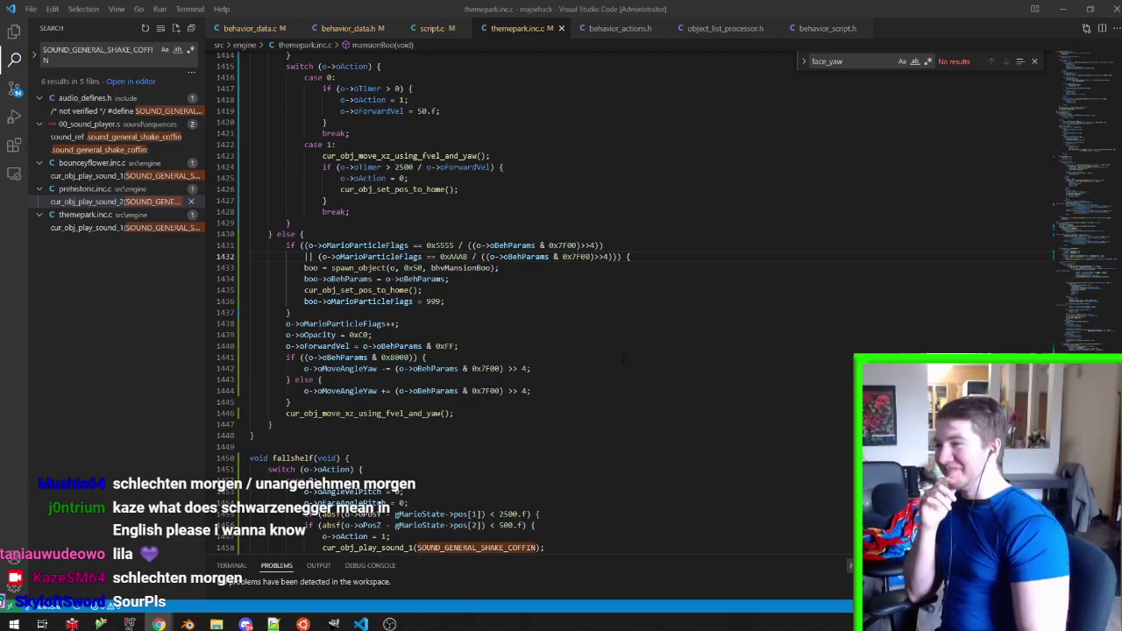
{"action": "left_click", "coordinate": [551, 304]}
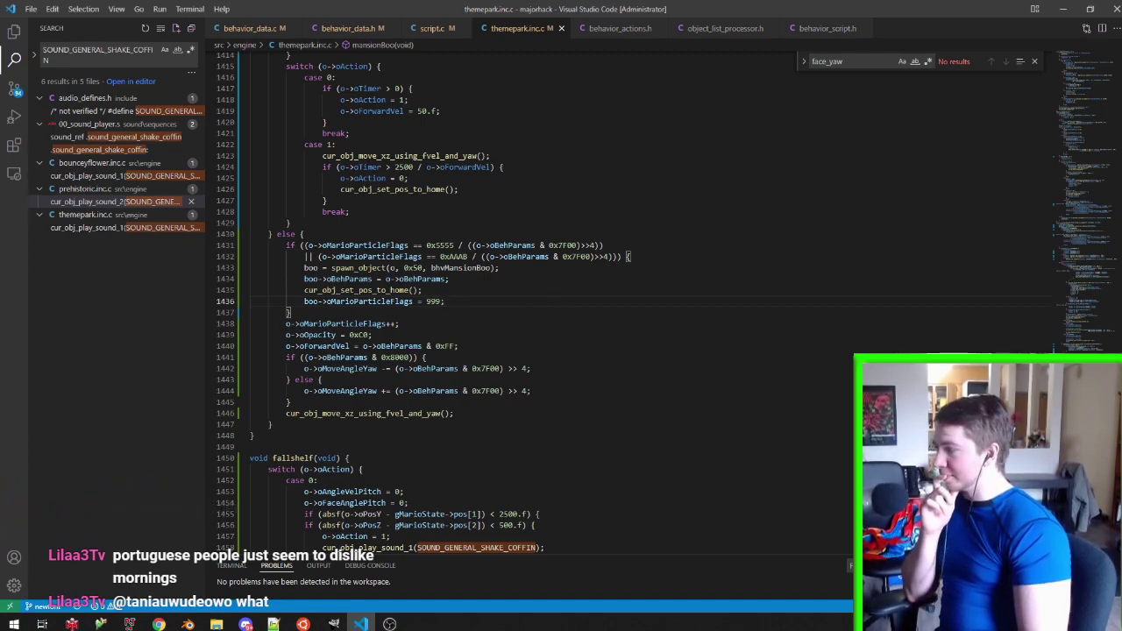
{"action": "key", "text": "alt+Tab"}
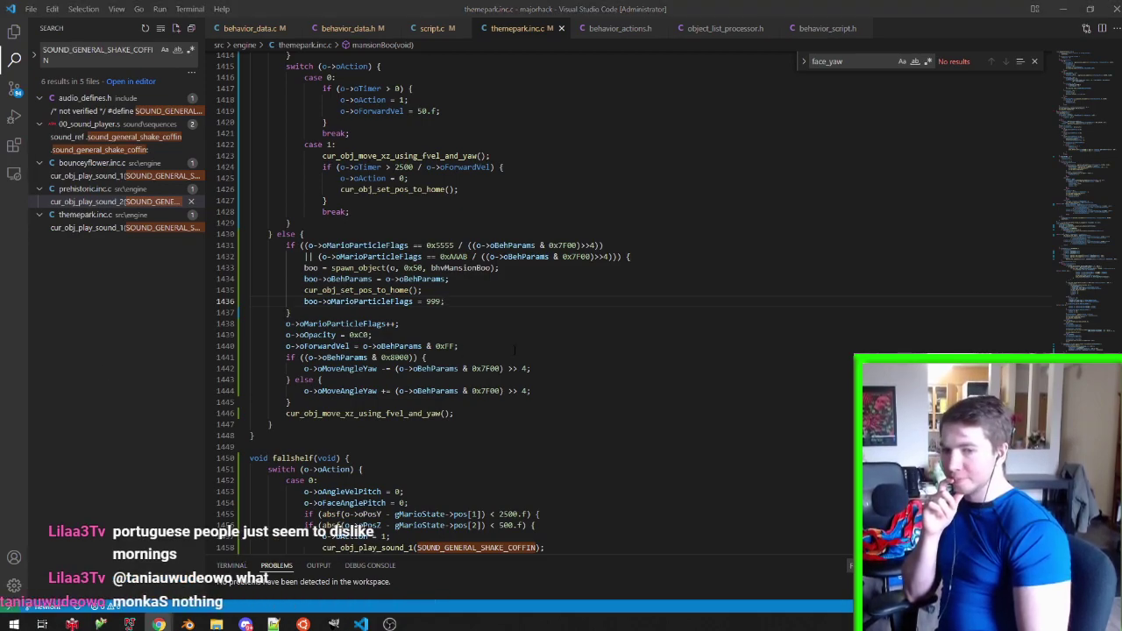
{"action": "left_click", "coordinate": [587, 346]}
{"action": "double_click", "coordinate": [412, 346]}
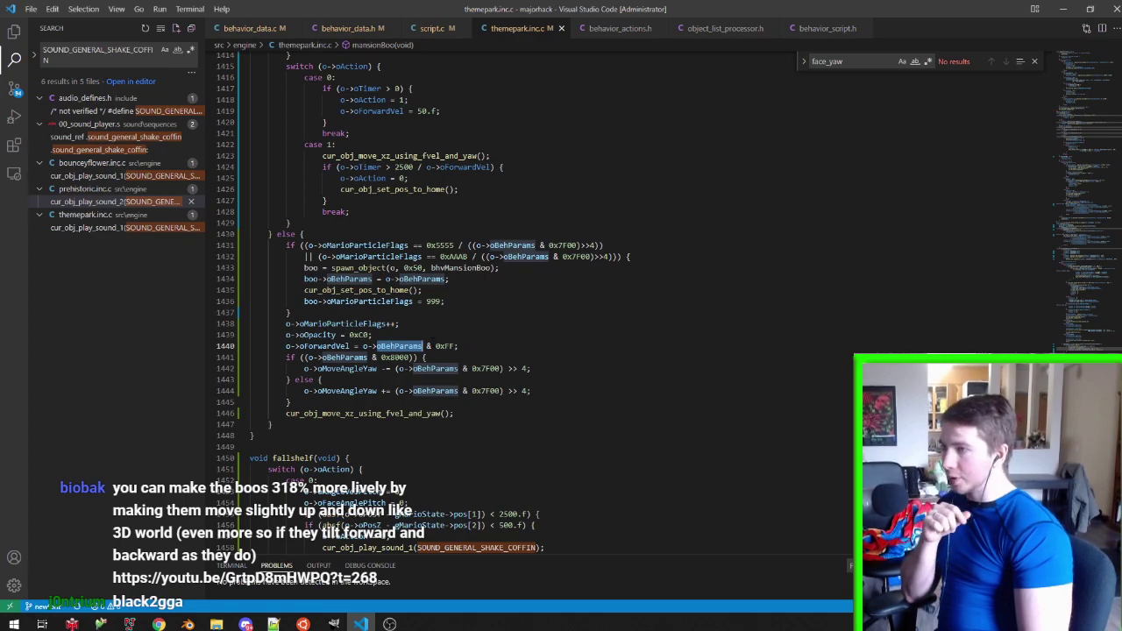
{"action": "scroll", "coordinate": [425, 347], "scroll_direction": "down", "scroll_amount": 2}
{"action": "left_click", "coordinate": [356, 366]}
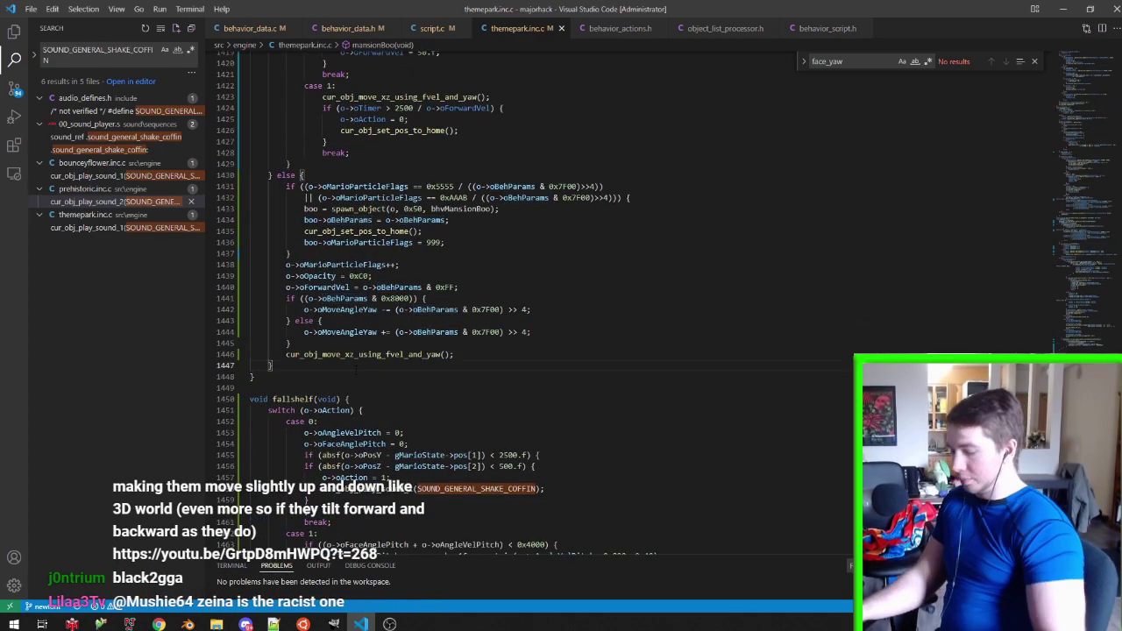
Add o->oPosY += sins(o->oMarioPoleUnk108) * 4.f; at the end of mansionBoo
{"action": "key", "text": "Return"}
{"action": "type", "text": "c"}
{"action": "type", "text": "oPosY"}
{"action": "type", "text": " += sins(o->"}
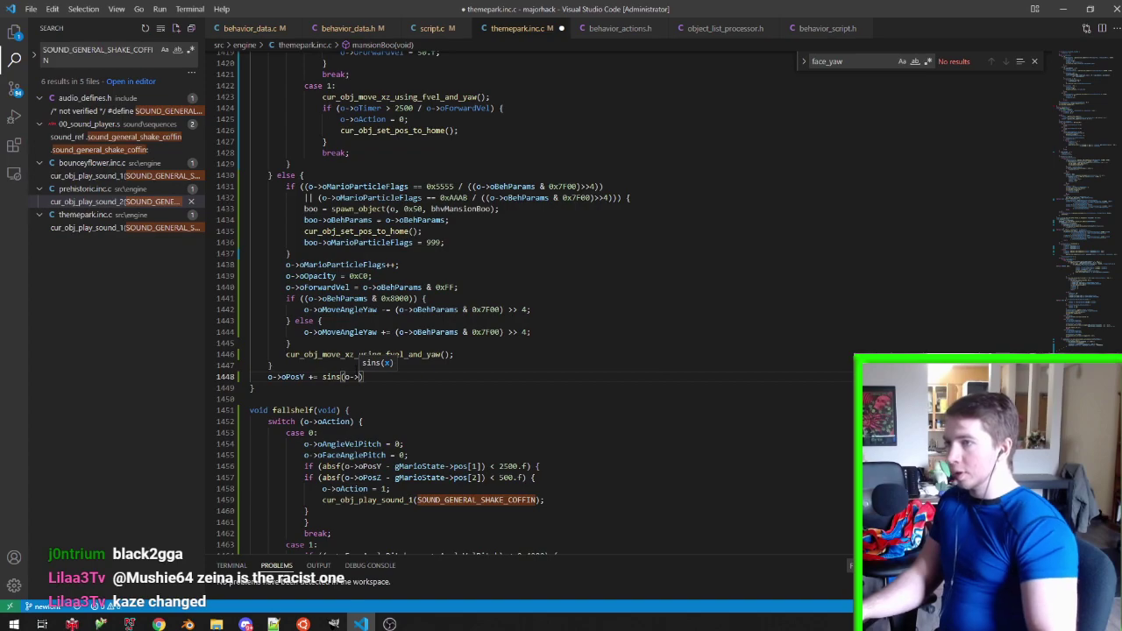
{"action": "key", "text": "ctrl+s"}
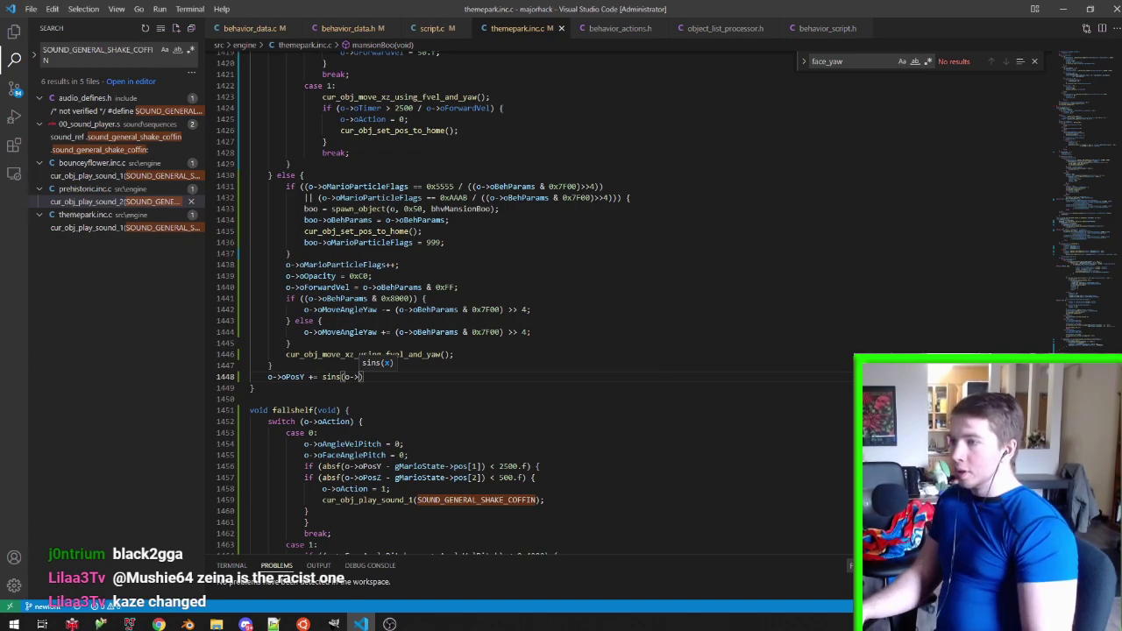
{"action": "left_click", "coordinate": [381, 200], "text": "ctrl"}
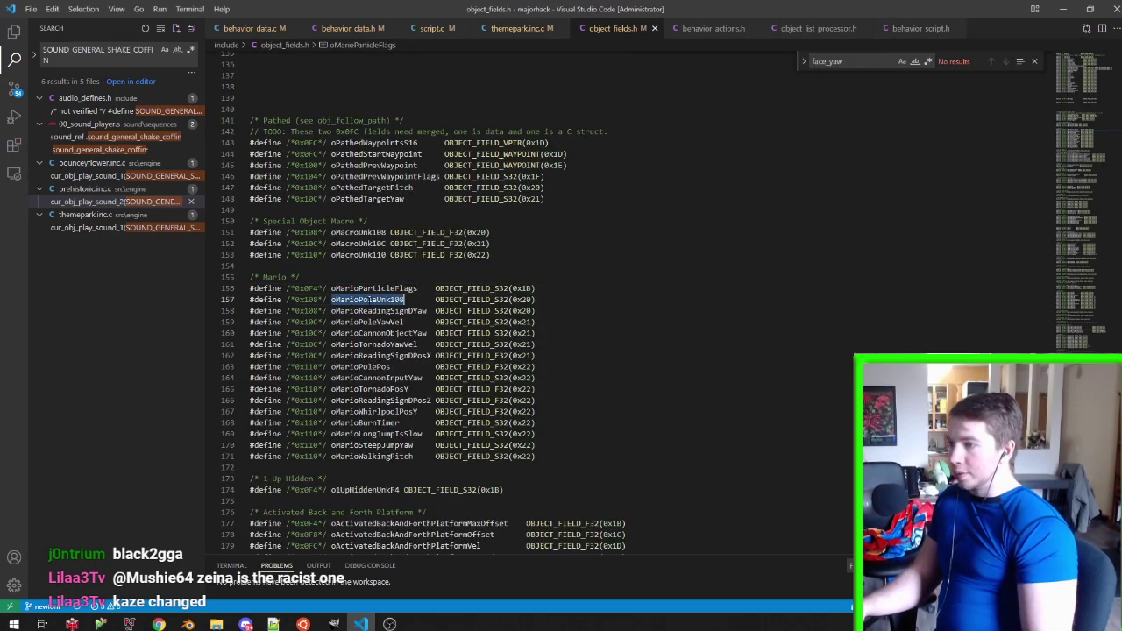
{"action": "key", "text": "alt+Left"}
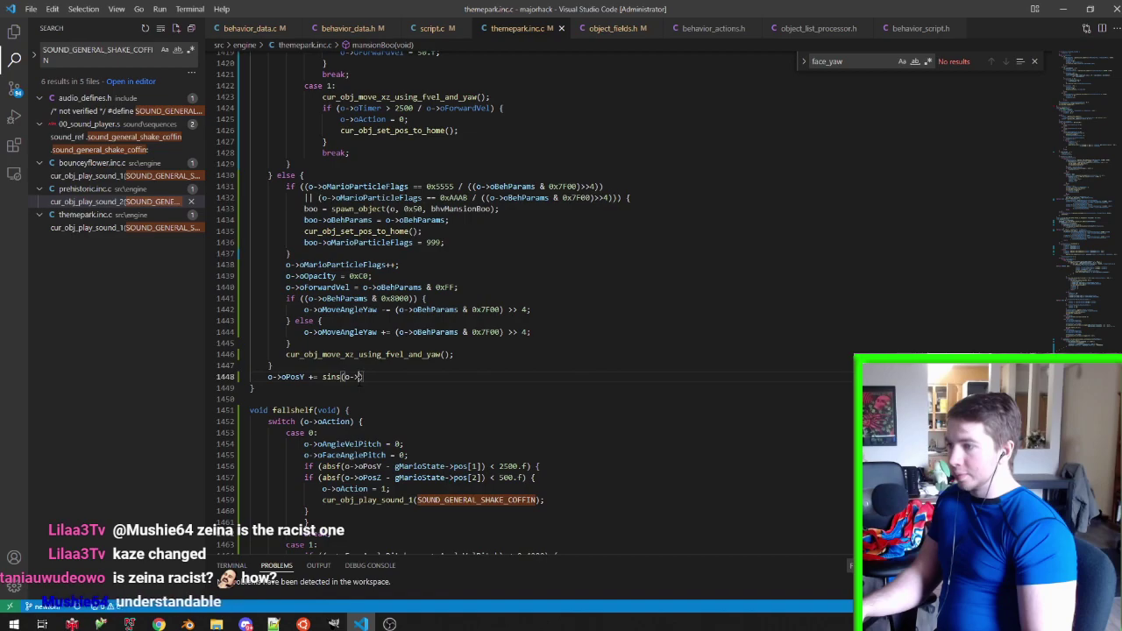
{"action": "type", "text": "oMarioPoleUnk108) * 4.f"}
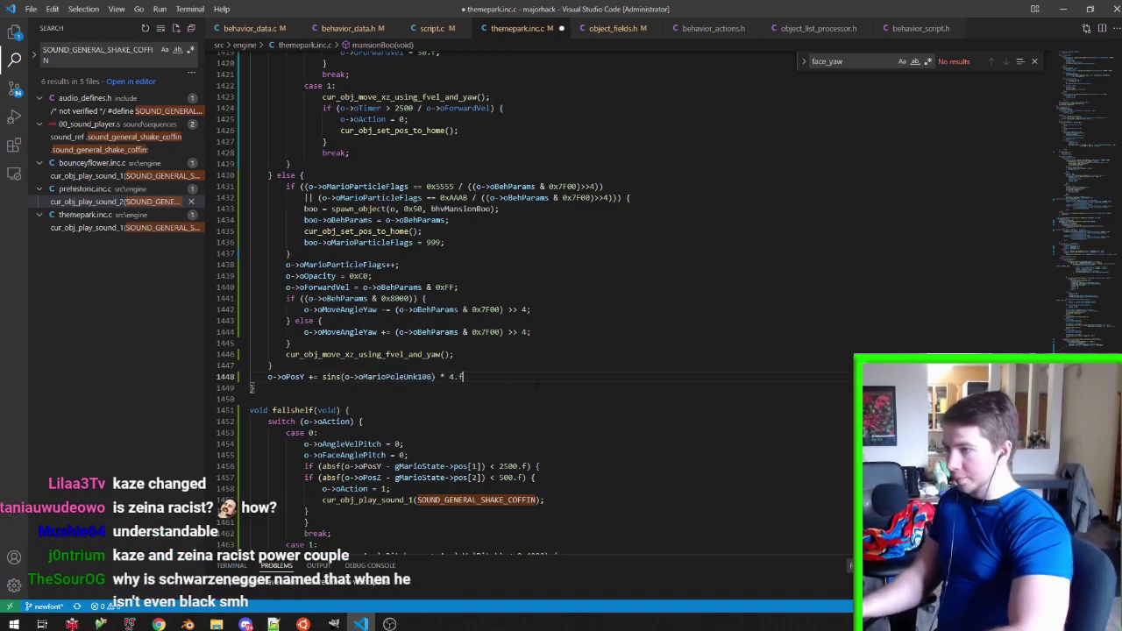
{"action": "type", "text": ";"}
Above it, seed oMarioPoleUnk108 with random_u16() when zero, and save the file
{"action": "key", "text": "ctrl+shift+Return"}
{"action": "type", "text": "if ((o->"}
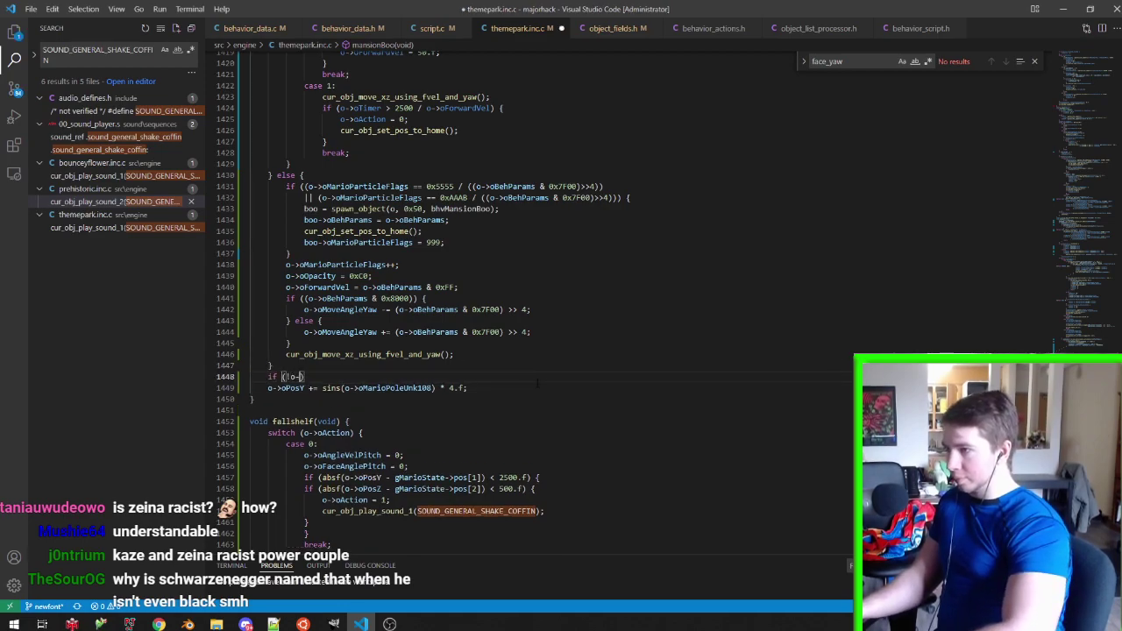
{"action": "type", "text": ">oMarioPoleUnk108){"}
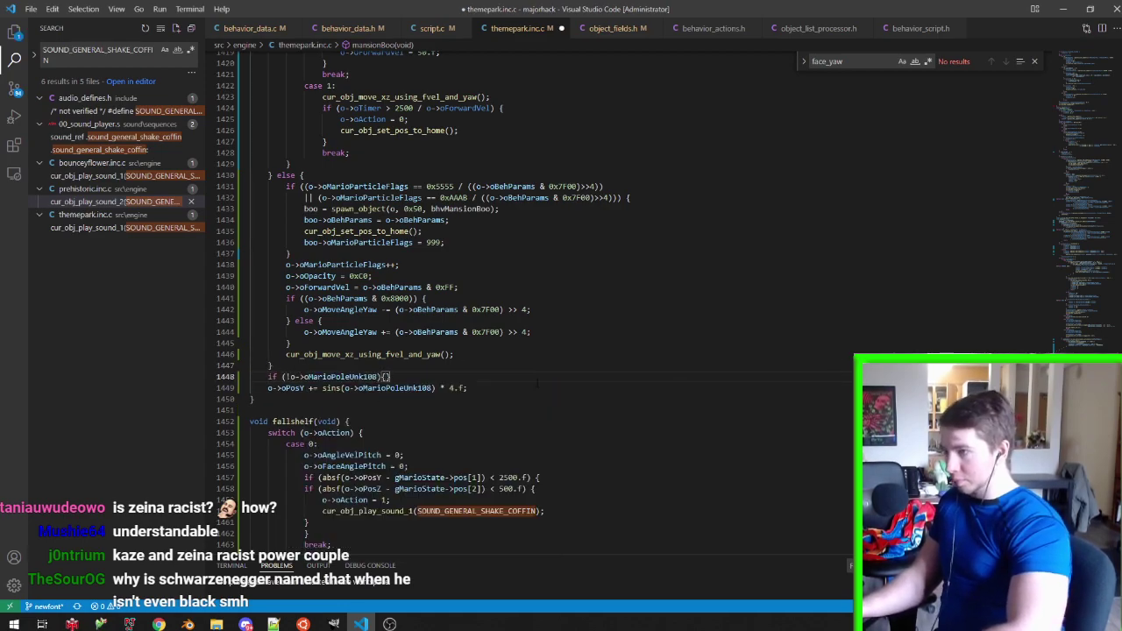
{"action": "key", "text": "Return"}
{"action": "type", "text": "o->"}
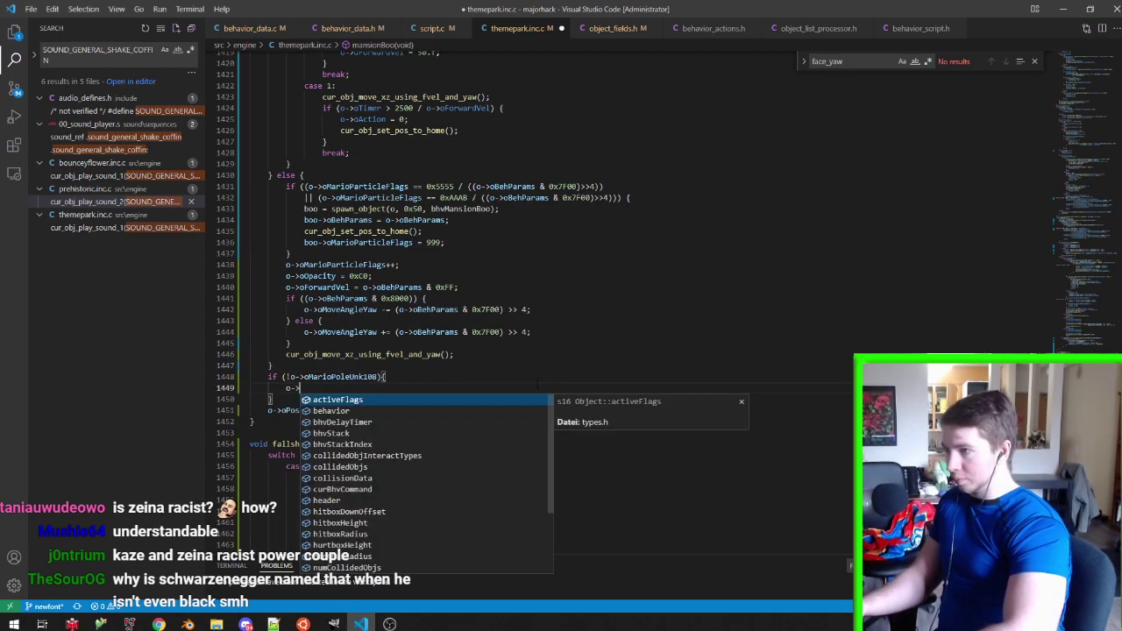
{"action": "type", "text": "oMarioPoleUnk108 = random_u16()"}
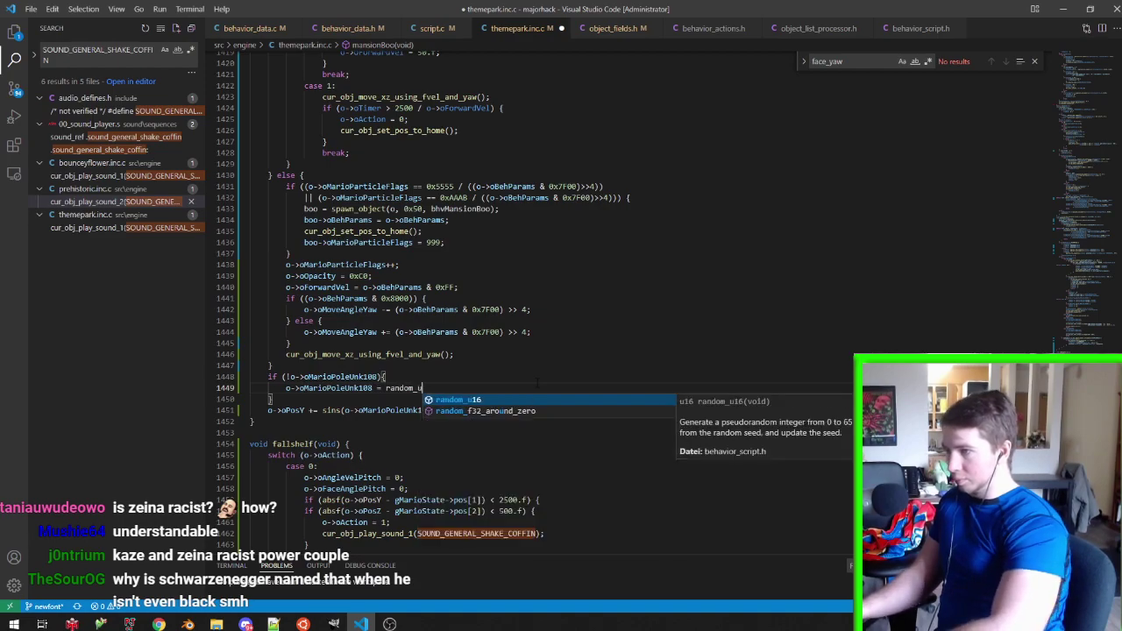
{"action": "type", "text": ";"}
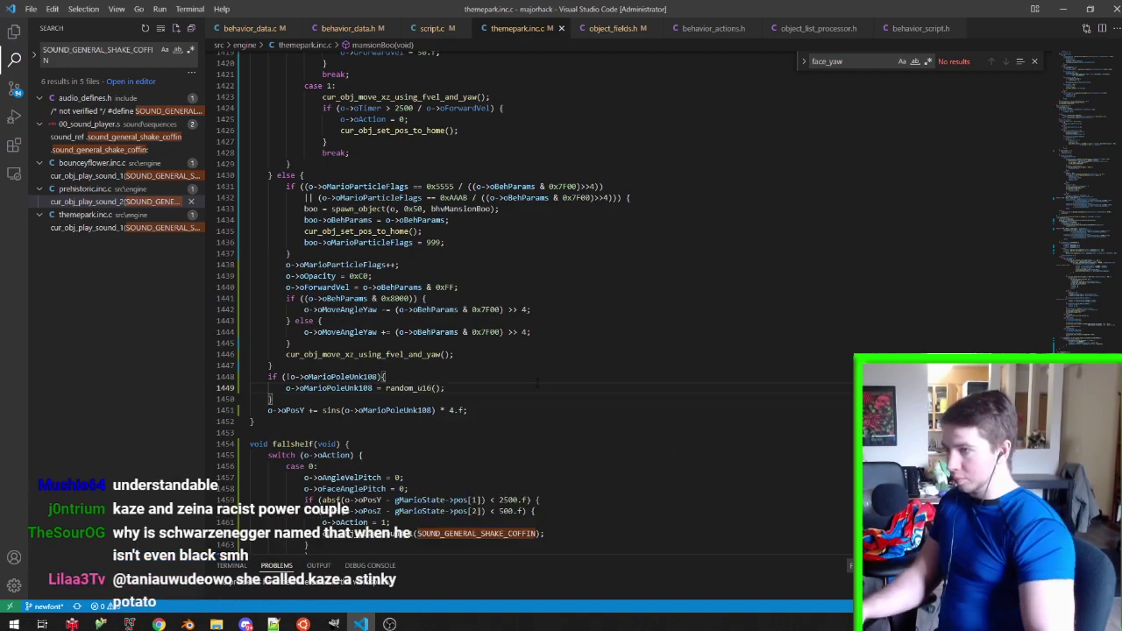
{"action": "key", "text": "ctrl+s"}
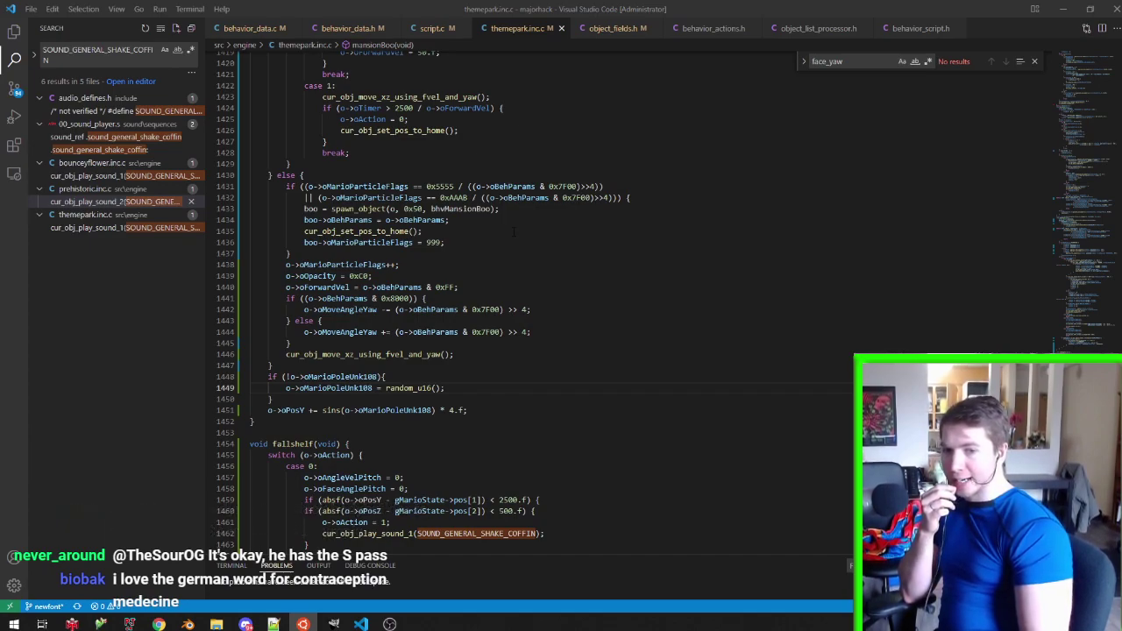
Look up the oMarioPoleUnk108 definition and nearby fields such as oMarioPoleYawVel
{"action": "scroll", "coordinate": [530, 232], "scroll_direction": "up", "scroll_amount": 2}
{"action": "scroll", "coordinate": [544, 234], "scroll_direction": "up", "scroll_amount": 1}
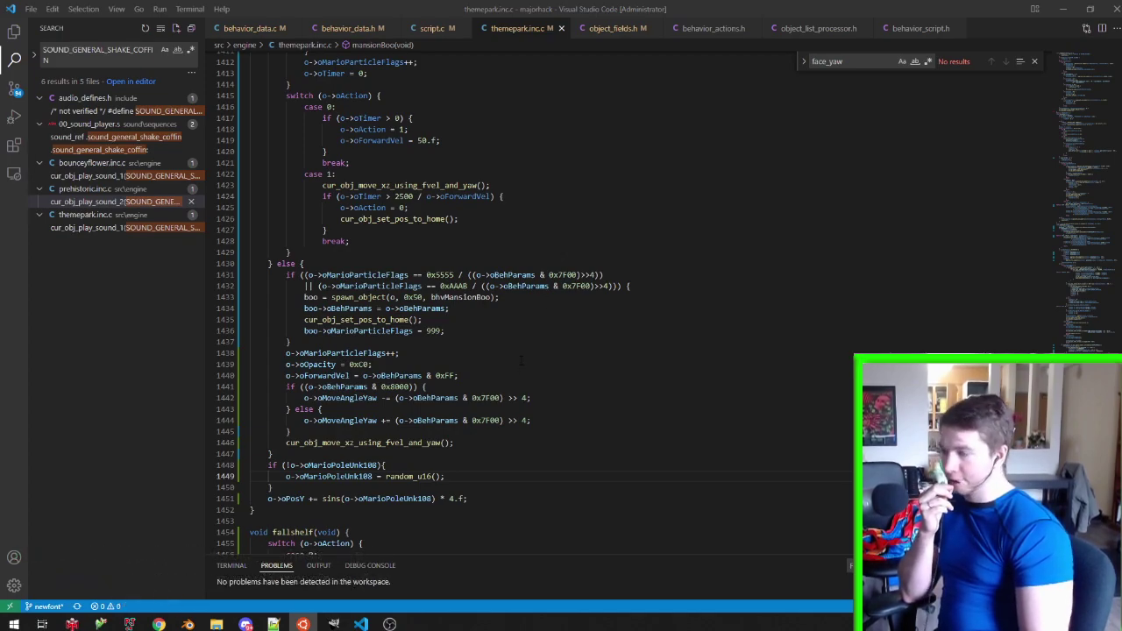
{"action": "scroll", "coordinate": [520, 359], "scroll_direction": "up", "scroll_amount": 3}
{"action": "scroll", "coordinate": [526, 350], "scroll_direction": "up", "scroll_amount": 1}
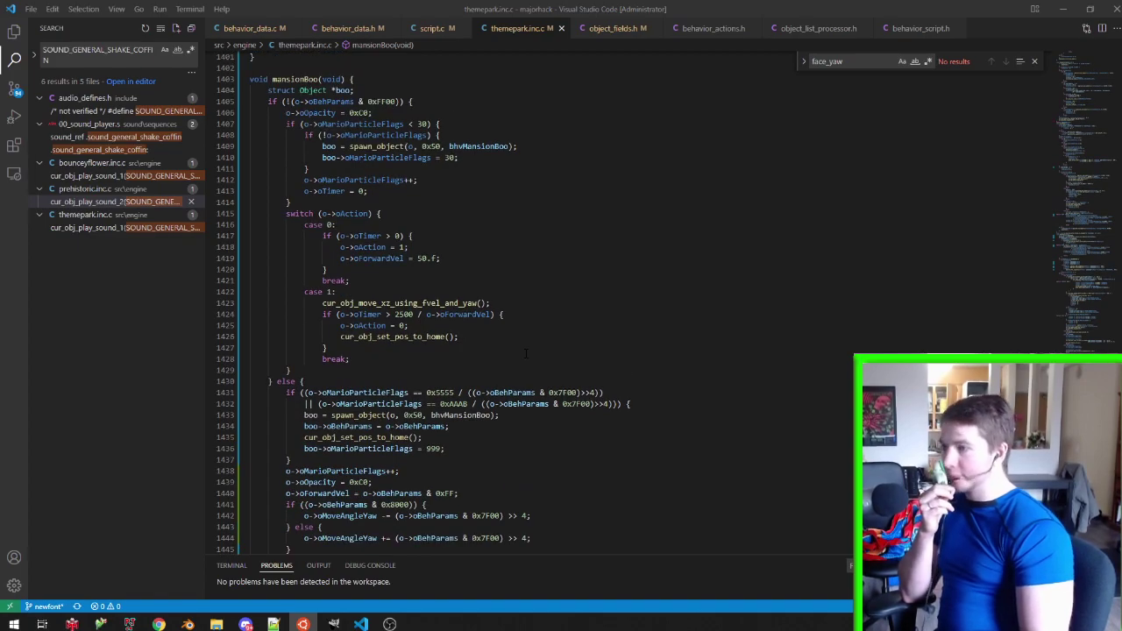
{"action": "scroll", "coordinate": [526, 353], "scroll_direction": "down", "scroll_amount": 4}
{"action": "scroll", "coordinate": [526, 353], "scroll_direction": "down", "scroll_amount": 2}
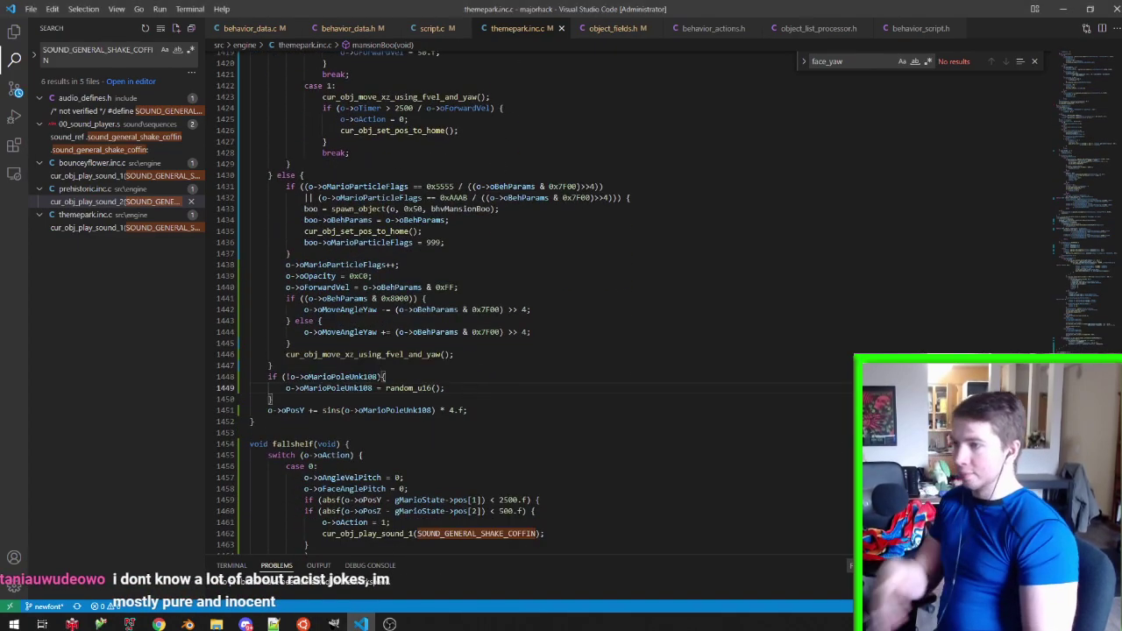
{"action": "left_click", "coordinate": [336, 388], "text": "ctrl"}
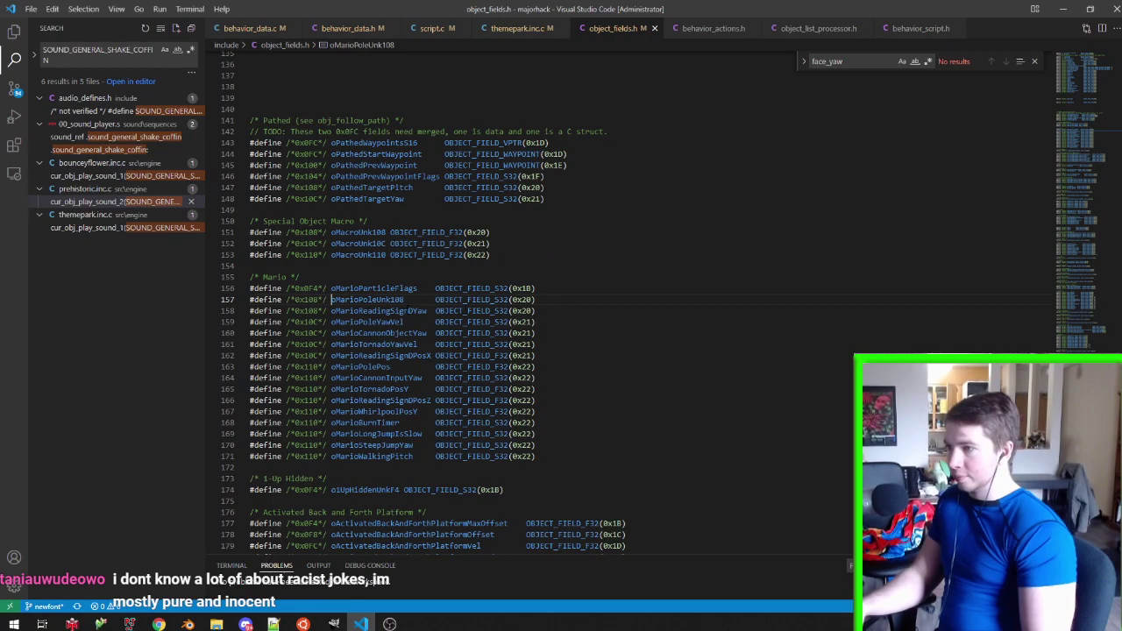
{"action": "key", "text": "alt+Down"}
{"action": "left_click", "coordinate": [422, 311], "text": "ctrl"}
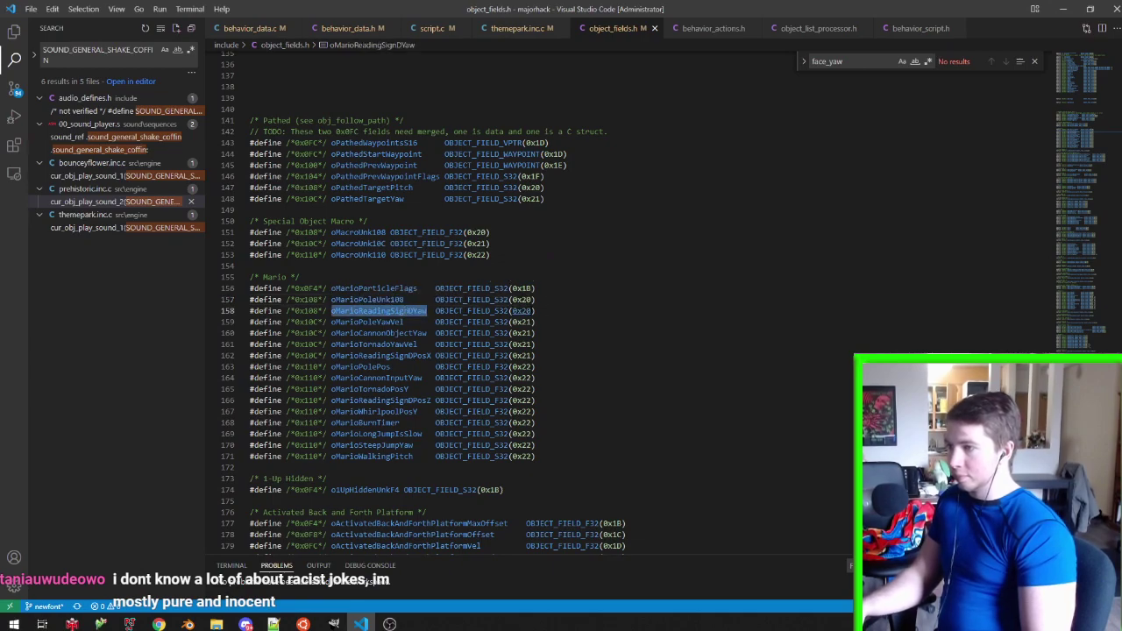
{"action": "left_click", "coordinate": [371, 322]}
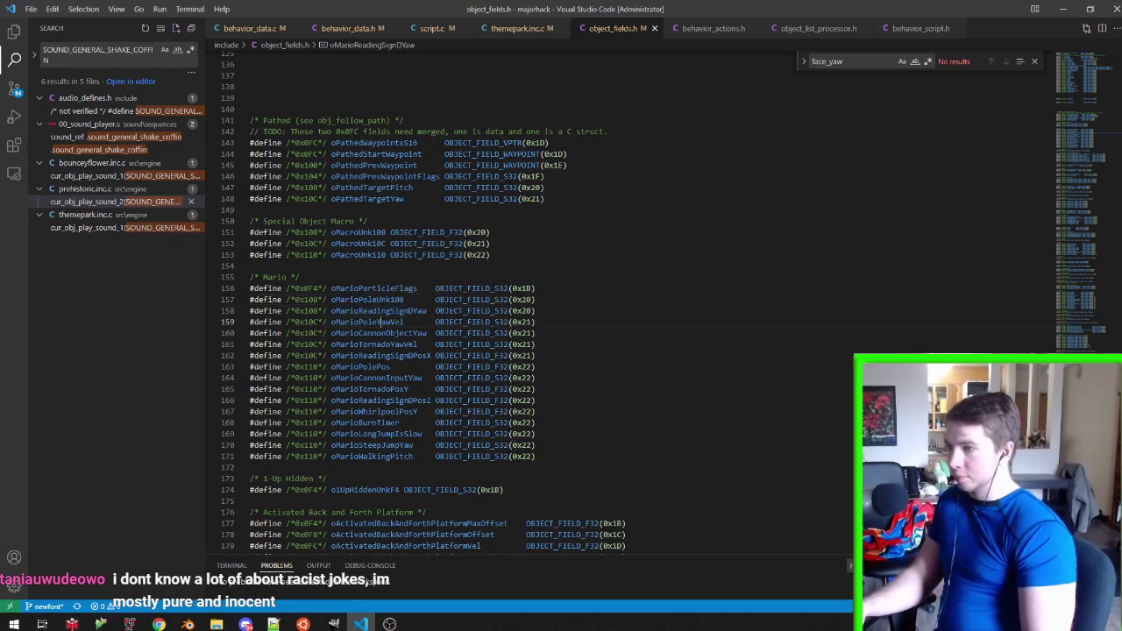
{"action": "key", "text": "ctrl+Tab"}
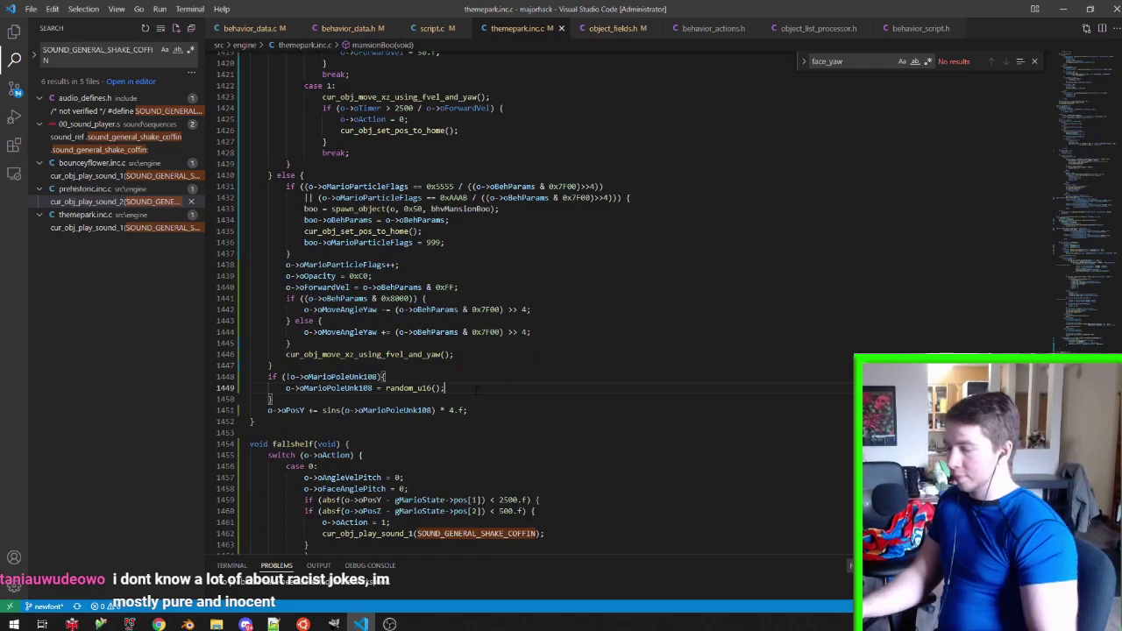
Save oFaceAngleYaw into oMarioPoleYawVel in the init block, restore it in the boo spawn, and save
{"action": "type", "text": "o->oMarioPoleYawVel"}
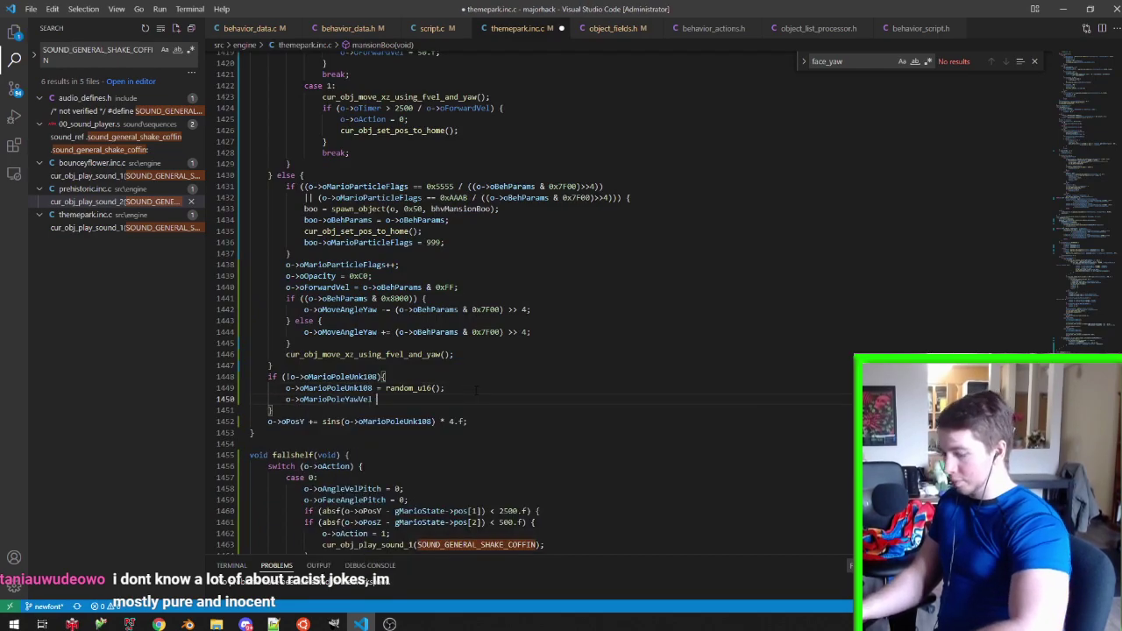
{"action": "type", "text": " = o->oFaceAng"}
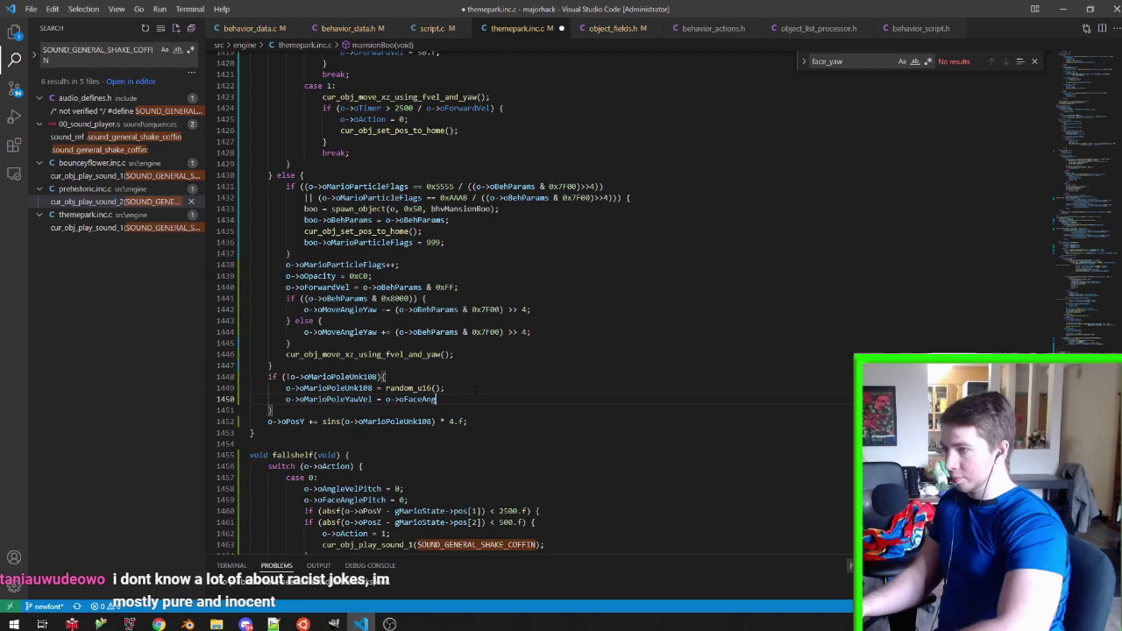
{"action": "type", "text": "leYaw;"}
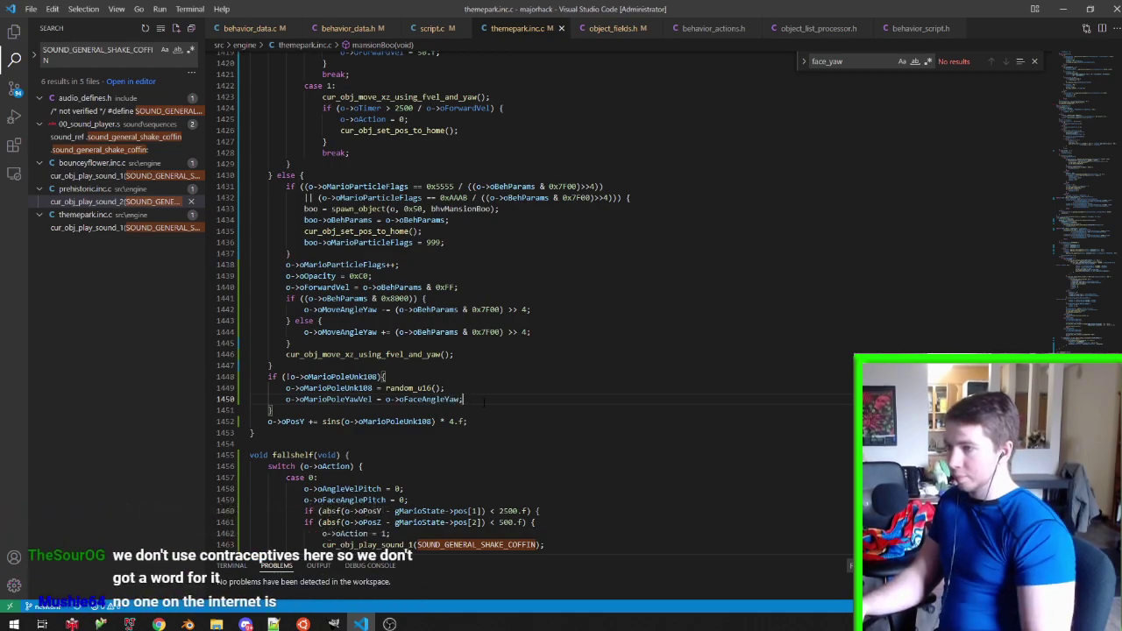
{"action": "key", "text": "shift+Up"}
{"action": "key", "text": "ctrl+c"}
{"action": "left_click", "coordinate": [472, 245]}
{"action": "key", "text": "ctrl+v"}
{"action": "double_click", "coordinate": [412, 253]}
{"action": "key", "text": "ctrl+c"}
{"action": "double_click", "coordinate": [333, 254]}
{"action": "key", "text": "ctrl+v"}
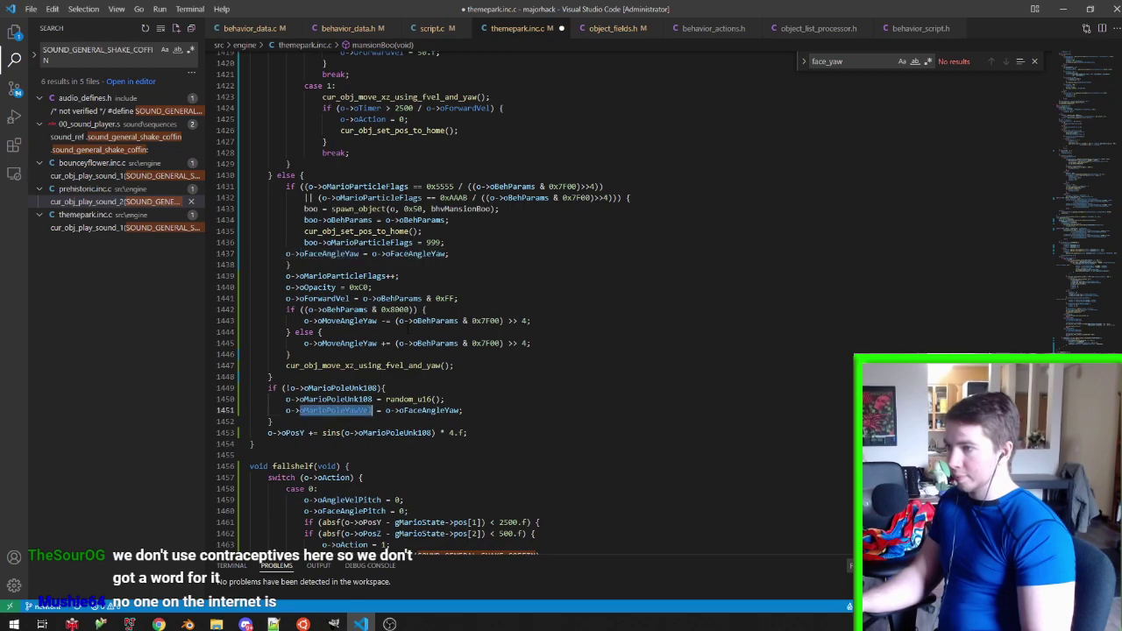
{"action": "key", "text": "ctrl+c"}
{"action": "double_click", "coordinate": [412, 253]}
{"action": "key", "text": "ctrl+v"}
{"action": "key", "text": "ctrl+s"}
Move the oMarioPoleUnk108 init block to the start of mansionBoo
{"action": "left_click_drag", "start_coordinate": [278, 422], "coordinate": [271, 376]}
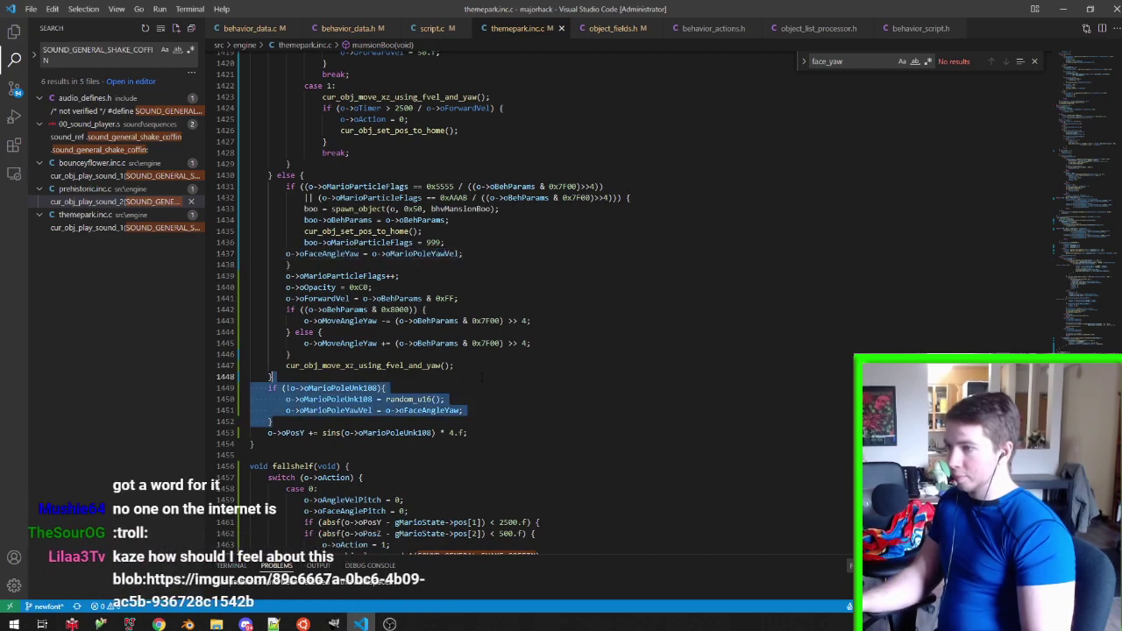
{"action": "left_click", "coordinate": [481, 376]}
{"action": "scroll", "coordinate": [441, 250], "scroll_direction": "up", "scroll_amount": 7}
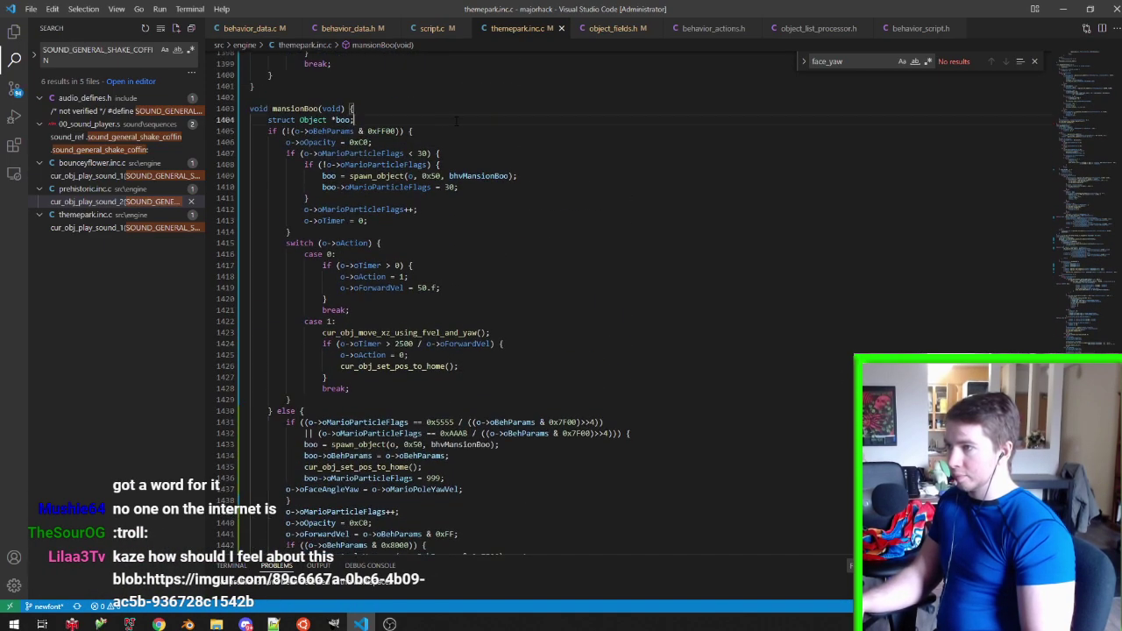
{"action": "key", "text": "ctrl+v"}
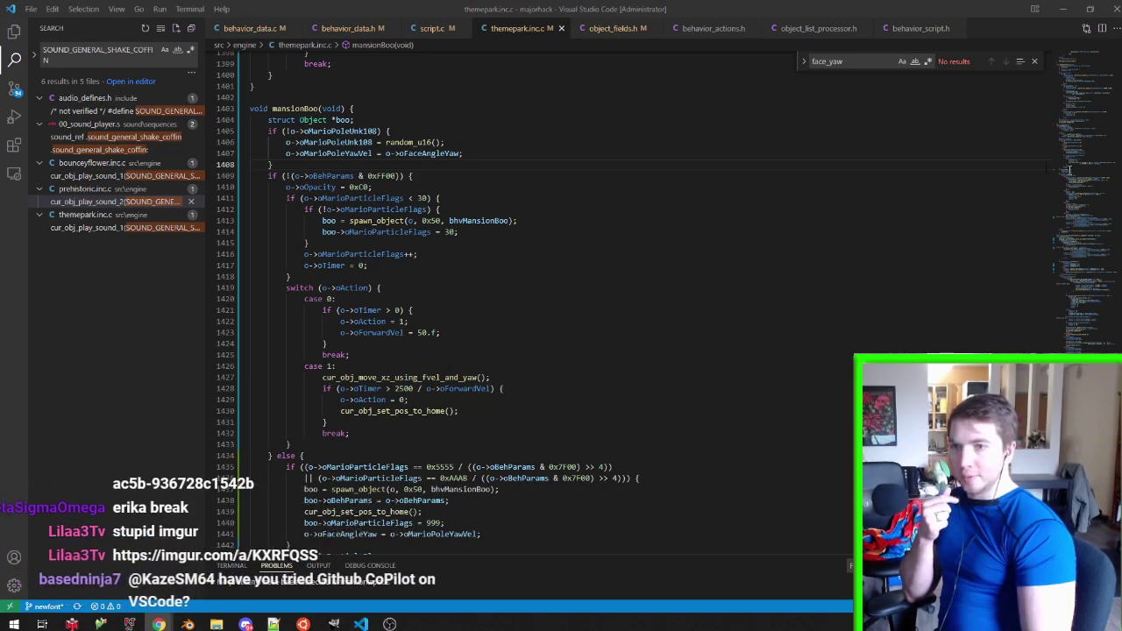
{"action": "key", "text": "alt+Tab"}
Close the browser, run the YOSHIS ISLAND 64 ROM in Project64, and save state in the boo level
{"action": "left_click", "coordinate": [1109, 7]}
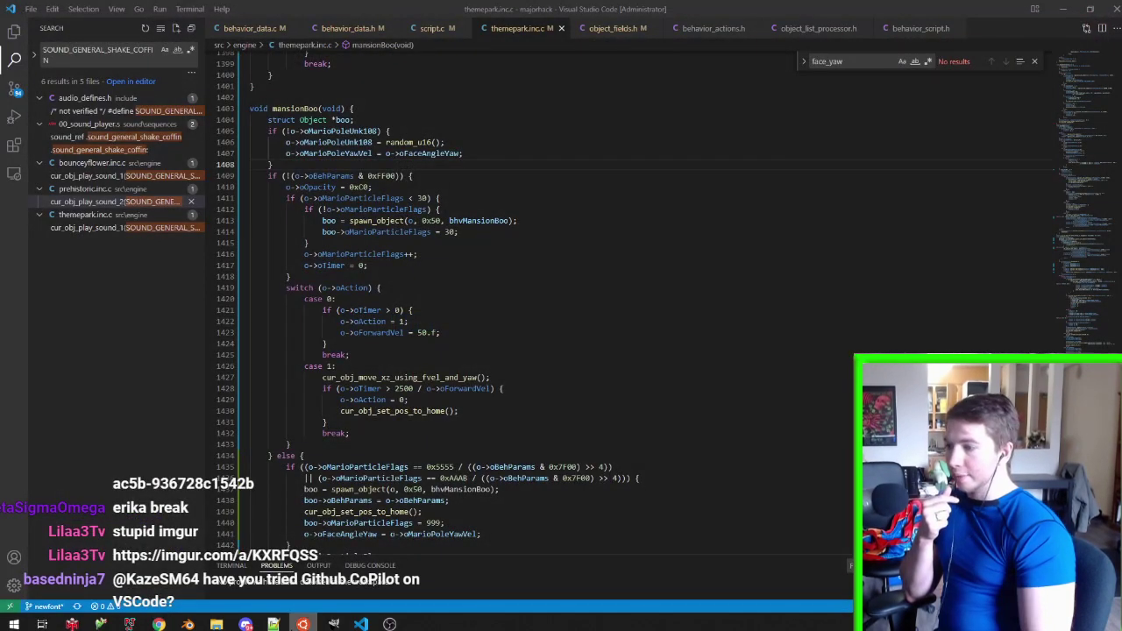
{"action": "left_click", "coordinate": [129, 623]}
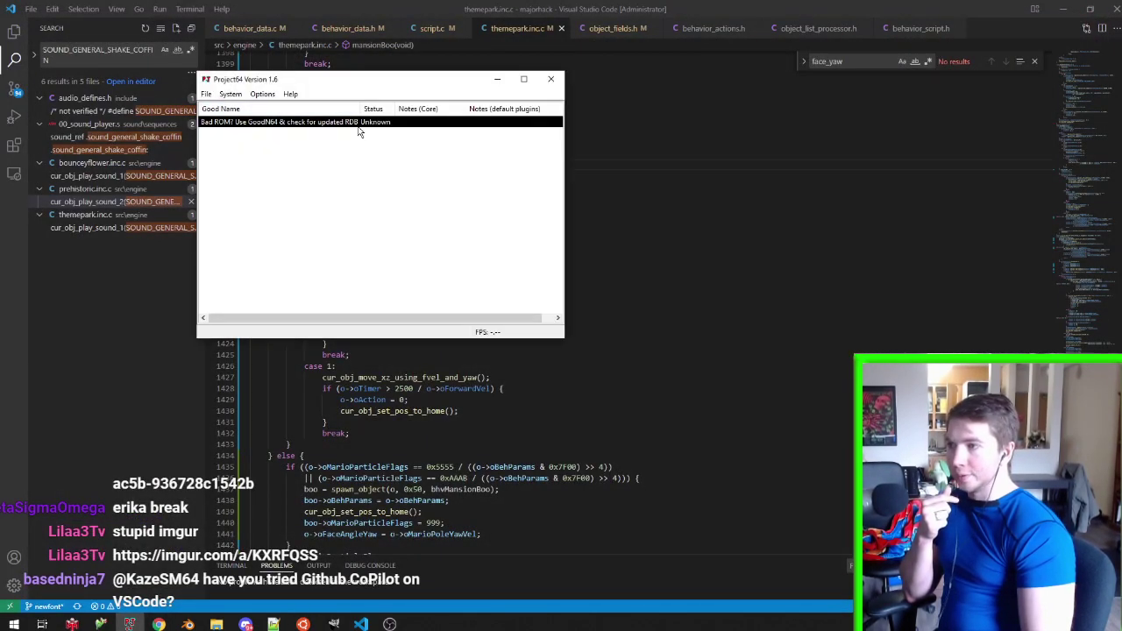
{"action": "double_click", "coordinate": [358, 130]}
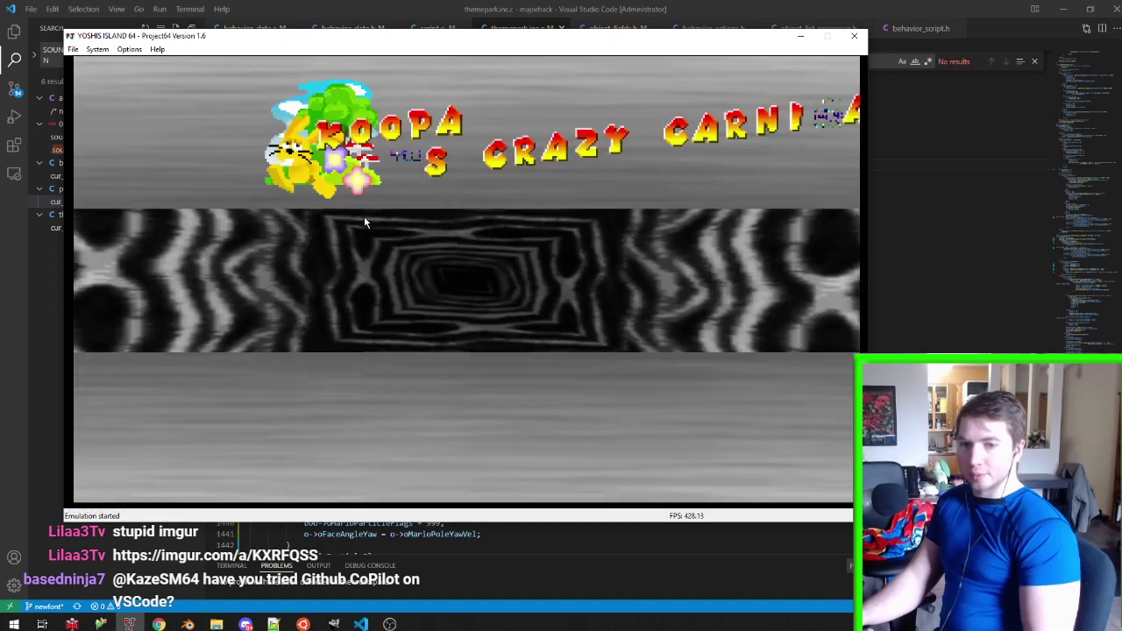
{"action": "key", "text": "F5"}
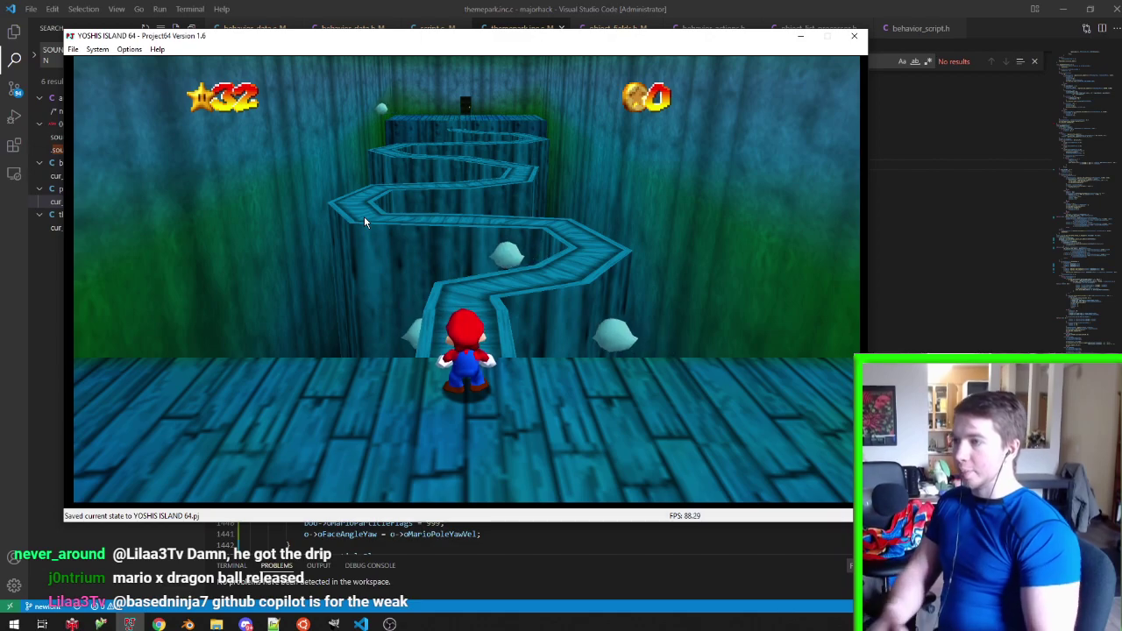
{"action": "key", "text": "alt+Tab"}
Below the sine height line, add o->oMarioPoleUnk108 += 0x170; to advance the phase
{"action": "scroll", "coordinate": [450, 355], "scroll_direction": "down", "scroll_amount": 9}
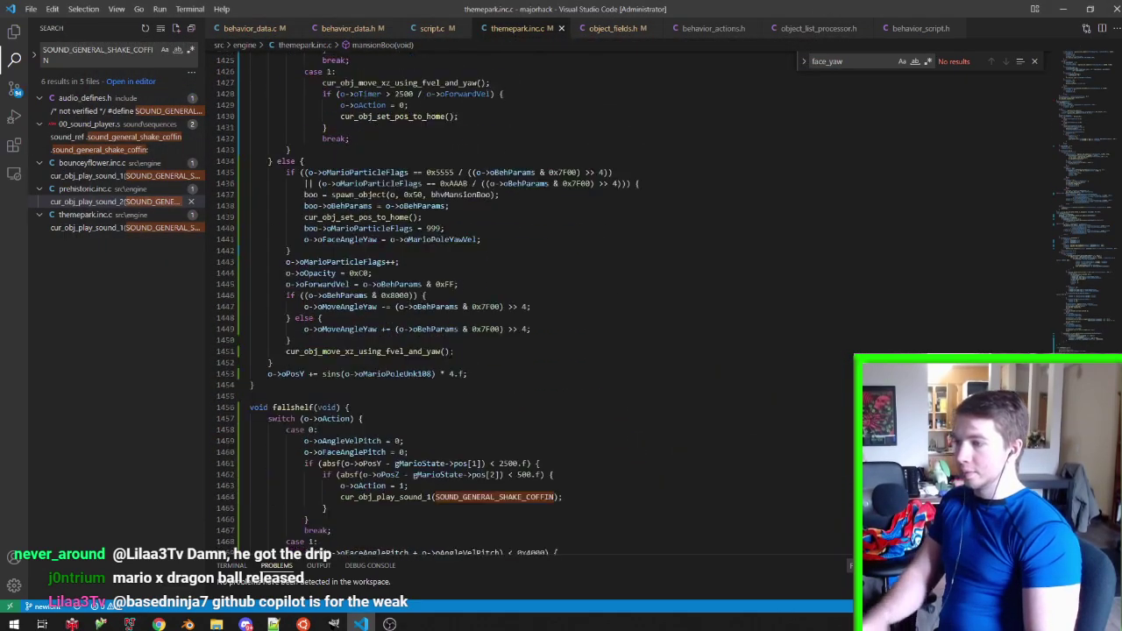
{"action": "scroll", "coordinate": [449, 355], "scroll_direction": "down", "scroll_amount": 1}
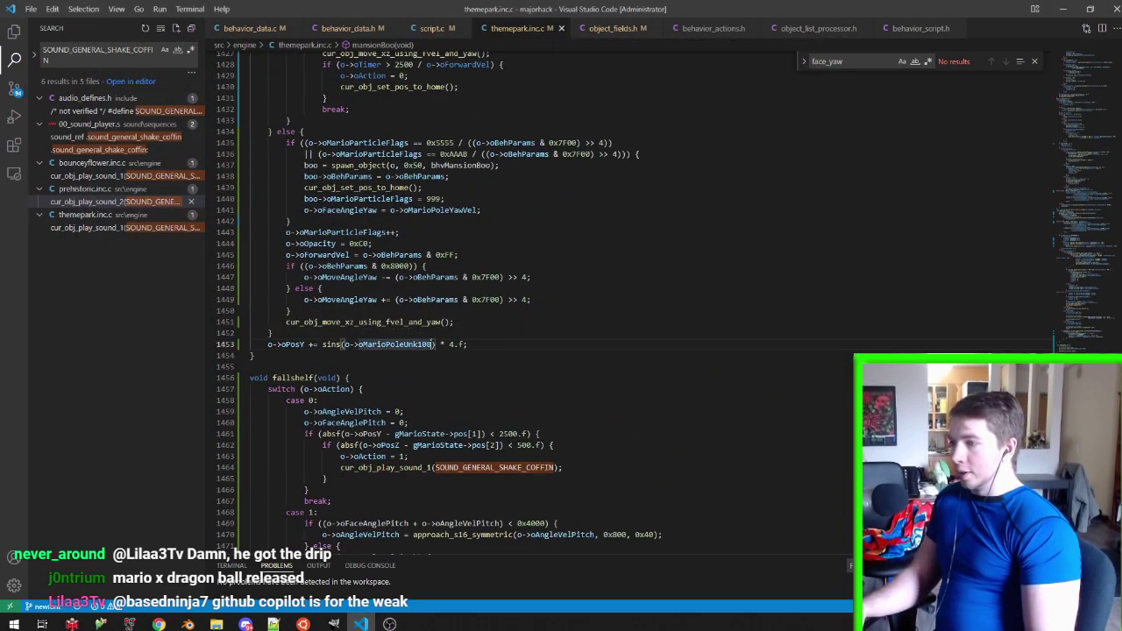
{"action": "scroll", "coordinate": [449, 355], "scroll_direction": "down", "scroll_amount": 5}
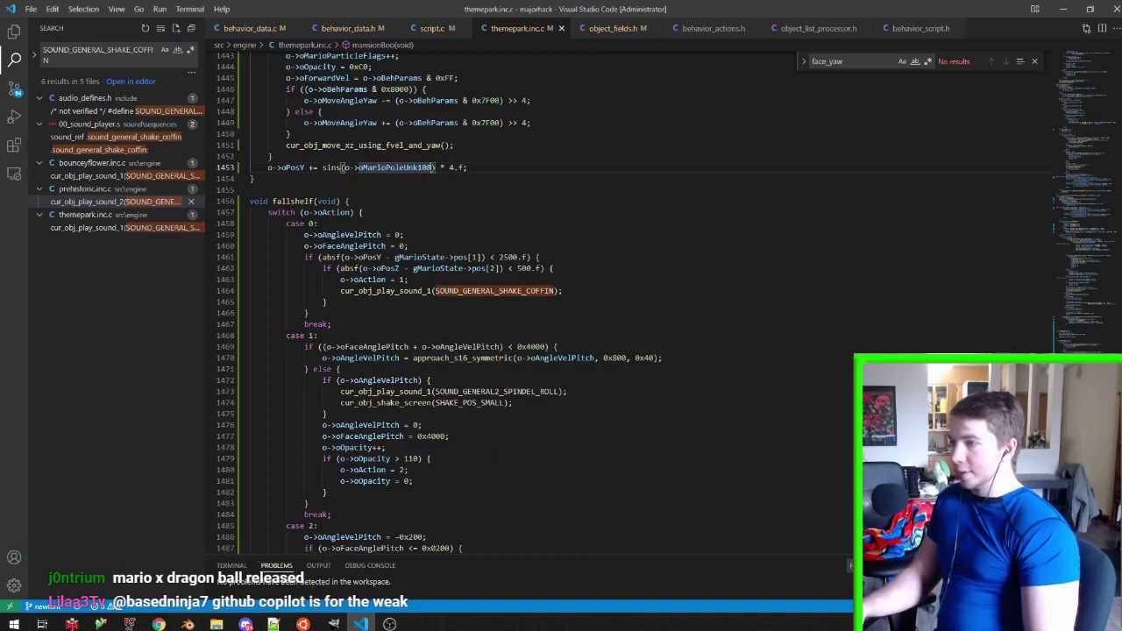
{"action": "key", "text": "ctrl+c"}
{"action": "left_click", "coordinate": [489, 167]}
{"action": "key", "text": "Return"}
{"action": "key", "text": "ctrl+v"}
{"action": "type", "text": "+="}
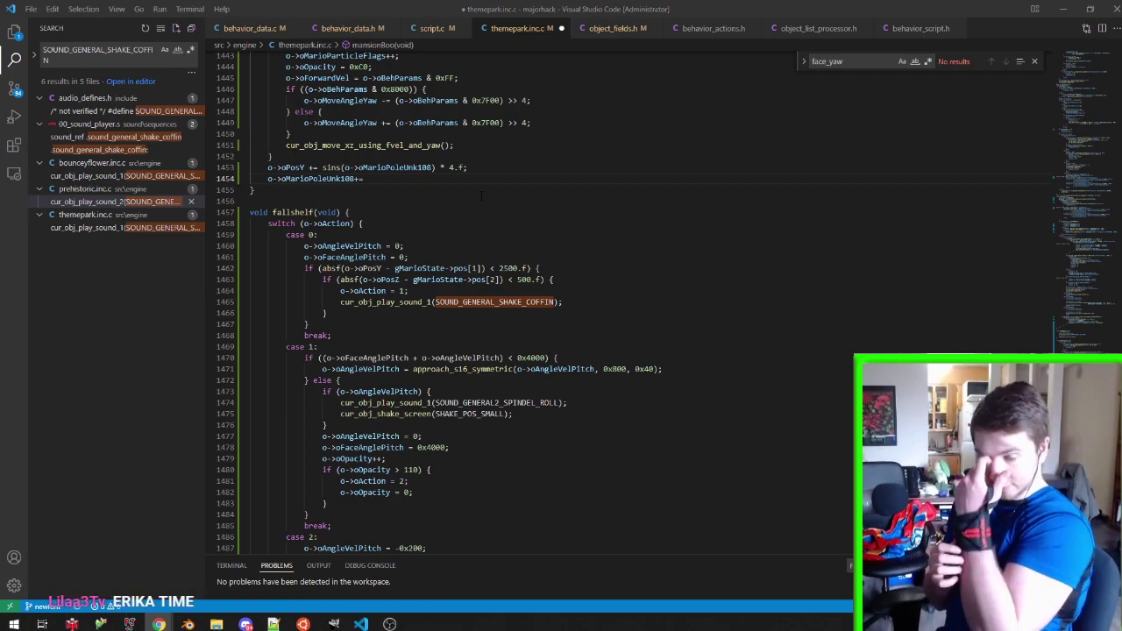
{"action": "left_click", "coordinate": [412, 191]}
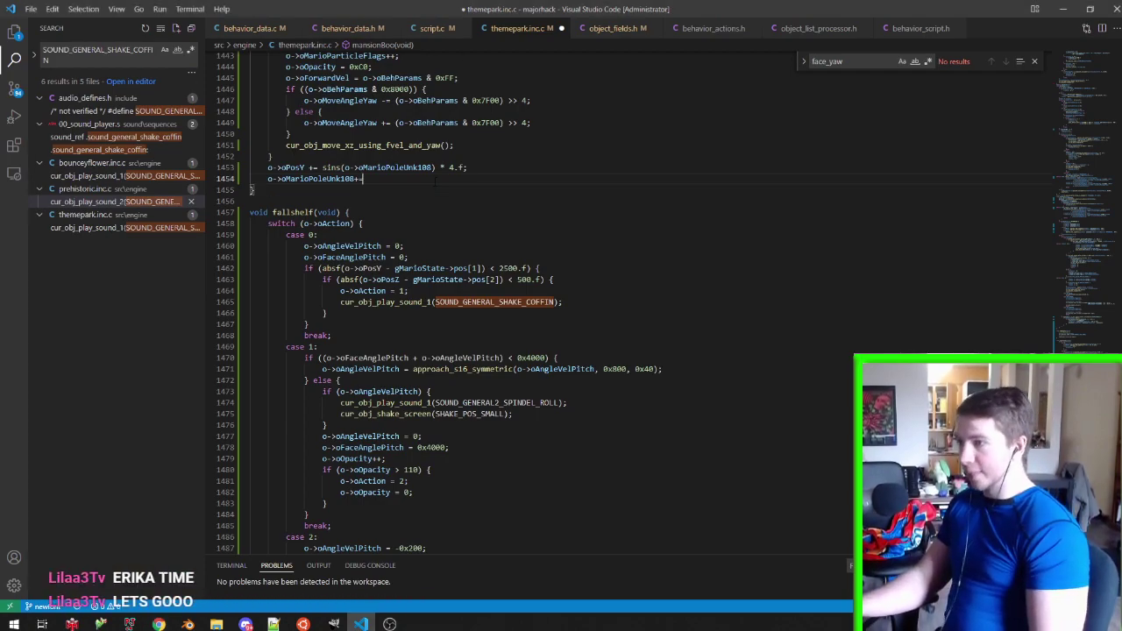
{"action": "type", "text": "0x170;"}
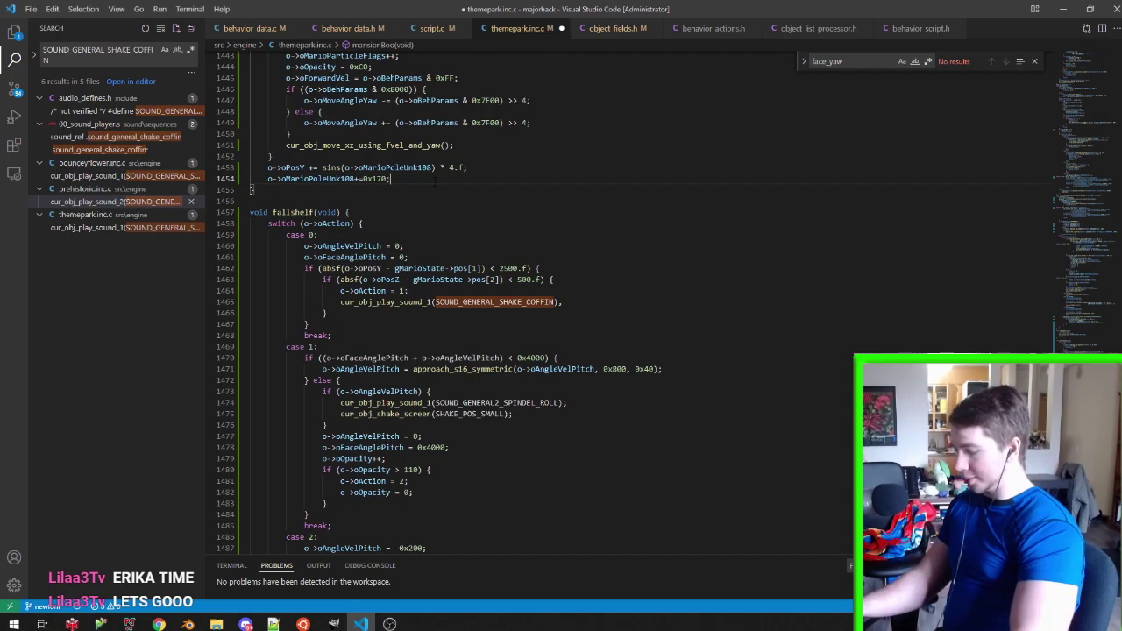
Close the browser page and return to the new phase line in VS Code
{"action": "left_click", "coordinate": [302, 624]}
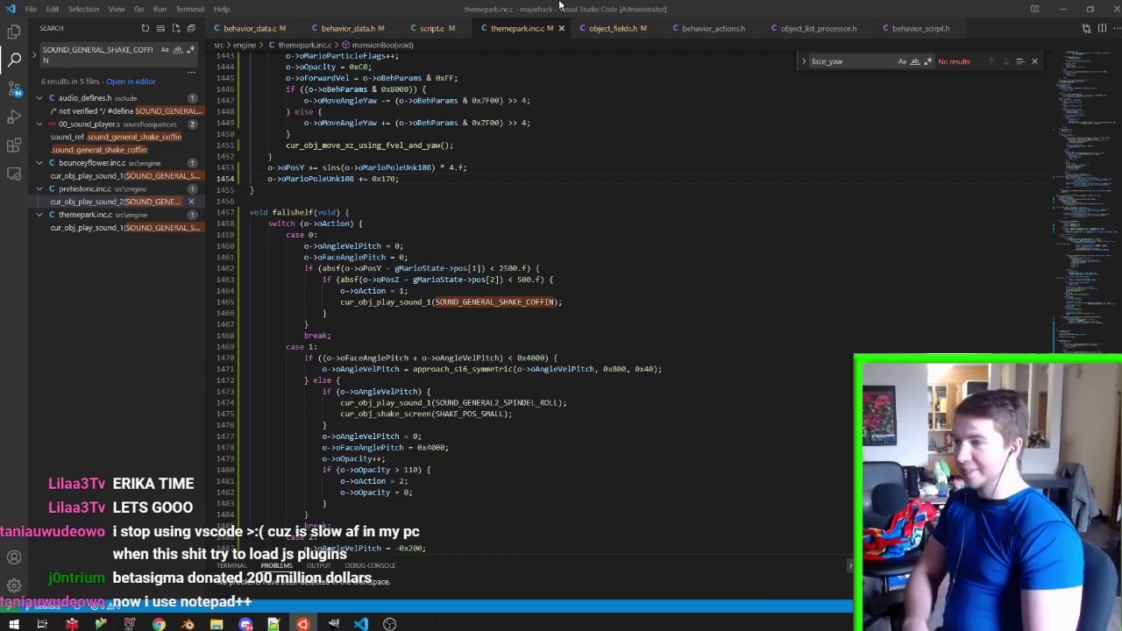
{"action": "left_click", "coordinate": [559, 5]}
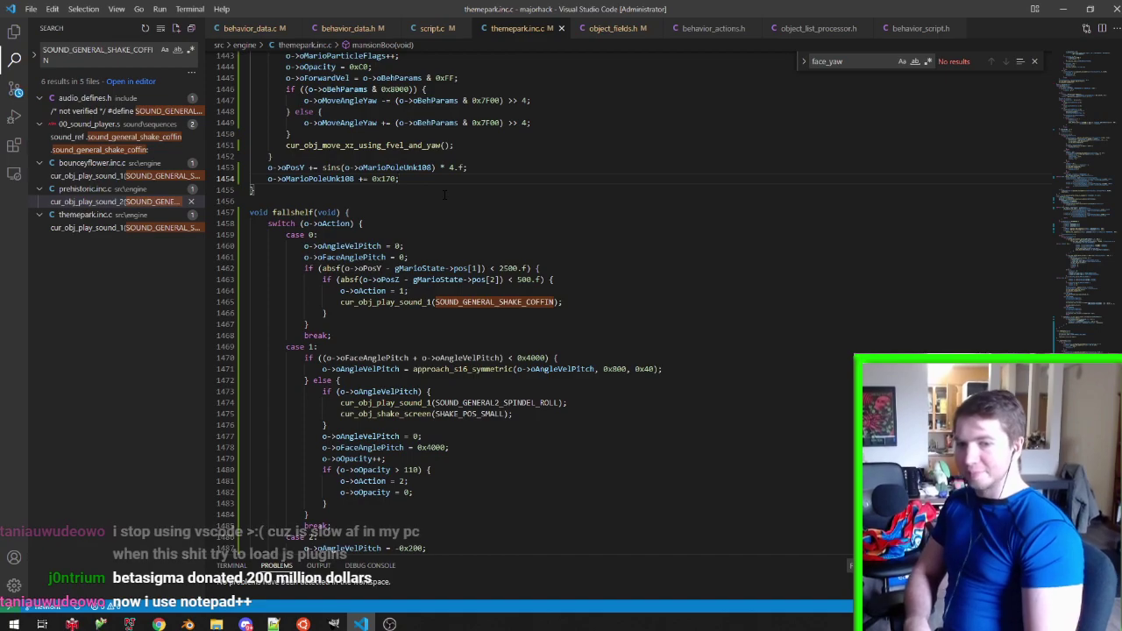
{"action": "scroll", "coordinate": [444, 194], "scroll_direction": "up", "scroll_amount": 3}
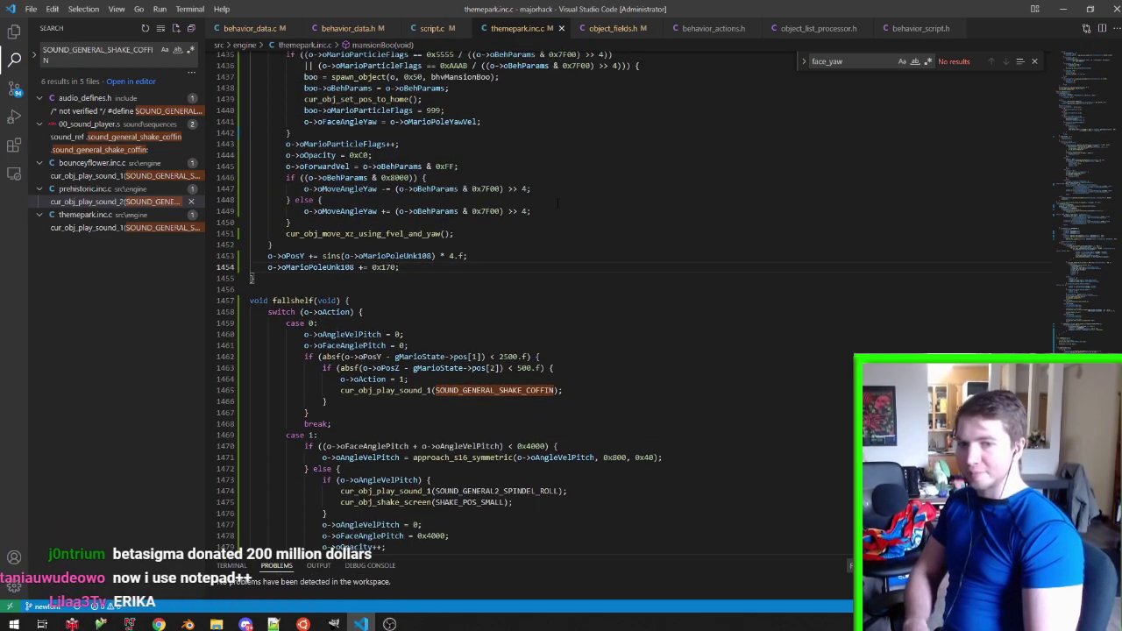
{"action": "key", "text": "alt+Tab"}
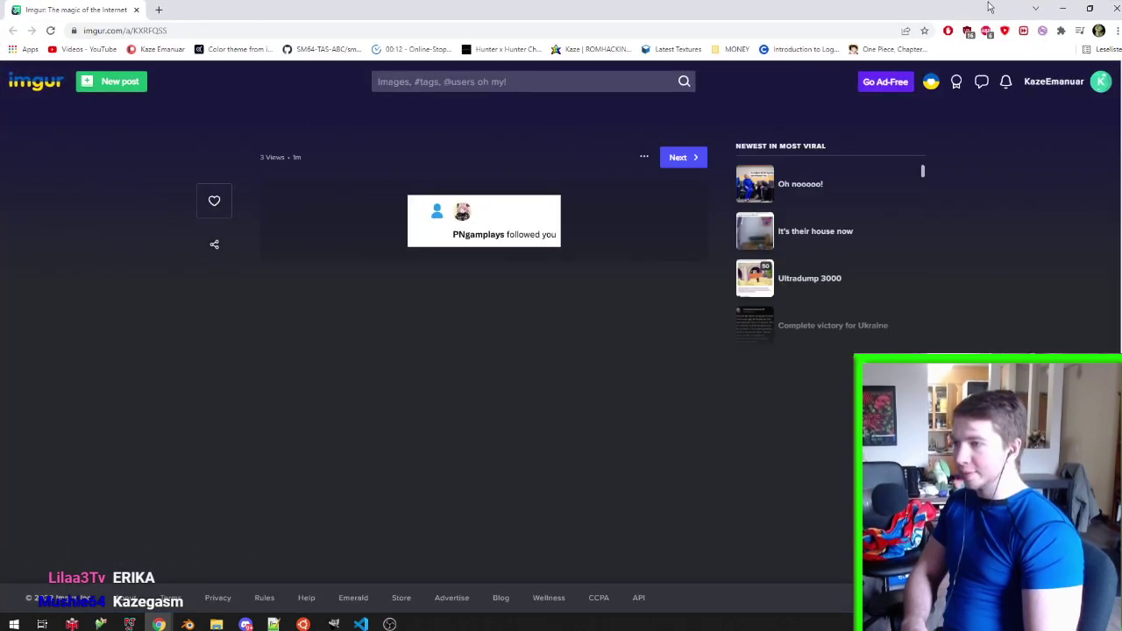
{"action": "left_click", "coordinate": [1116, 5]}
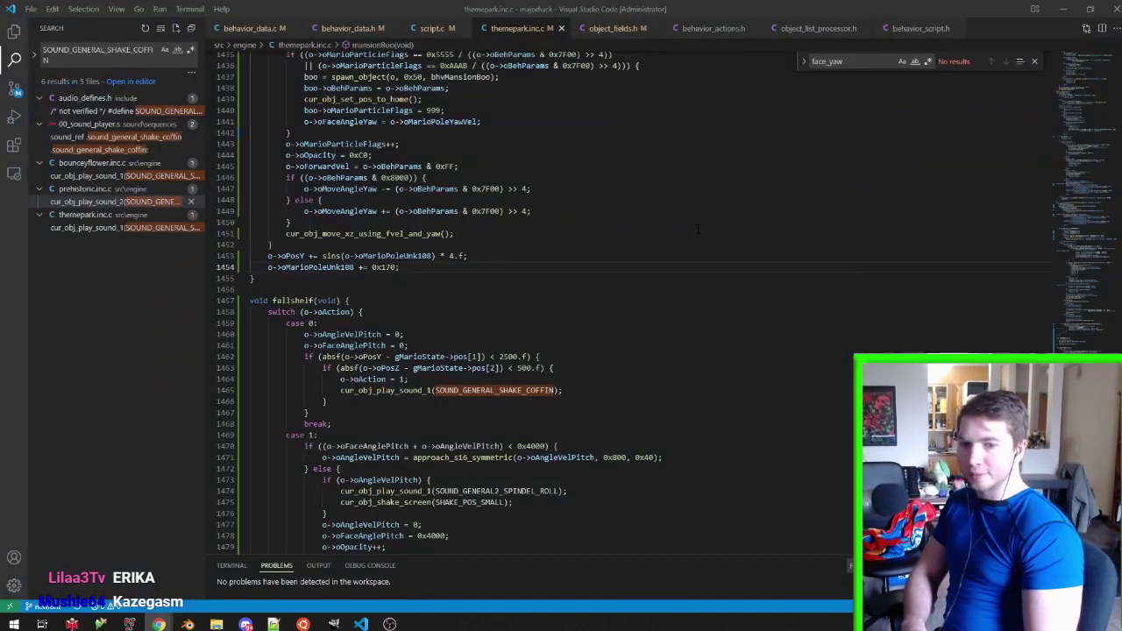
{"action": "left_click", "coordinate": [490, 269]}
{"action": "scroll", "coordinate": [502, 269], "scroll_direction": "up", "scroll_amount": 2}
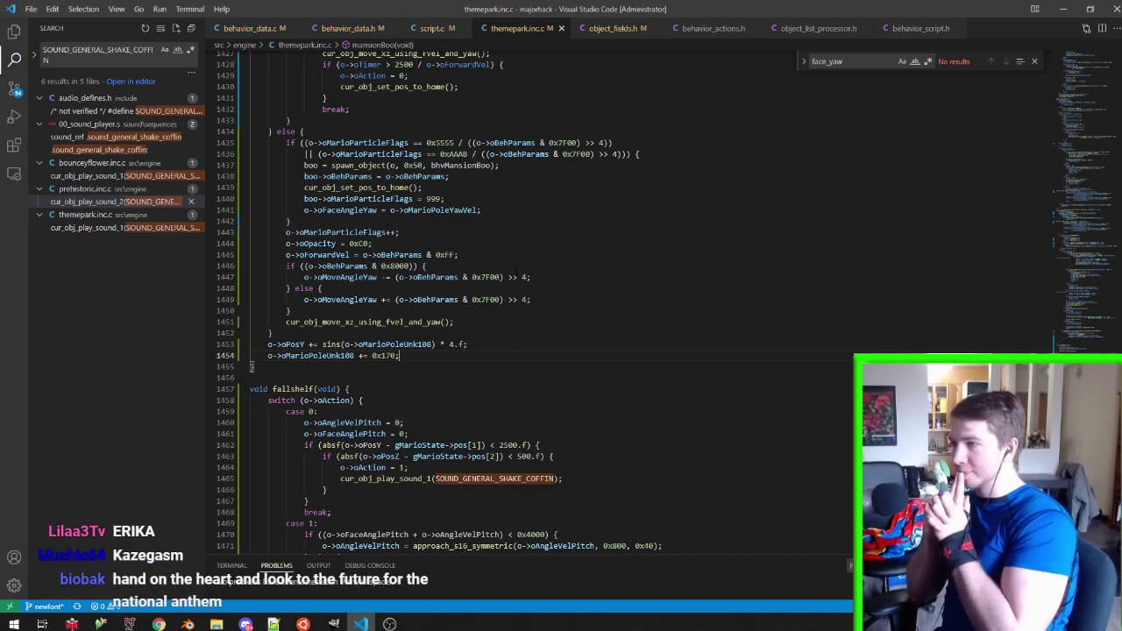
Change oFaceAngleYaw to oMoveAngleYaw in the yaw assignment on line 1441
{"action": "left_click_drag", "start_coordinate": [507, 208], "coordinate": [519, 200]}
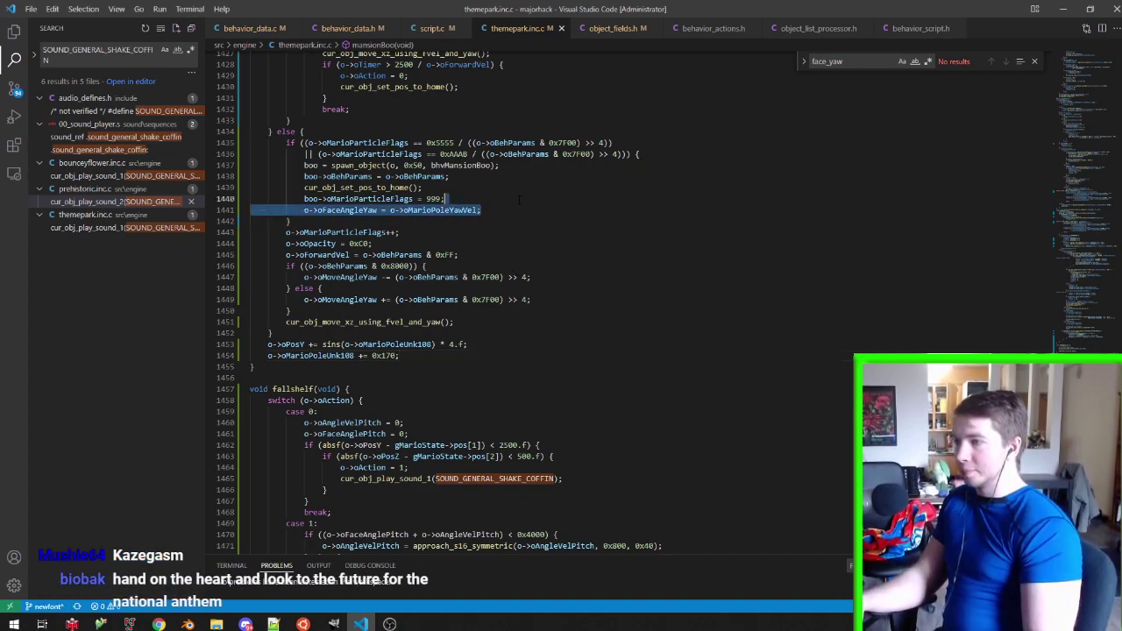
{"action": "scroll", "coordinate": [404, 273], "scroll_direction": "up", "scroll_amount": 2}
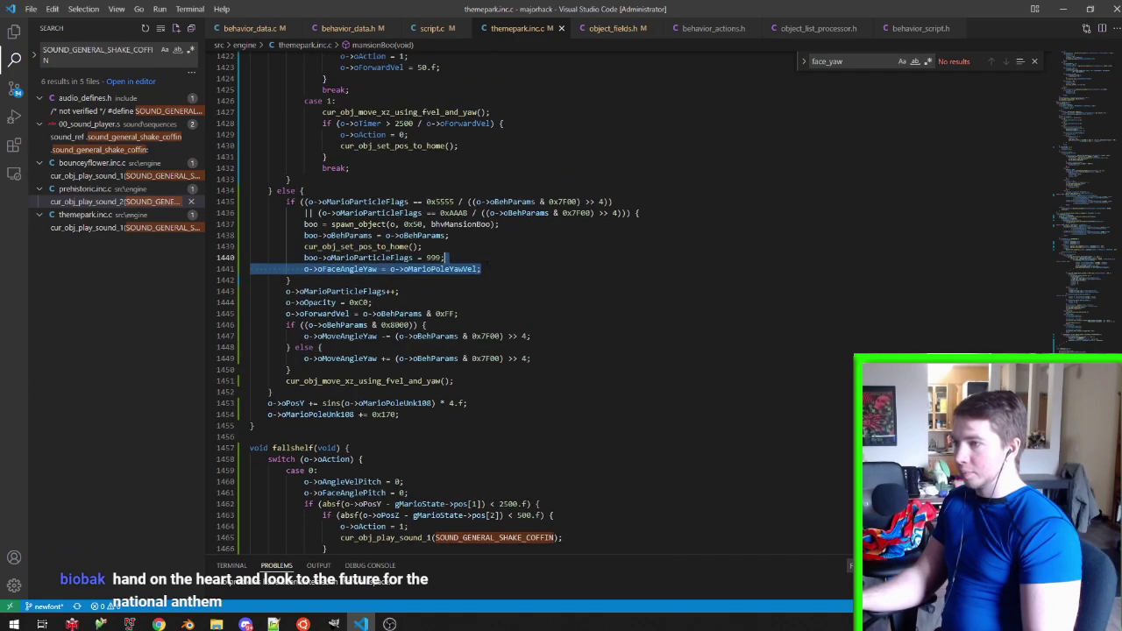
{"action": "key", "text": "ctrl+c"}
{"action": "key", "text": "Right"}
{"action": "key", "text": "ctrl+v"}
{"action": "key", "text": "ctrl+shift+k"}
{"action": "double_click", "coordinate": [361, 269]}
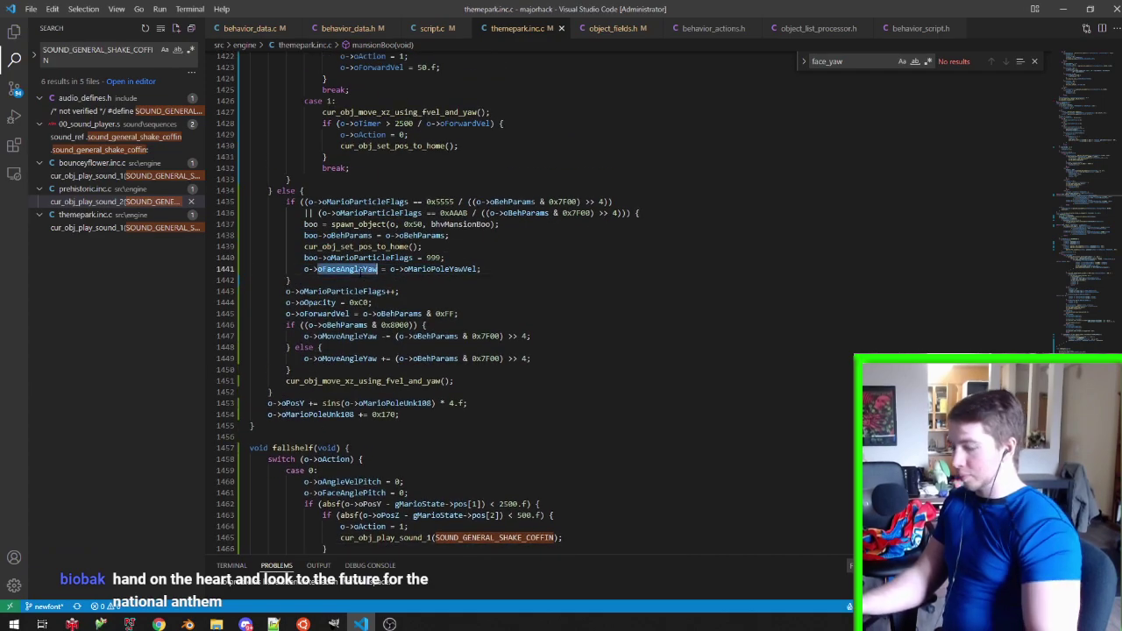
{"action": "type", "text": "oMoveAngl"}
{"action": "type", "text": "eYaw"}
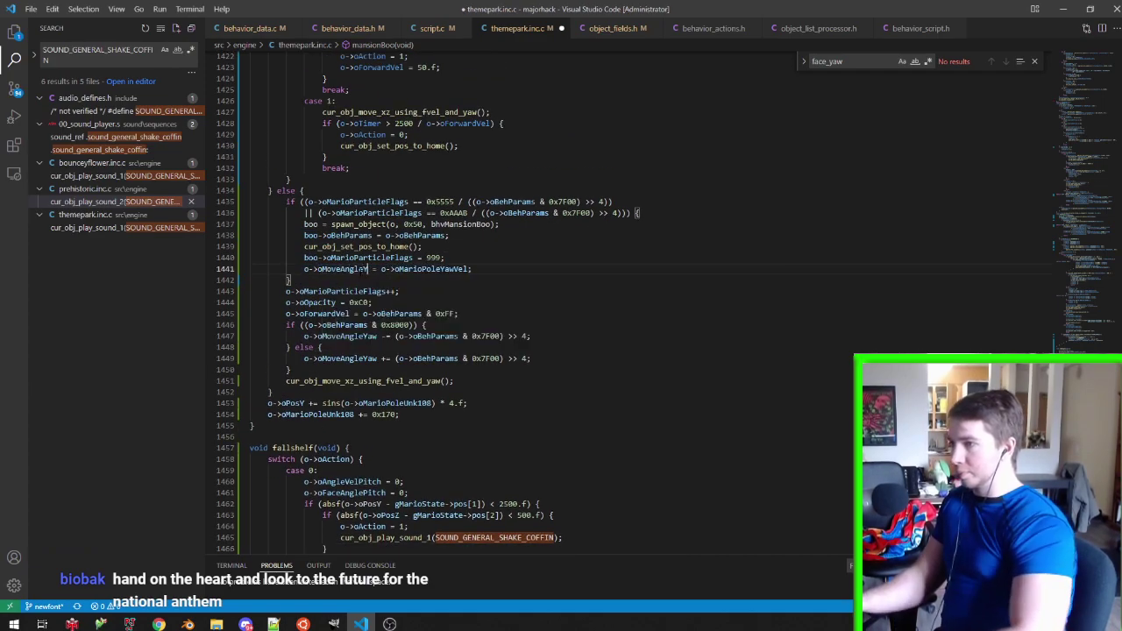
Go to the oMarioPoleYawVel setup at the top of mansionBoo, then switch to Project64
{"action": "scroll", "coordinate": [394, 350], "scroll_direction": "up", "scroll_amount": 2}
{"action": "scroll", "coordinate": [395, 351], "scroll_direction": "up", "scroll_amount": 1}
{"action": "scroll", "coordinate": [371, 340], "scroll_direction": "up", "scroll_amount": 2}
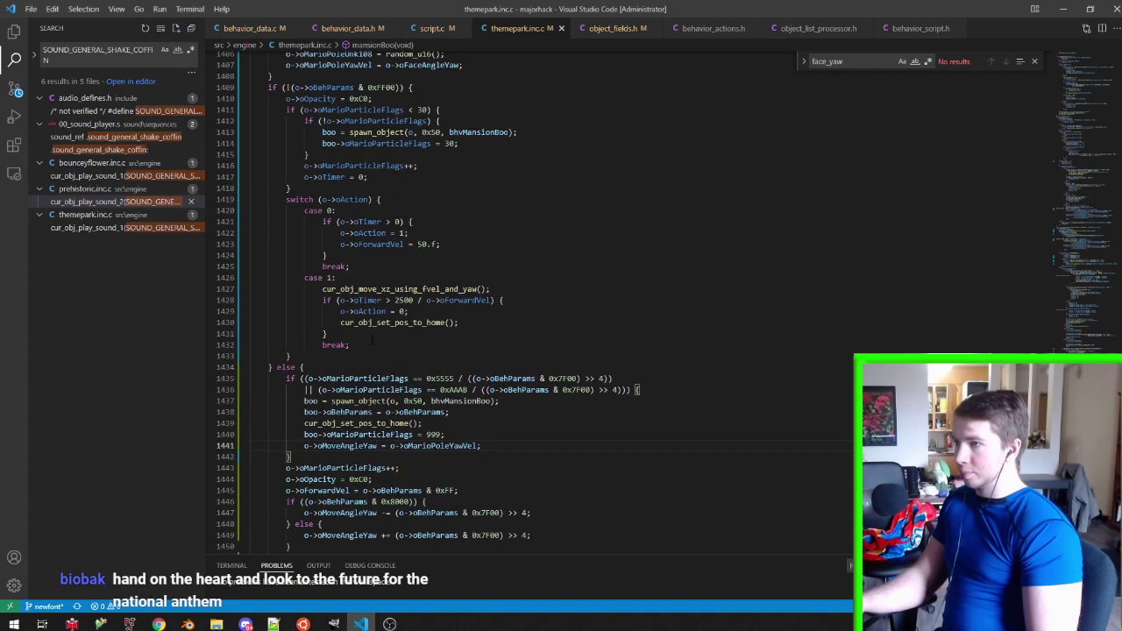
{"action": "scroll", "coordinate": [463, 283], "scroll_direction": "up", "scroll_amount": 2}
{"action": "scroll", "coordinate": [462, 282], "scroll_direction": "up", "scroll_amount": 1}
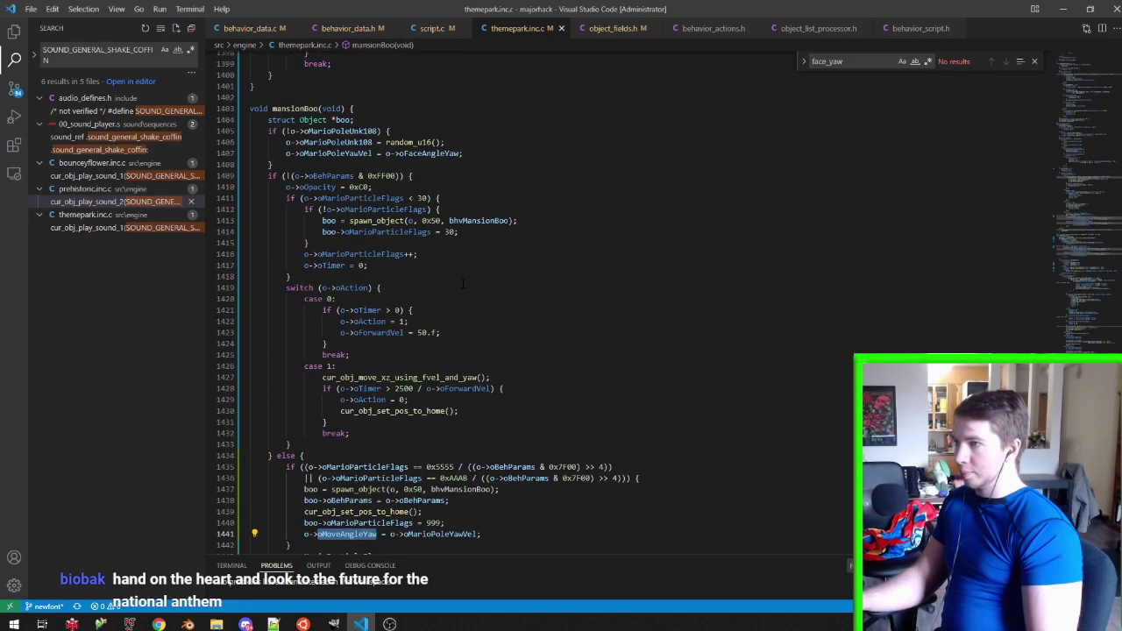
{"action": "left_click", "coordinate": [438, 164]}
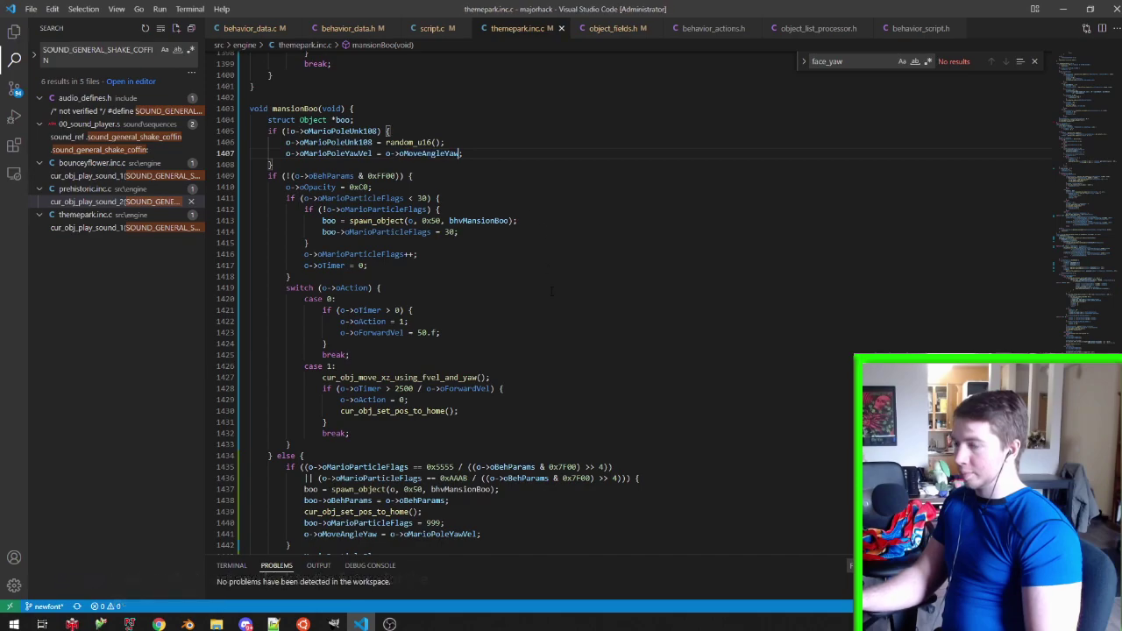
{"action": "scroll", "coordinate": [523, 377], "scroll_direction": "down", "scroll_amount": 6}
{"action": "left_click", "coordinate": [303, 624]}
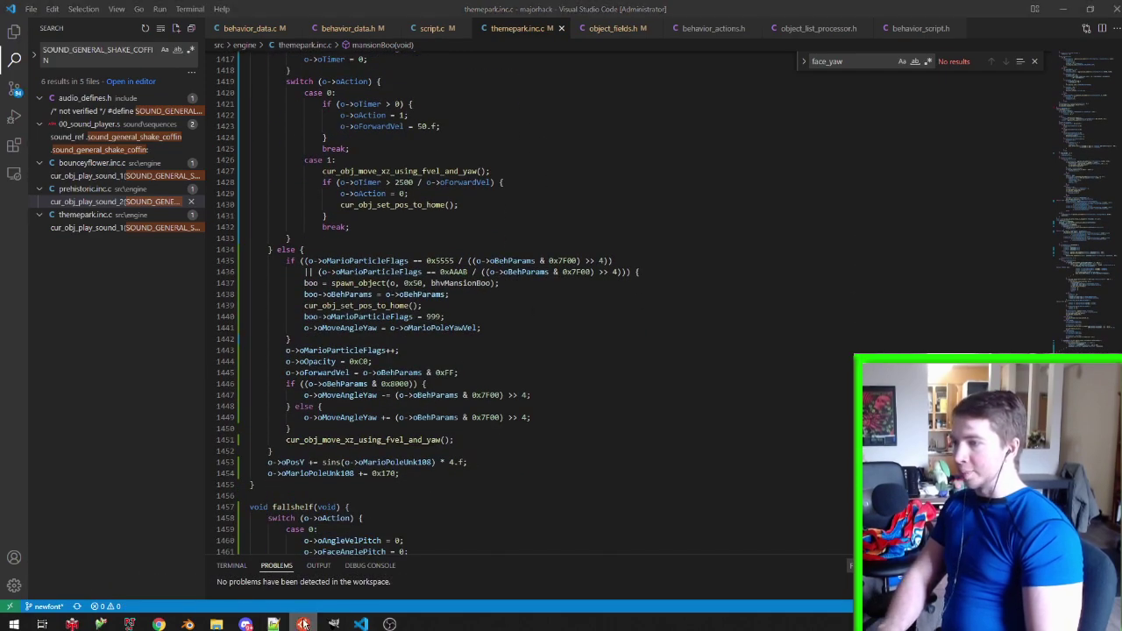
{"action": "left_click", "coordinate": [133, 624]}
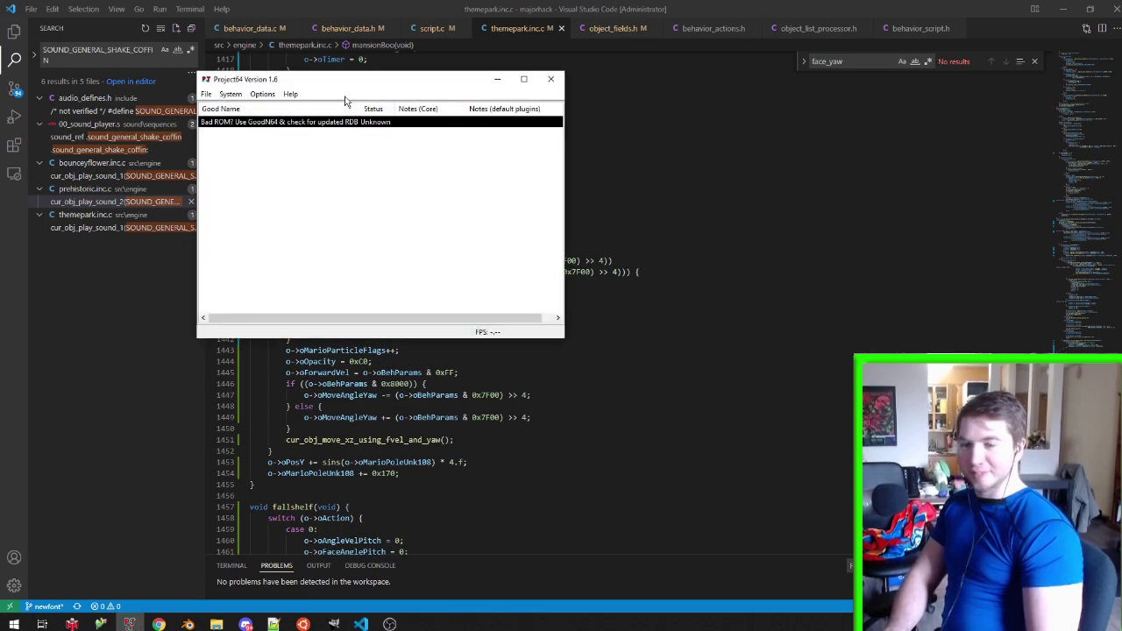
Run the ROM to test the boos, save state with F5, then close Project64
{"action": "double_click", "coordinate": [279, 124]}
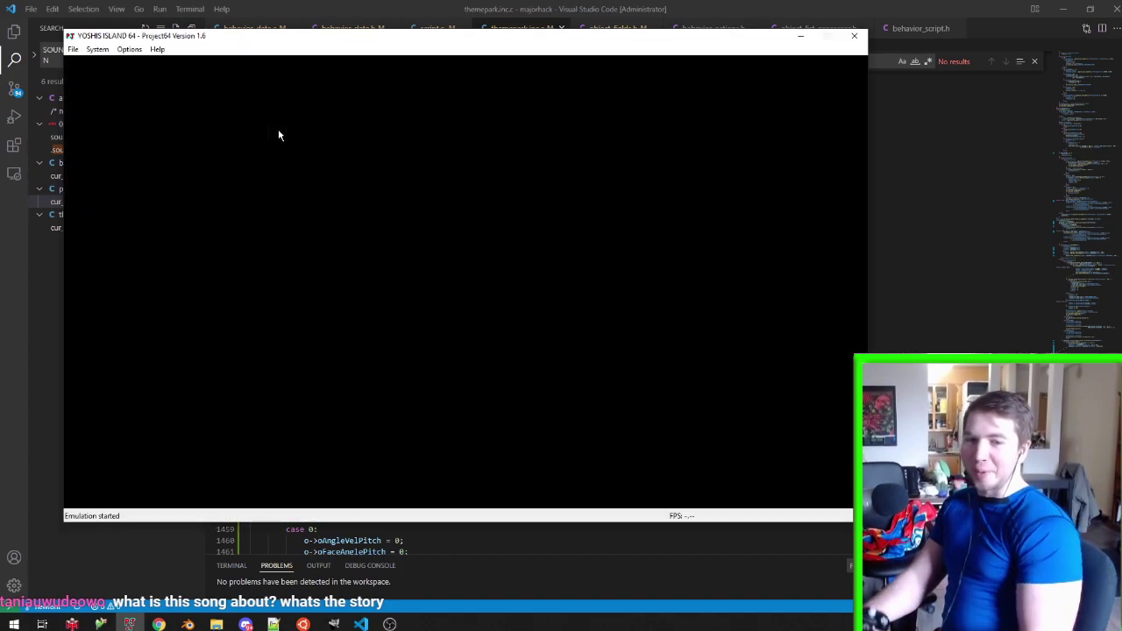
{"action": "key", "text": "F5"}
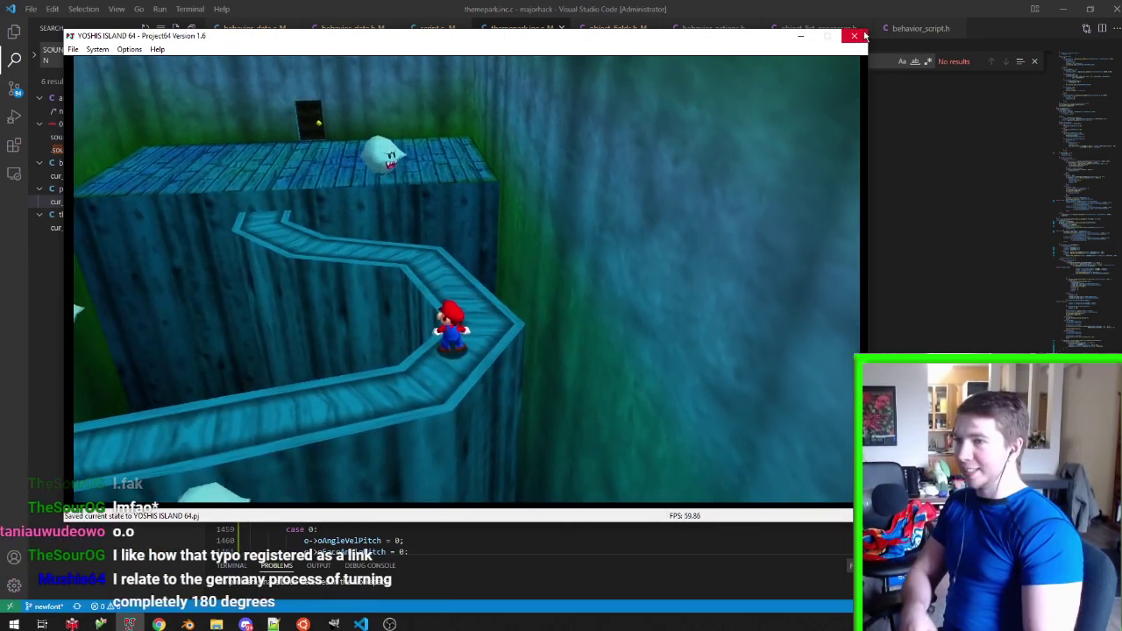
{"action": "left_click", "coordinate": [841, 6]}
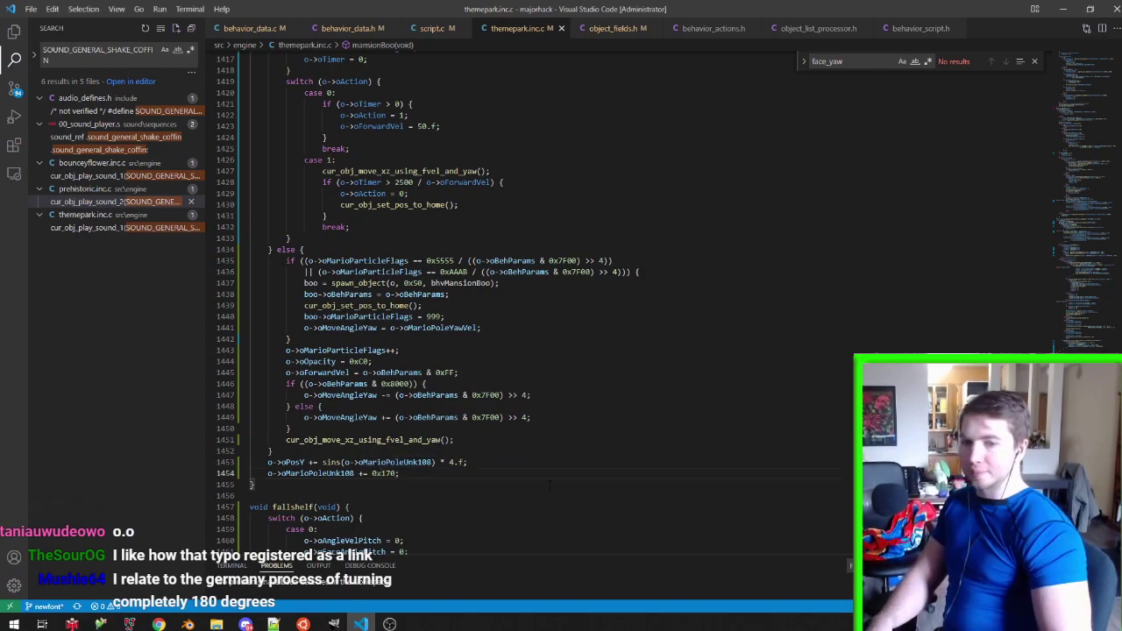
Change the phase step from 0x170 to 0xA70, save, and select 0x7F00 on line 1447
{"action": "key", "text": "BackSpace"}
{"action": "type", "text": "4"}
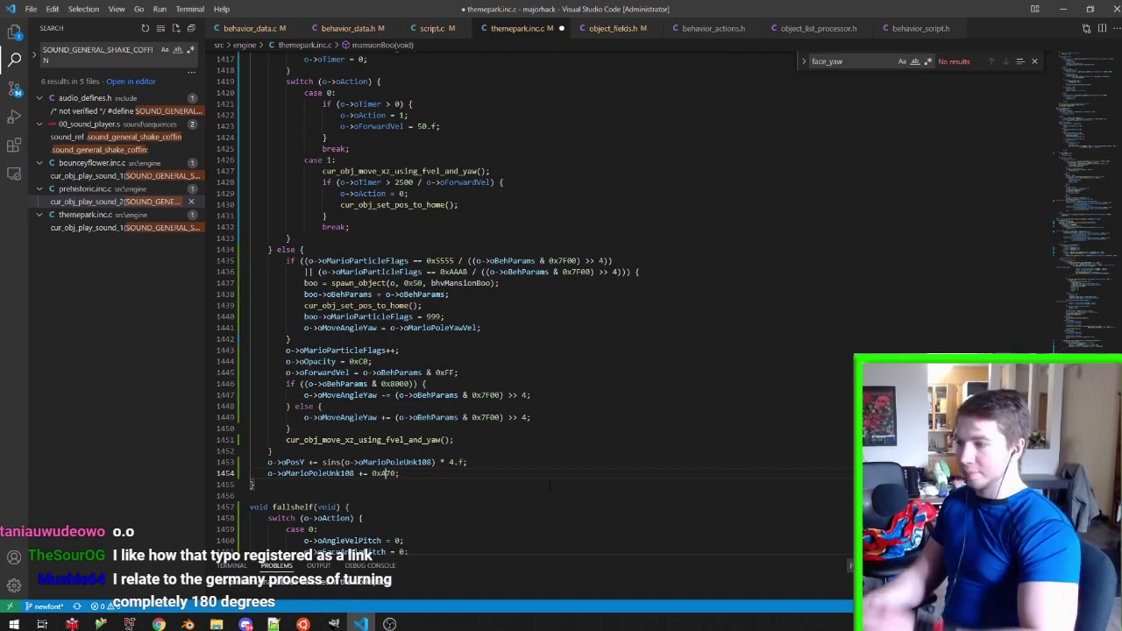
{"action": "key", "text": "ctrl+s"}
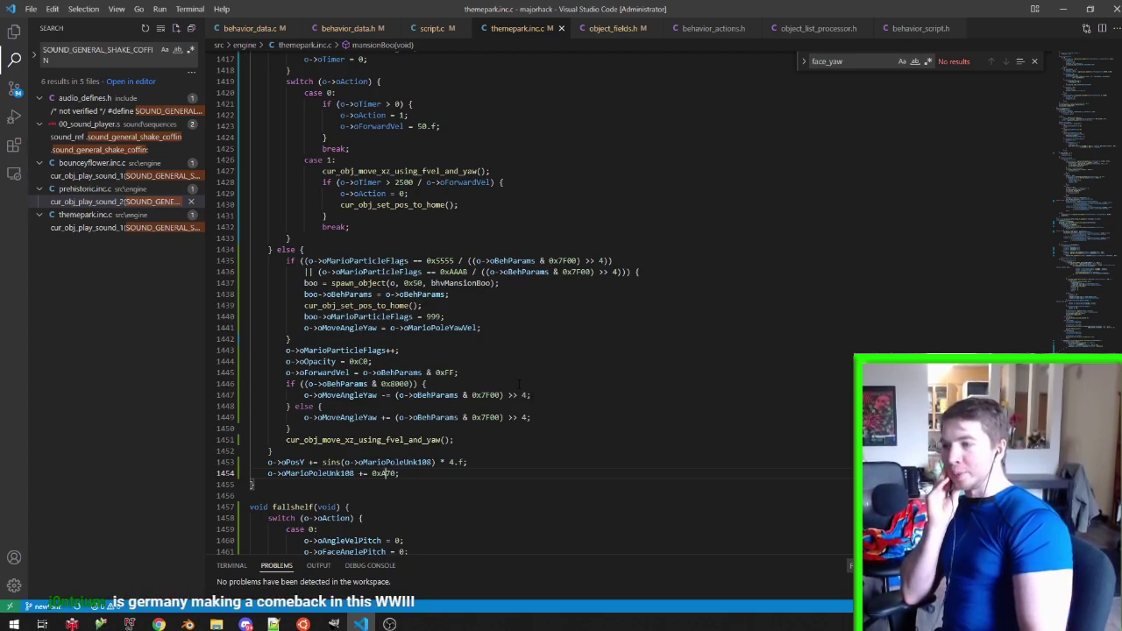
{"action": "double_click", "coordinate": [486, 395]}
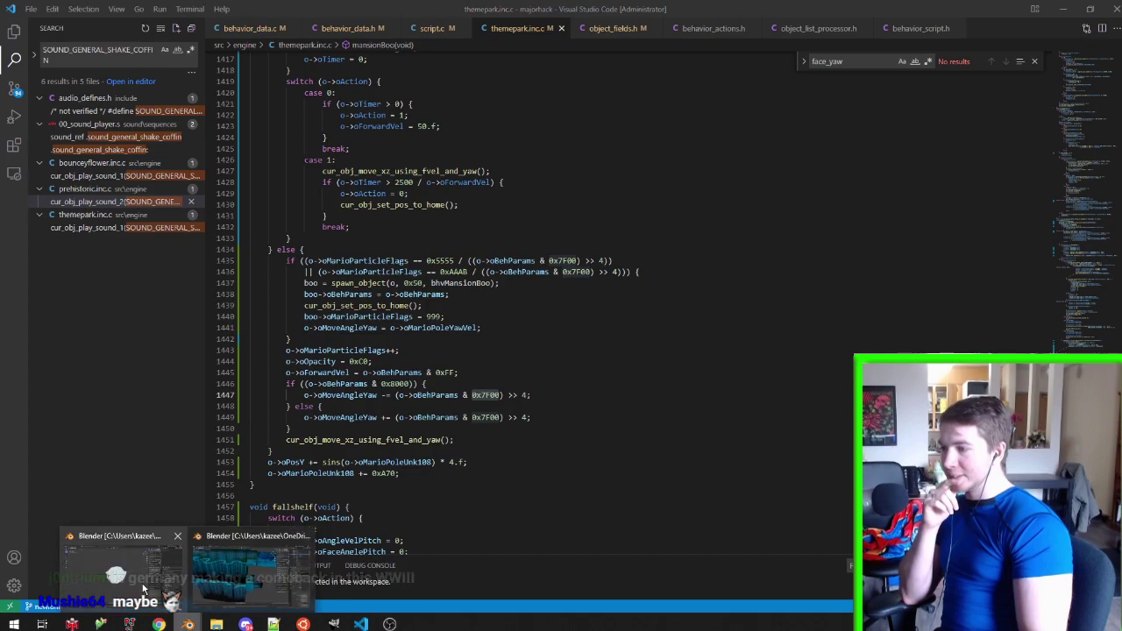
In the C7Themepark Blender window, select Boo.004 on the walkway and orbit around it
{"action": "left_click", "coordinate": [123, 569]}
{"action": "left_click", "coordinate": [241, 574]}
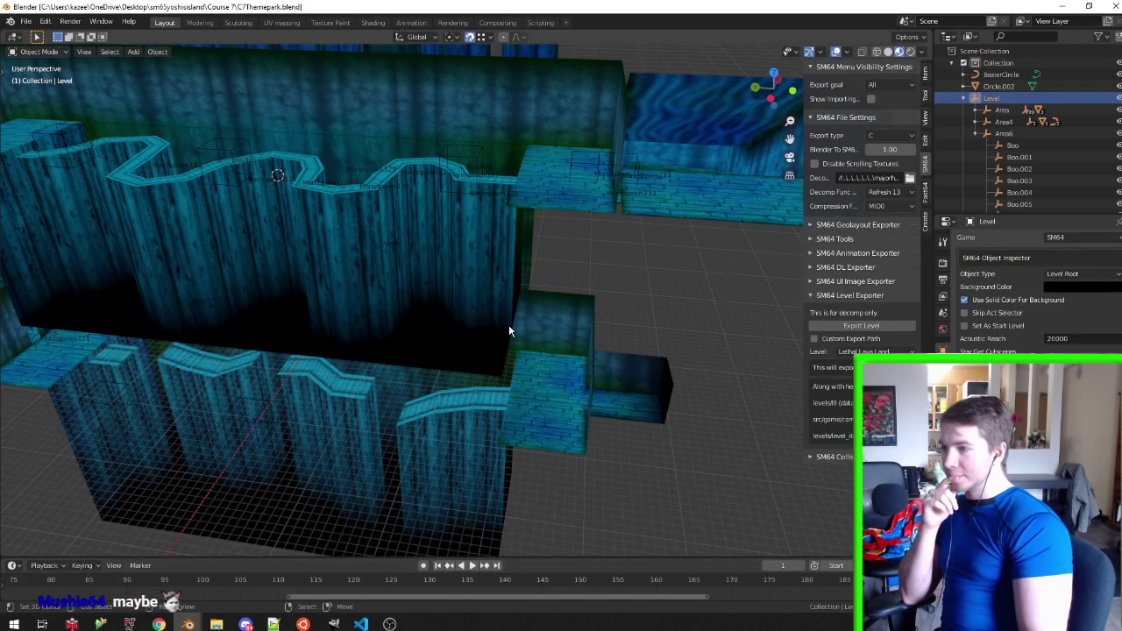
{"action": "middle_click_drag", "start_coordinate": [509, 326], "coordinate": [468, 245]}
{"action": "left_click", "coordinate": [479, 232]}
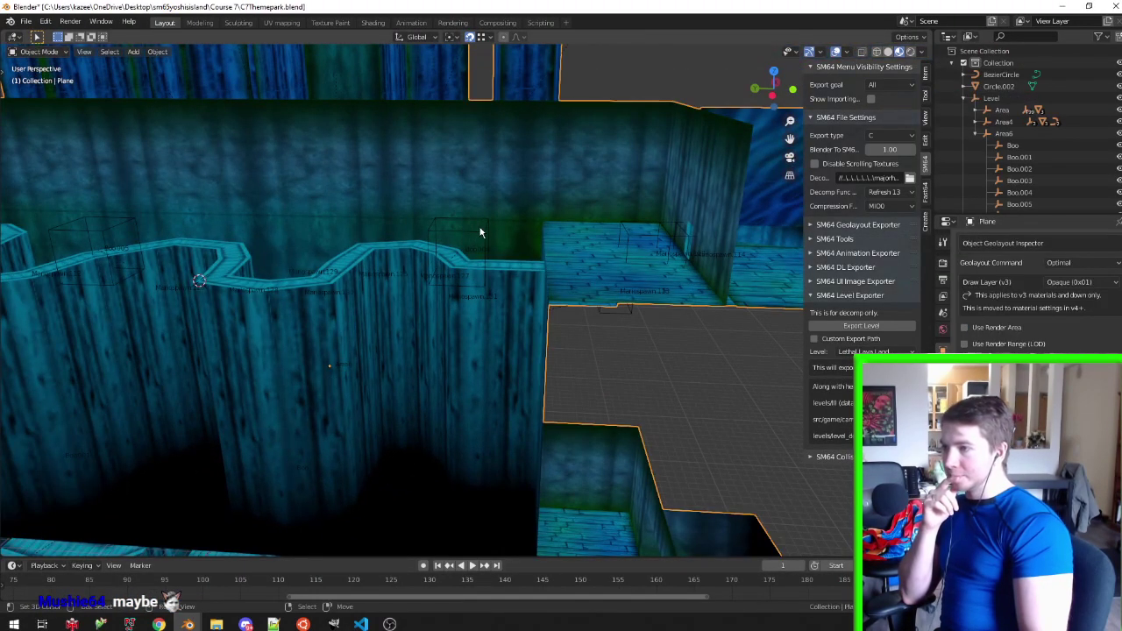
{"action": "left_click", "coordinate": [480, 235]}
{"action": "mouse_move", "coordinate": [496, 281]}
{"action": "middle_mouse_down"}
{"action": "mouse_move", "coordinate": [588, 388]}
{"action": "mouse_move", "coordinate": [570, 420]}
{"action": "mouse_move", "coordinate": [576, 348]}
{"action": "mouse_move", "coordinate": [628, 394]}
{"action": "mouse_move", "coordinate": [640, 379]}
{"action": "middle_mouse_up"}
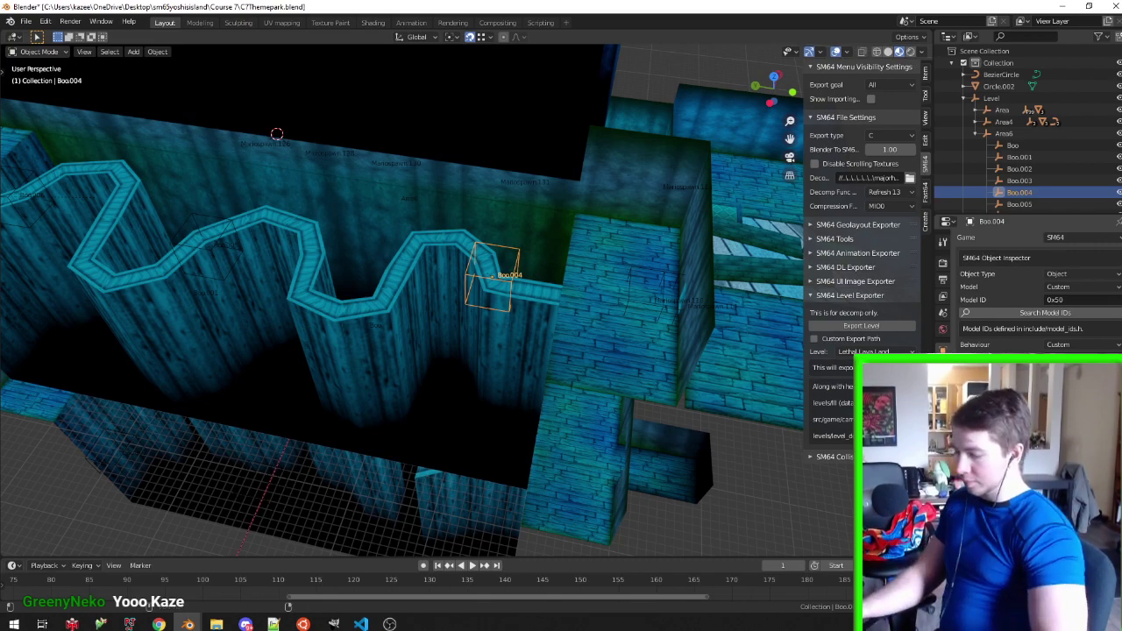
{"action": "middle_click_drag", "start_coordinate": [434, 284], "coordinate": [398, 265]}
Save C7Themepark.blend, select the Level root object, and view along the walkway
{"action": "key", "text": "ctrl+s"}
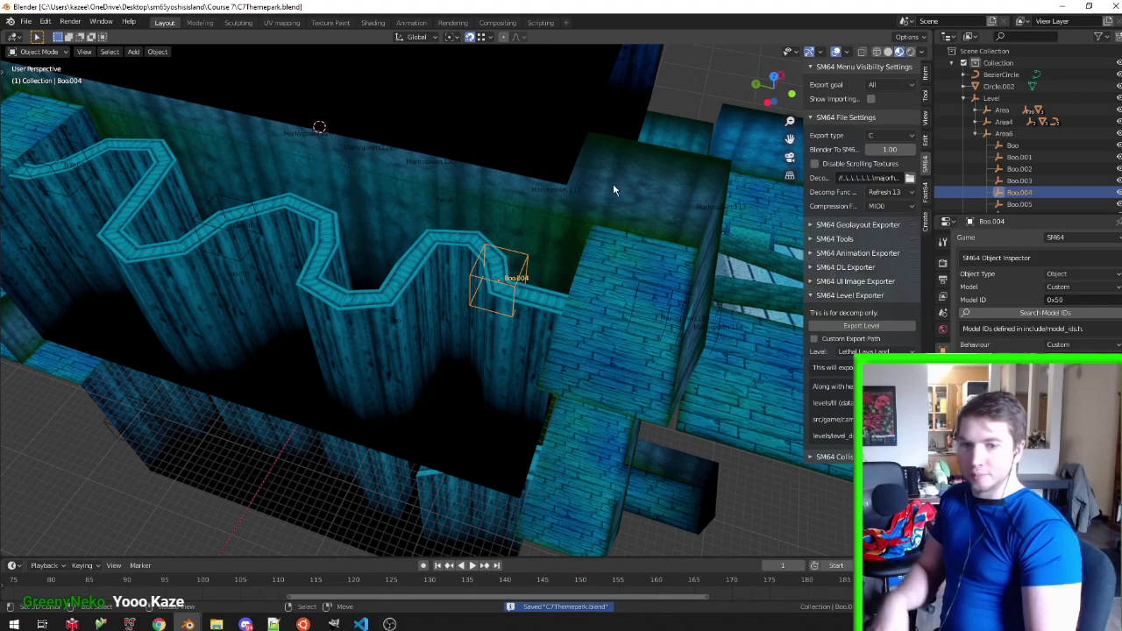
{"action": "left_click", "coordinate": [999, 99]}
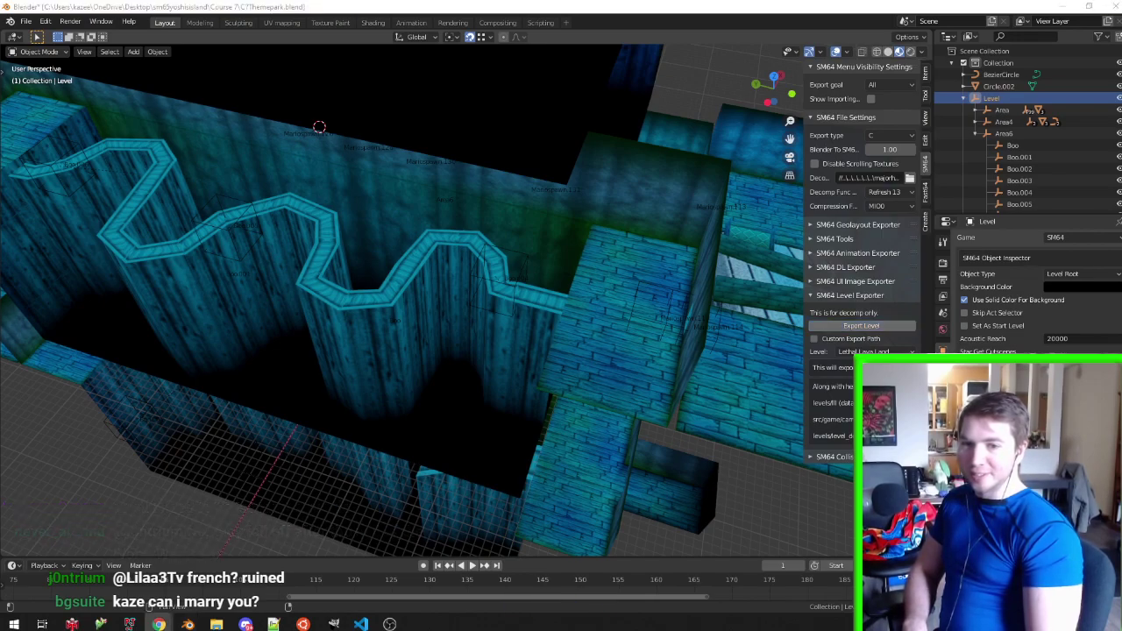
{"action": "middle_click_drag", "start_coordinate": [580, 309], "coordinate": [501, 263]}
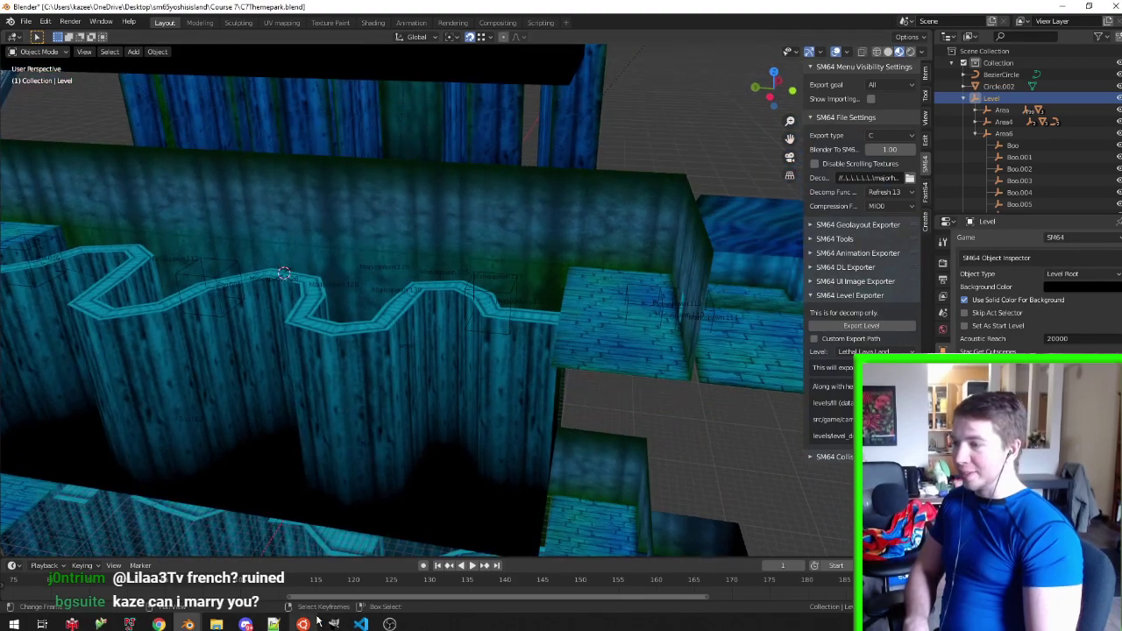